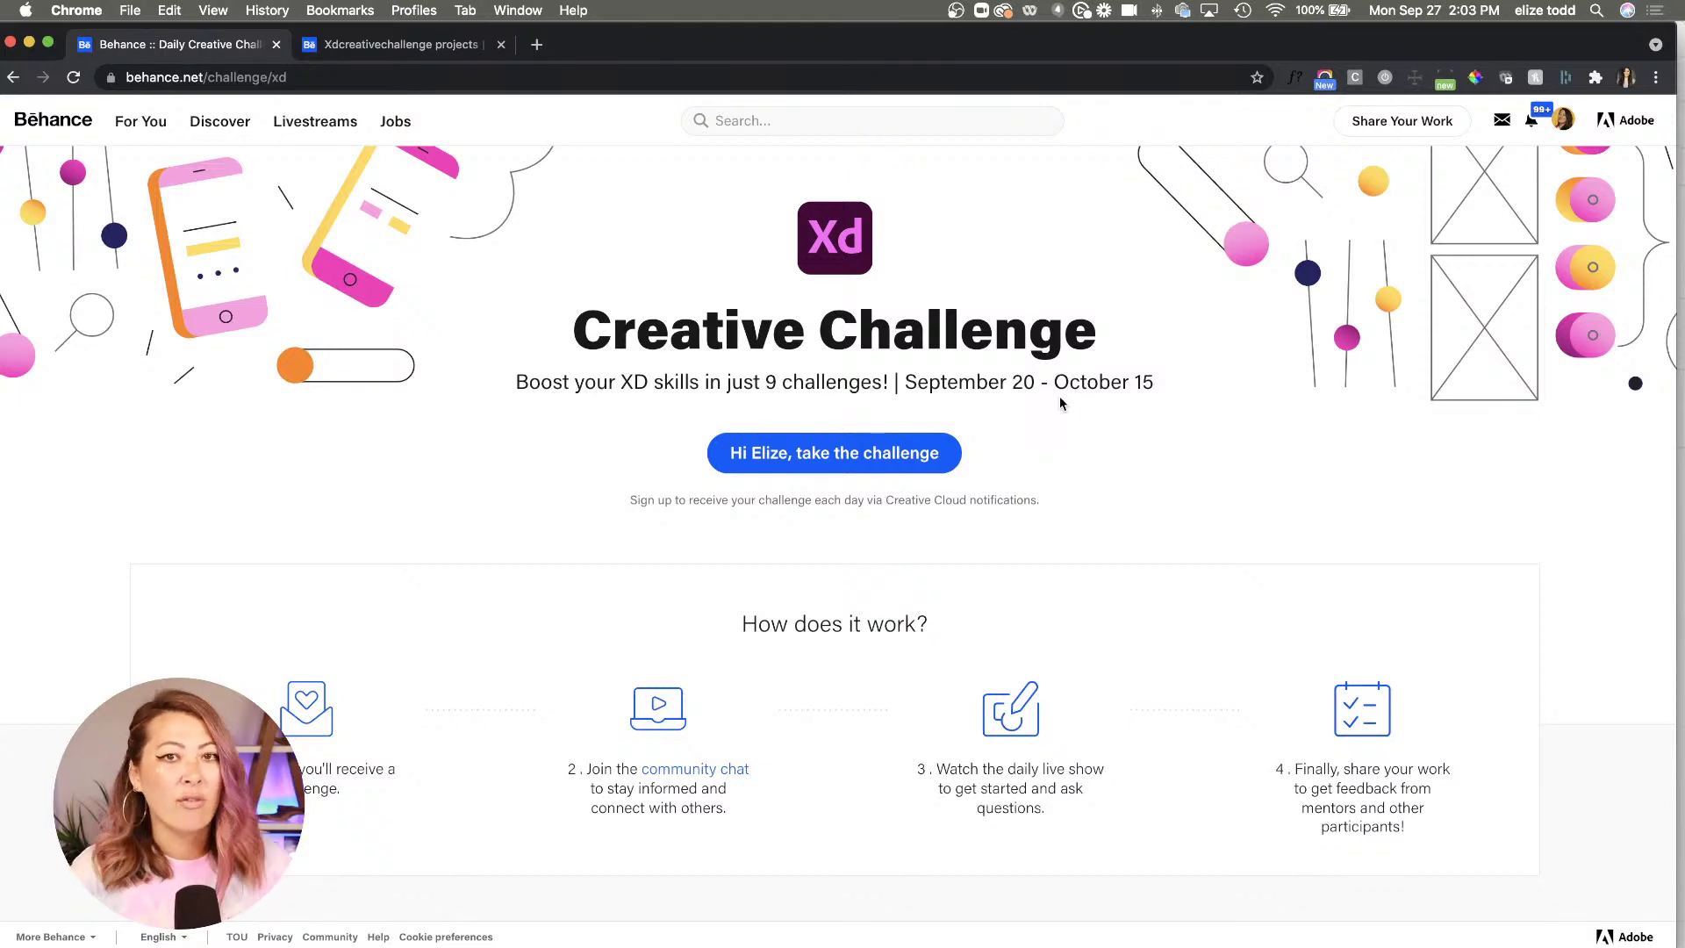
Look over the XD Creative Challenge page, from the dates and how-it-works section through the daily challenge cards to Next Steps
scroll(1061, 403, down, 10)
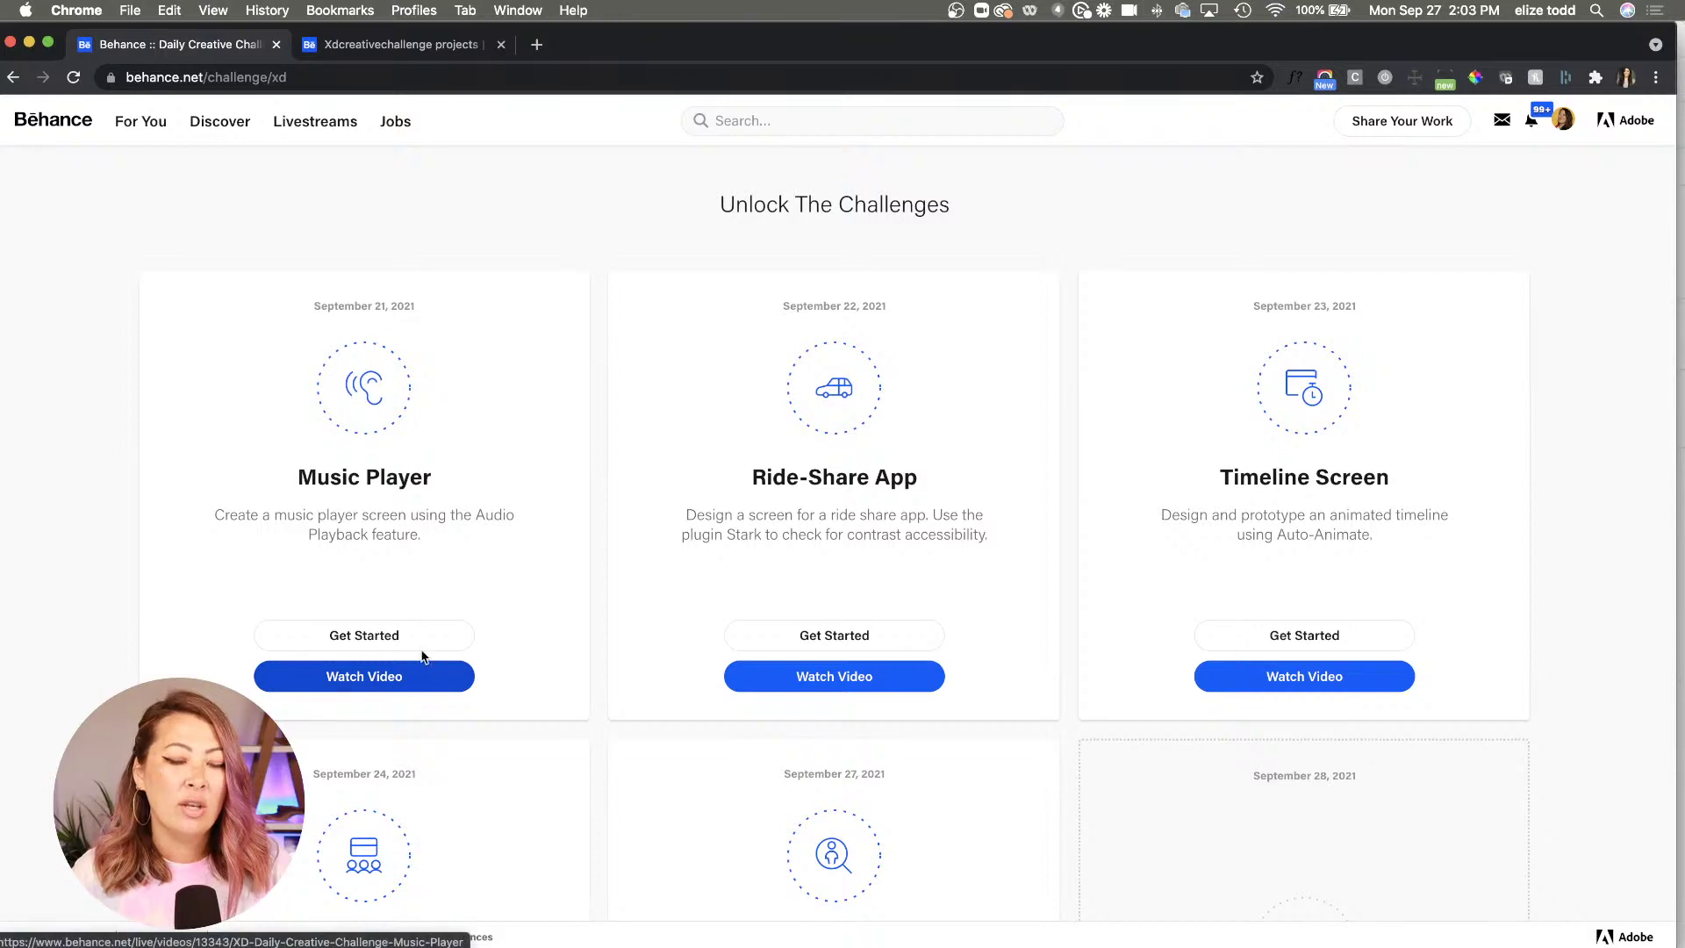
scroll(538, 583, up, 4)
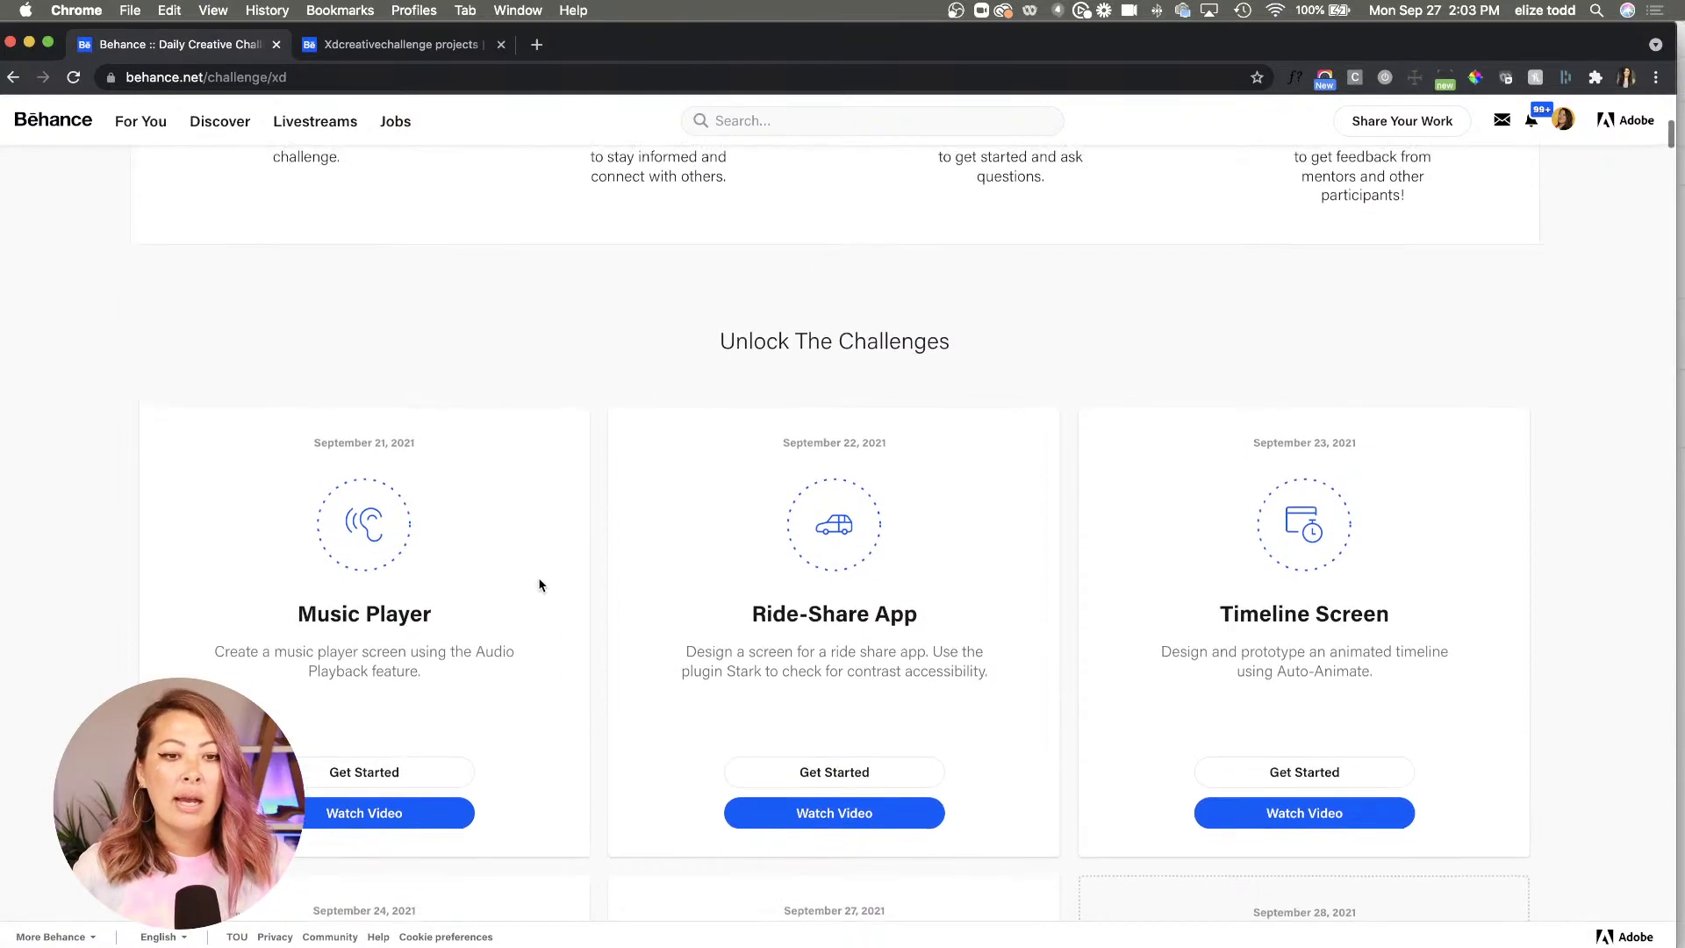
scroll(539, 586, up, 2)
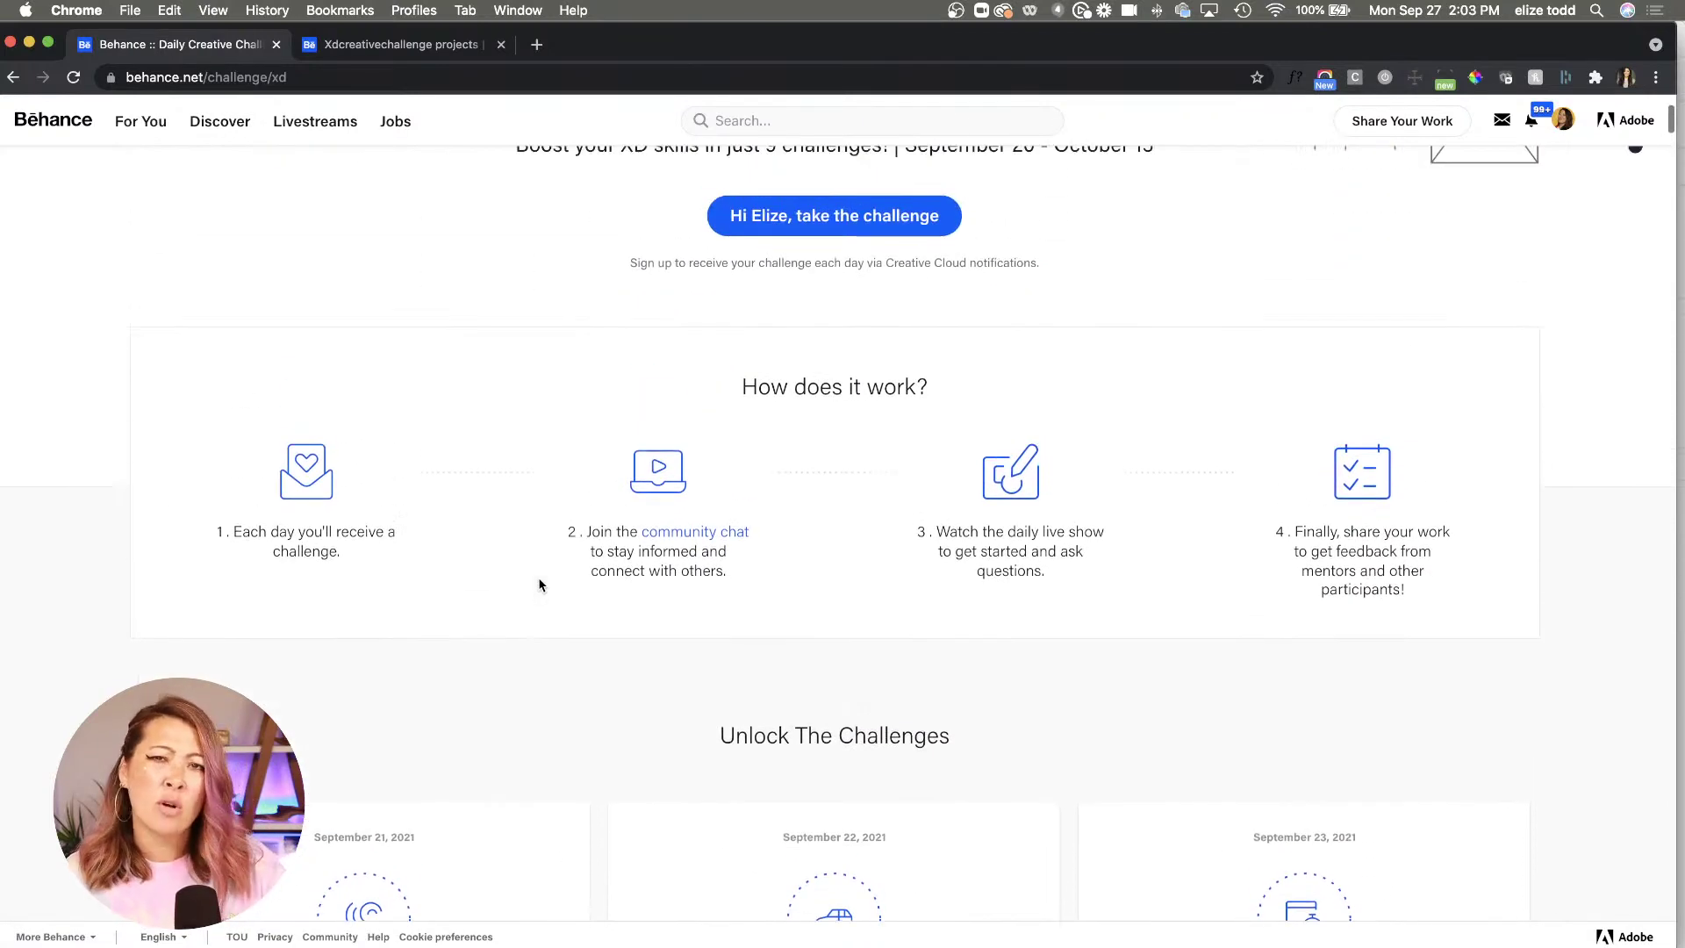
scroll(539, 585, up, 1)
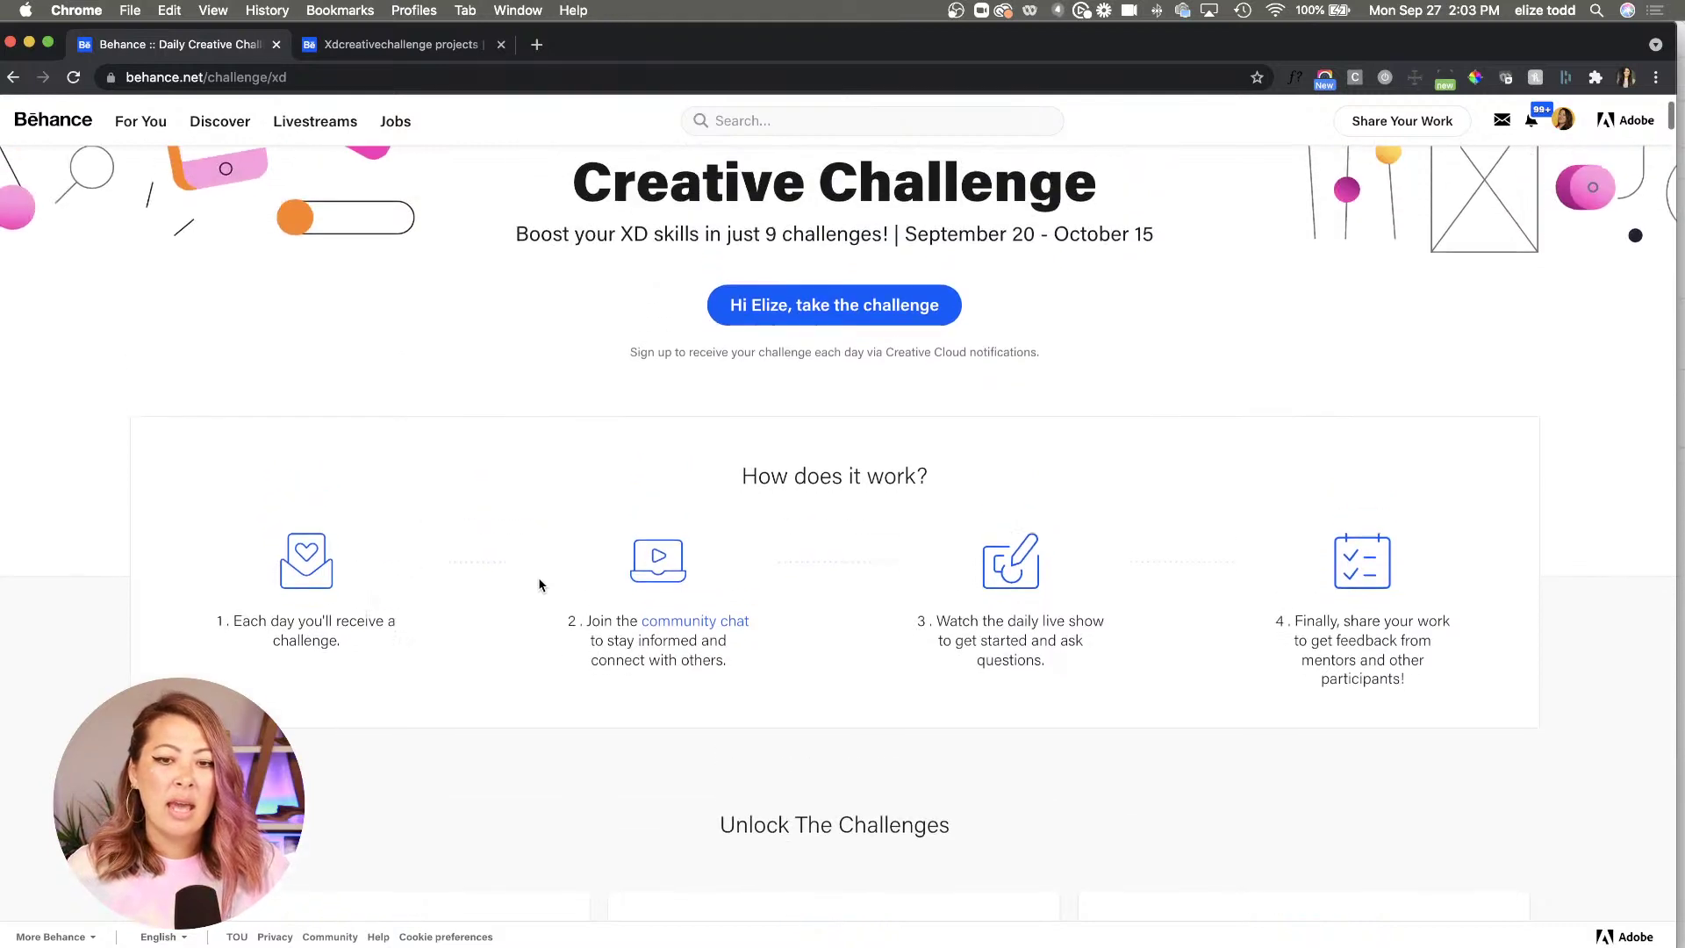
scroll(538, 586, down, 6)
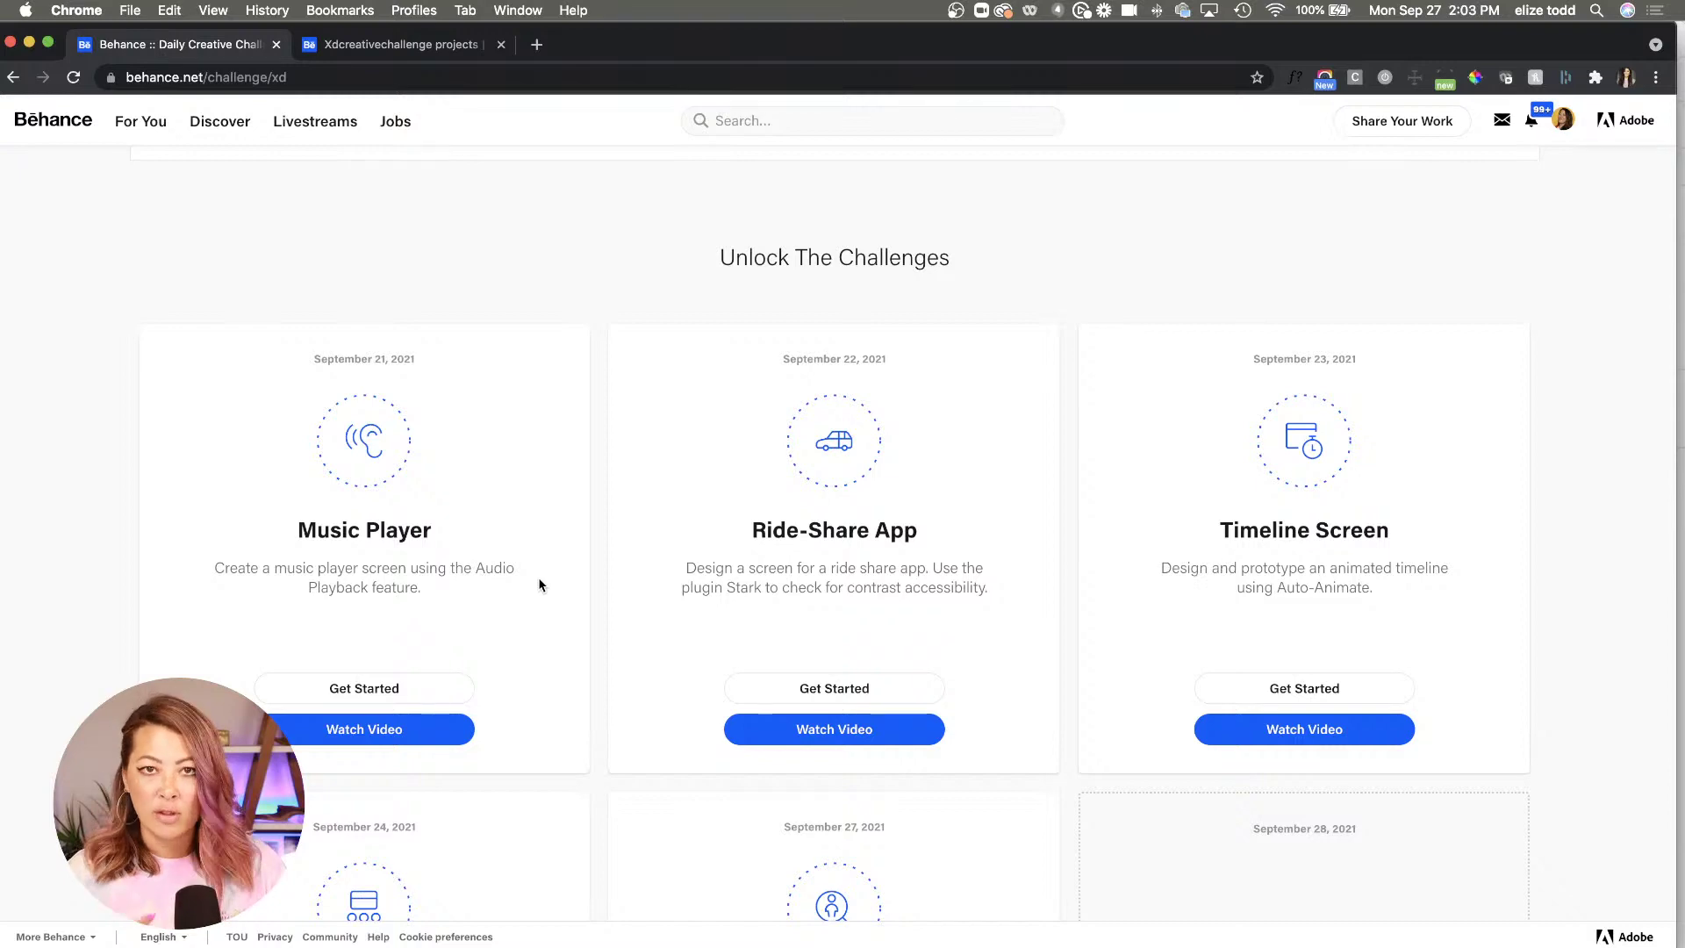
scroll(539, 586, up, 8)
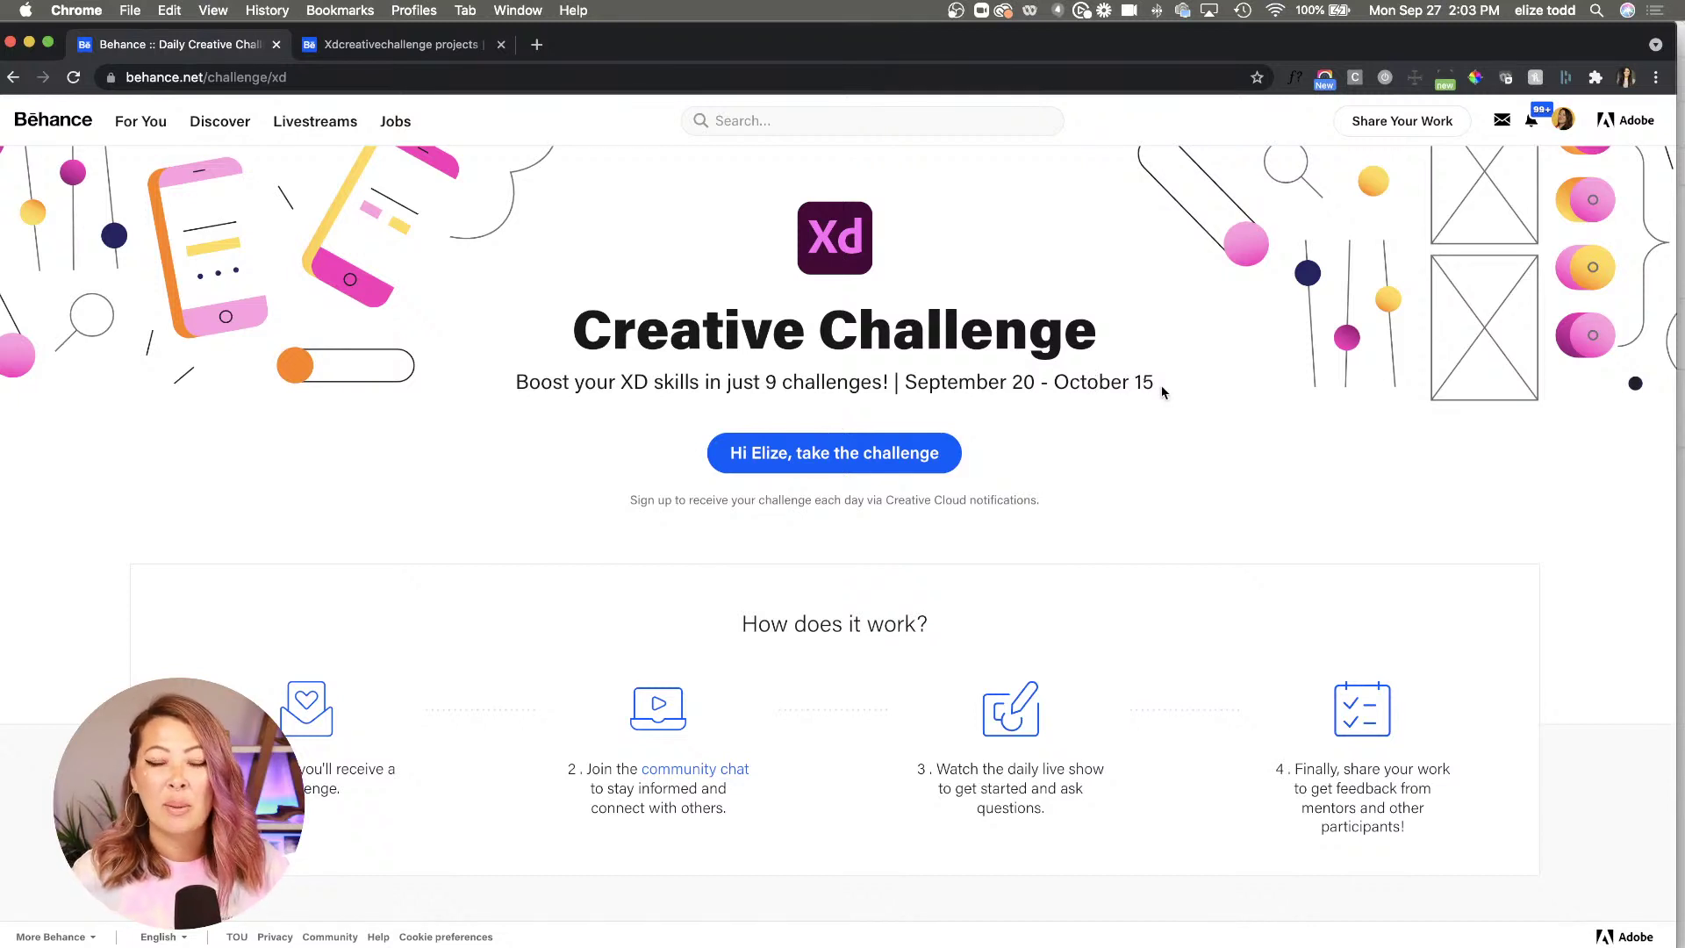
scroll(762, 412, down, 12)
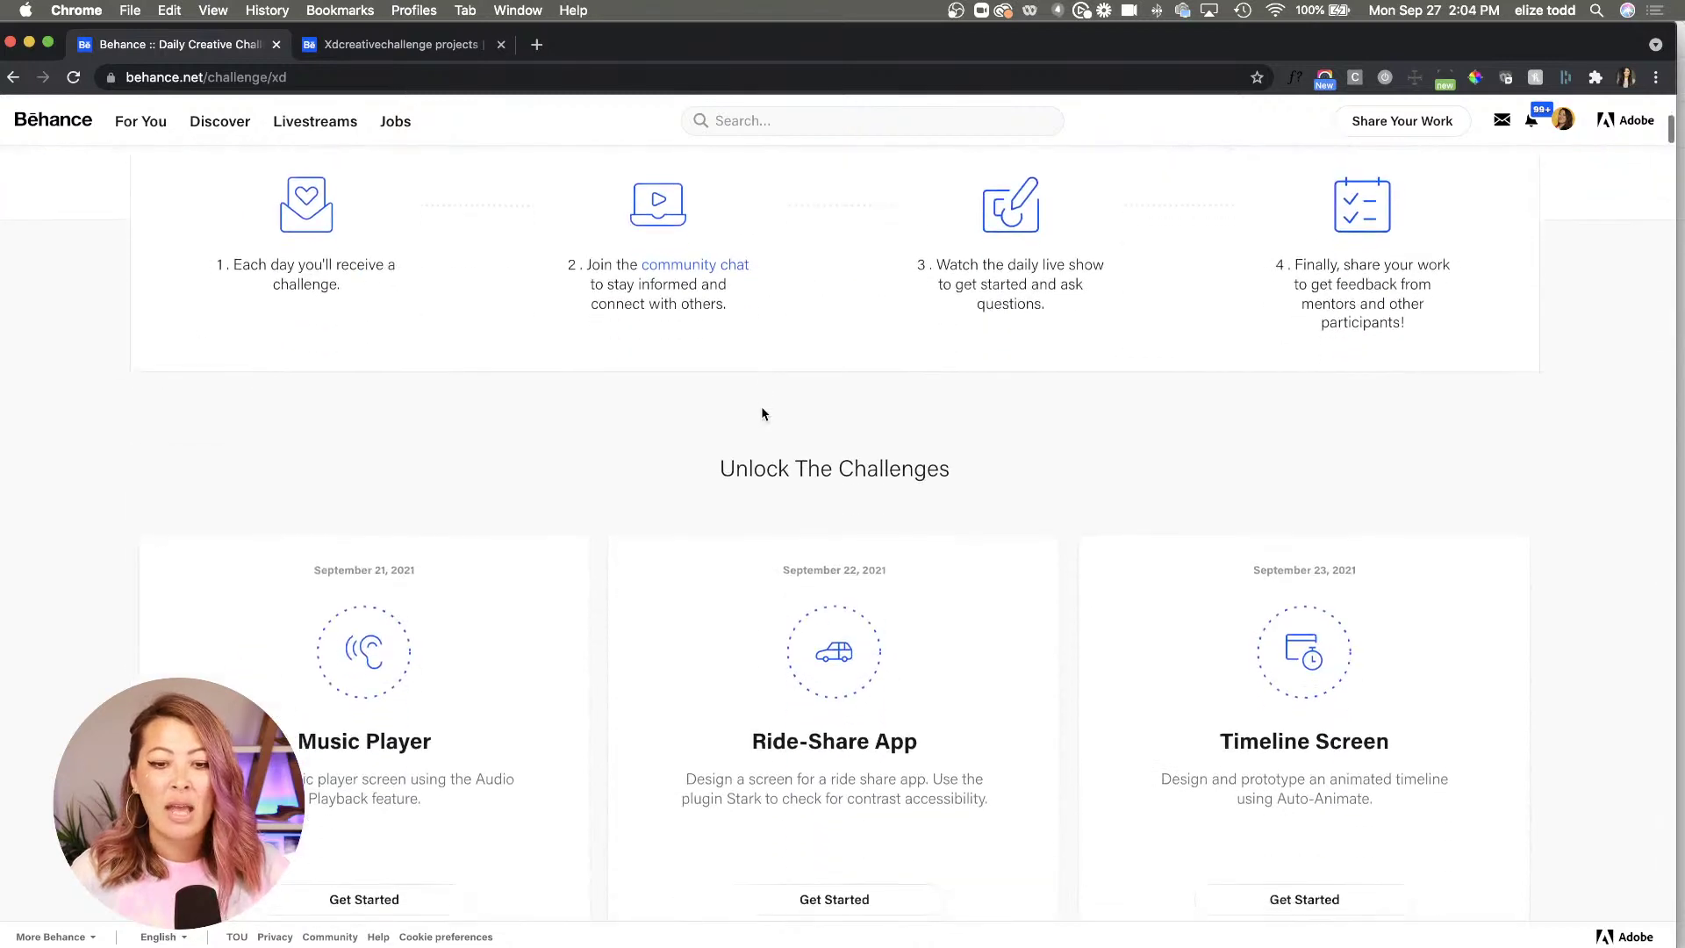
scroll(711, 452, down, 4)
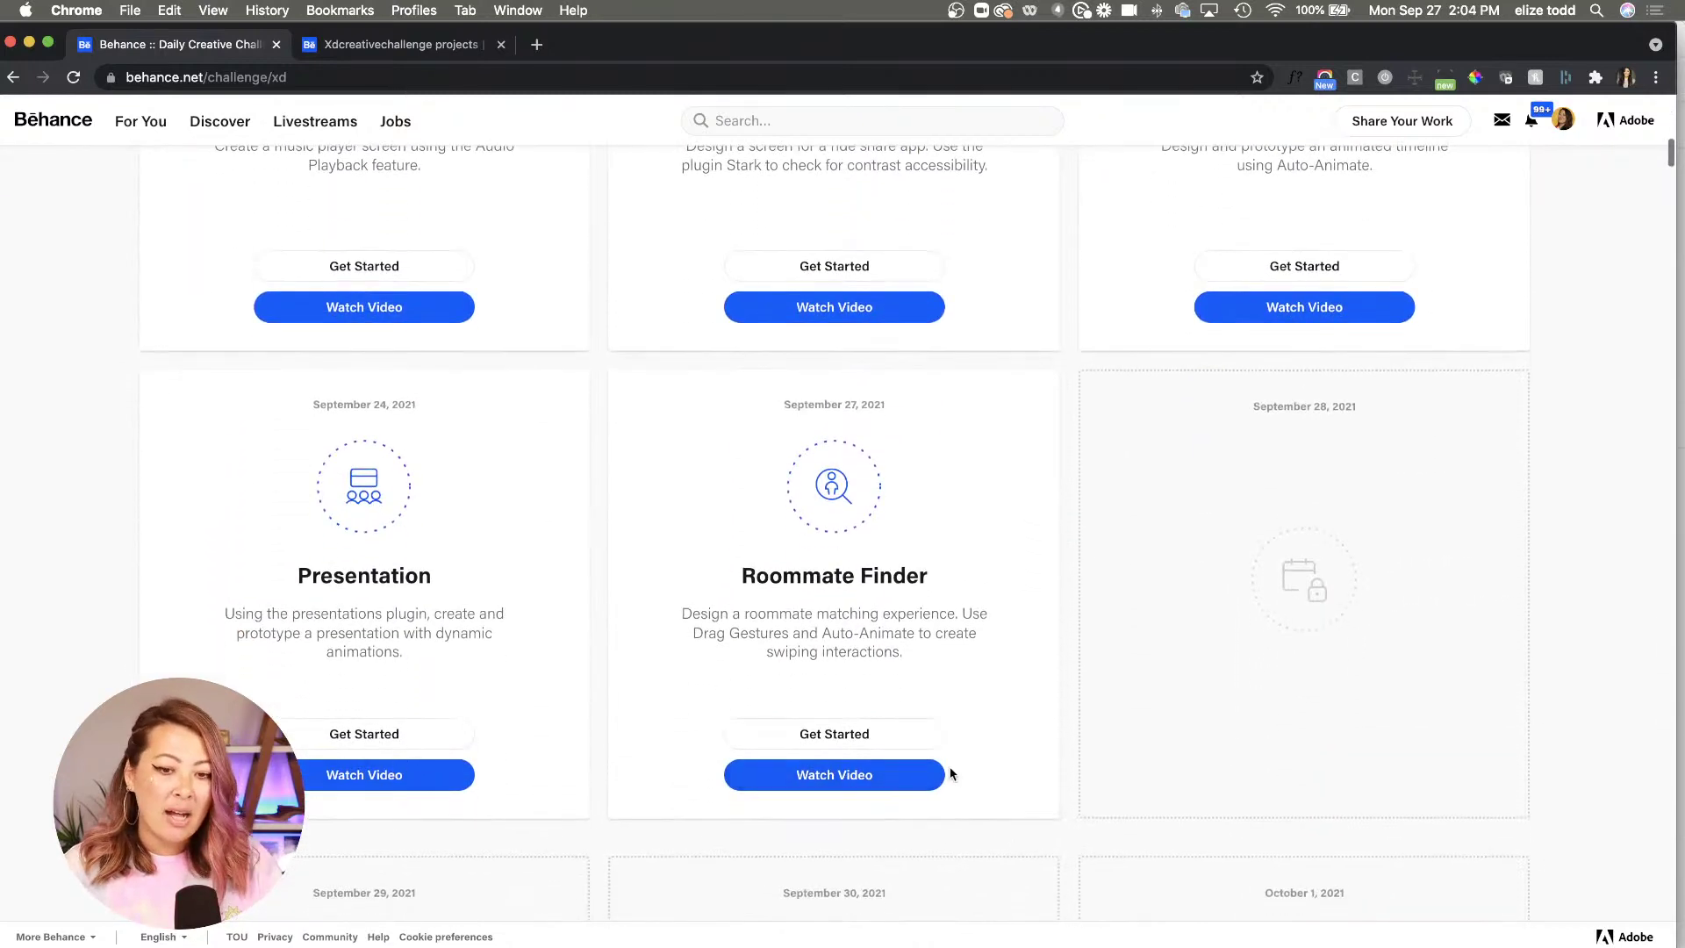
scroll(886, 806, down, 10)
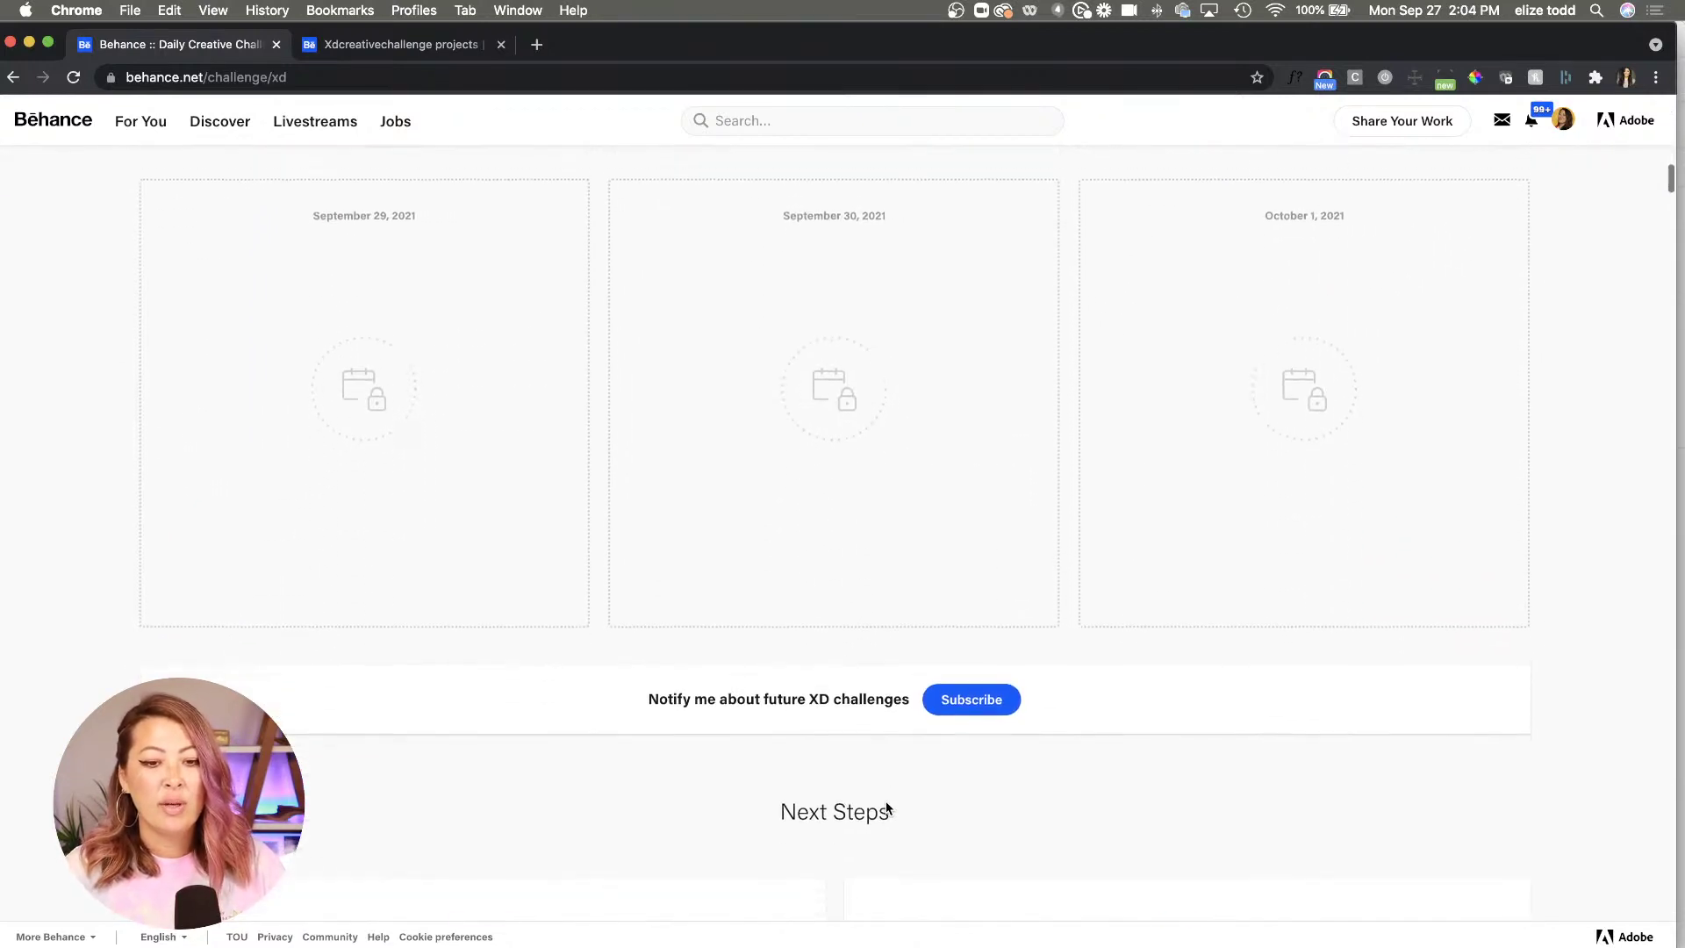
scroll(746, 777, down, 2)
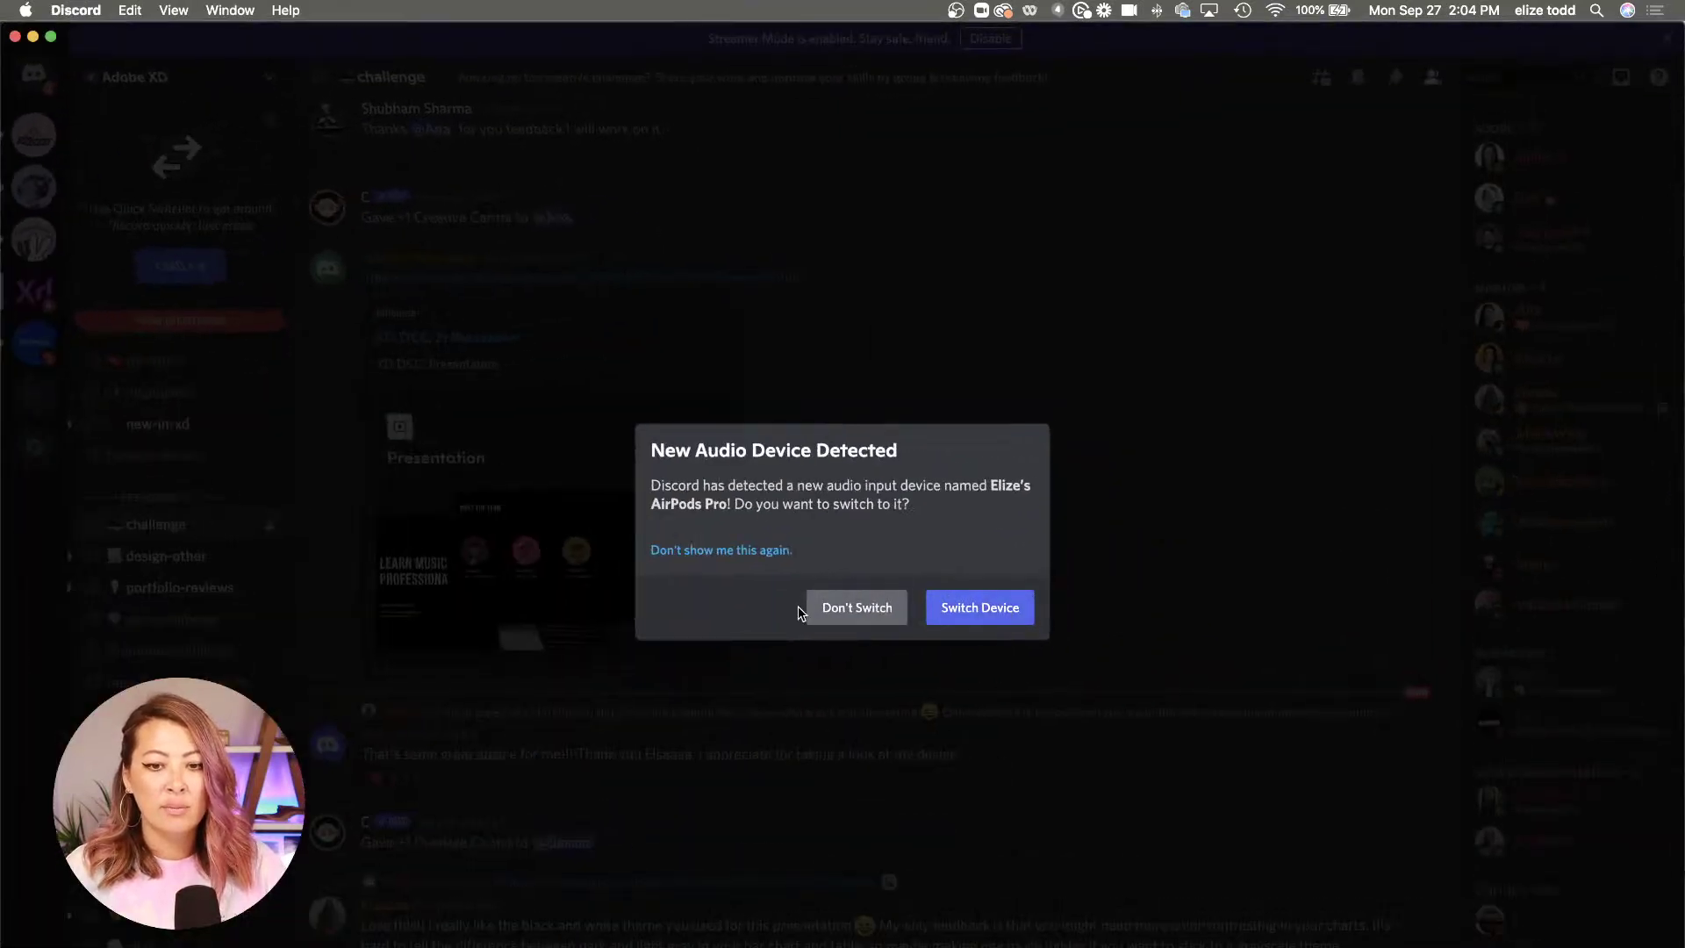
Decline switching the audio device in Discord and return to the xdcreativechallenge project results in Chrome
click(847, 608)
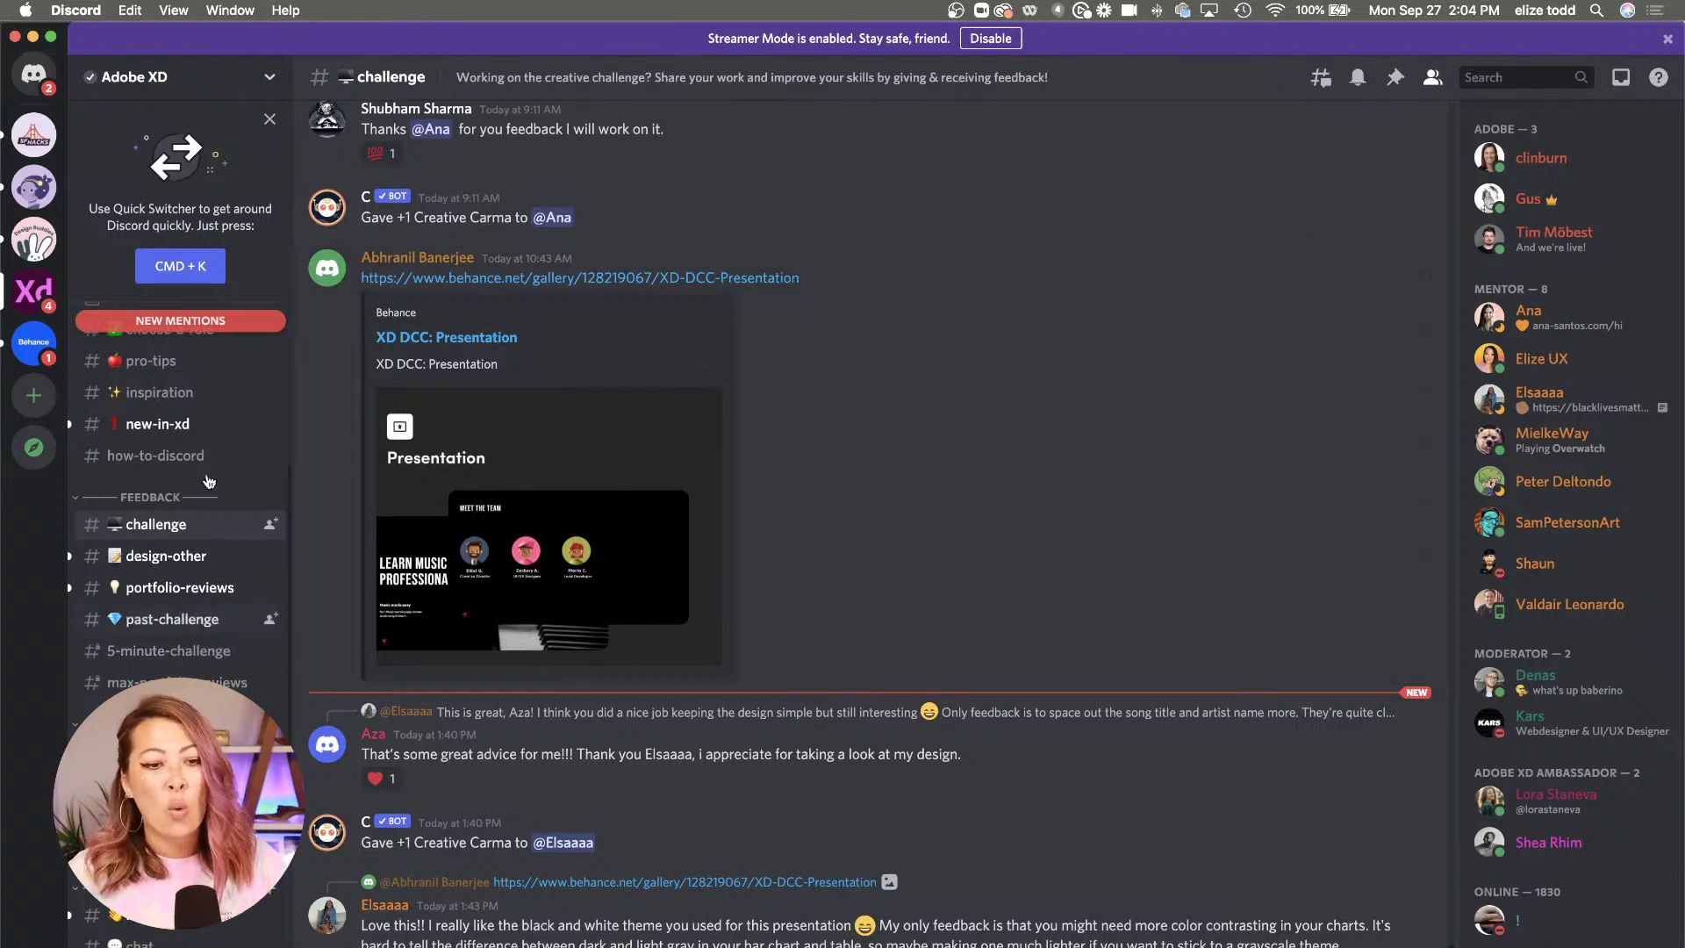
click(32, 36)
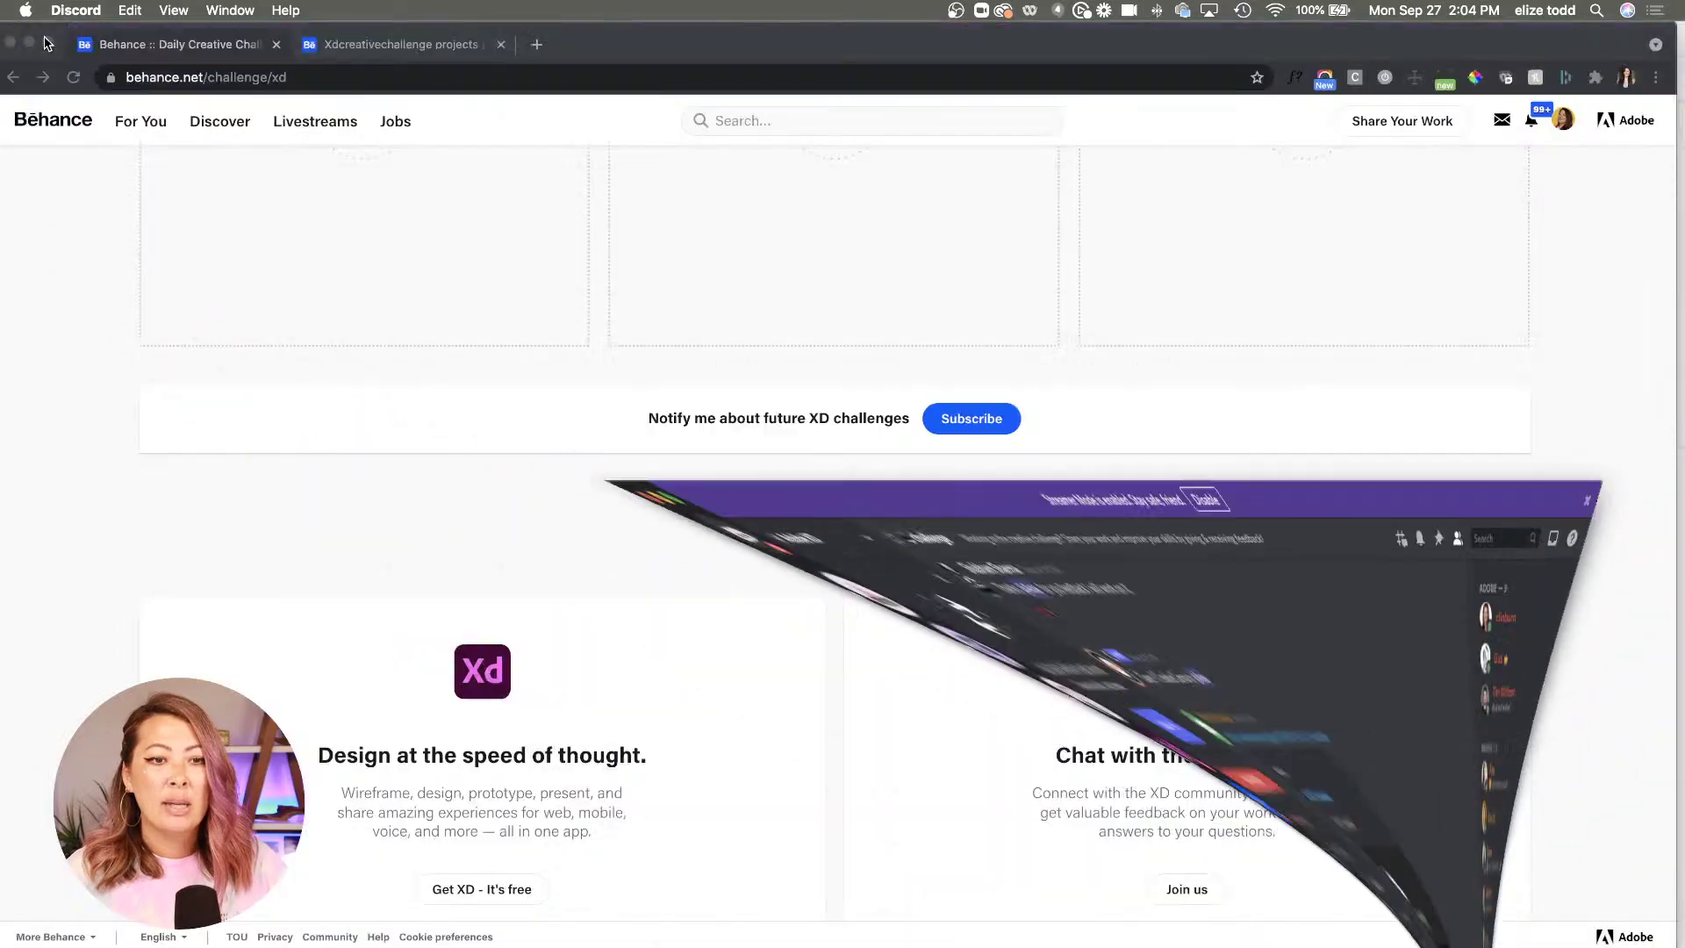
click(375, 45)
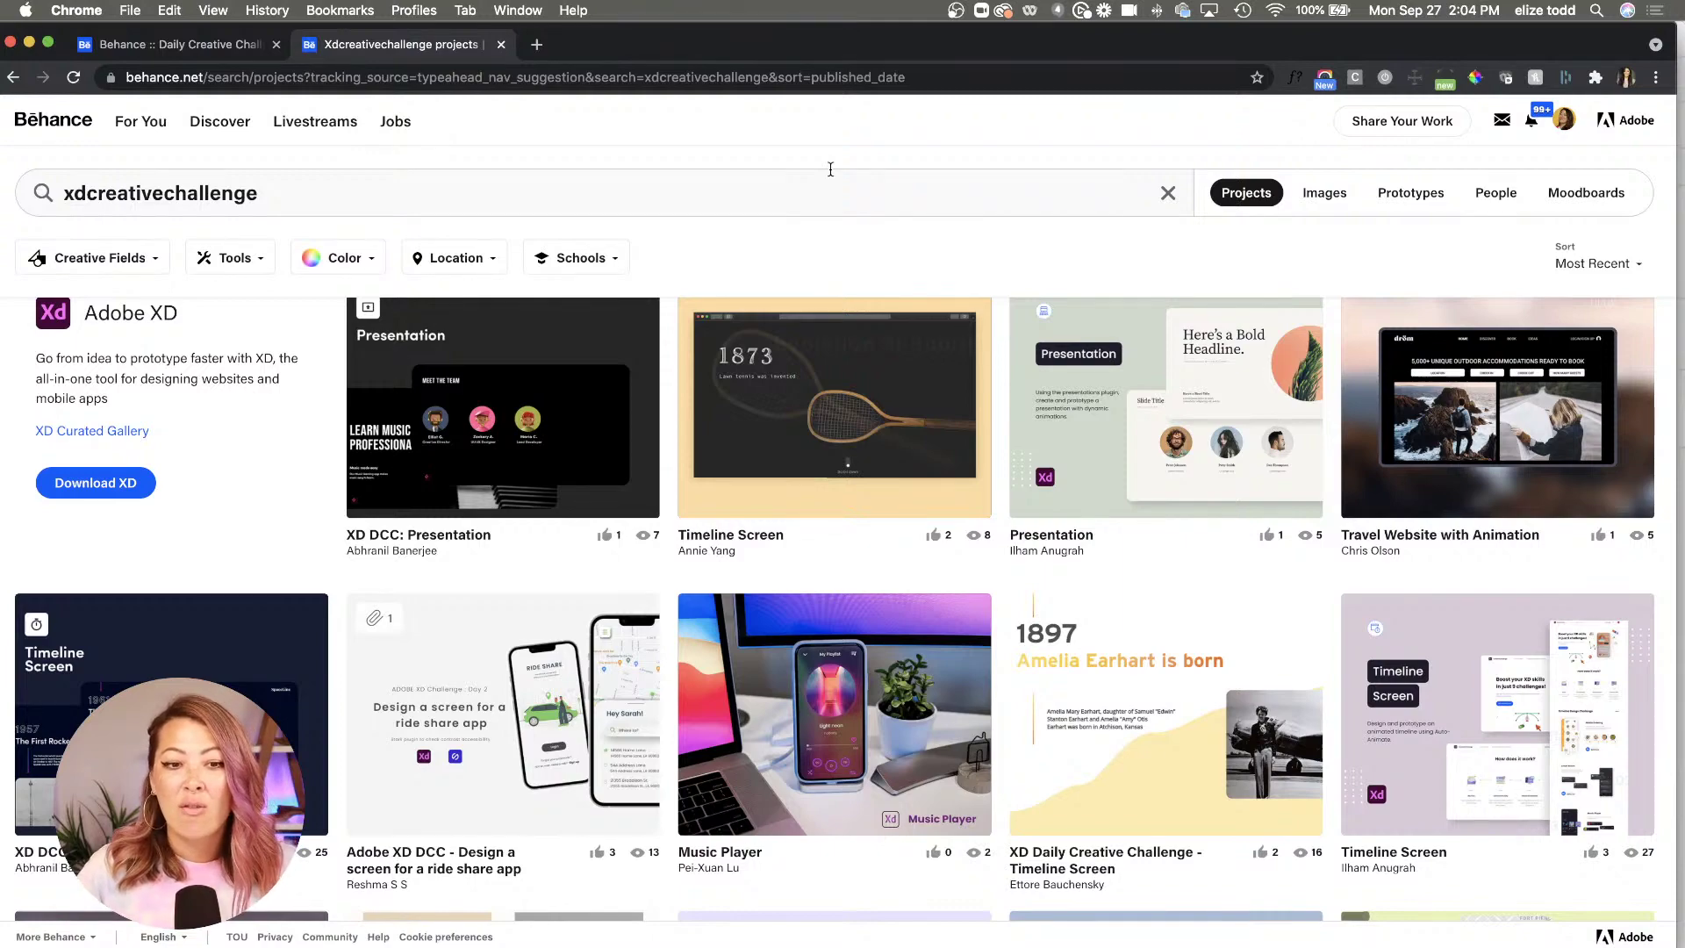
Open the "XD DCC: Presentation" project from the results and review its cover, challenge brief and slide designs
click(464, 393)
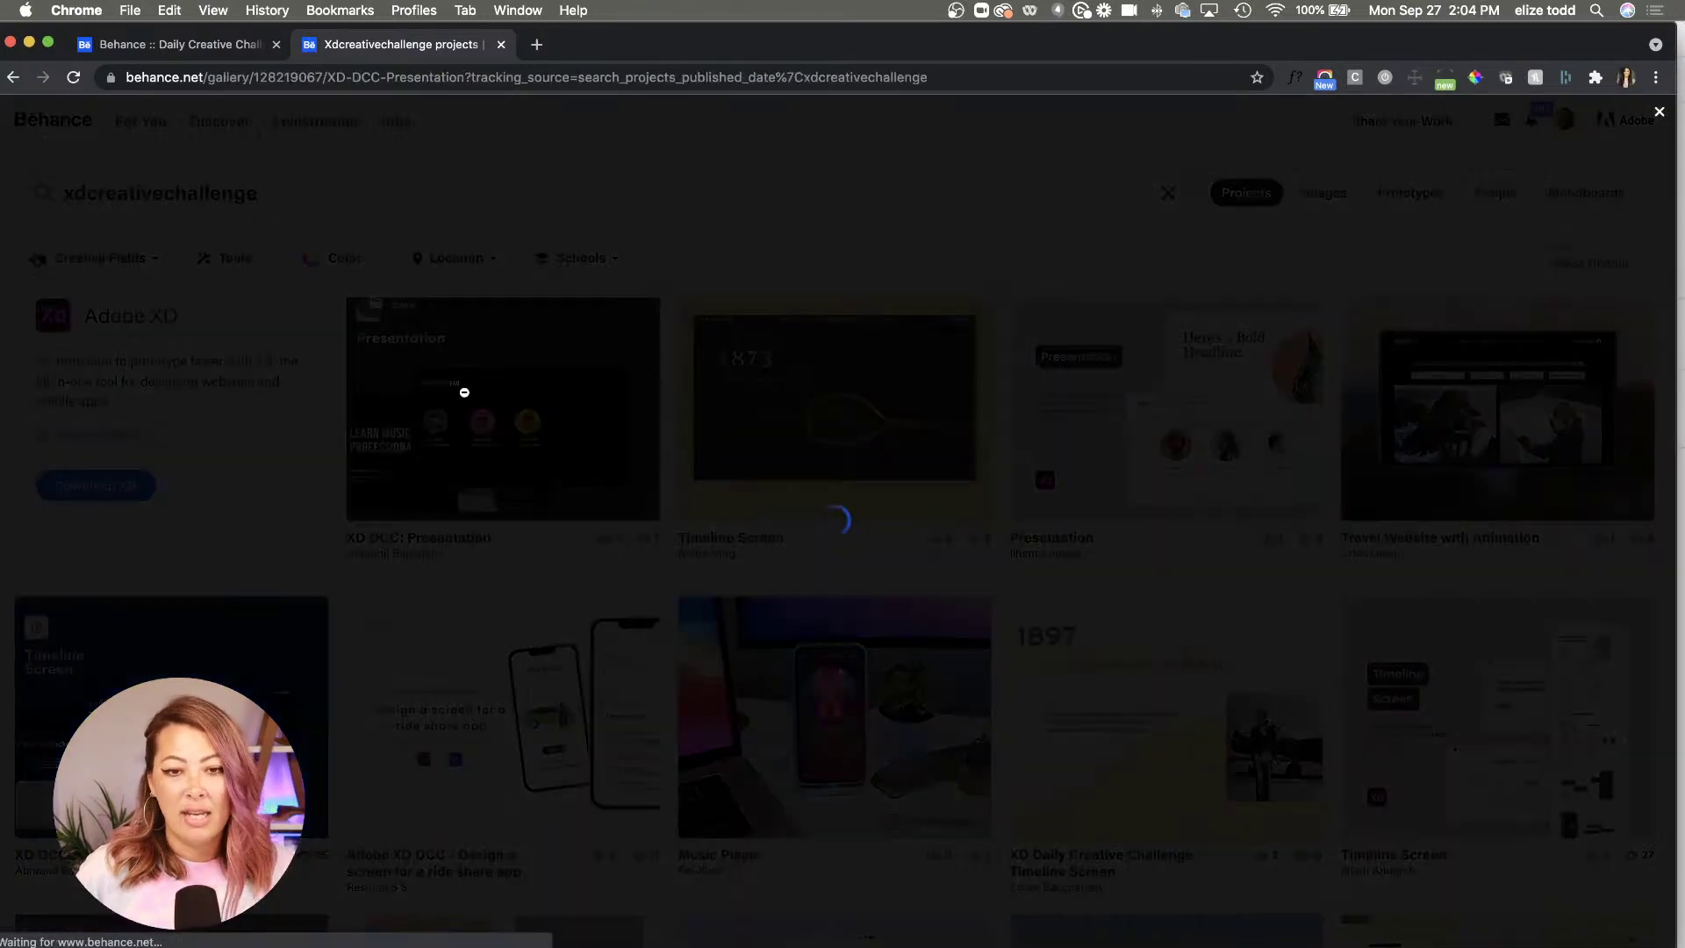
scroll(837, 404, down, 2)
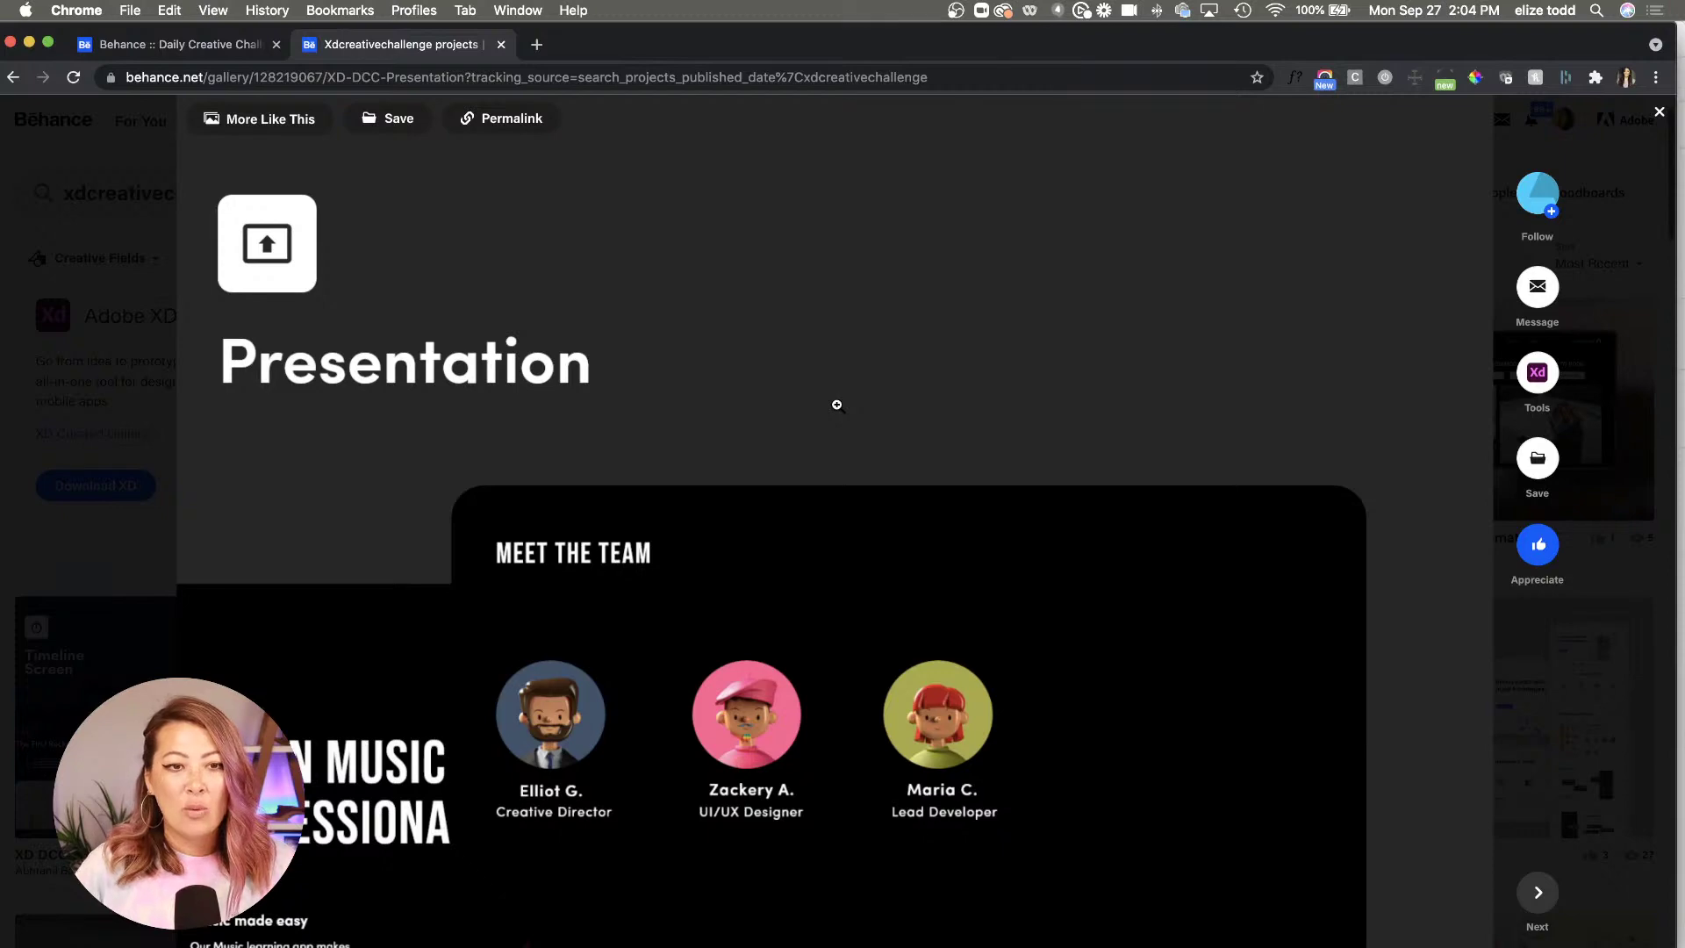
scroll(836, 404, up, 2)
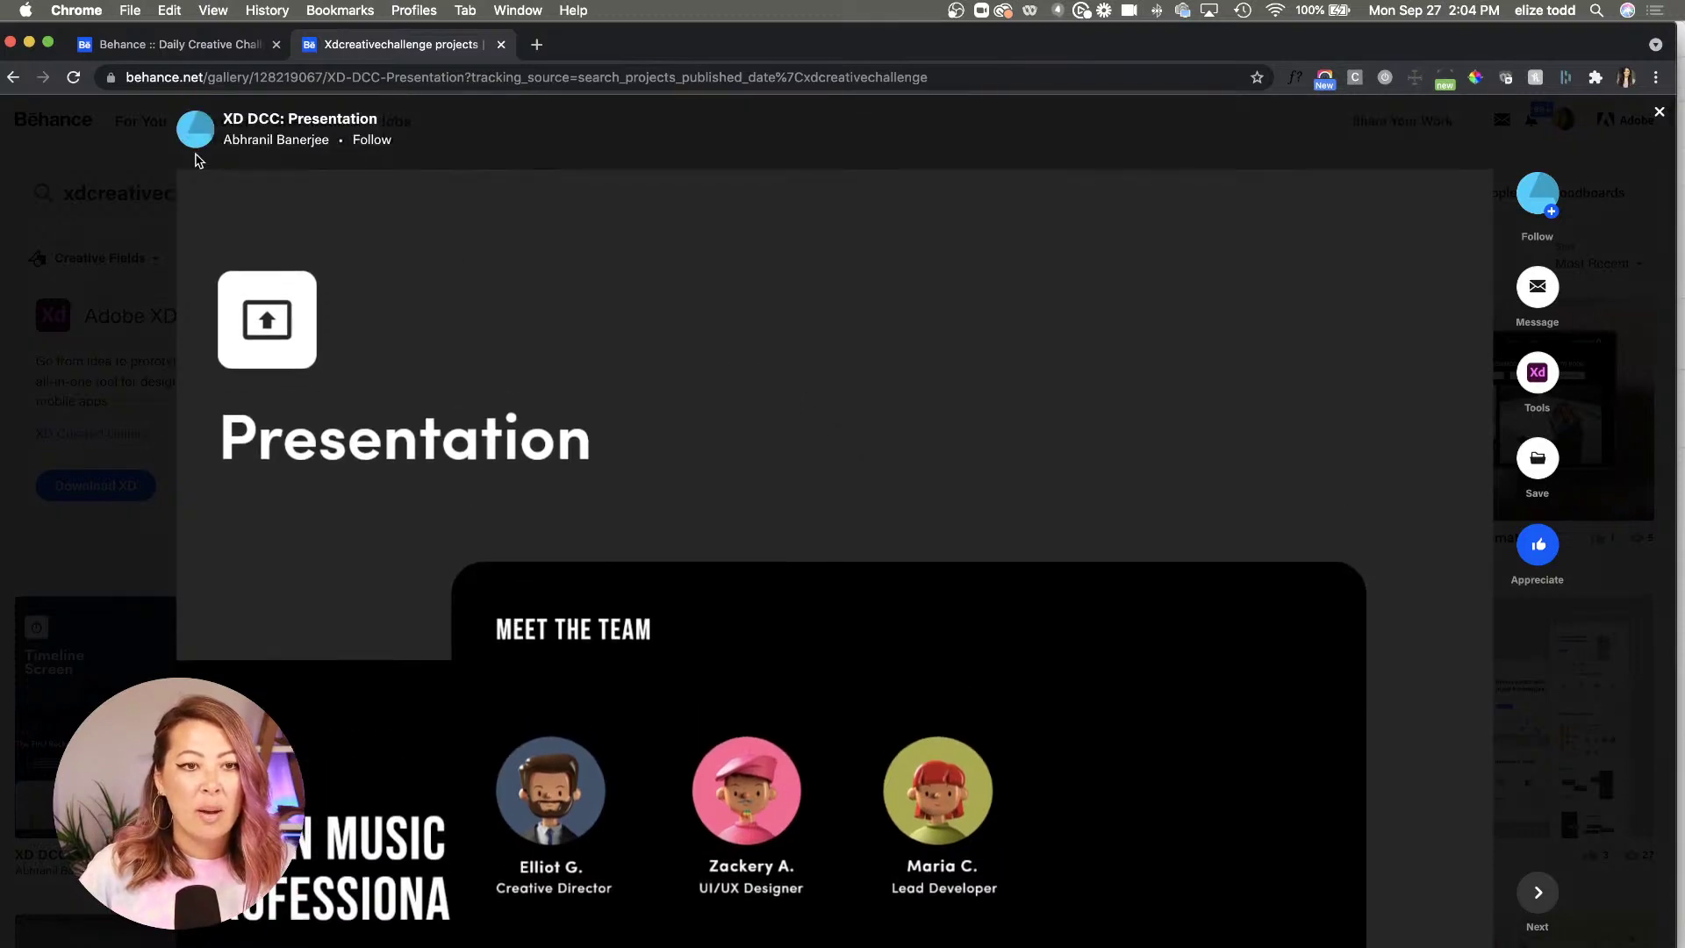
scroll(737, 338, down, 10)
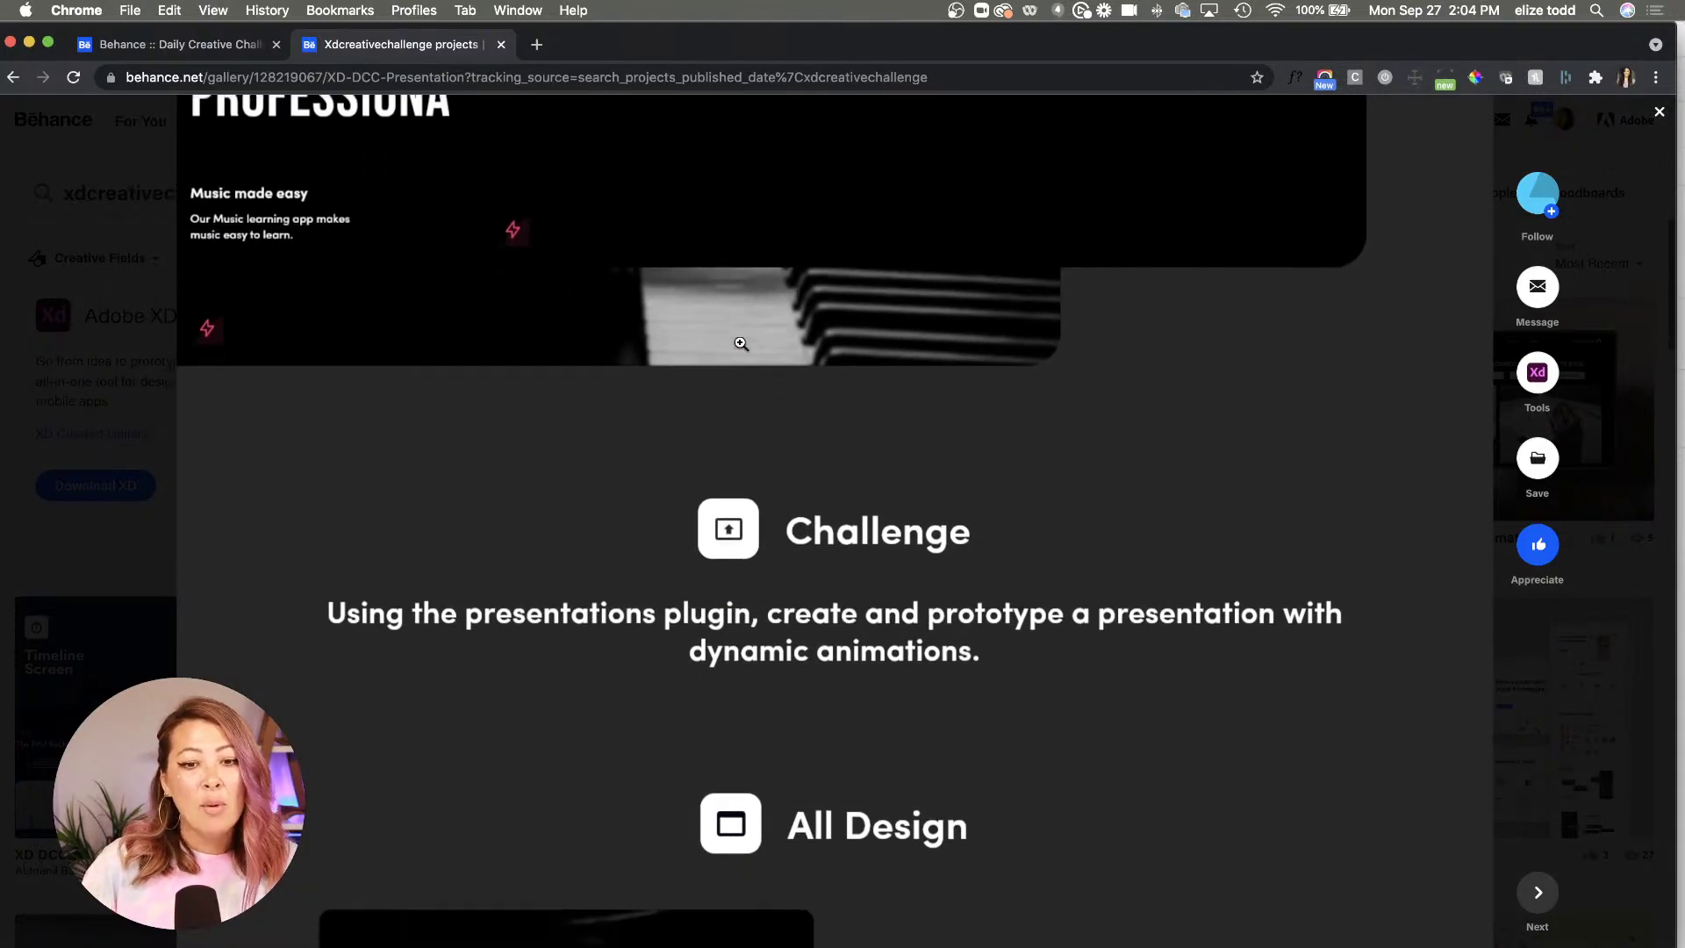
scroll(741, 343, down, 10)
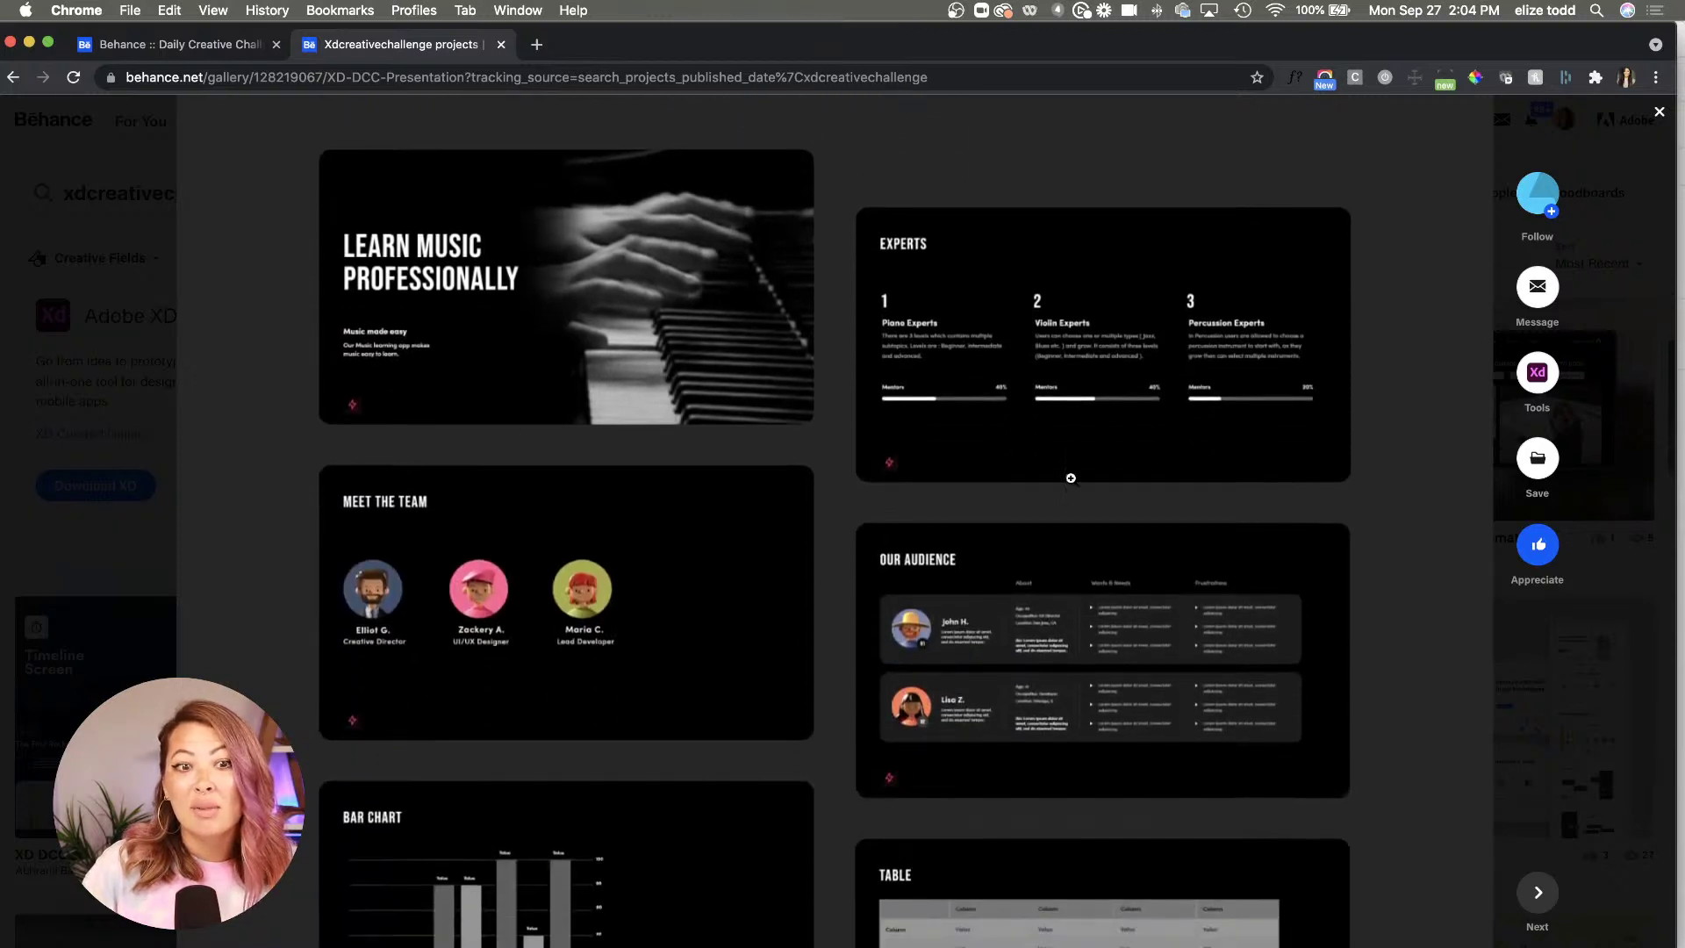
scroll(811, 390, down, 2)
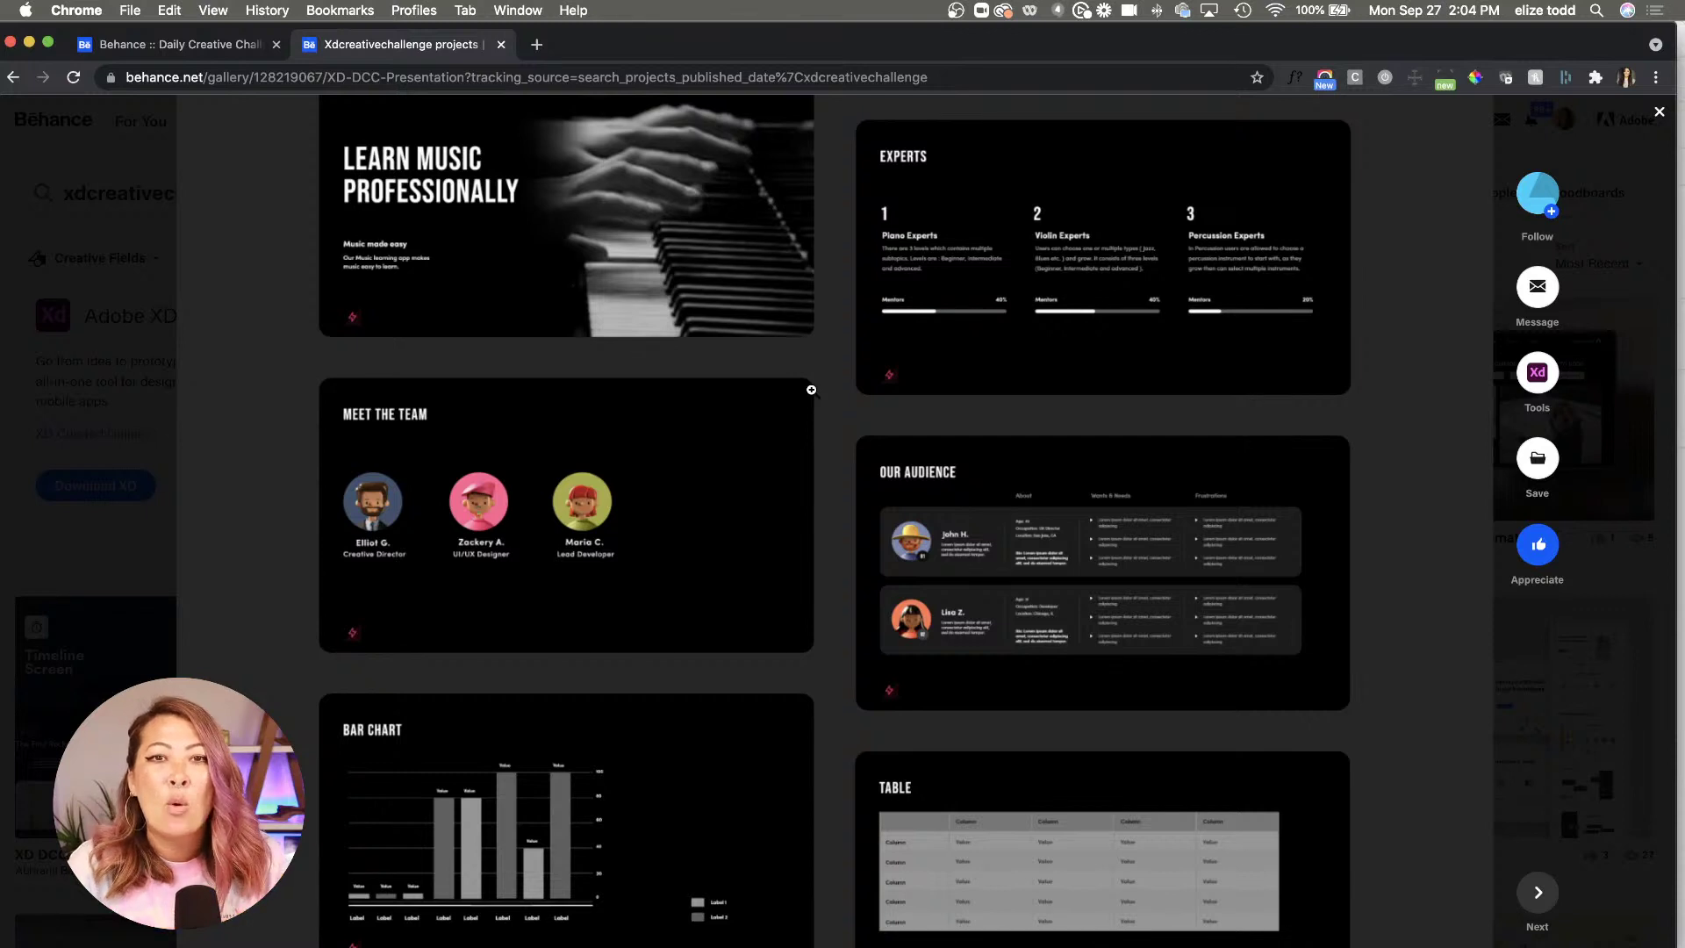
scroll(811, 389, down, 3)
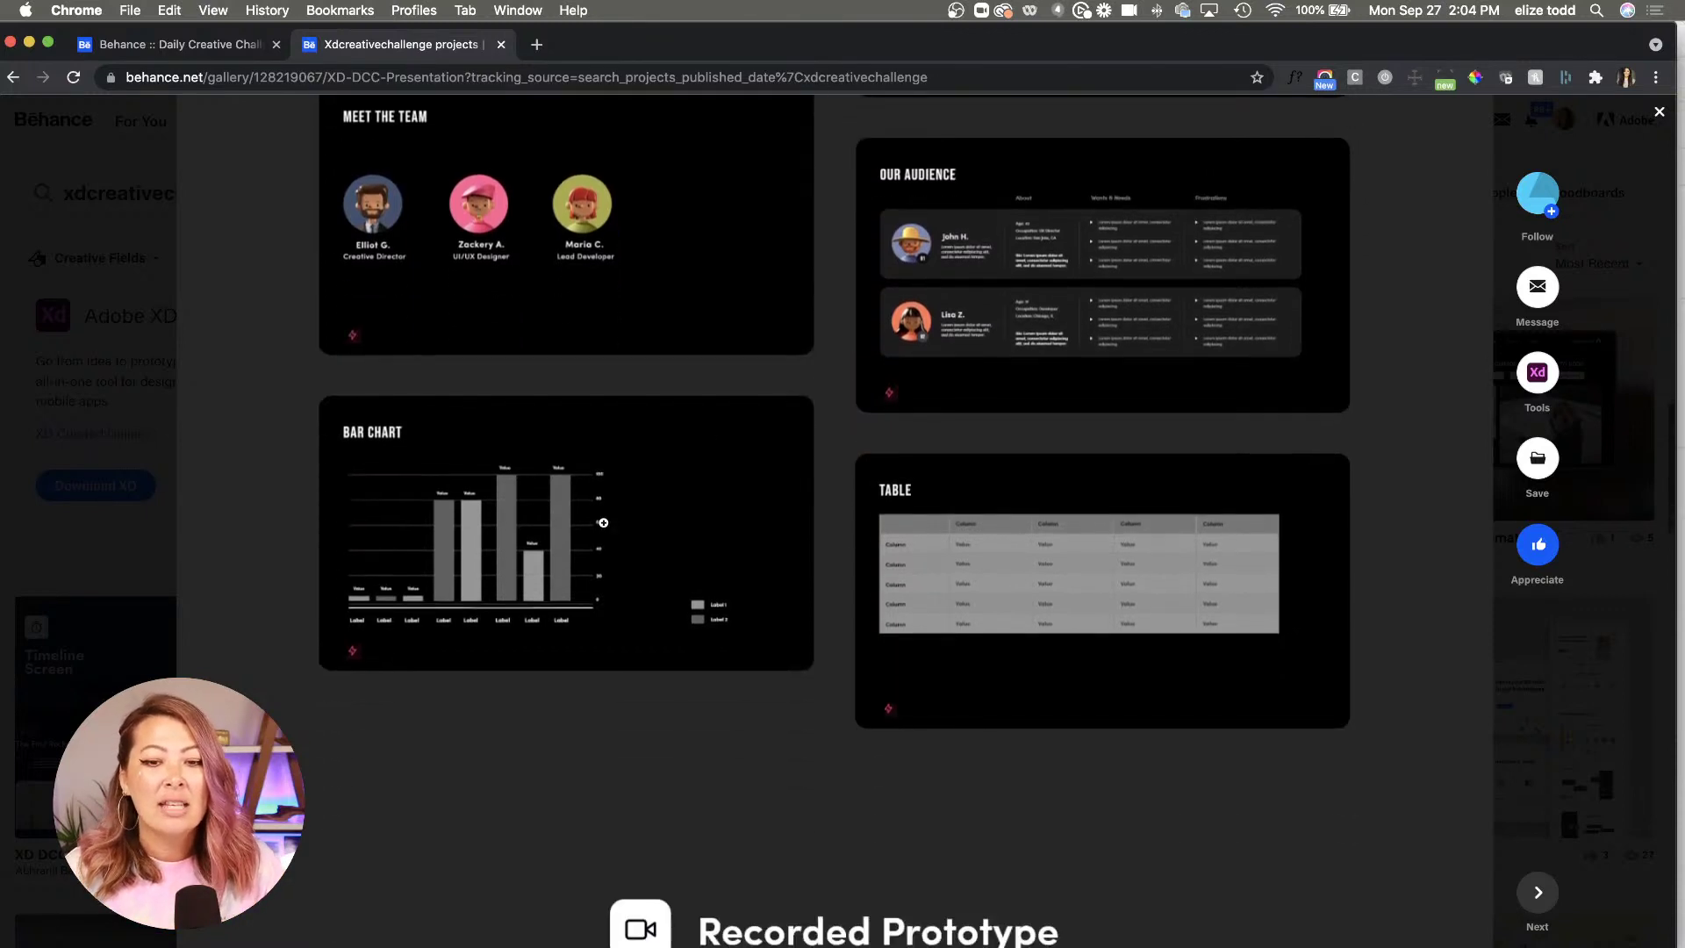
scroll(603, 521, up, 4)
Play the Recorded Prototype video of the "XD DCC: Presentation" project and close the project
scroll(603, 523, down, 10)
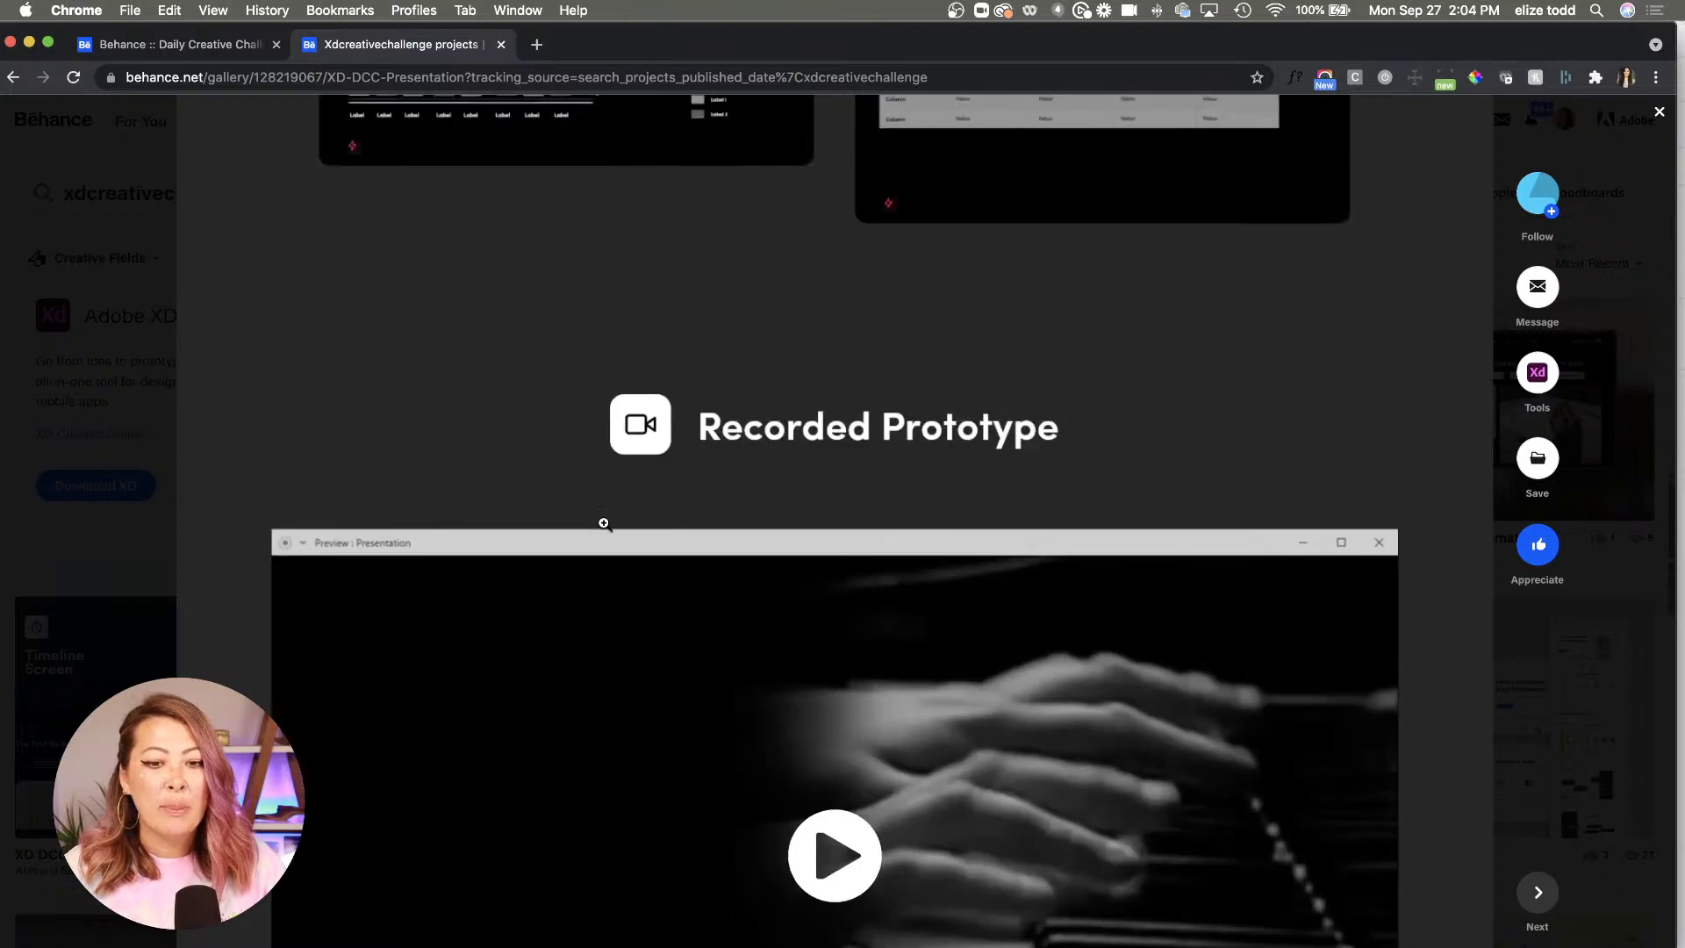
scroll(603, 523, down, 4)
click(838, 509)
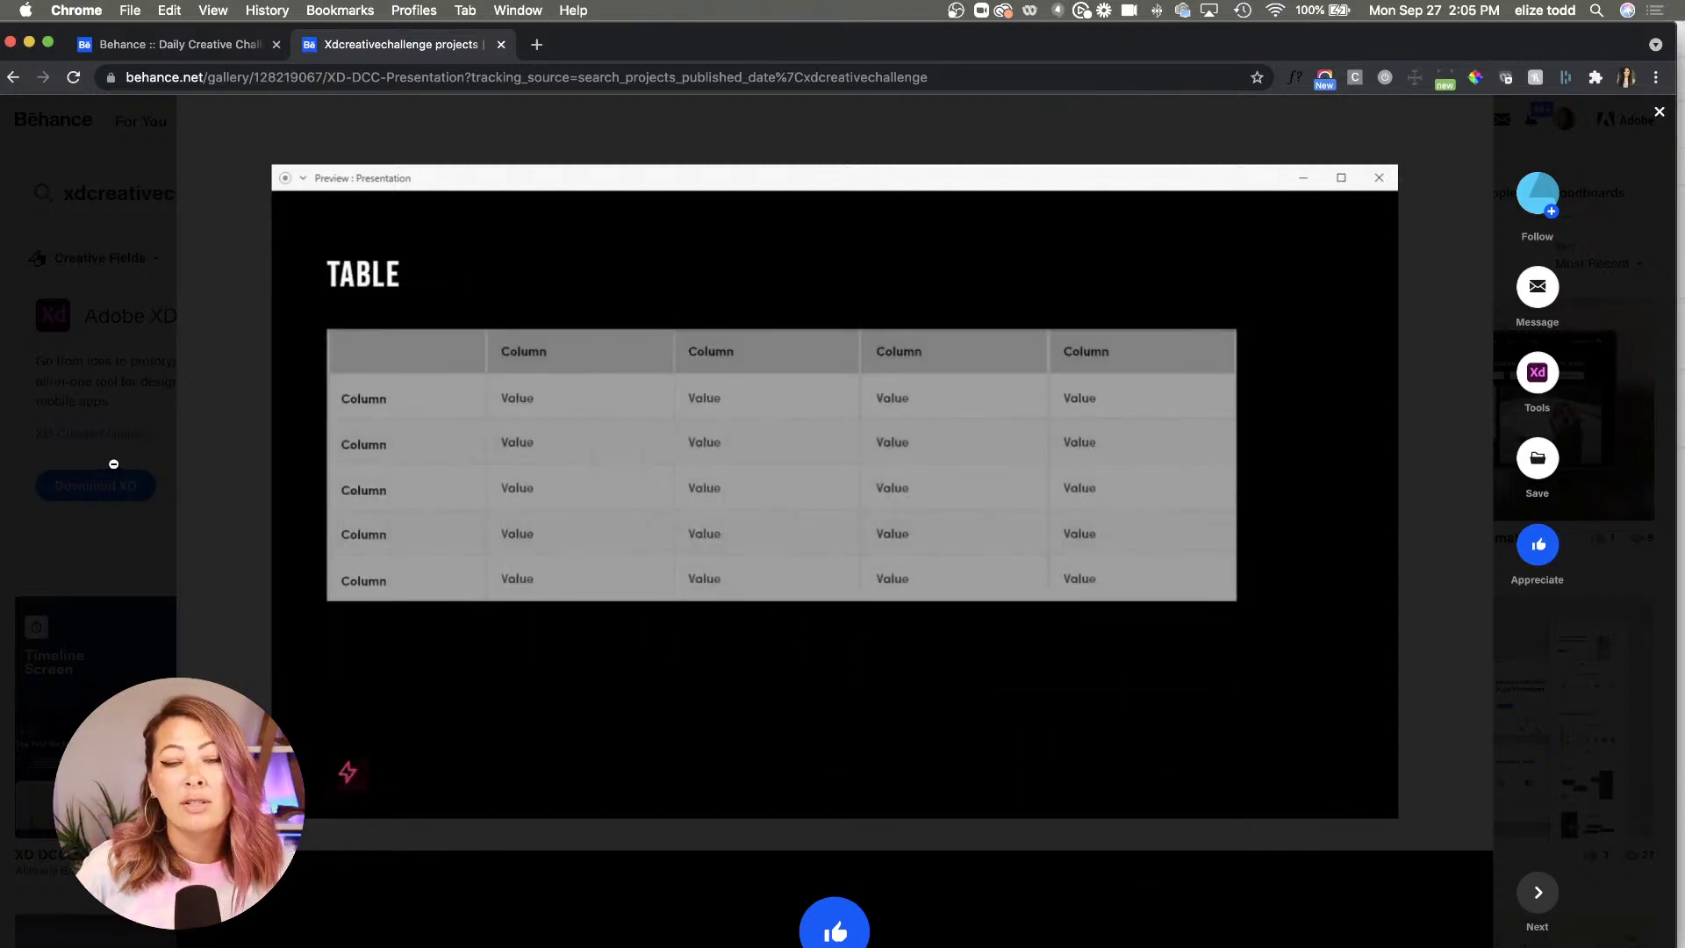
click(110, 424)
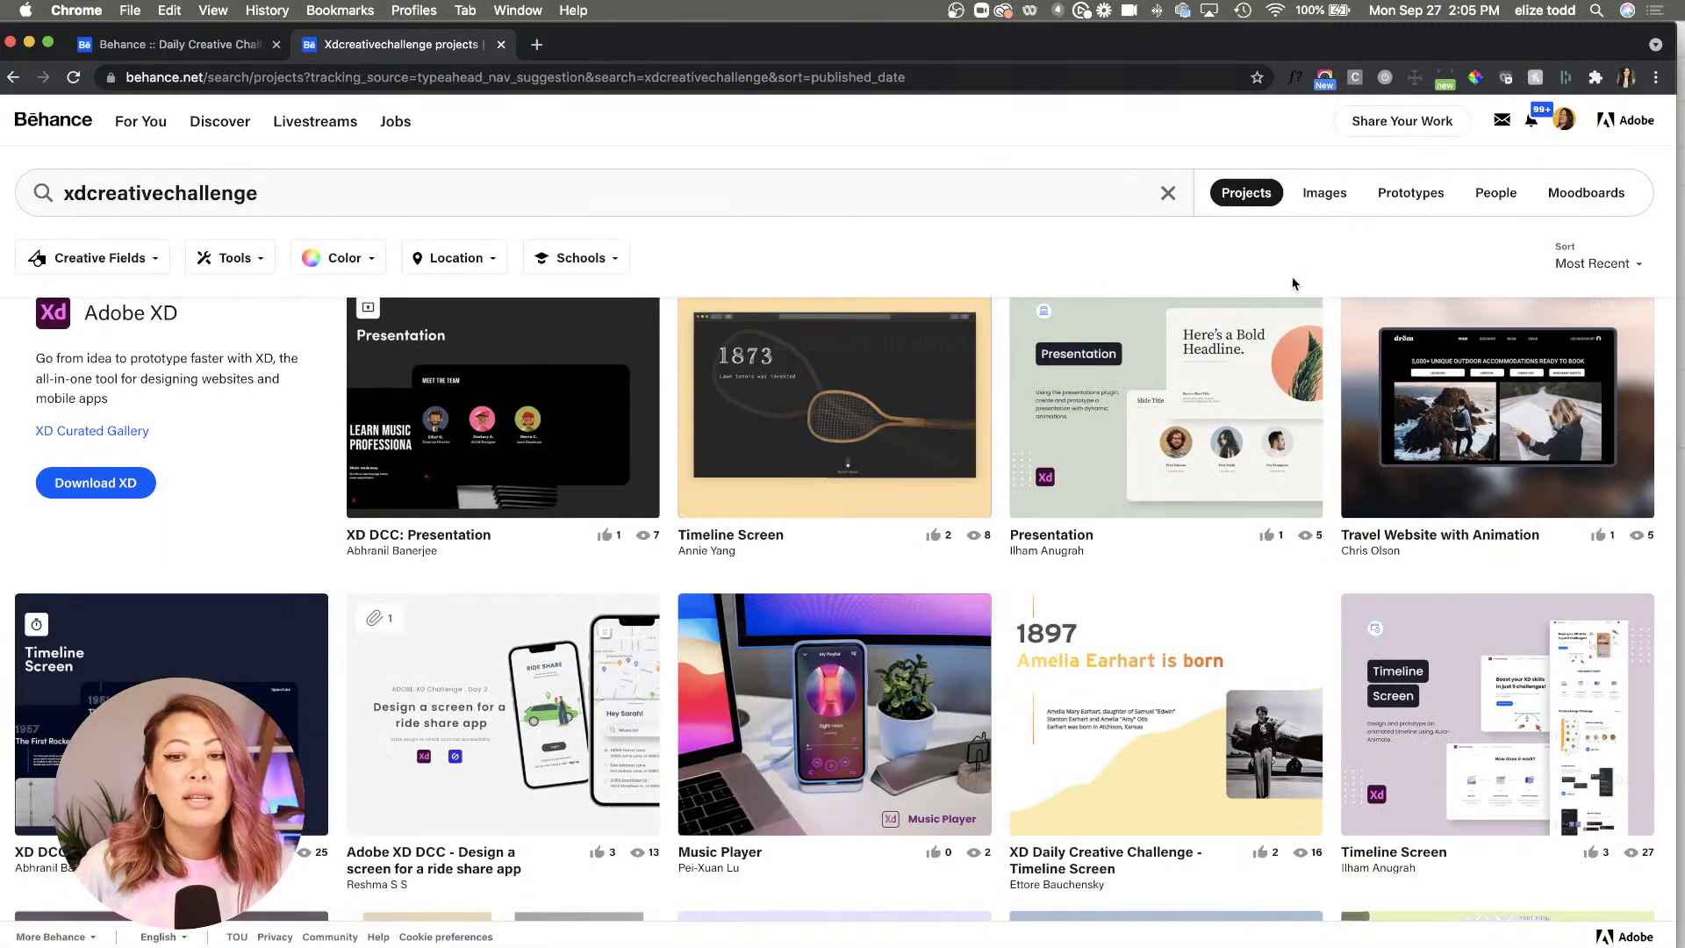
Open the "Presentation" project with the "Here's a Bold Headline" cover and review its Highlight and All Design slides
click(1172, 421)
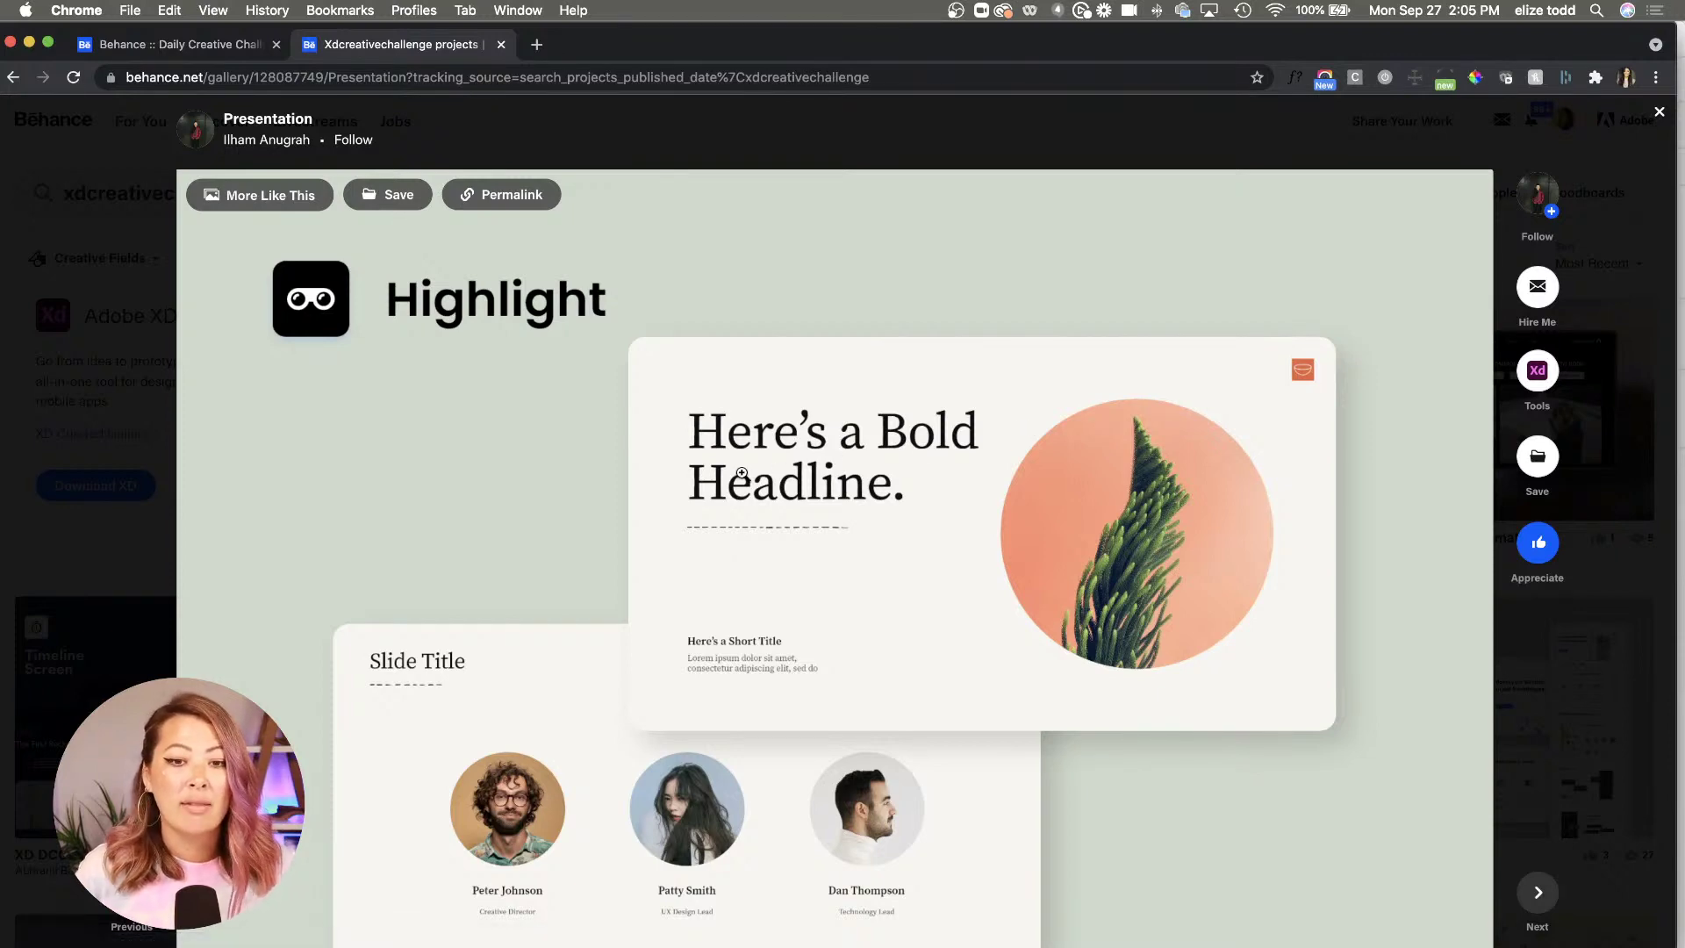
scroll(742, 474, down, 1)
scroll(742, 474, down, 10)
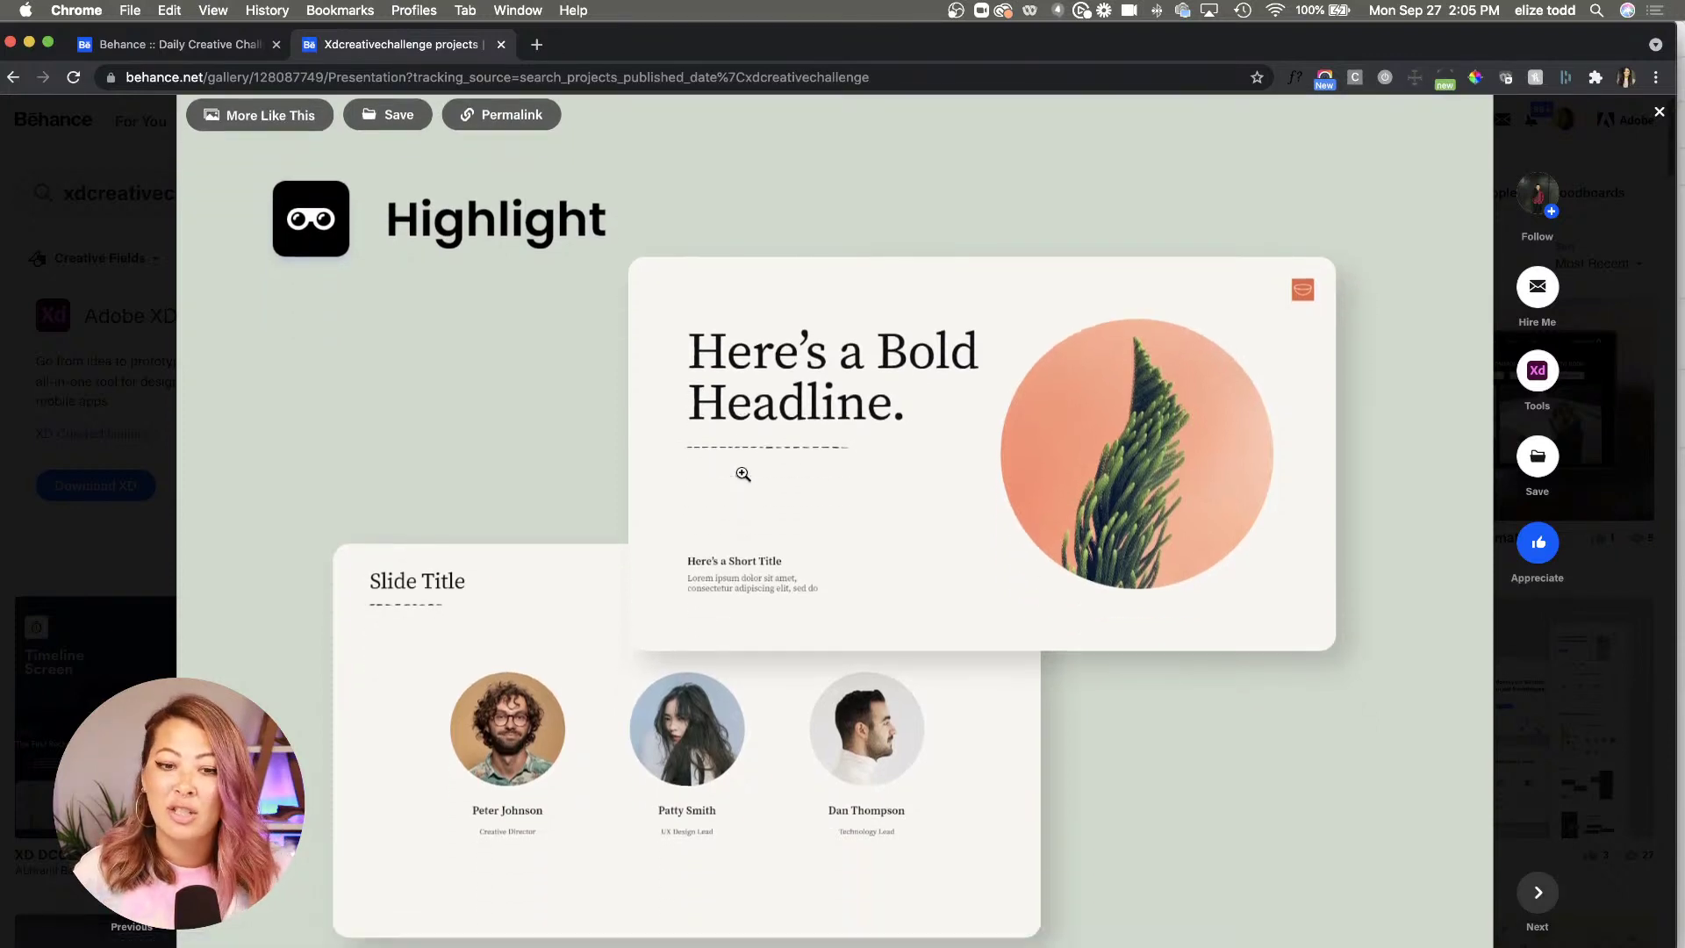
scroll(742, 474, down, 5)
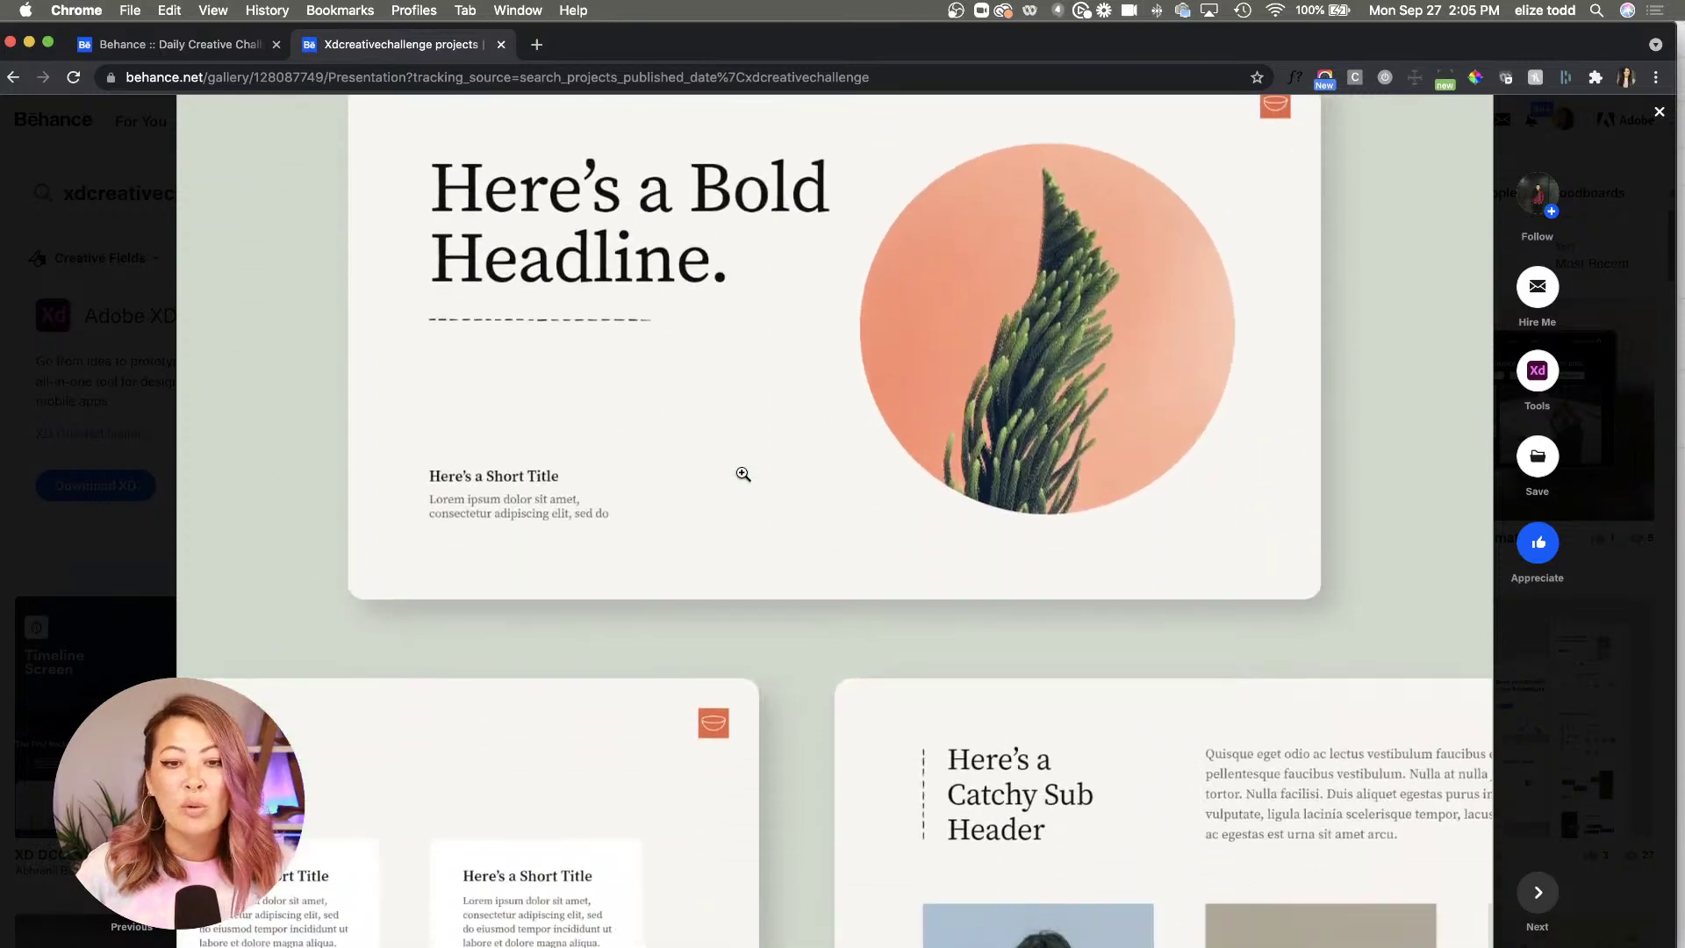
scroll(742, 474, up, 10)
scroll(742, 473, up, 4)
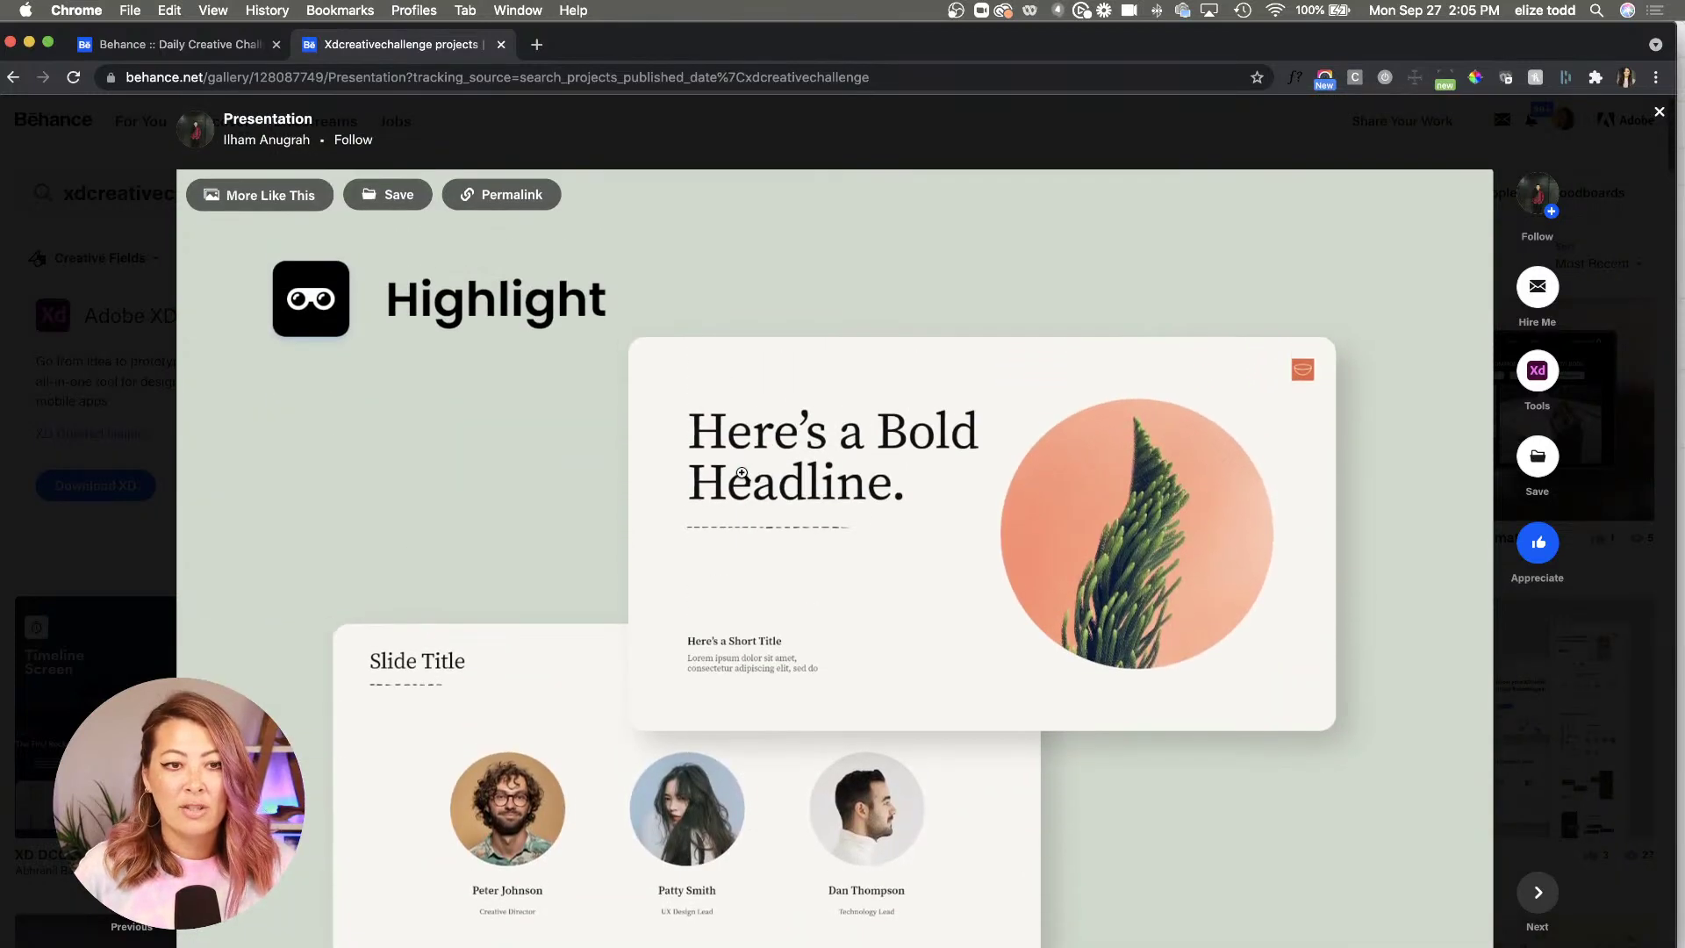
scroll(741, 474, down, 20)
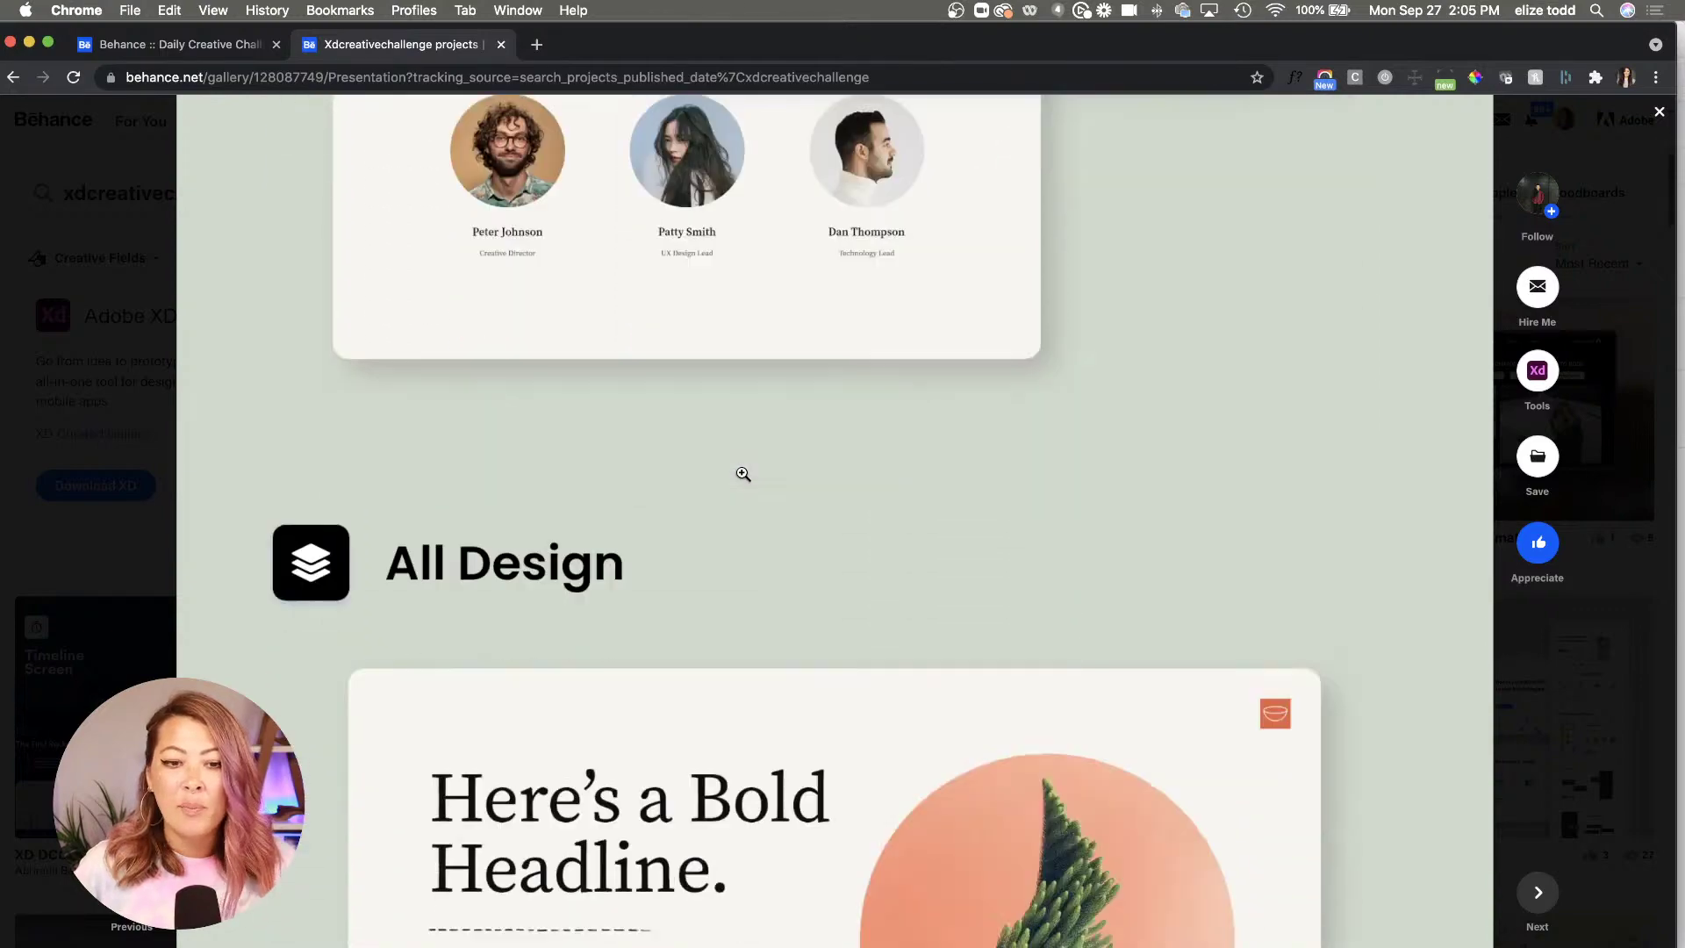
scroll(743, 474, down, 15)
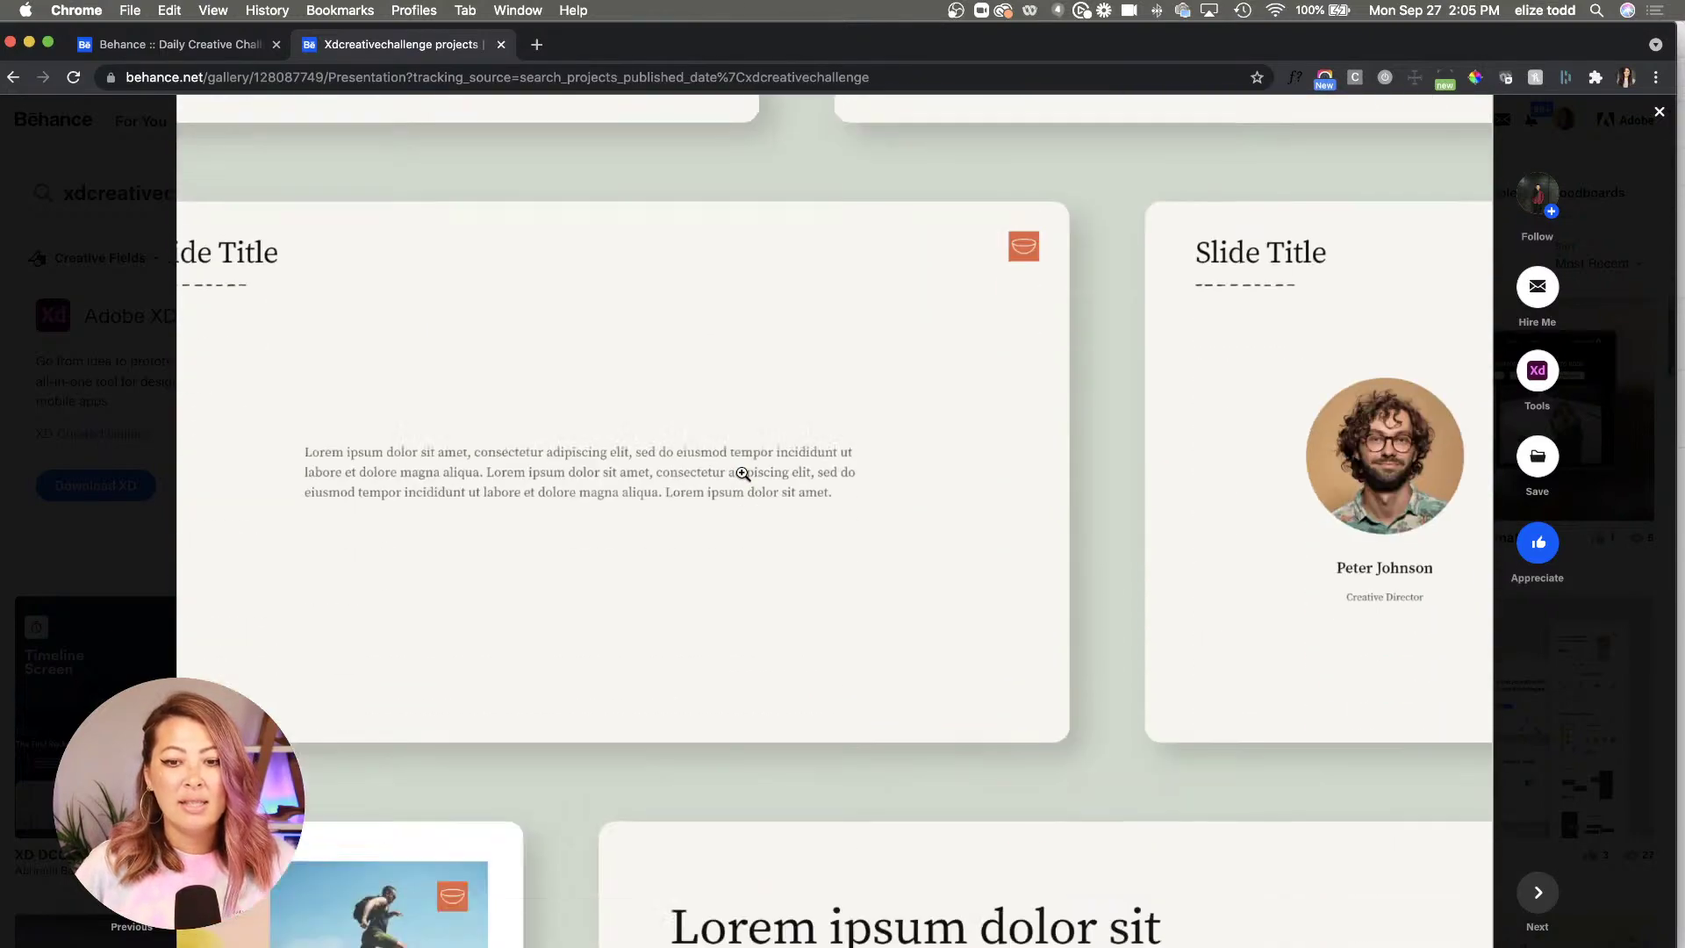
scroll(743, 474, down, 20)
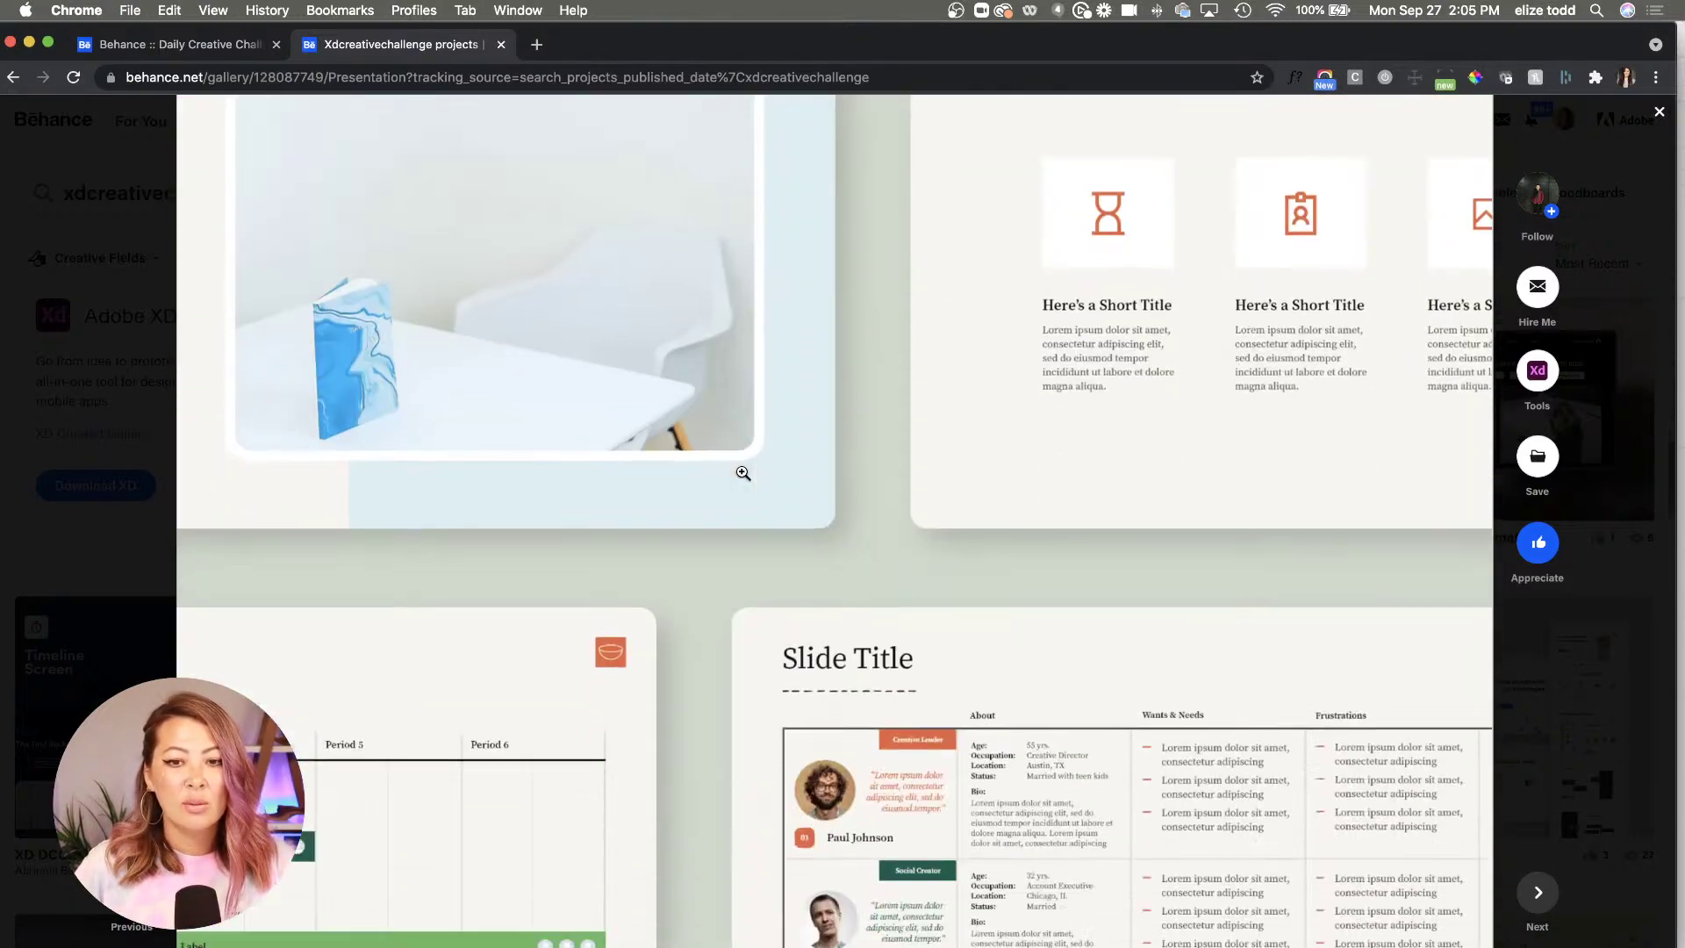
scroll(743, 474, down, 20)
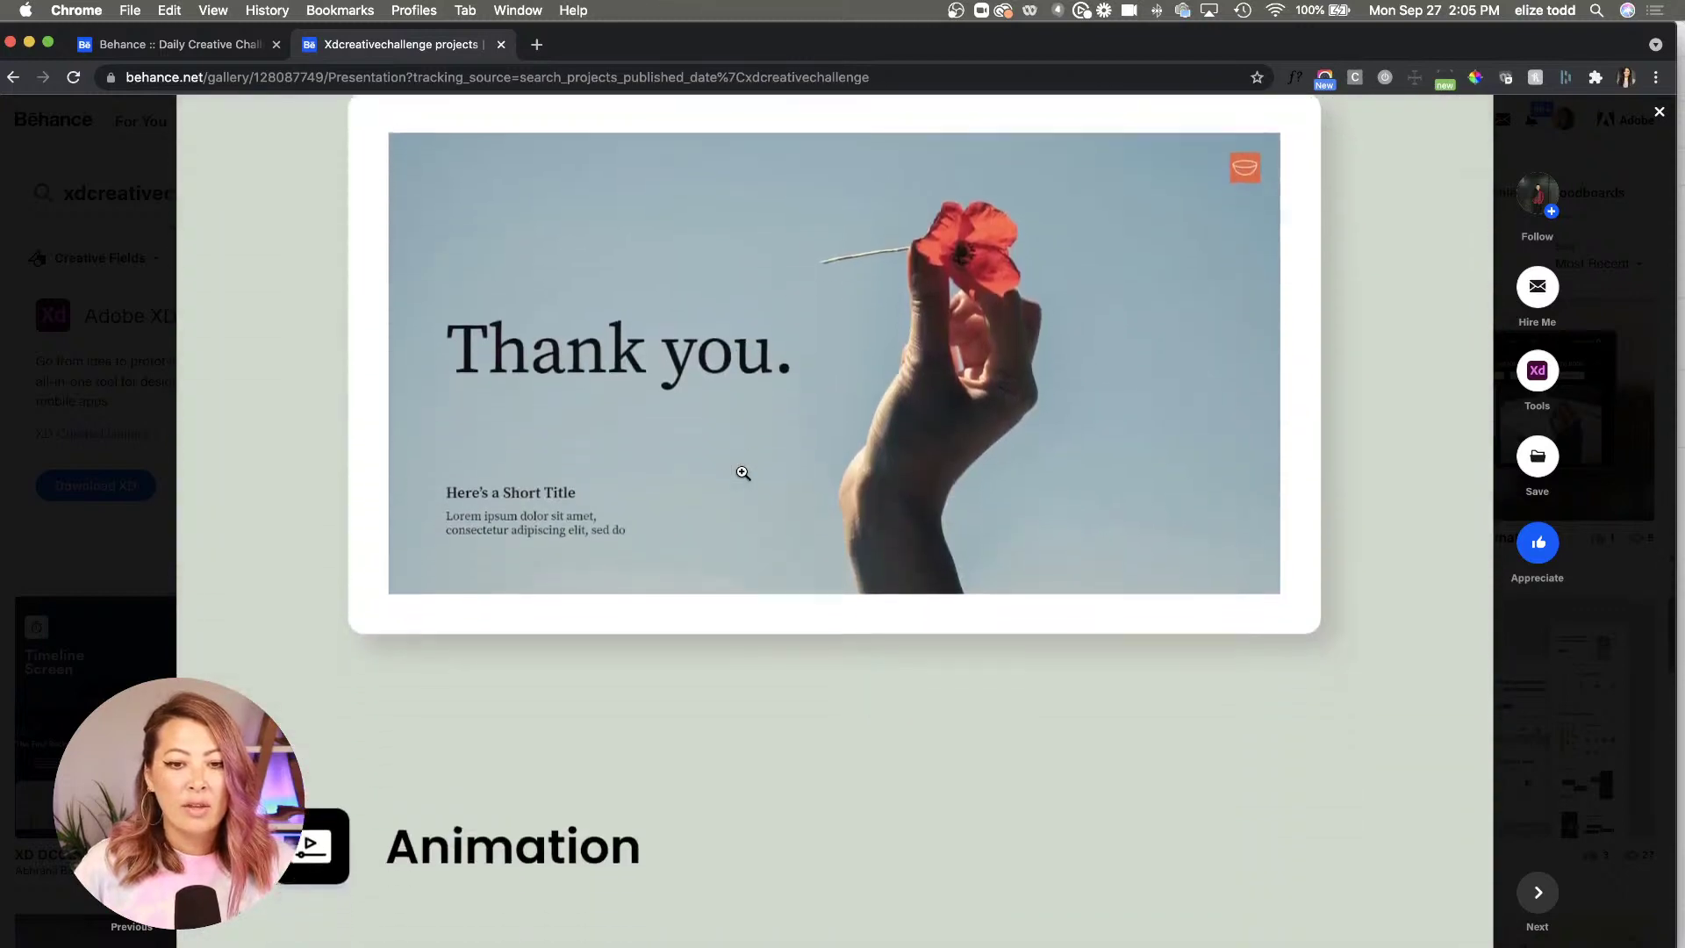
Play the video in the "Presentation" project's Animation section and close the project
scroll(742, 474, down, 4)
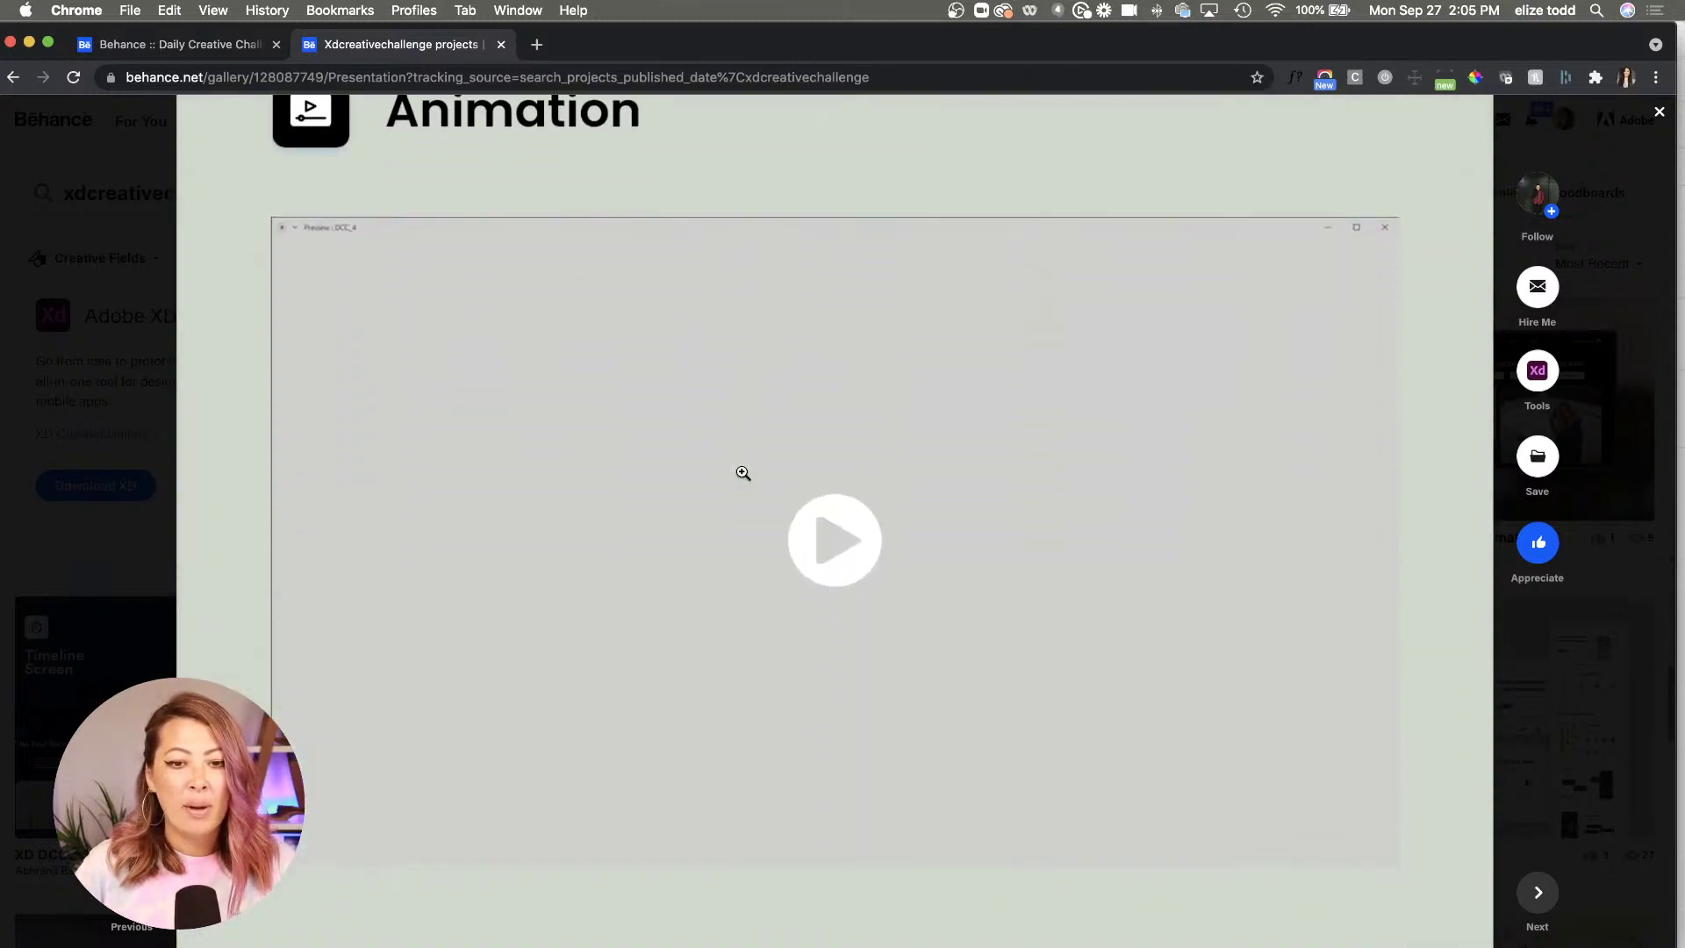
click(827, 549)
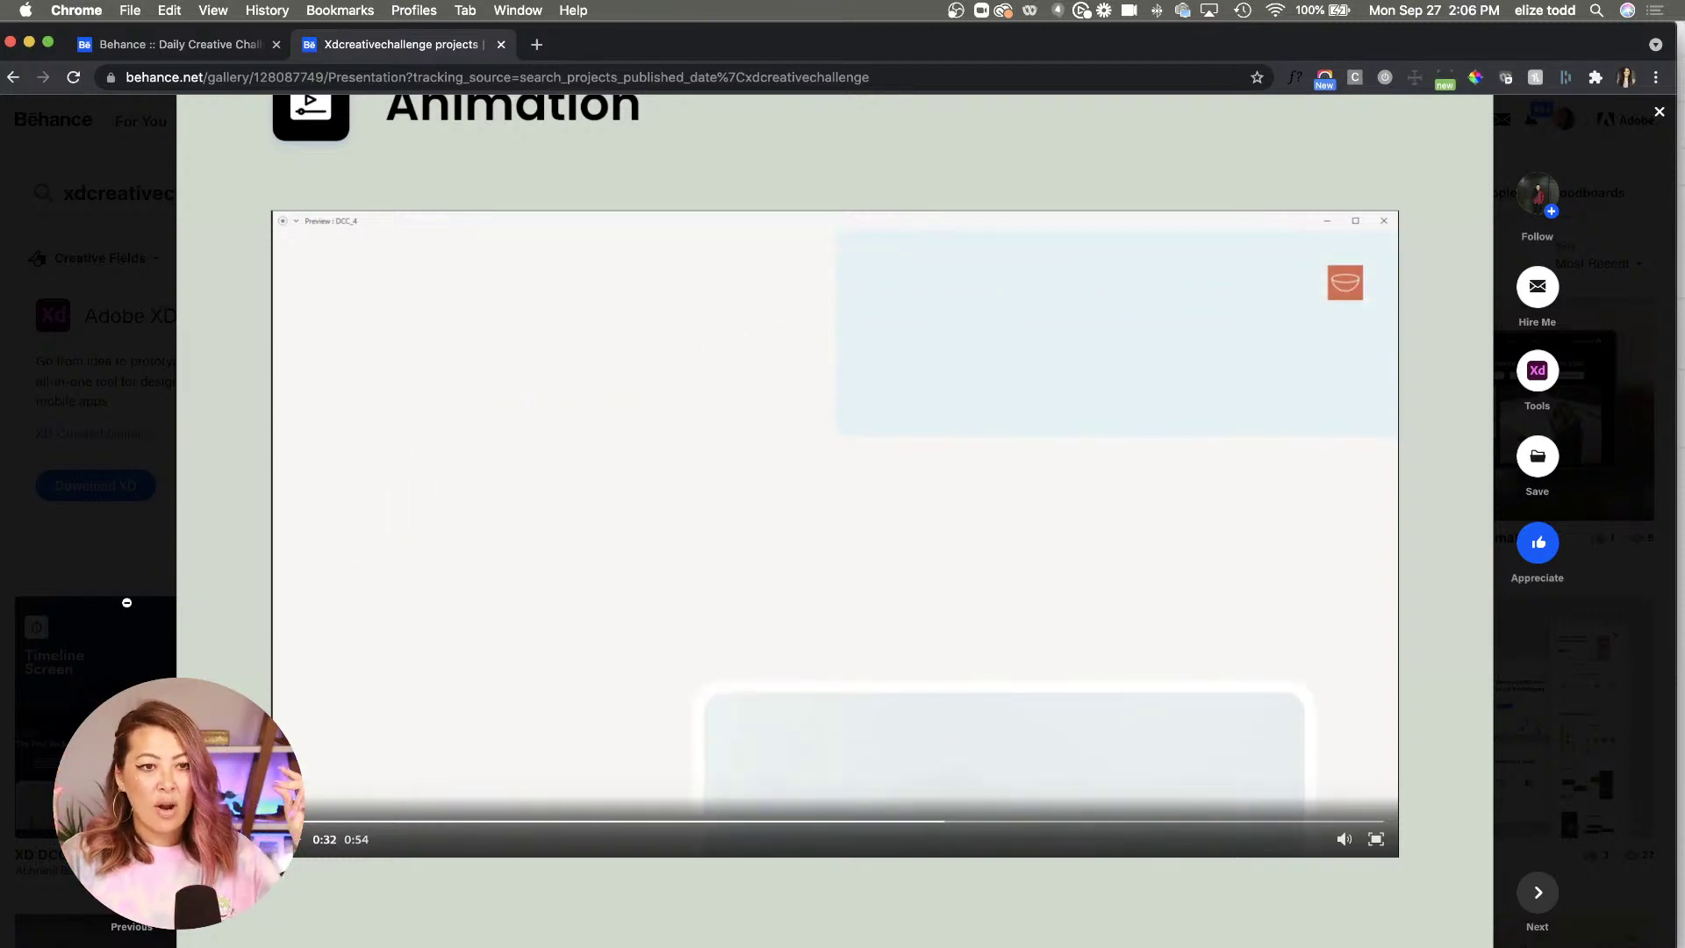
scroll(126, 602, up, 15)
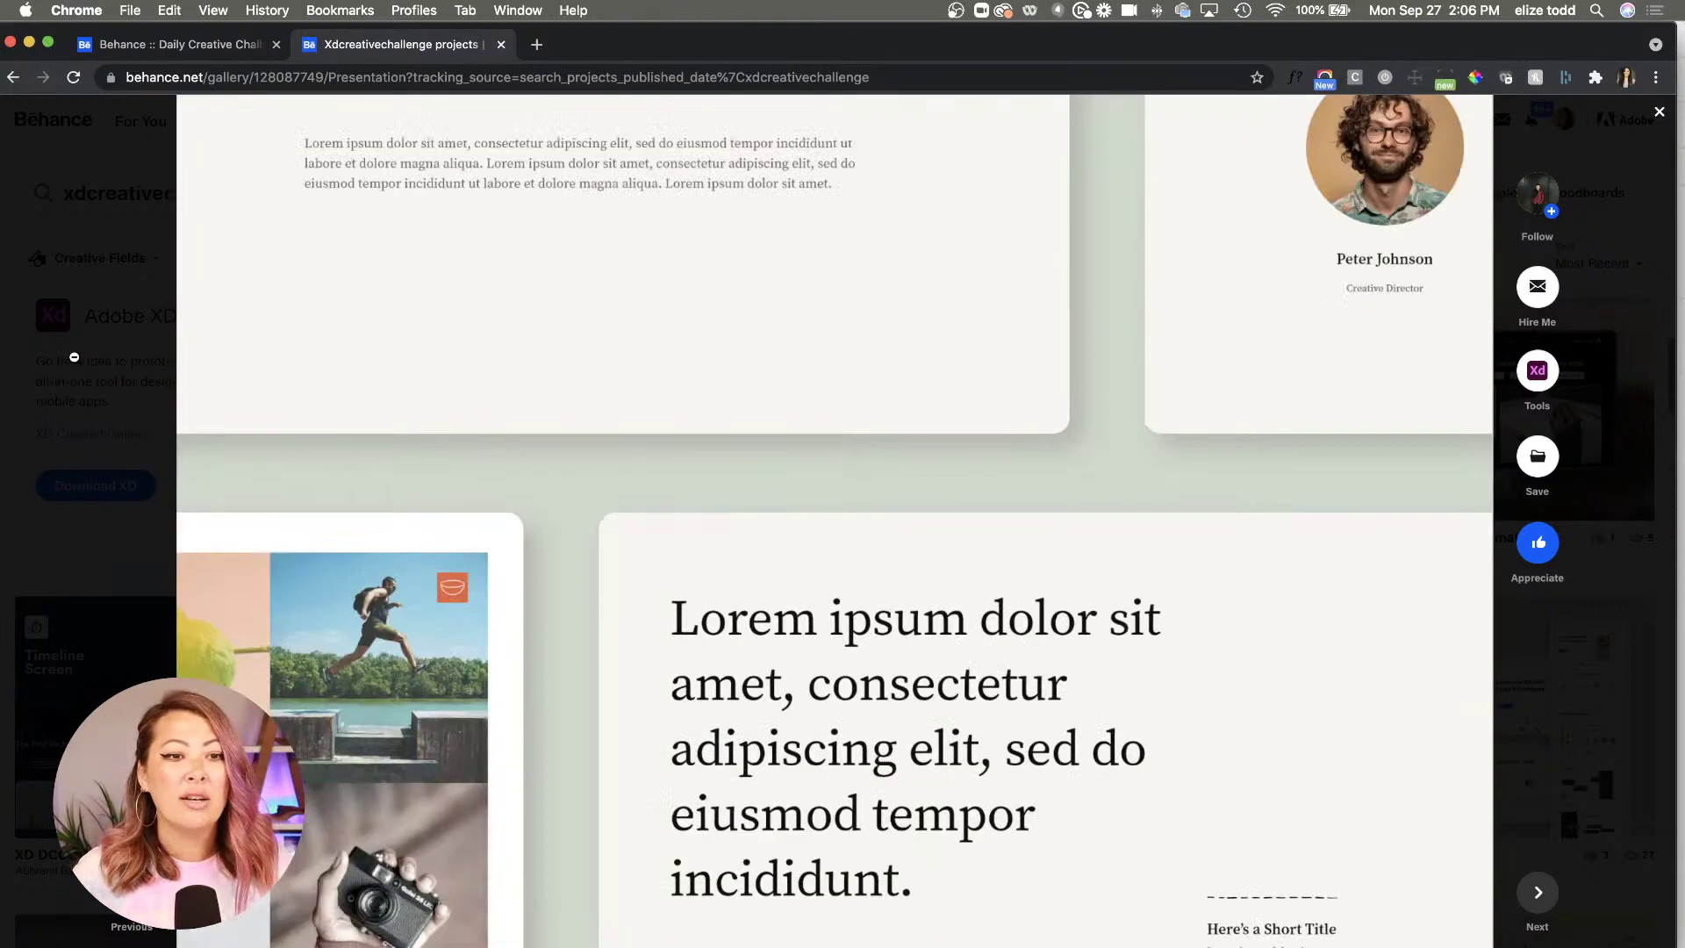
click(74, 357)
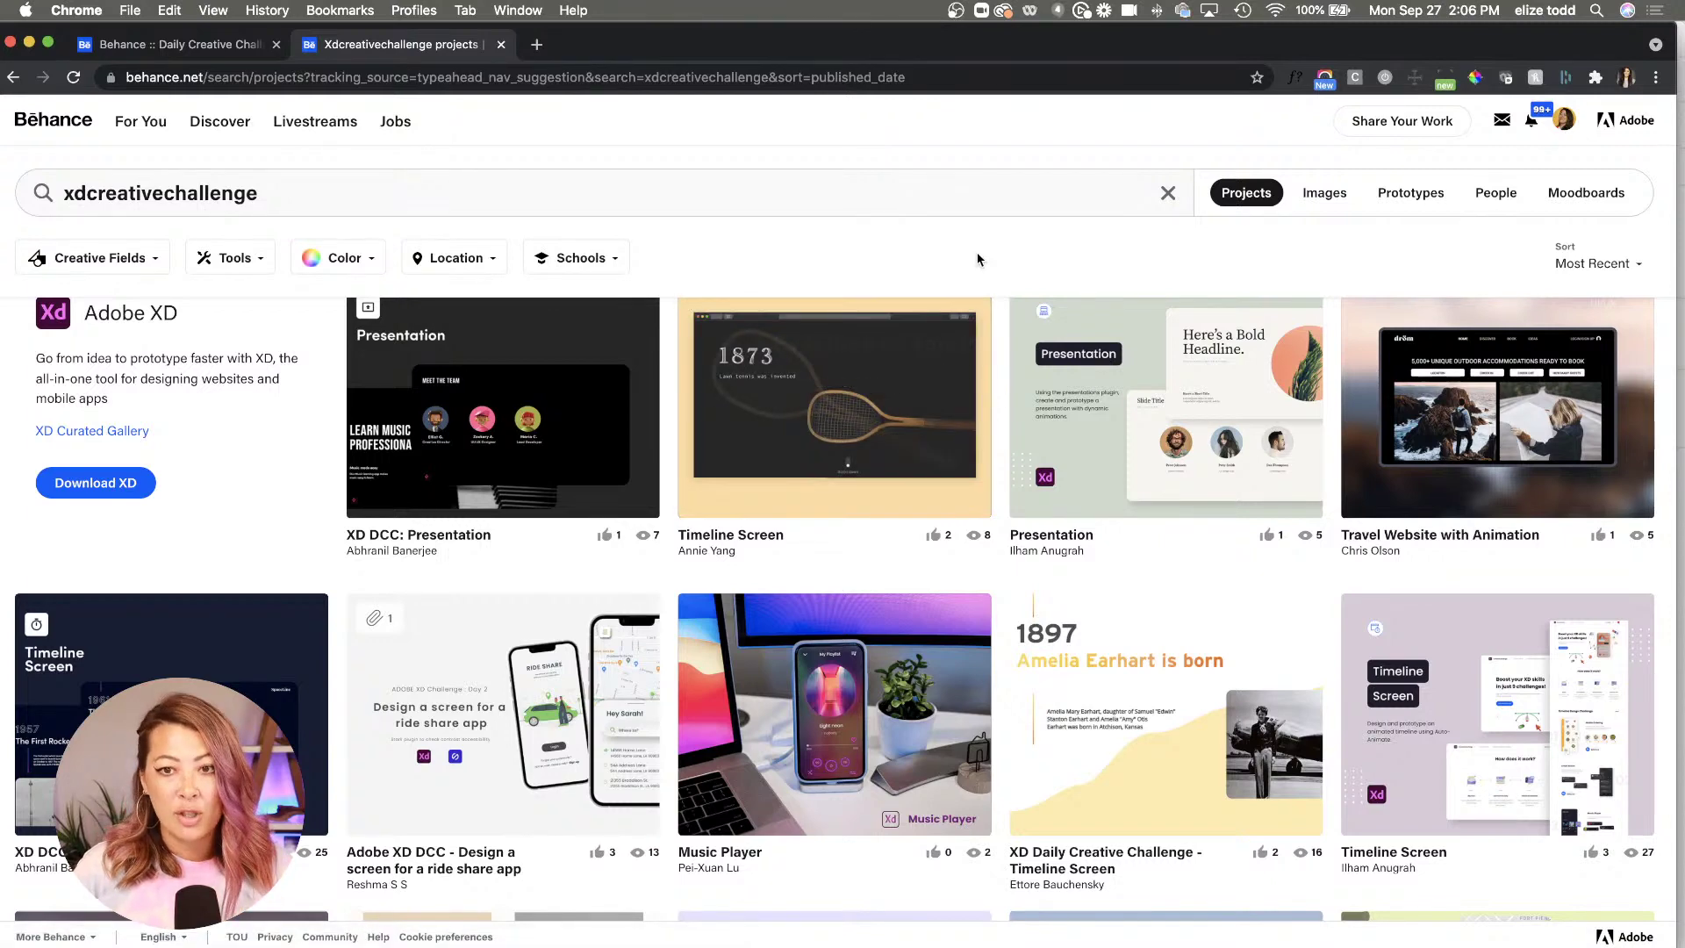
Start a new Behance project, add the xdcreativechallenge tag in its settings, and cancel the settings
mouse_move(1396, 128)
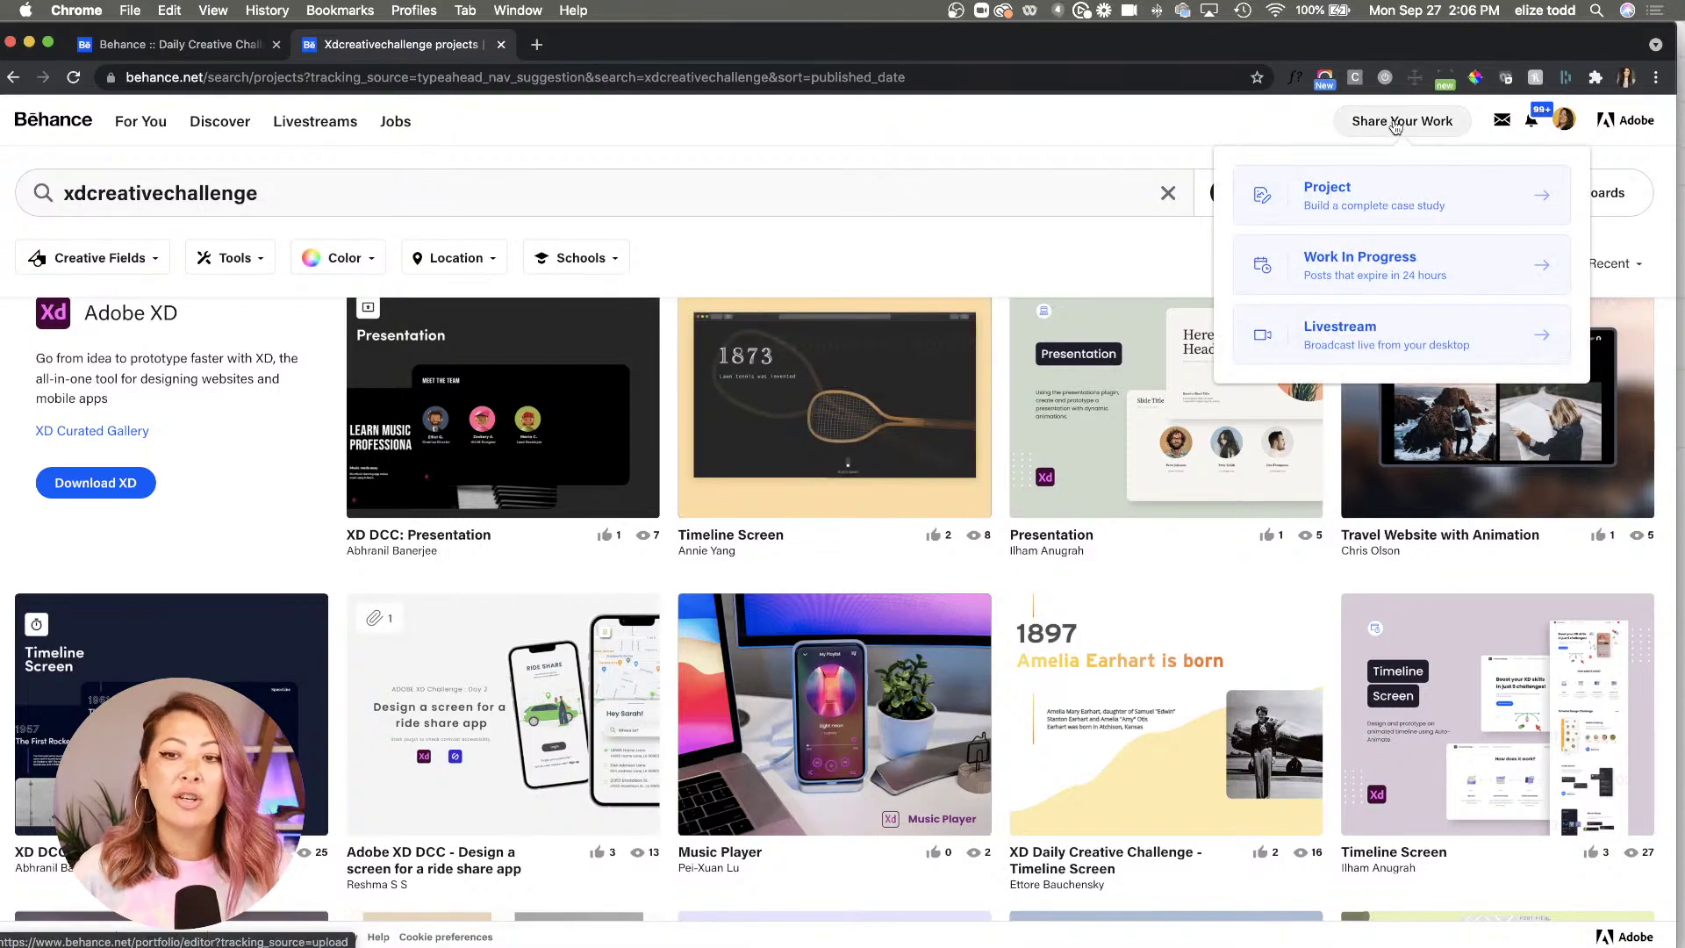
click(1382, 216)
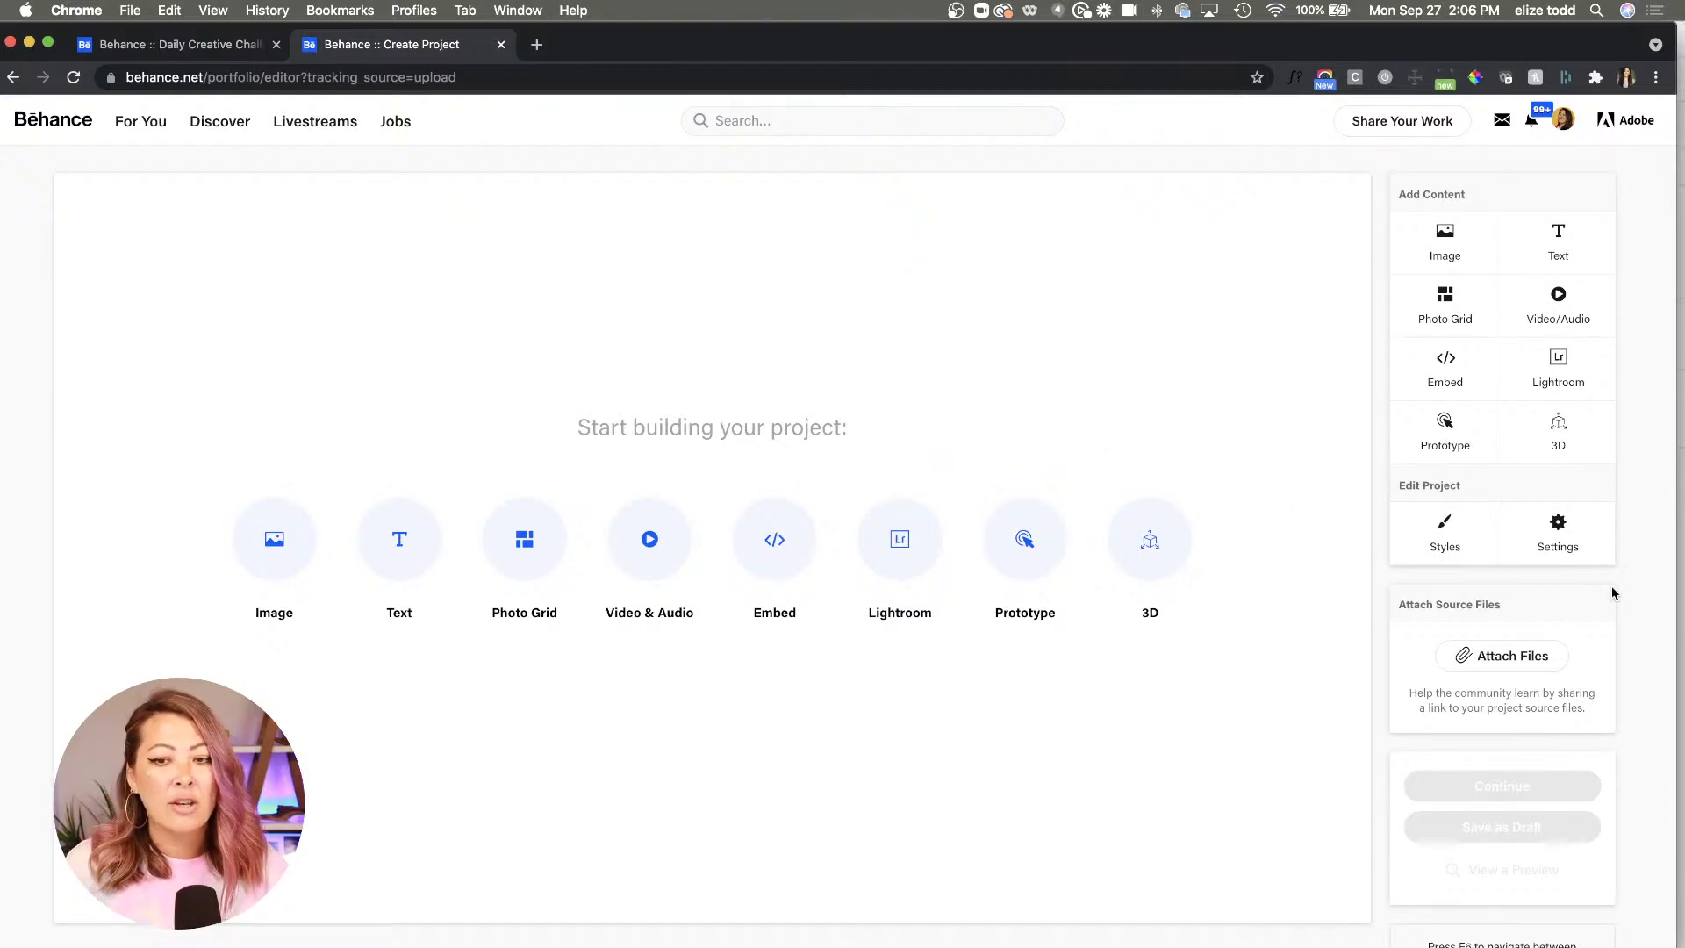
click(1558, 540)
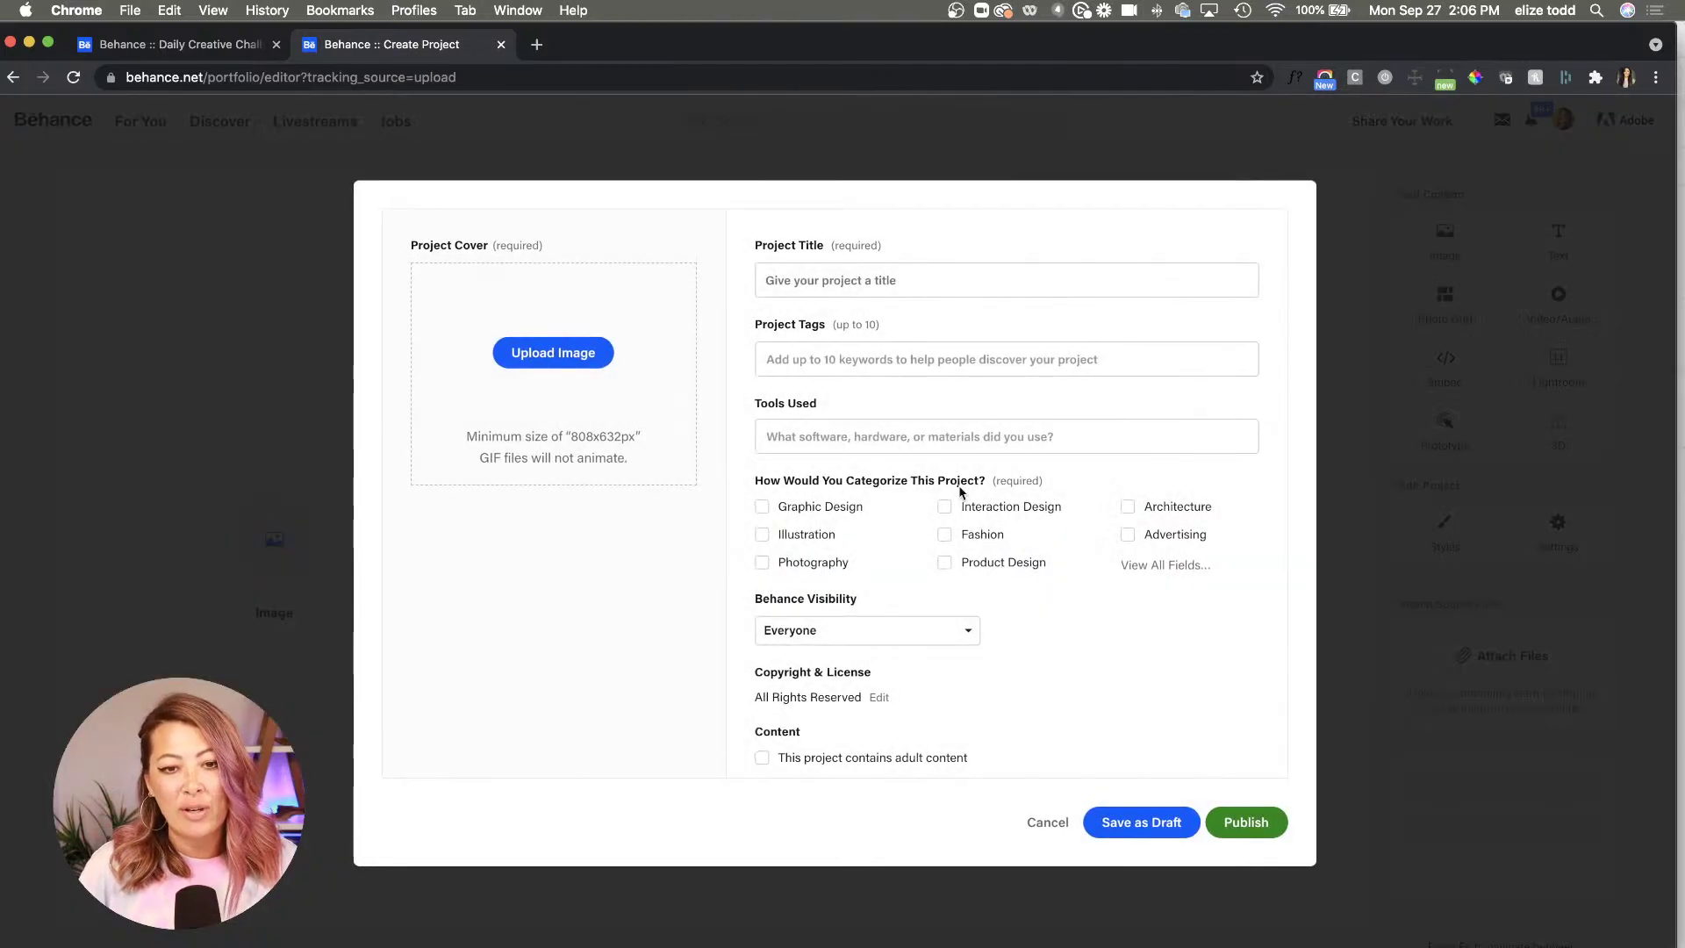
text(xdc)
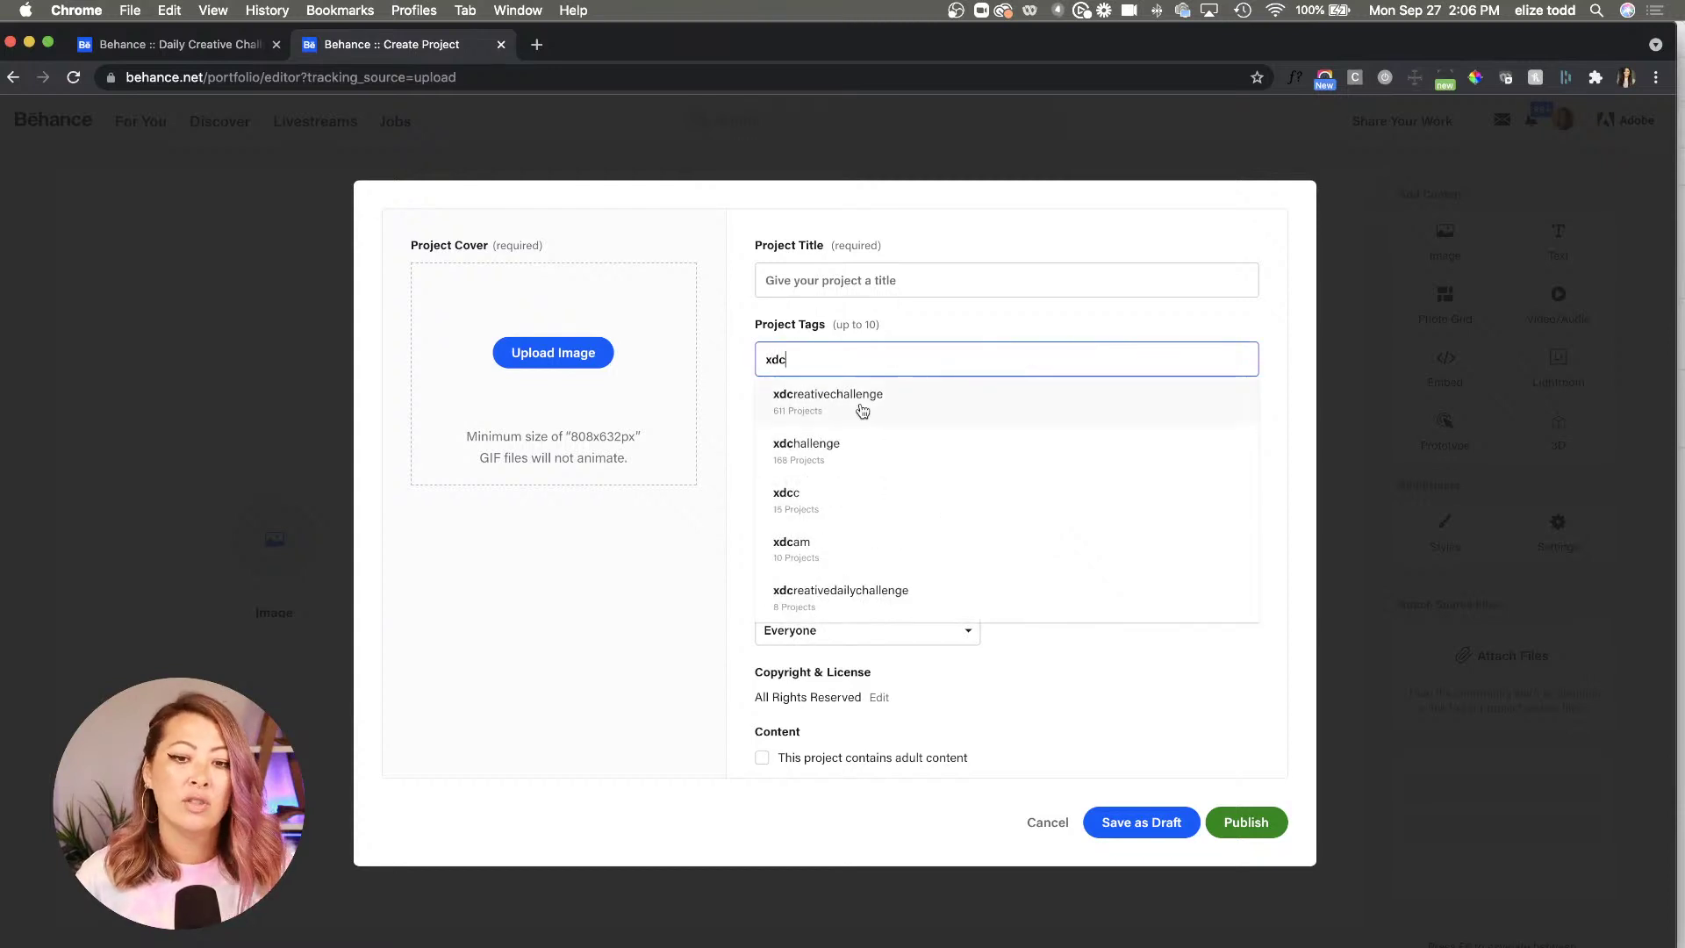
click(862, 405)
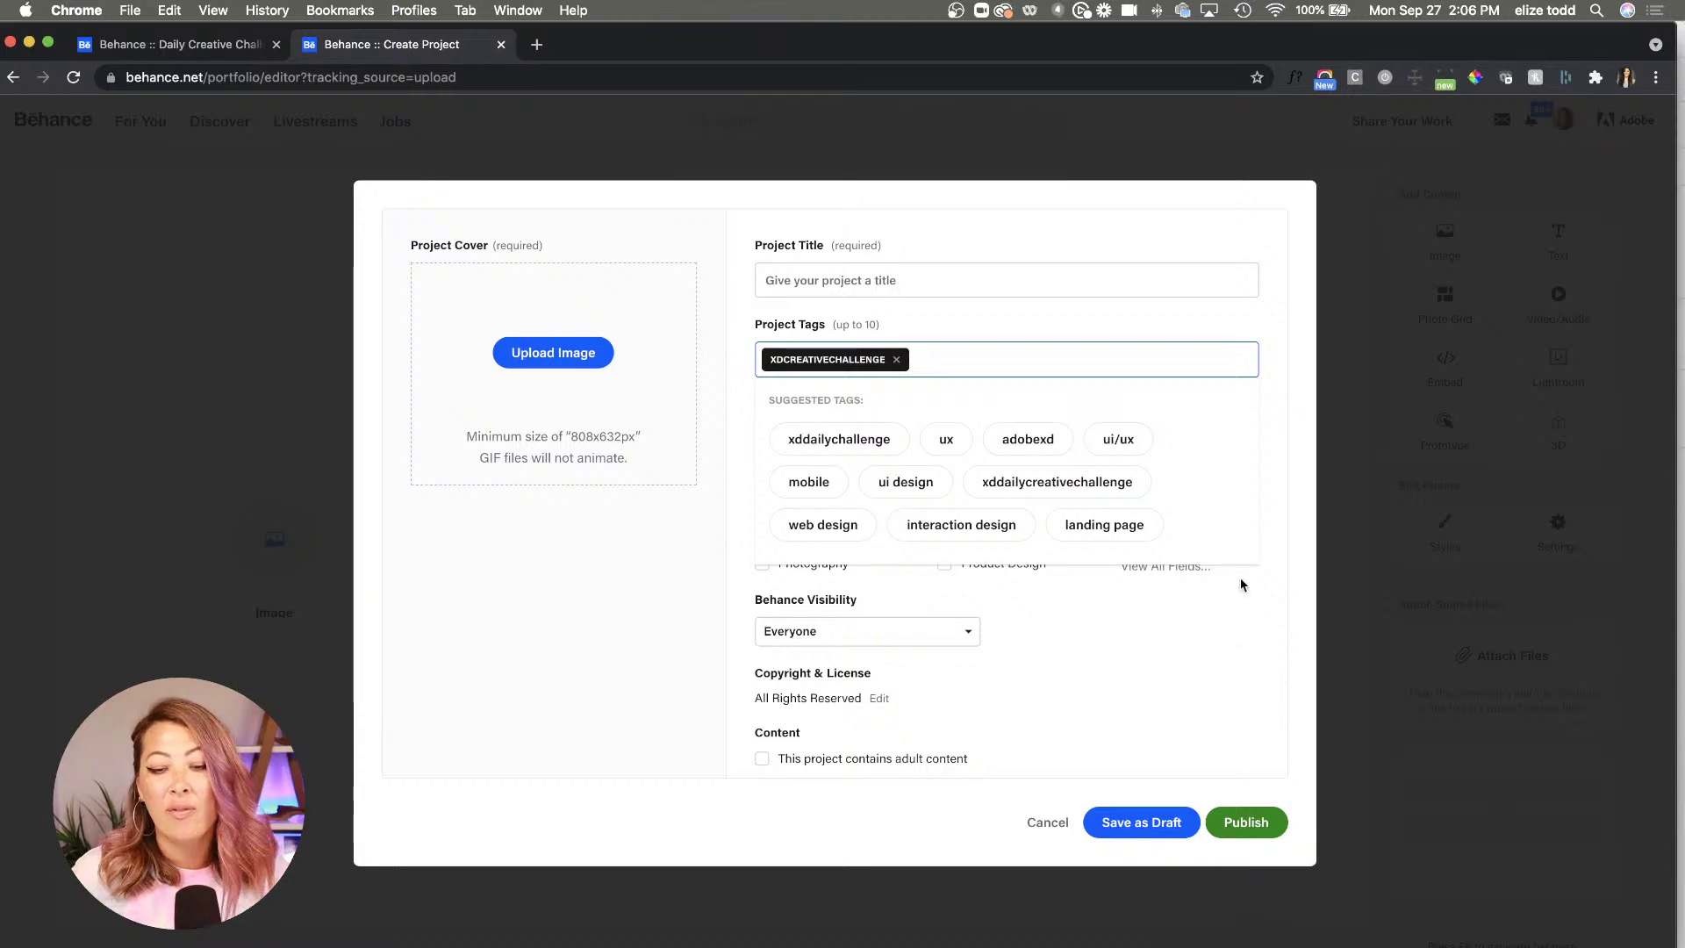
click(1048, 822)
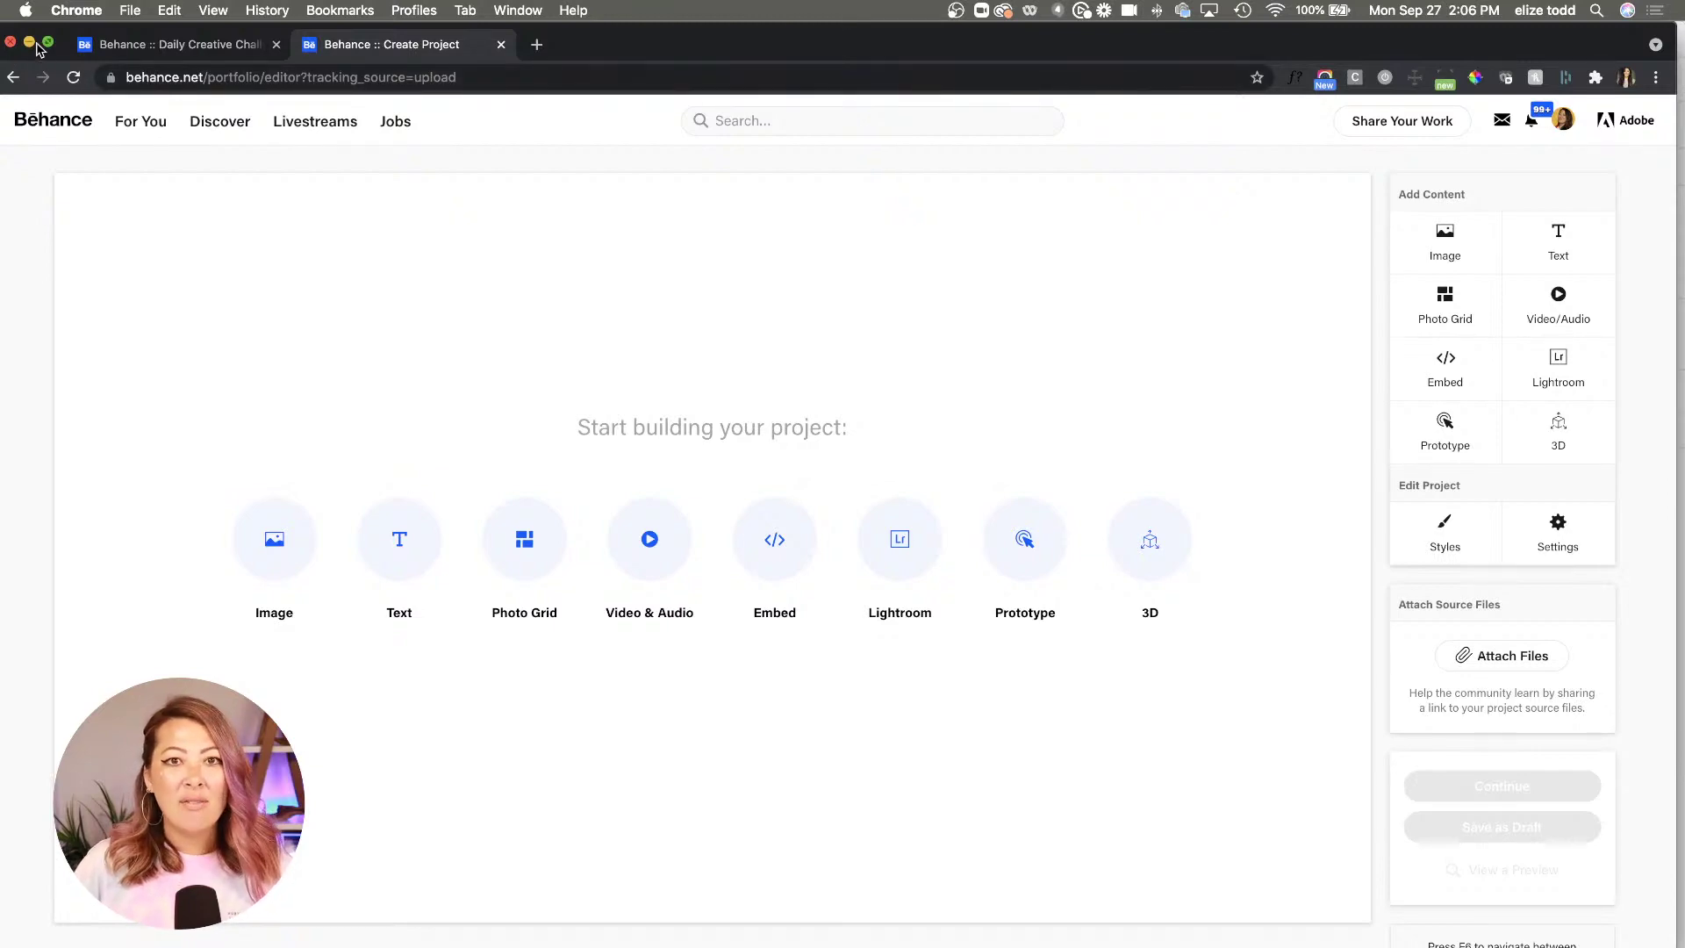
Switch to the DCC_Day5 document in Adobe XD and examine the challenge header, Challenge Prompt and Inspiration images
click(29, 45)
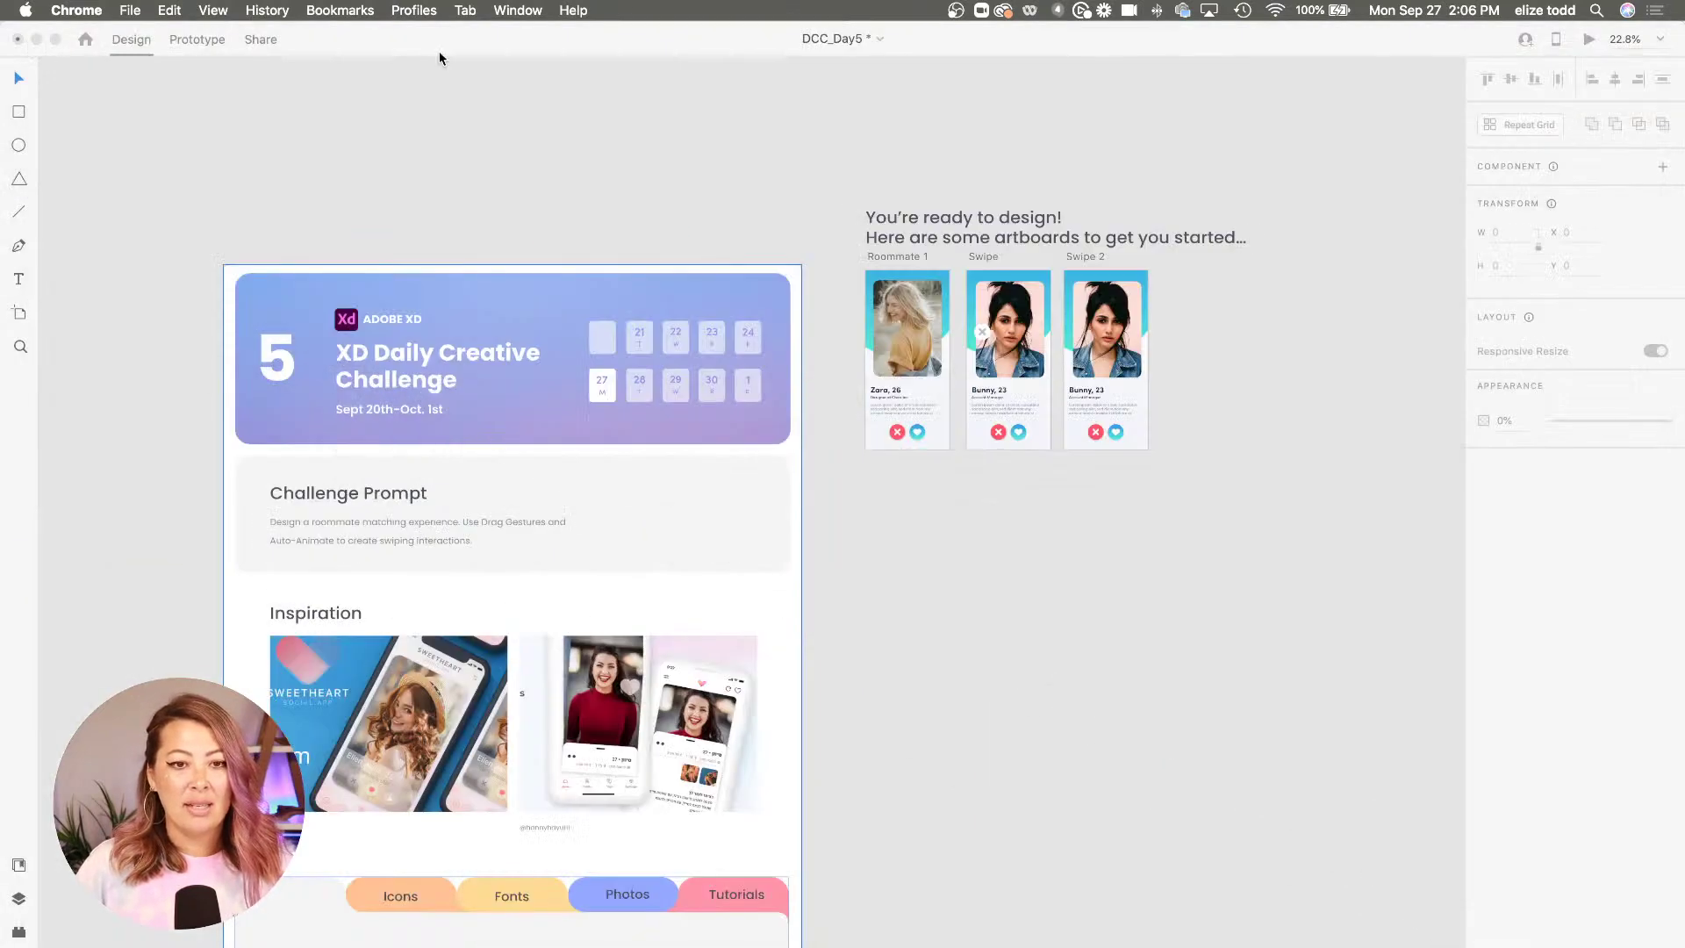
scroll(505, 224, up, 5)
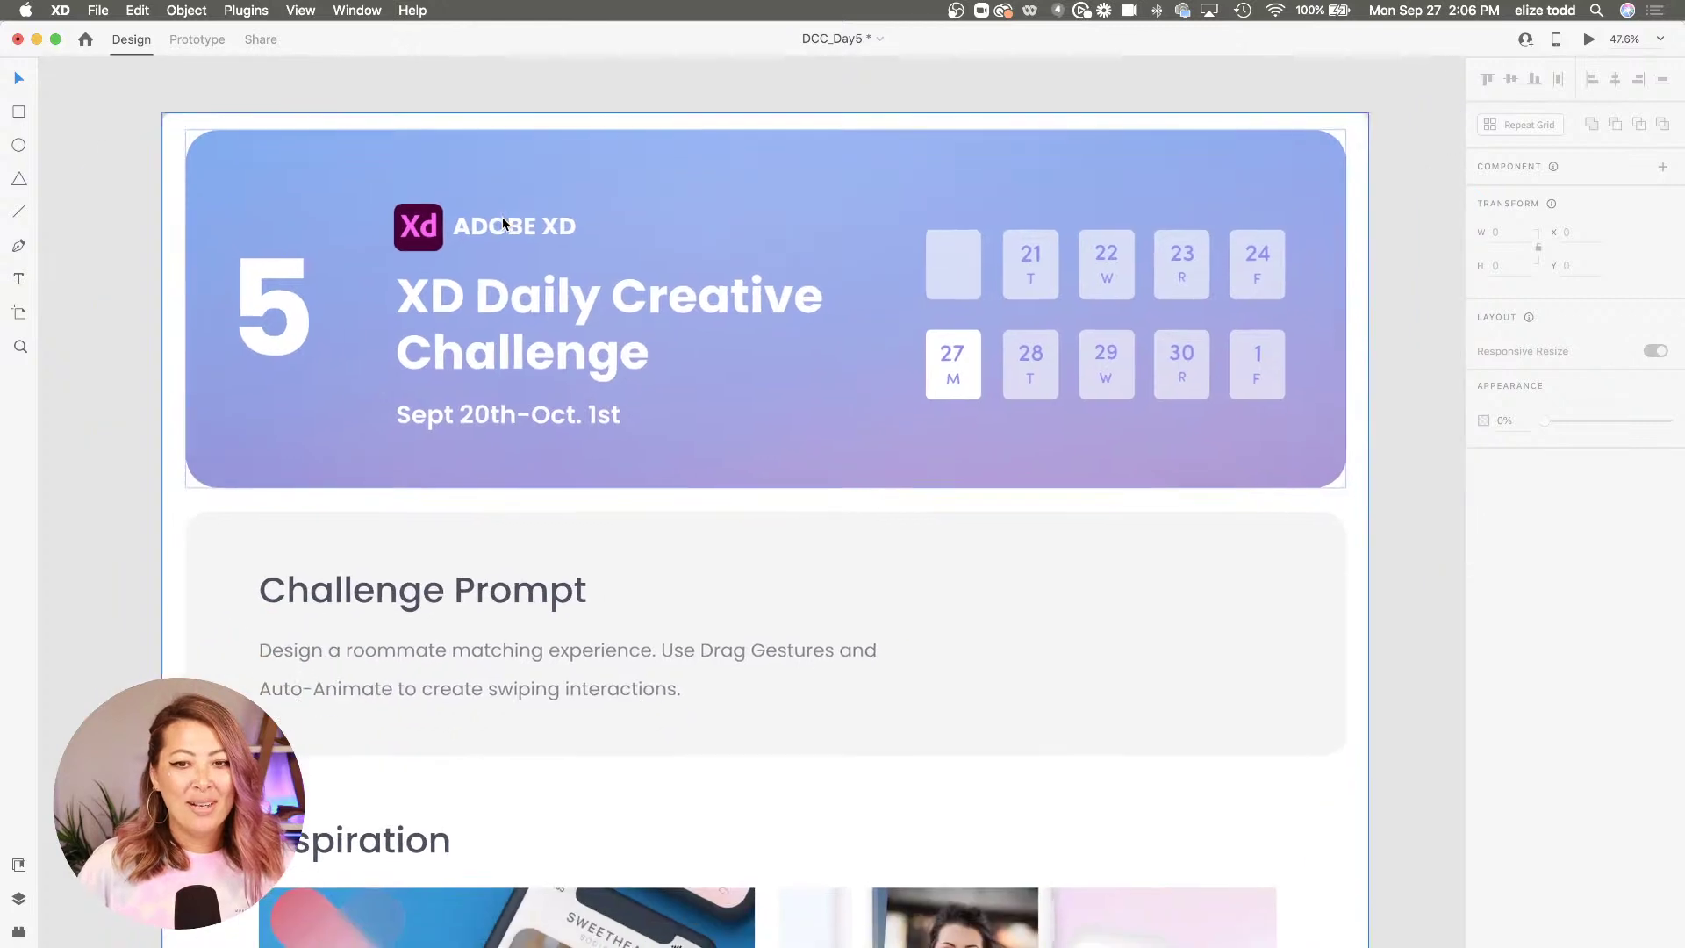
scroll(502, 217, down, 2)
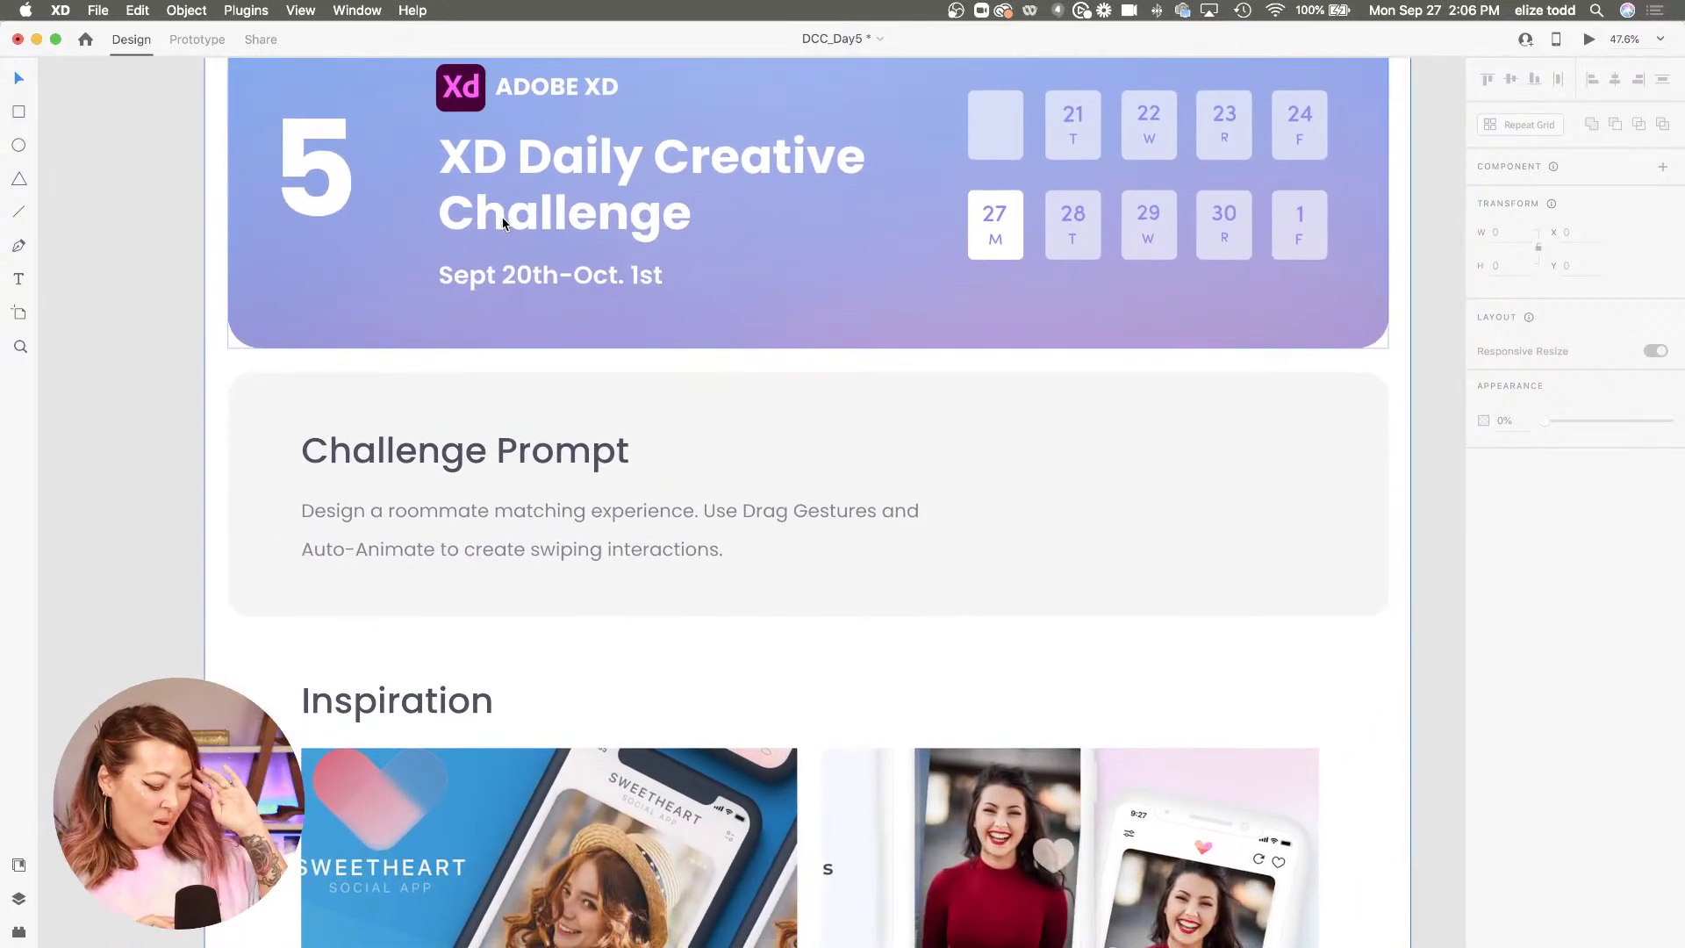
scroll(504, 224, up, 2)
scroll(432, 250, up, 2)
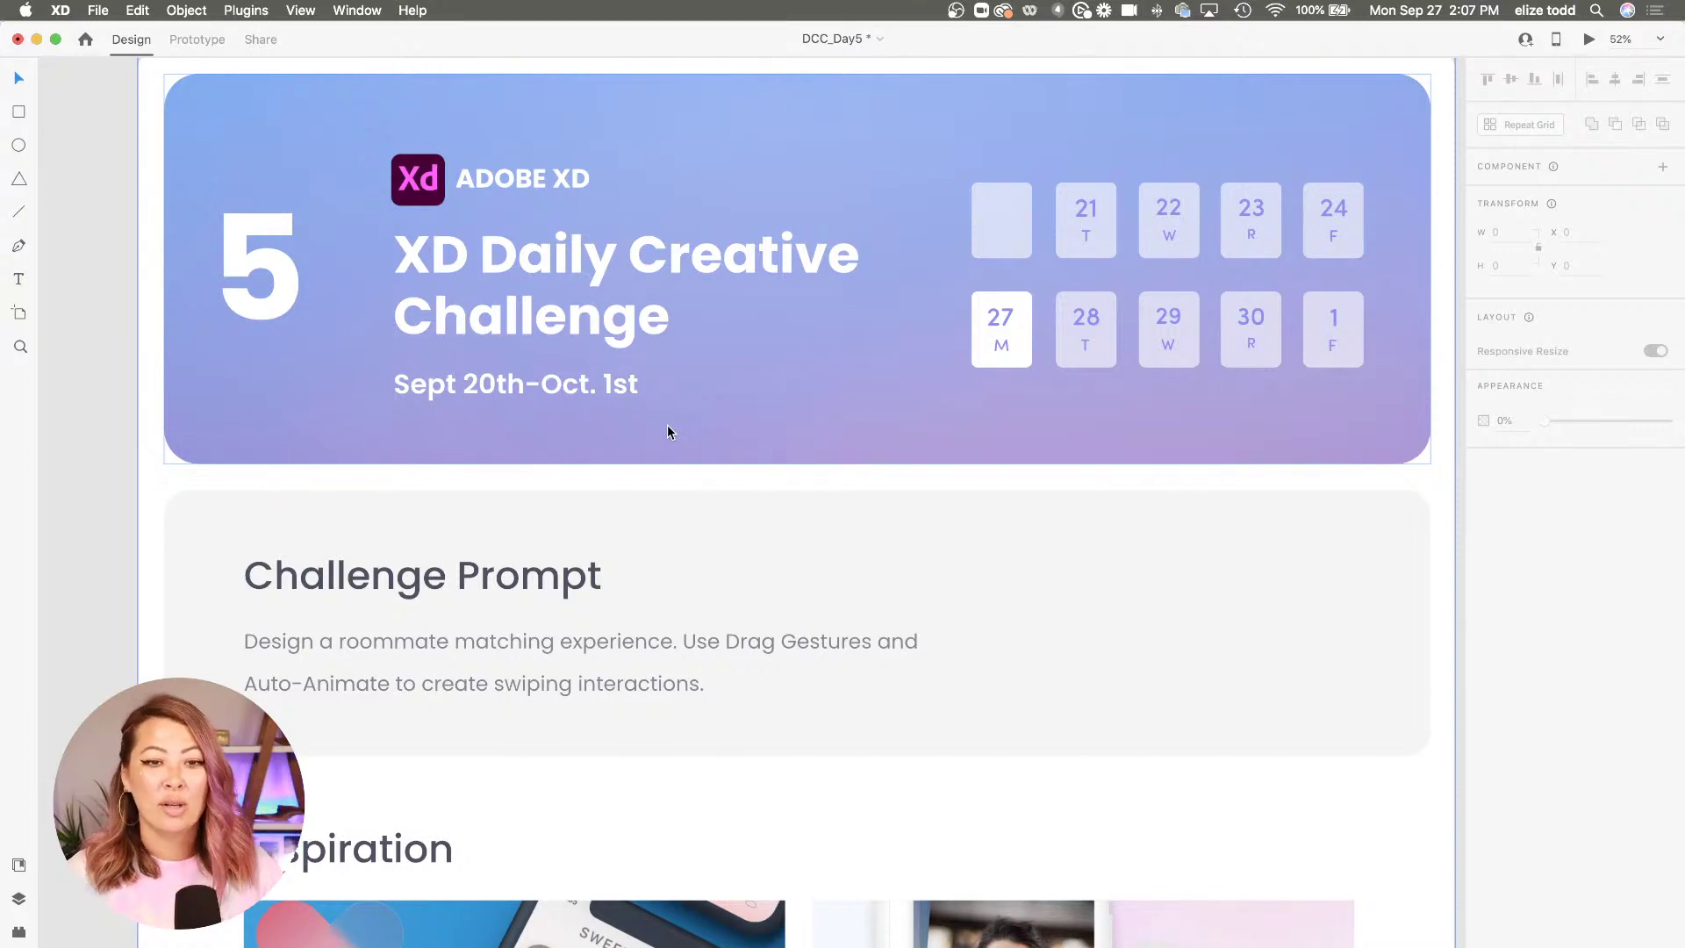
scroll(667, 431, down, 5)
scroll(658, 492, down, 2)
scroll(650, 546, up, 4)
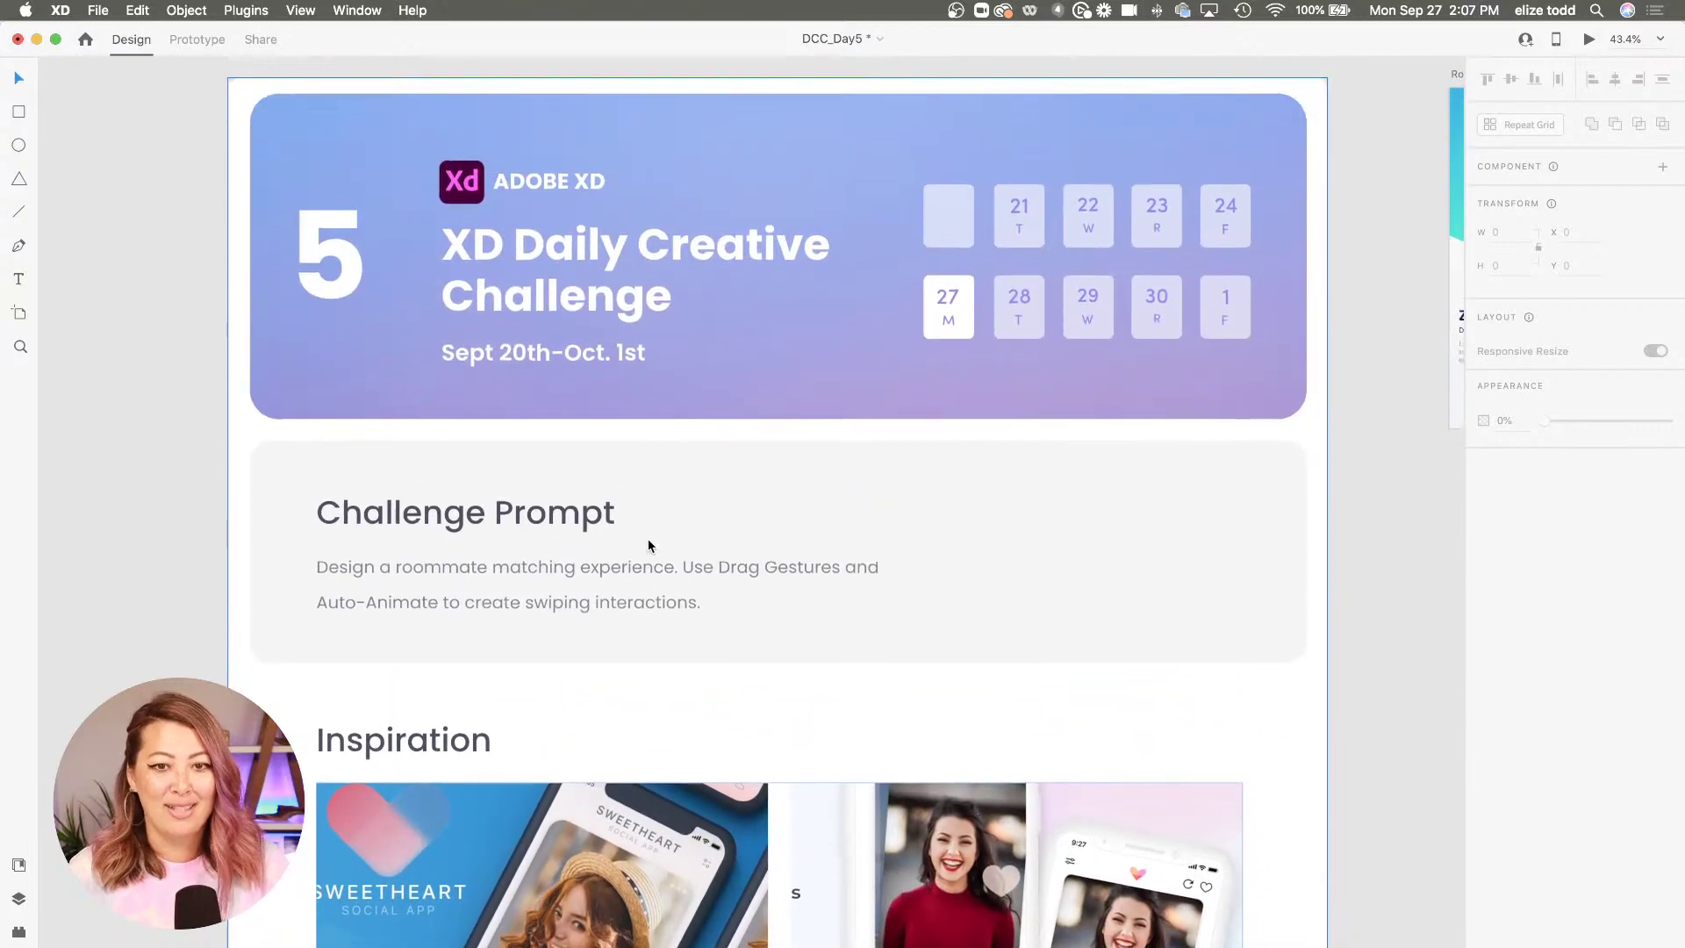
scroll(649, 546, up, 2)
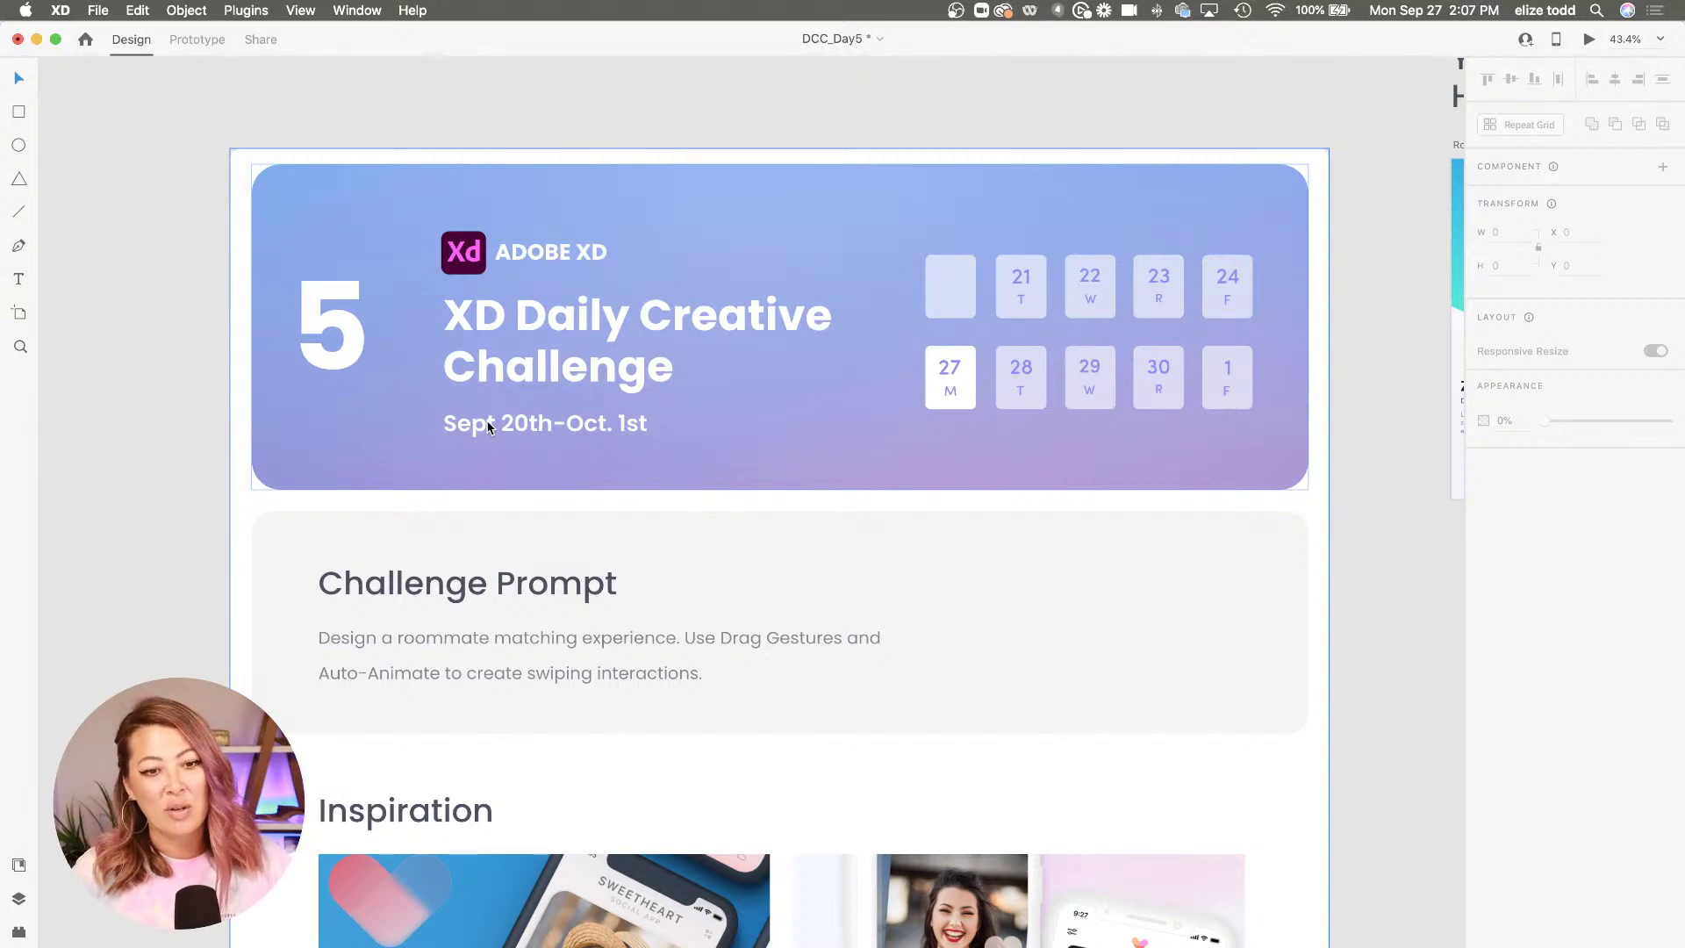
scroll(485, 426, down, 3)
scroll(495, 634, up, 3)
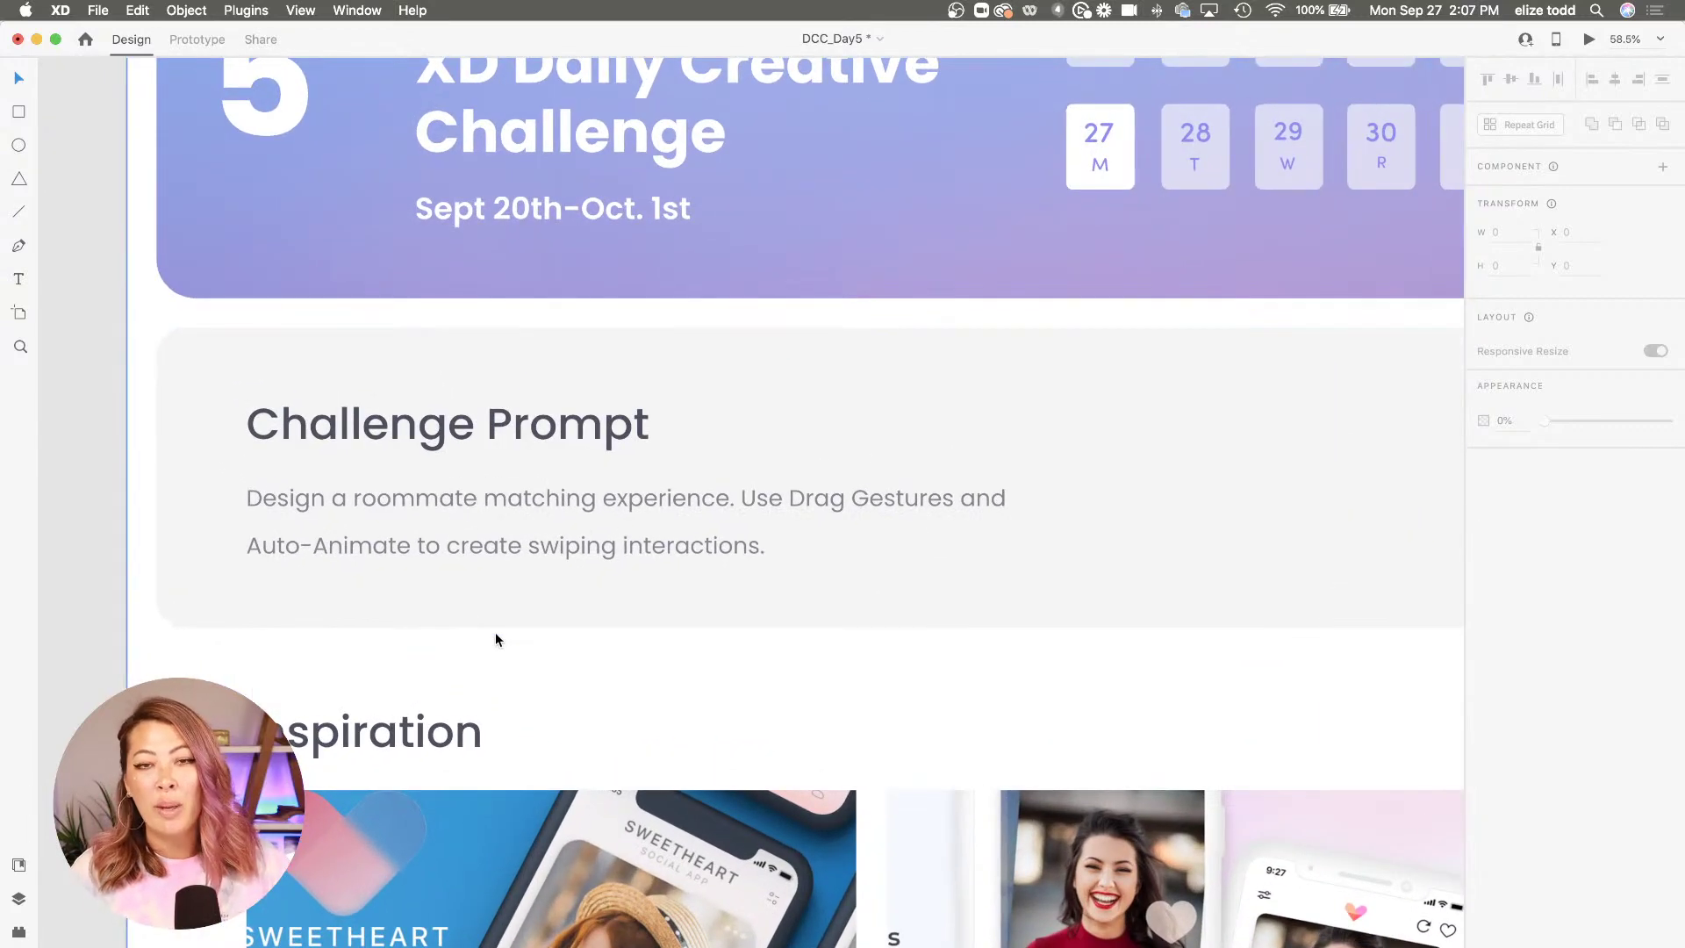
scroll(495, 639, down, 3)
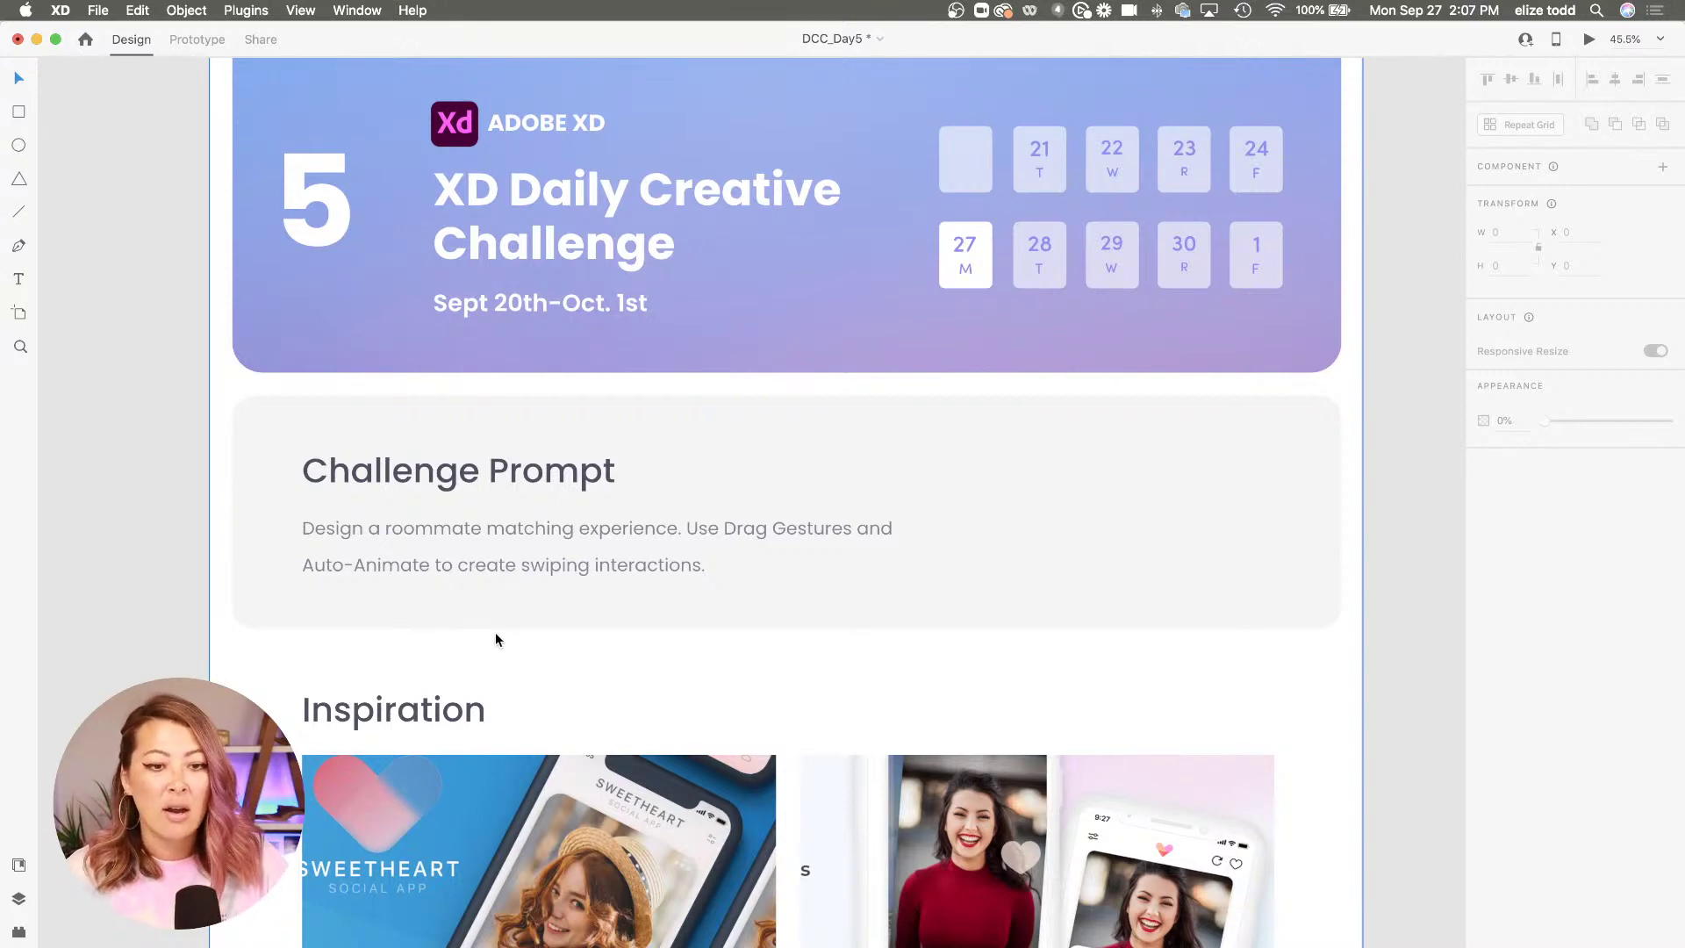
scroll(495, 639, down, 5)
scroll(495, 639, down, 2)
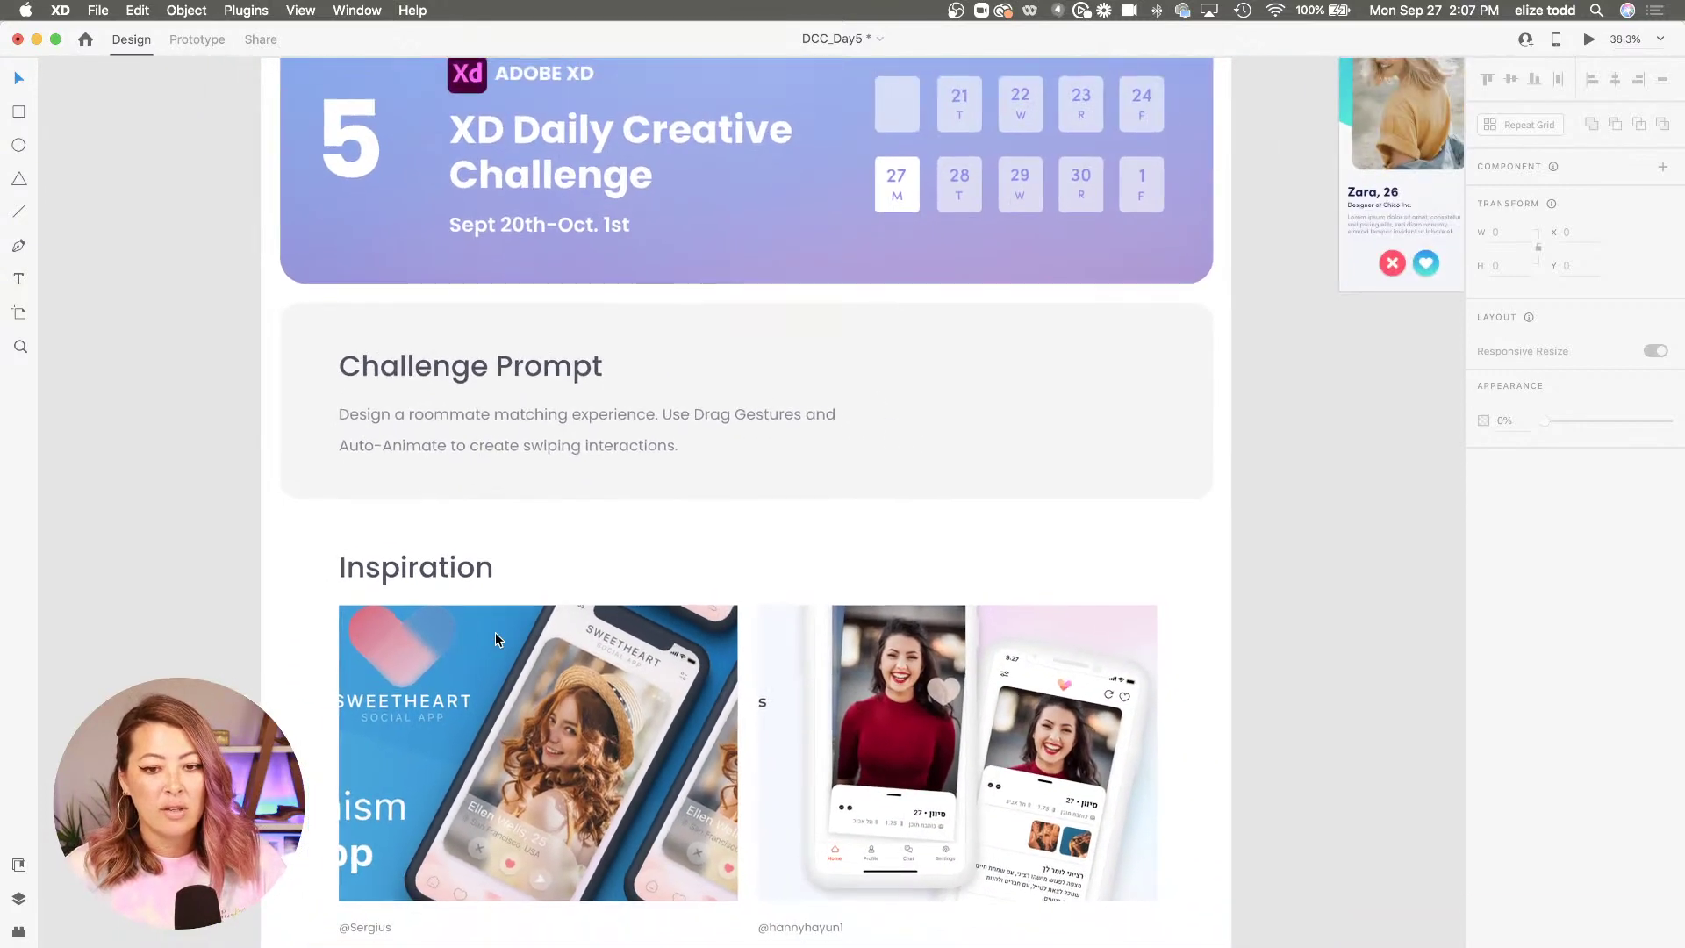
scroll(564, 643, down, 3)
scroll(601, 682, down, 4)
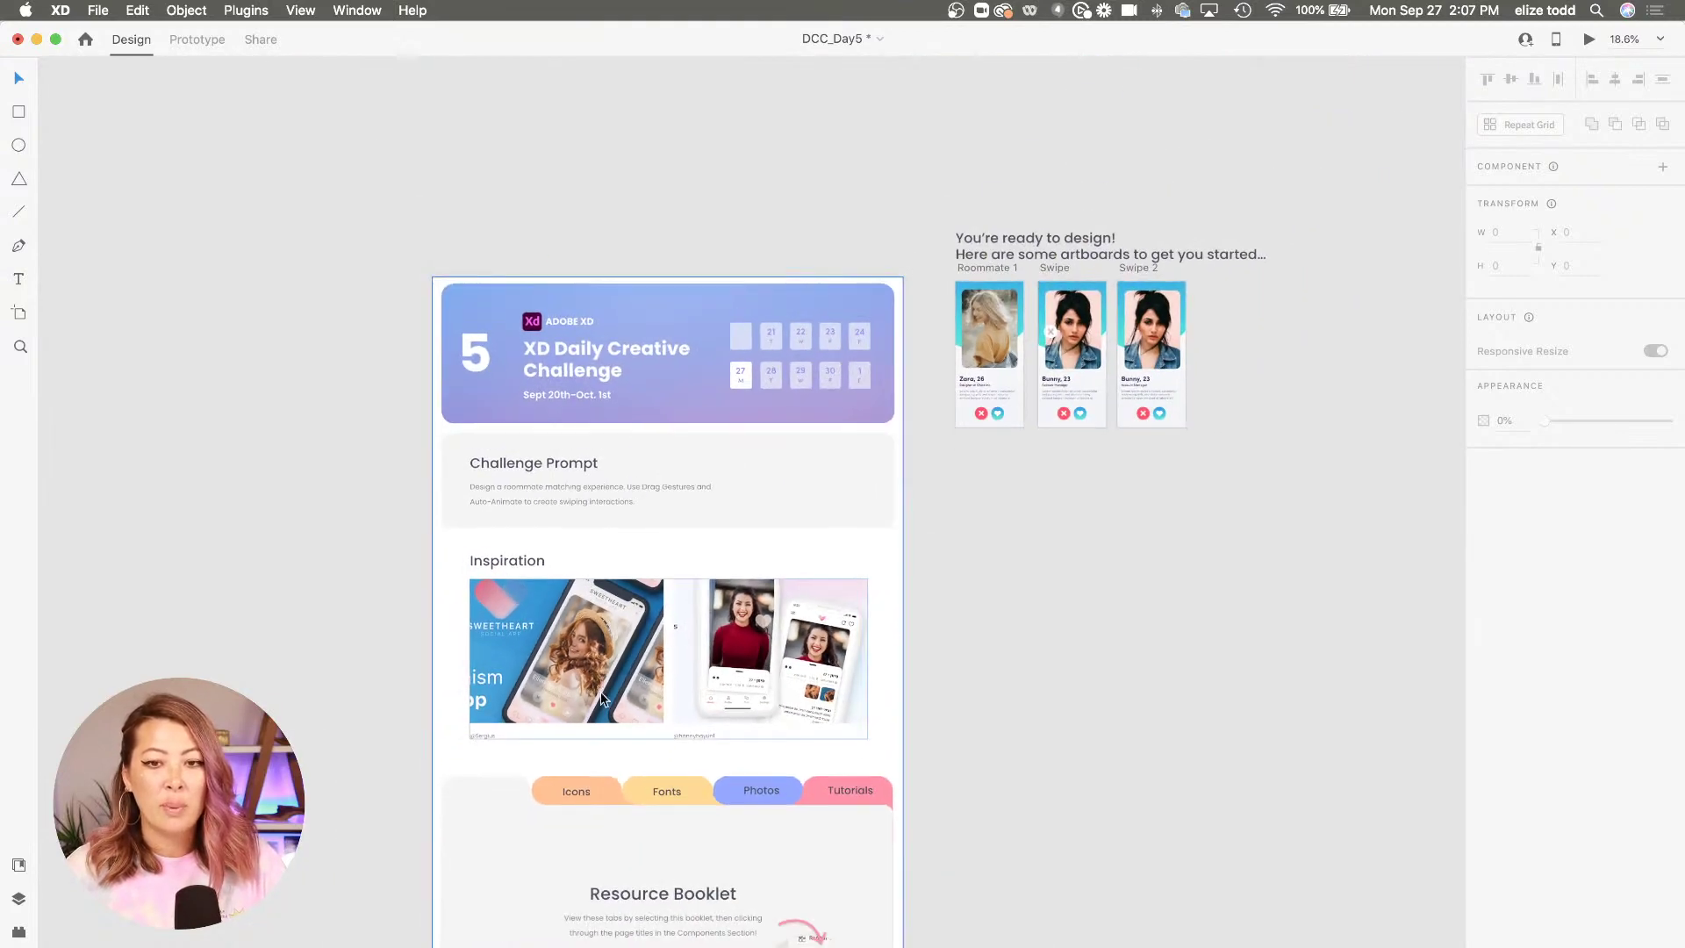
Preview the prototype from the Roommate 1 artboard, swipe the profile photo to the left, and close the preview
scroll(1023, 331, up, 5)
scroll(726, 358, up, 2)
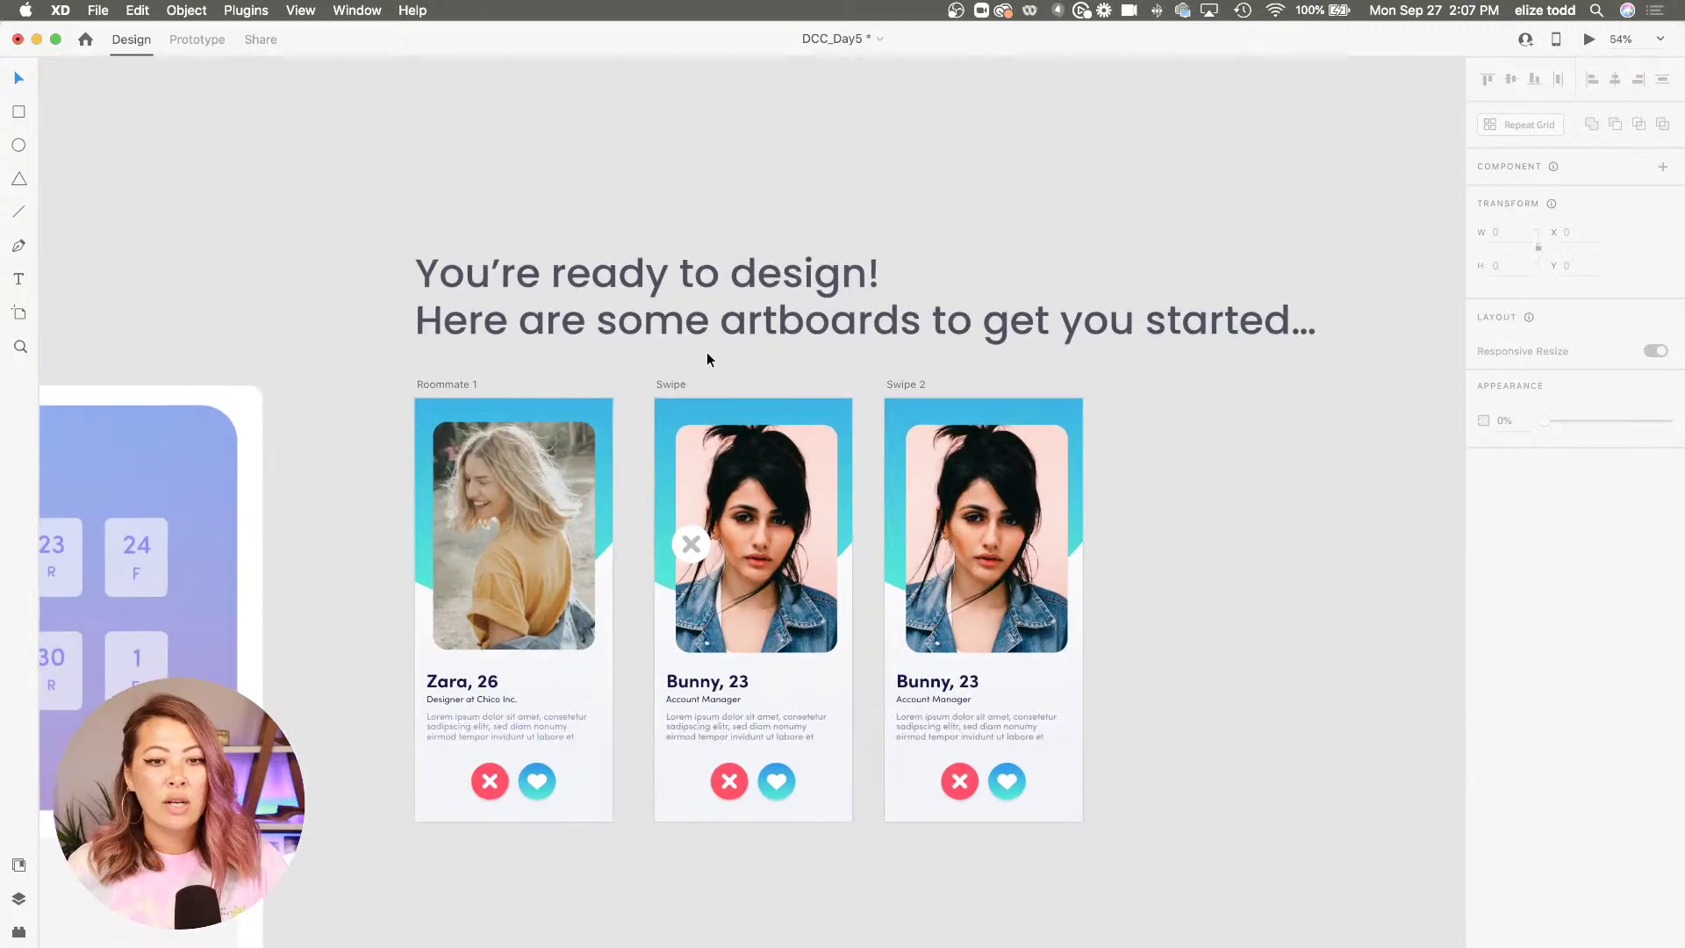
scroll(707, 359, down, 1)
scroll(615, 329, up, 2)
click(381, 312)
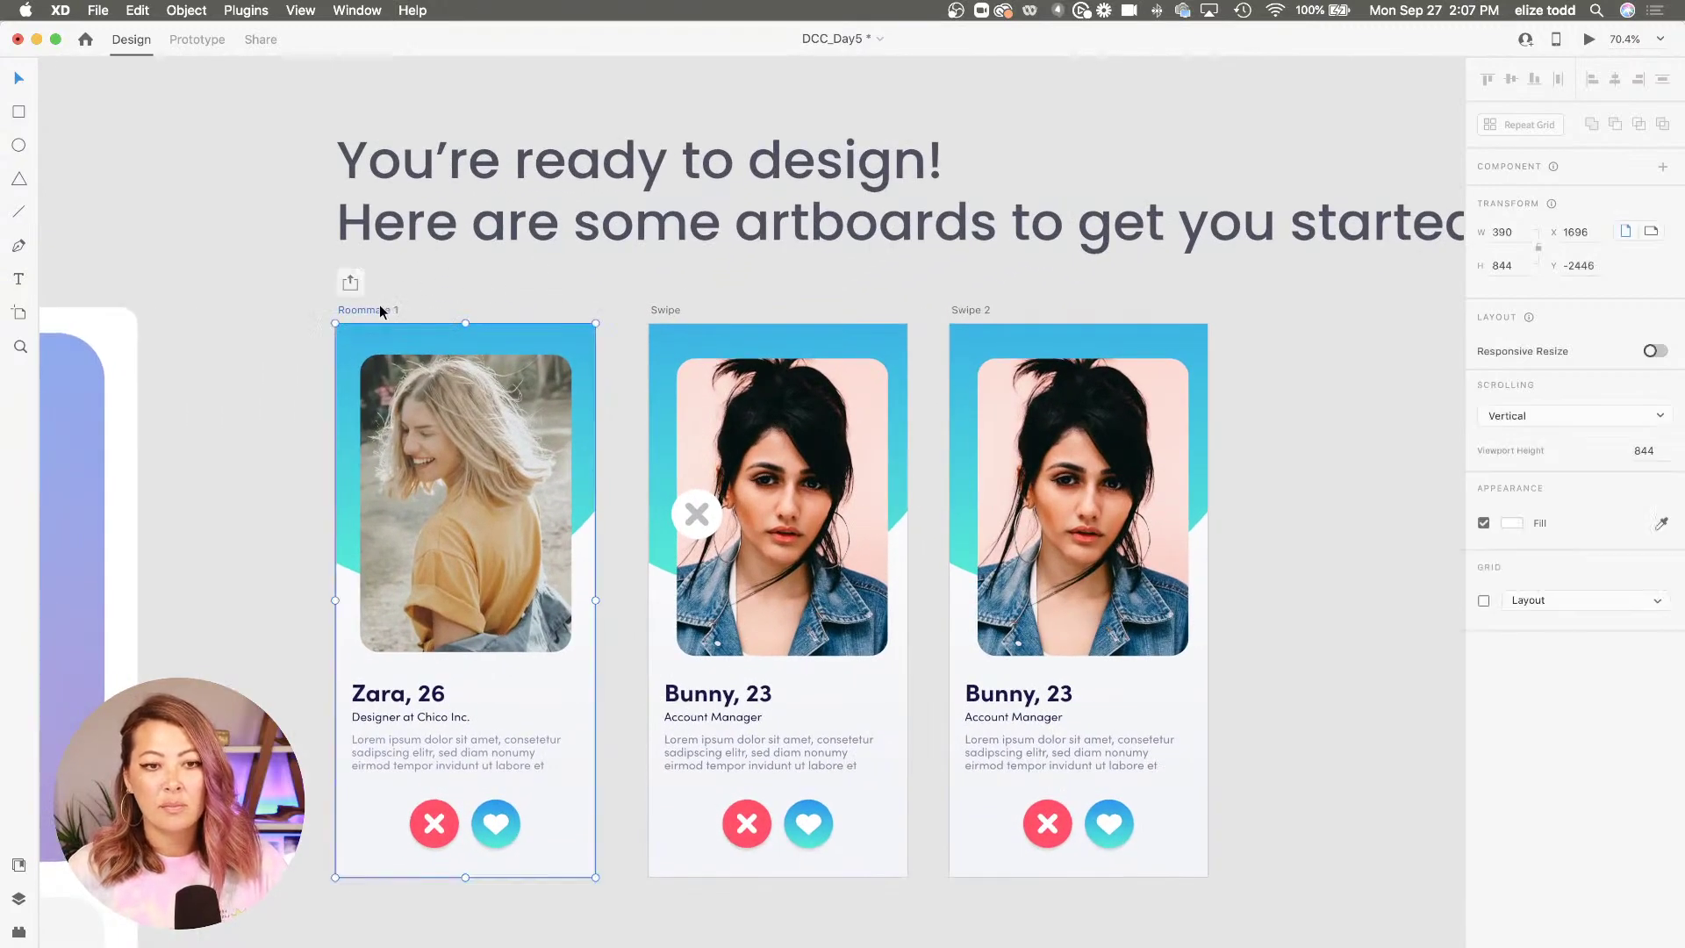
click(1589, 40)
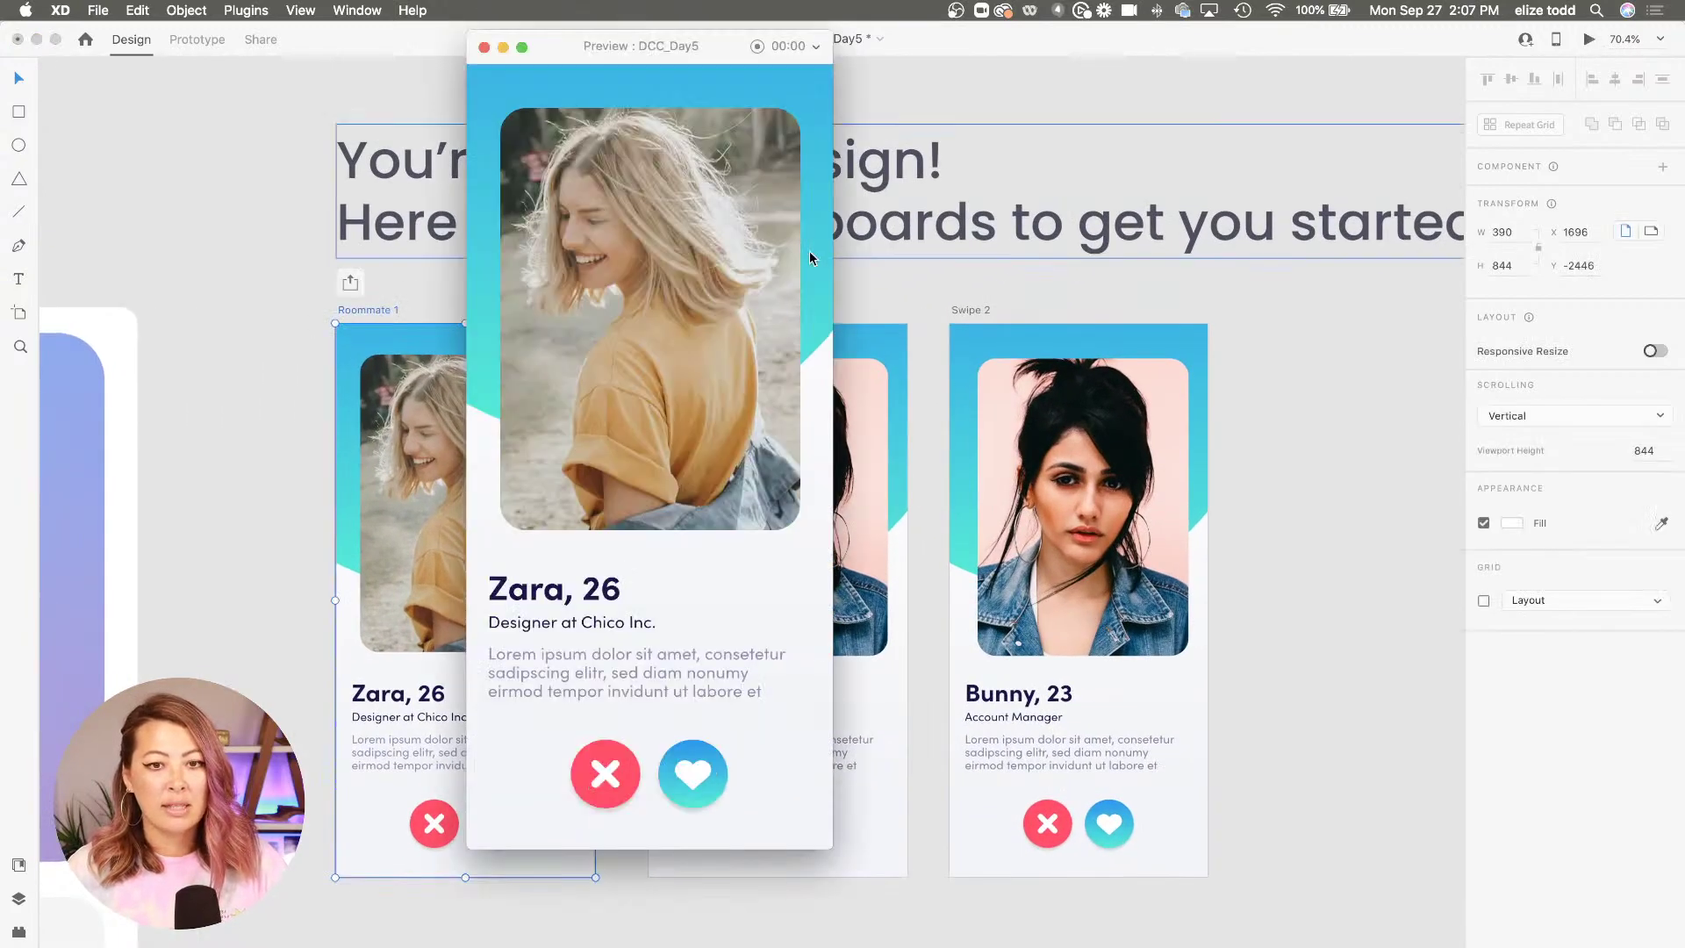
drag(738, 269, 508, 275)
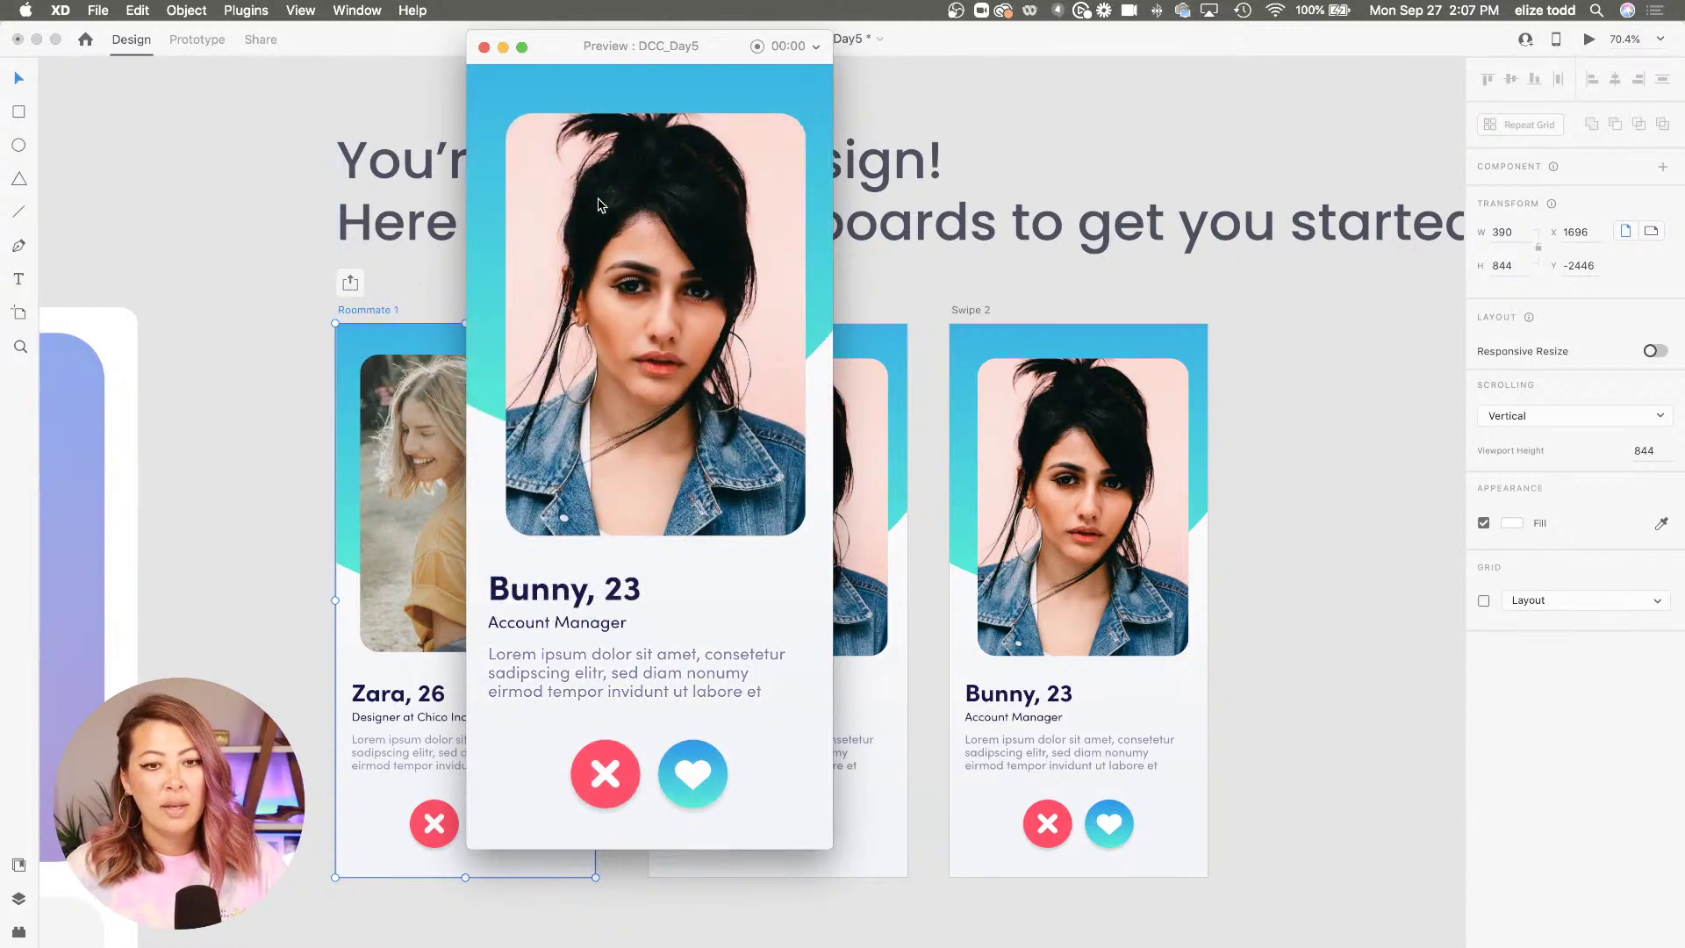
click(484, 47)
click(613, 305)
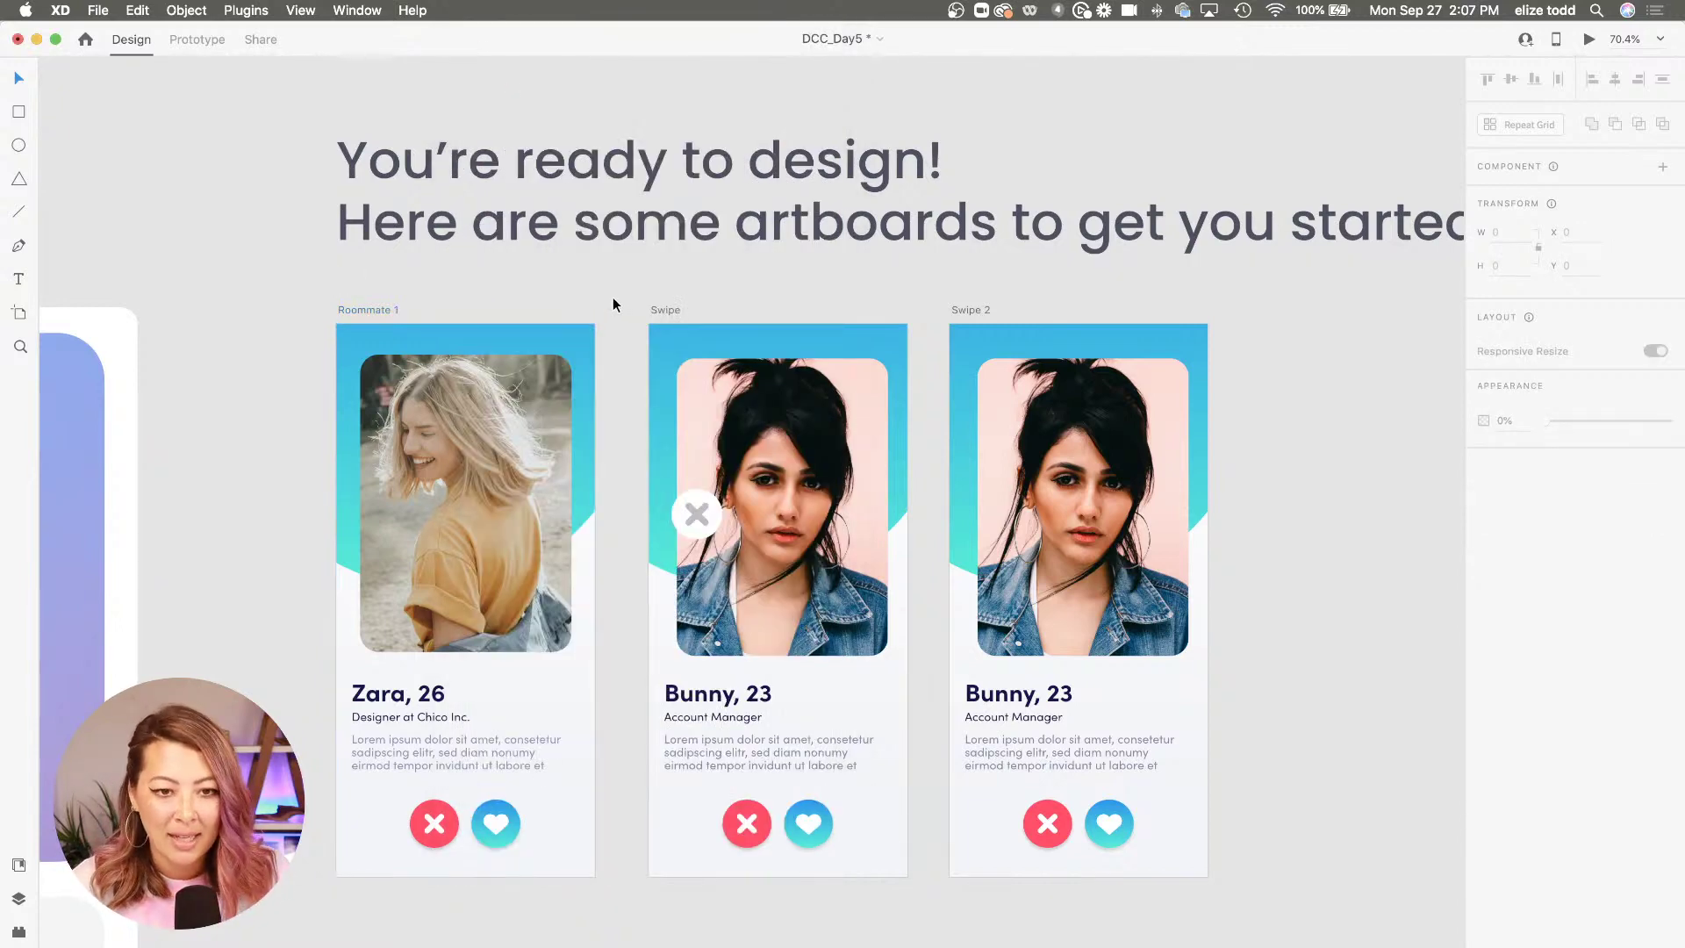
Add an iPhone 12, 12 Pro artboard and place it directly below the Roommate 1 artboard
scroll(613, 304, down, 5)
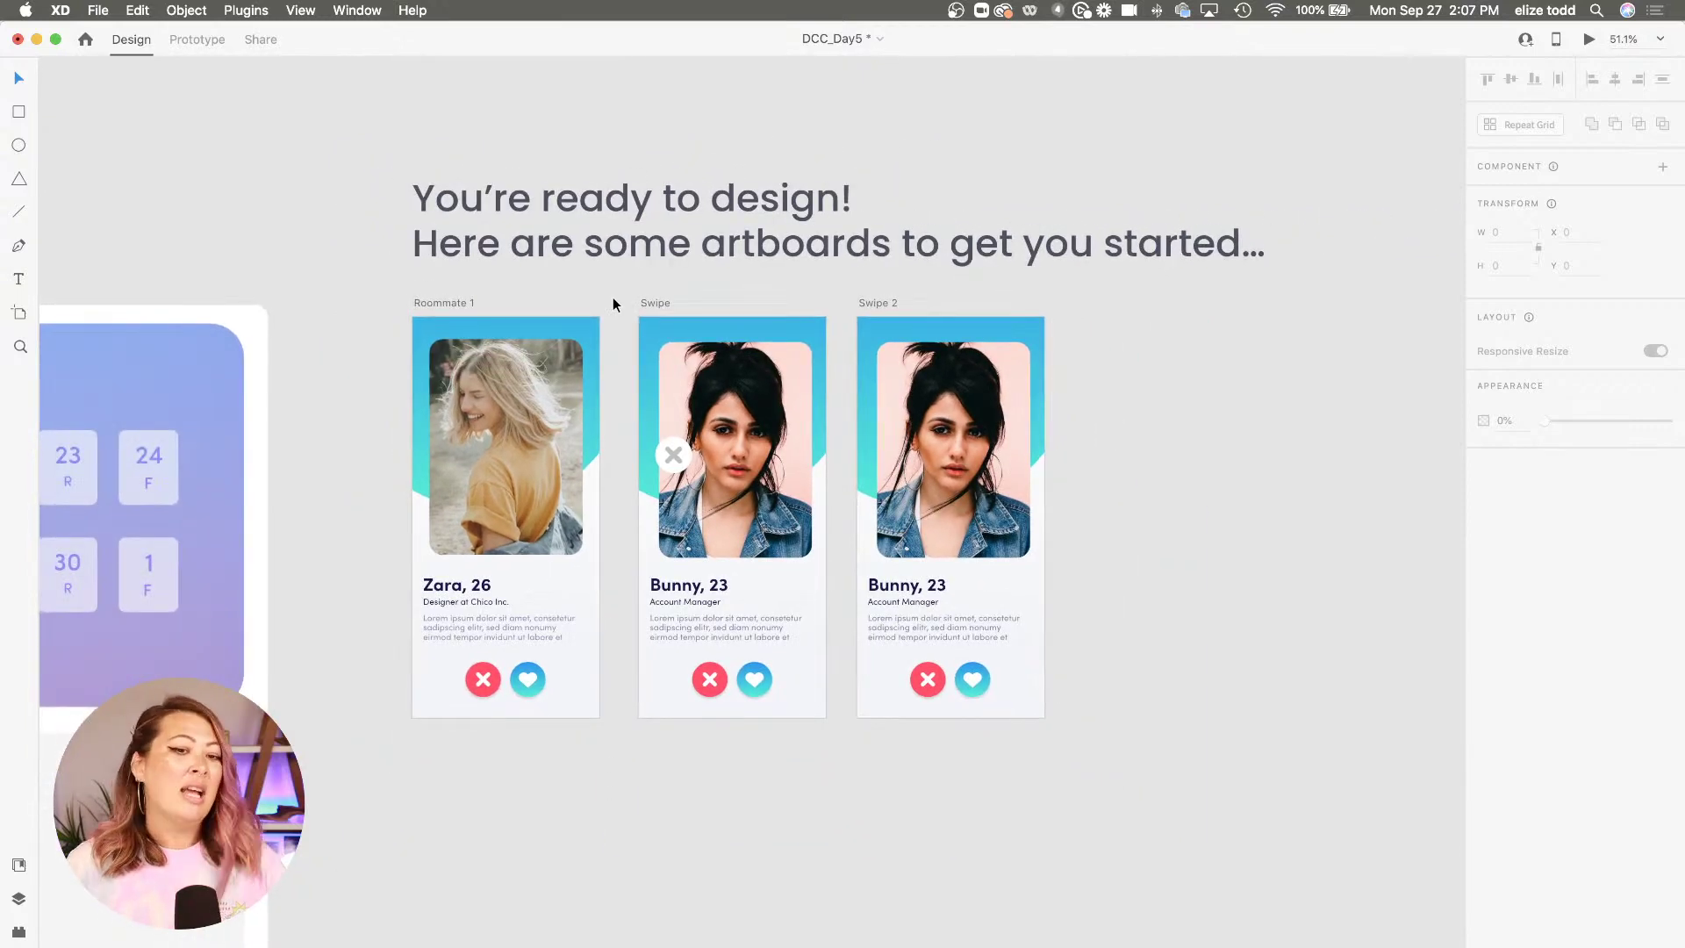
scroll(613, 305, down, 1)
scroll(613, 298, down, 3)
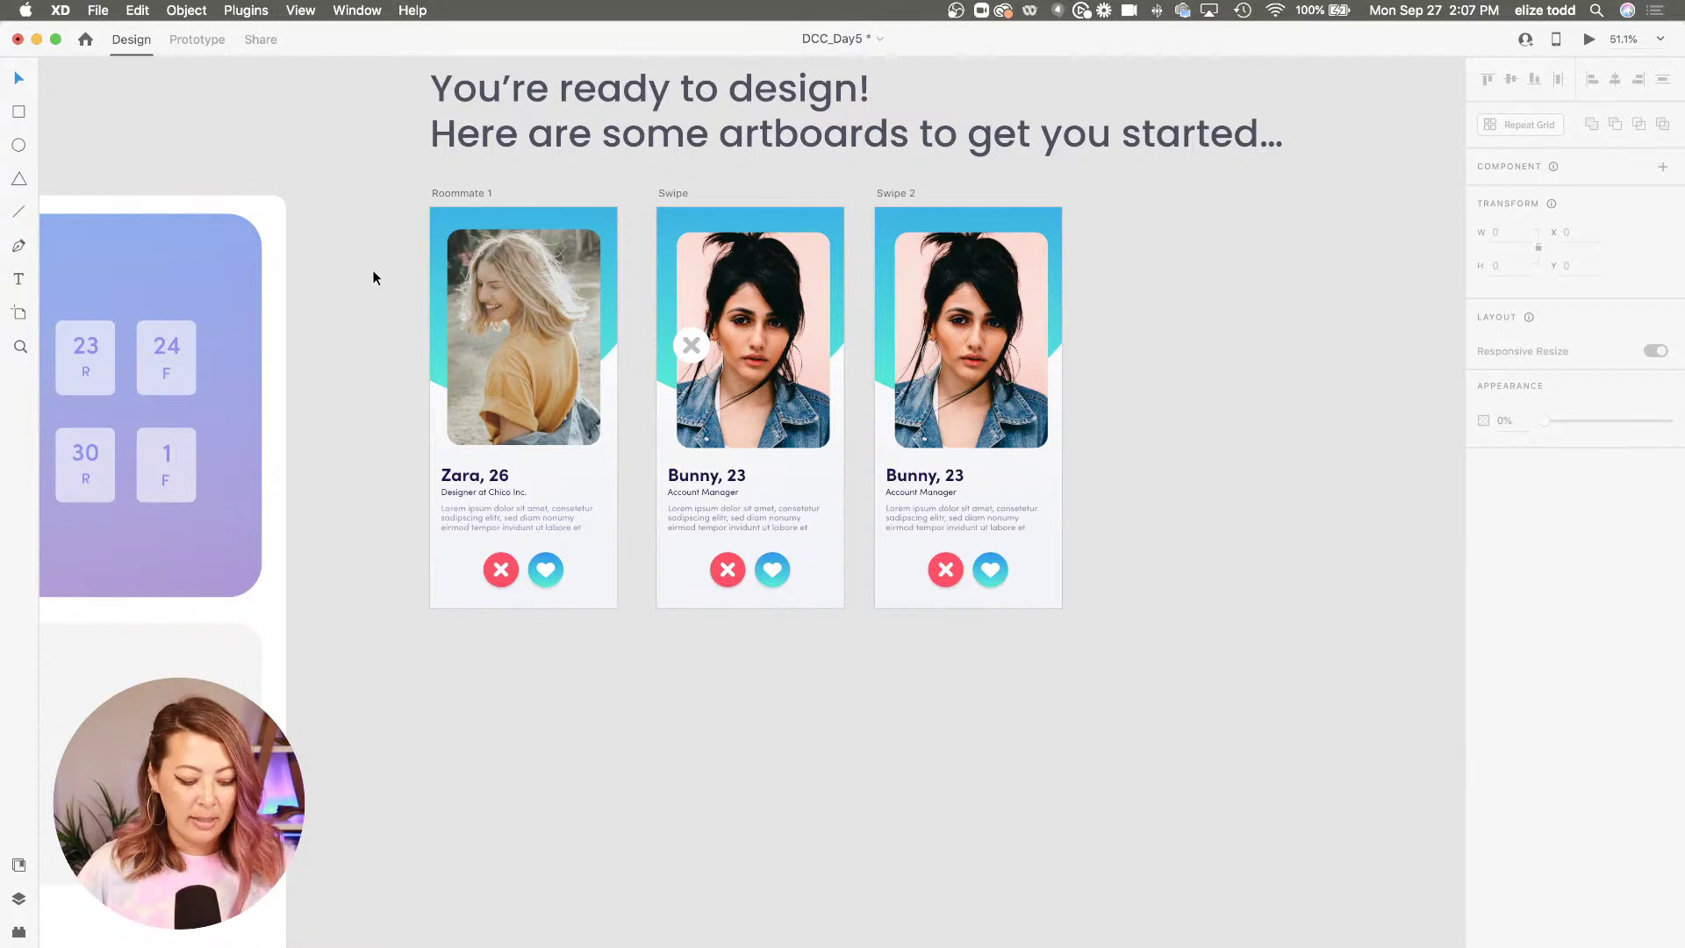
key(a)
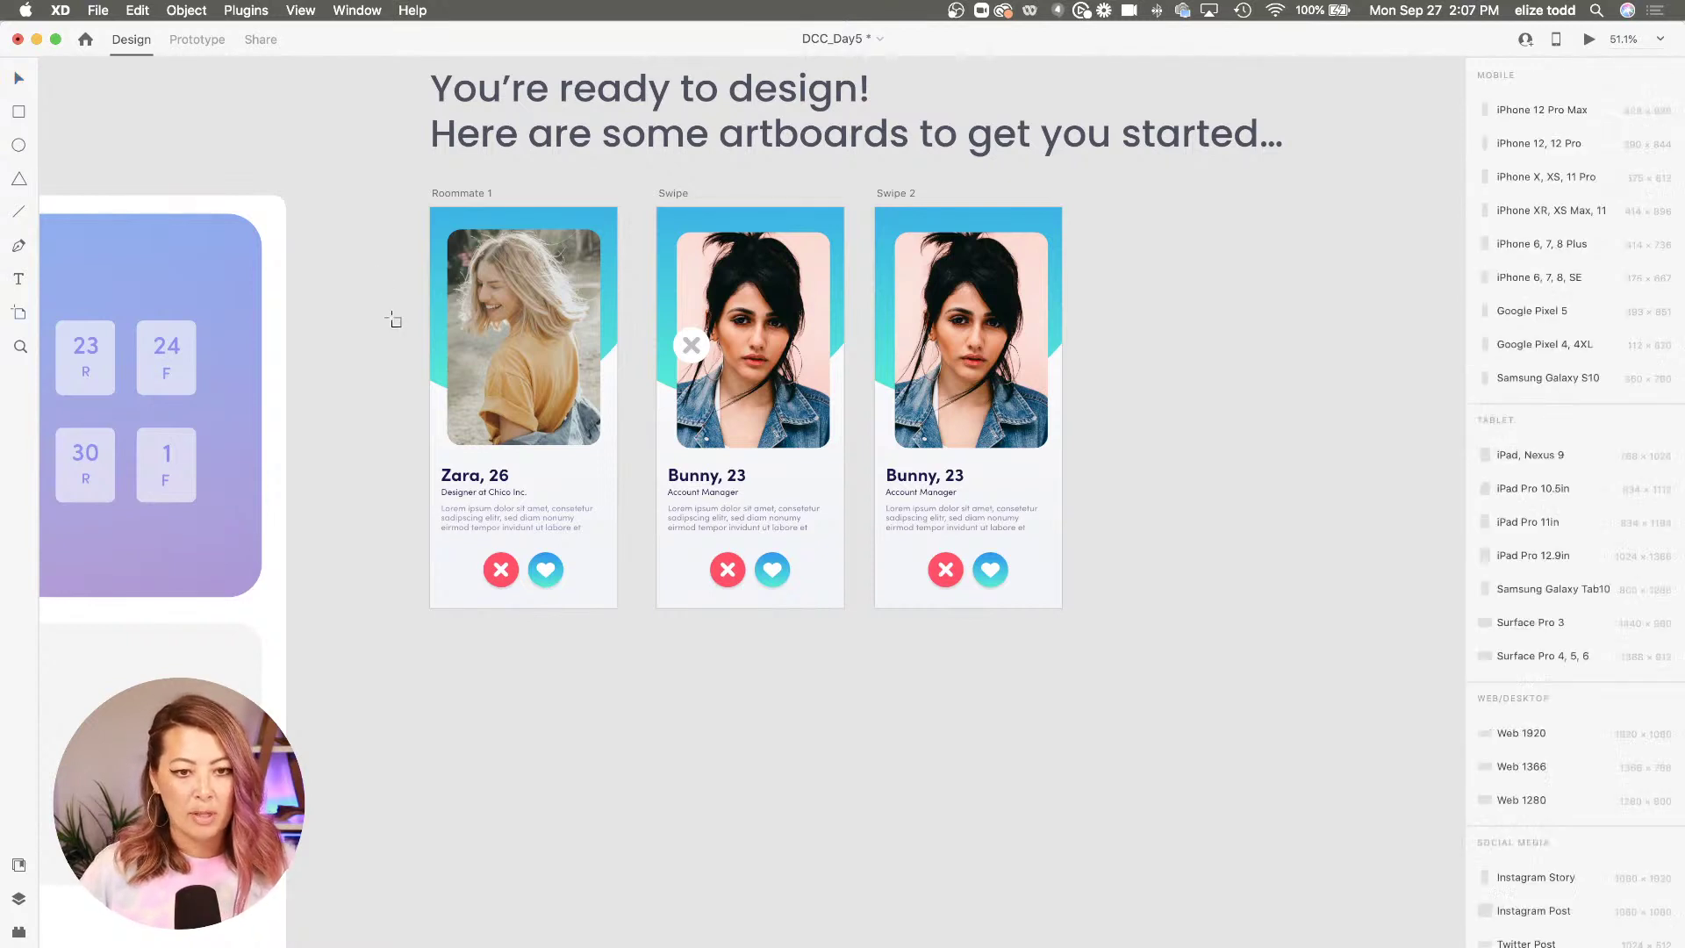
click(1562, 144)
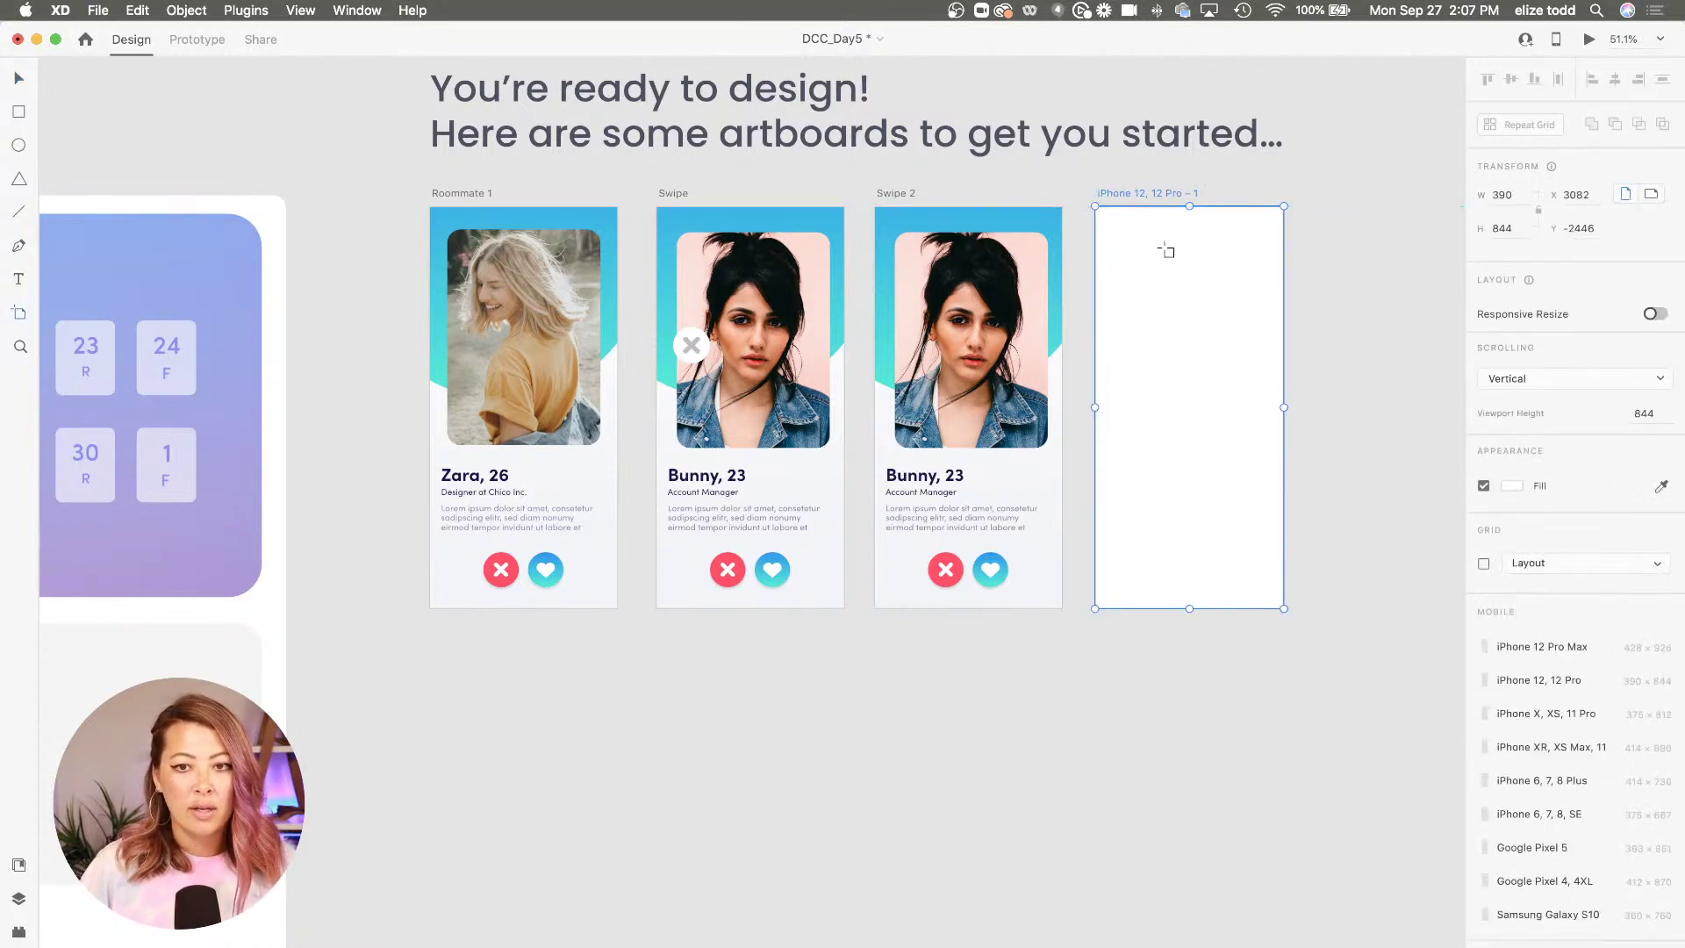
key(v)
drag(1129, 195, 463, 642)
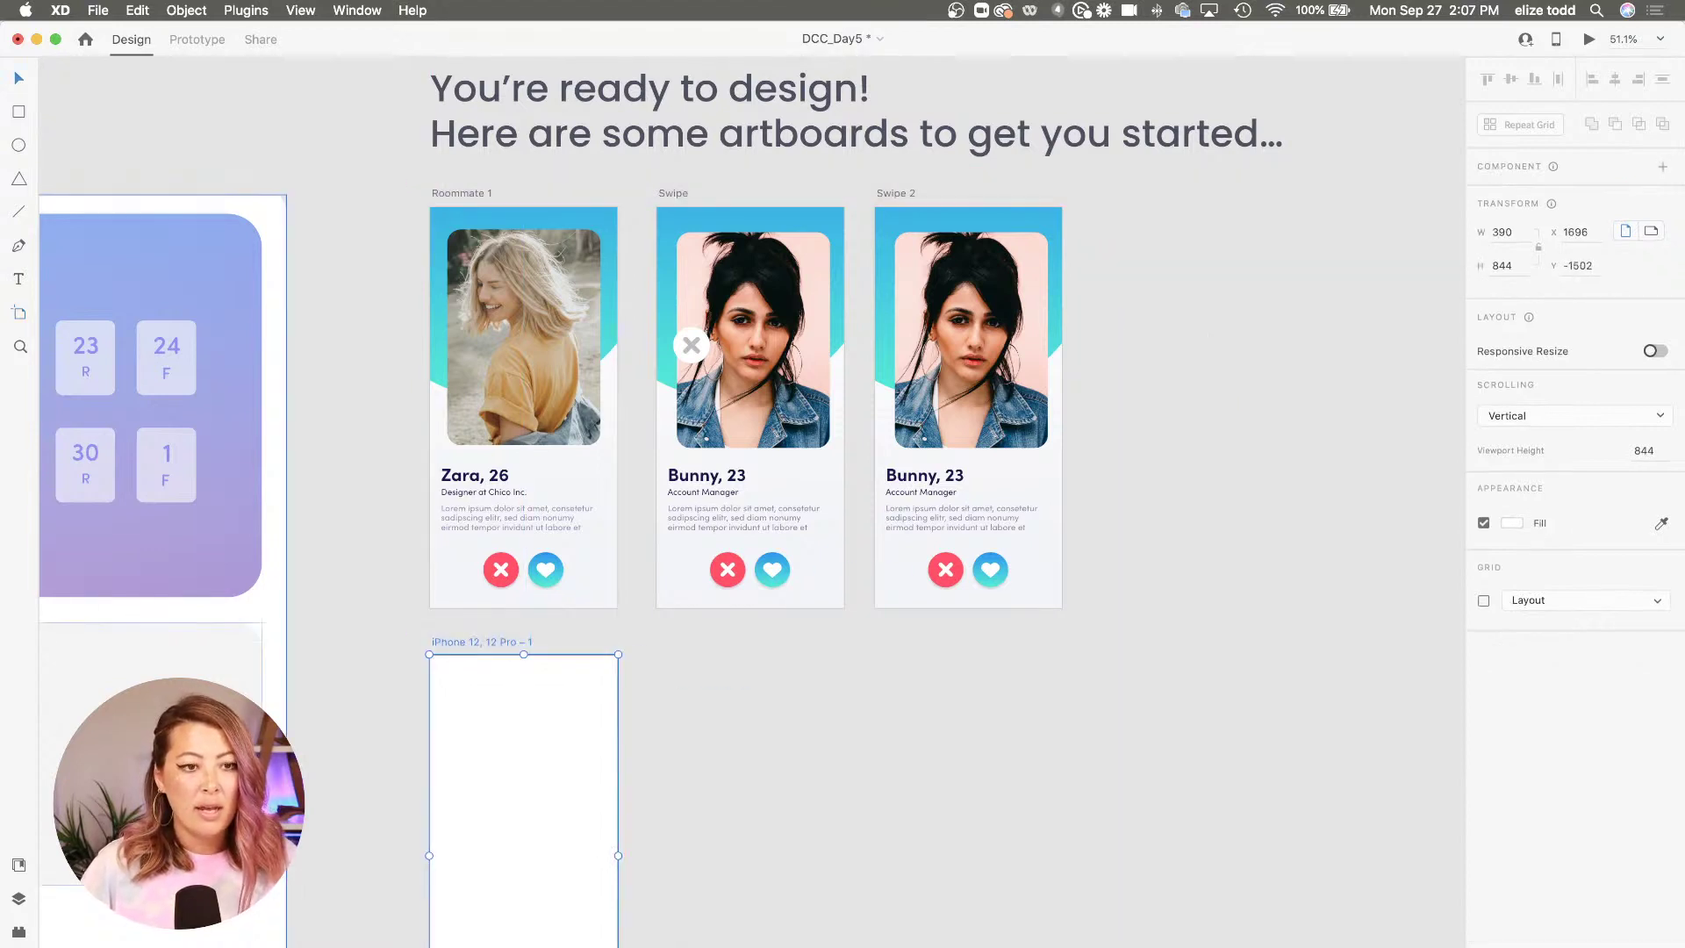
Fill the new artboard with the #FFFFFF - #F3F4F8 gradient from the document assets
click(19, 864)
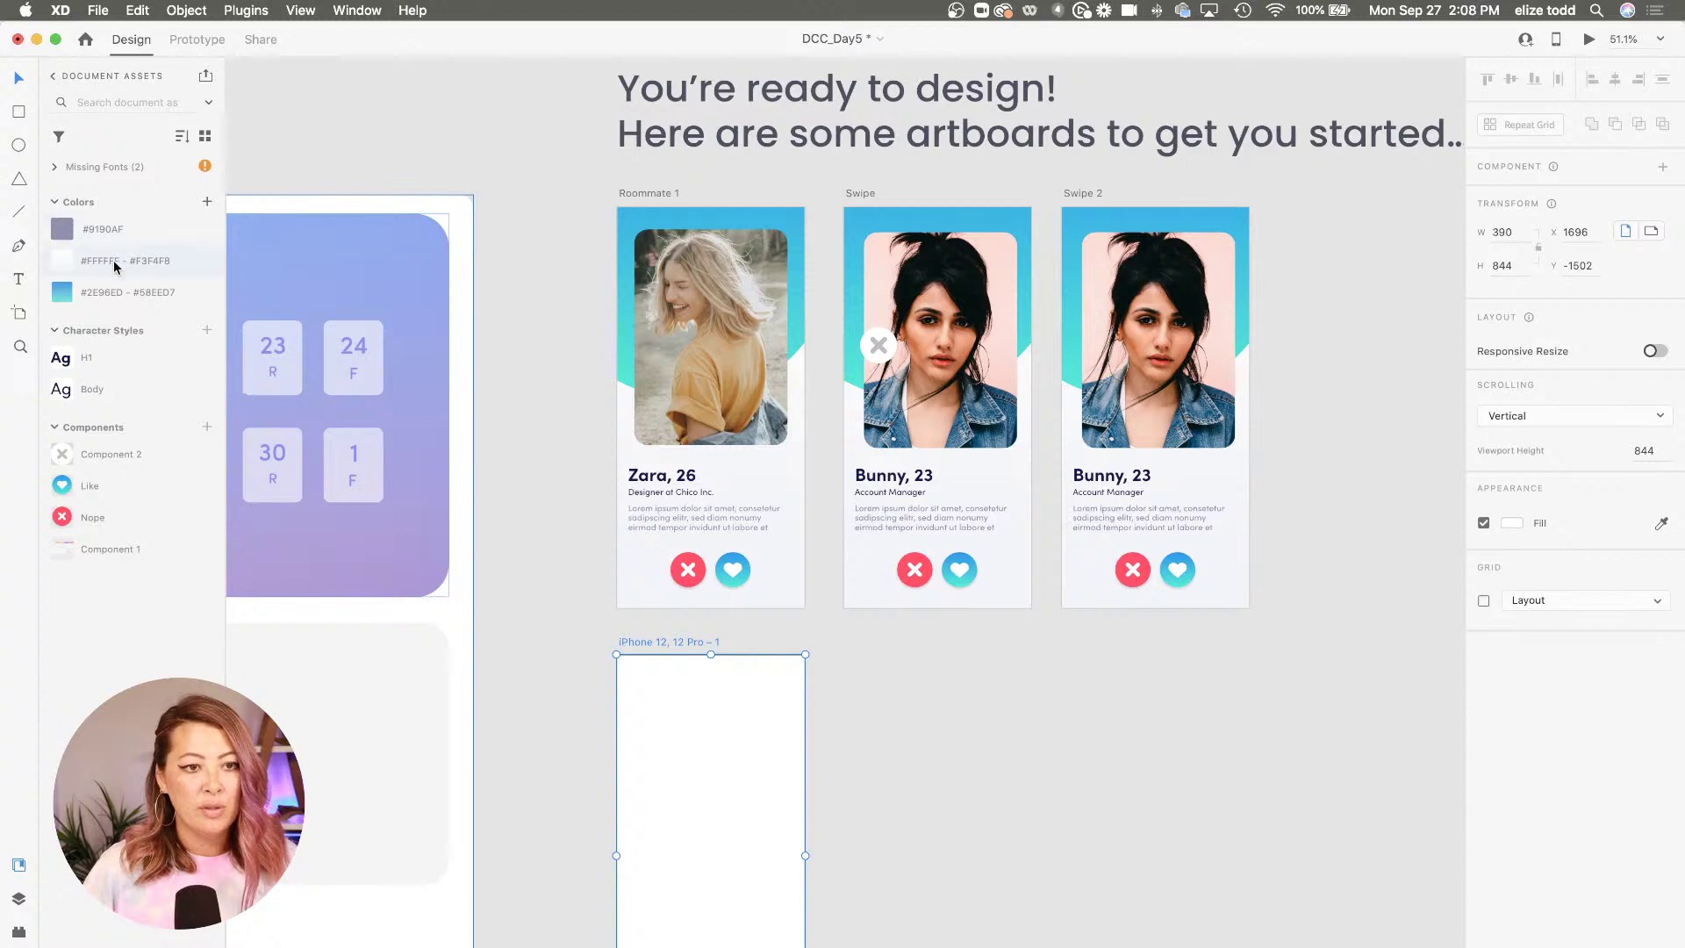
key(super+3)
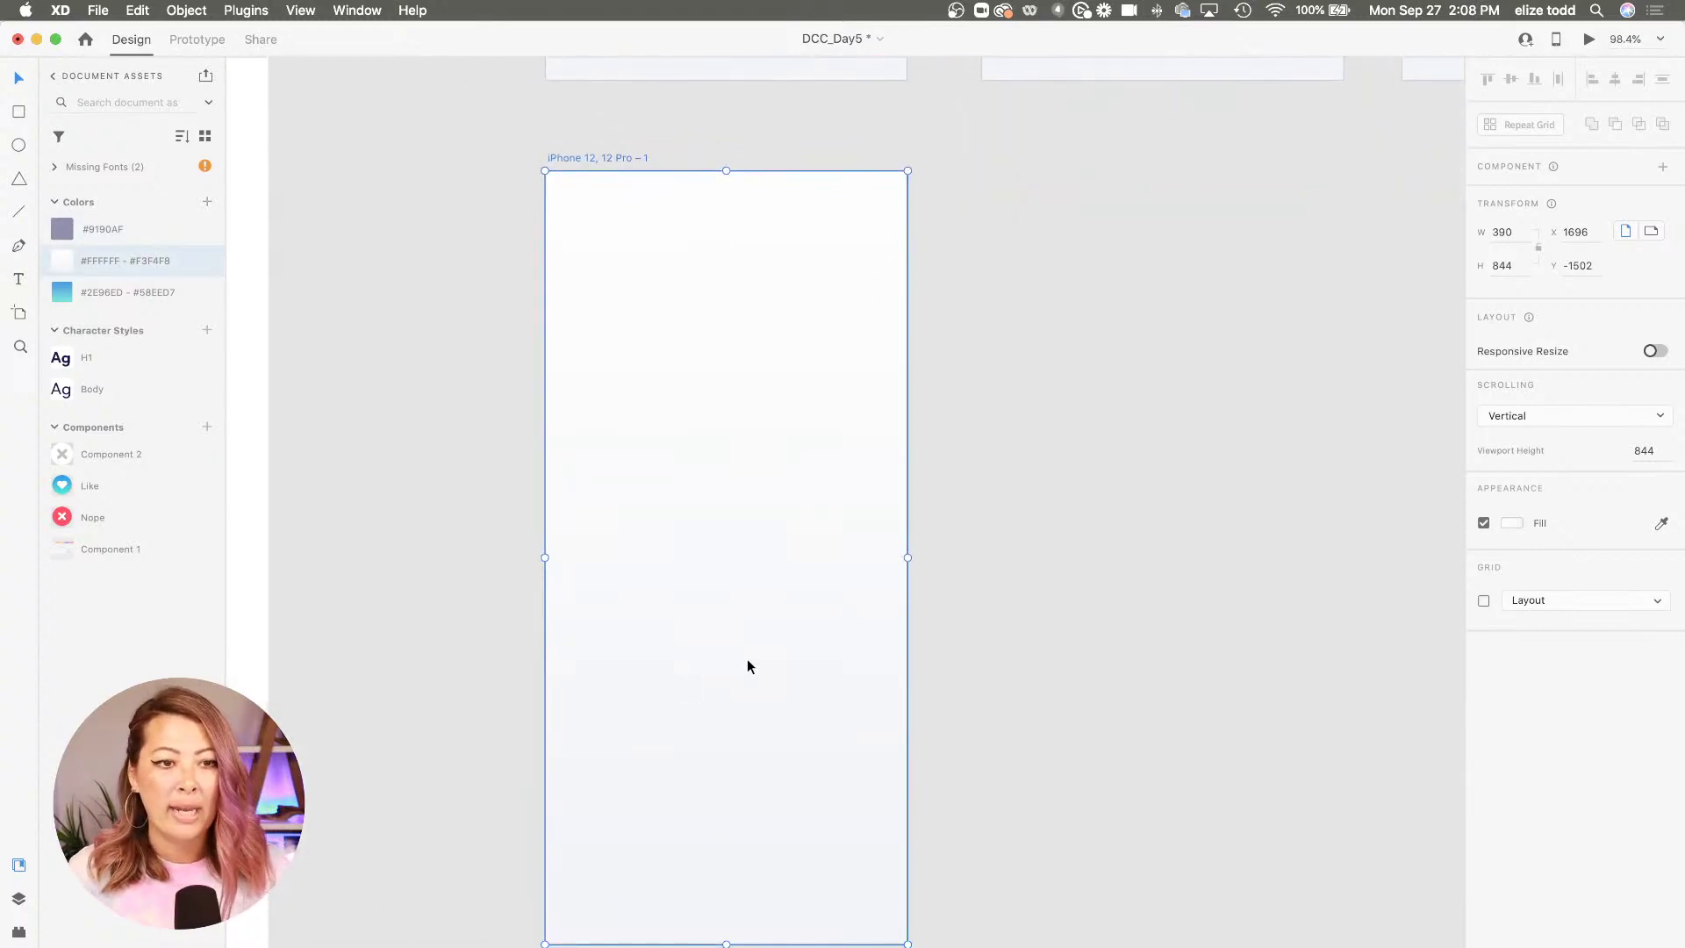
scroll(703, 576, down, 2)
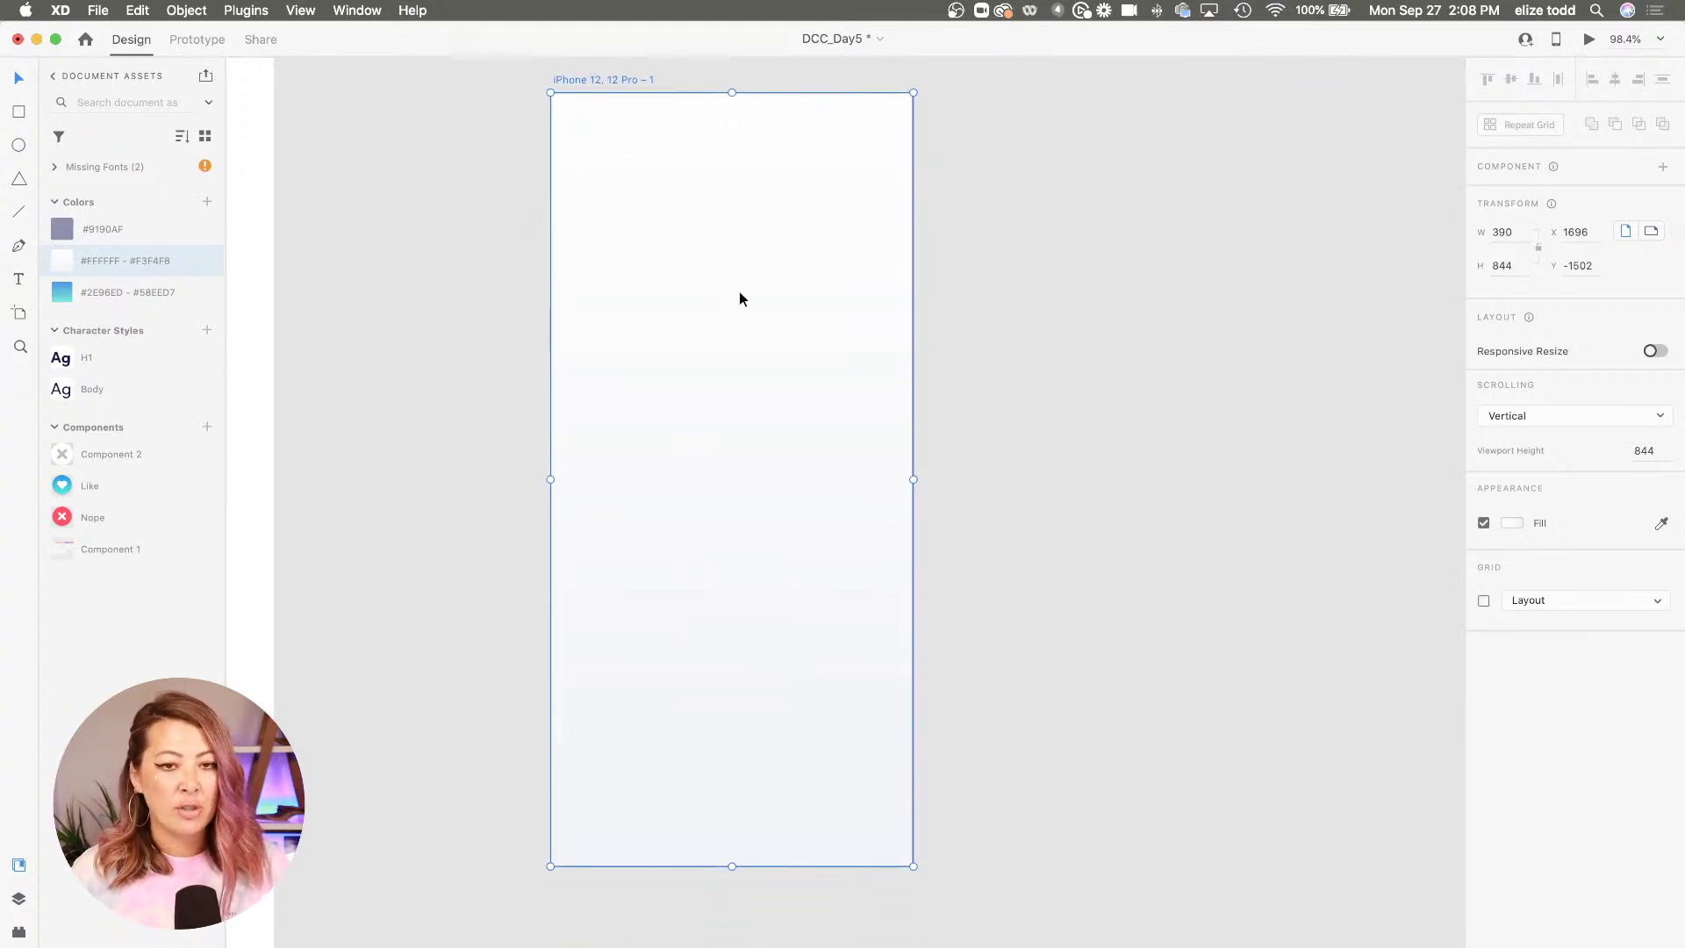
scroll(739, 292, up, 2)
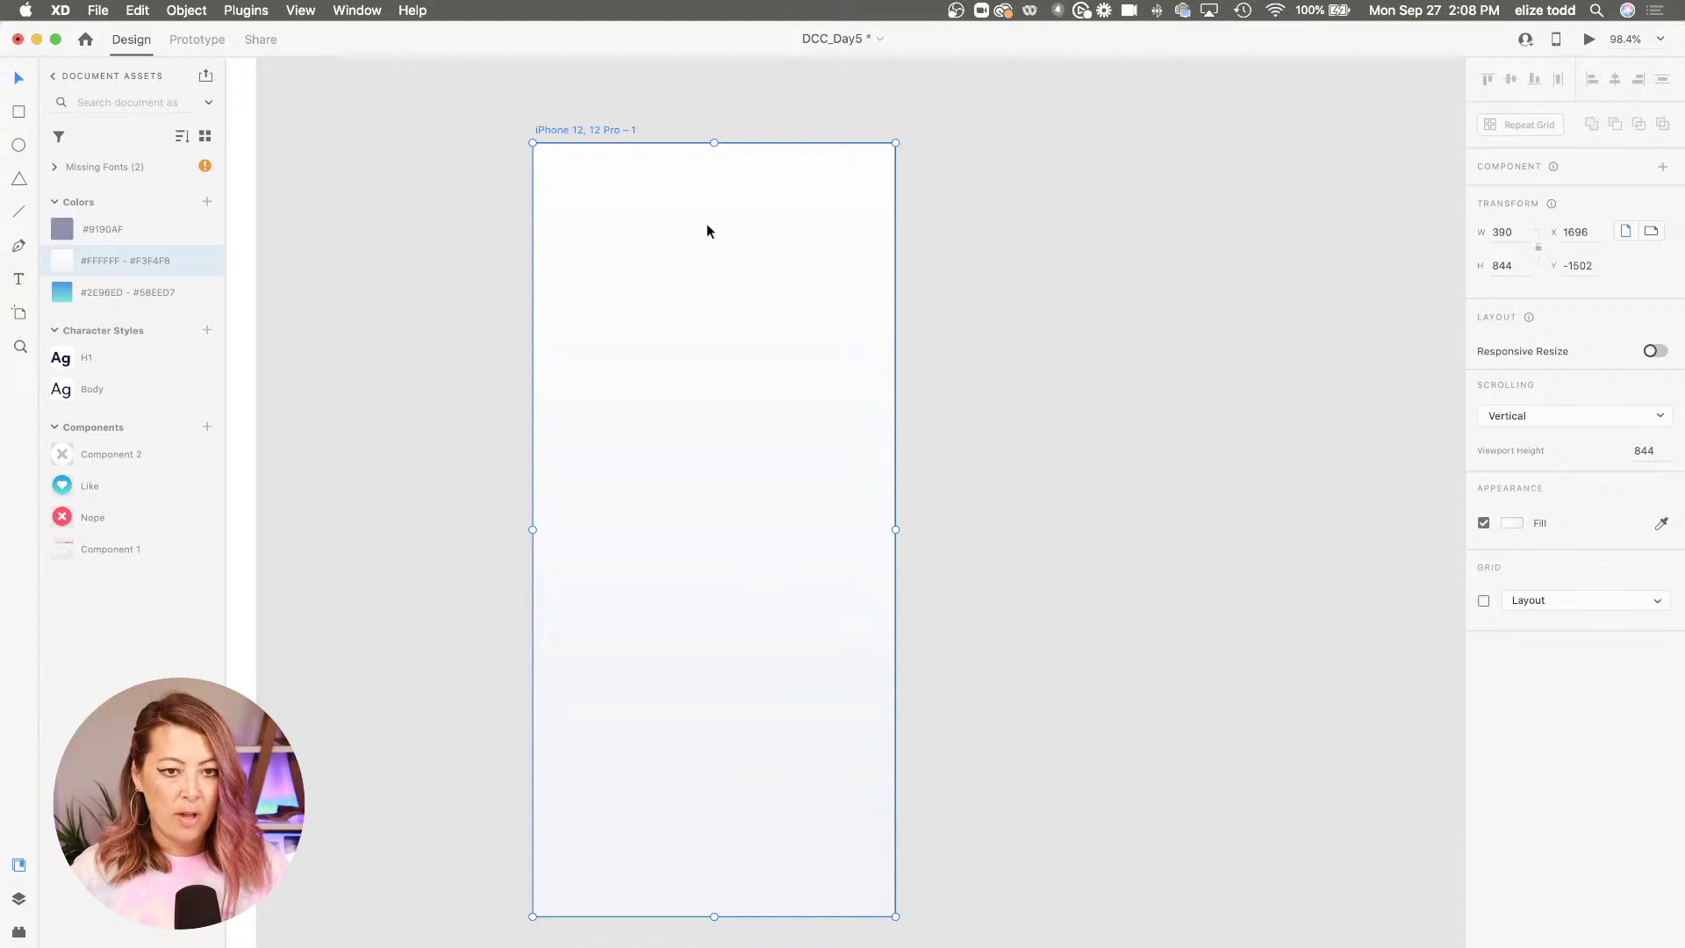
Draw a rectangle about 315 by 409 in the artboard's upper part, round its corners to about 14, and centre it horizontally
mouse_move(565, 182)
mouse_down()
mouse_move(800, 453)
mouse_move(829, 554)
mouse_move(856, 557)
mouse_up()
scroll(847, 205, up, 5)
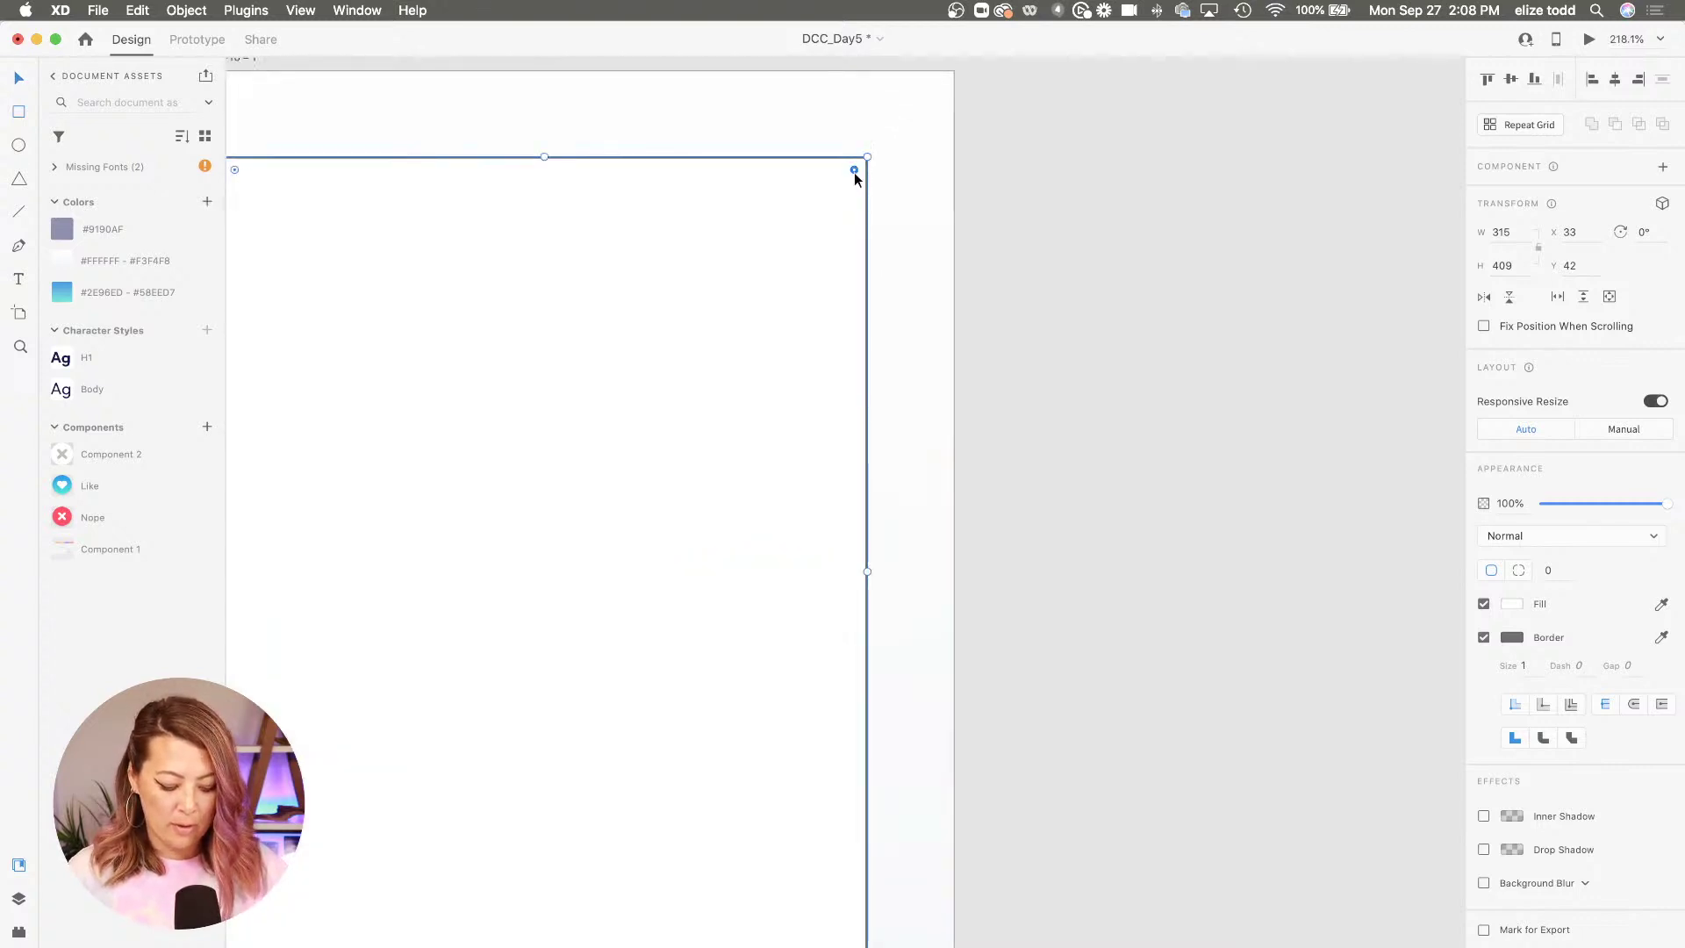
drag(855, 171, 839, 176)
scroll(839, 176, down, 5)
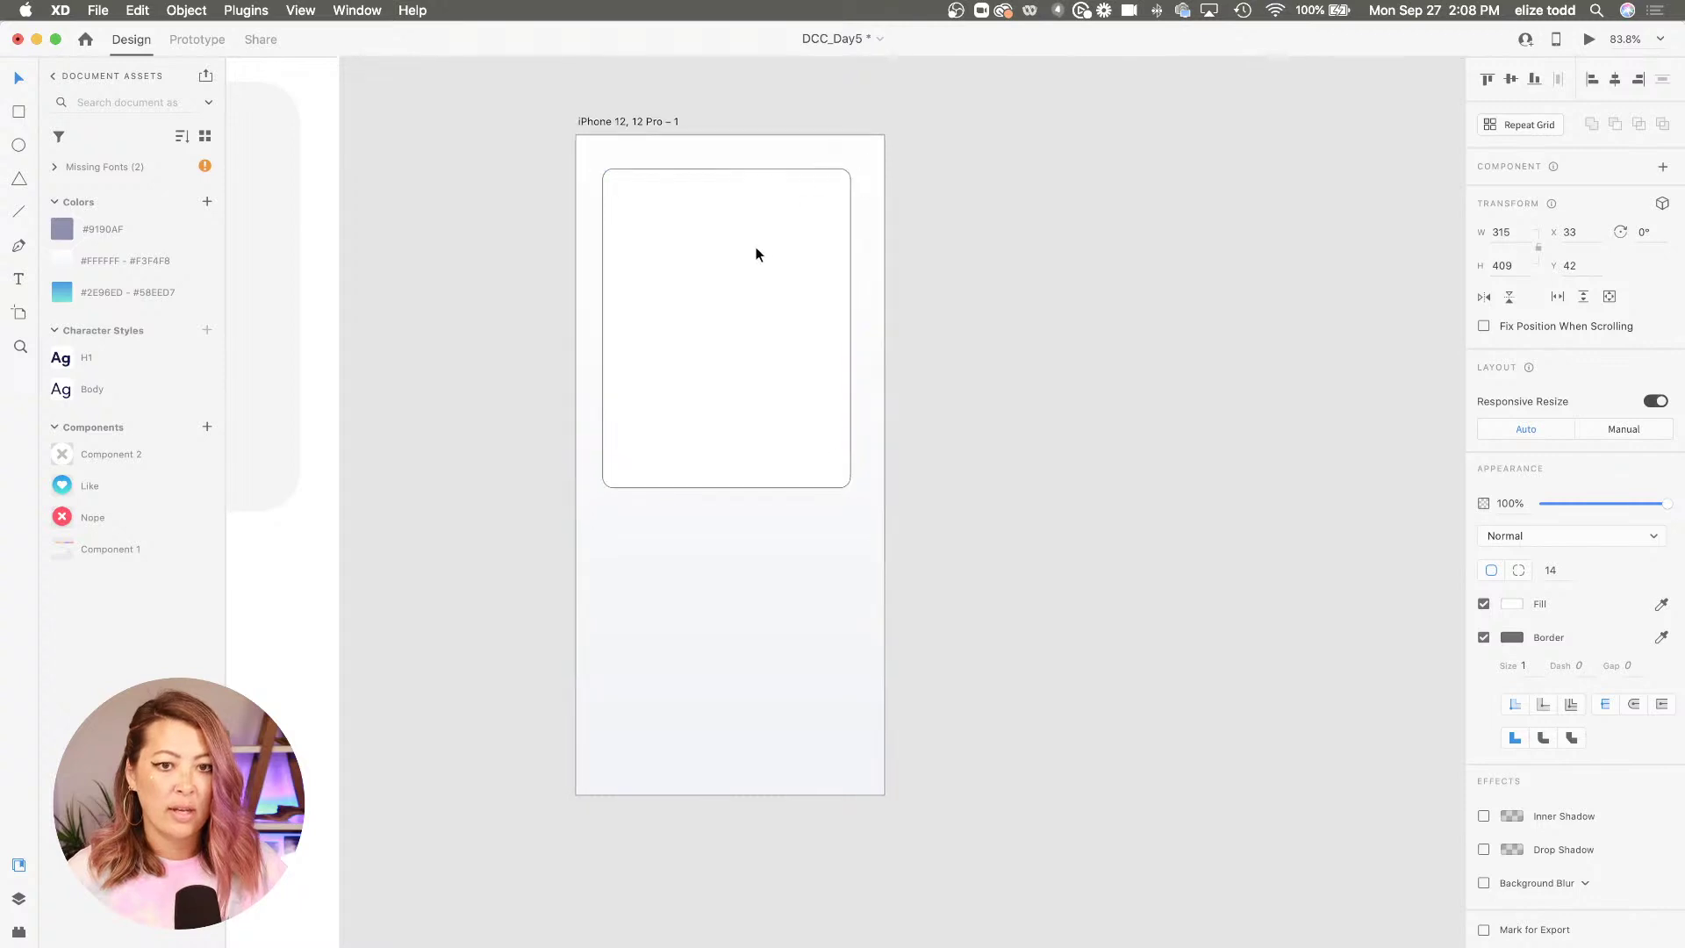
scroll(756, 247, up, 1)
drag(741, 271, 745, 271)
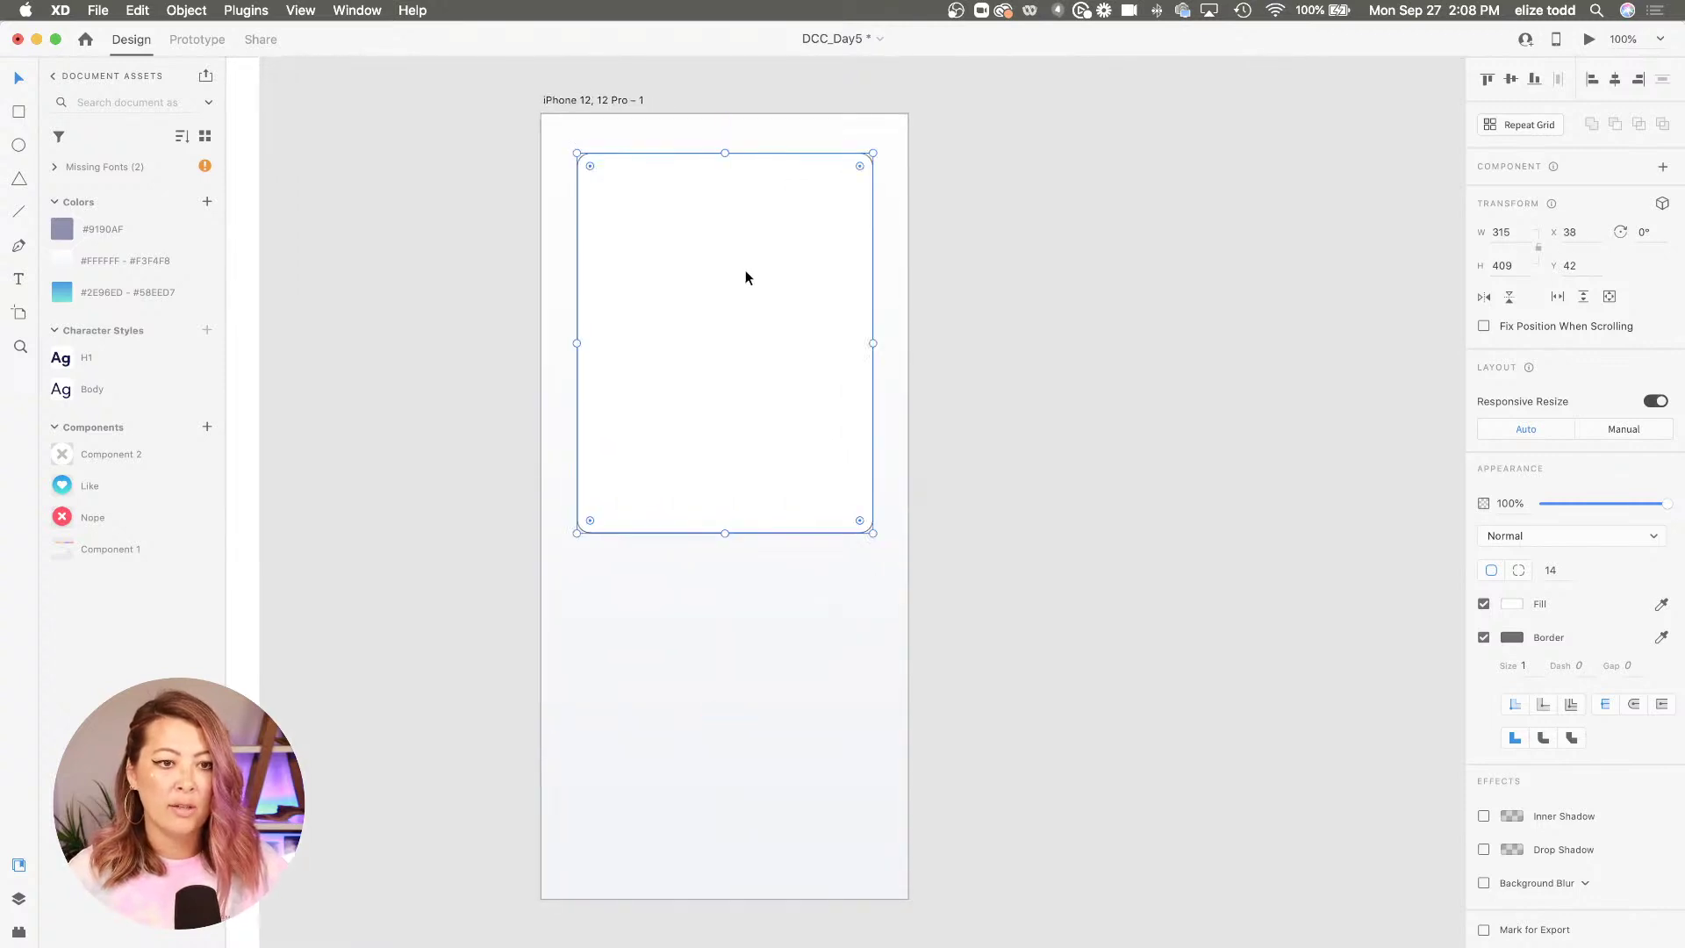
Fill the rounded rectangle with the photo of the blonde woman in a yellow top from the Free Stock Search plugin
click(19, 932)
click(123, 117)
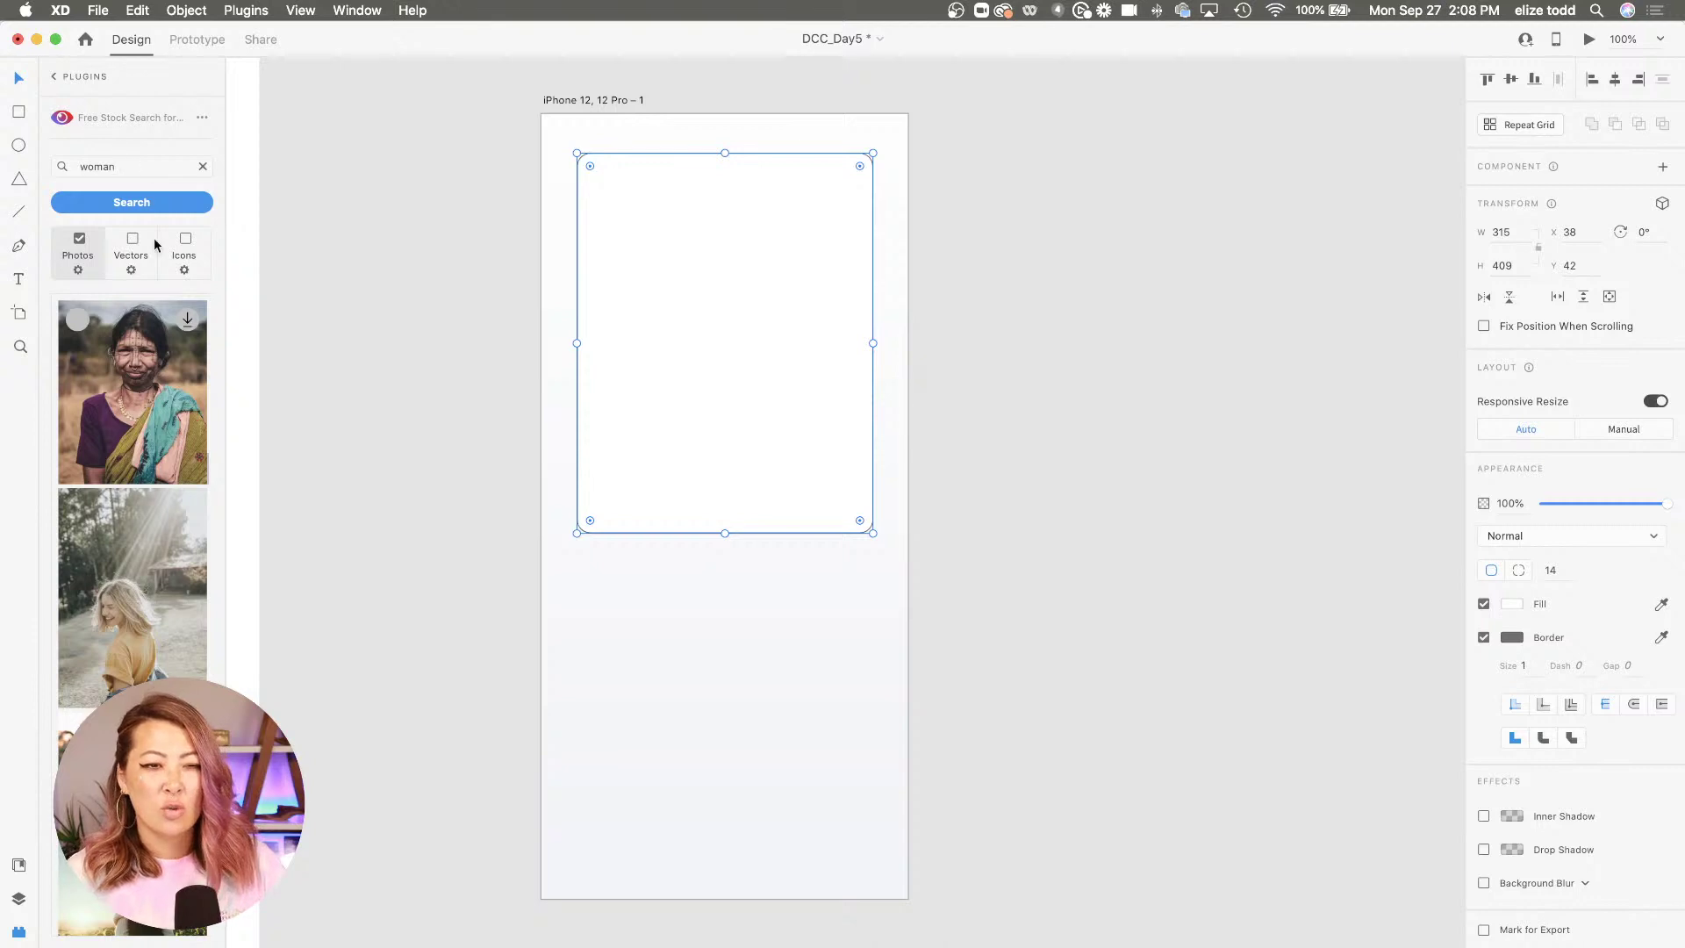
scroll(97, 518, down, 2)
click(105, 518)
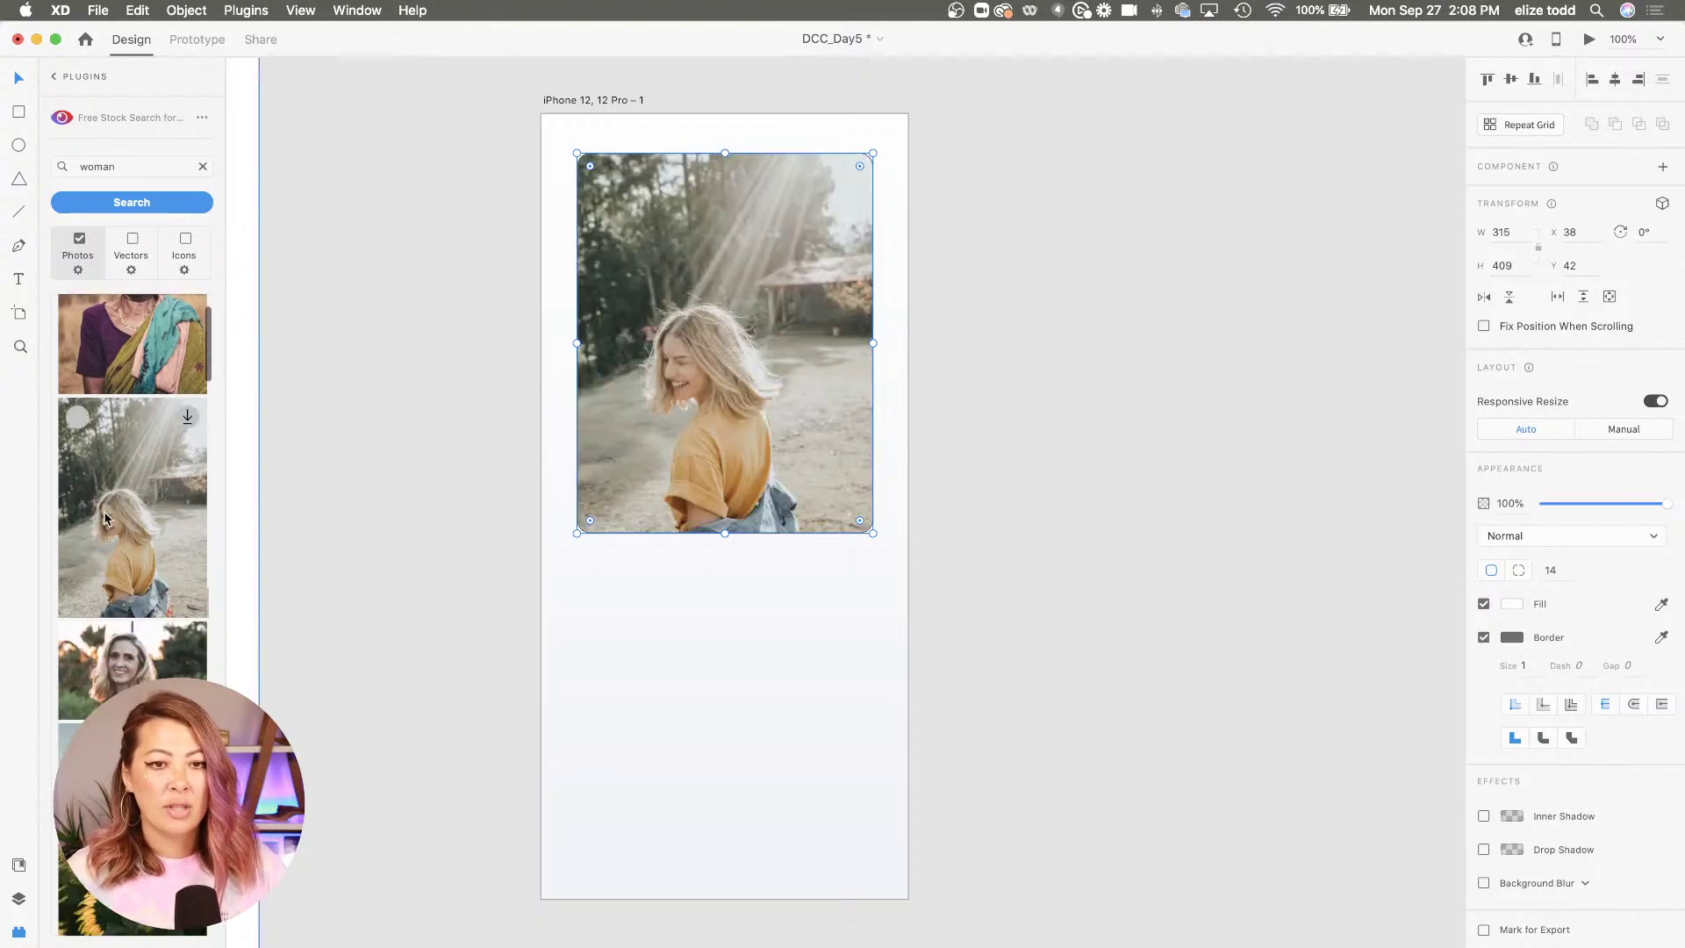
Remove the photo rectangle's border and enlarge and reposition the image inside its rounded frame
click(1484, 640)
double_click(790, 355)
scroll(744, 313, up, 5)
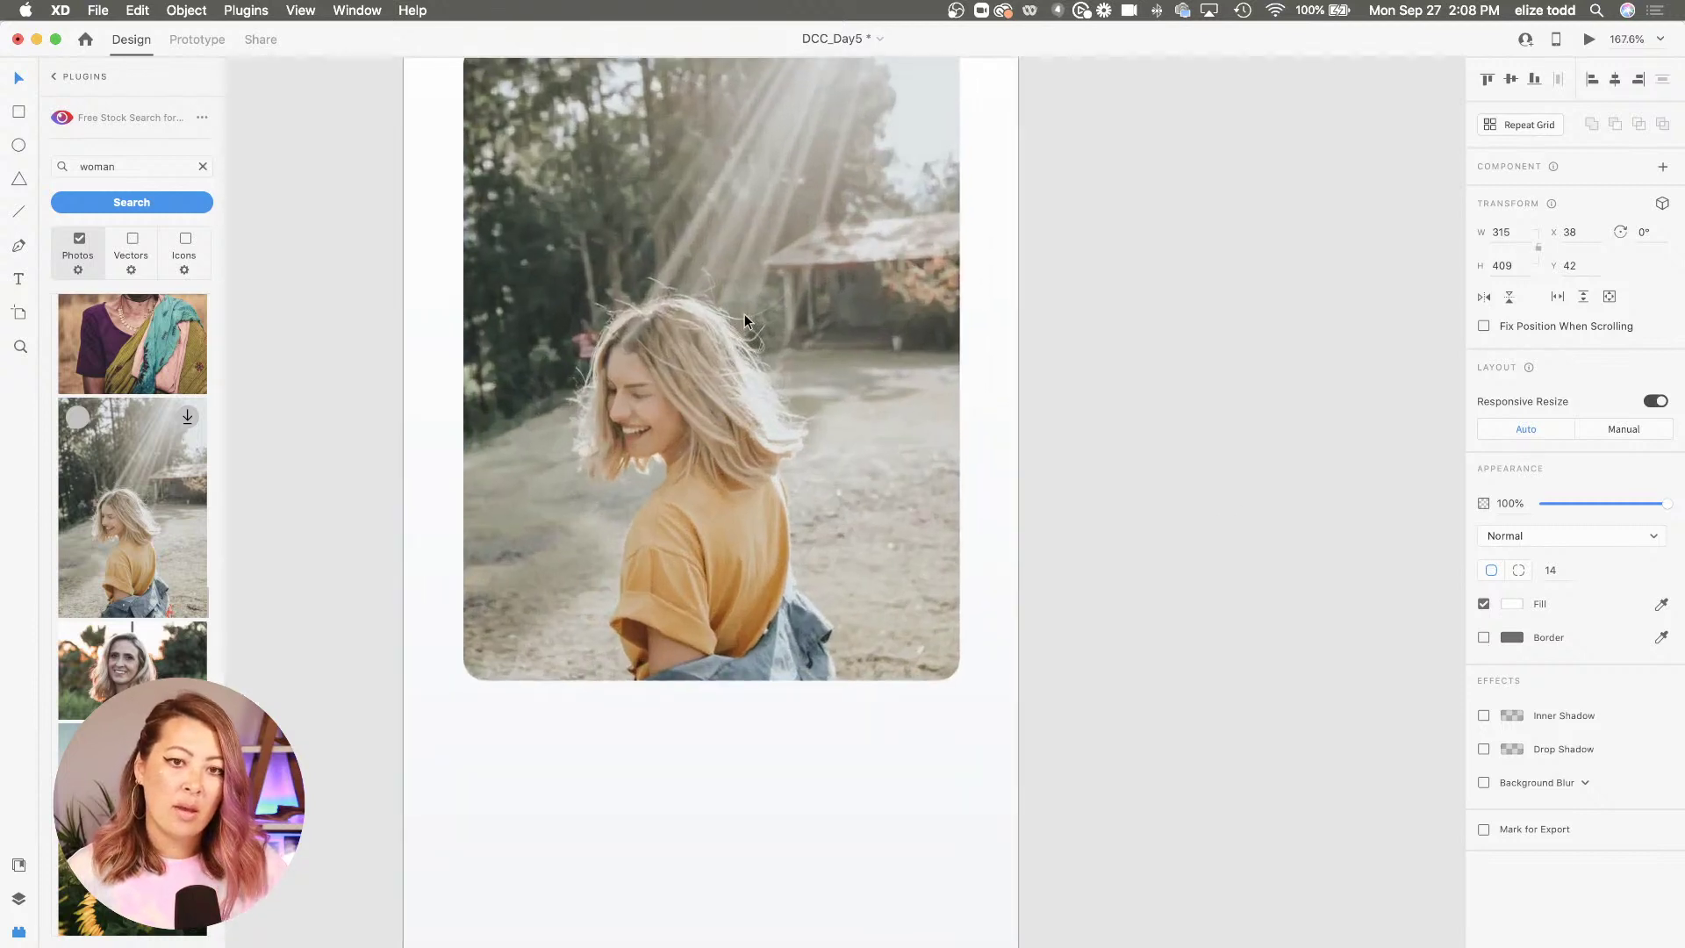
scroll(955, 207, down, 4)
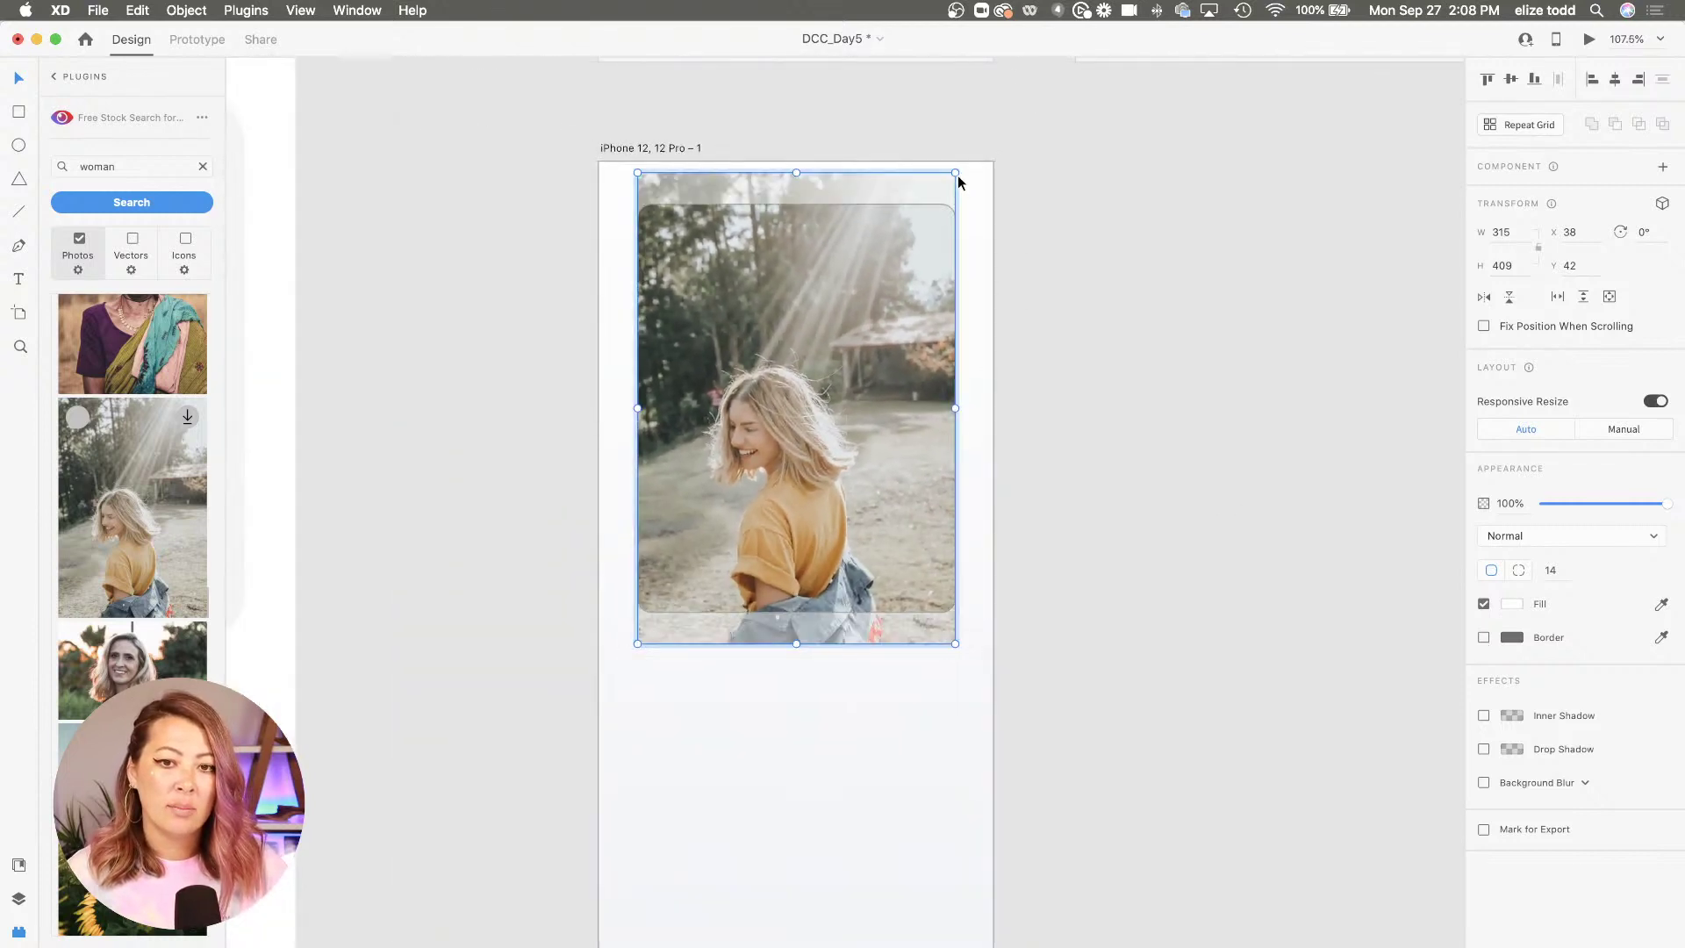
drag(955, 170, 1080, 62)
scroll(1027, 477, up, 5)
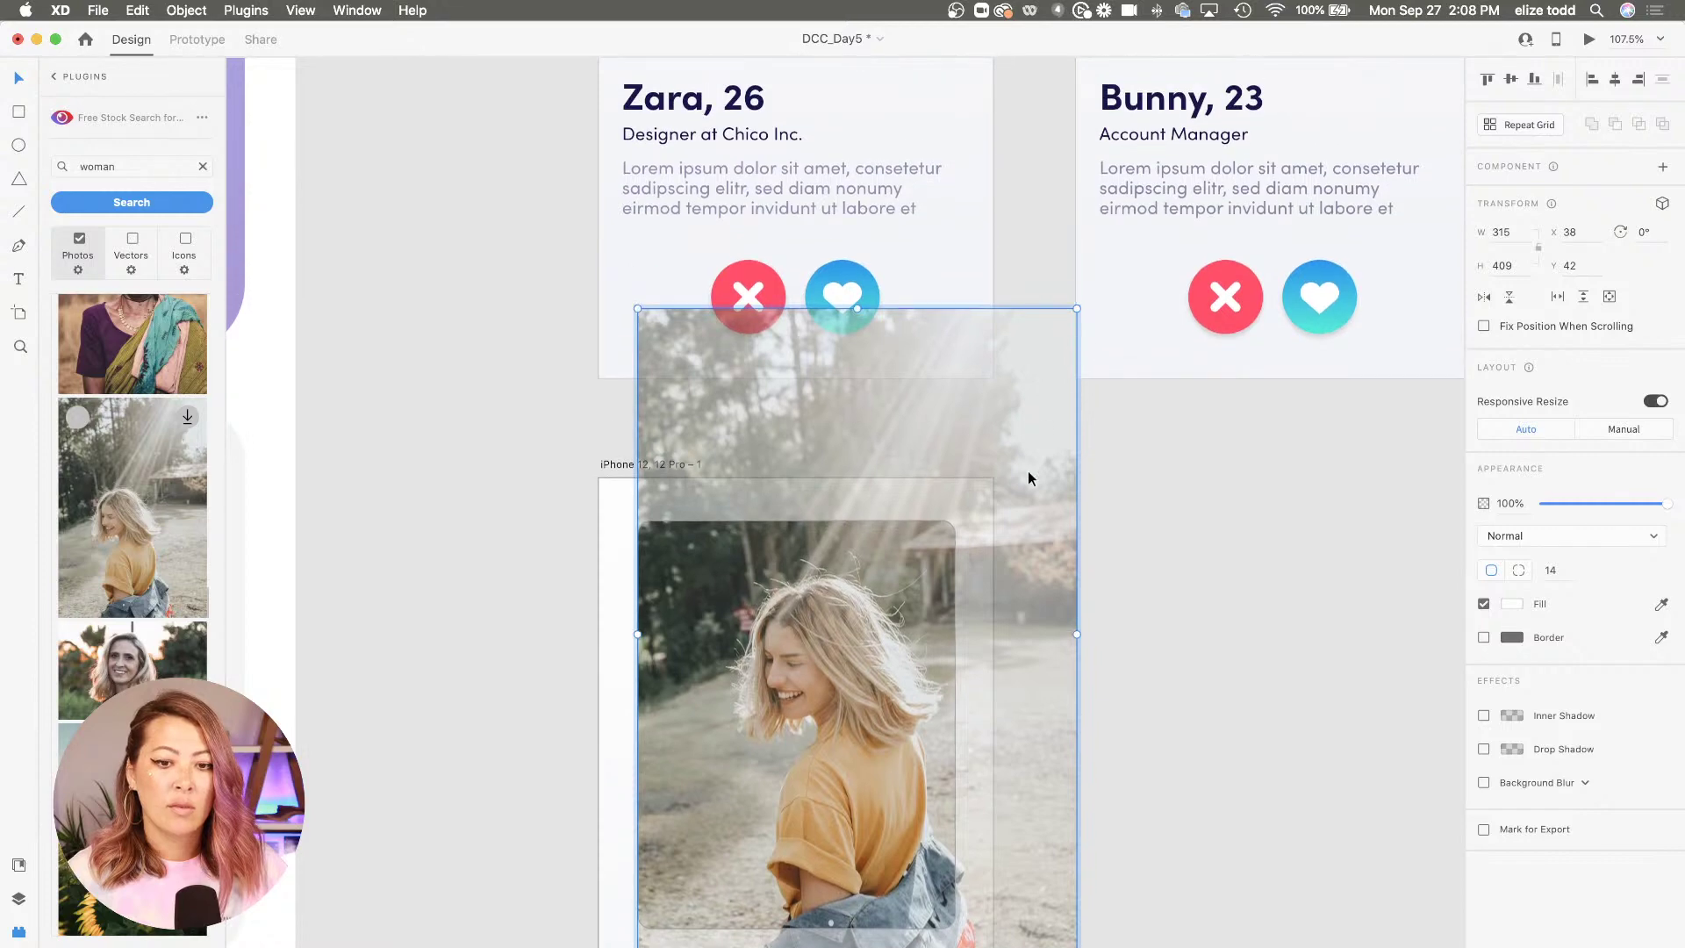
scroll(1027, 477, down, 3)
mouse_move(882, 457)
mouse_down()
mouse_move(856, 441)
mouse_move(905, 441)
mouse_up()
key(Escape)
click(1053, 498)
Move the photo rectangle down the new artboard to about X 23, Y 315, clearing the upper part
scroll(904, 441, down, 3)
scroll(904, 440, up, 10)
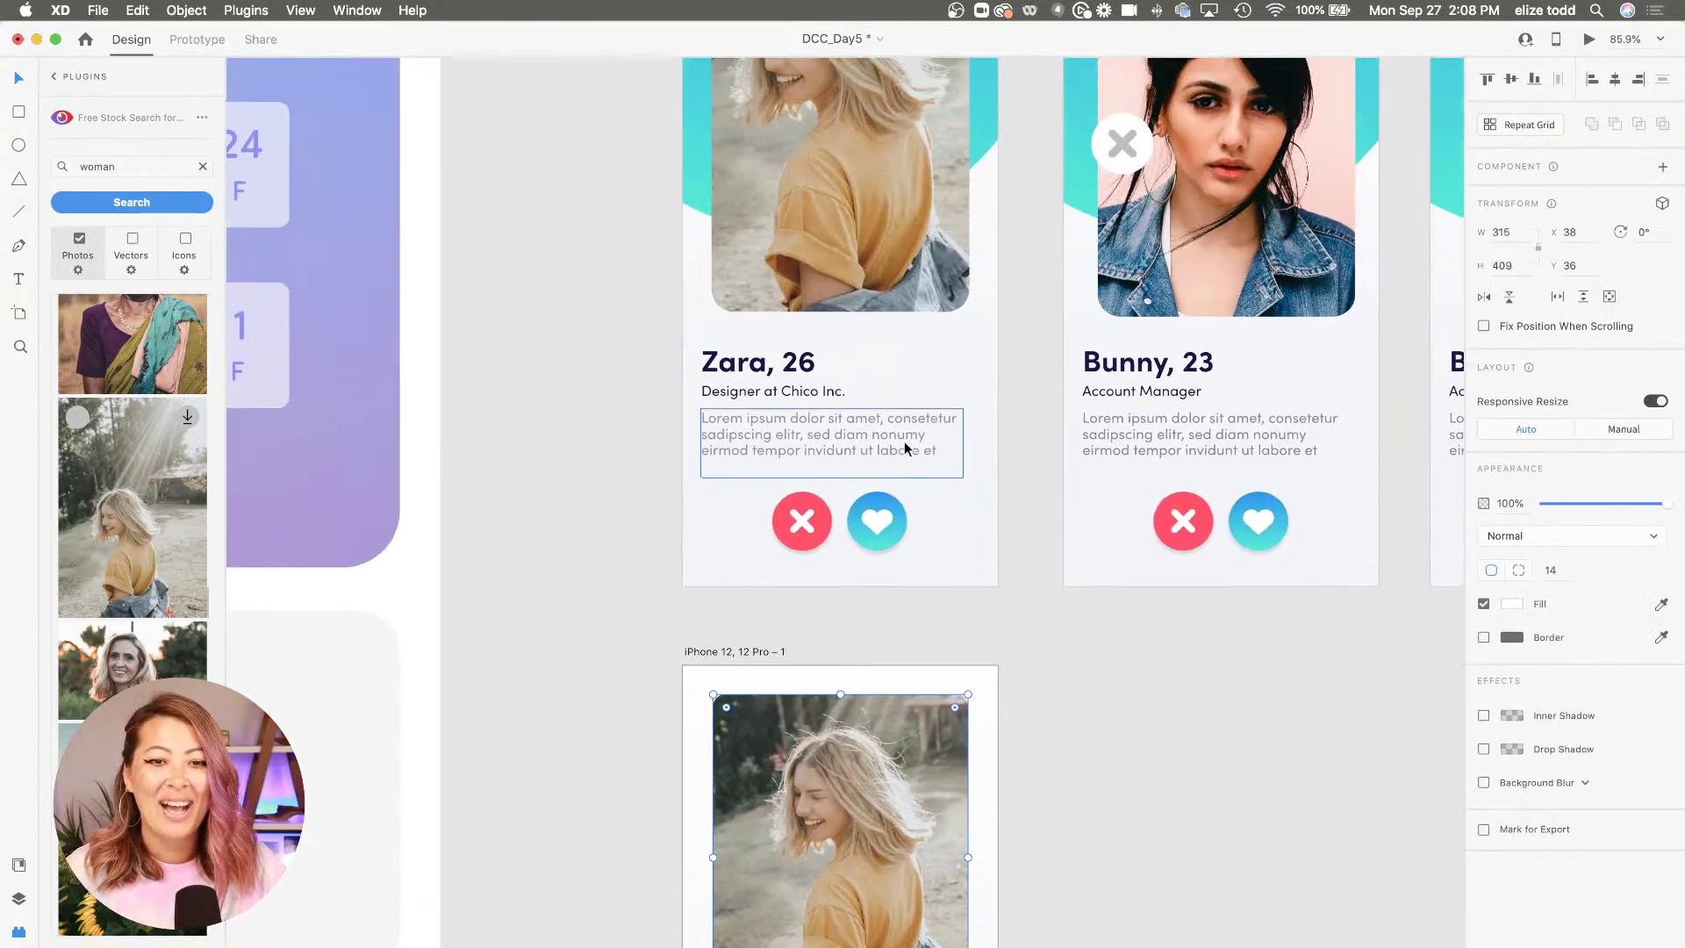
scroll(904, 447, down, 3)
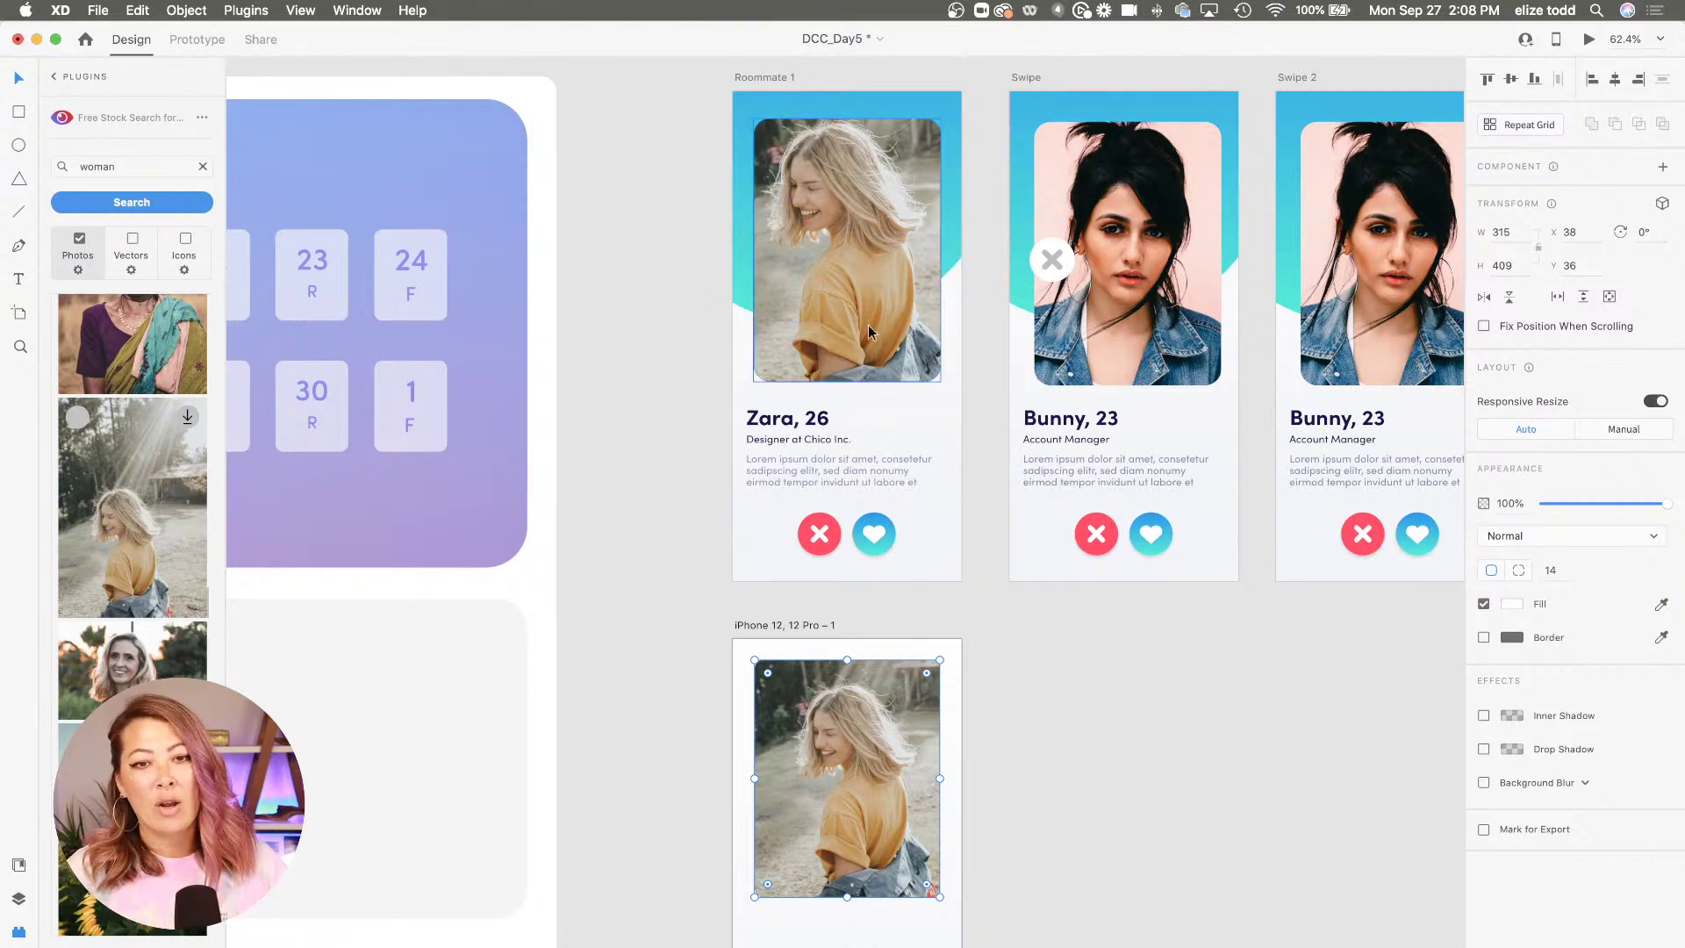
scroll(868, 325, down, 3)
scroll(842, 628, up, 3)
drag(838, 525, 832, 681)
scroll(901, 651, down, 3)
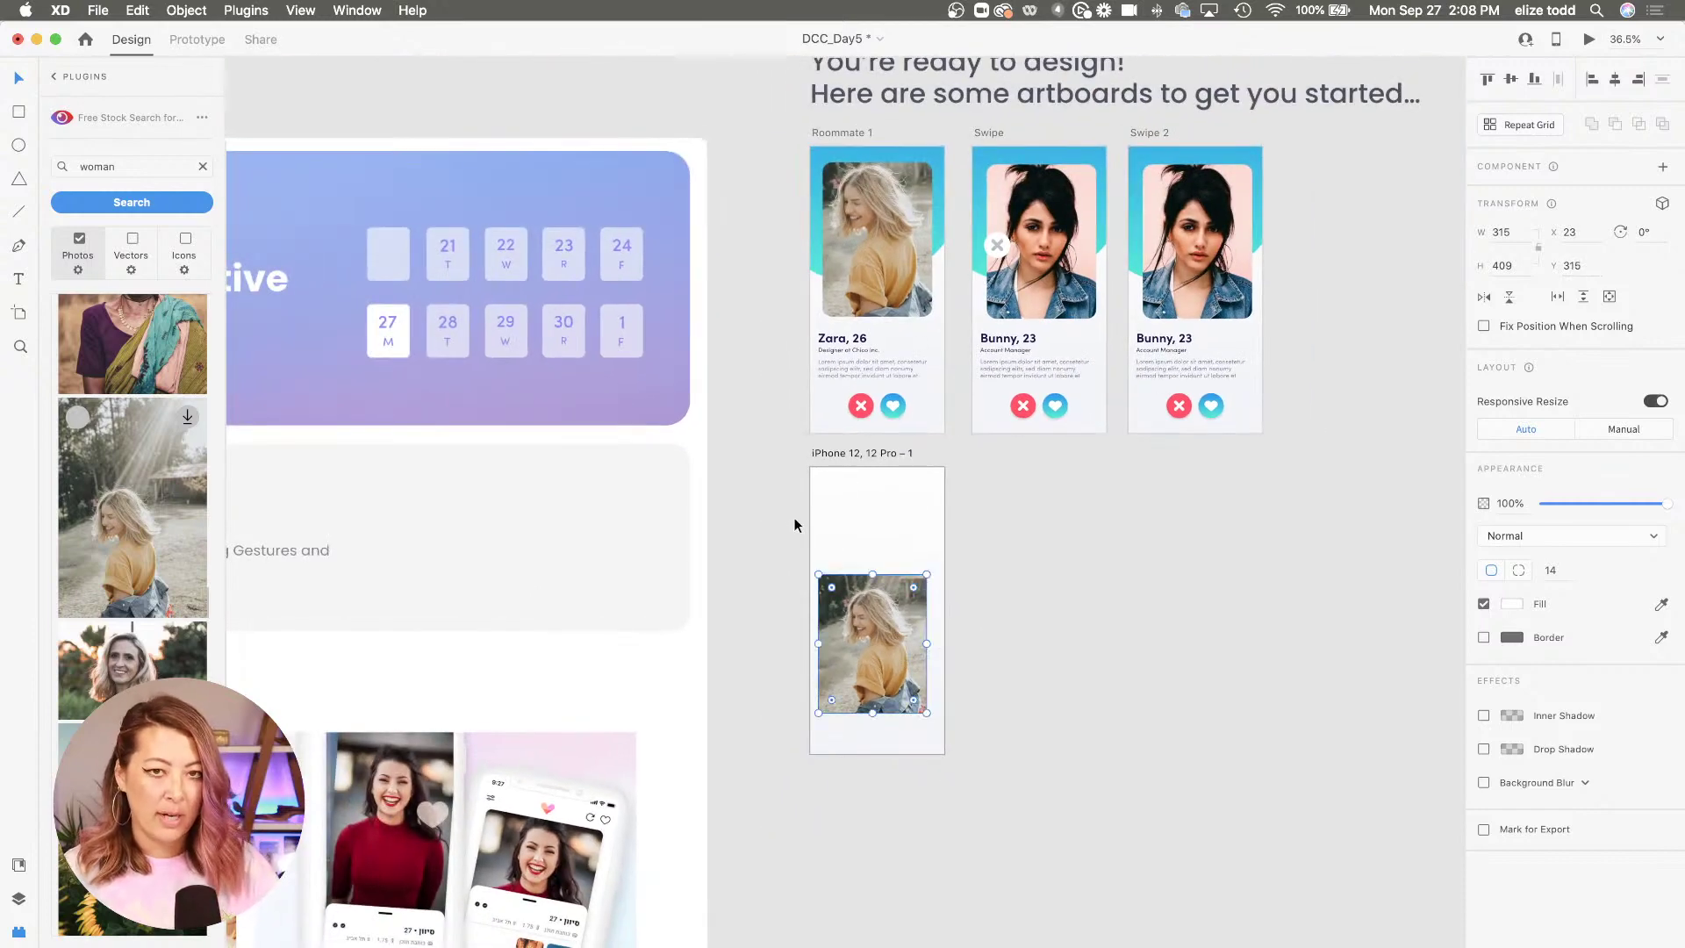
Draw a circle about 639 by 639 and place it overlapping the upper part of the new artboard
key(e)
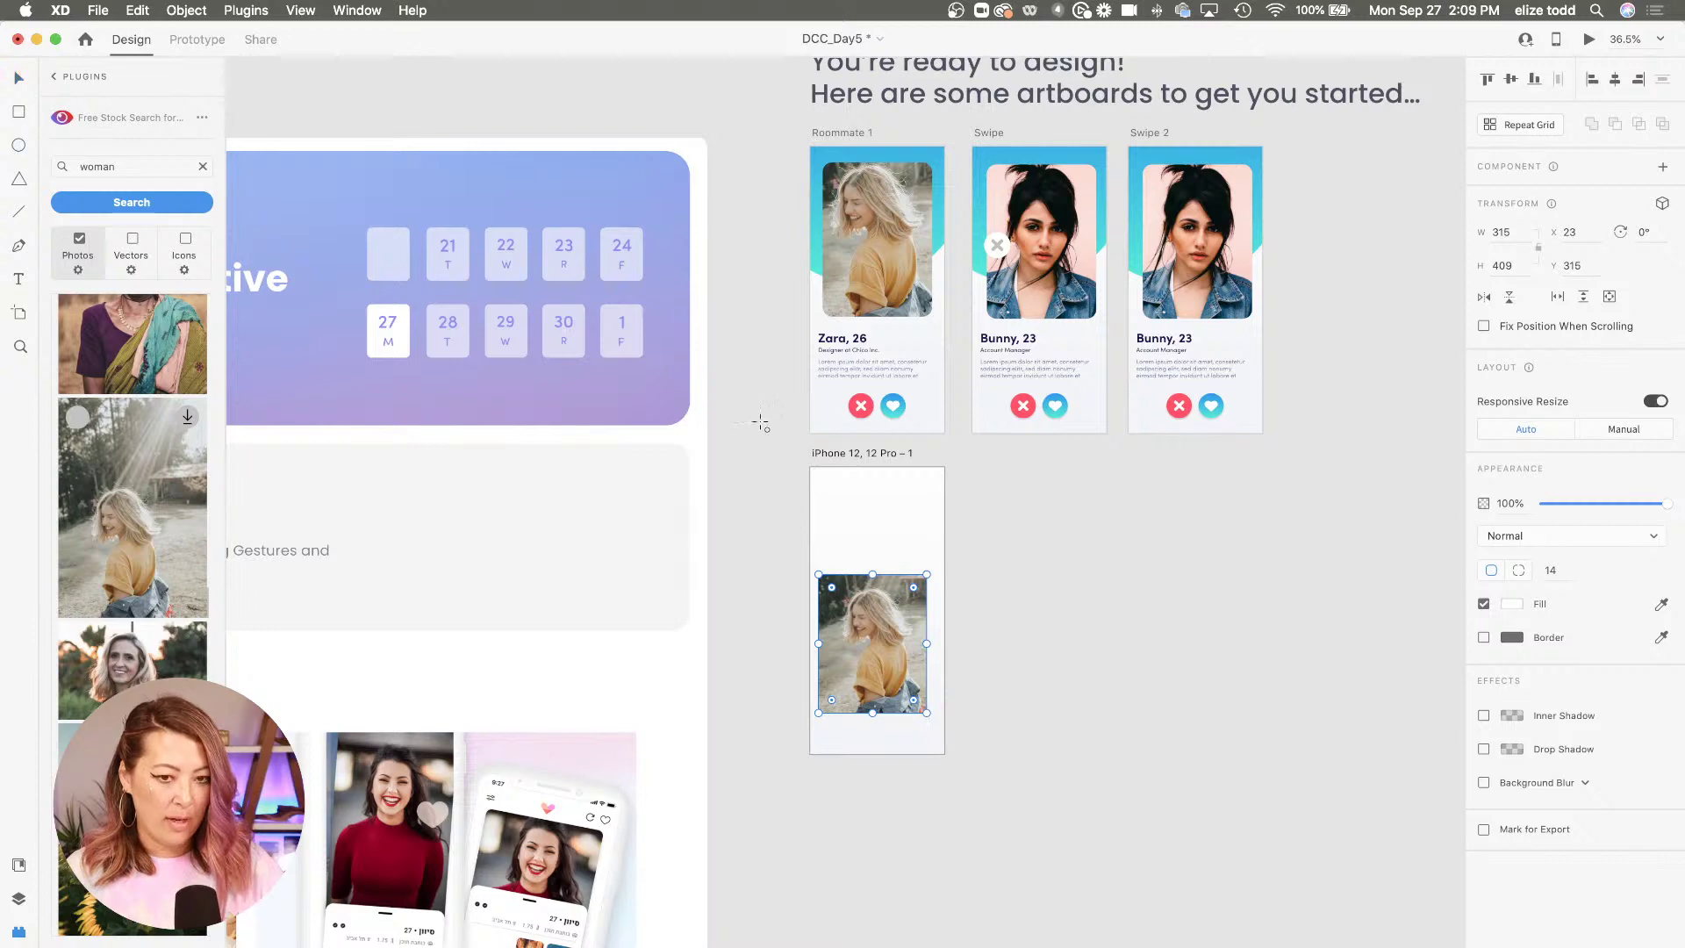
drag(761, 418, 981, 634)
scroll(909, 559, up, 3)
drag(908, 559, 879, 503)
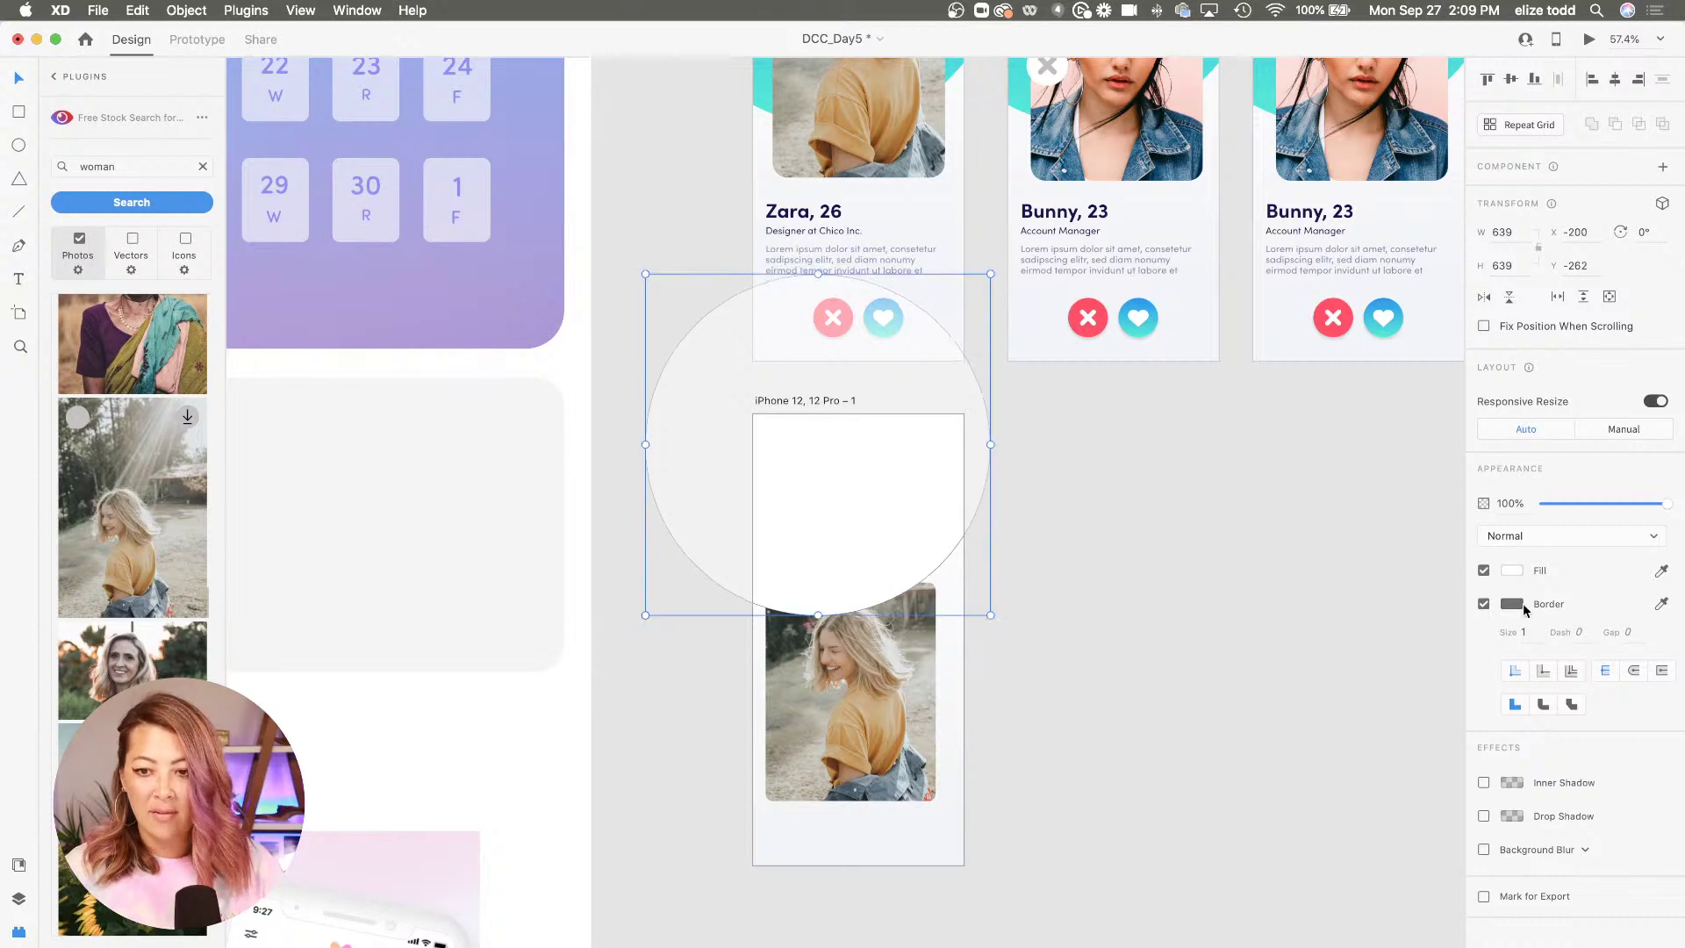
Remove the circle's border and fill it with the #2E96ED - #58EED7 gradient from the document assets
click(1483, 604)
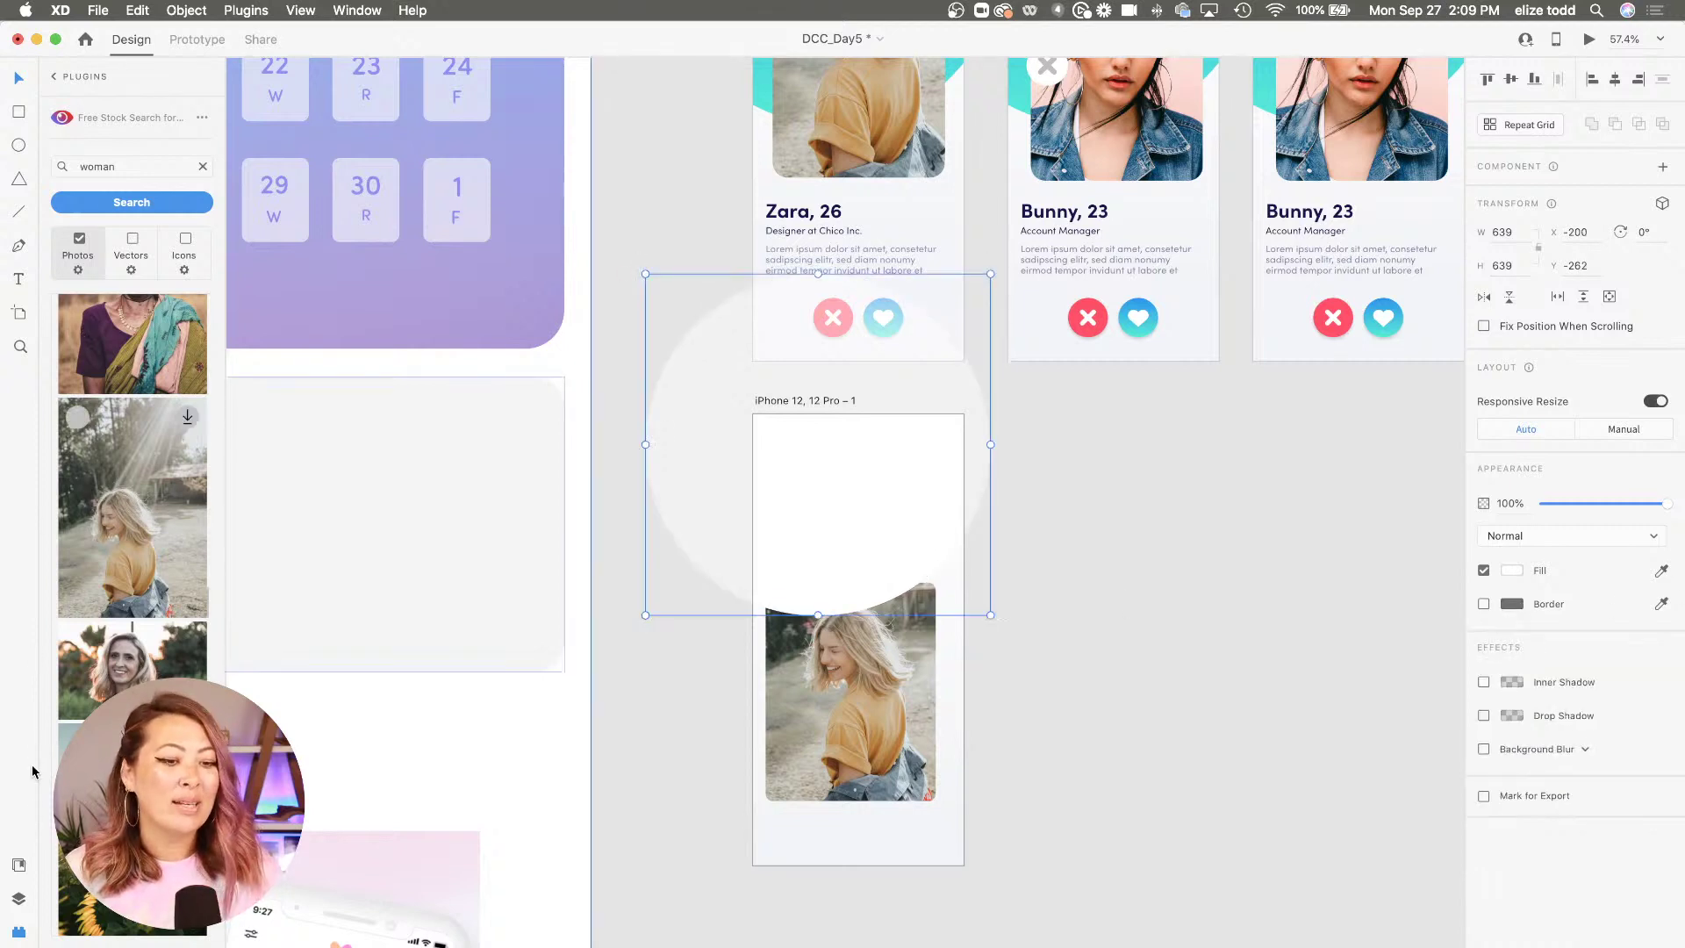
click(21, 866)
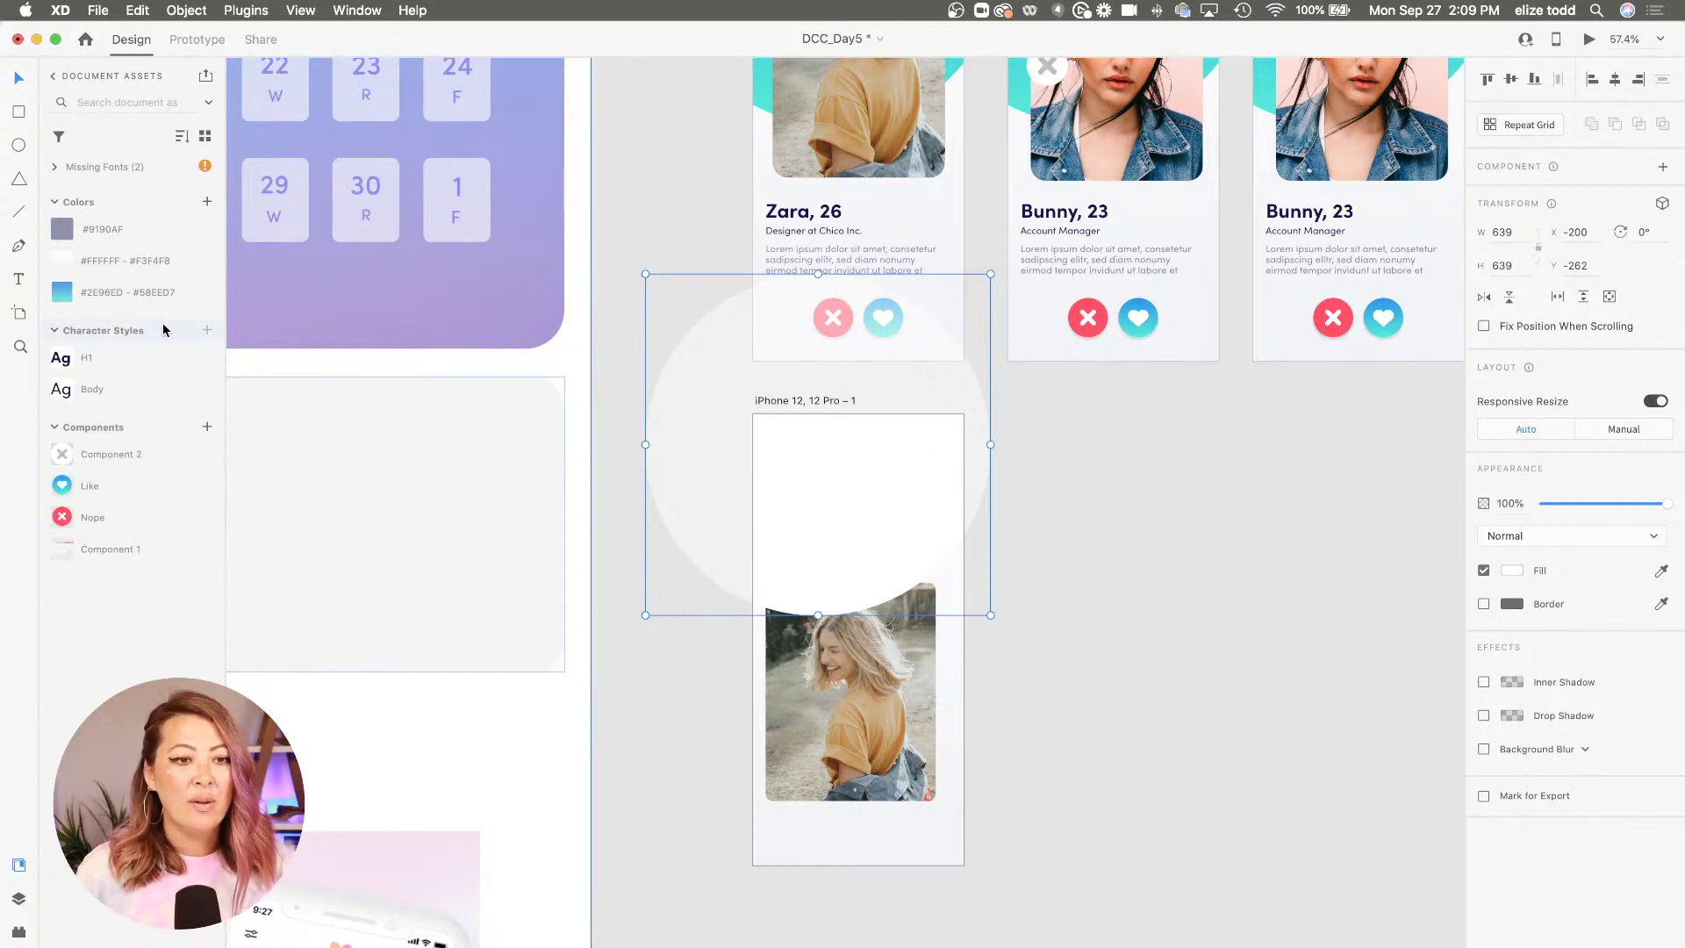
click(123, 292)
click(1130, 503)
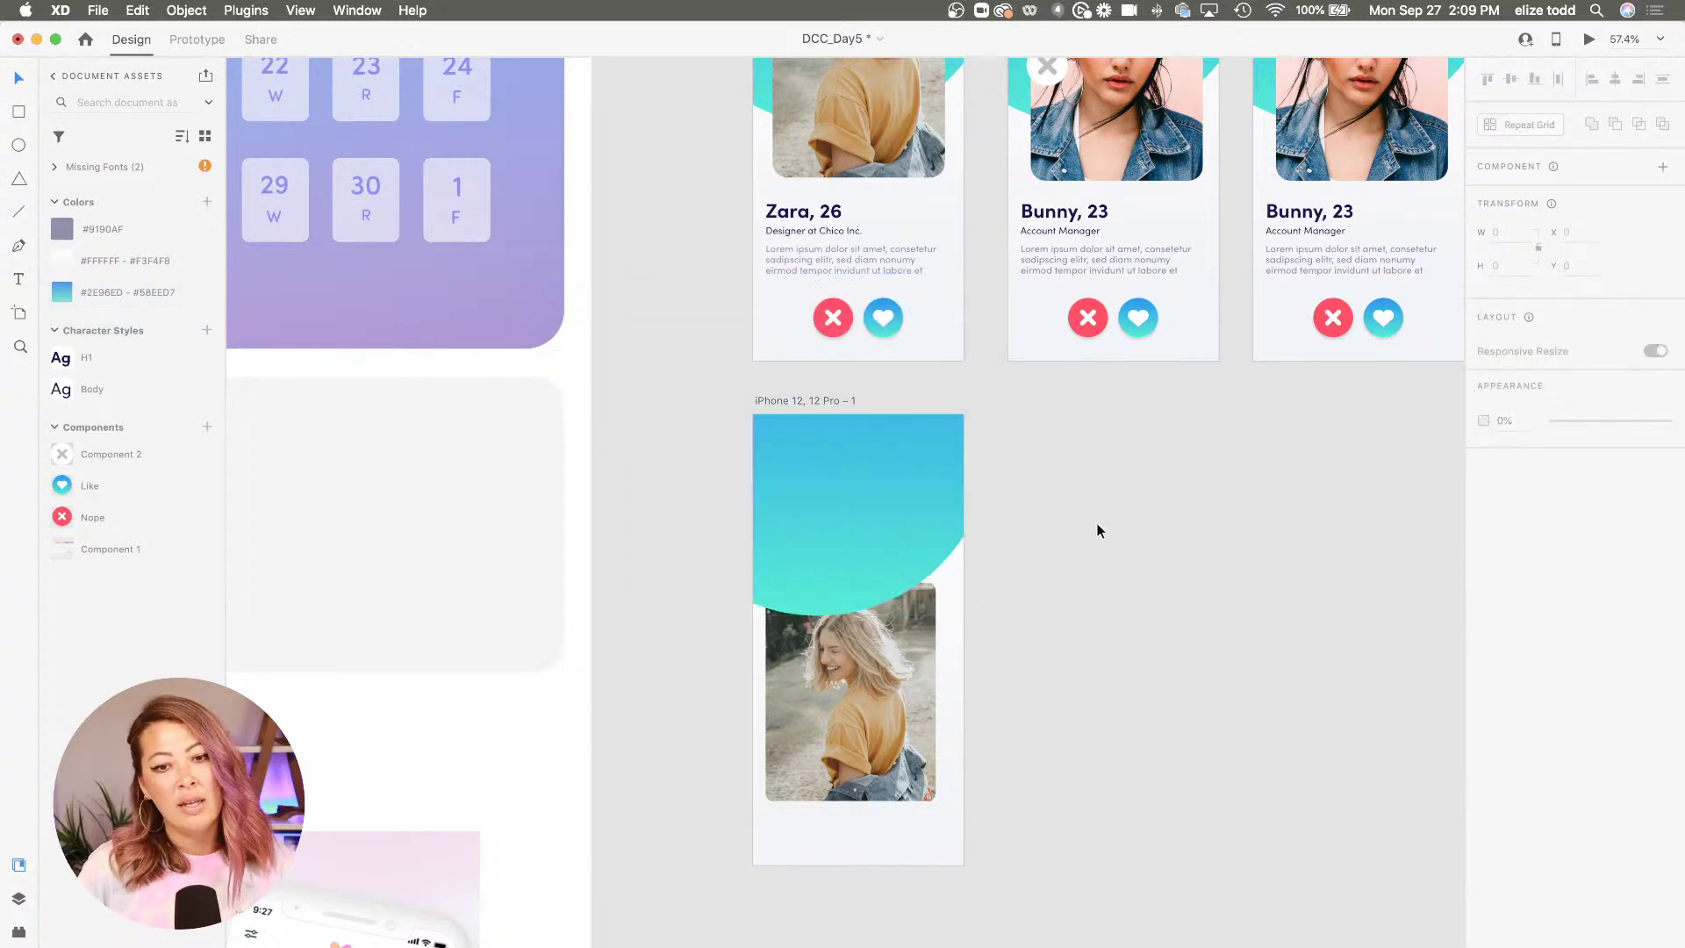
Reorder the artboard's layers so the photo rectangle sits in front of the gradient circle
scroll(909, 641, up, 4)
click(907, 682)
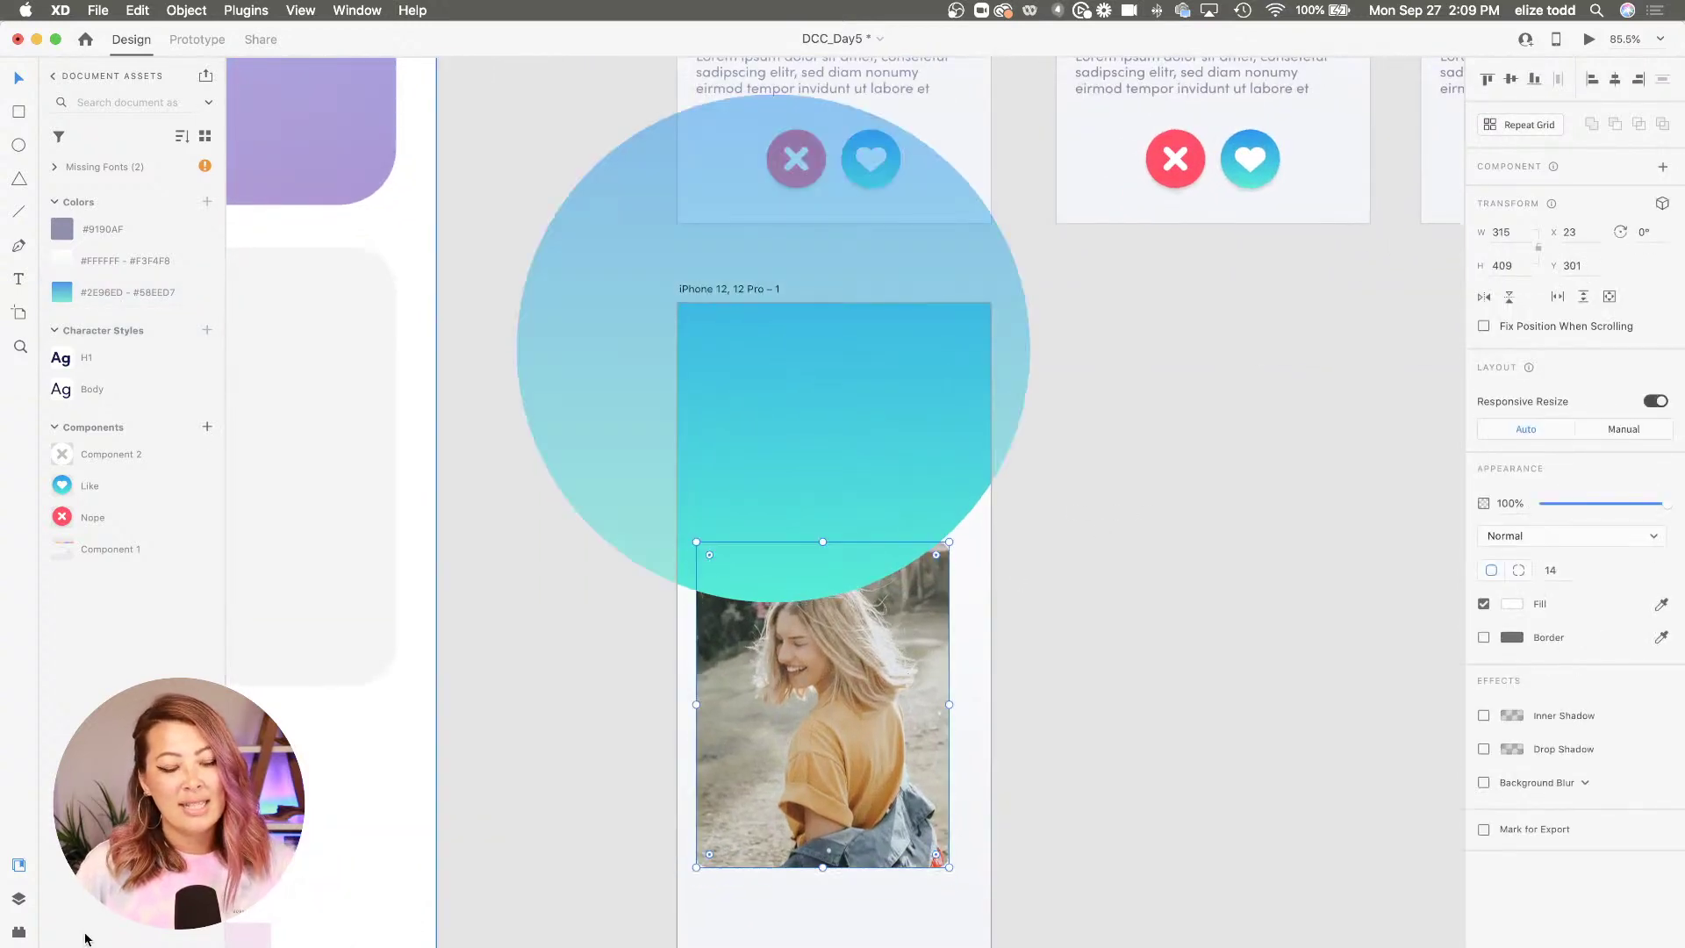
click(21, 901)
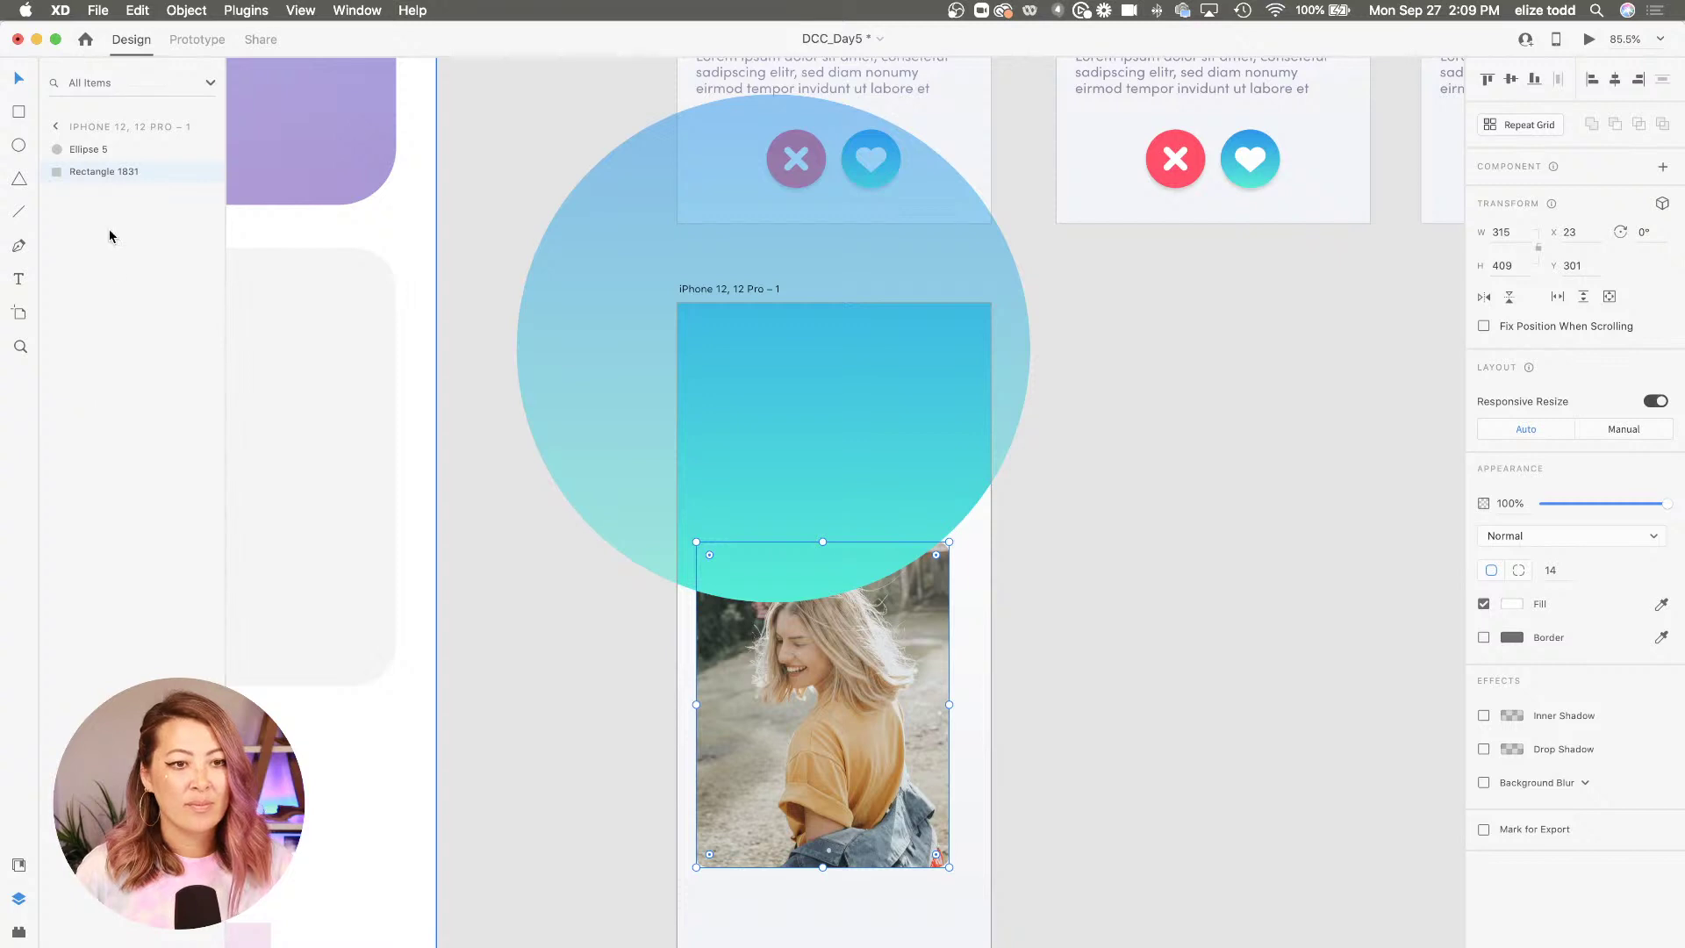
drag(93, 172, 95, 142)
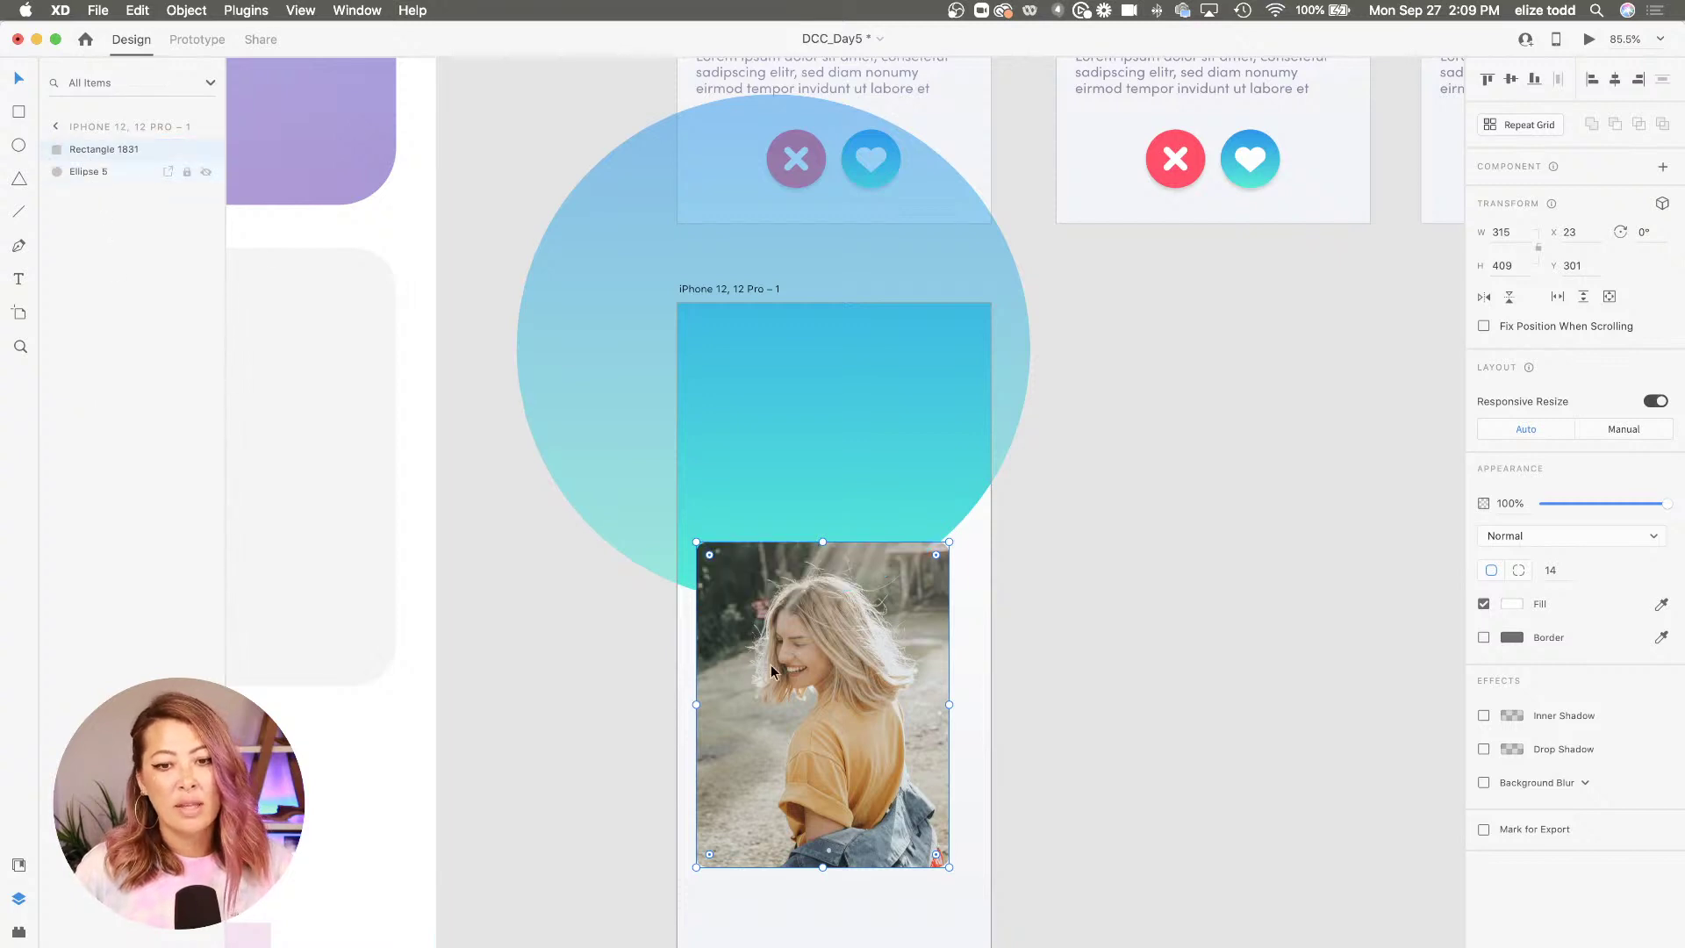
Move the photo rectangle up over the gradient circle to about X 38, Y 58
drag(771, 670, 785, 471)
scroll(784, 472, down, 5)
click(1039, 498)
scroll(910, 386, up, 3)
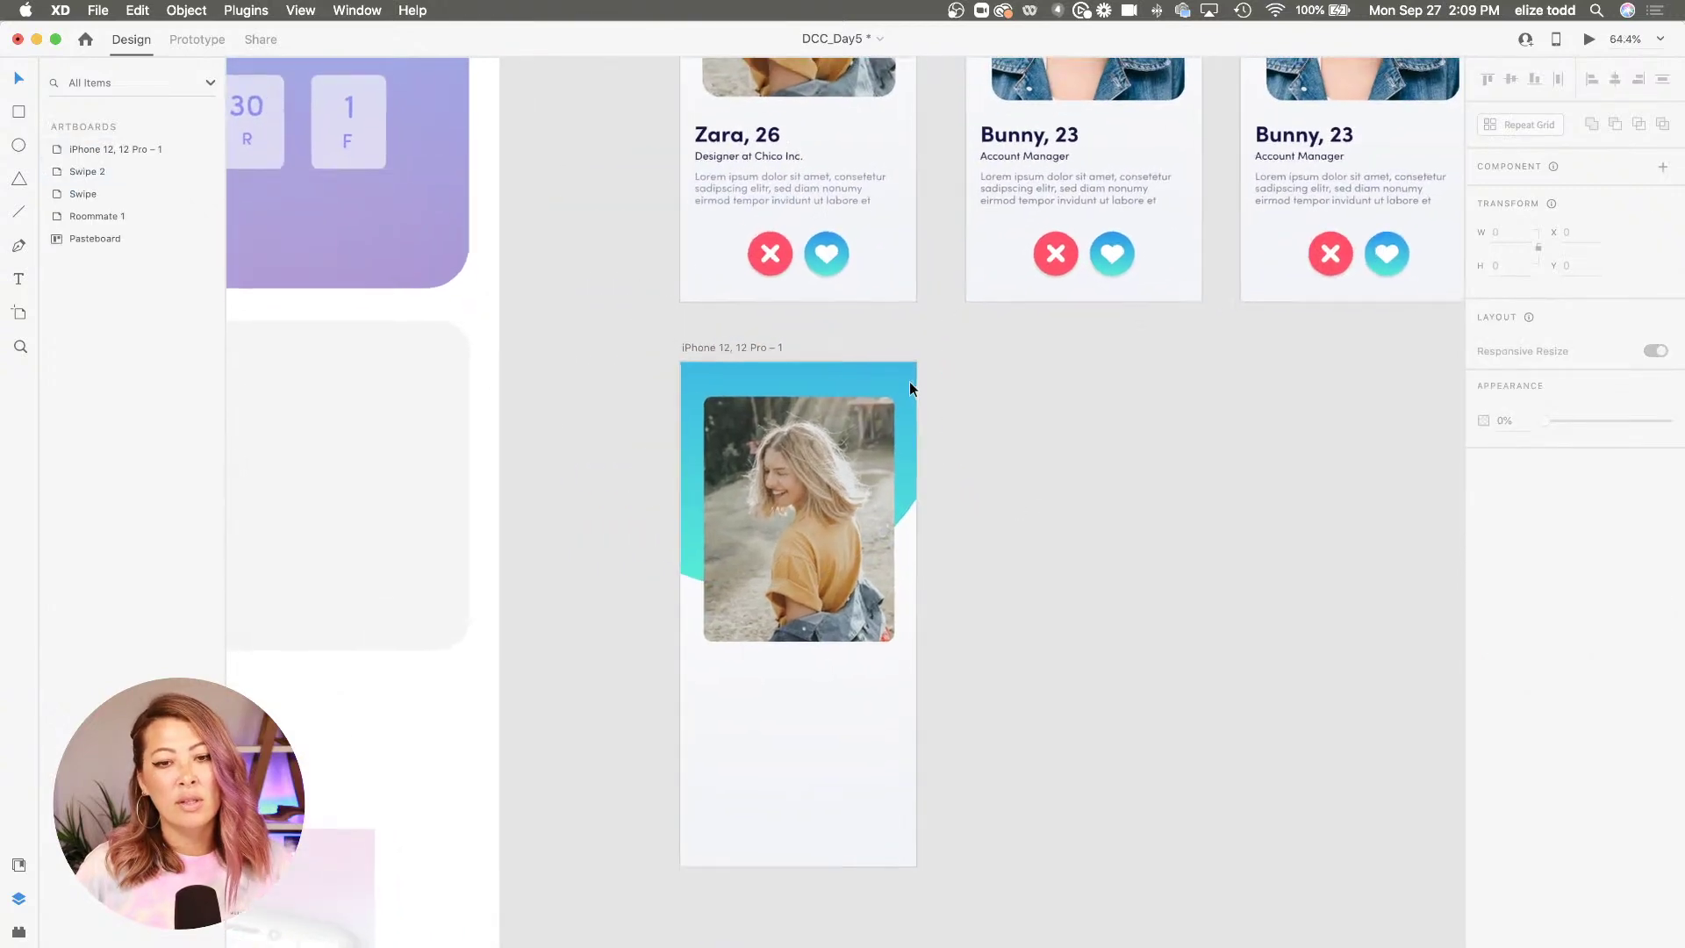
scroll(910, 381, down, 4)
scroll(909, 381, up, 3)
scroll(775, 640, up, 1)
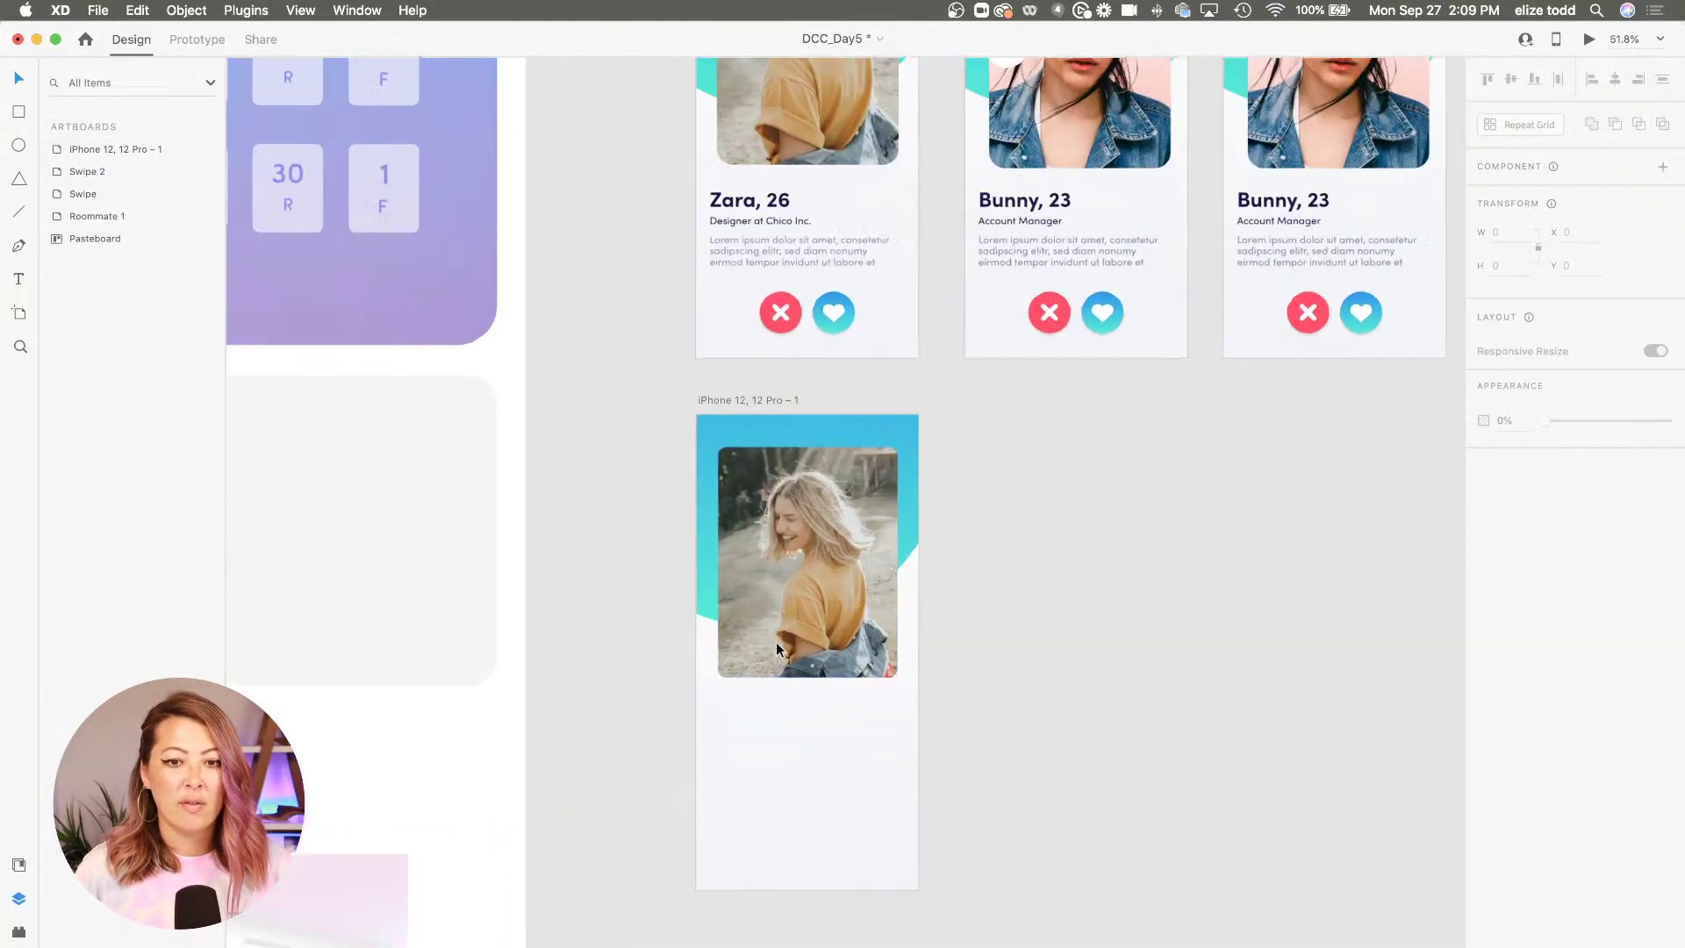
Enlarge the photo rectangle to about 322 by 477 and move it to about X 34, Y 50
scroll(776, 641, up, 2)
click(776, 640)
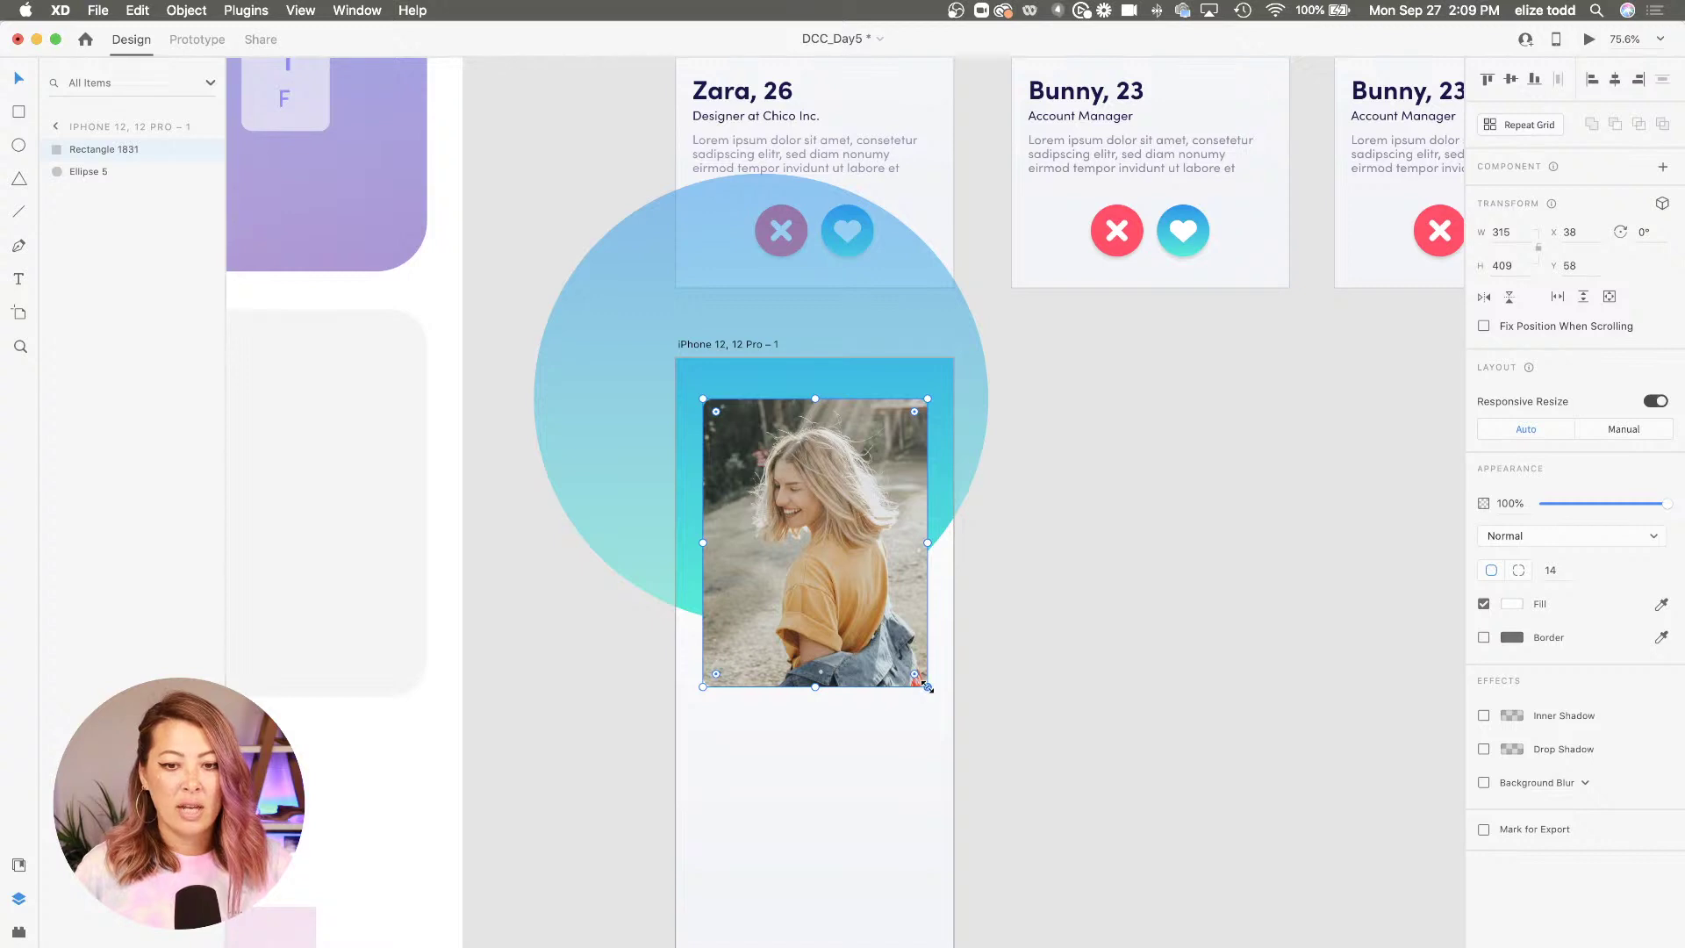
drag(928, 687, 932, 734)
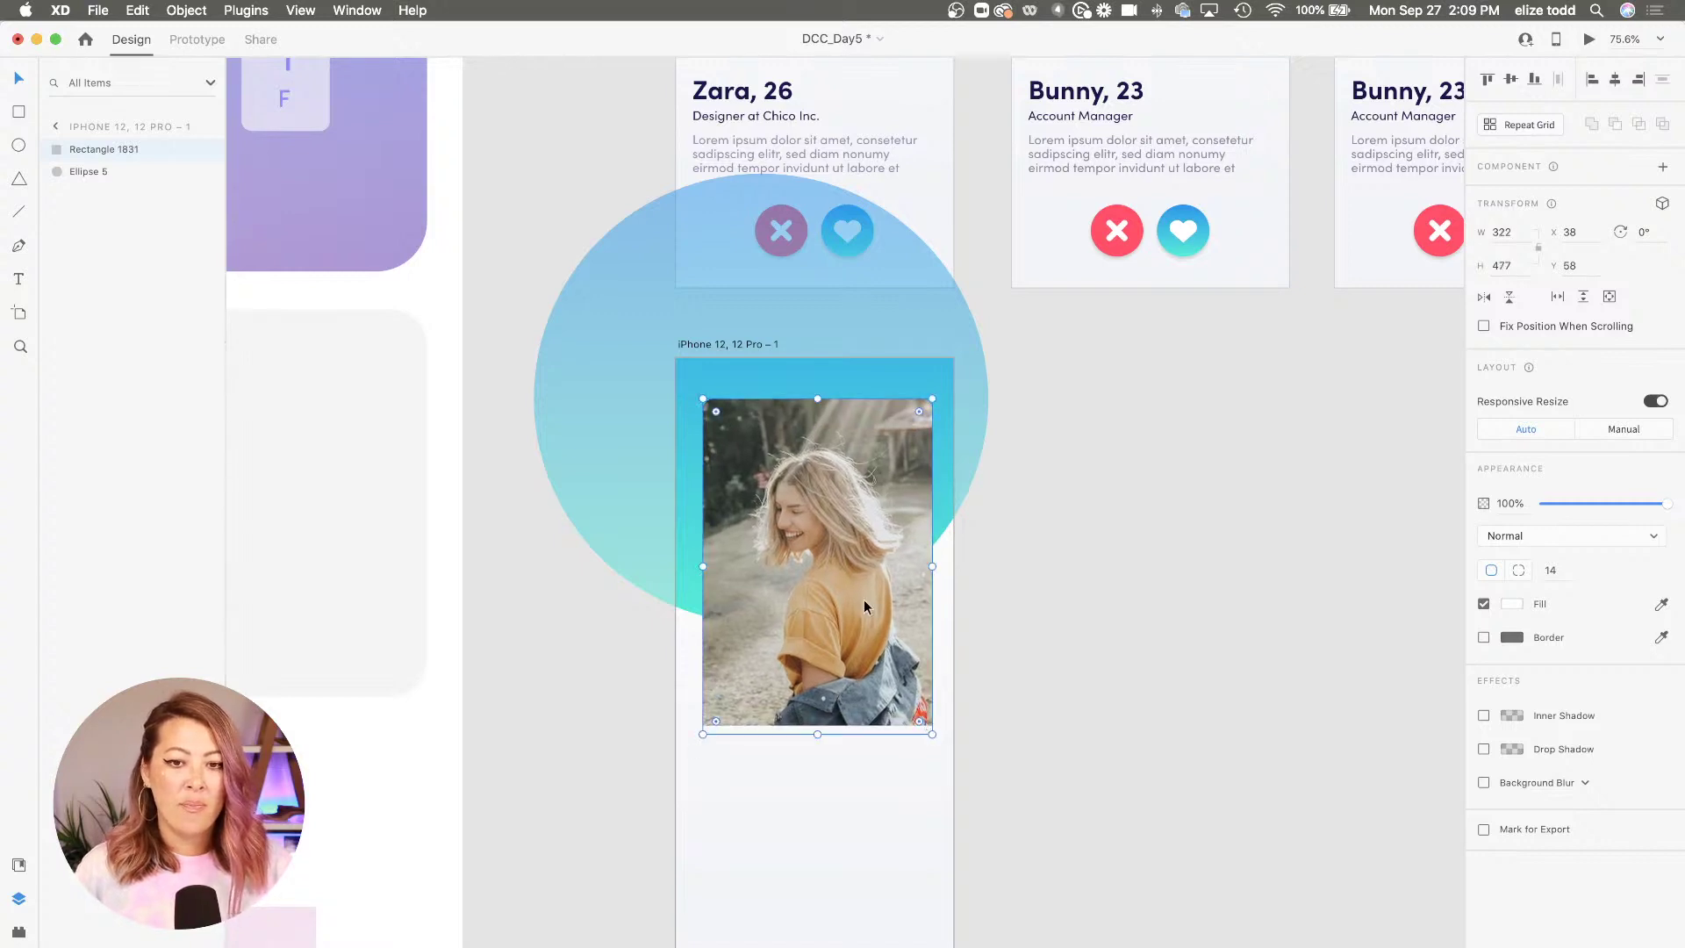
scroll(864, 599, up, 1)
scroll(806, 693, down, 1)
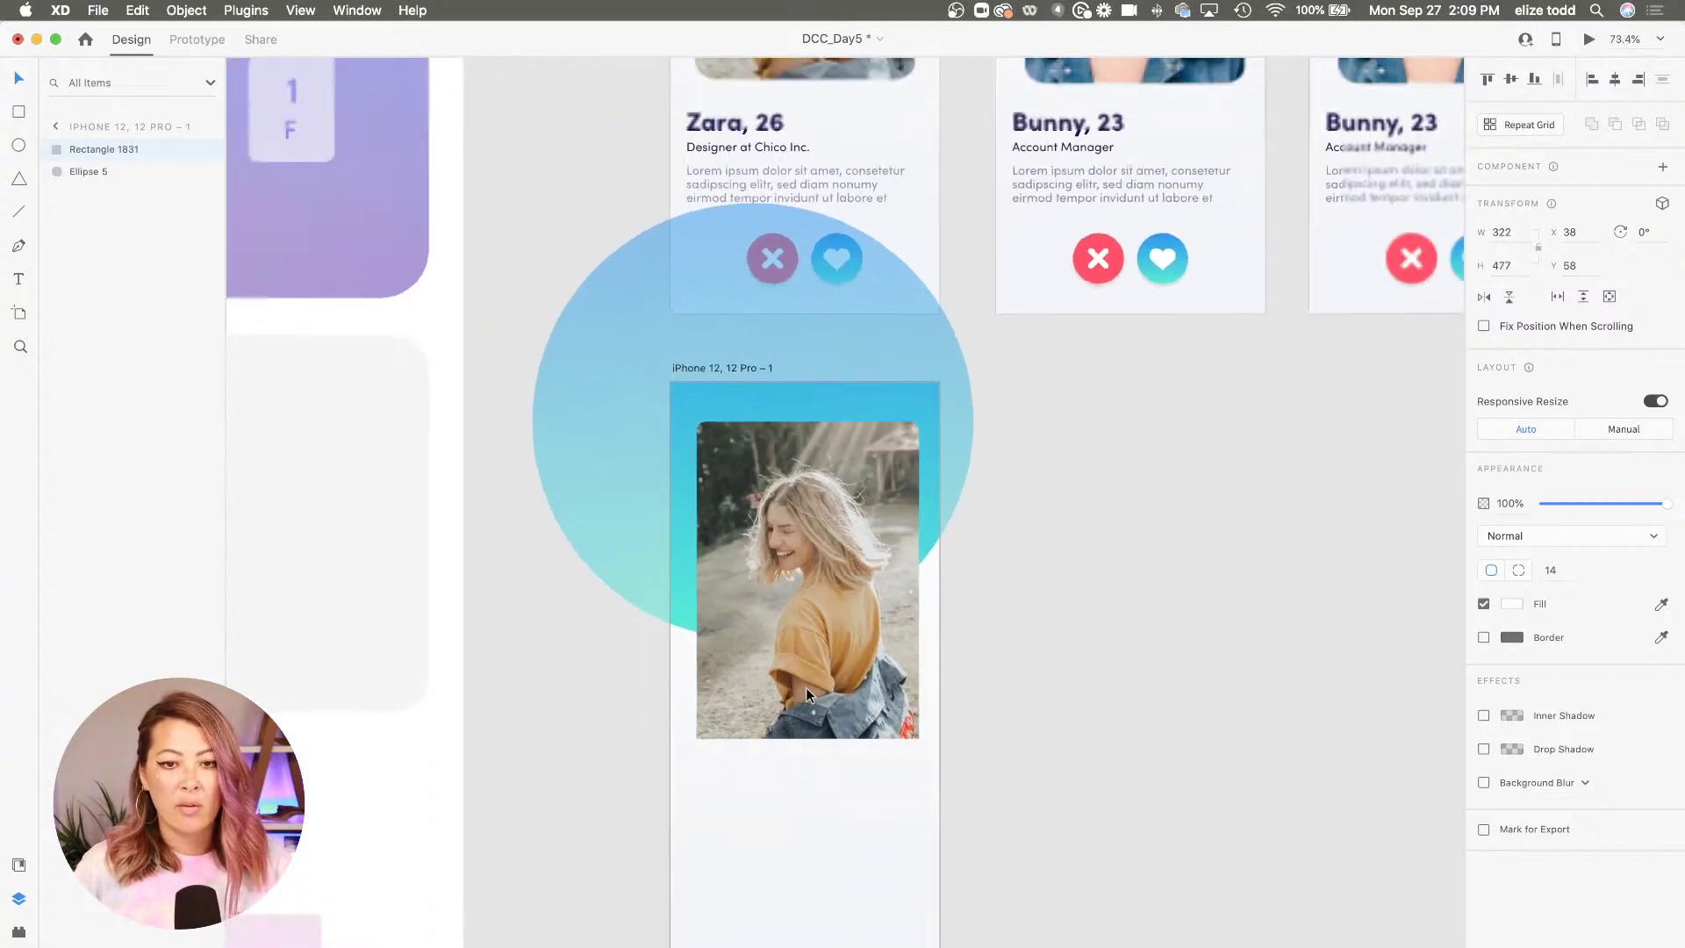
click(951, 668)
double_click(812, 631)
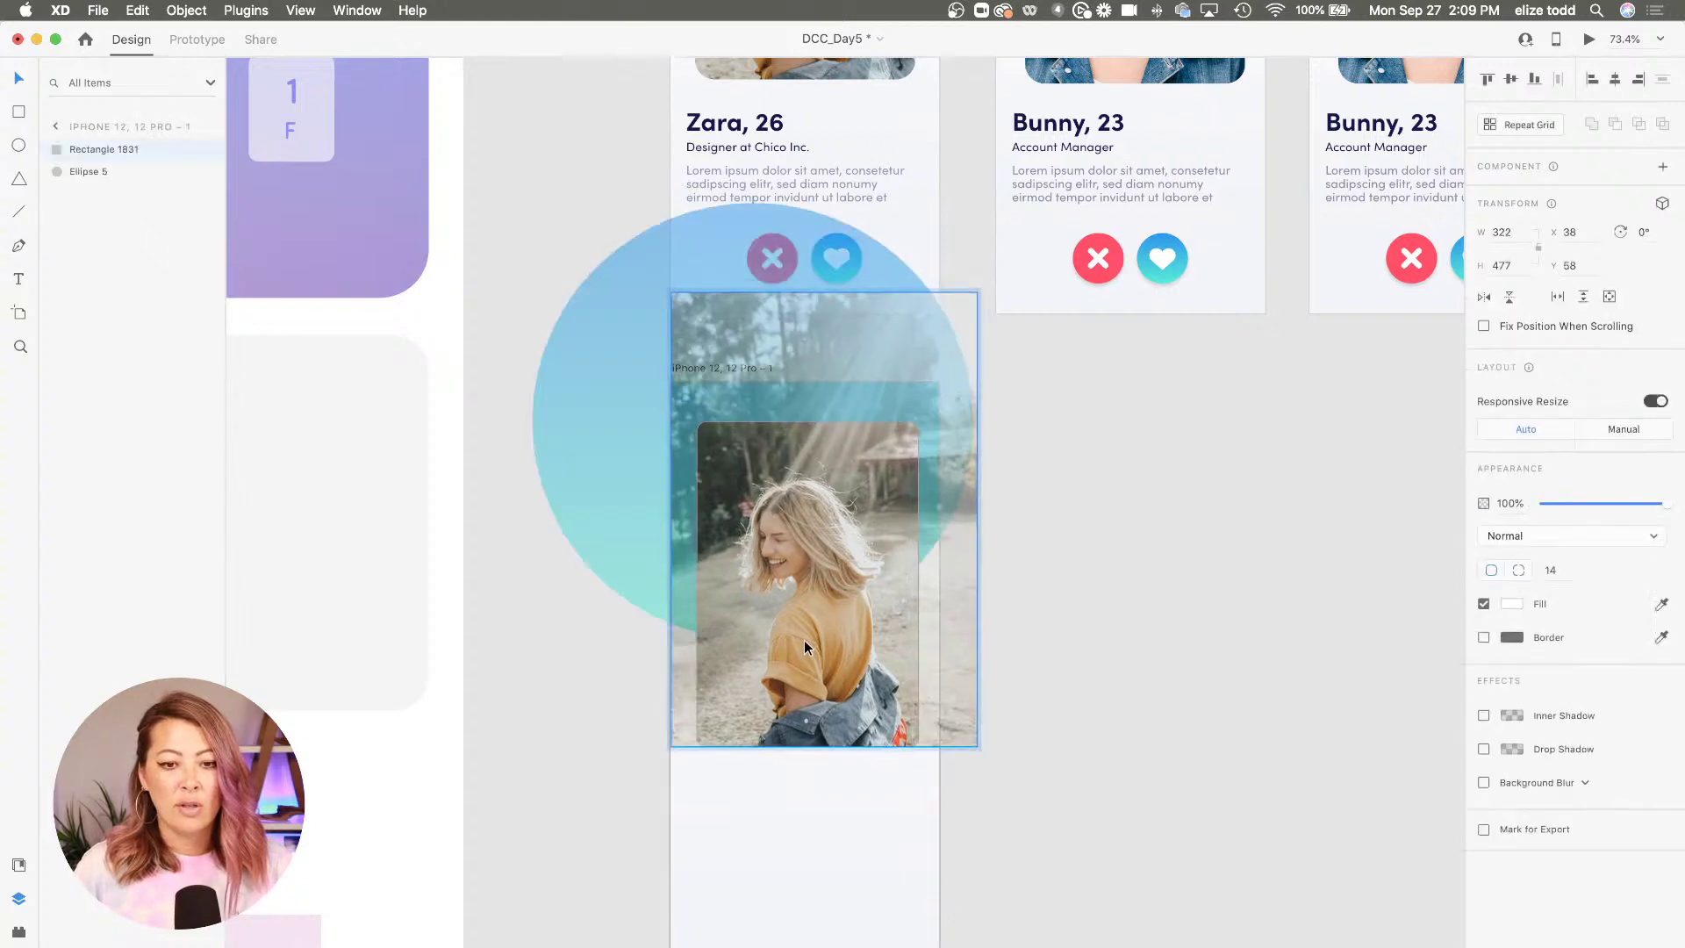
click(1047, 639)
scroll(811, 586, up, 1)
drag(811, 586, 805, 579)
scroll(807, 580, down, 2)
click(936, 586)
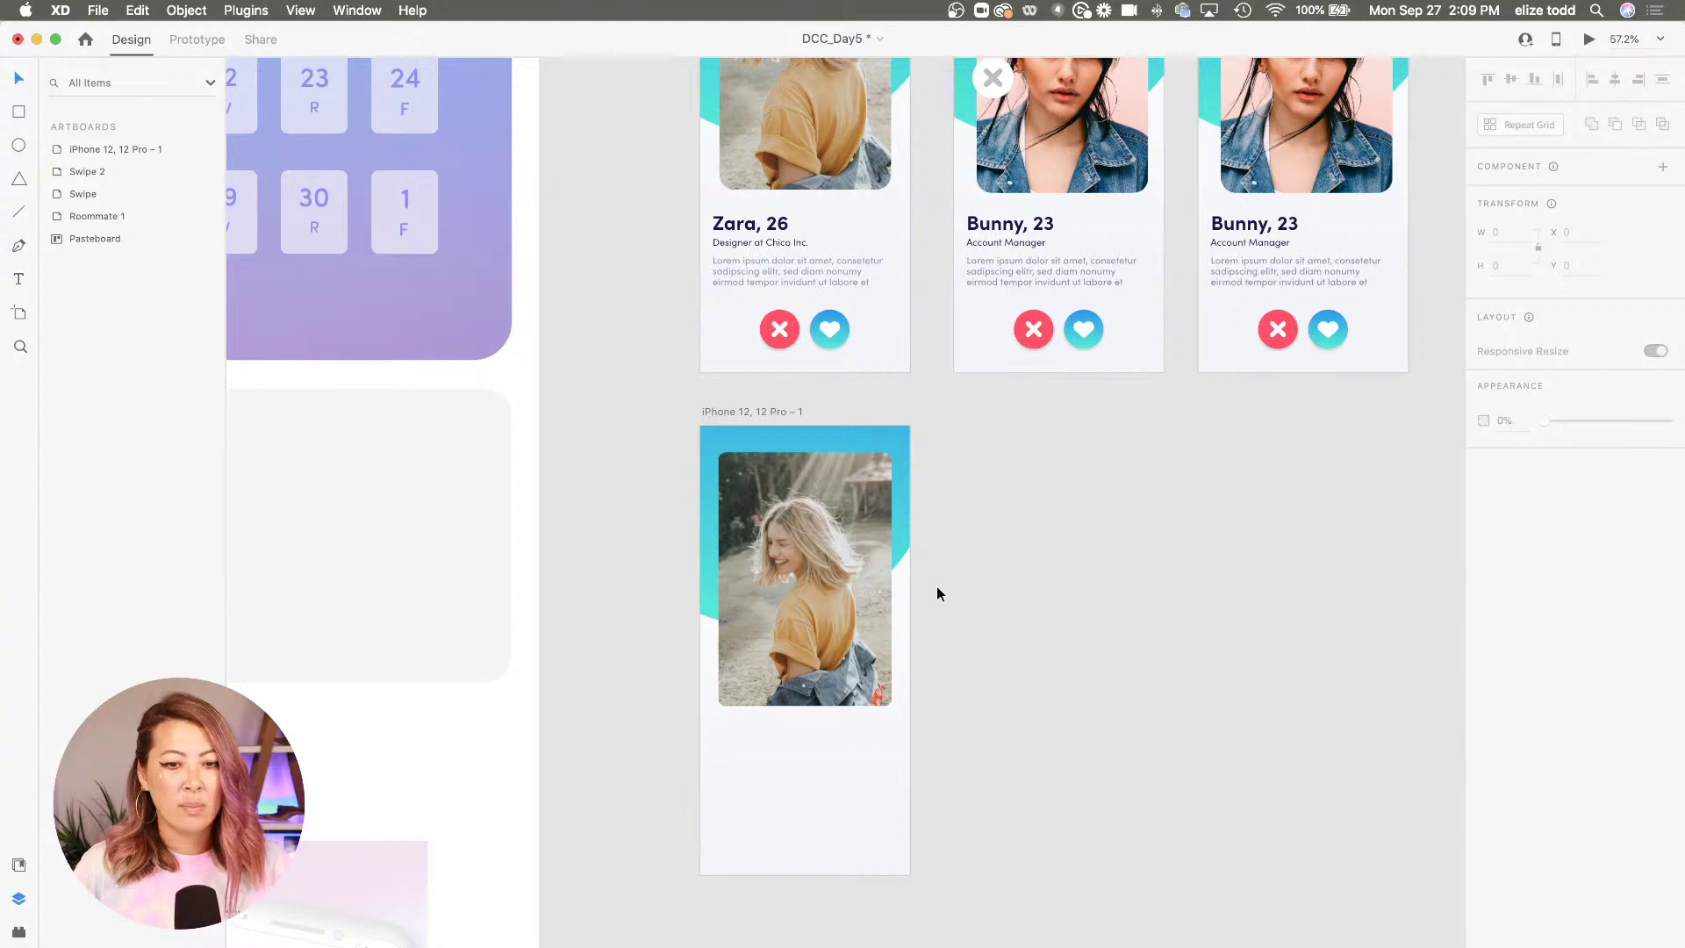
Try lowering the gradient circle and enlarging it to about 913 by 1002 to cover most of the artboard
scroll(914, 488, down, 2)
click(915, 602)
drag(915, 603, 919, 527)
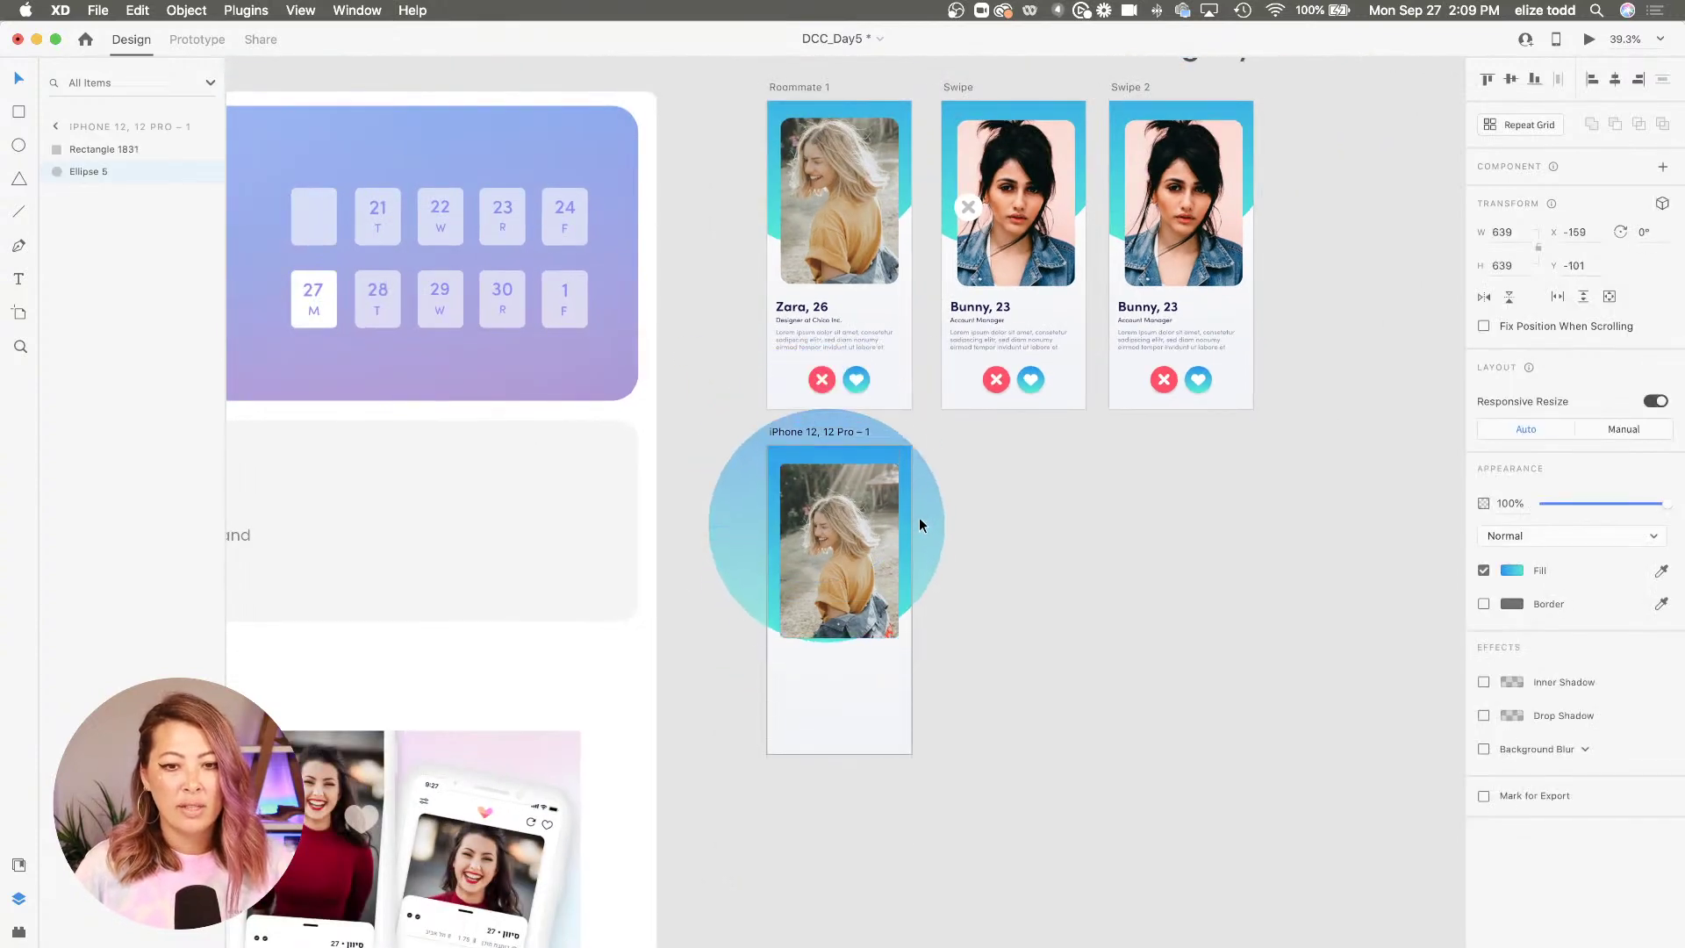
drag(944, 642, 1046, 774)
right_click(926, 699)
click(926, 700)
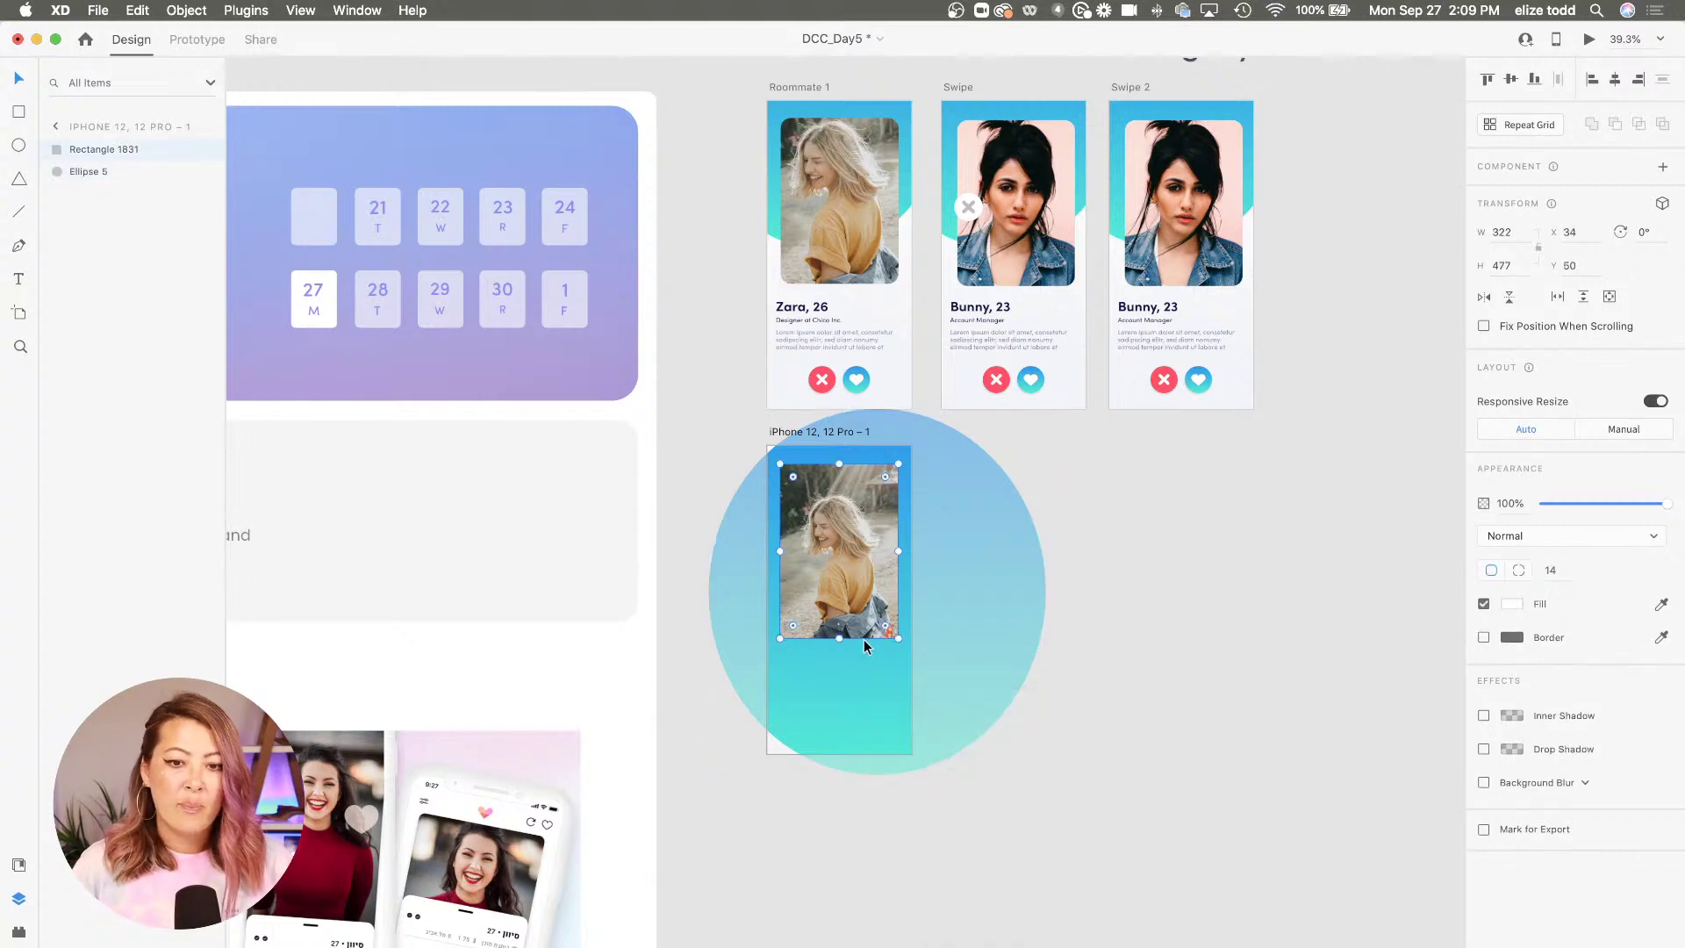
drag(946, 683, 922, 688)
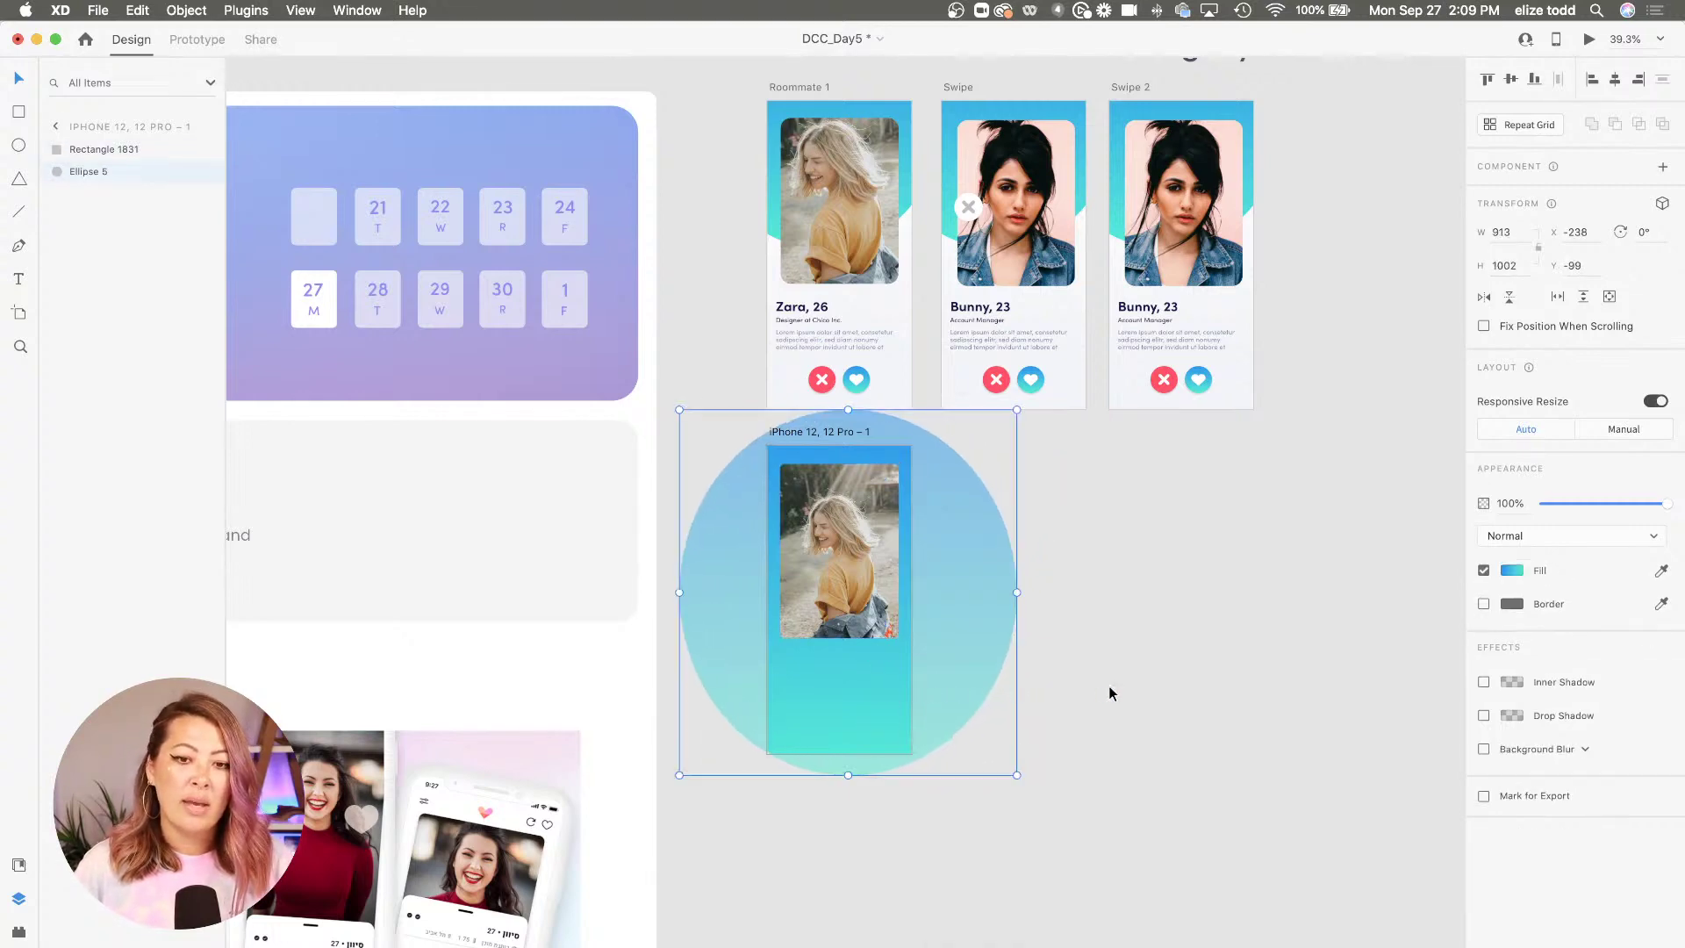
key(Delete)
scroll(914, 609, up, 5)
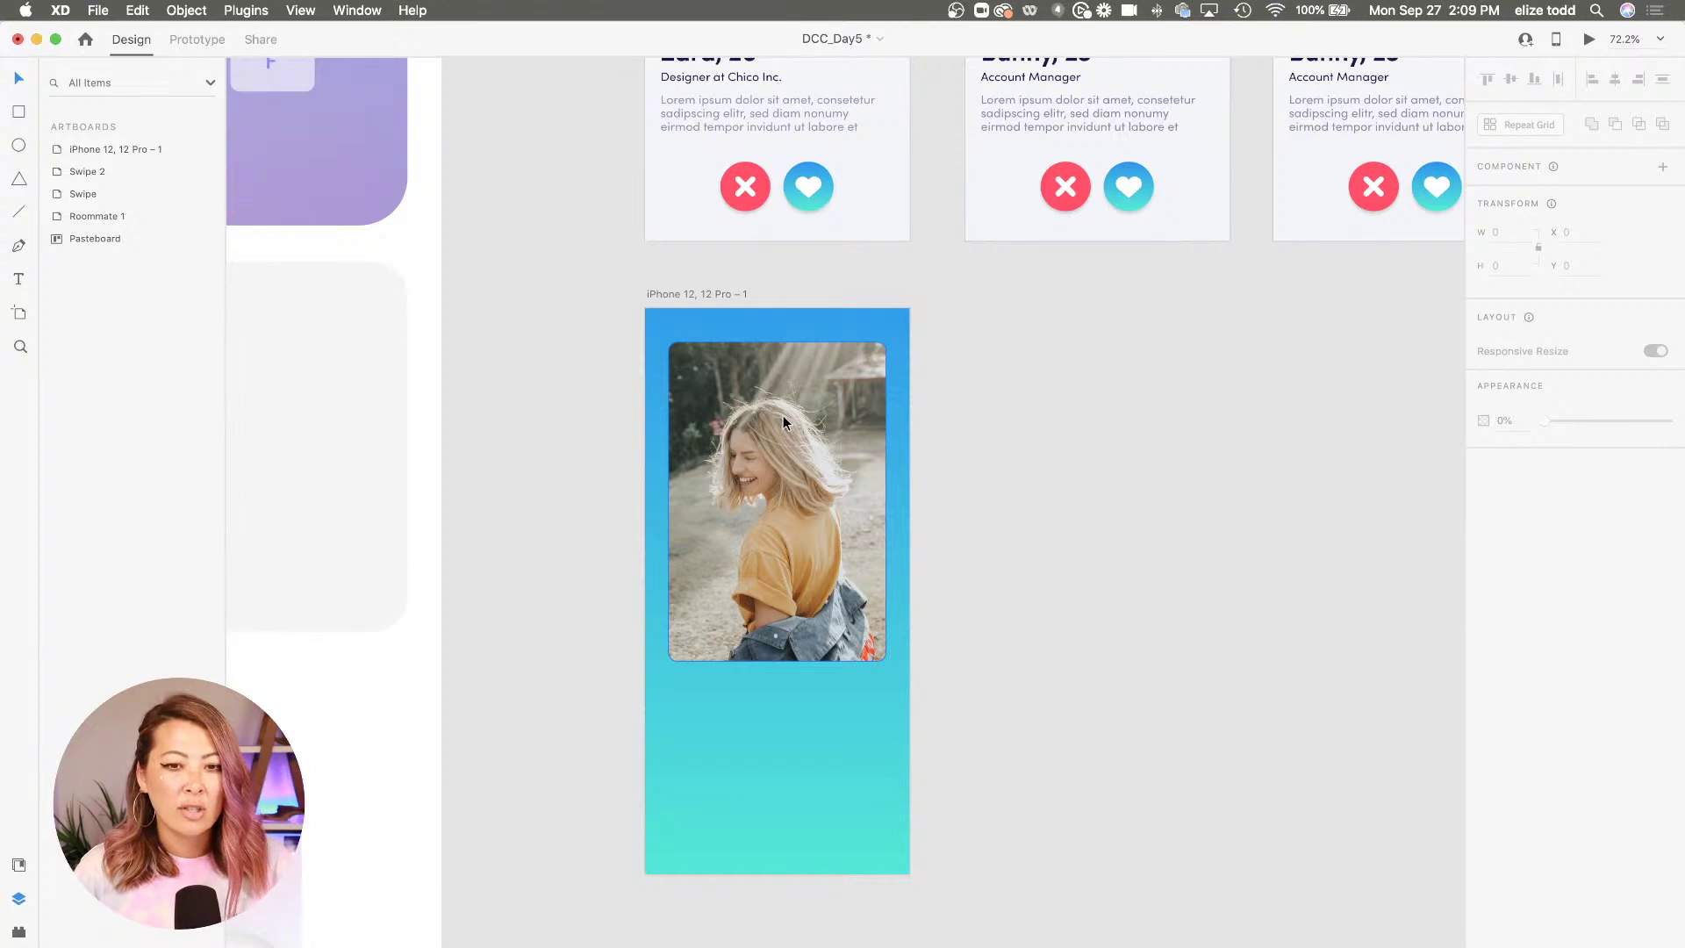
Undo the gradient circle's enlargement and moves
key(super+z)
key(super+z)
key(super+z)
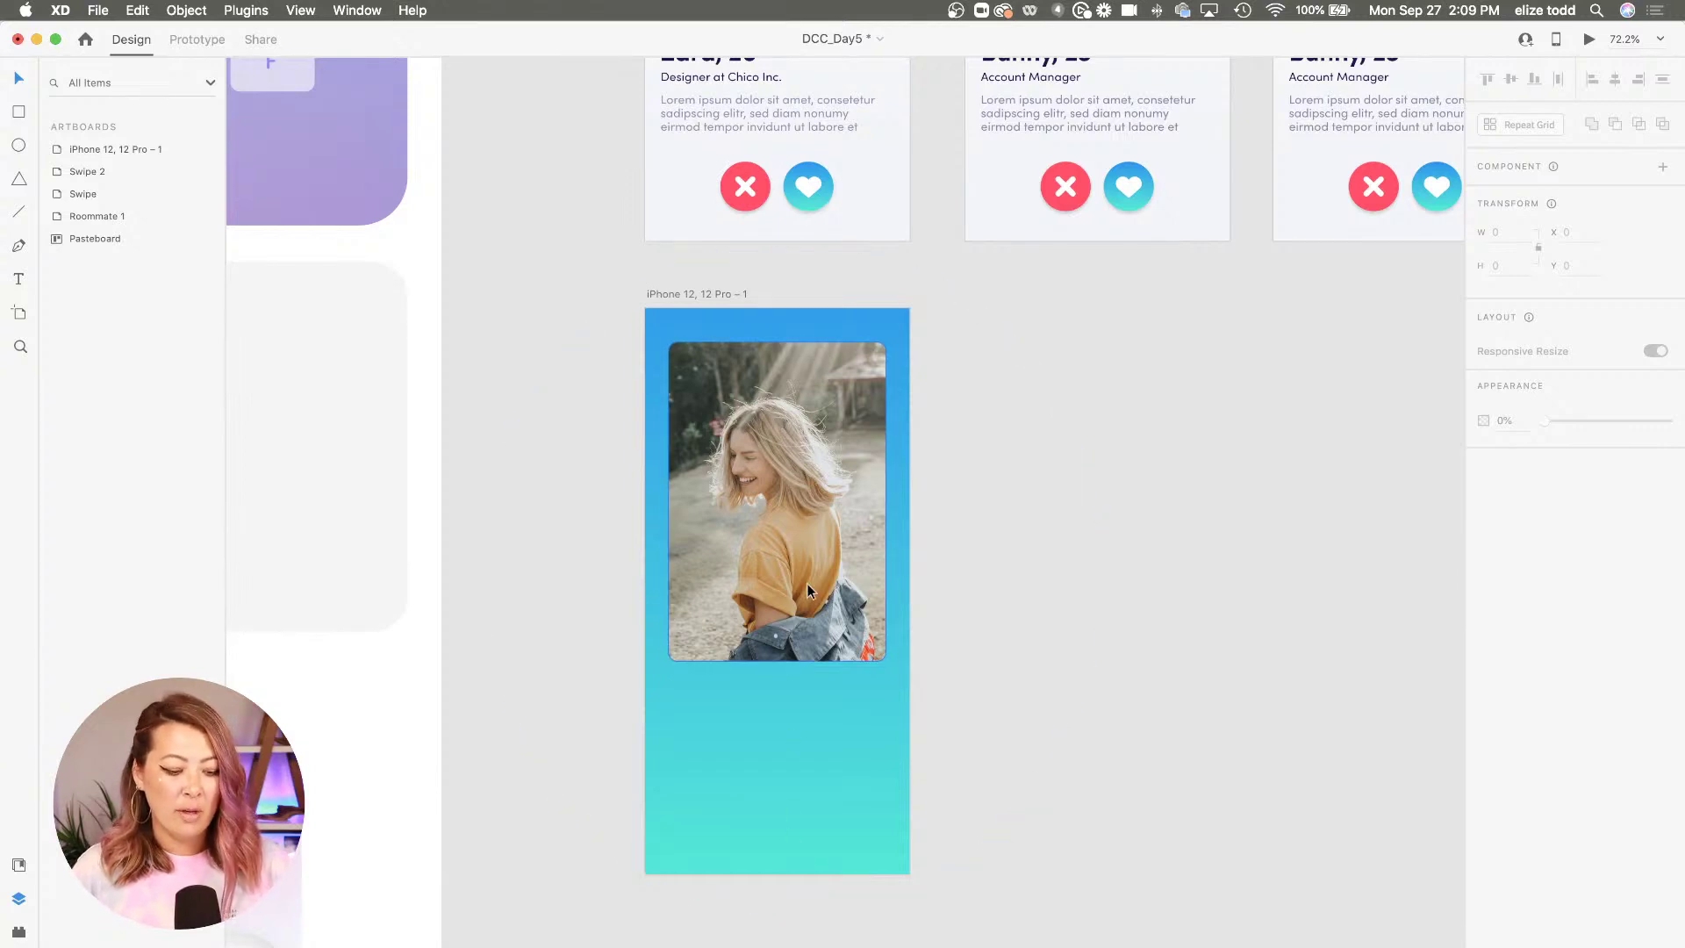
key(super+z)
key(super+z)
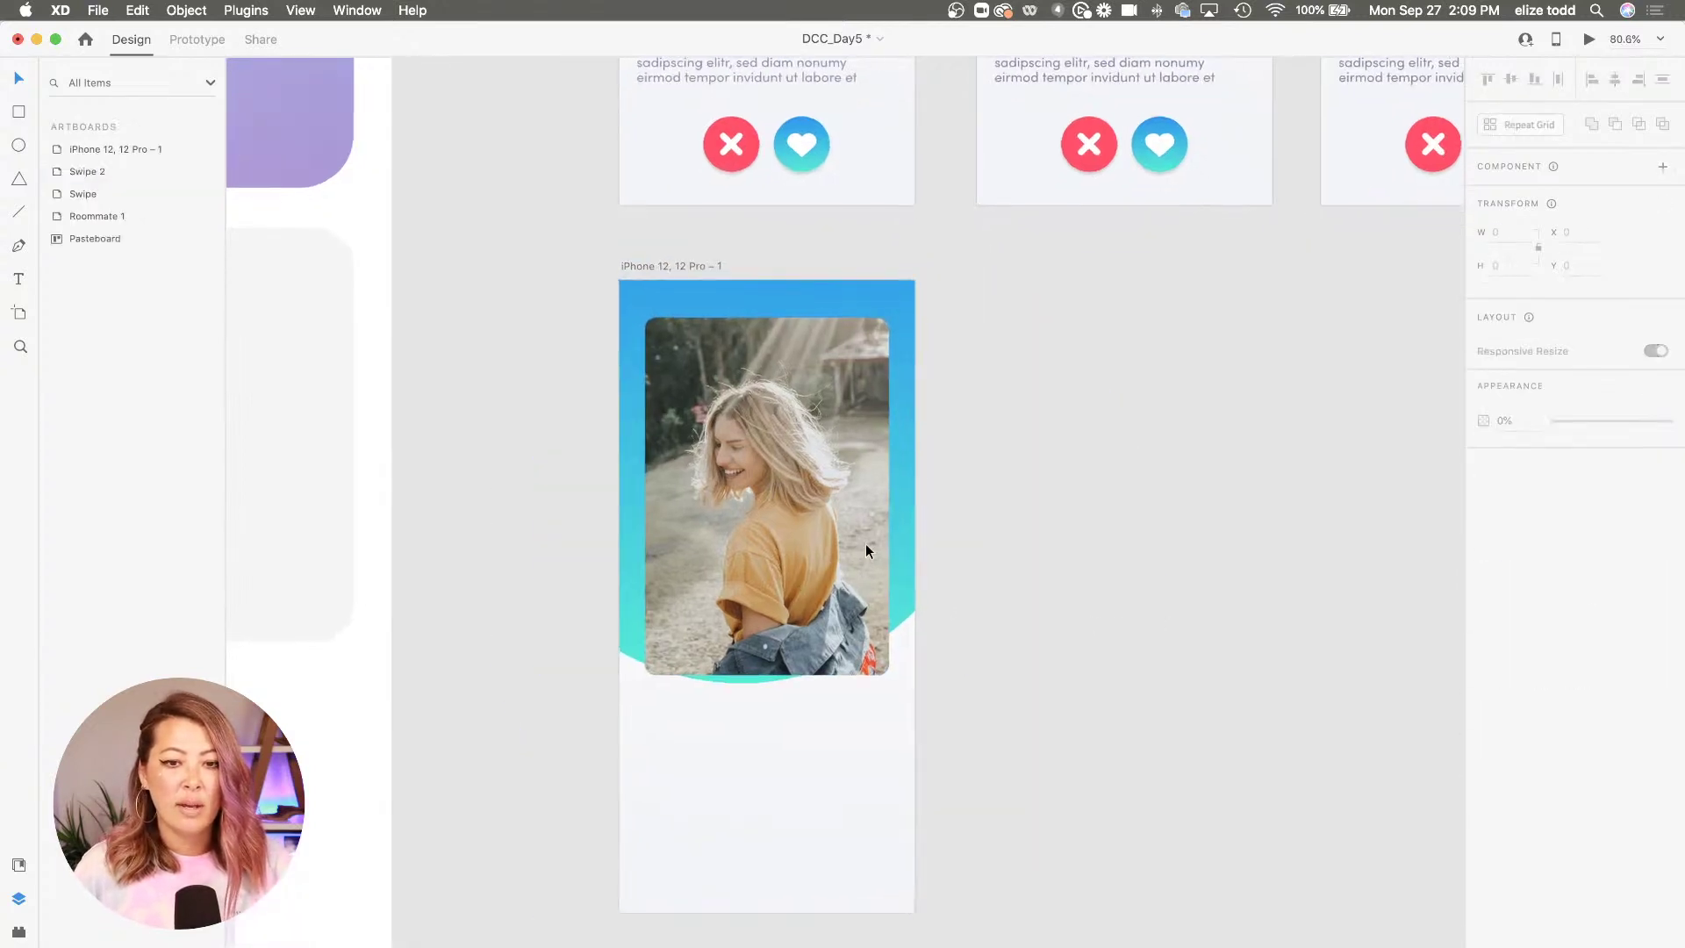
scroll(865, 544, down, 3)
click(969, 523)
scroll(819, 655, down, 2)
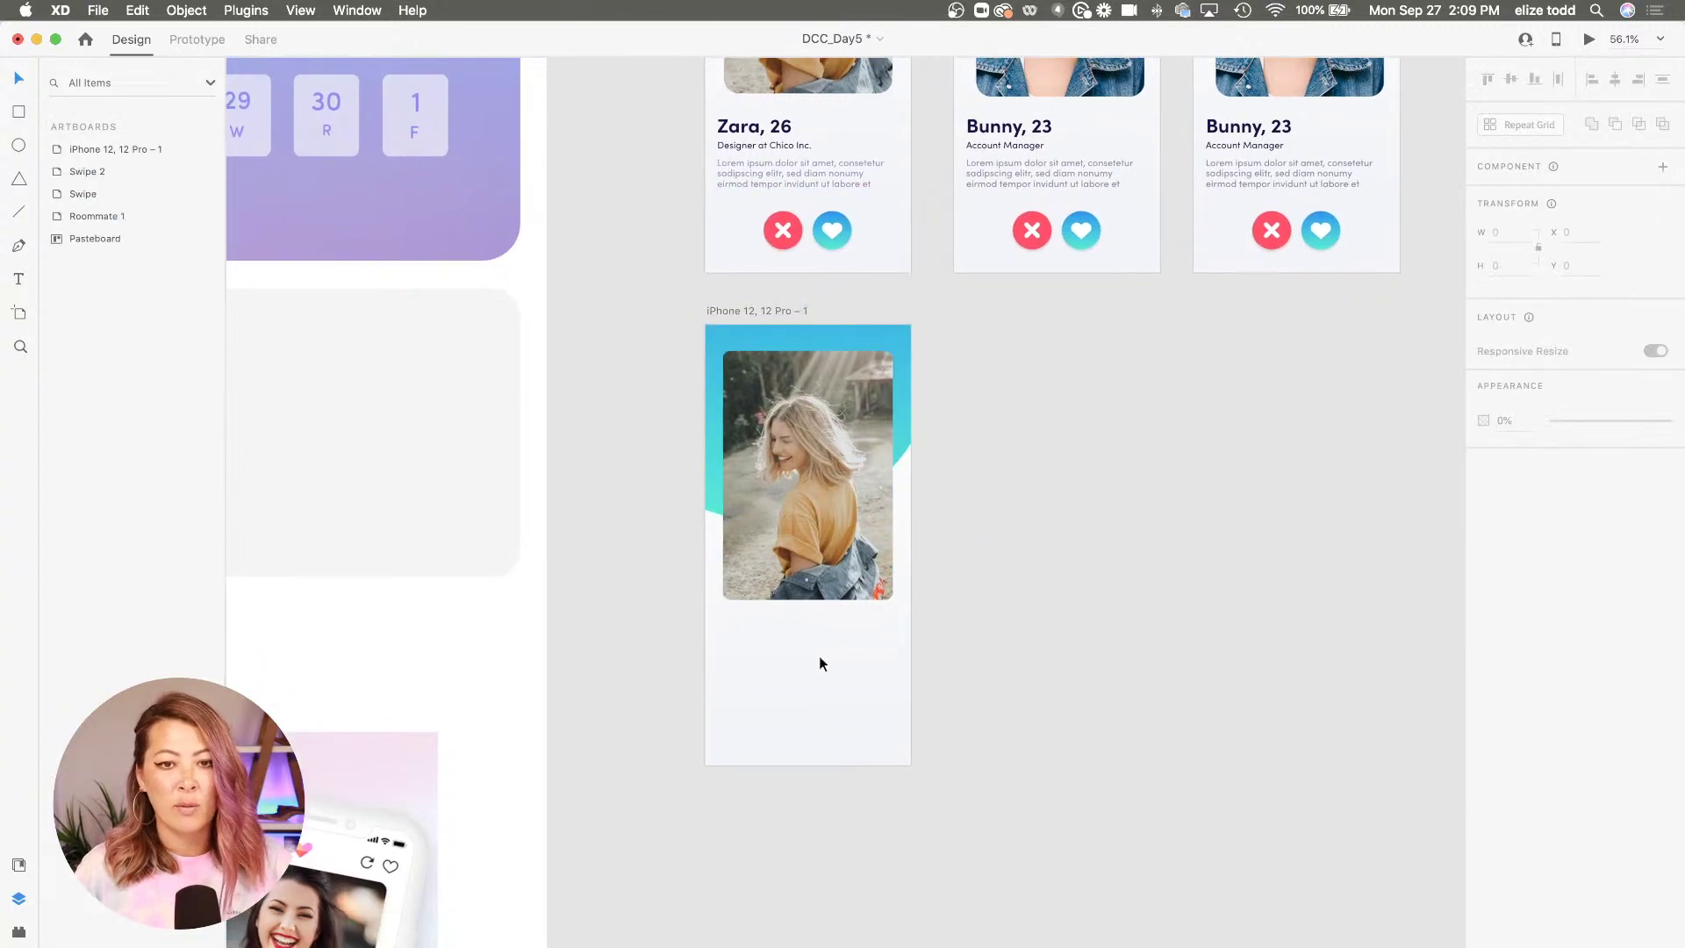
scroll(840, 488, up, 3)
scroll(840, 488, up, 2)
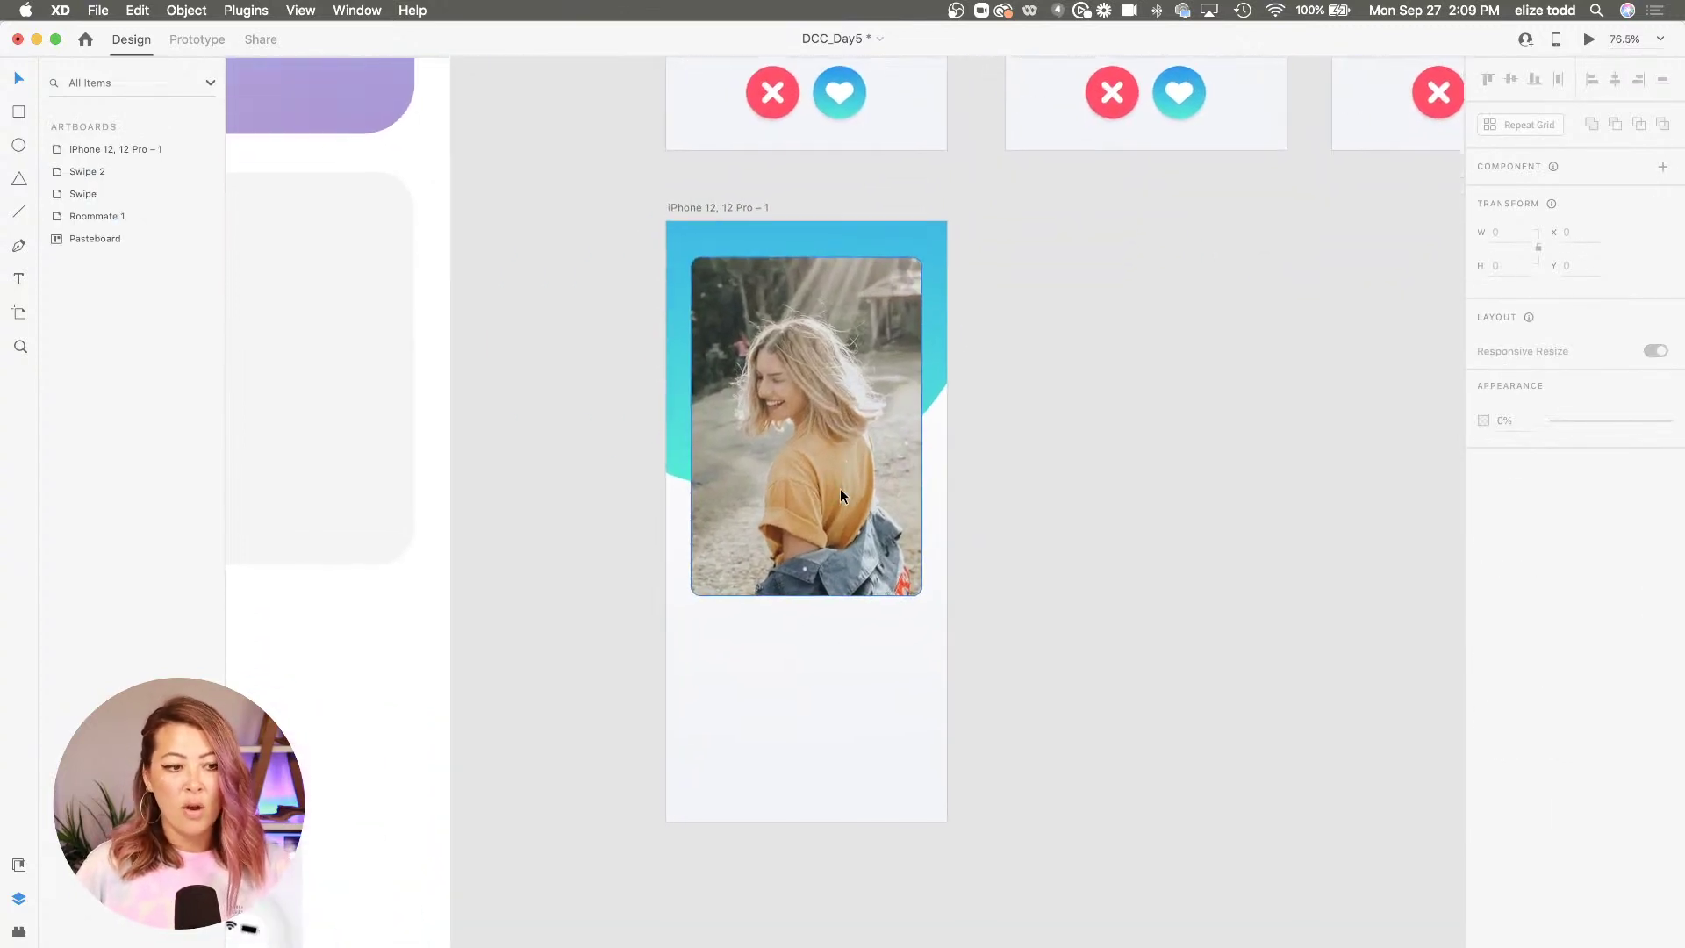
Copy the name, job title and description texts from the Roommate 1 artboard to below the photo on the new artboard
scroll(743, 156, up, 3)
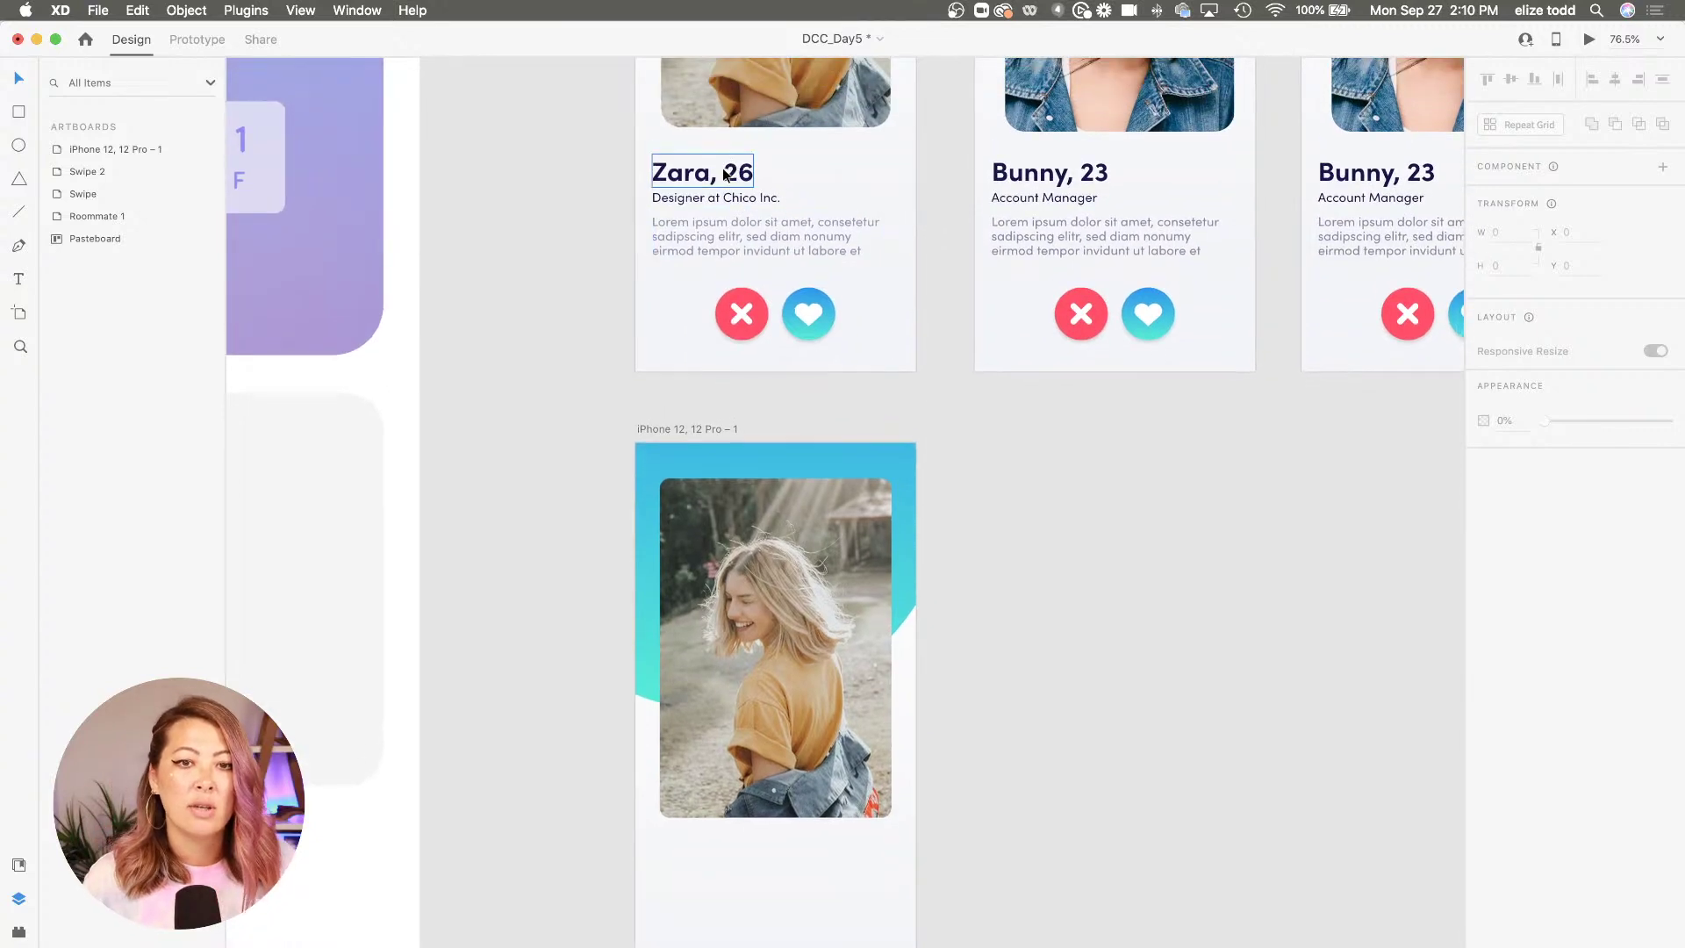
click(736, 172)
shift+click(724, 198)
shift+click(725, 248)
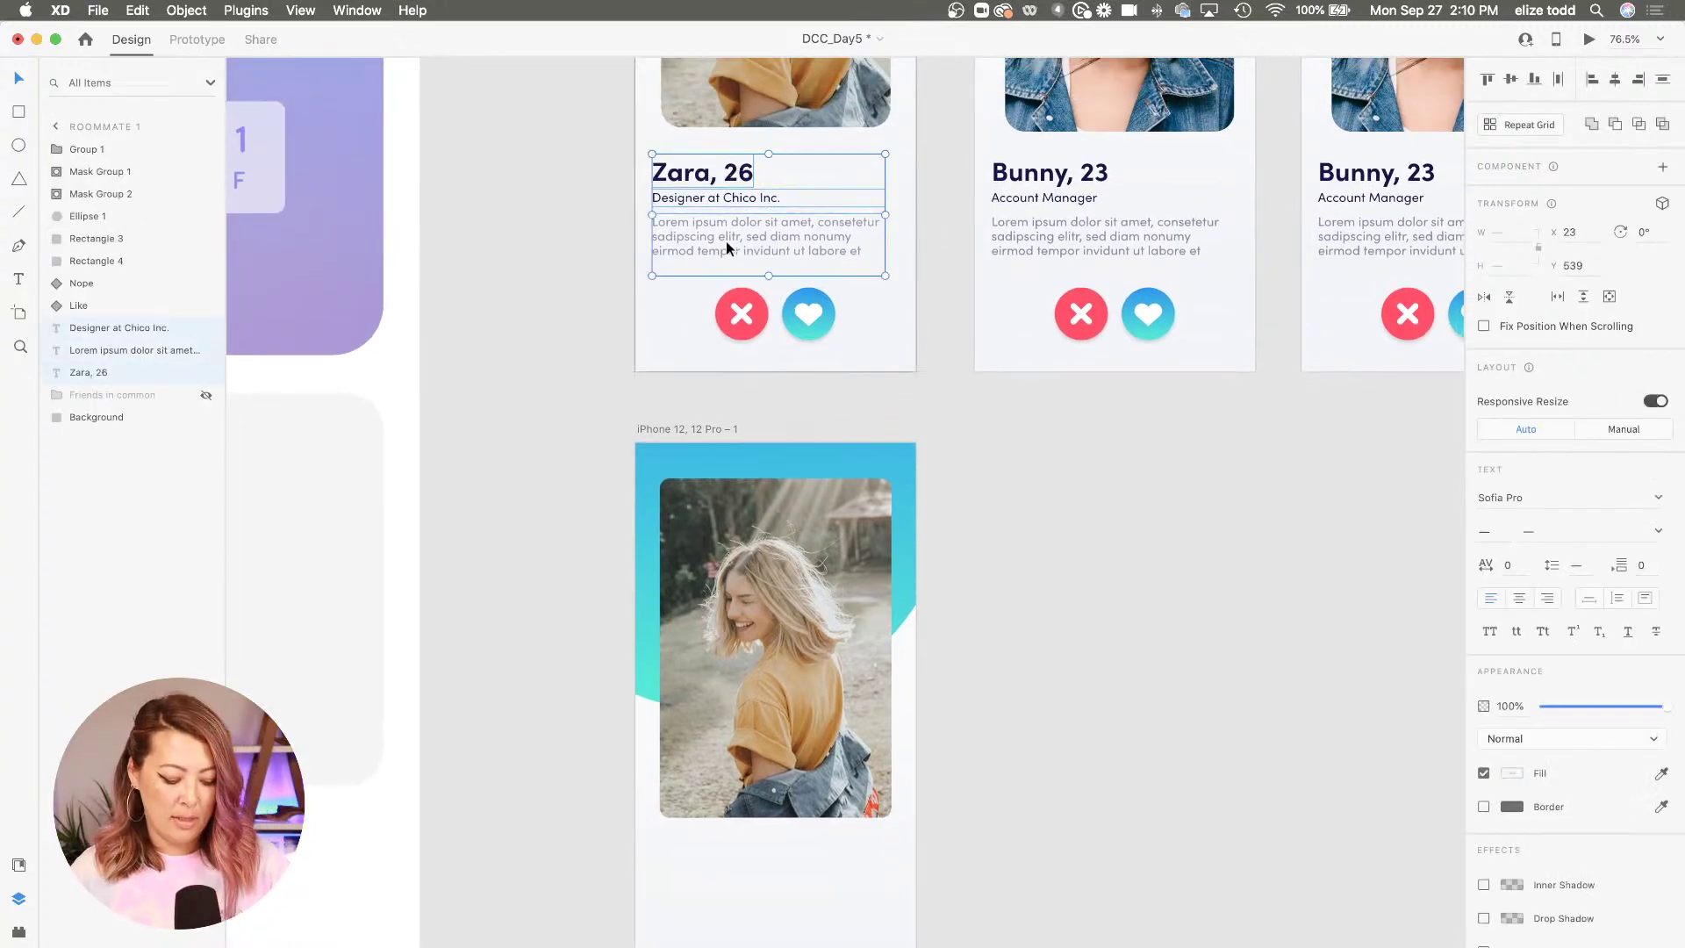
scroll(793, 529, down, 8)
click(721, 562)
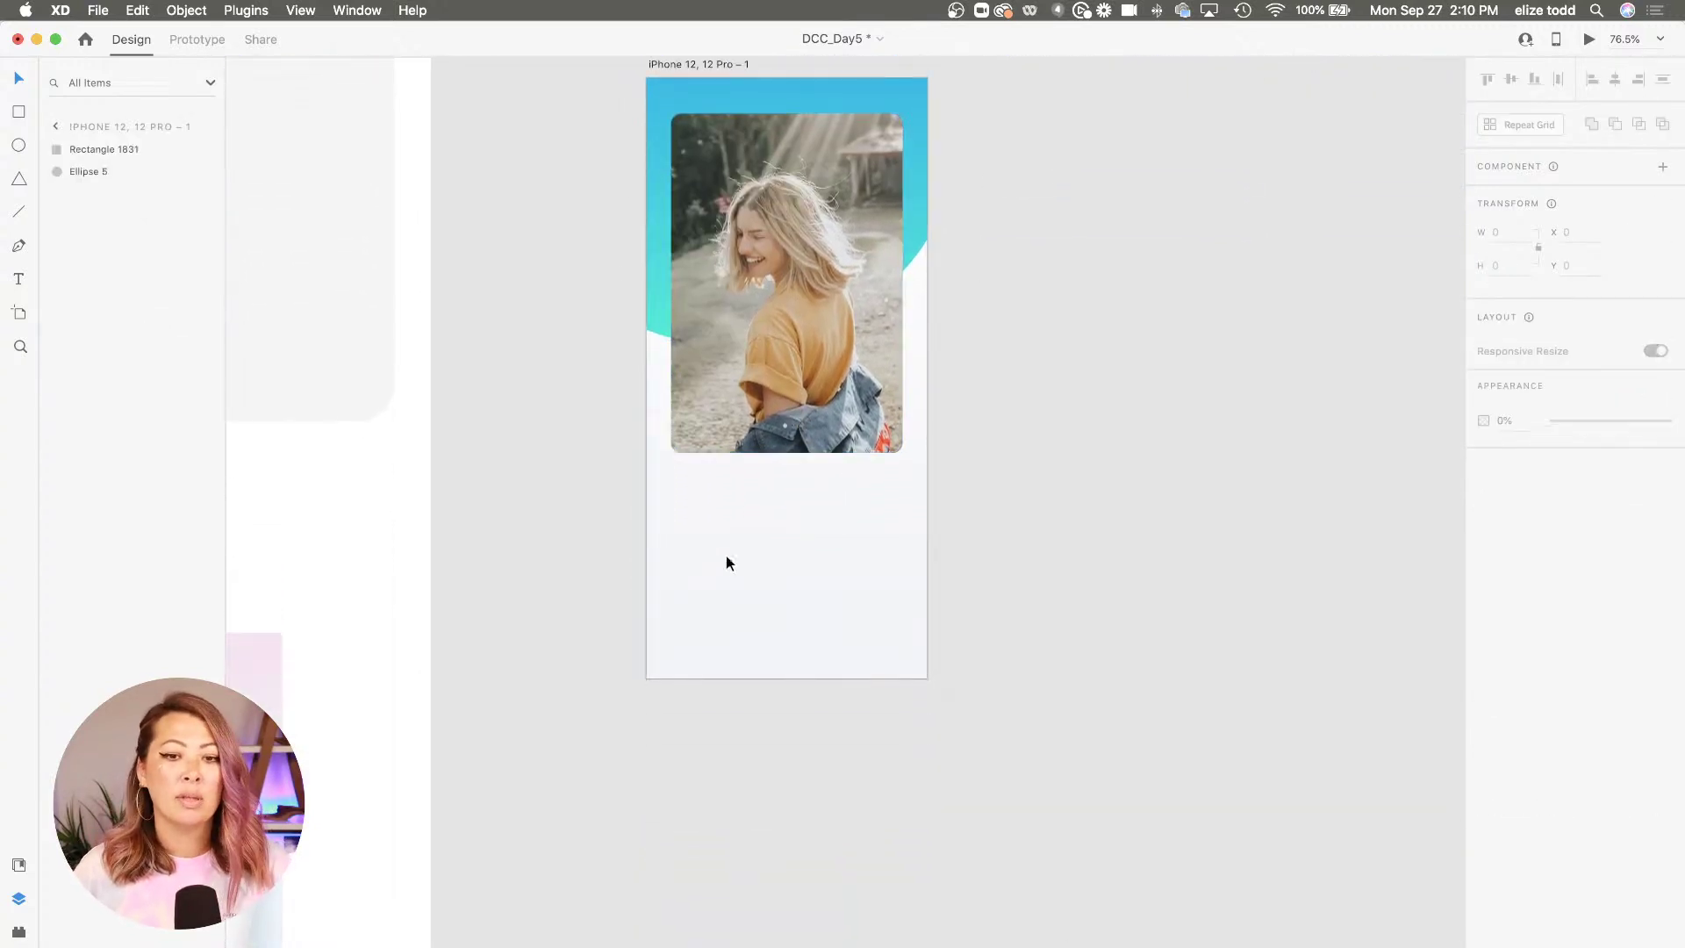
key(super+v)
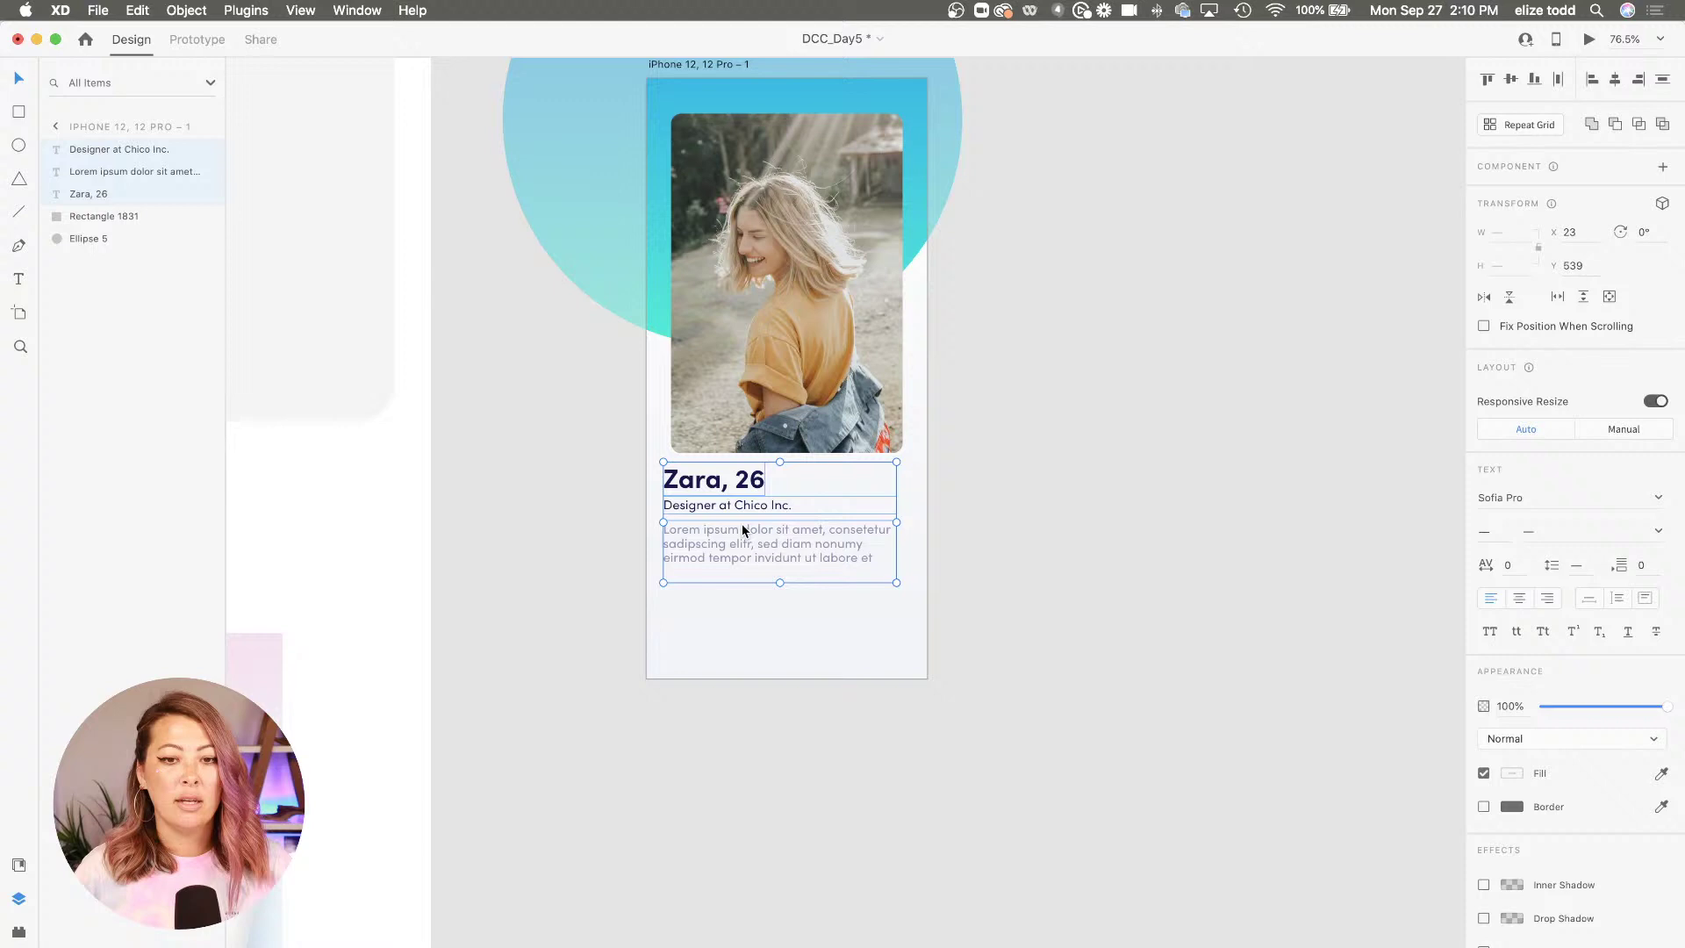
click(941, 651)
Delete the copied name-and-age heading below the photo on the new artboard
scroll(767, 475, up, 3)
click(746, 481)
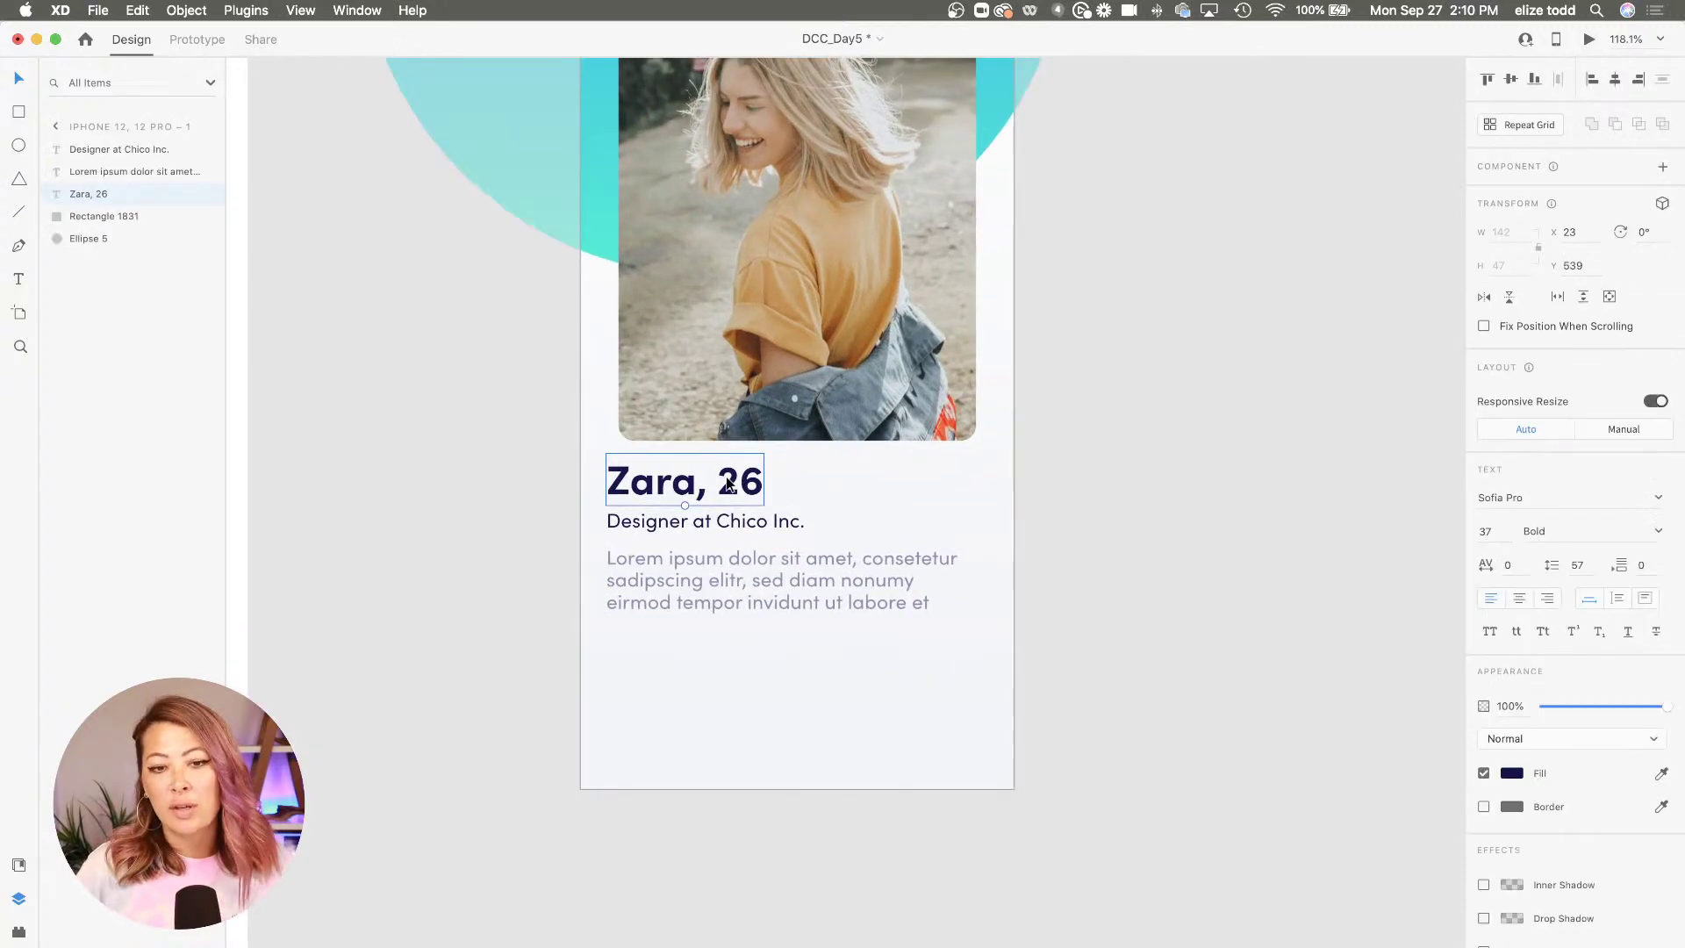
key(Delete)
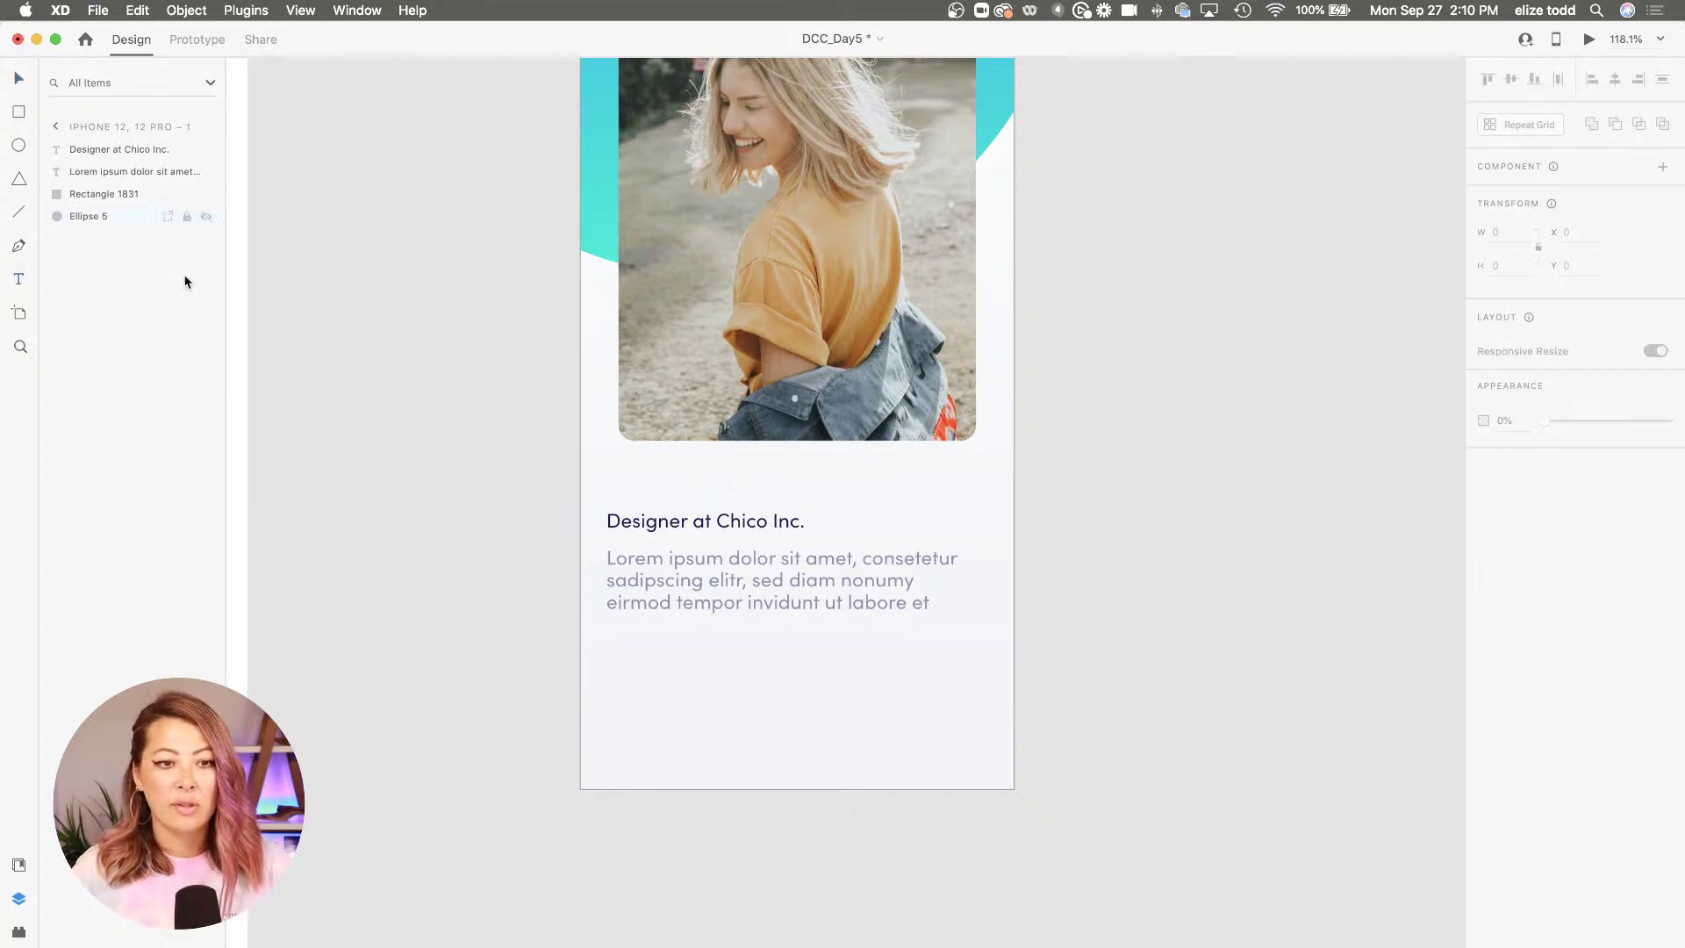
Add a single-line placeholder text above the job title that runs past the artboard's edge
click(19, 293)
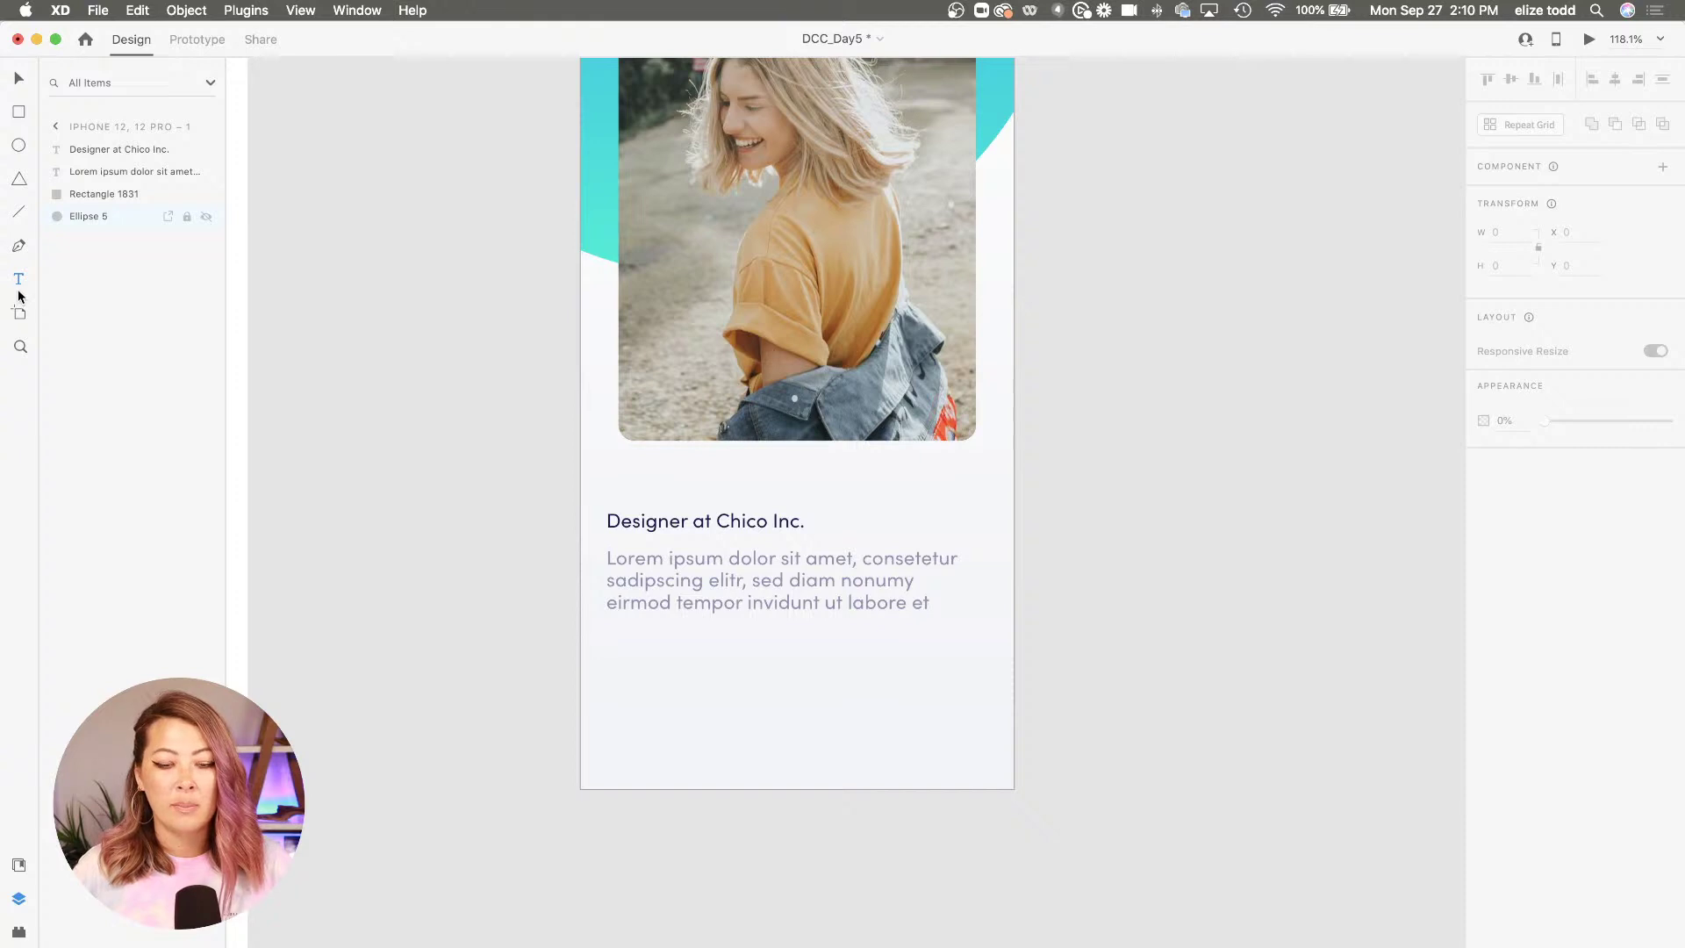
click(608, 479)
text(efesfse)
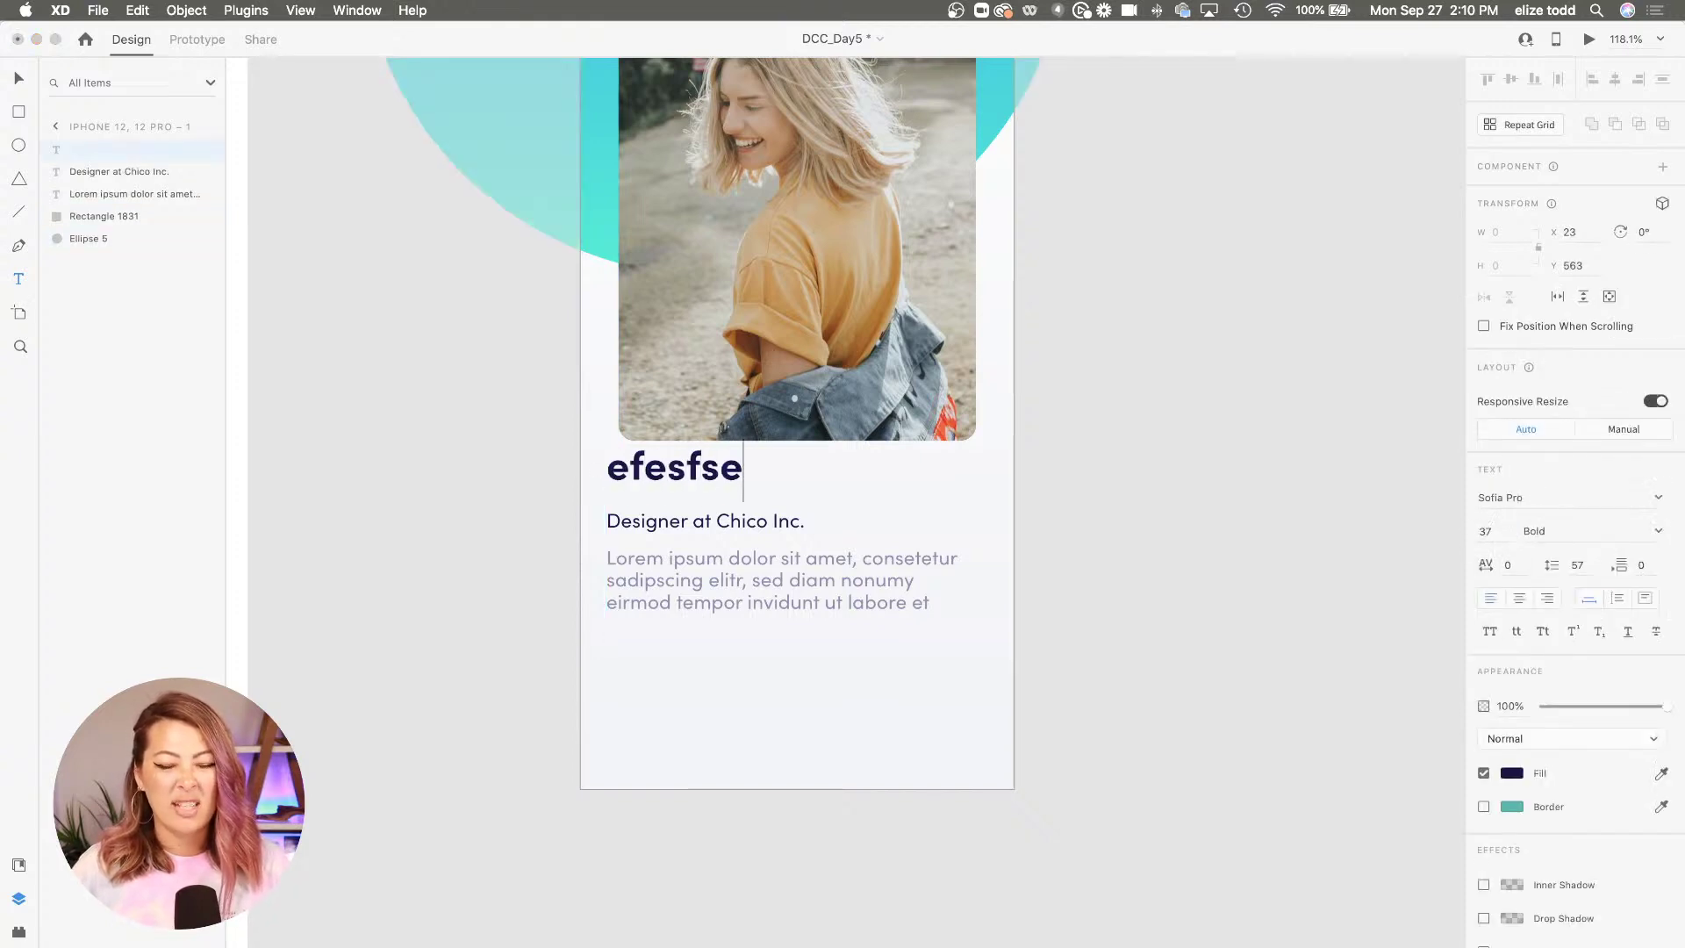
text(fsdfsdfsdfcsf)
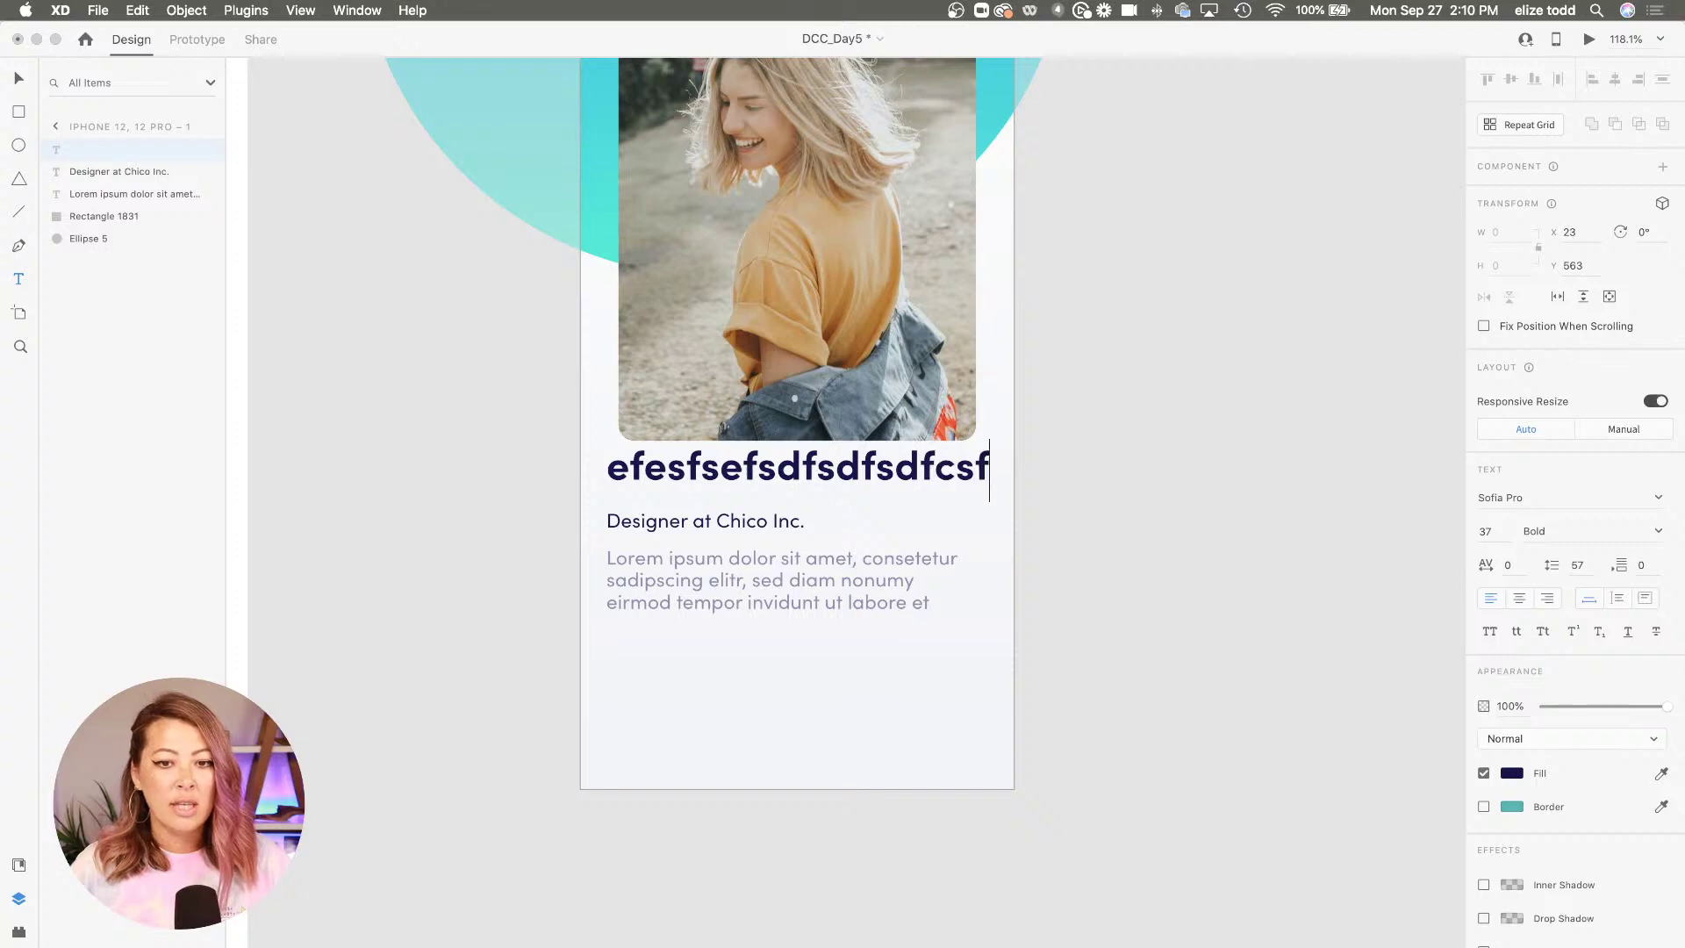
text(esfsefcsfsv)
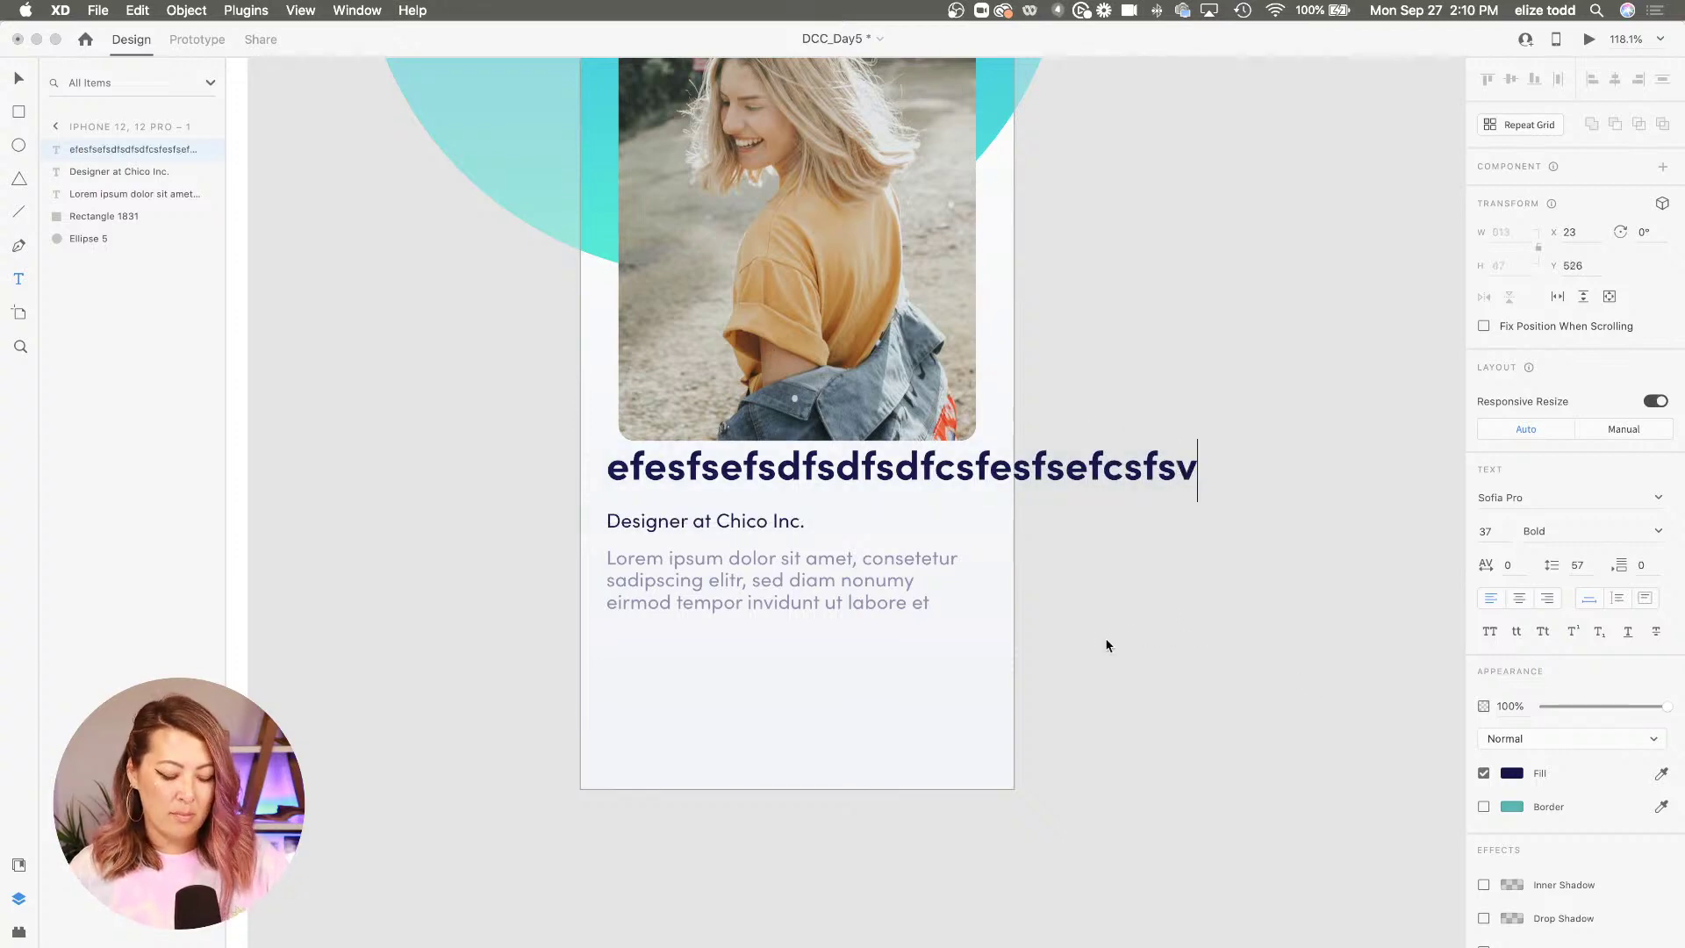
key(Escape)
scroll(1106, 645, down, 3)
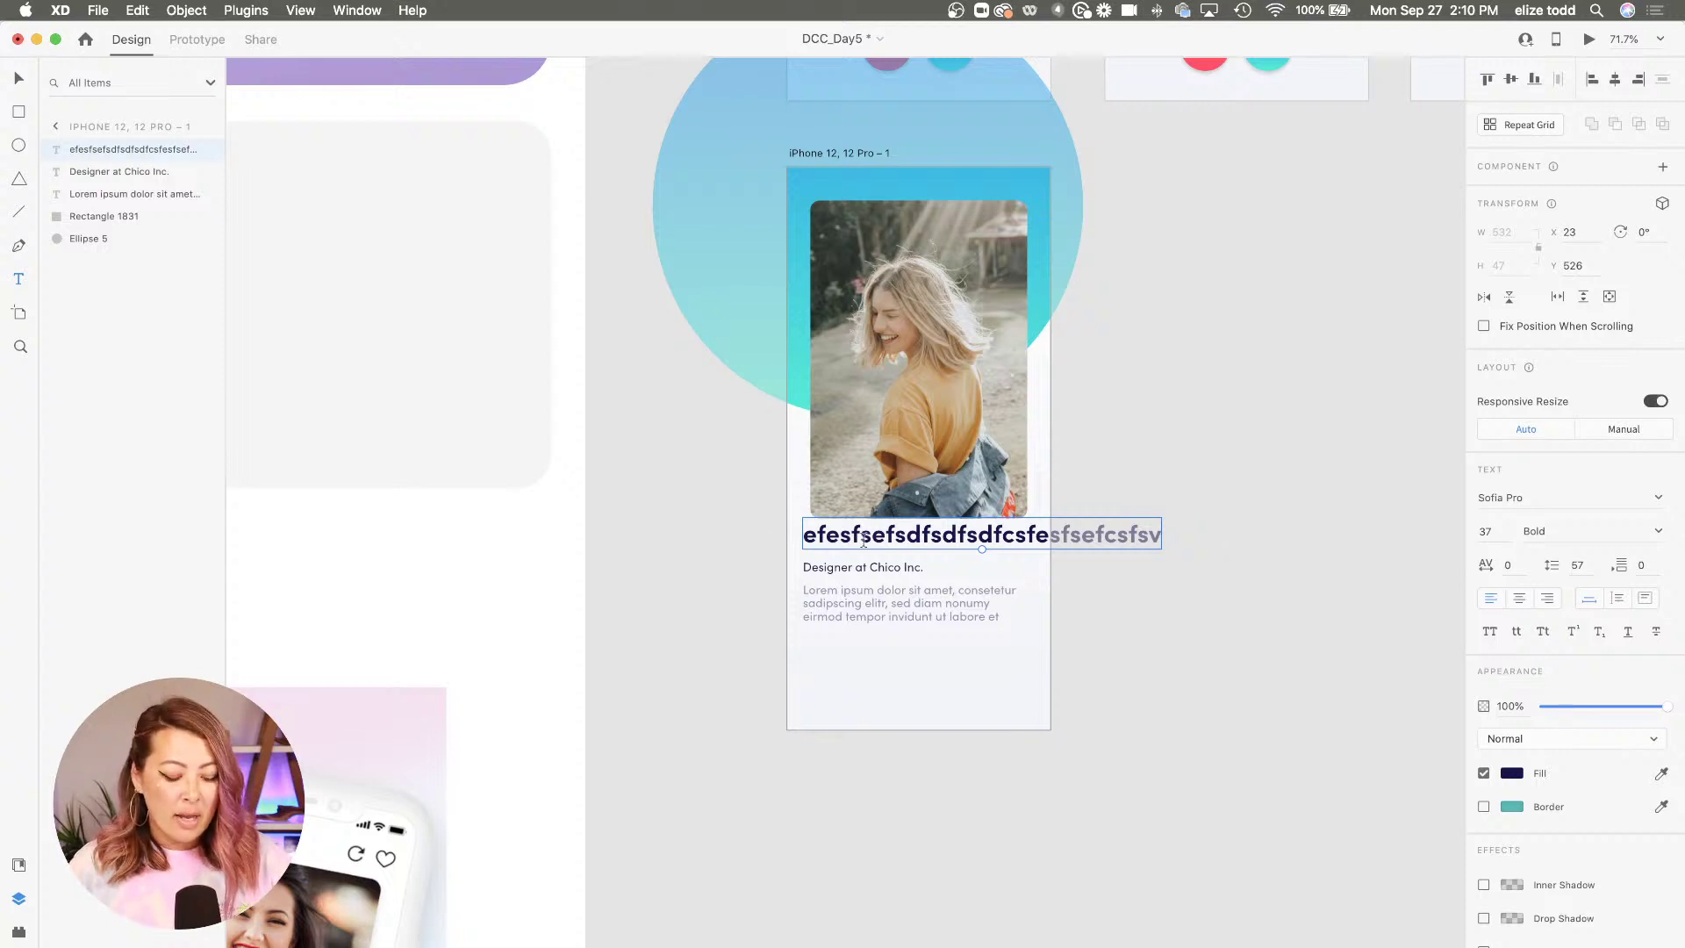
Delete the overlong placeholder text between the photo and the job title
click(1237, 562)
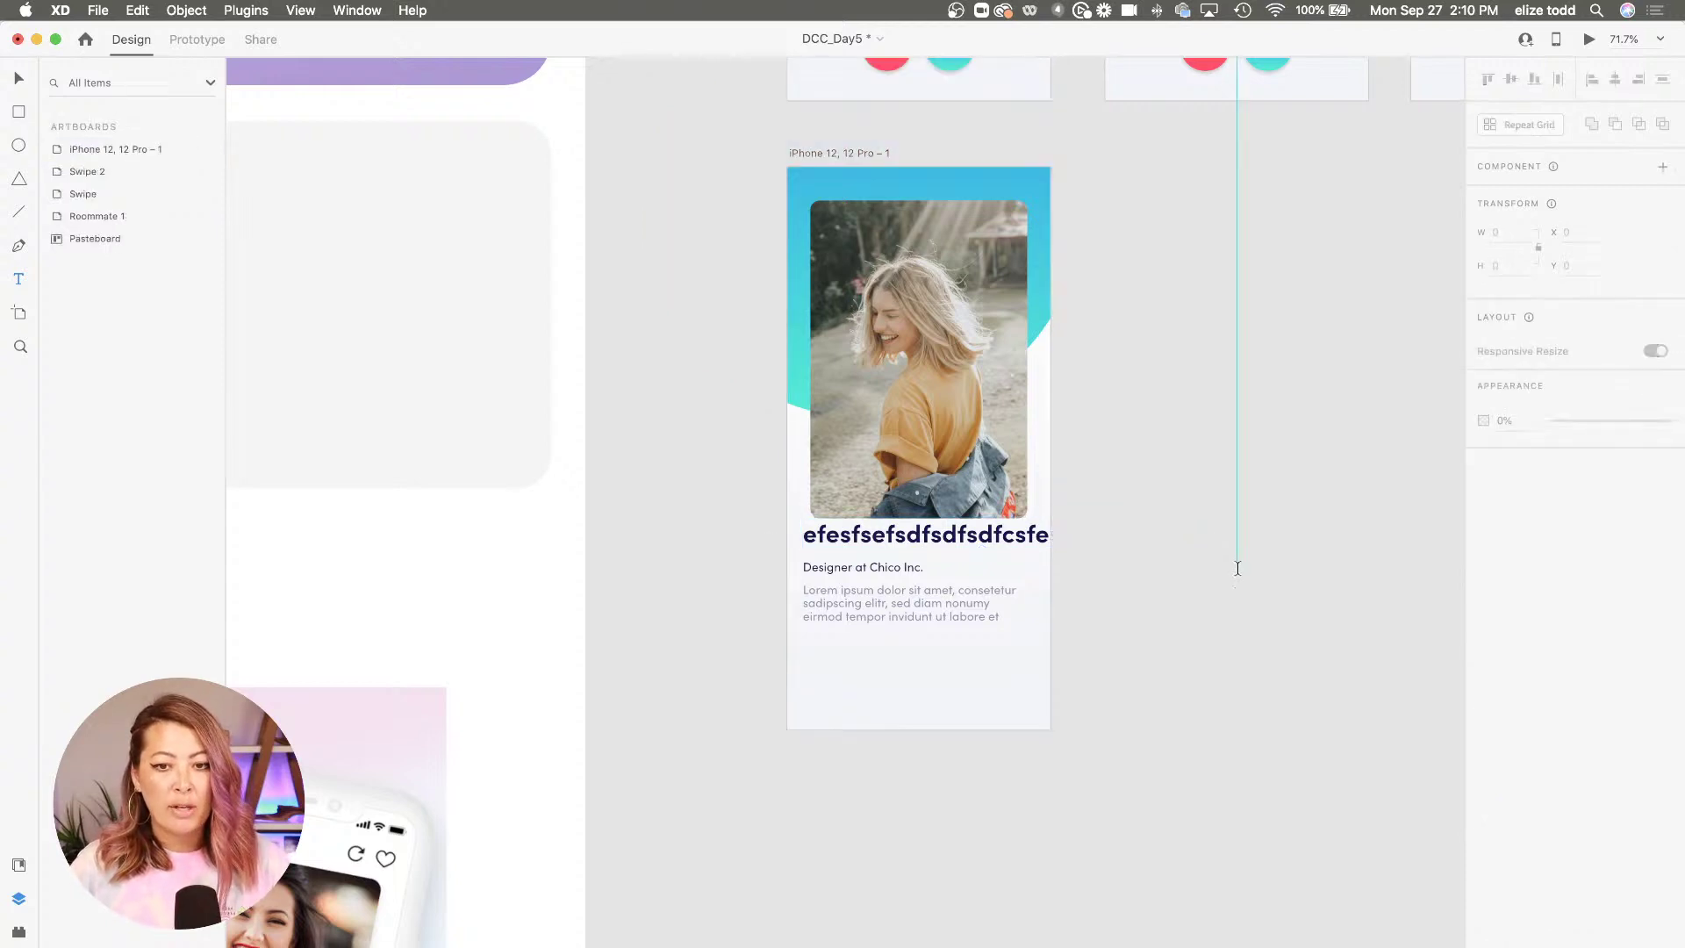
click(1052, 607)
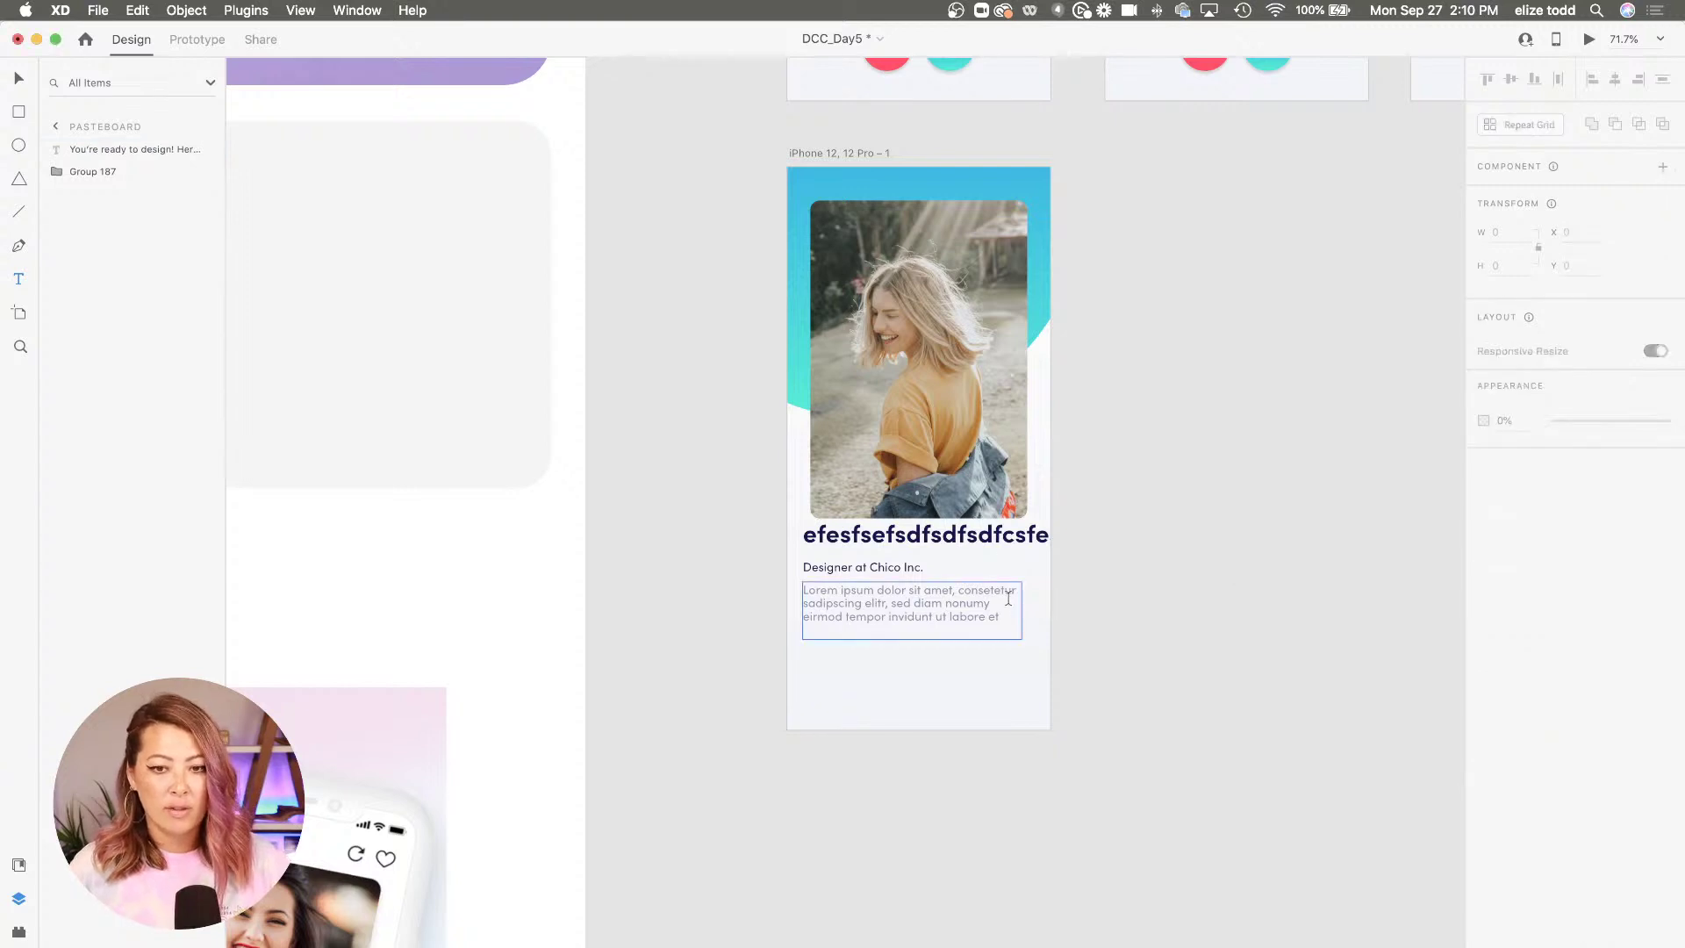
click(892, 540)
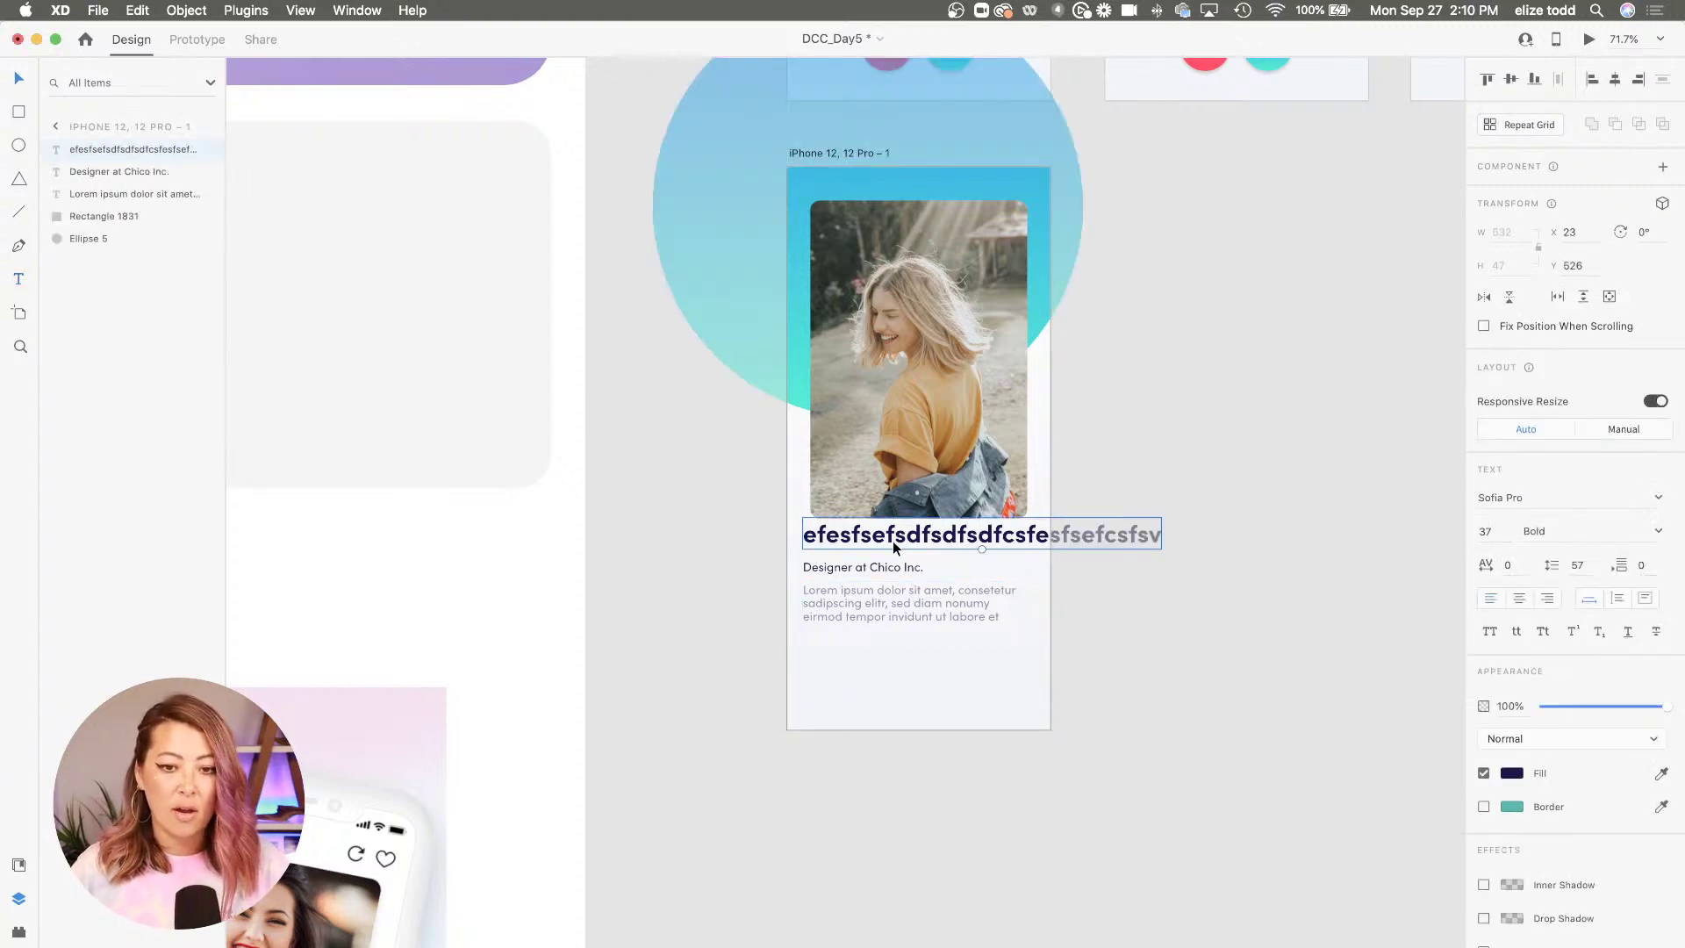
key(Delete)
Add a text box about 333 wide between the photo and job title, containing the roommate's first name and the age 26
scroll(892, 548, up, 3)
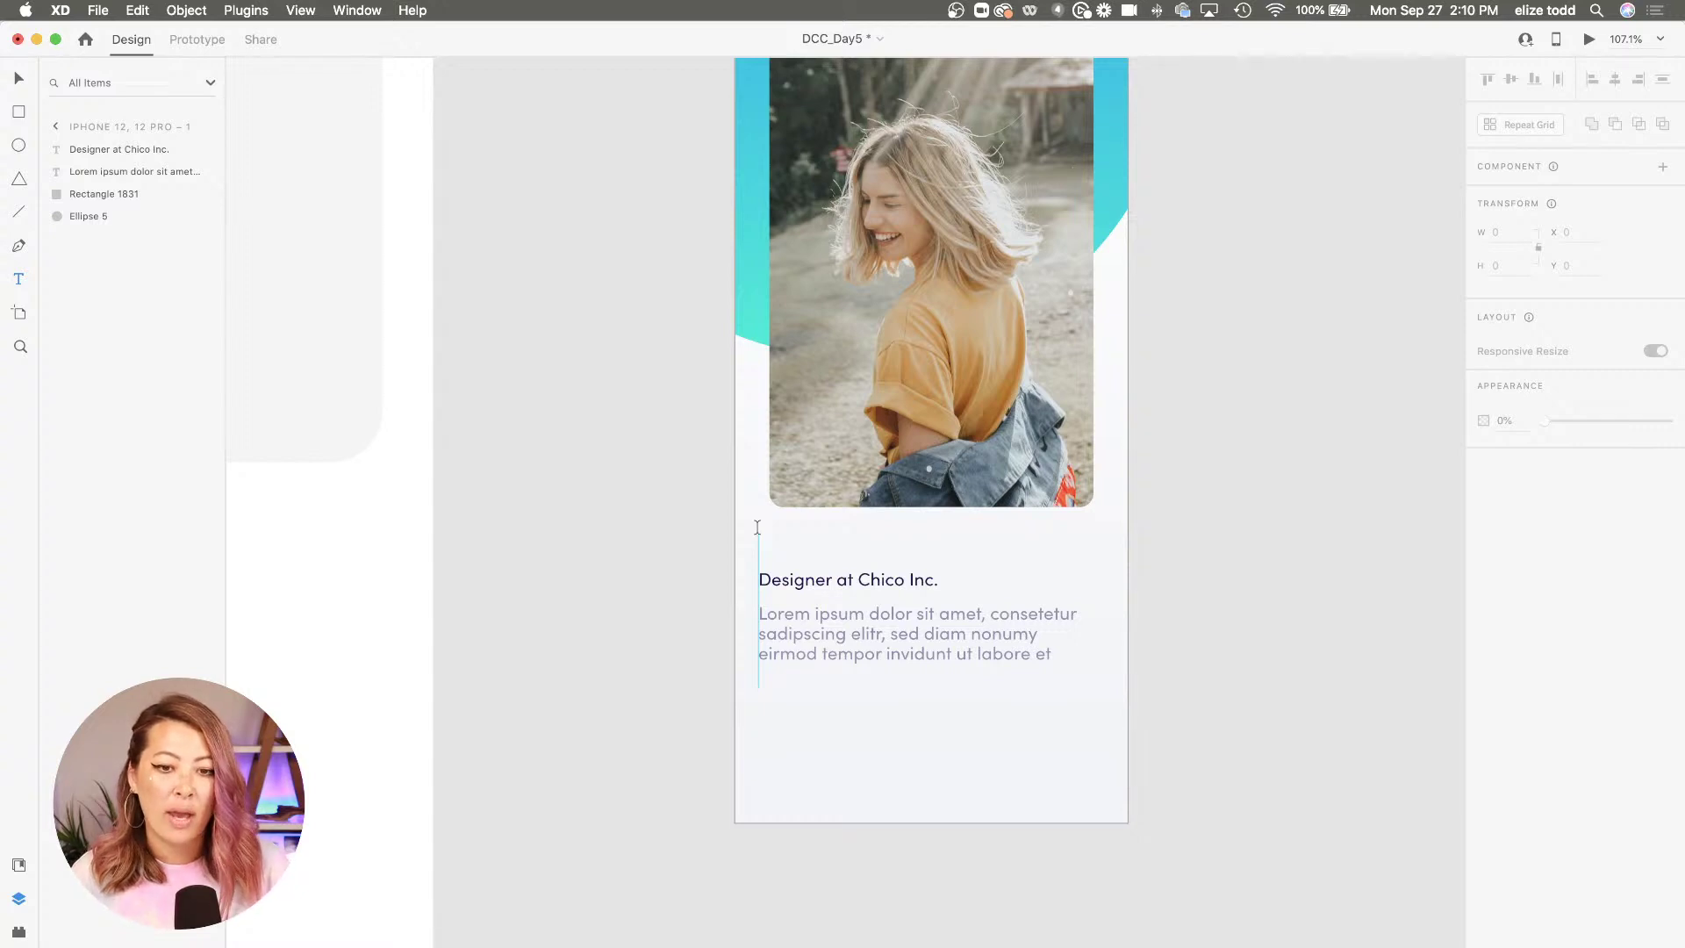
drag(758, 528, 1093, 570)
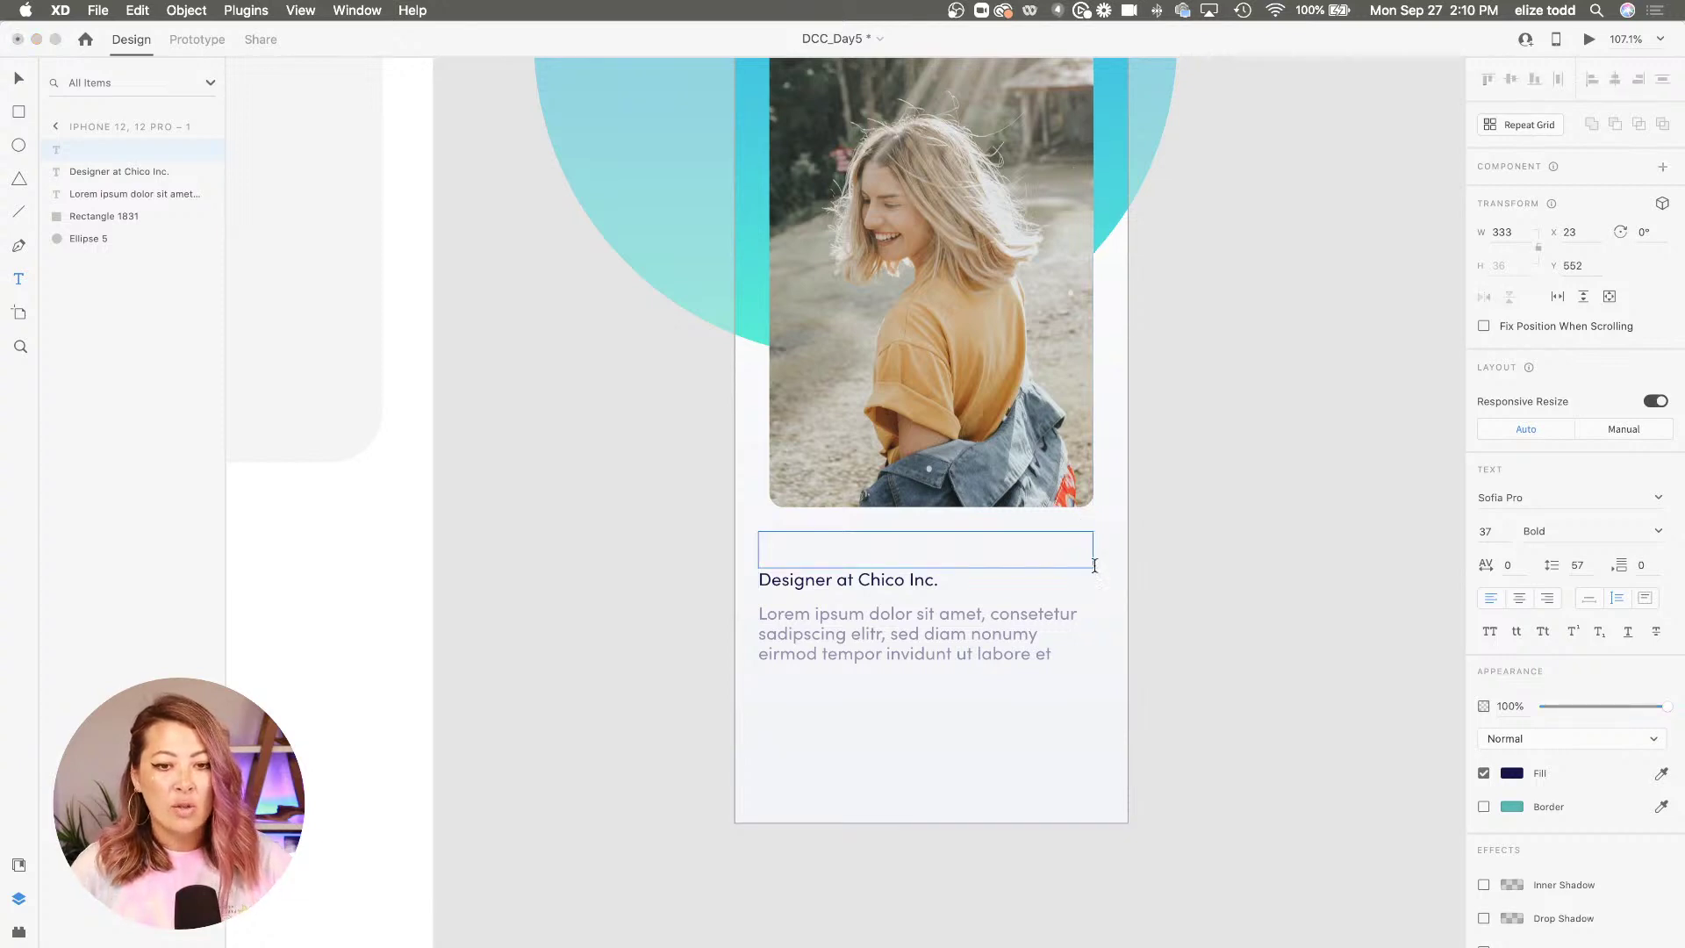
text(kfkjfjekfjksljfklsdnfjksndfjnwksfmklsndflksdn)
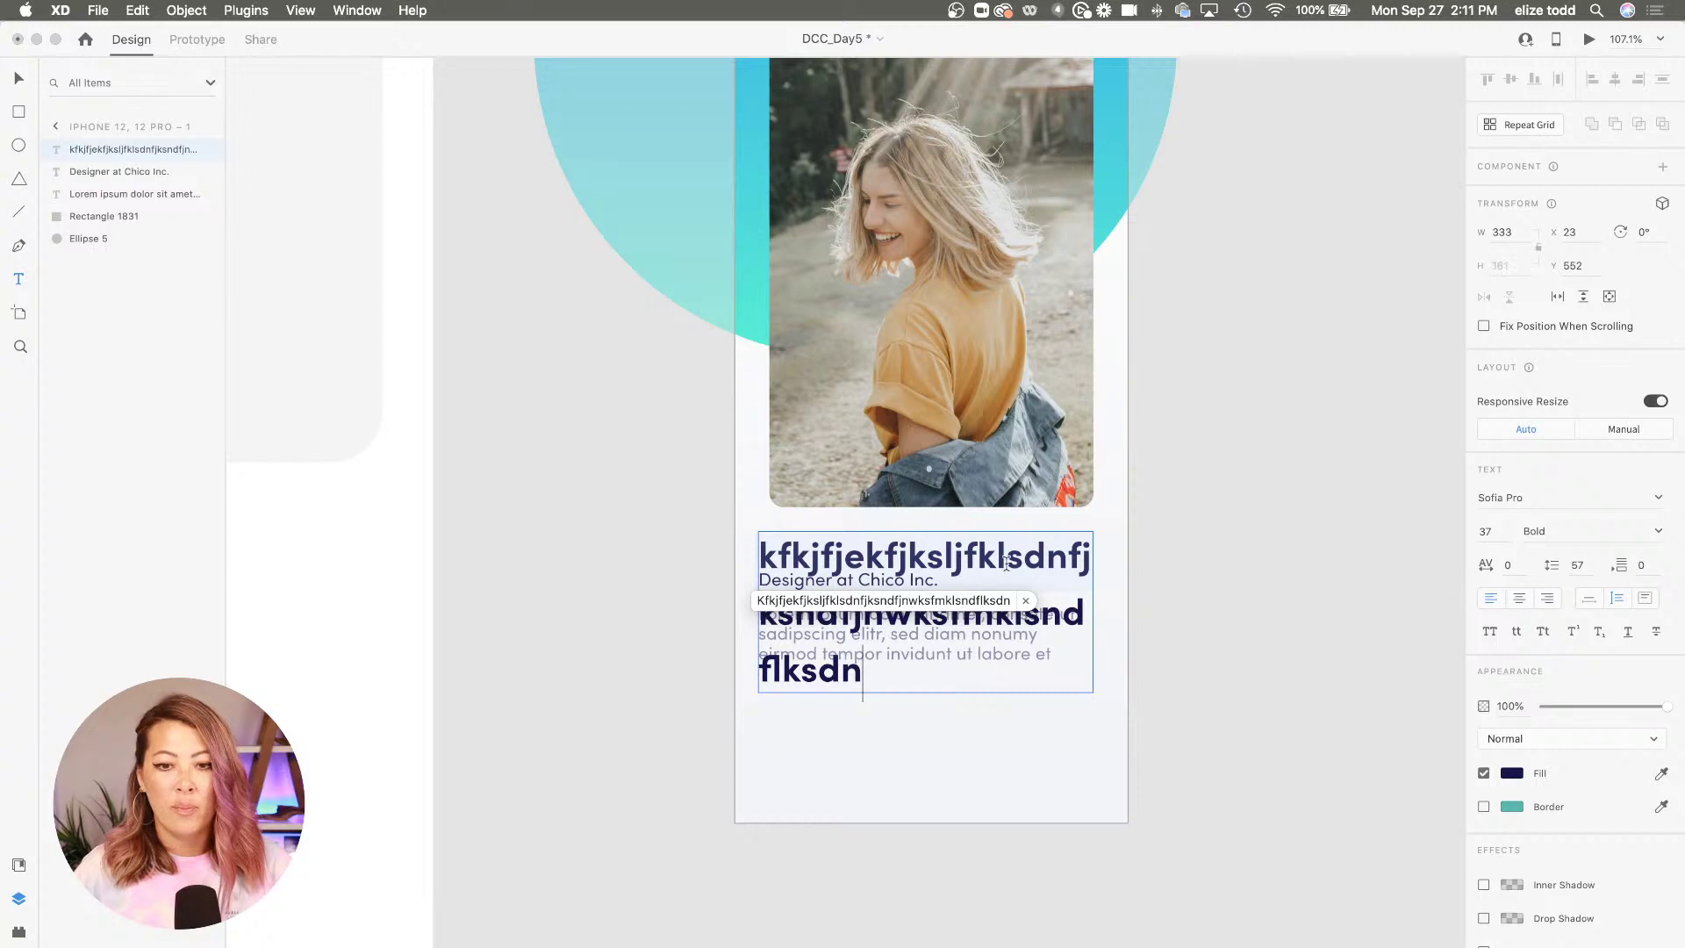
key(super+a)
text(Zoe,)
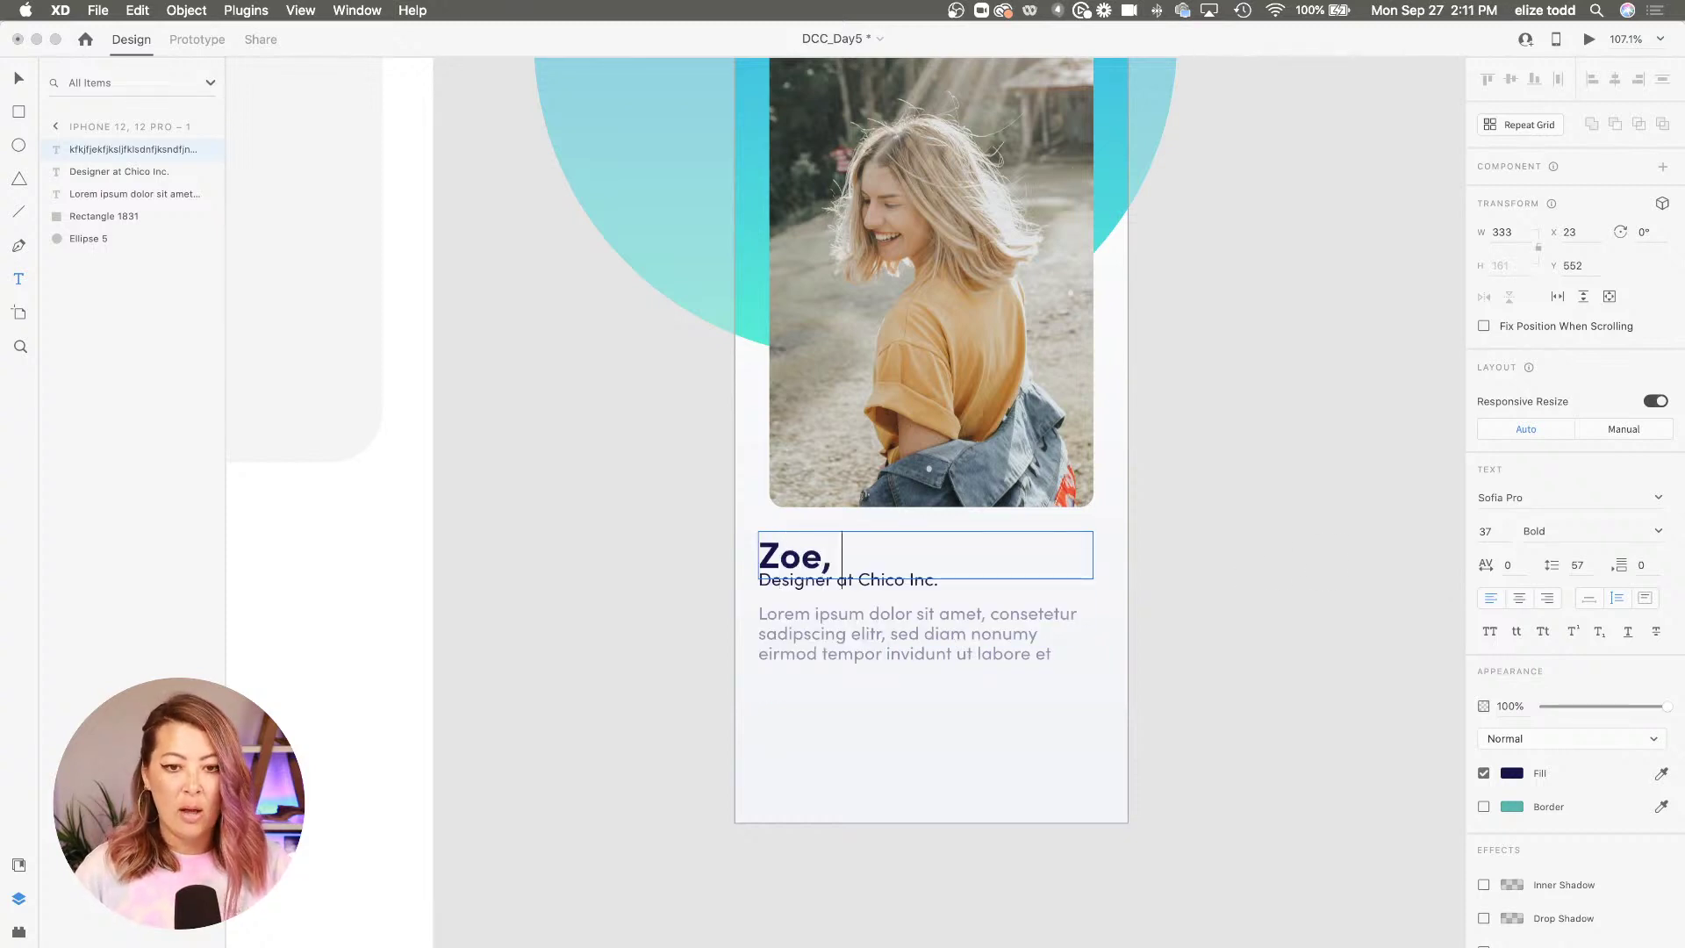
text( 26)
key(Escape)
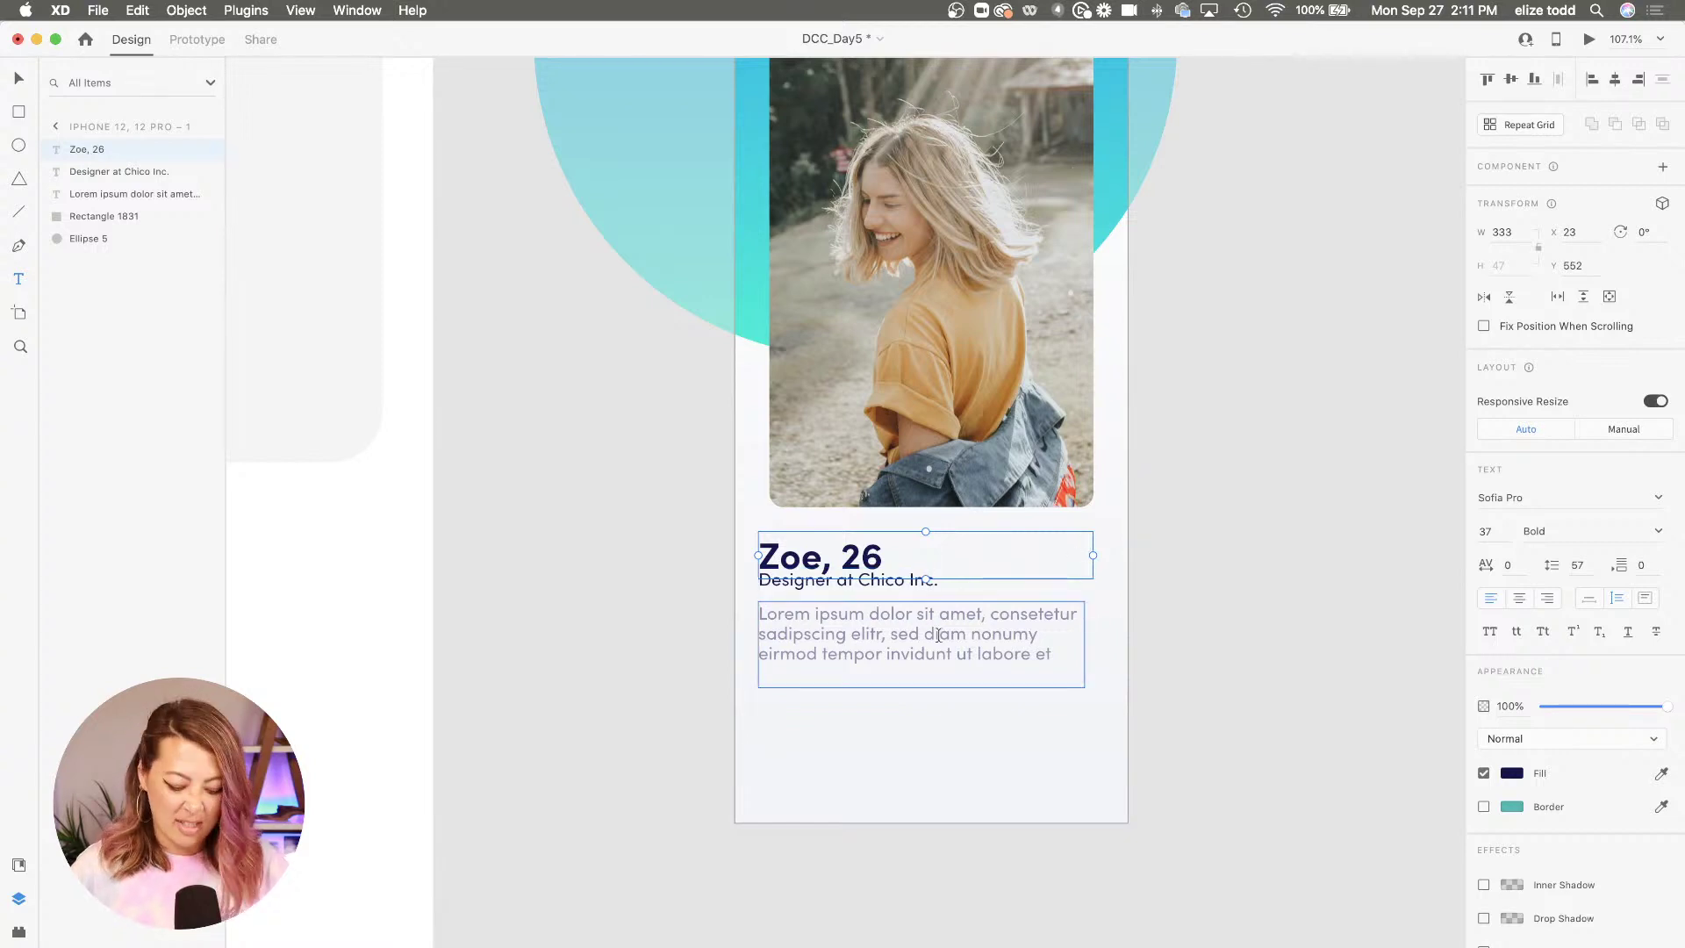
Raise the heading above the job title, then move all three texts together to X 34, Y 548, aligned with the photo's edge
drag(1053, 722, 807, 562)
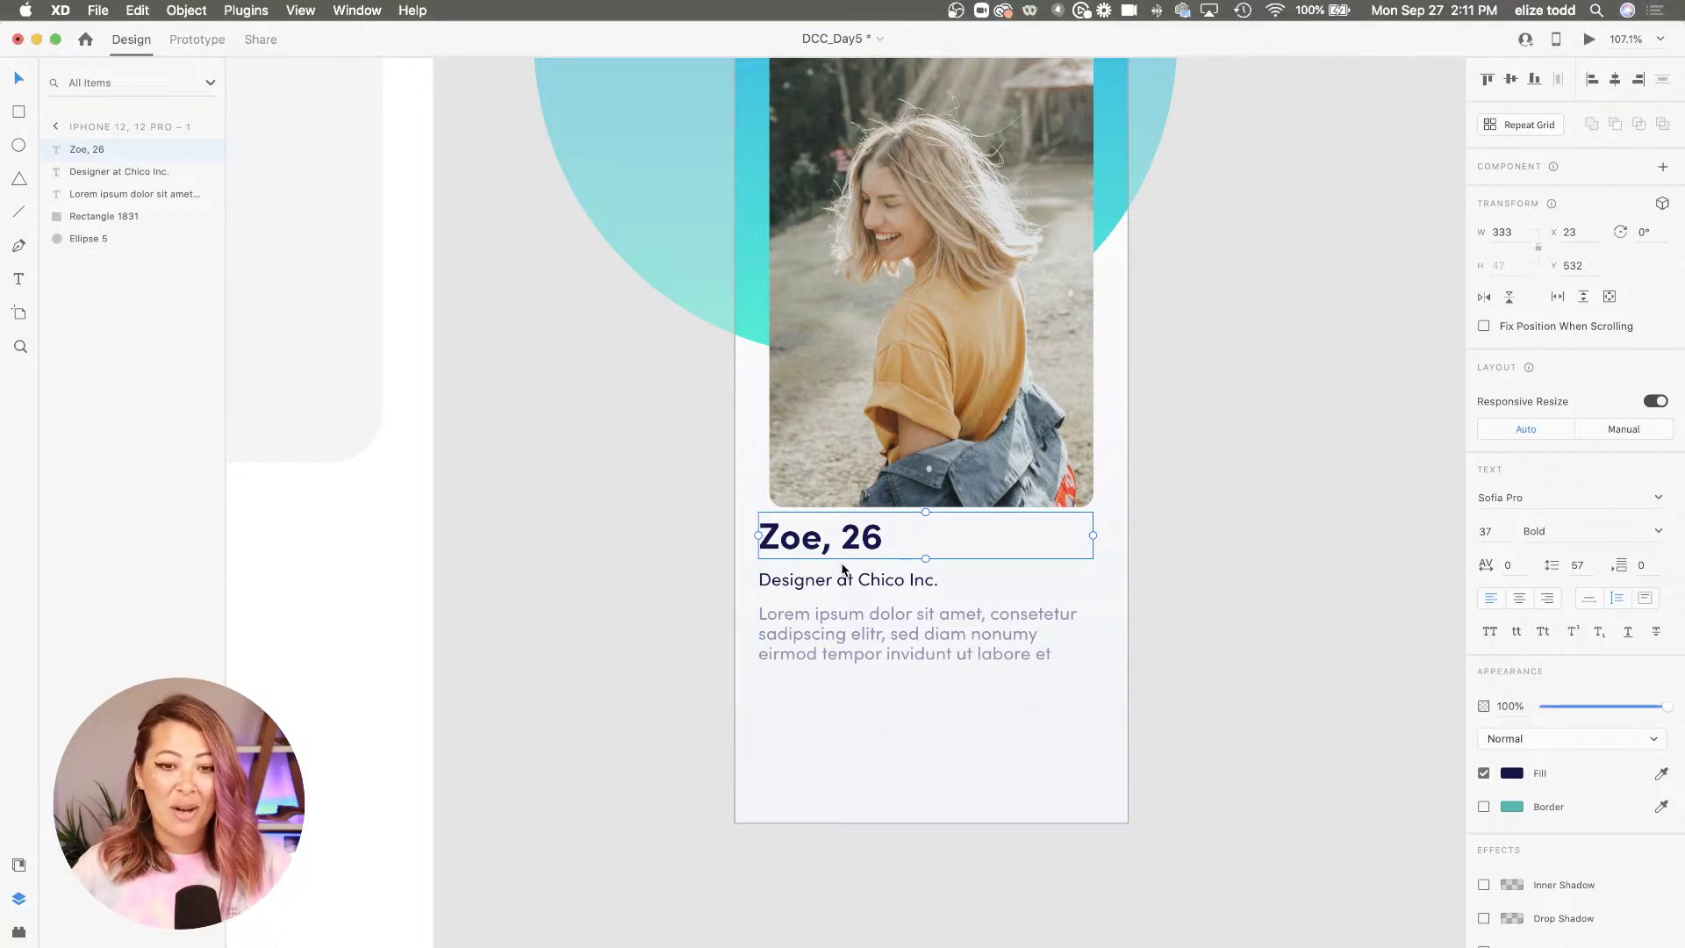
drag(1058, 711, 816, 558)
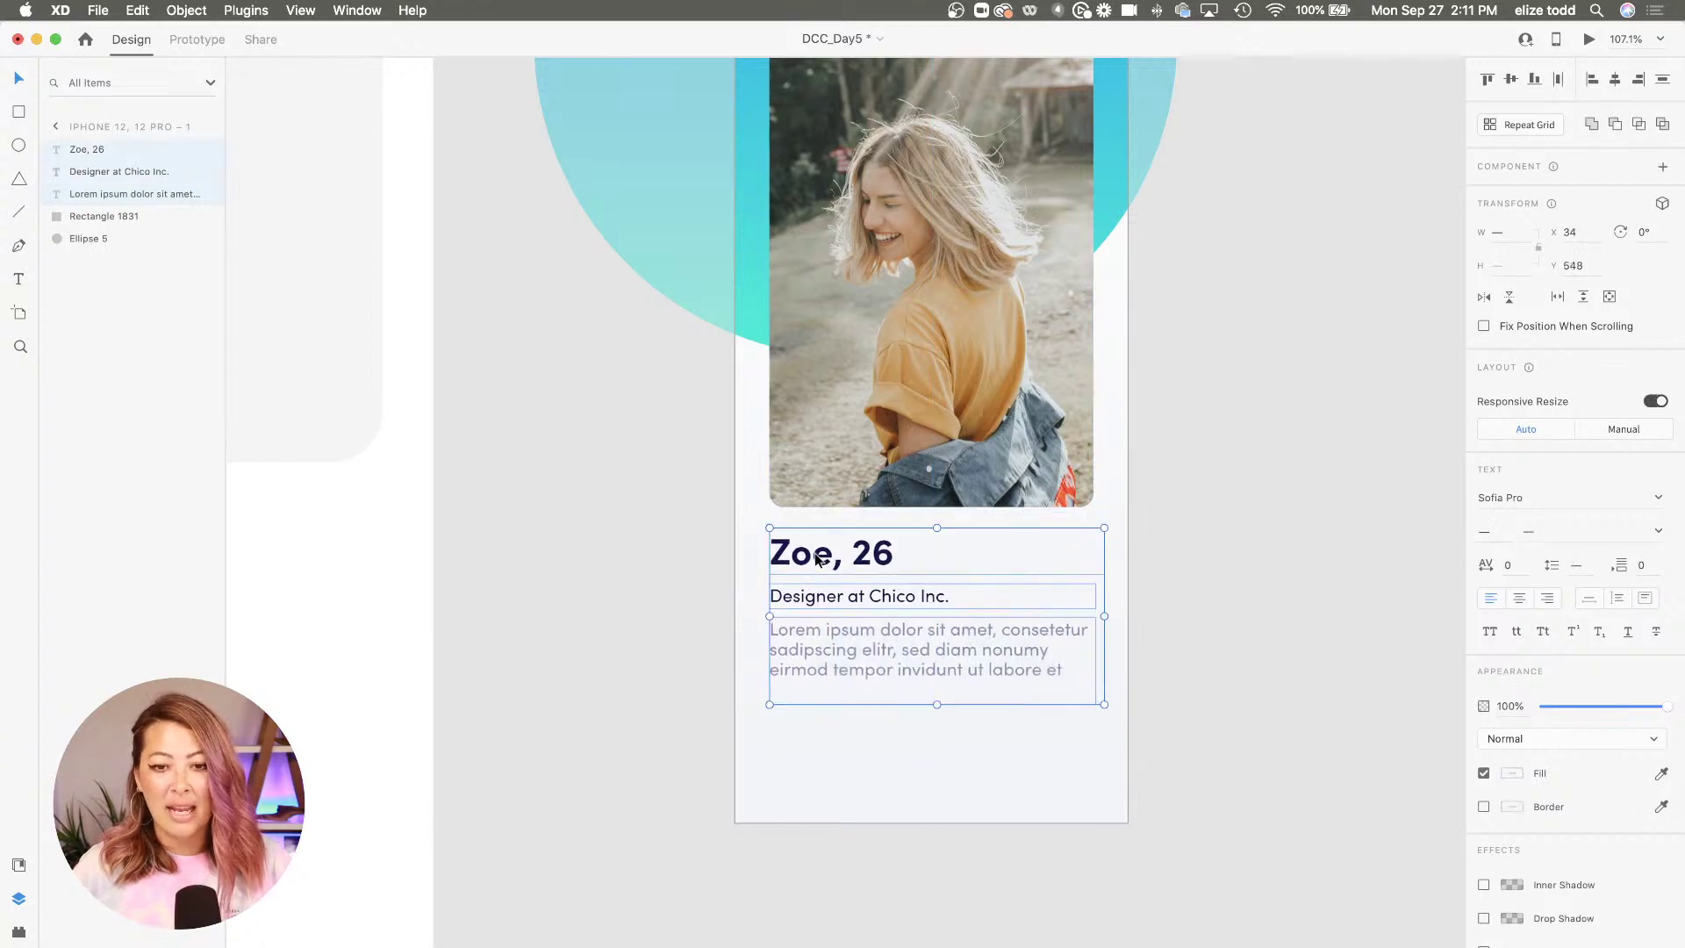
click(1180, 632)
drag(1062, 716, 883, 568)
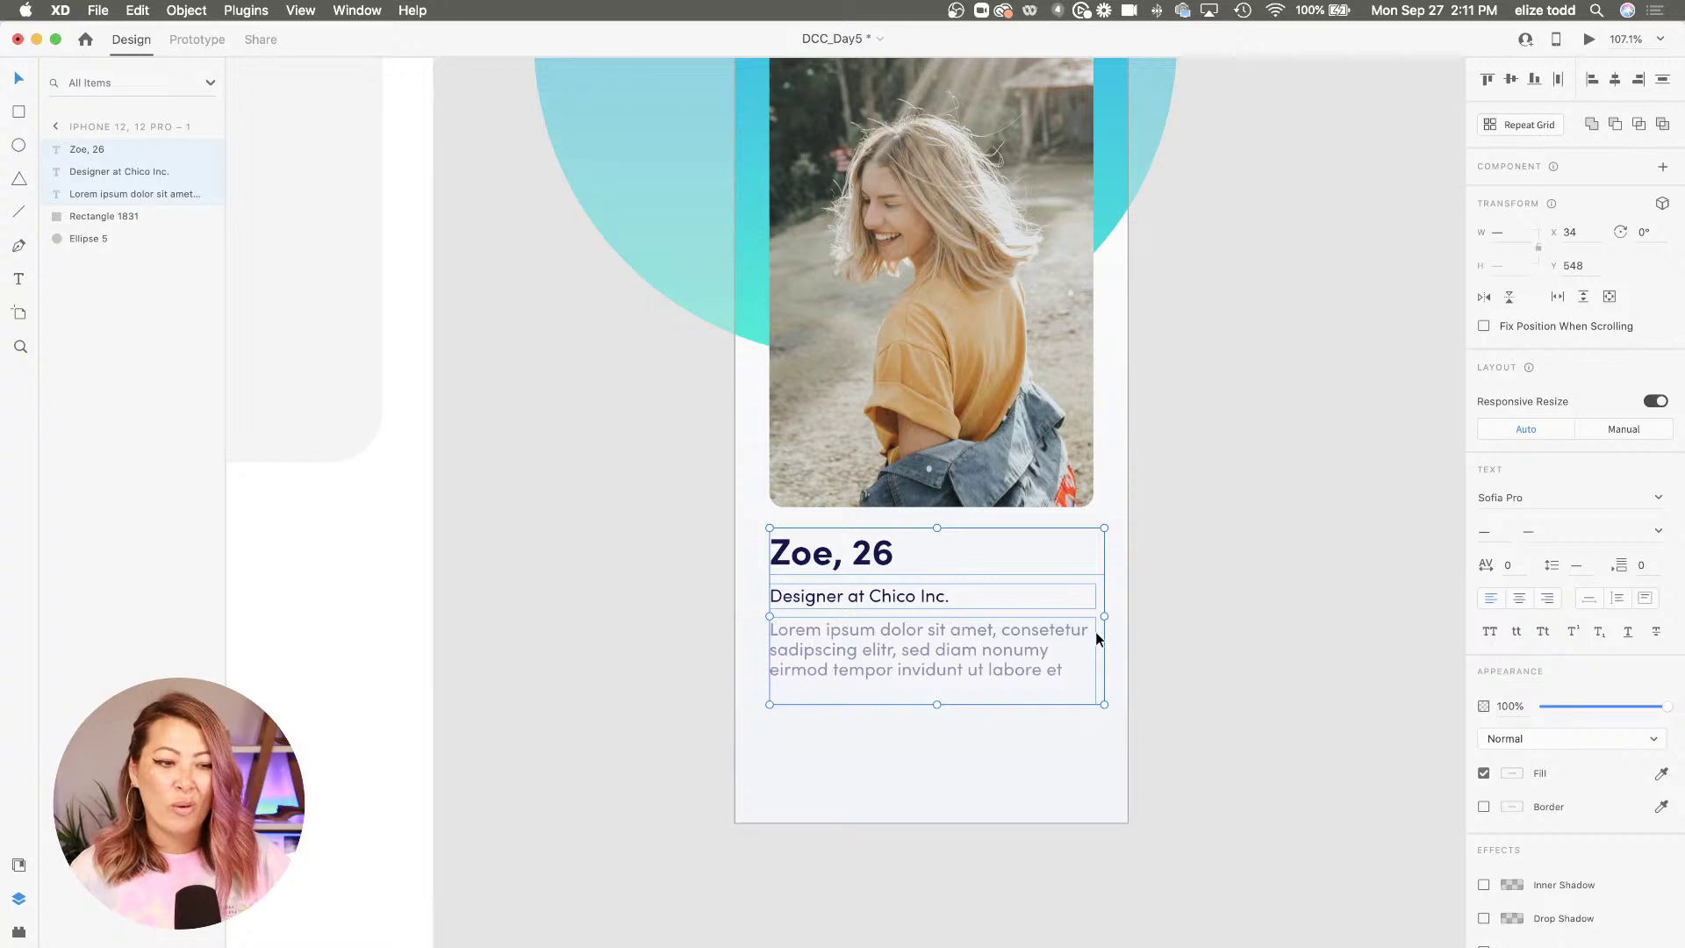
scroll(1109, 619, down, 3)
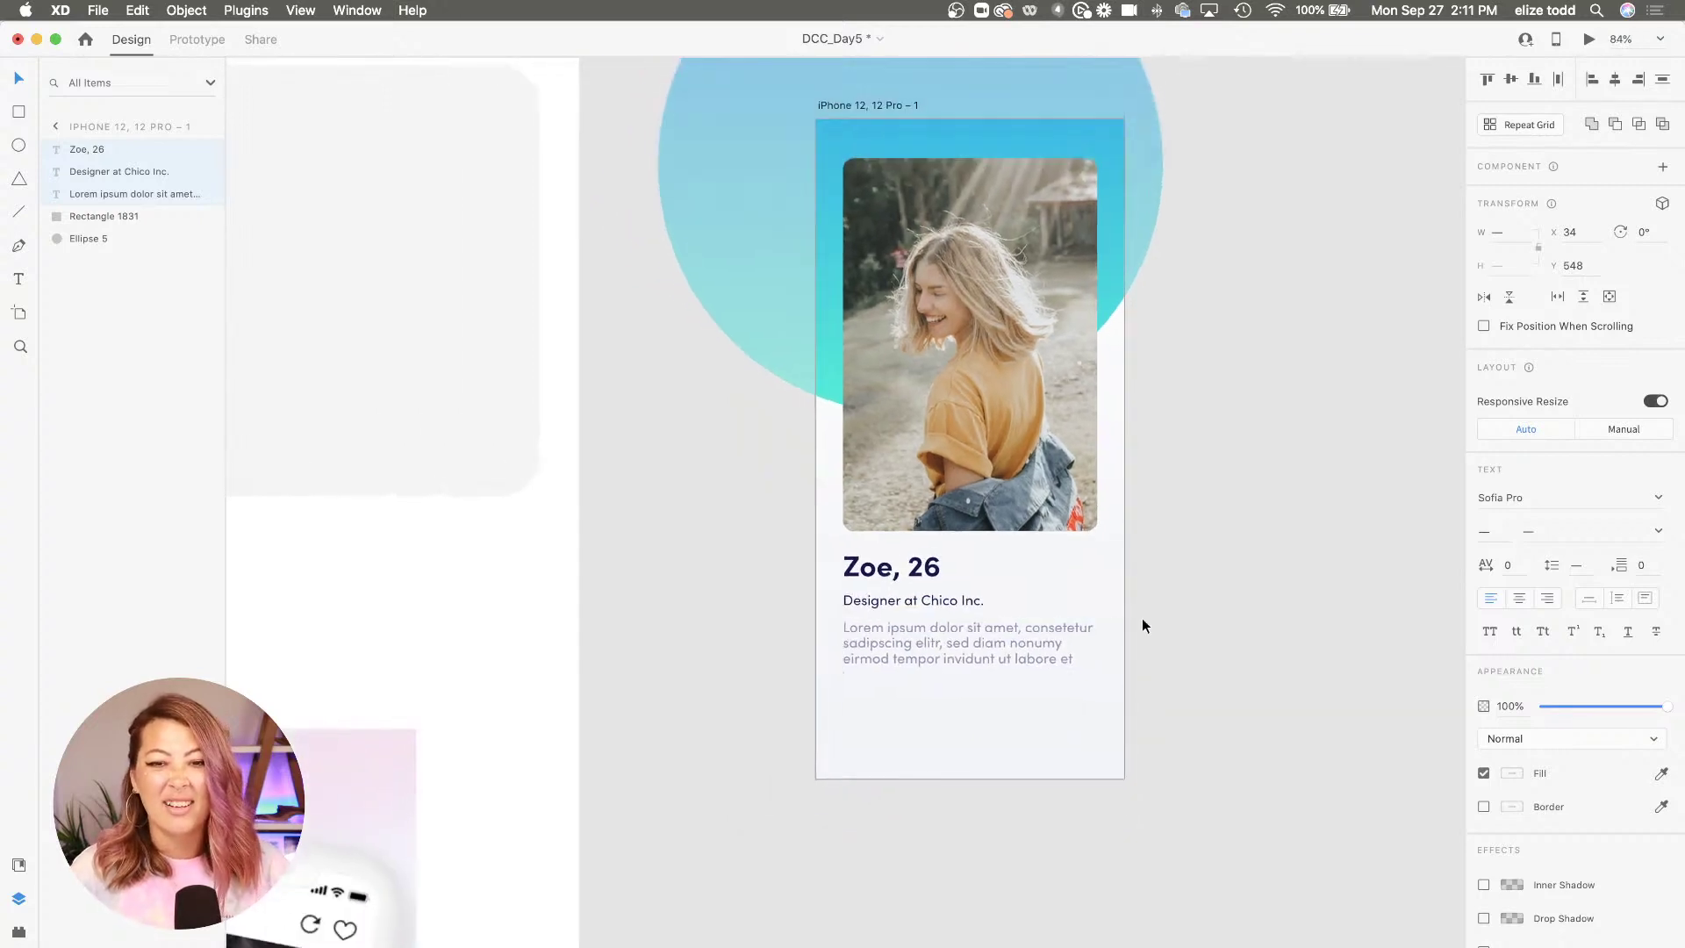
click(1141, 618)
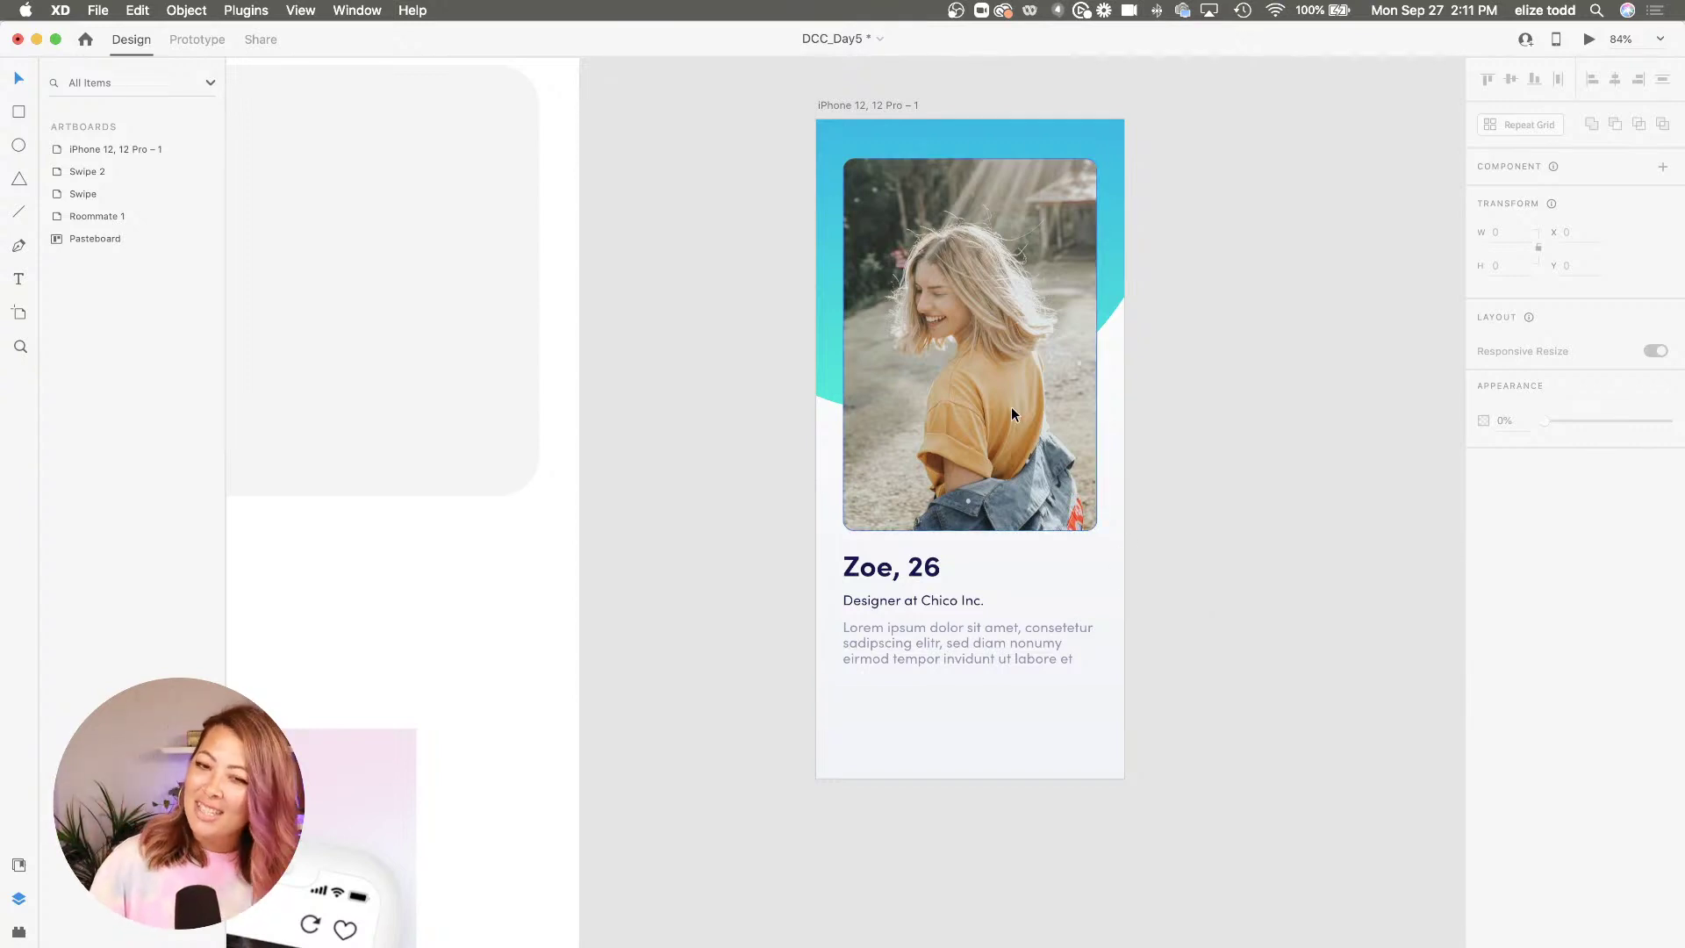
Place the Like and Nope components from the document assets beneath the description on the new artboard
scroll(973, 515, up, 3)
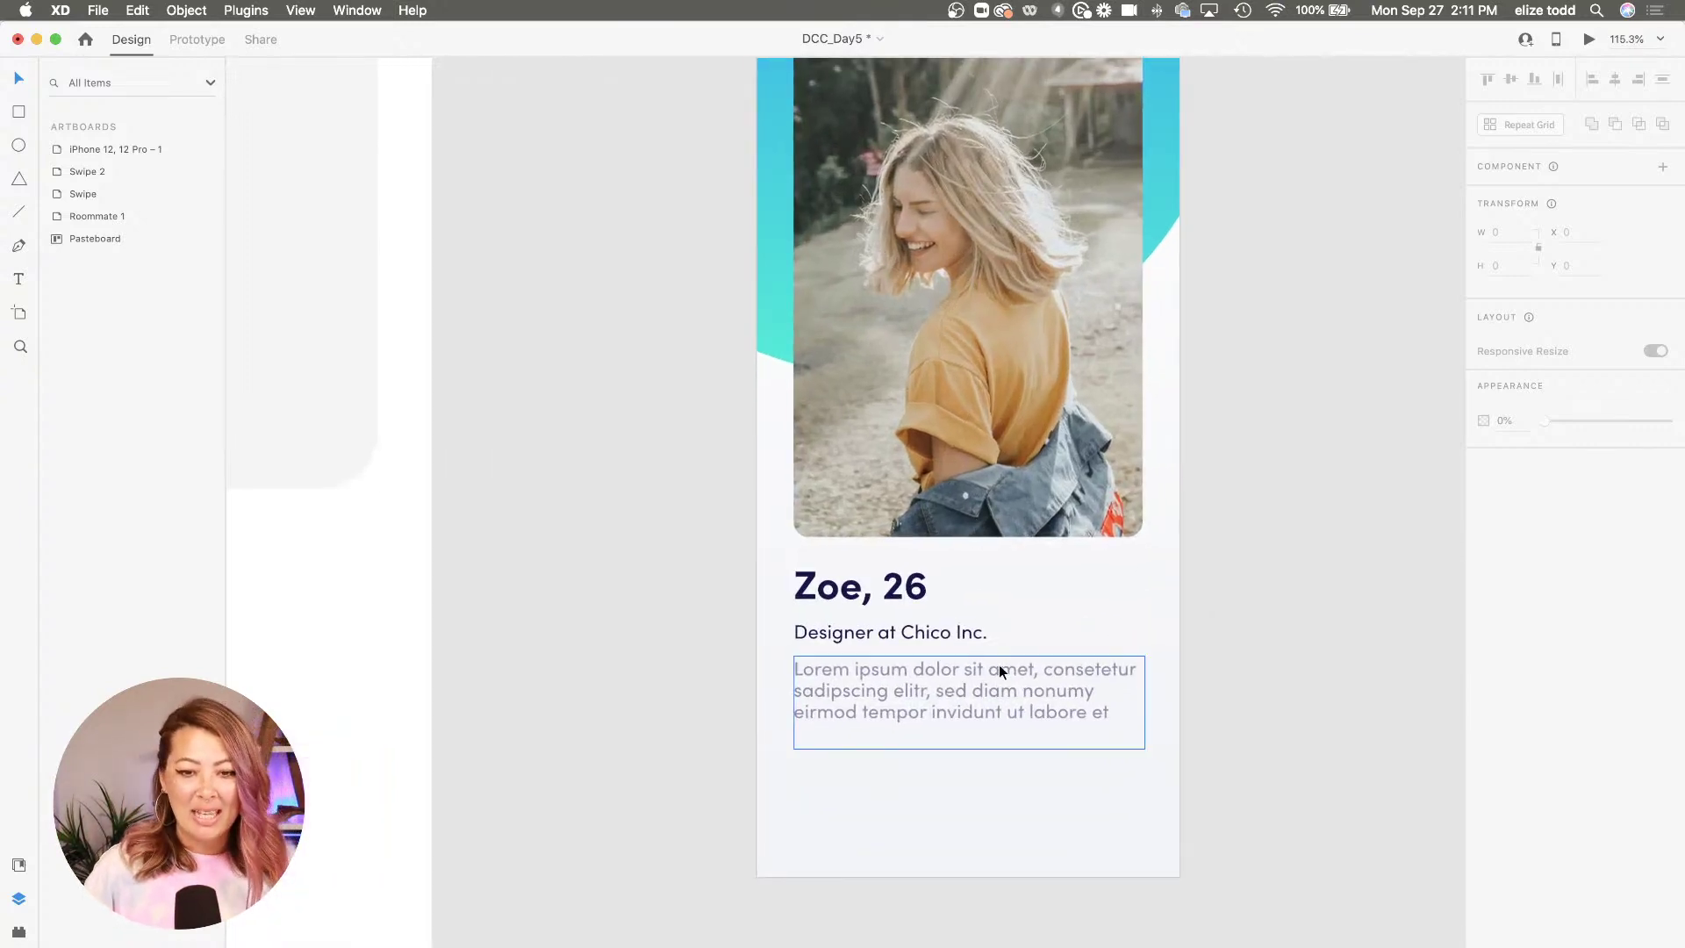
scroll(881, 772, down, 5)
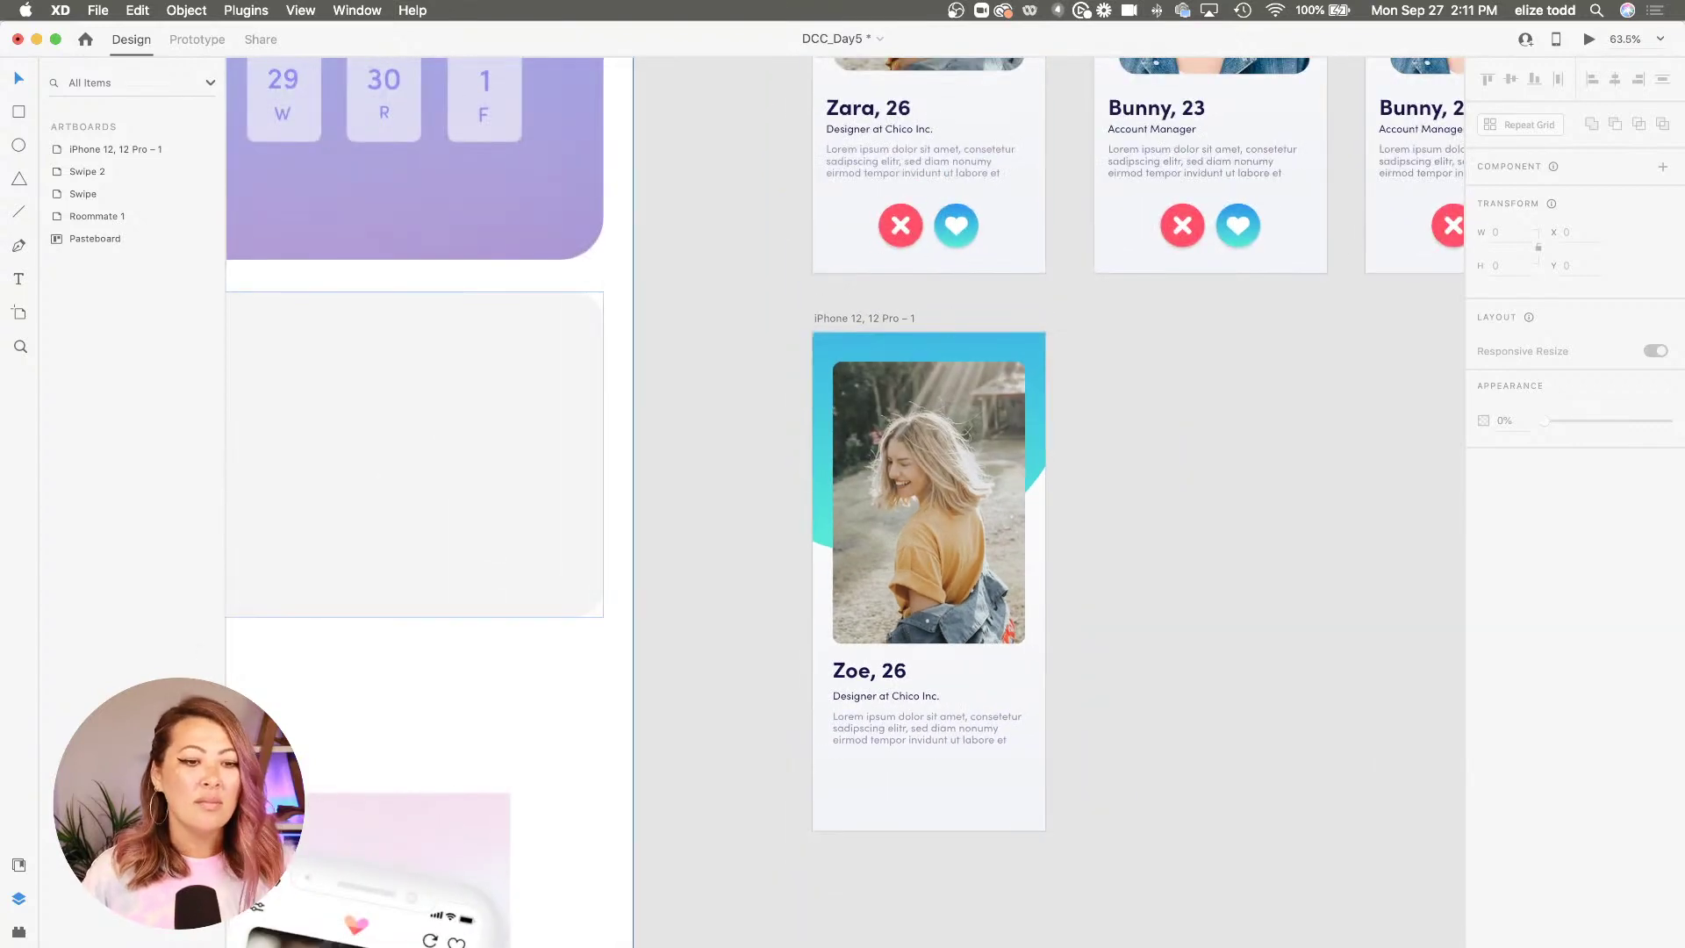
click(18, 866)
drag(92, 489, 988, 786)
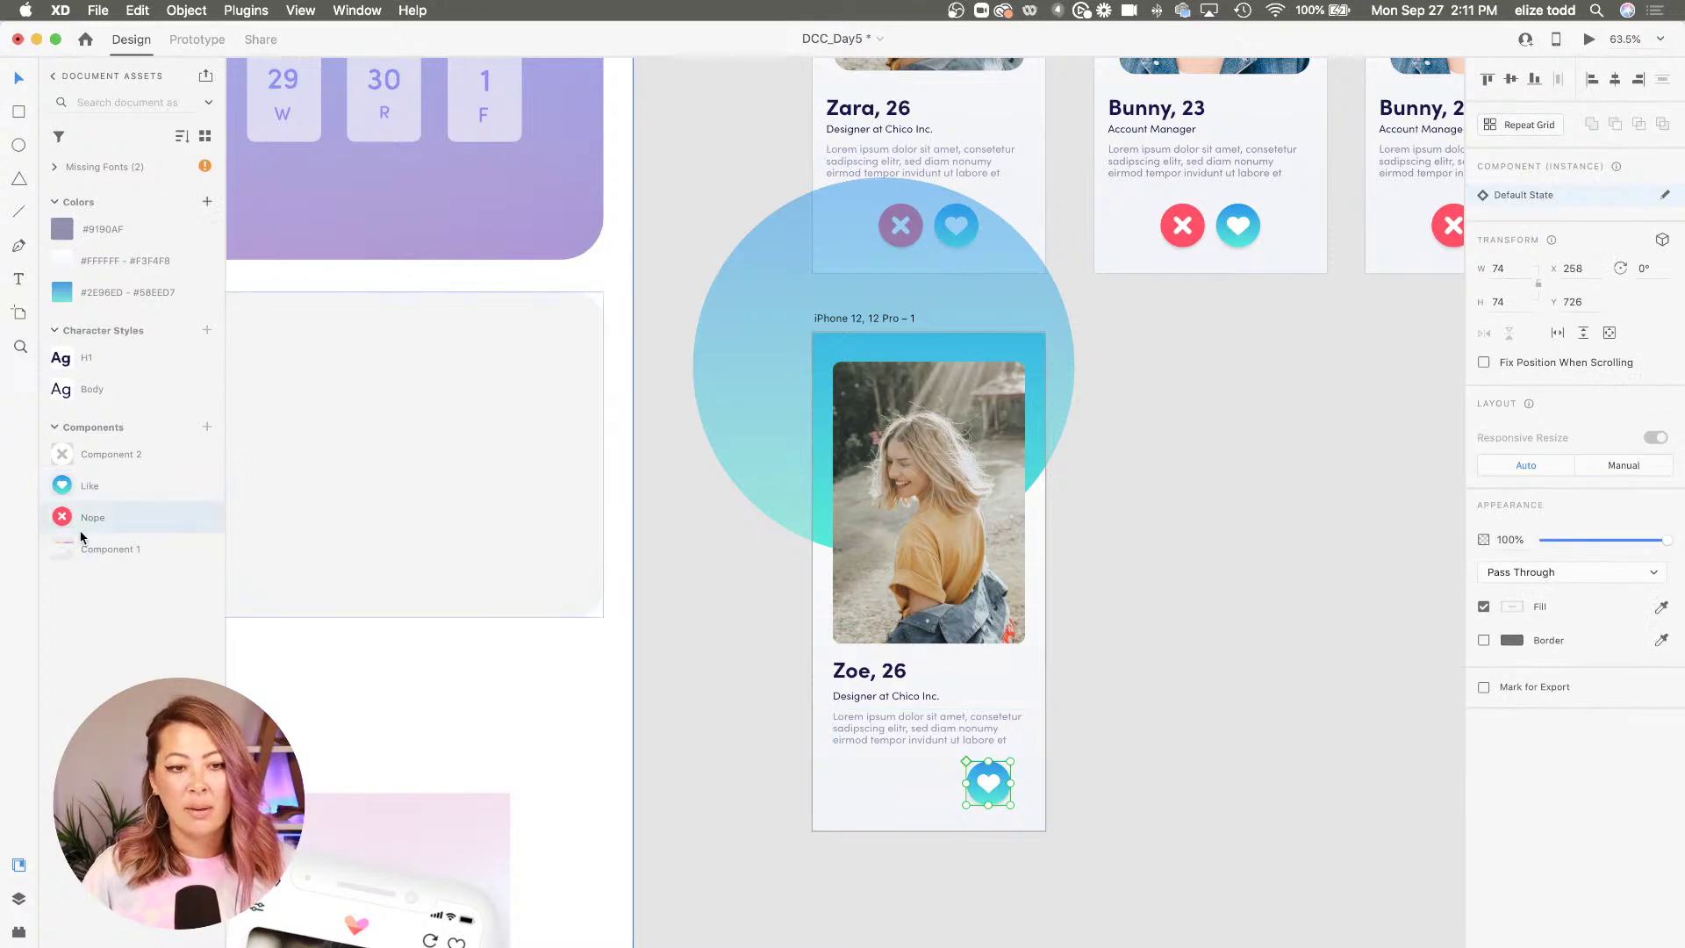
drag(68, 520, 862, 737)
Move the Like button closer to the Nope button, group the pair and centre it horizontally on the artboard
scroll(948, 857, up, 5)
drag(1024, 746, 969, 747)
drag(1053, 803, 797, 693)
key(super+g)
drag(942, 722, 957, 724)
scroll(1141, 702, down, 5)
click(1261, 684)
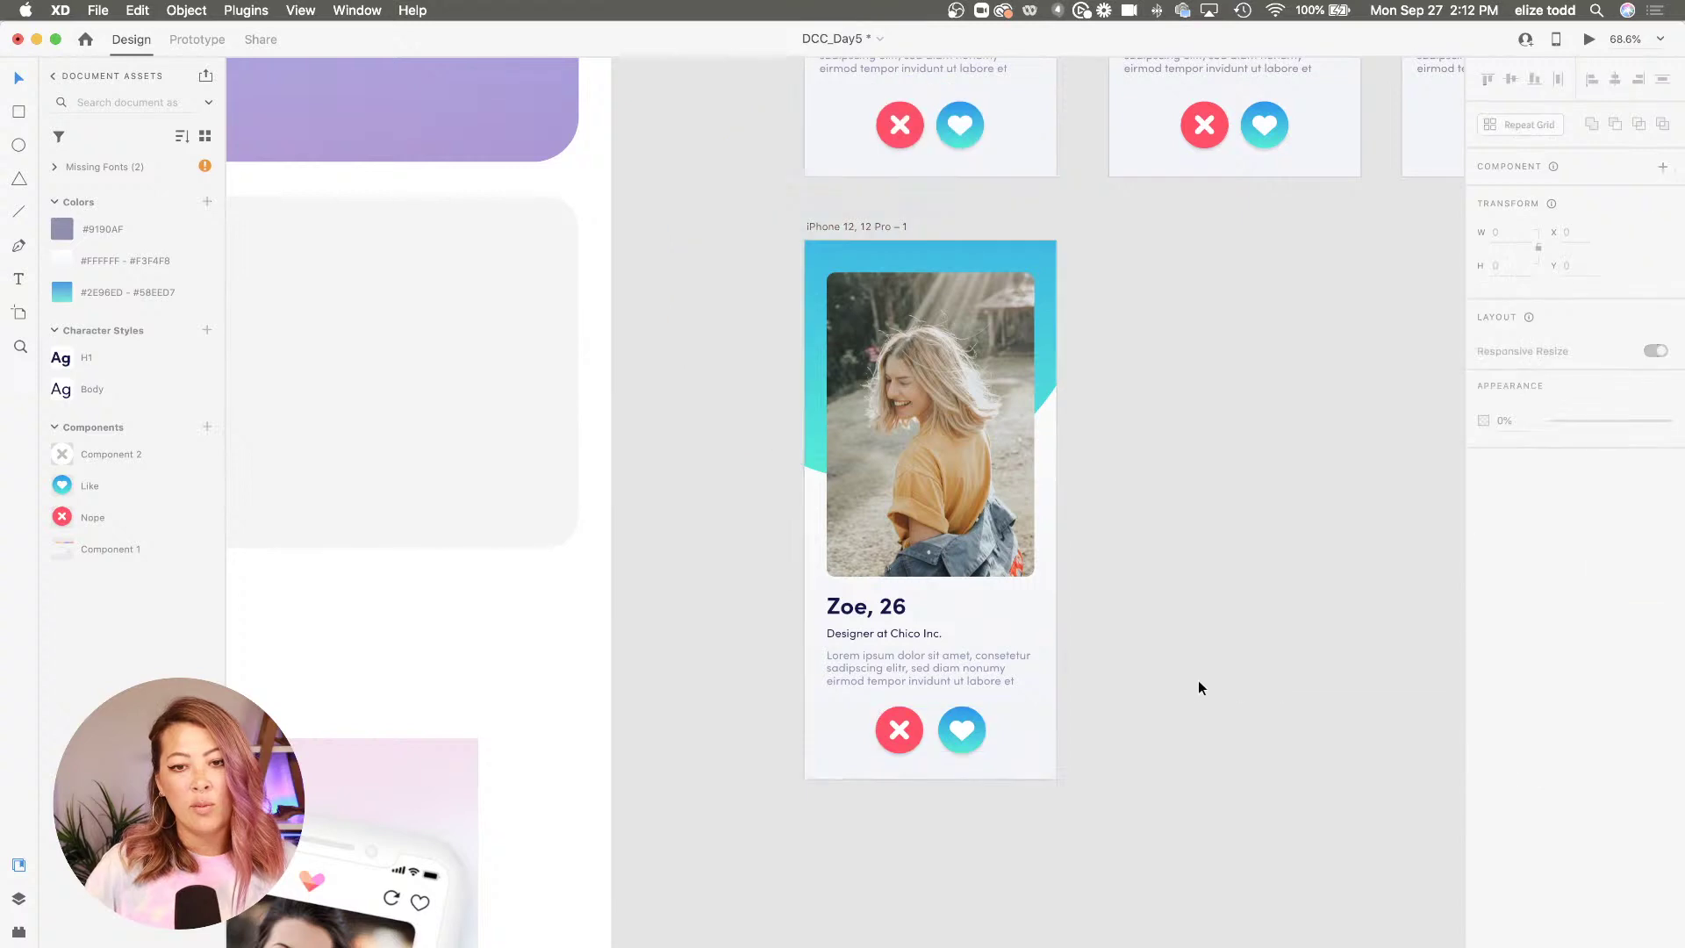
scroll(1198, 684, down, 1)
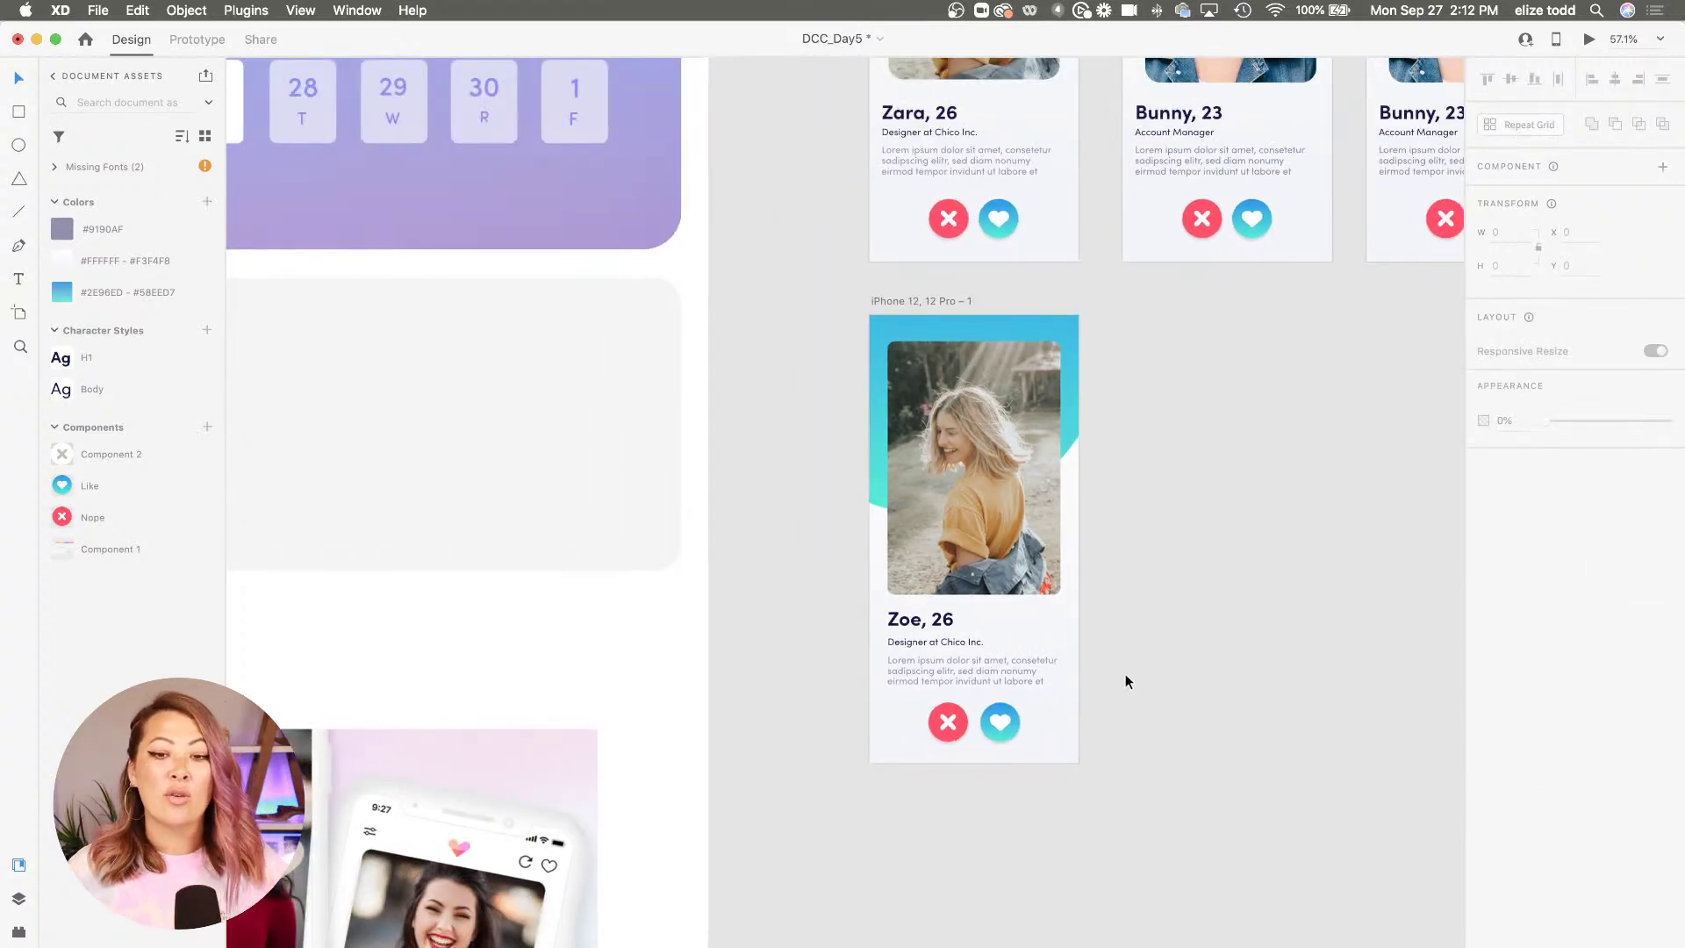
scroll(1127, 681, right, 3)
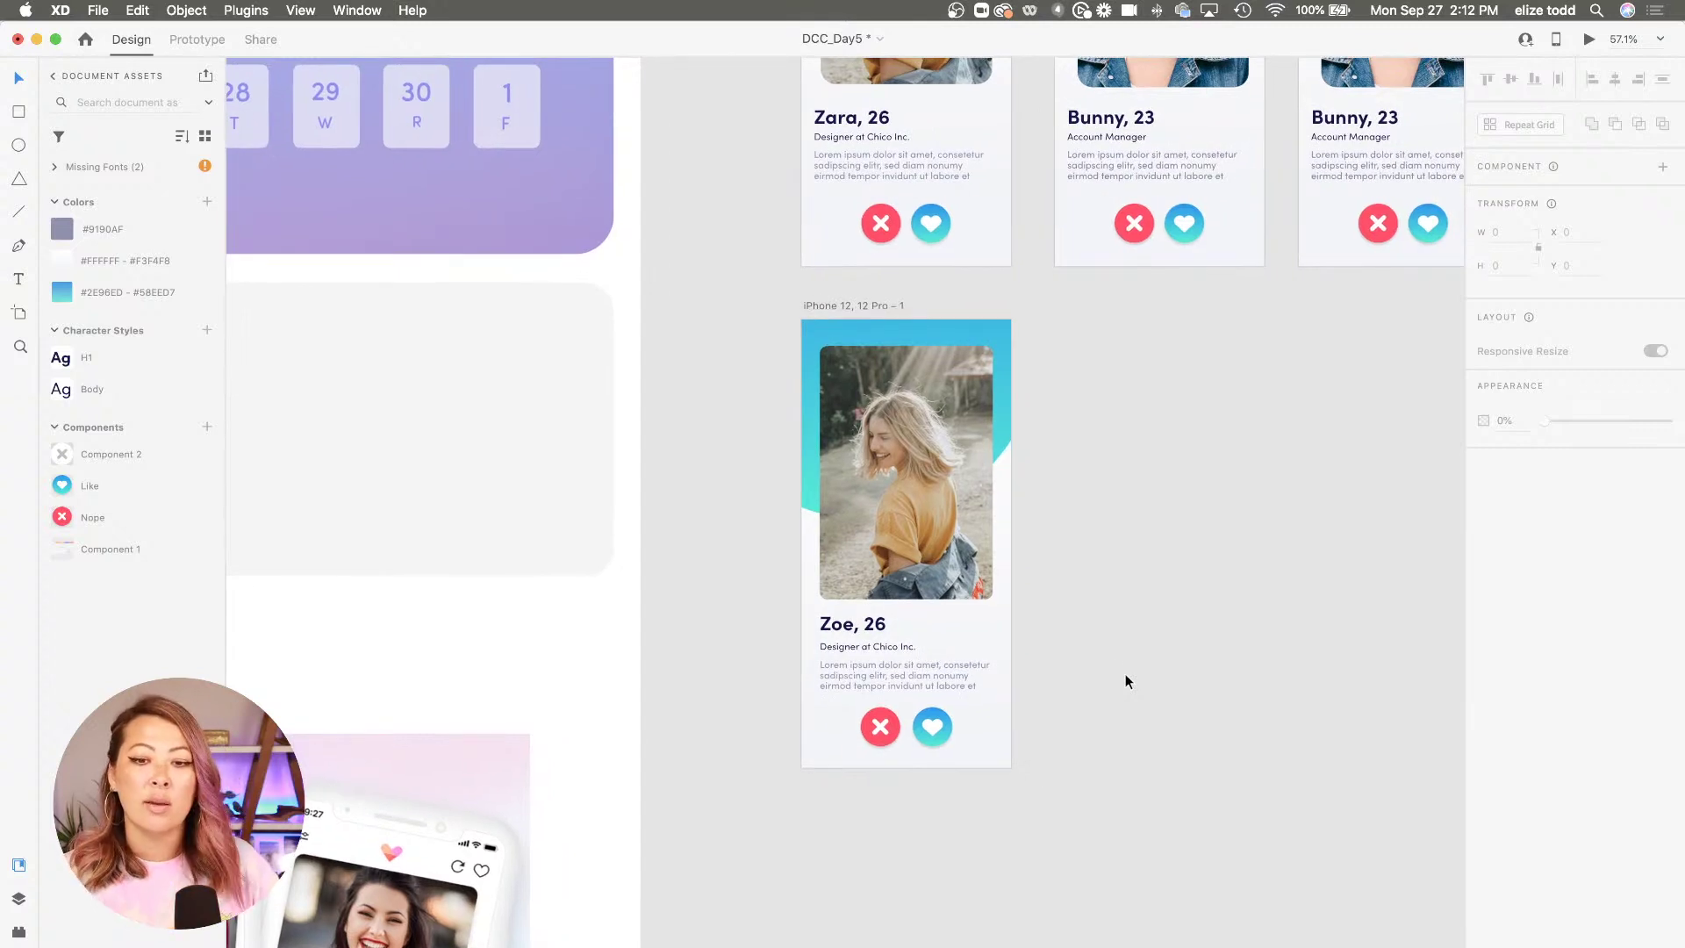
scroll(1105, 645, up, 2)
scroll(1105, 645, right, 1)
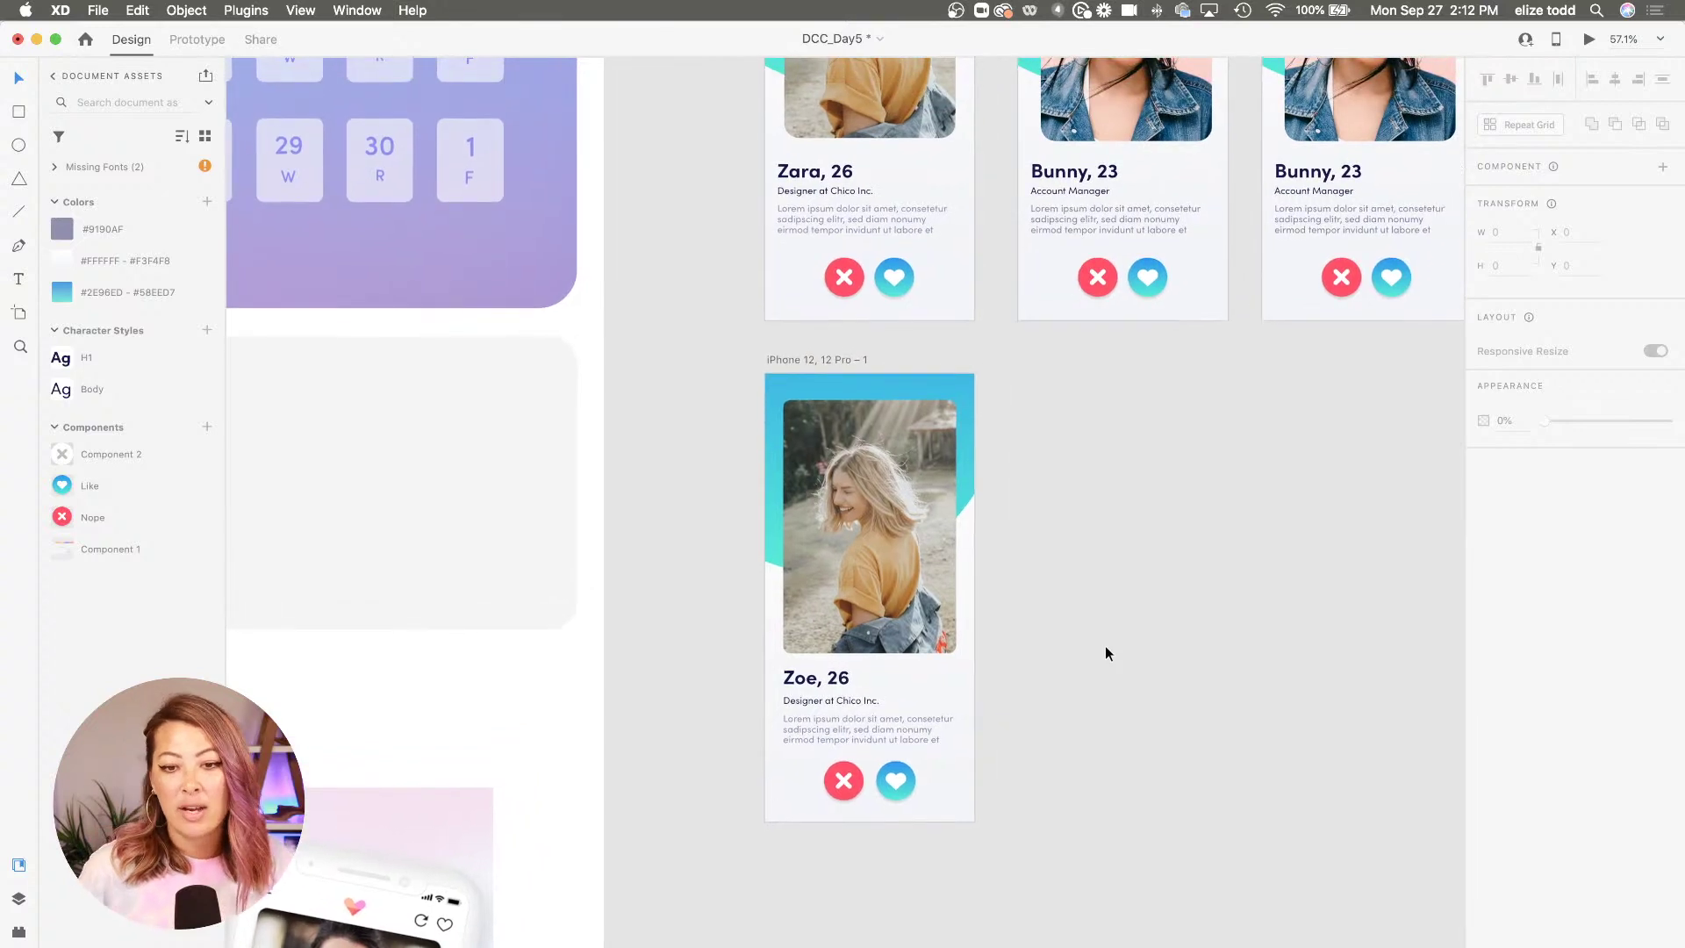
scroll(884, 509, down, 2)
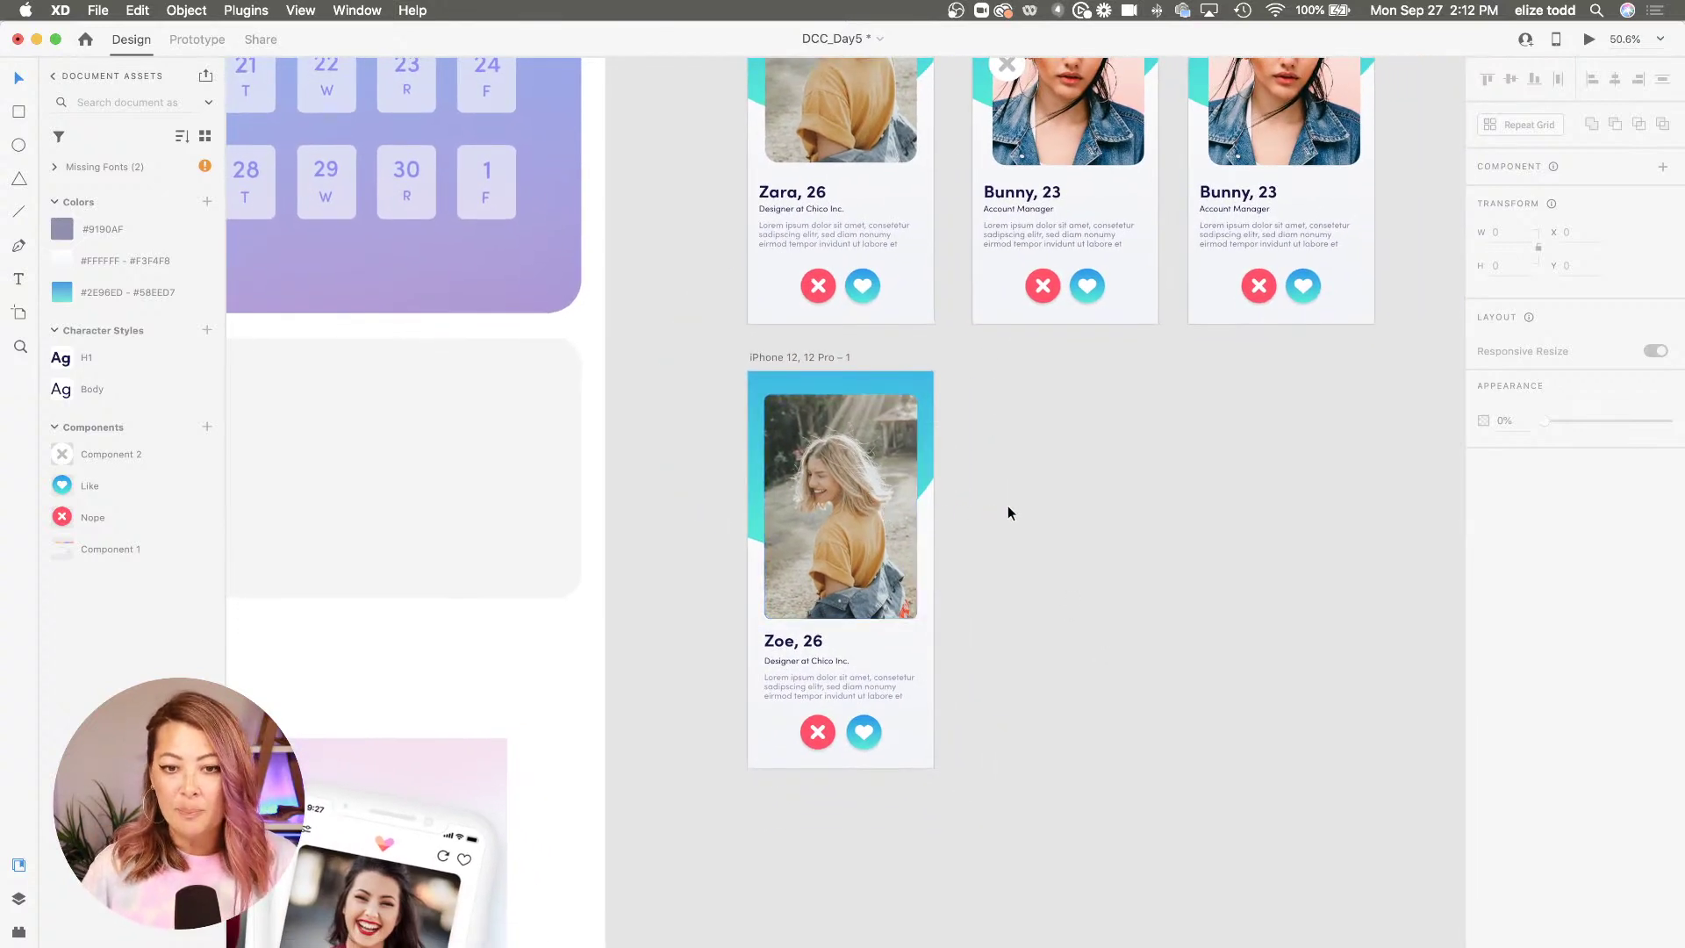
scroll(1000, 507, down, 1)
scroll(1001, 508, right, 1)
scroll(998, 510, up, 2)
scroll(998, 510, right, 1)
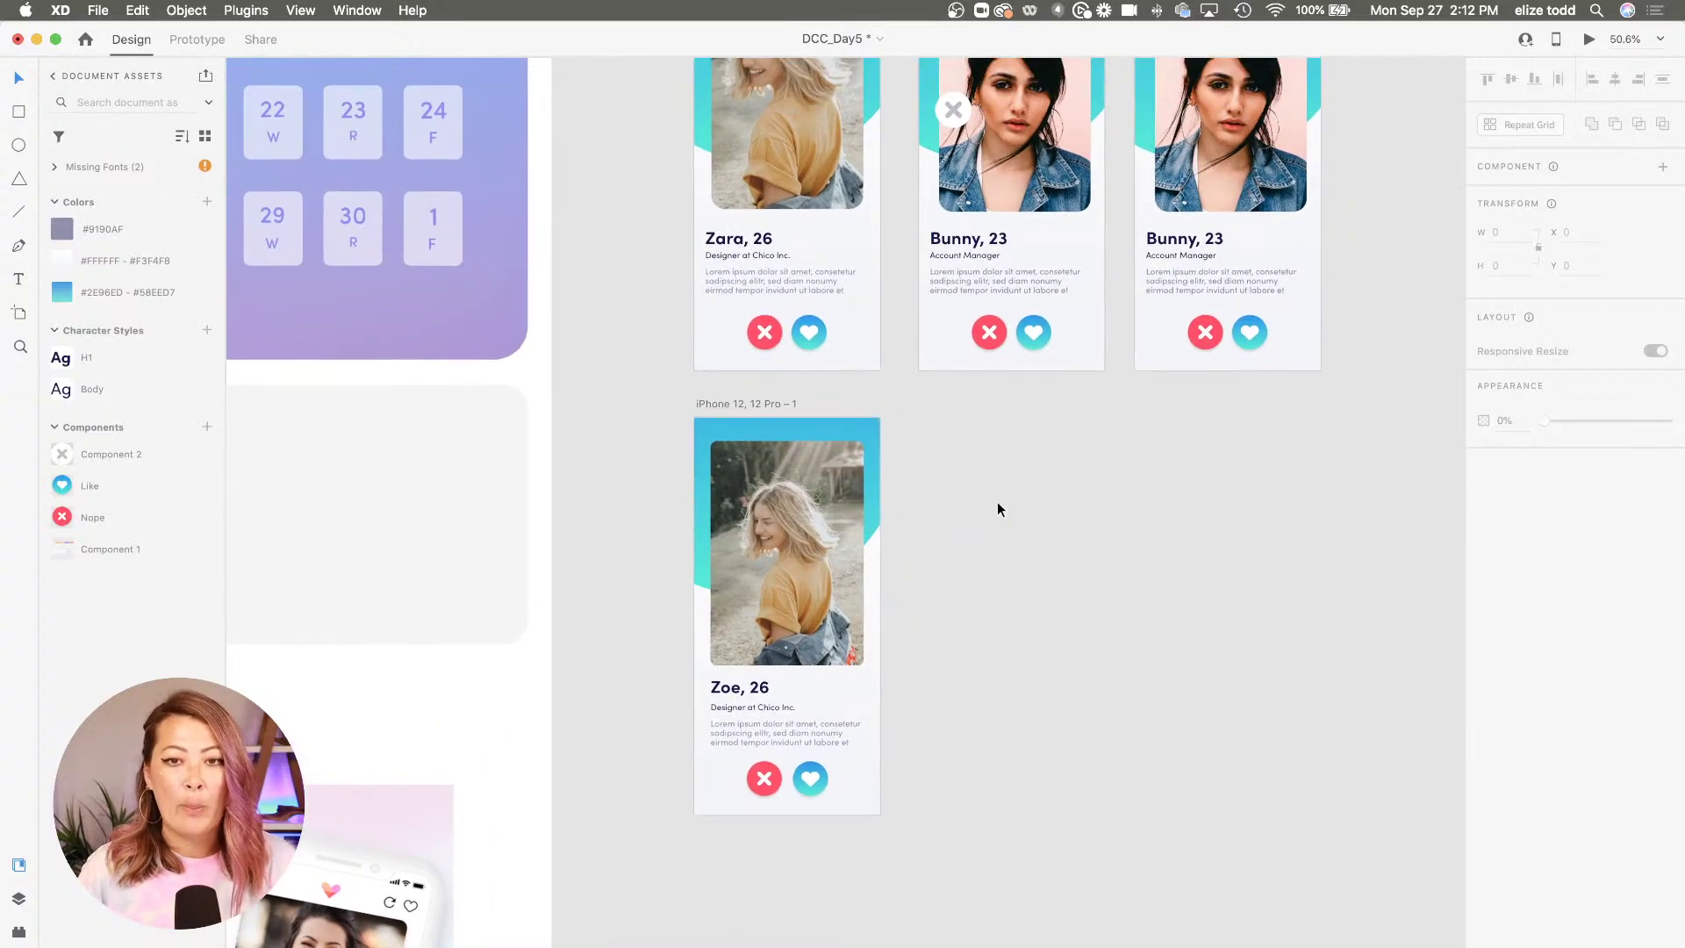
Duplicate the completed profile artboard and place the copy beside the original
click(722, 403)
drag(721, 404, 944, 409)
scroll(948, 456, up, 6)
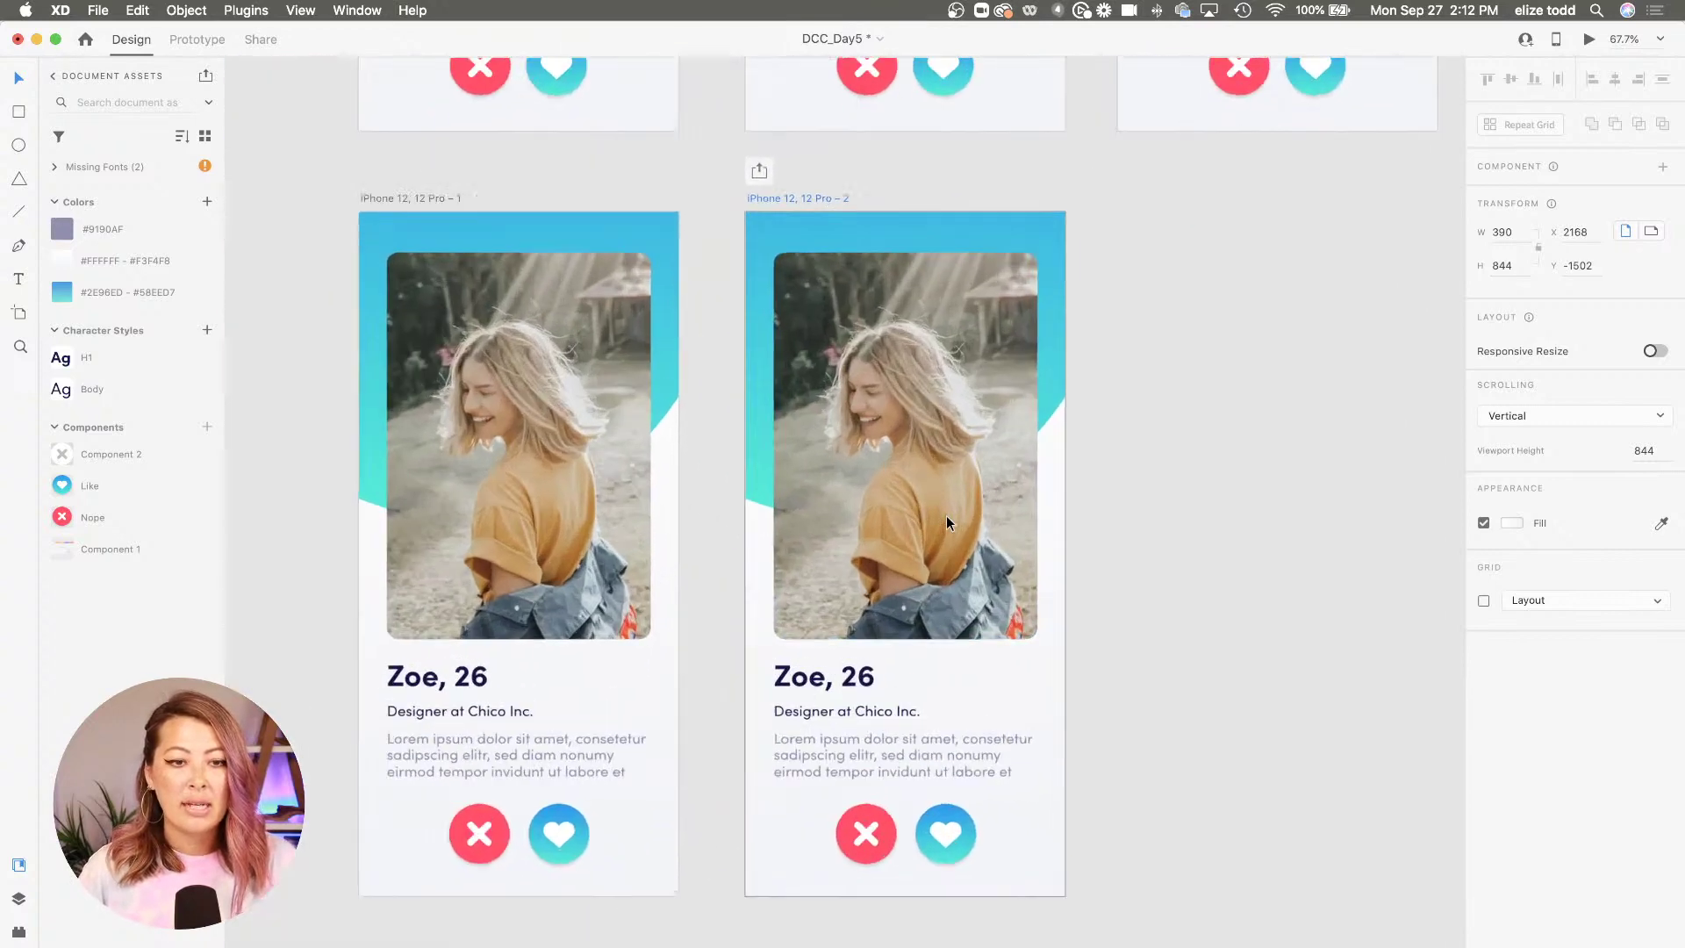
Replace the duplicate artboard's photo with the stock photo of the dark-haired woman in a denim jacket
click(952, 510)
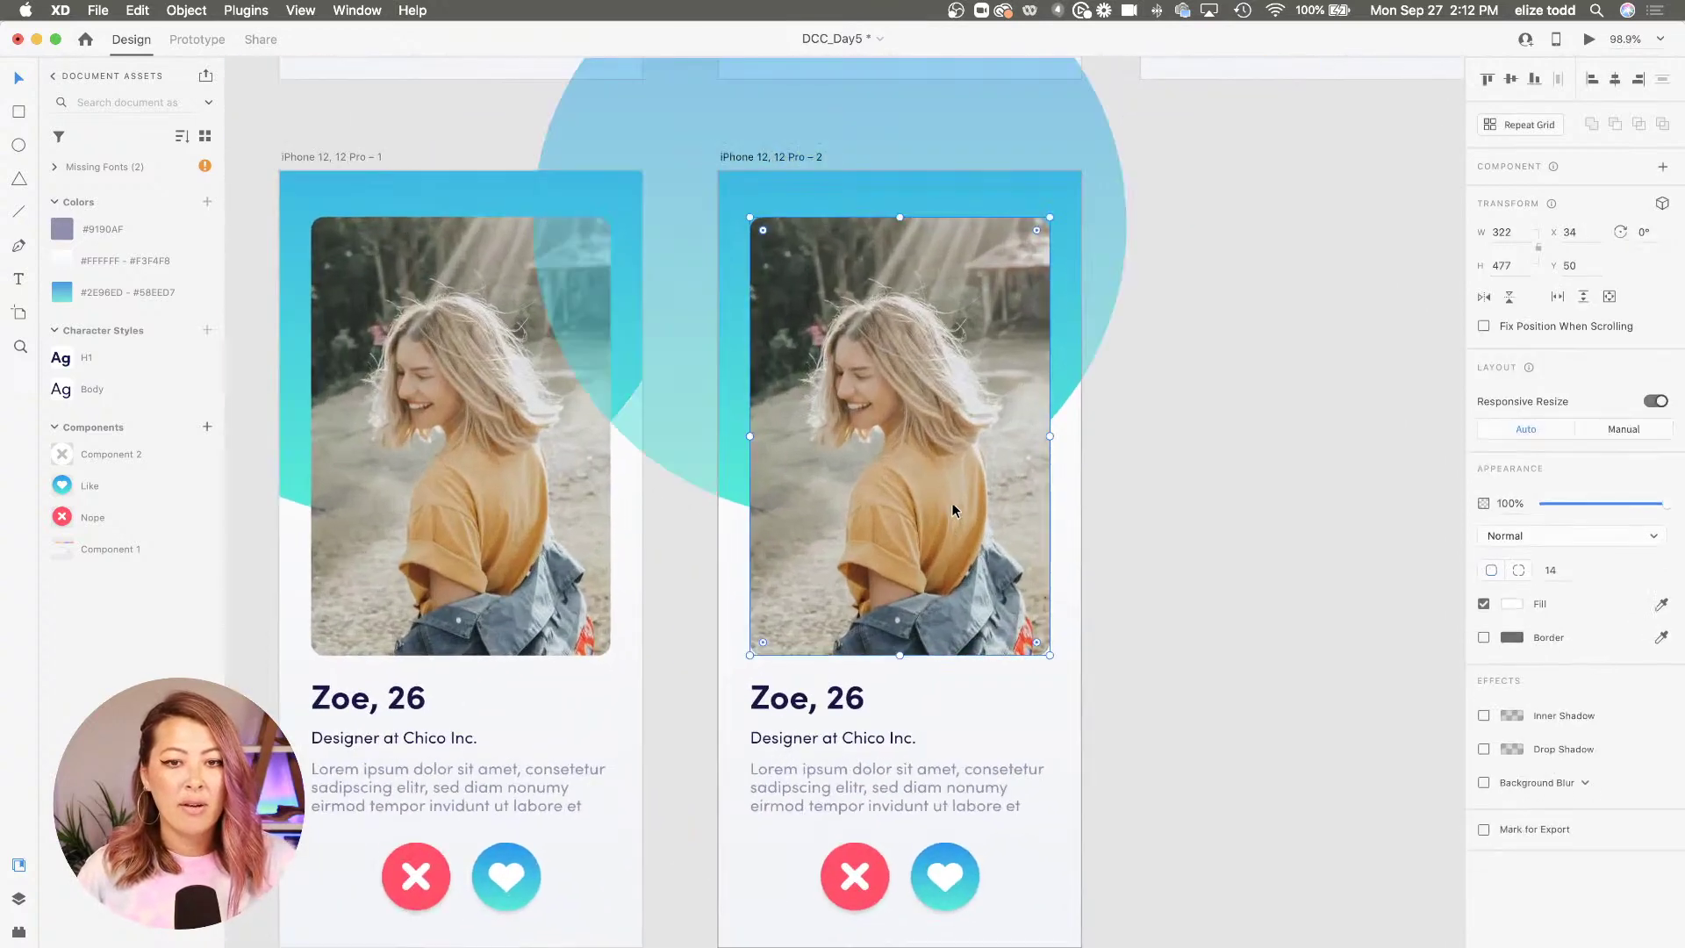
click(19, 933)
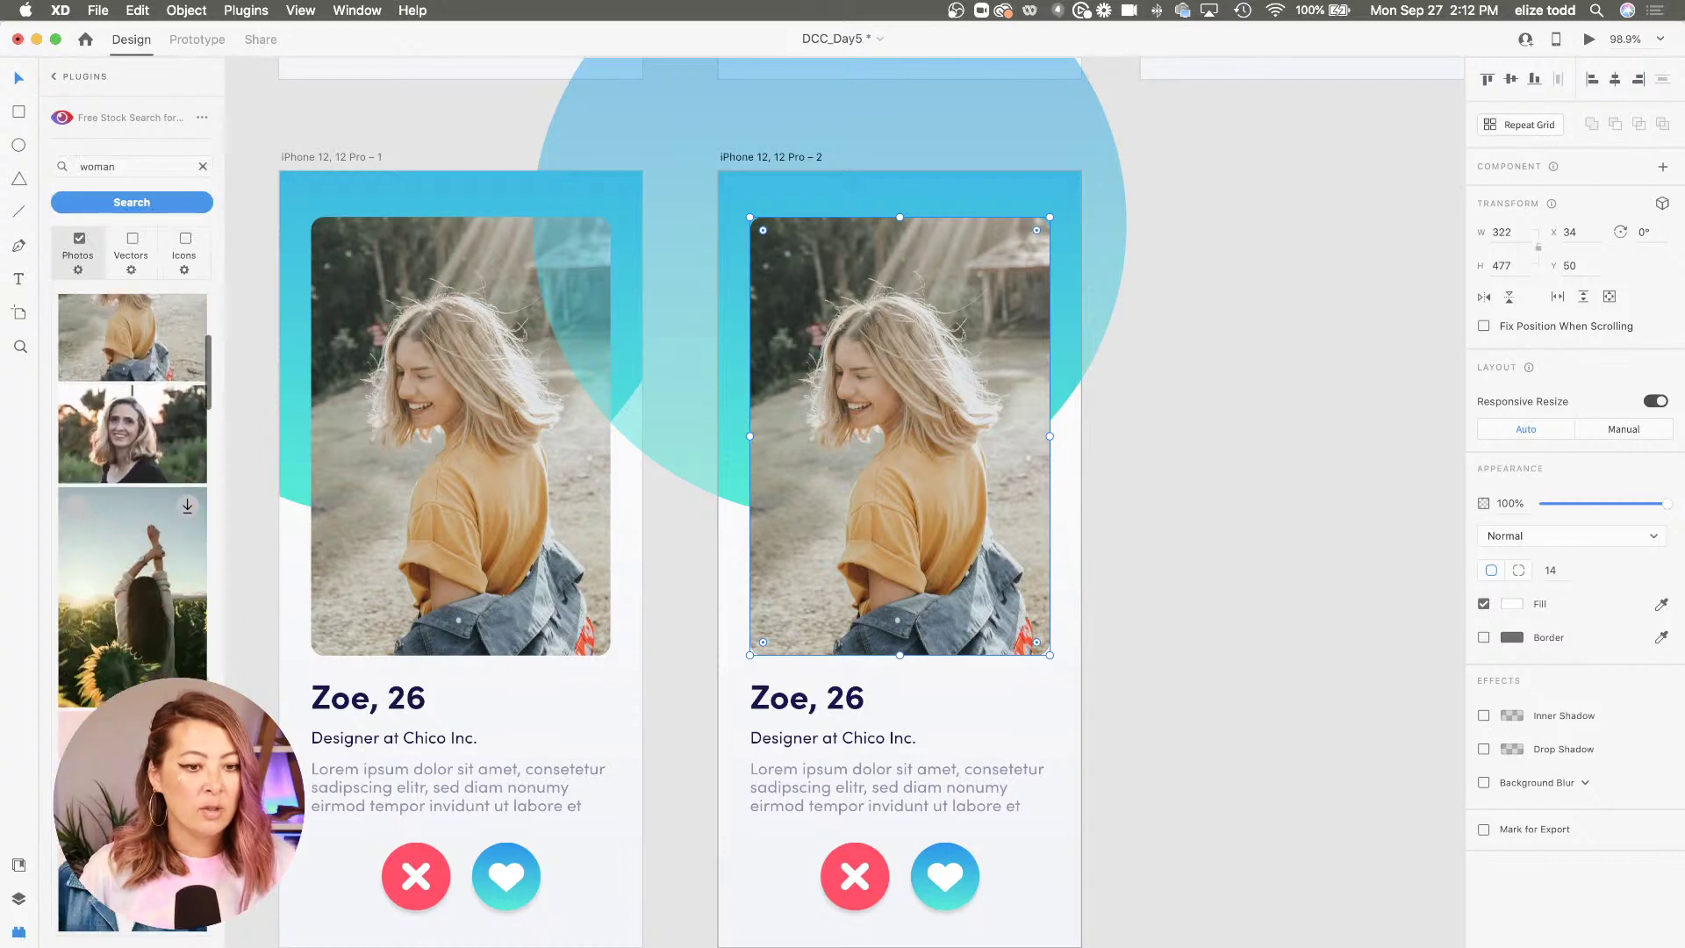
scroll(132, 526, down, 2)
click(131, 632)
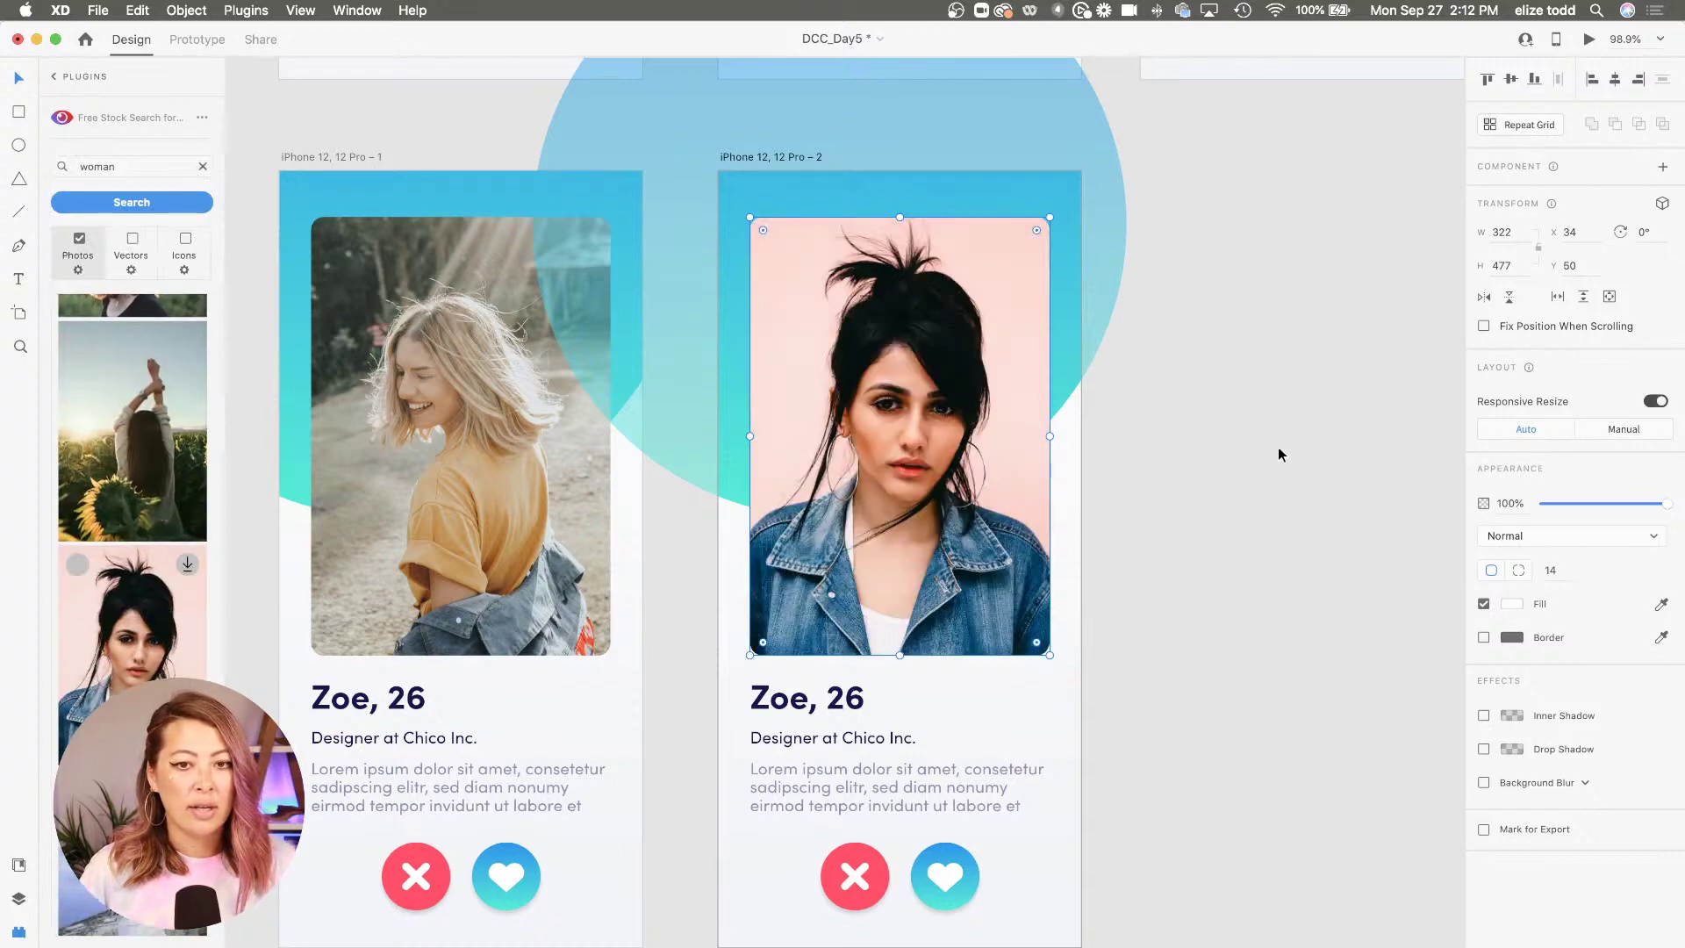
click(1192, 444)
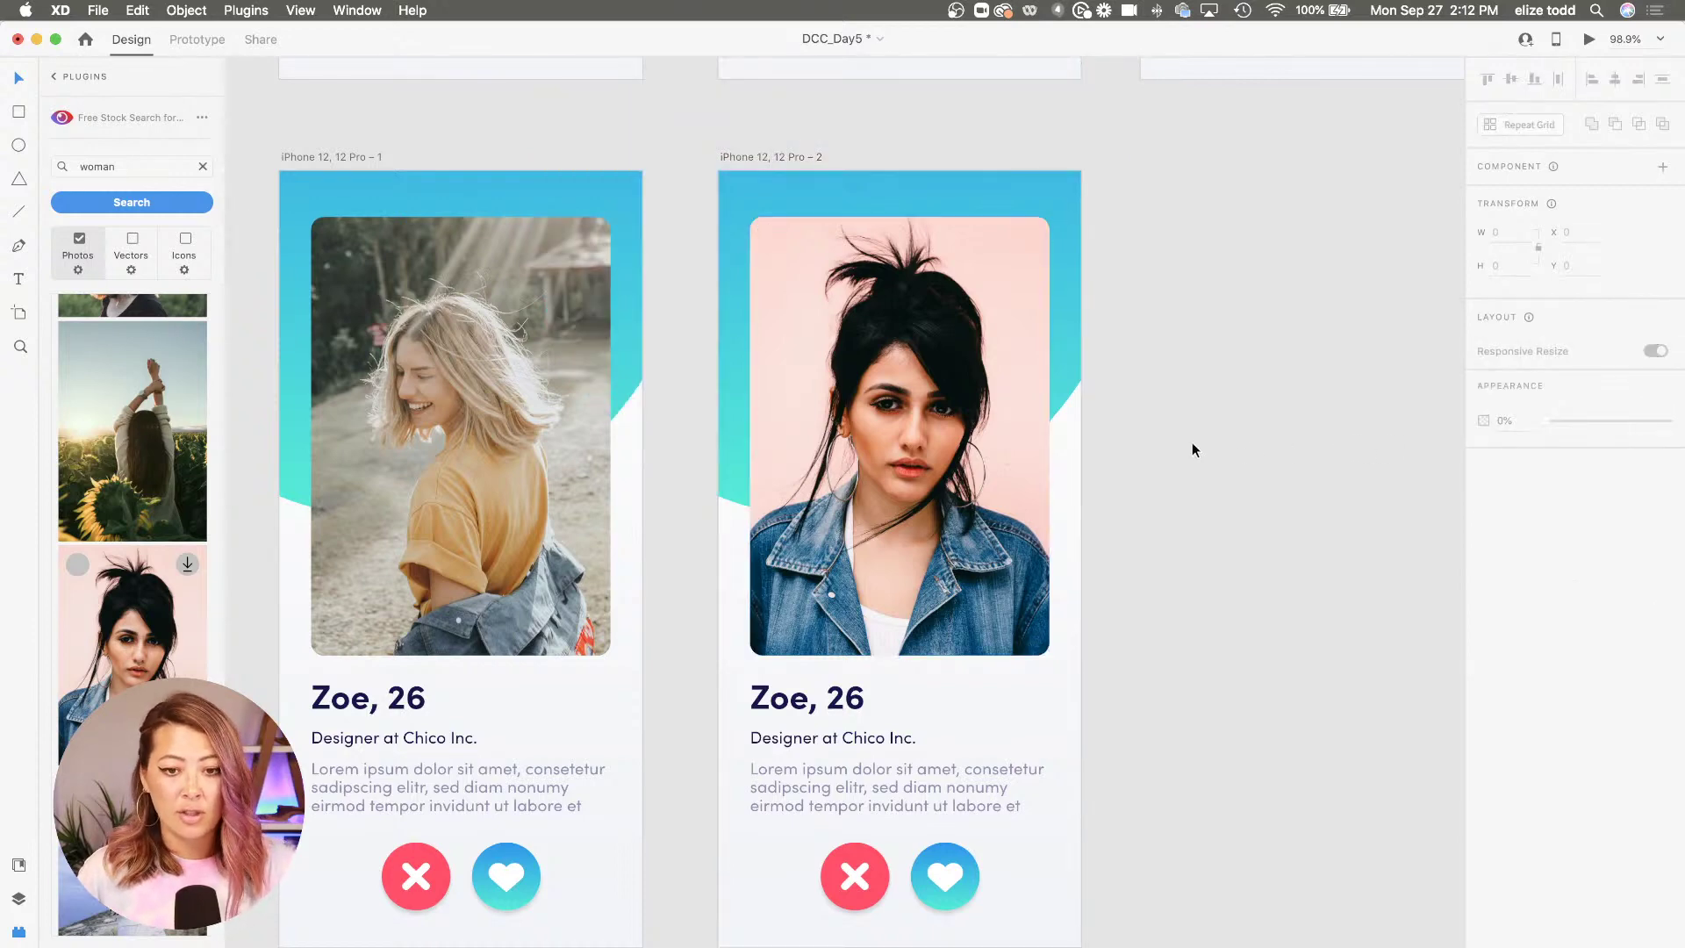
scroll(1192, 442, down, 3)
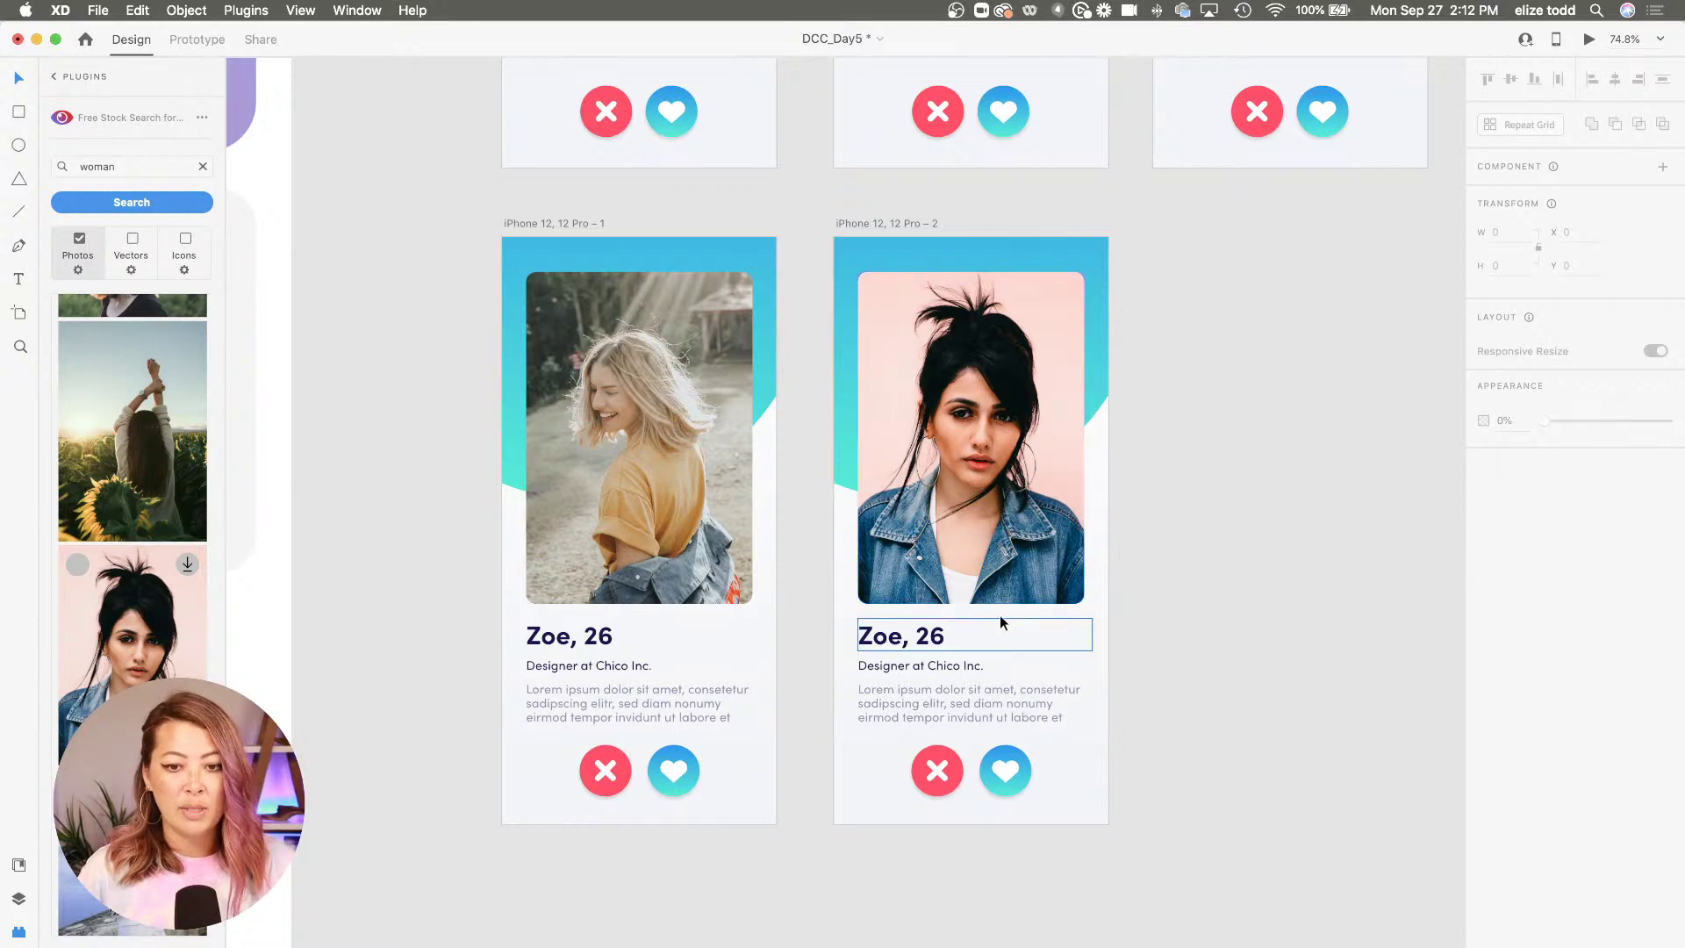
click(878, 646)
click(1271, 657)
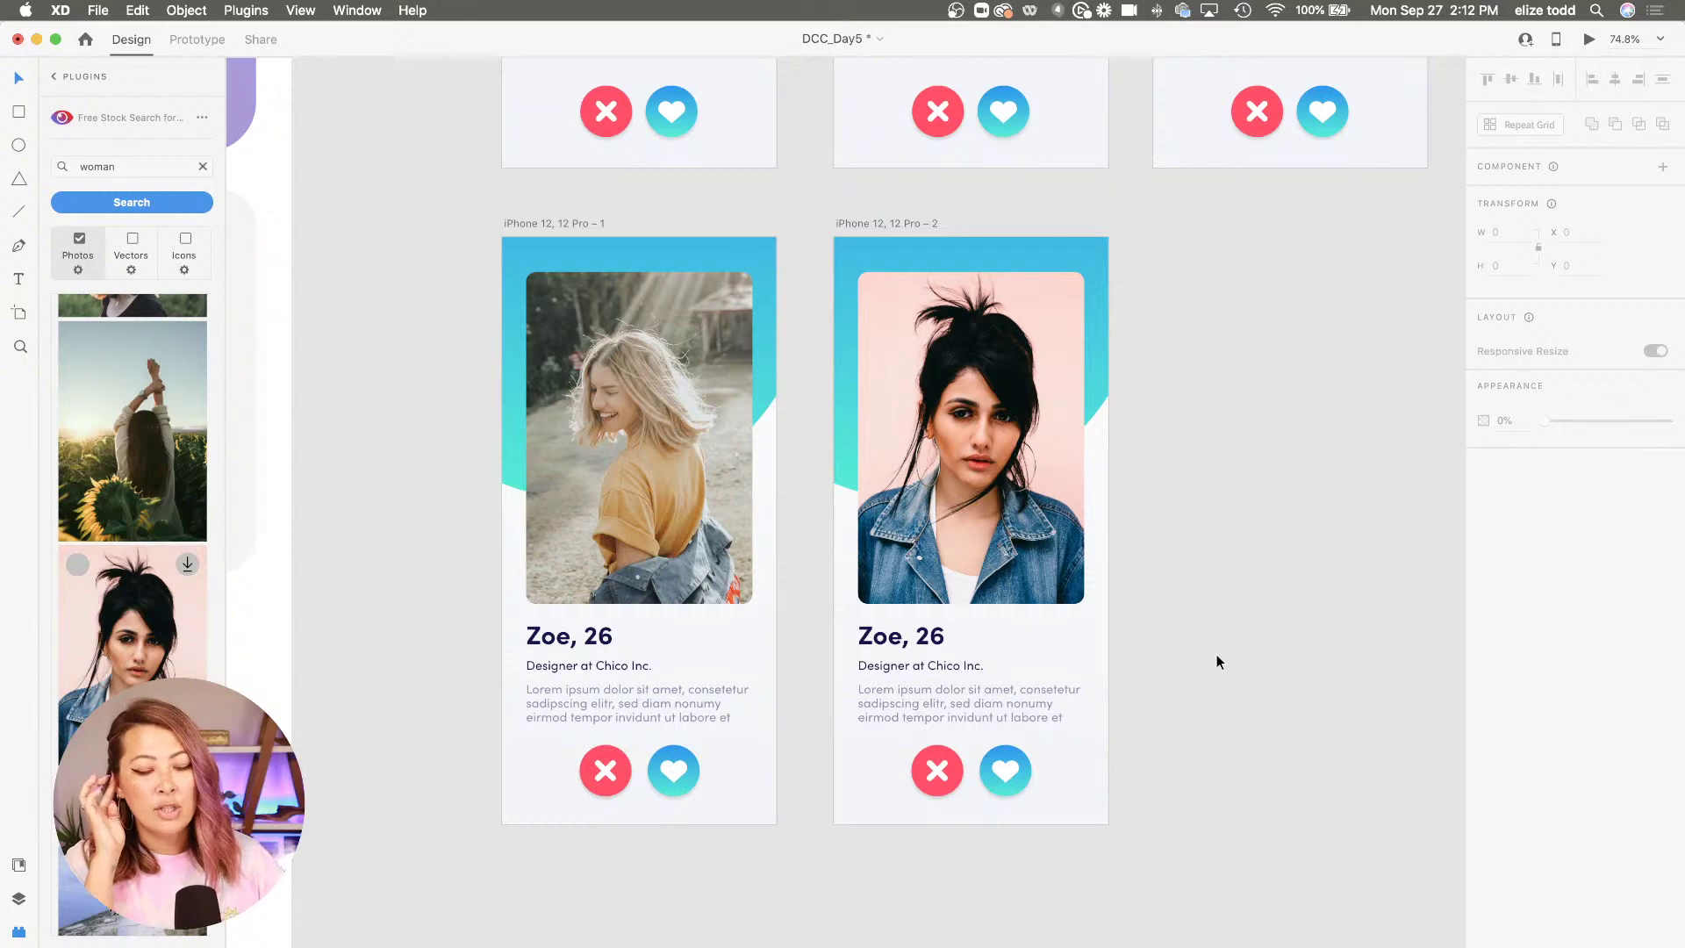
Preview the existing Roommate 1 artboard and swipe its photo left to the following profile
click(18, 898)
scroll(672, 371, up, 10)
click(545, 137)
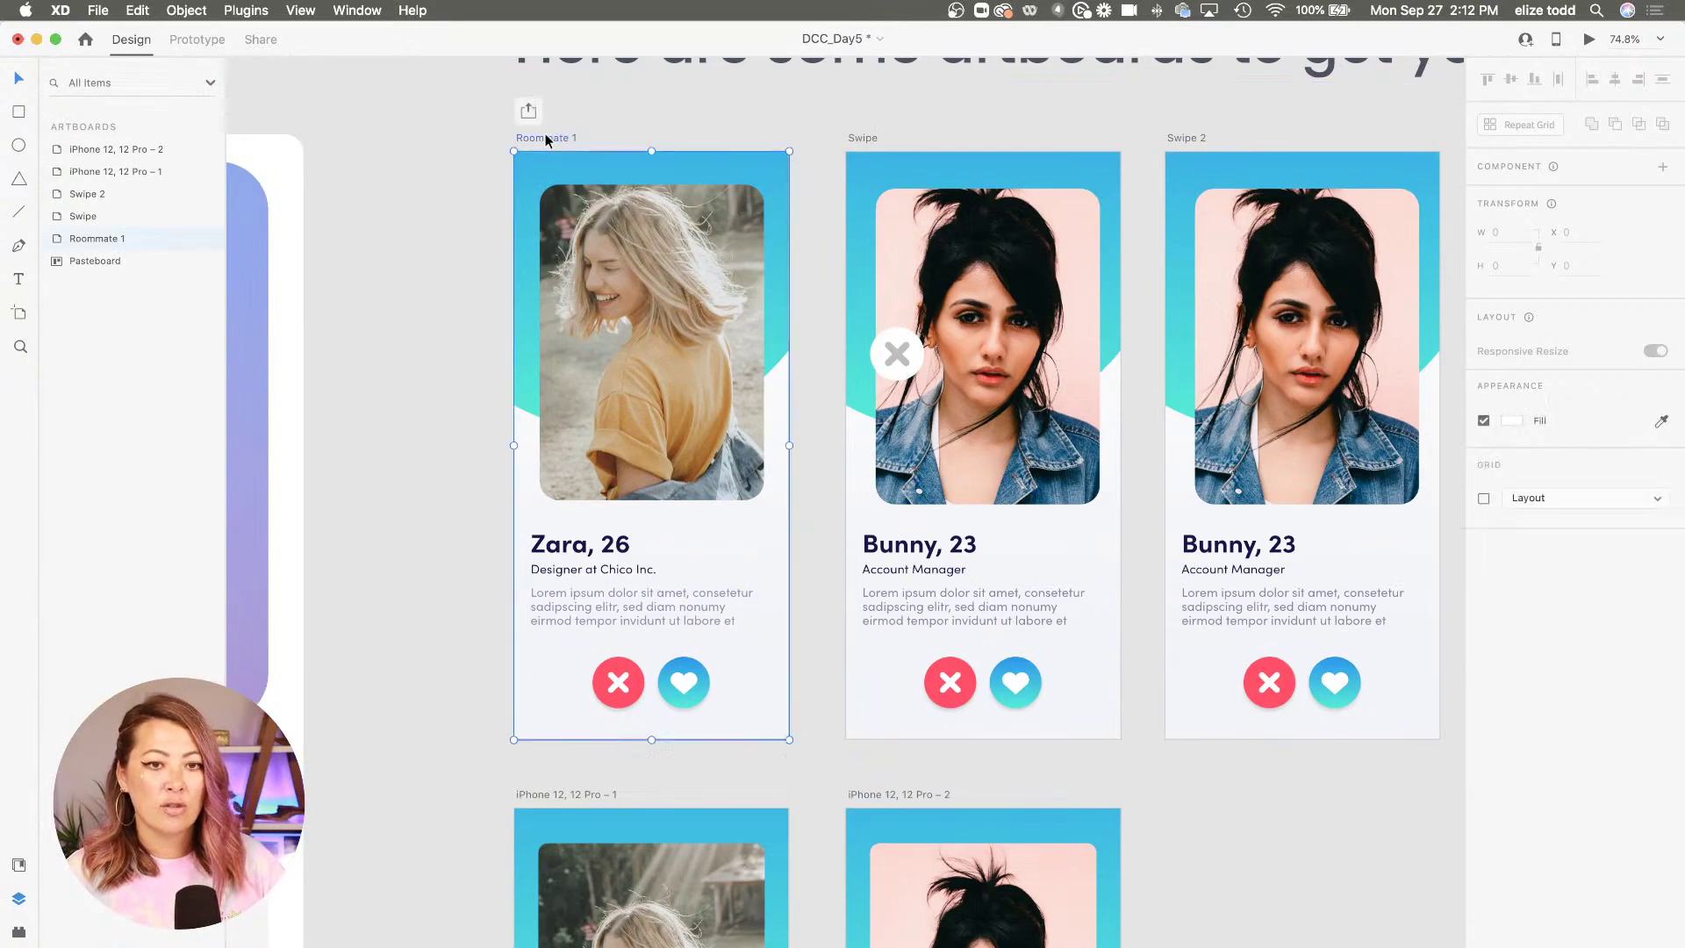
click(1587, 39)
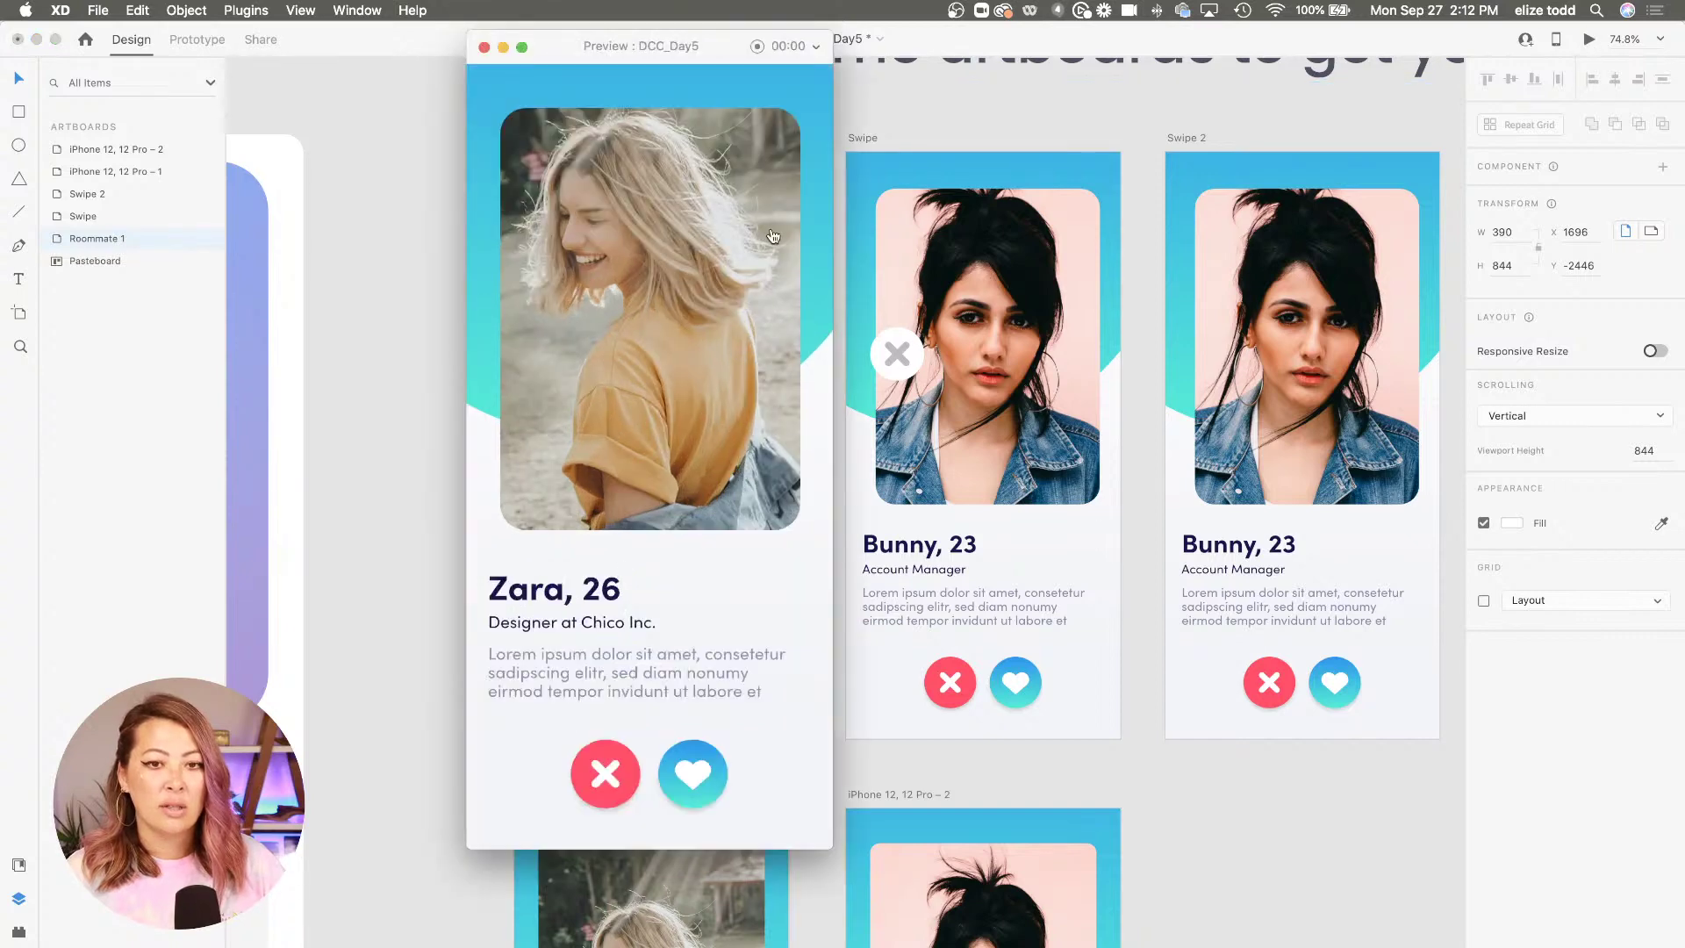
drag(771, 229, 541, 233)
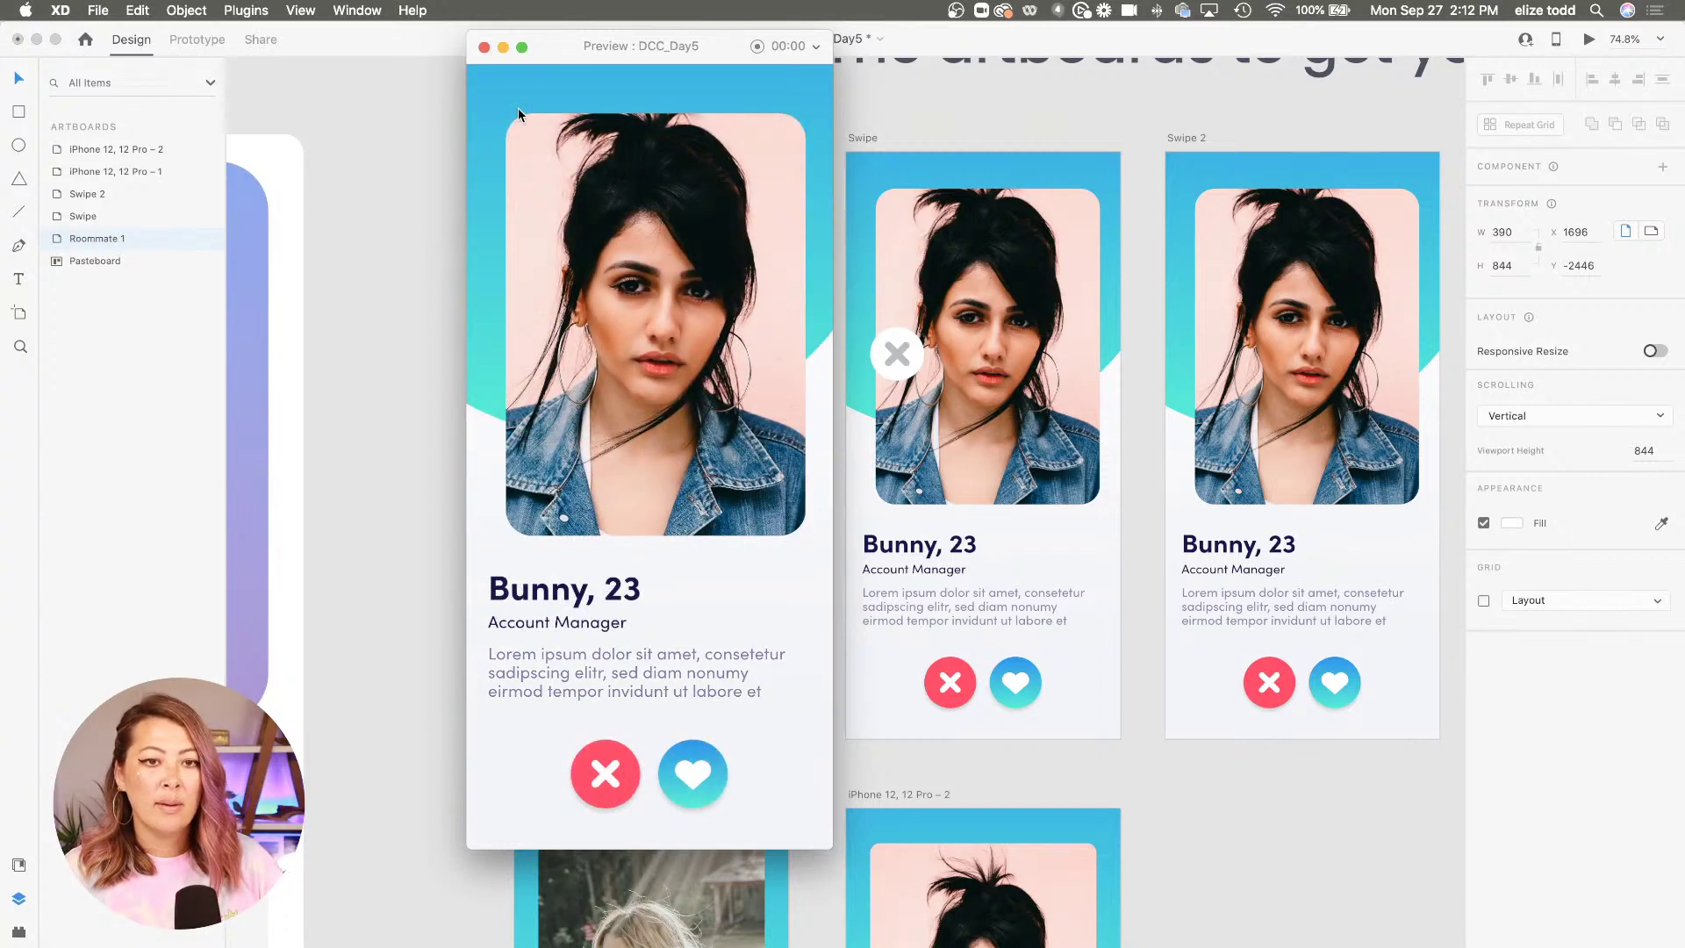
click(482, 47)
scroll(602, 514, down, 10)
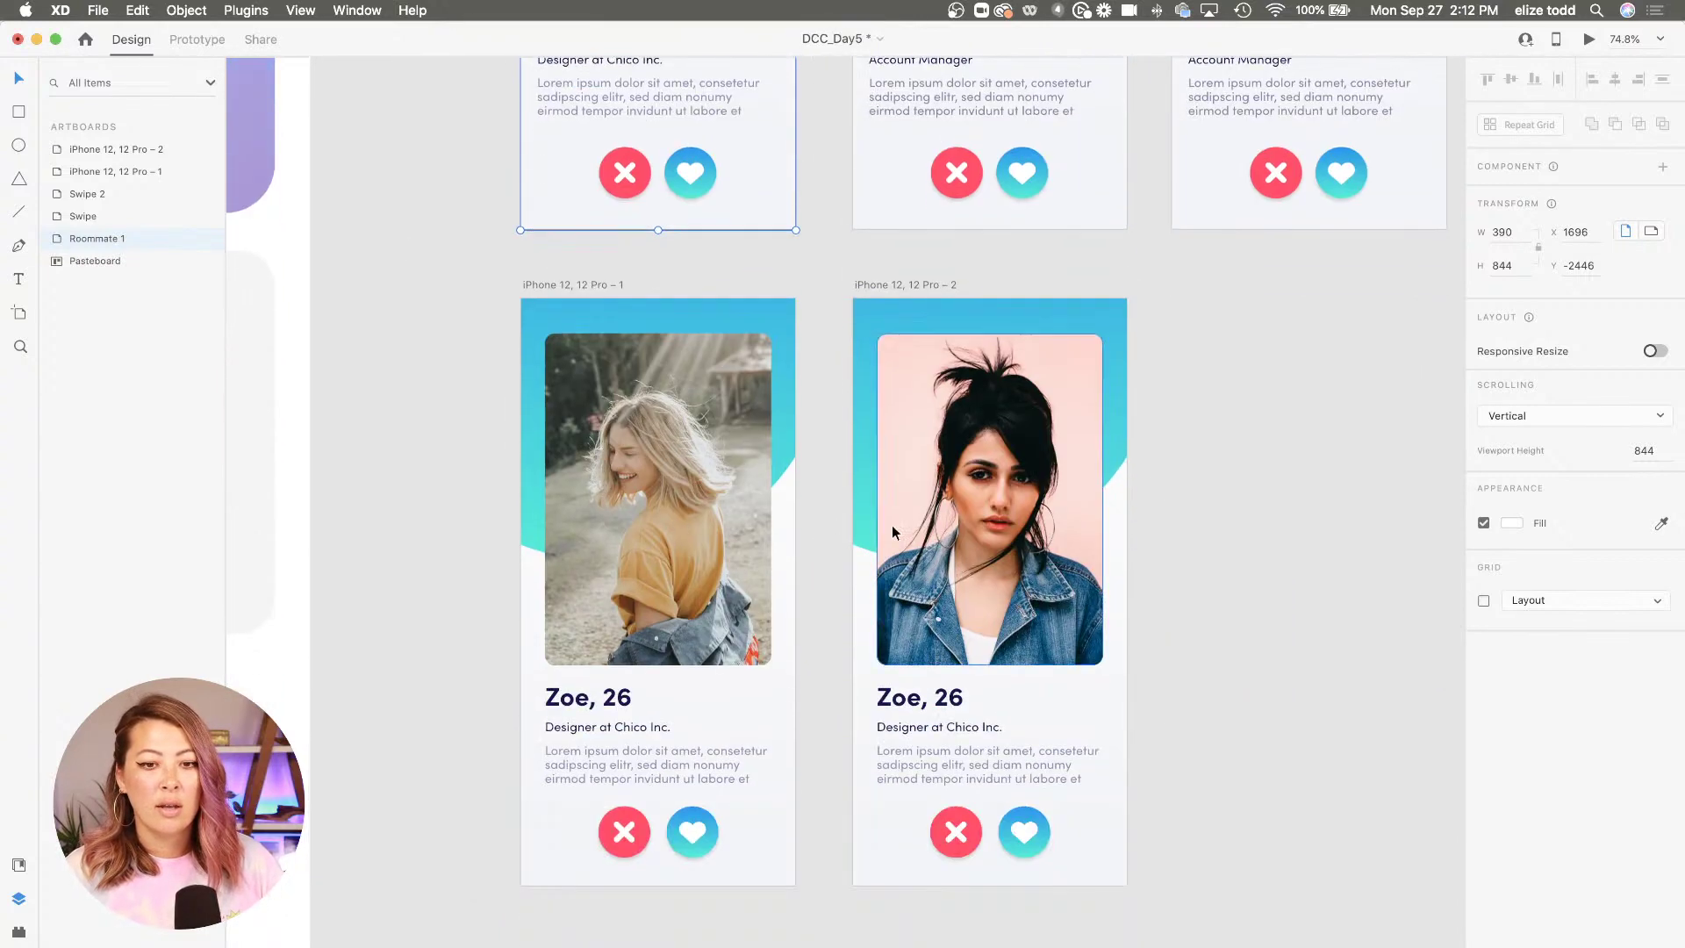
Rename the blonde woman's photo layer on the iPhone 12, 12 Pro – 1 artboard as woman 1
click(1081, 527)
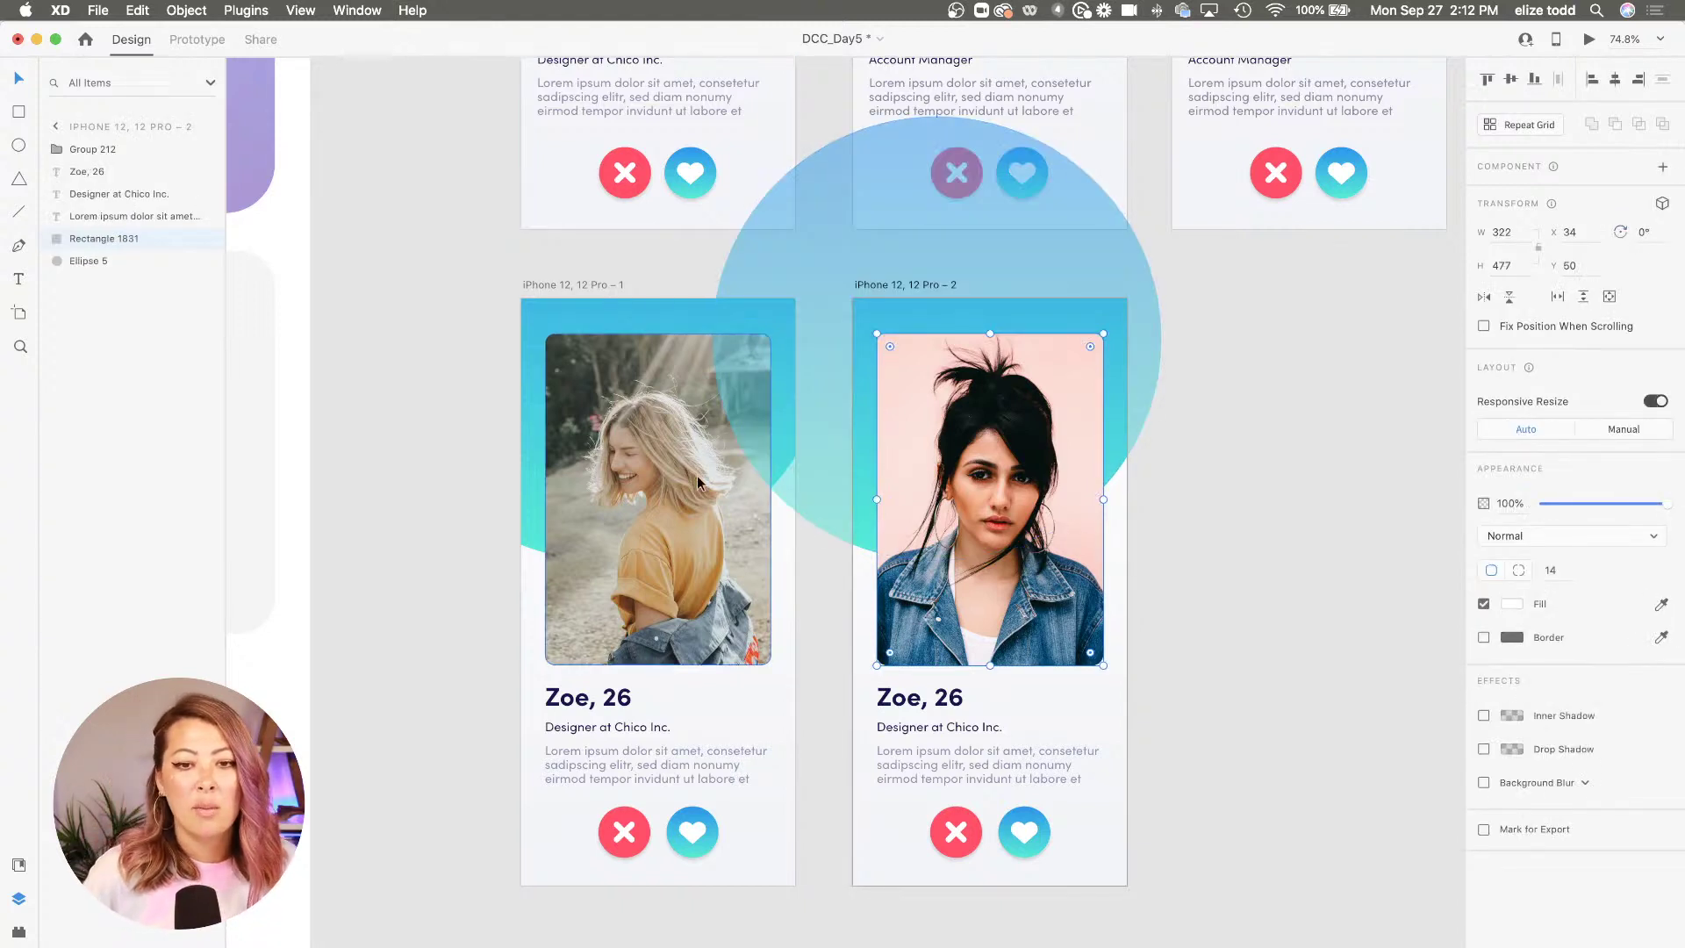
click(550, 281)
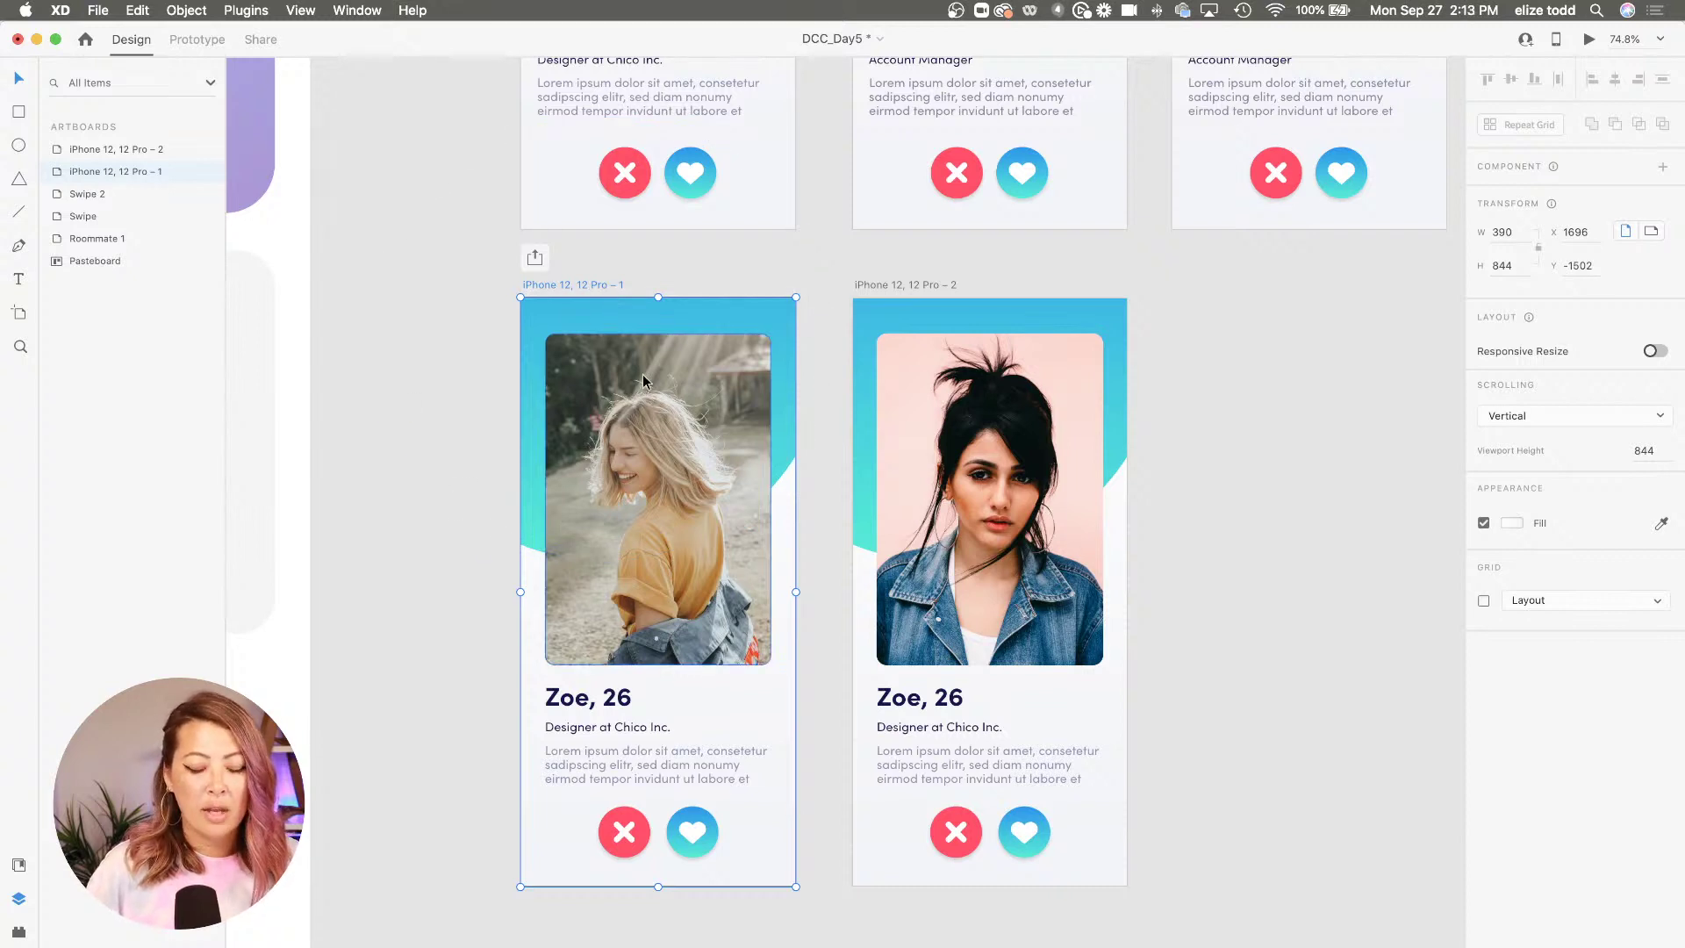
click(1022, 546)
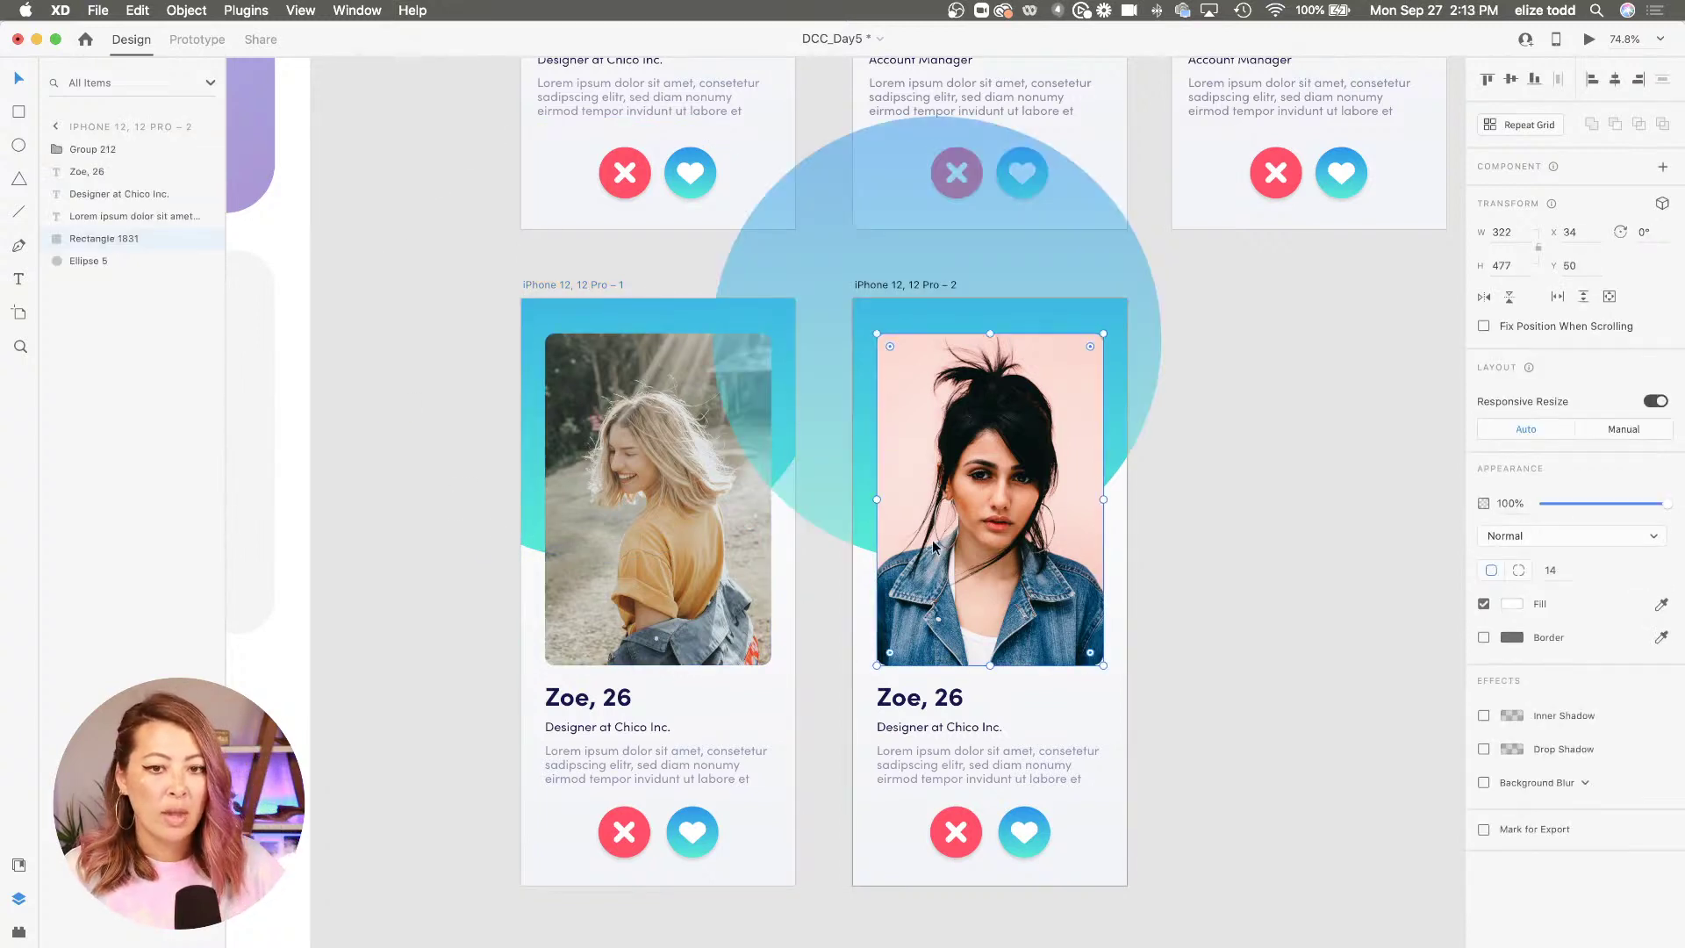
click(656, 549)
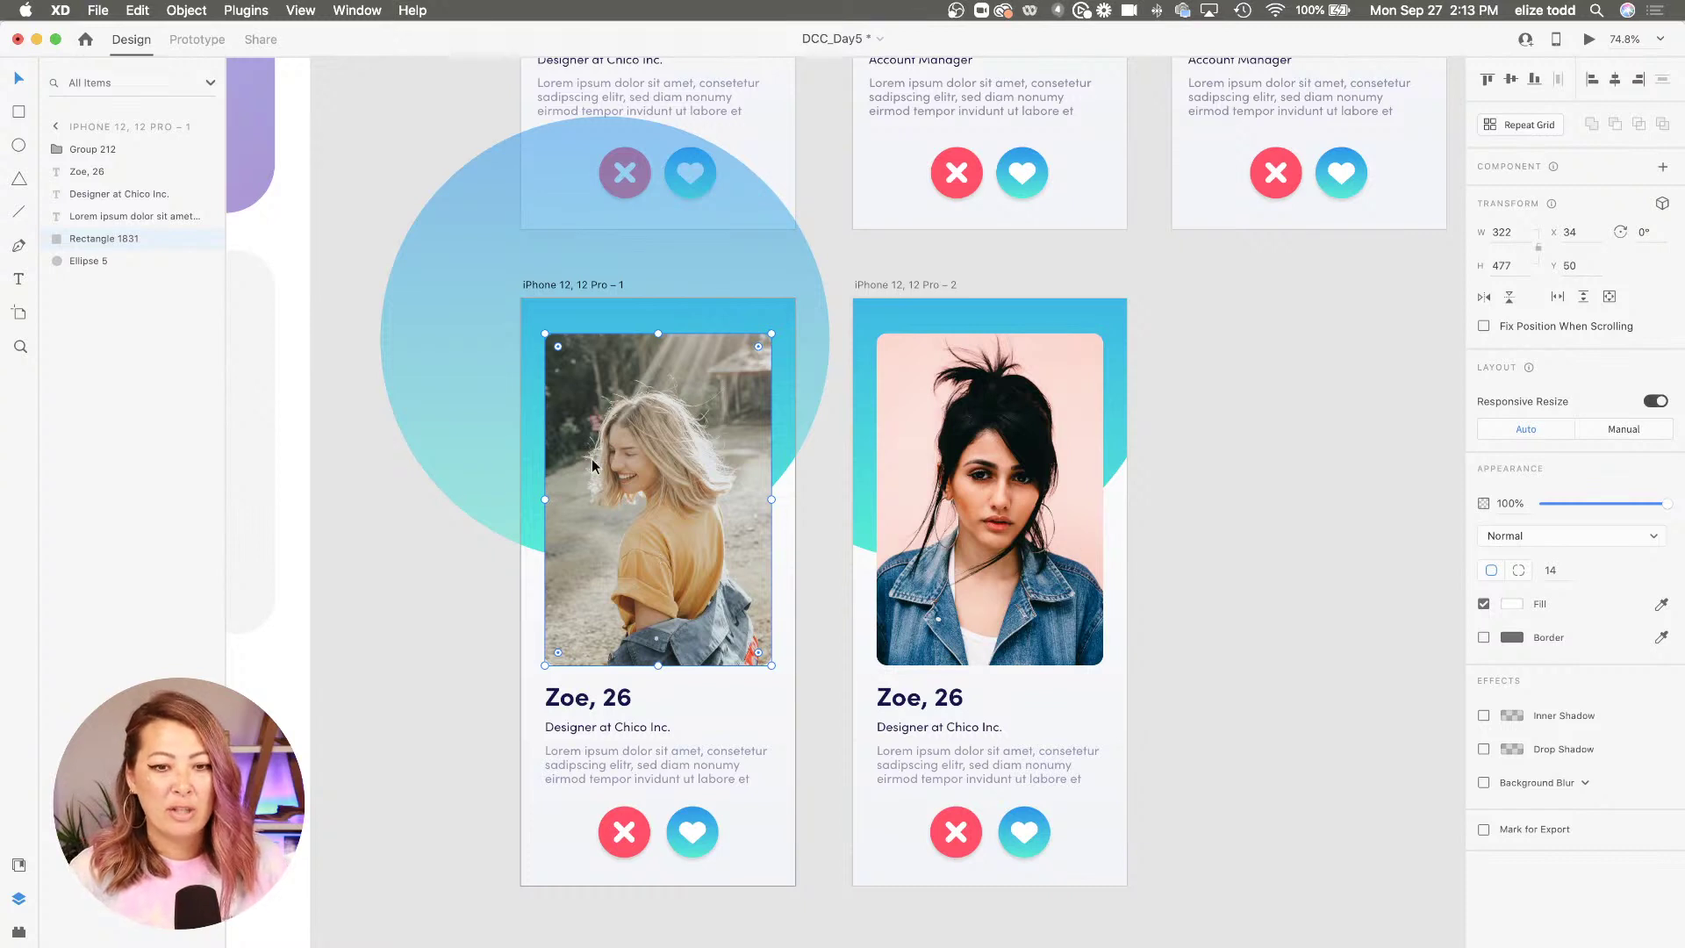
double_click(95, 239)
text(woman)
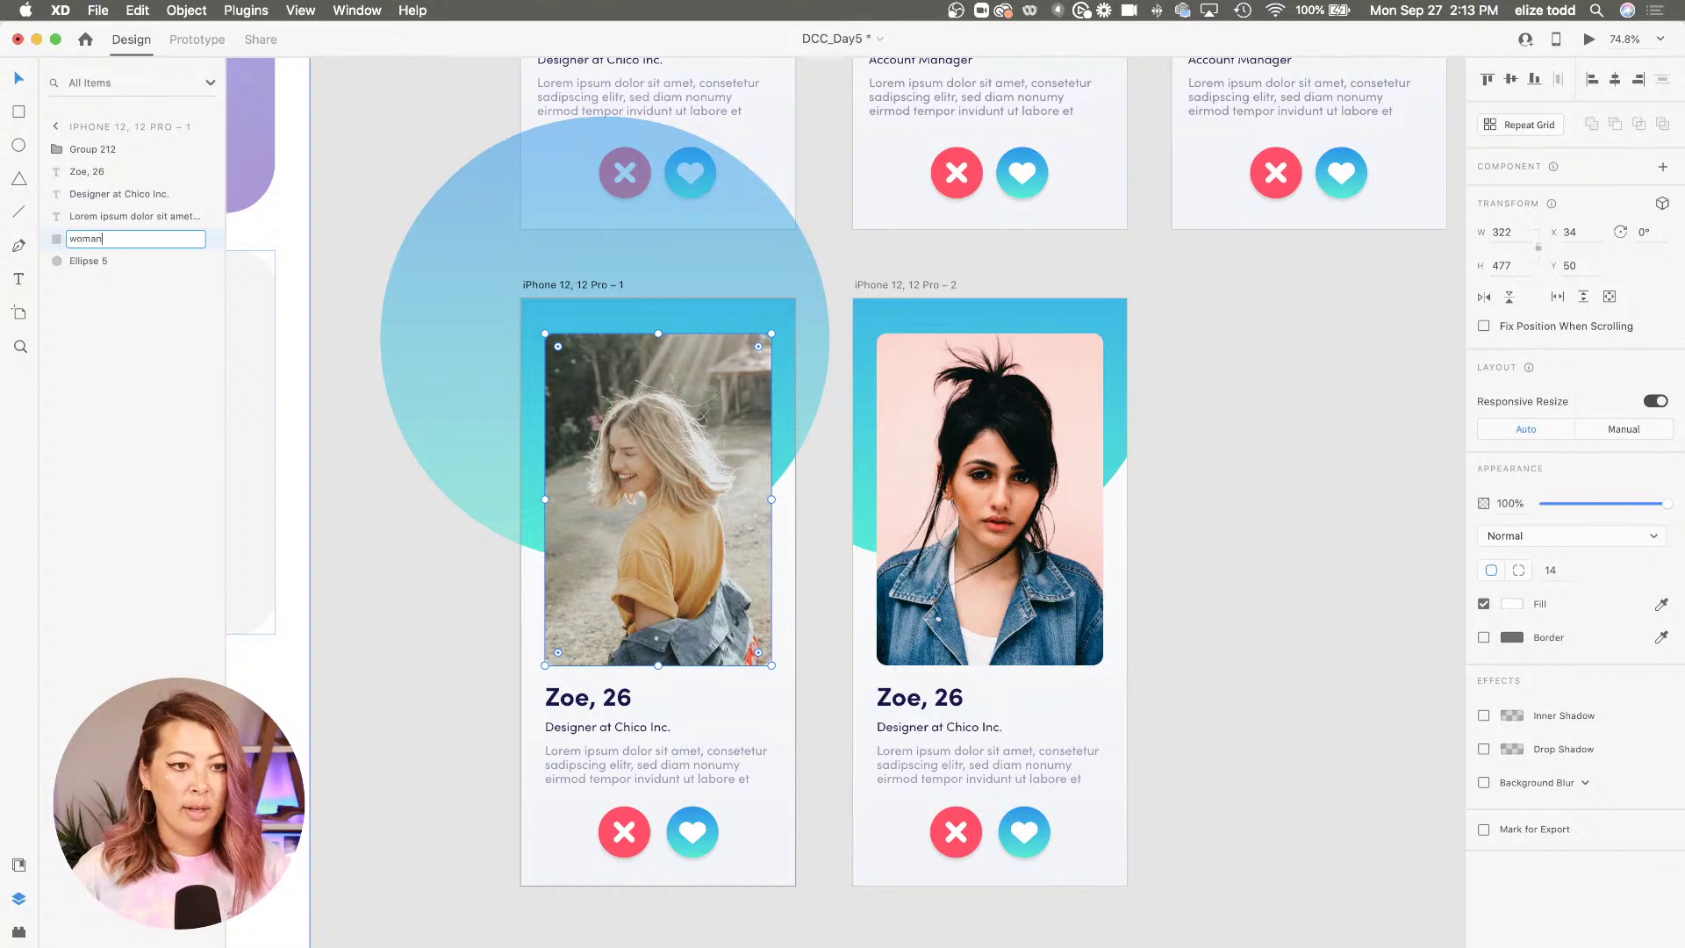
text( 1)
key(Return)
Rename the dark-haired woman's photo layer on the iPhone 12, 12 Pro – 2 artboard as woman 2
click(966, 491)
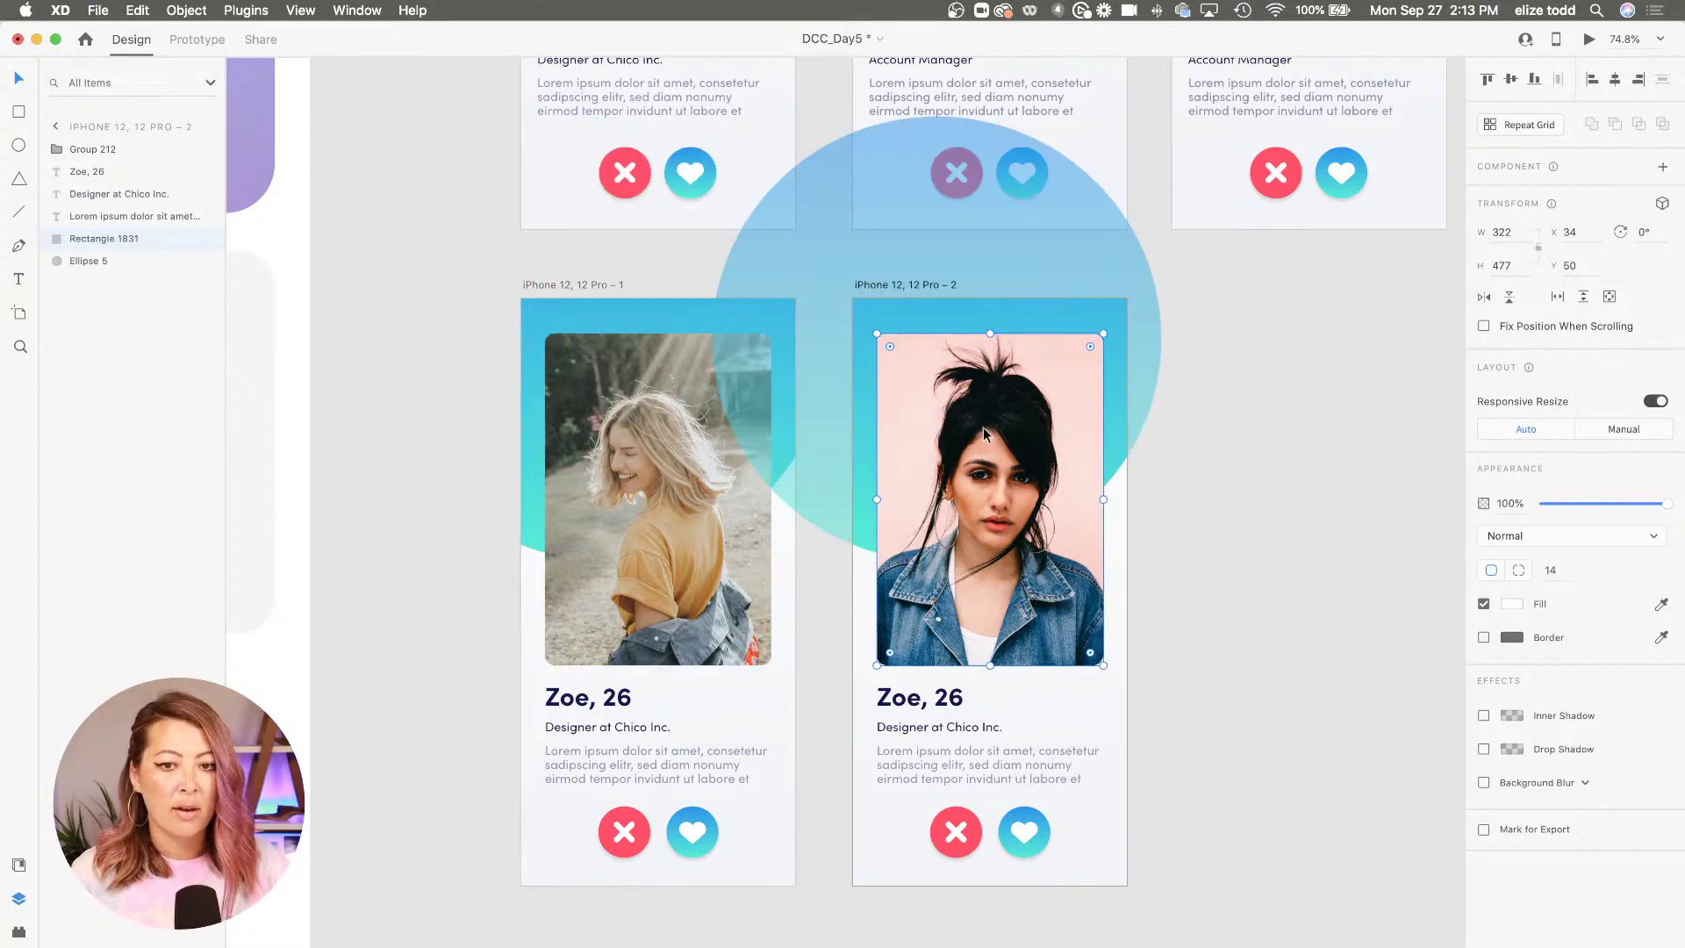
double_click(107, 237)
text(woman 1)
key(Return)
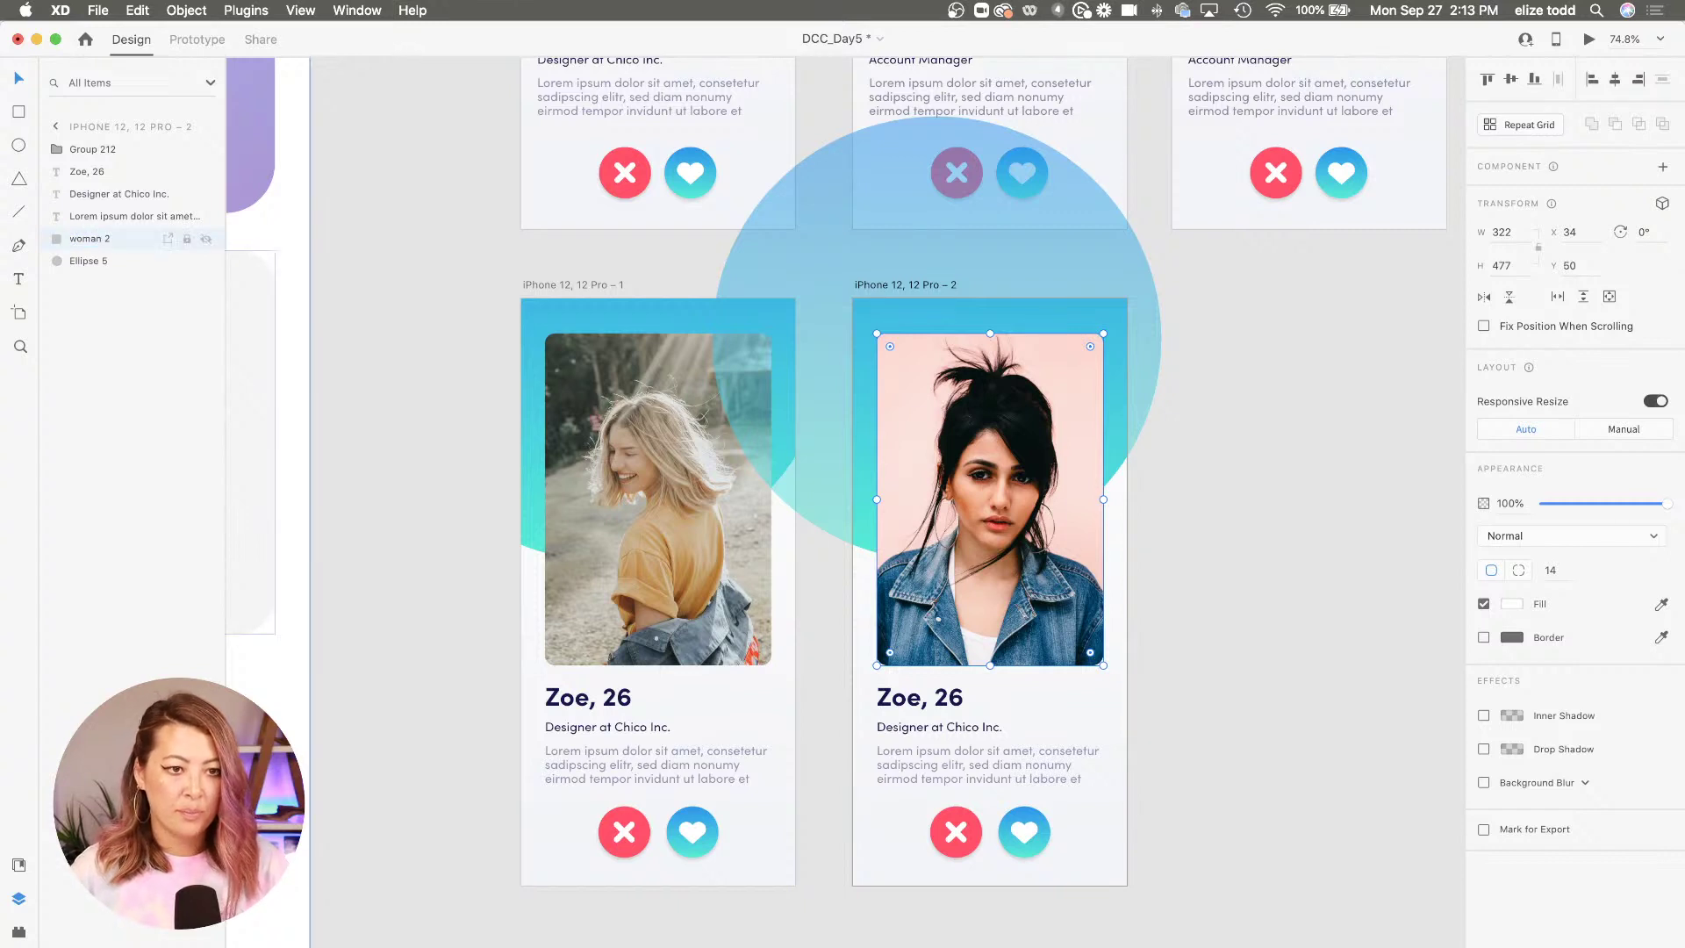
click(1167, 481)
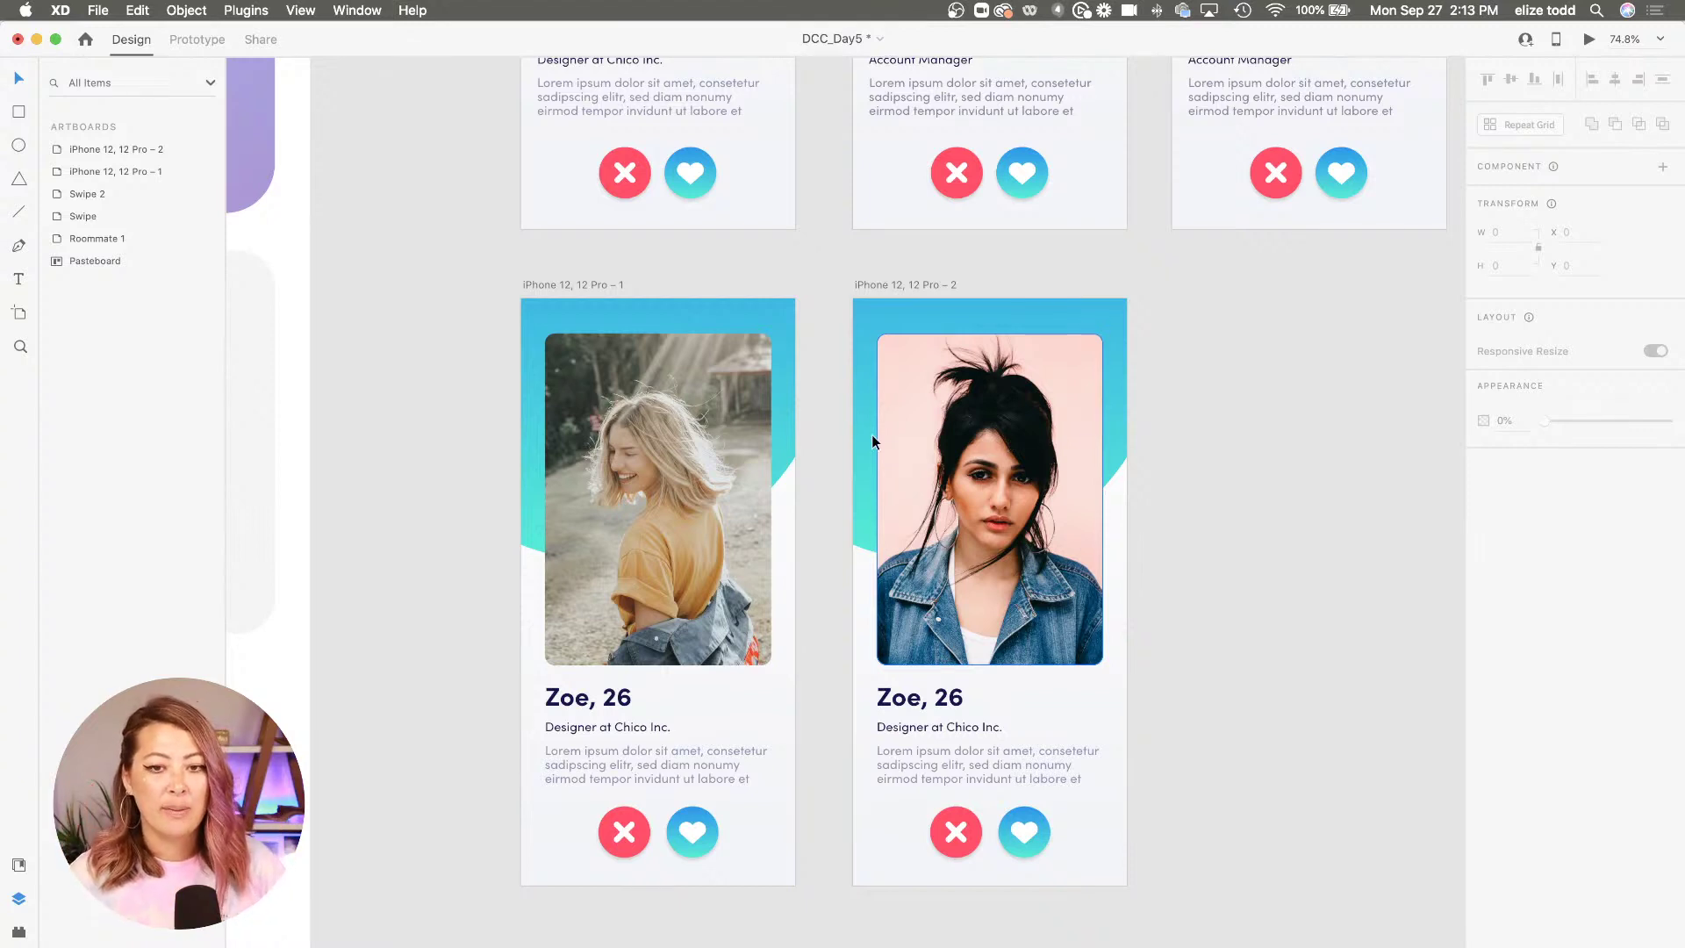
Copy the woman 2 photo onto the first new artboard and move it right, beside the woman 1 photo, to about X 378
click(998, 448)
key(cmd+c)
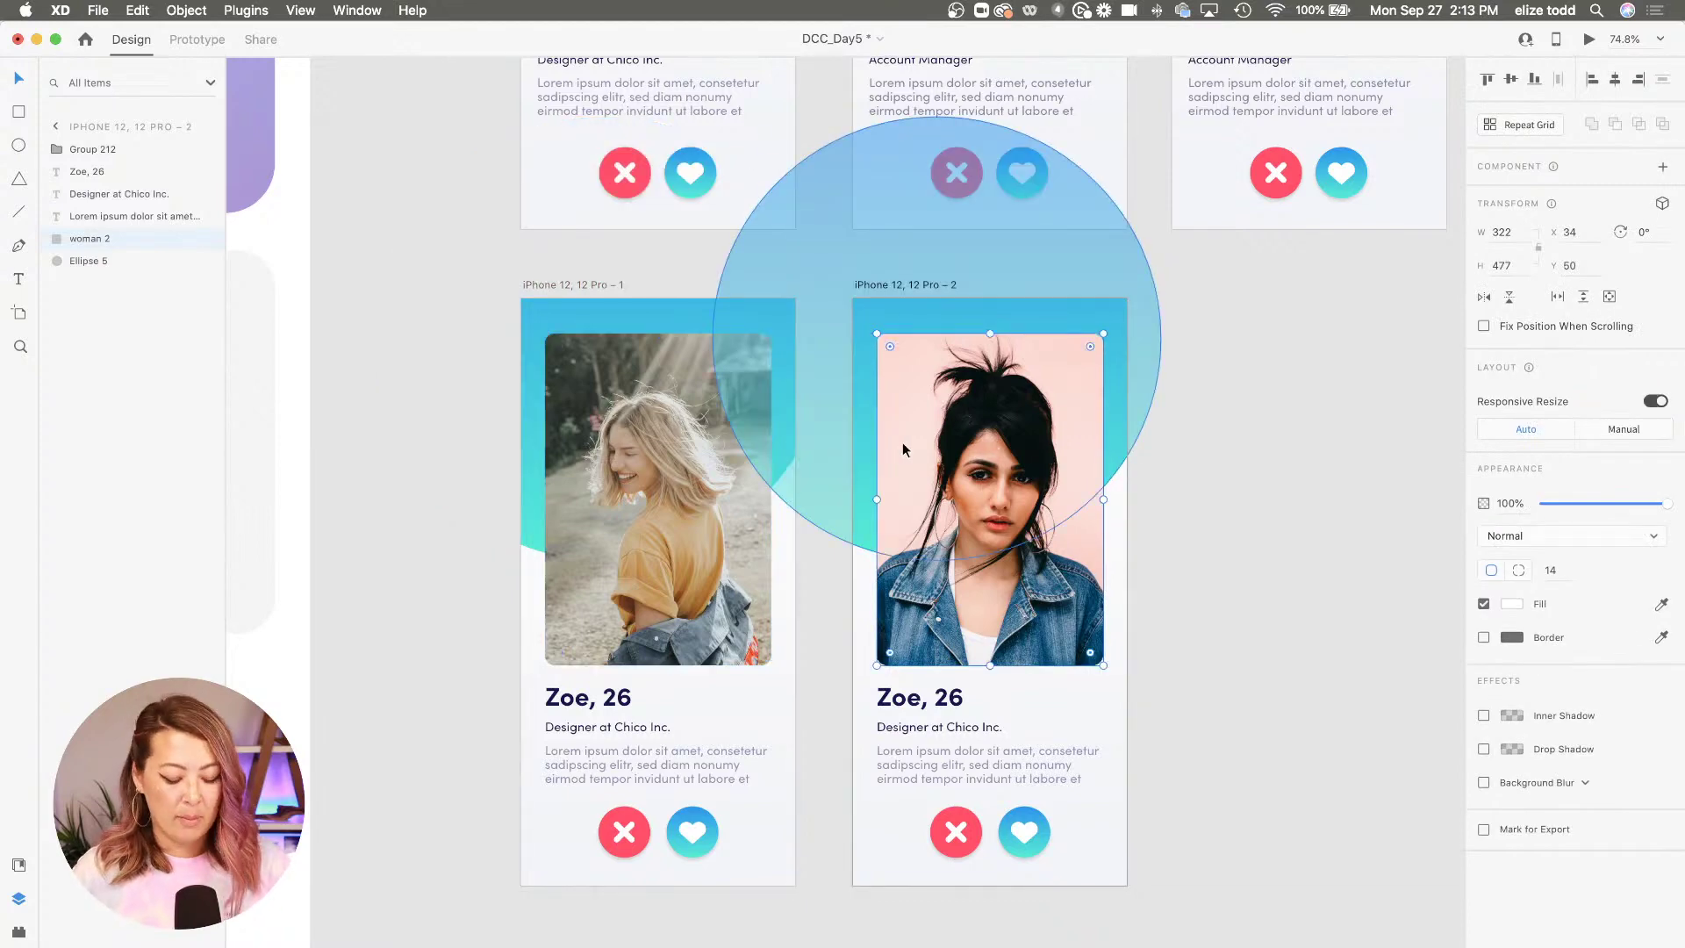
click(566, 285)
key(cmd+v)
scroll(661, 476, up, 5)
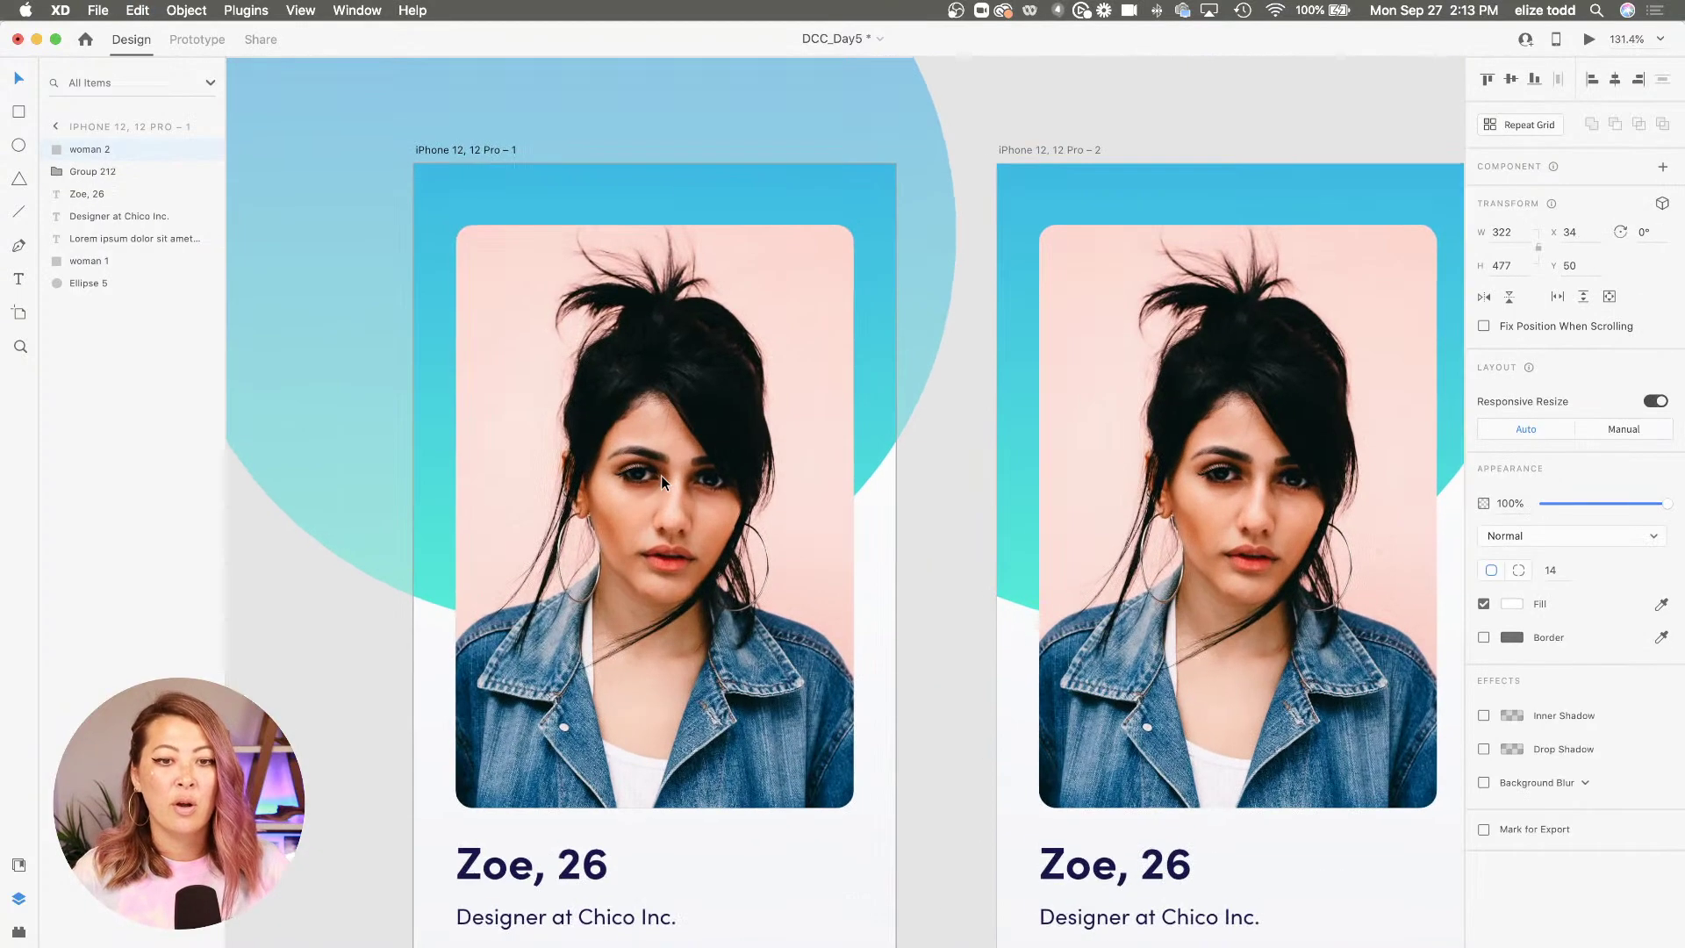
drag(661, 476, 1051, 502)
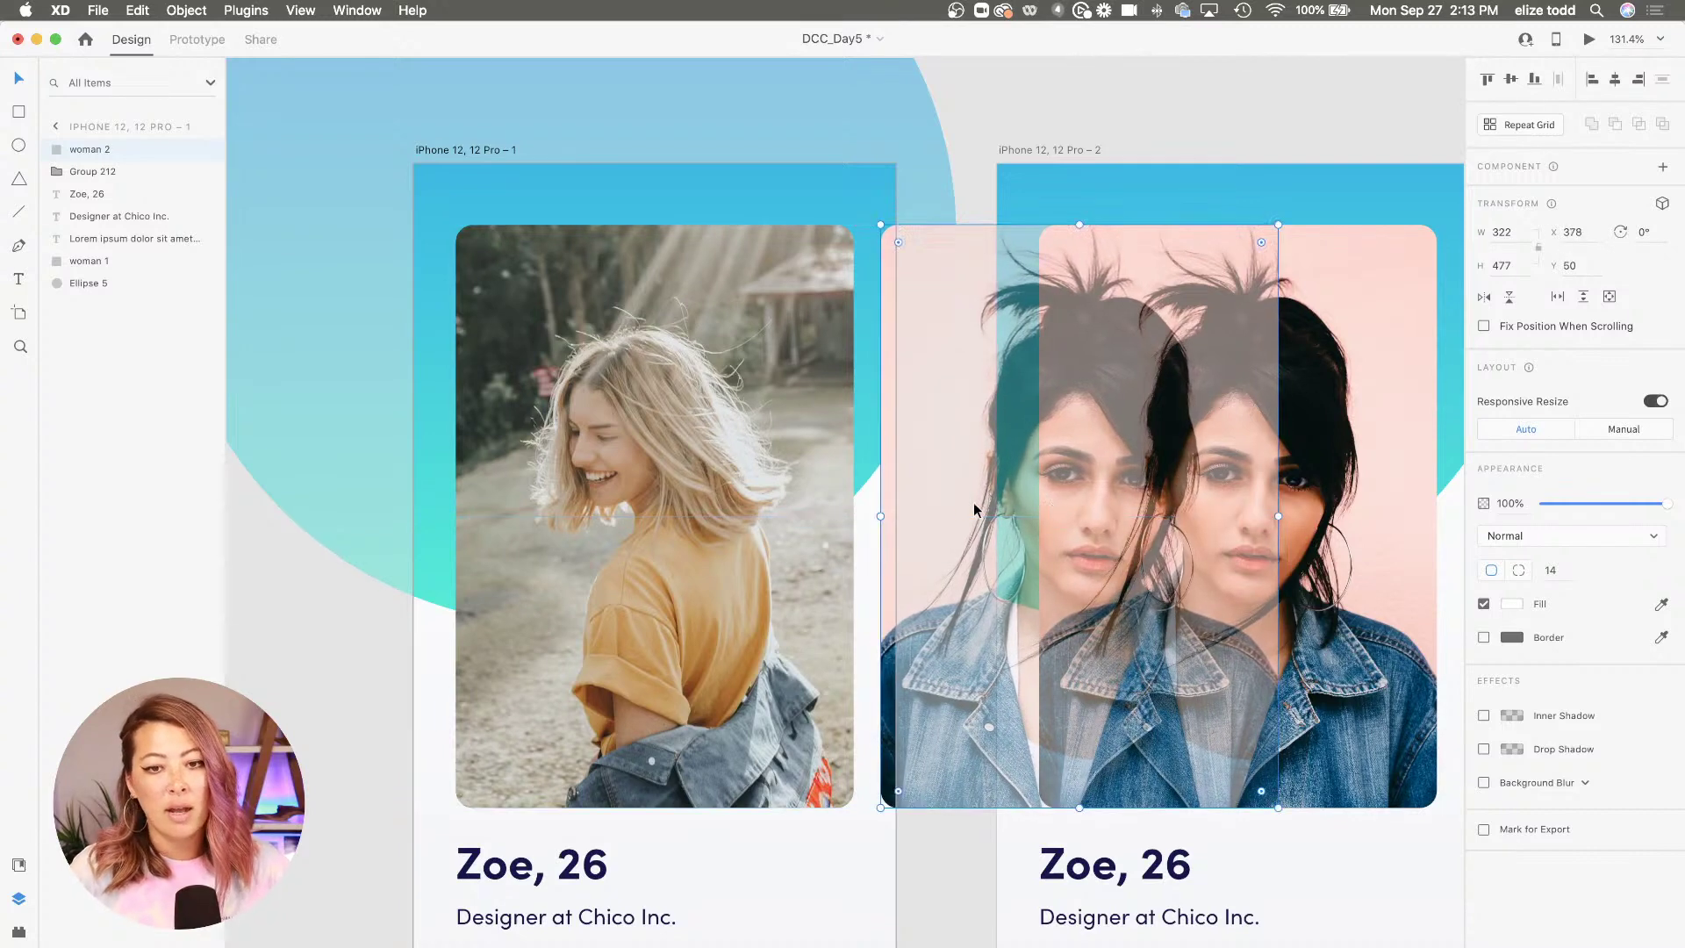
scroll(973, 502, down, 3)
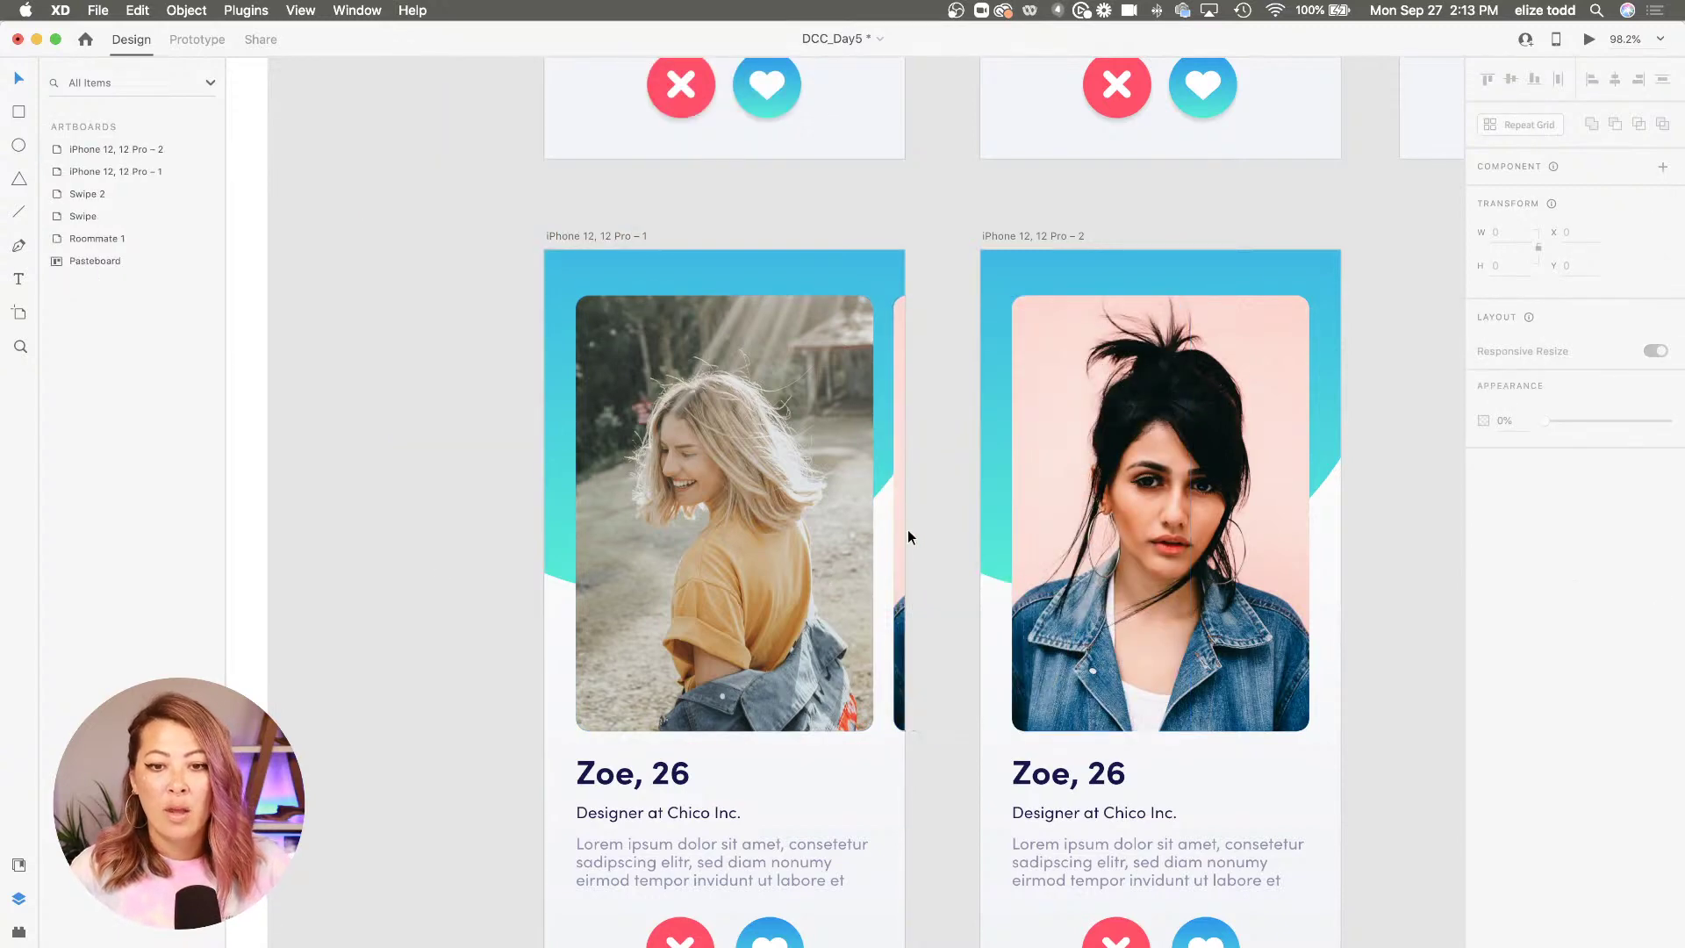
Reduce the opacity of the offset woman 2 photo on the first new artboard to 0%
drag(904, 529, 903, 530)
drag(1666, 506, 1445, 498)
click(1099, 234)
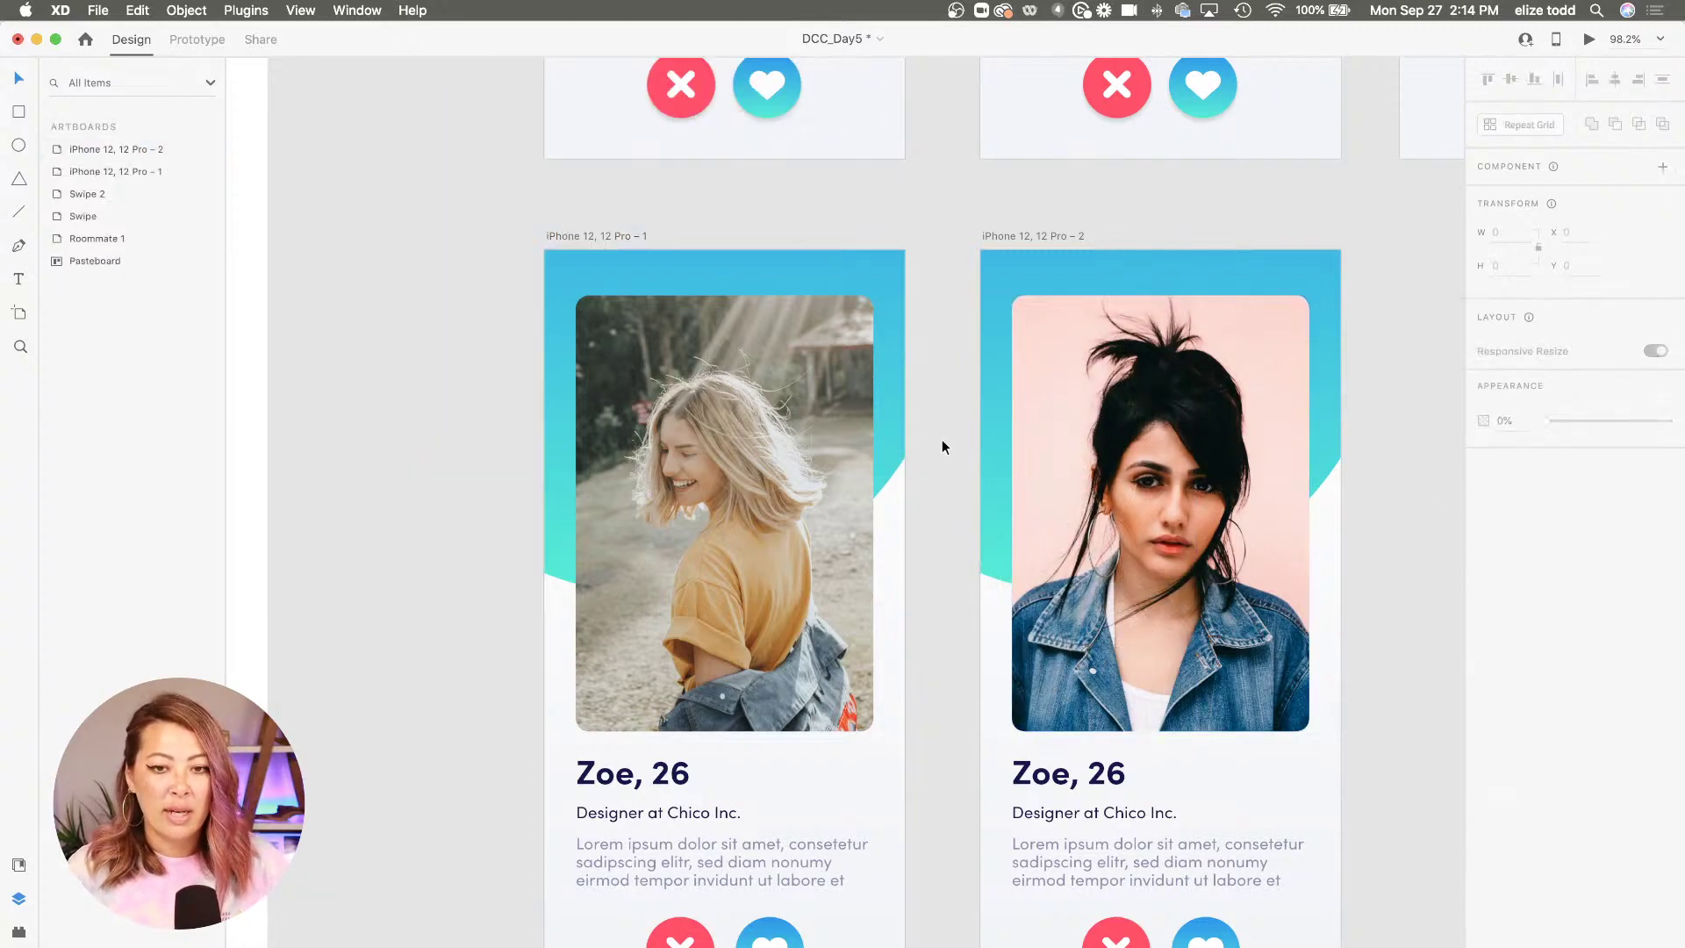
Prototype a Drag interaction from the woman 1 photo to the iPhone 12, 12 Pro – 2 artboard using Auto-Animate
click(554, 236)
scroll(261, 58, down, 2)
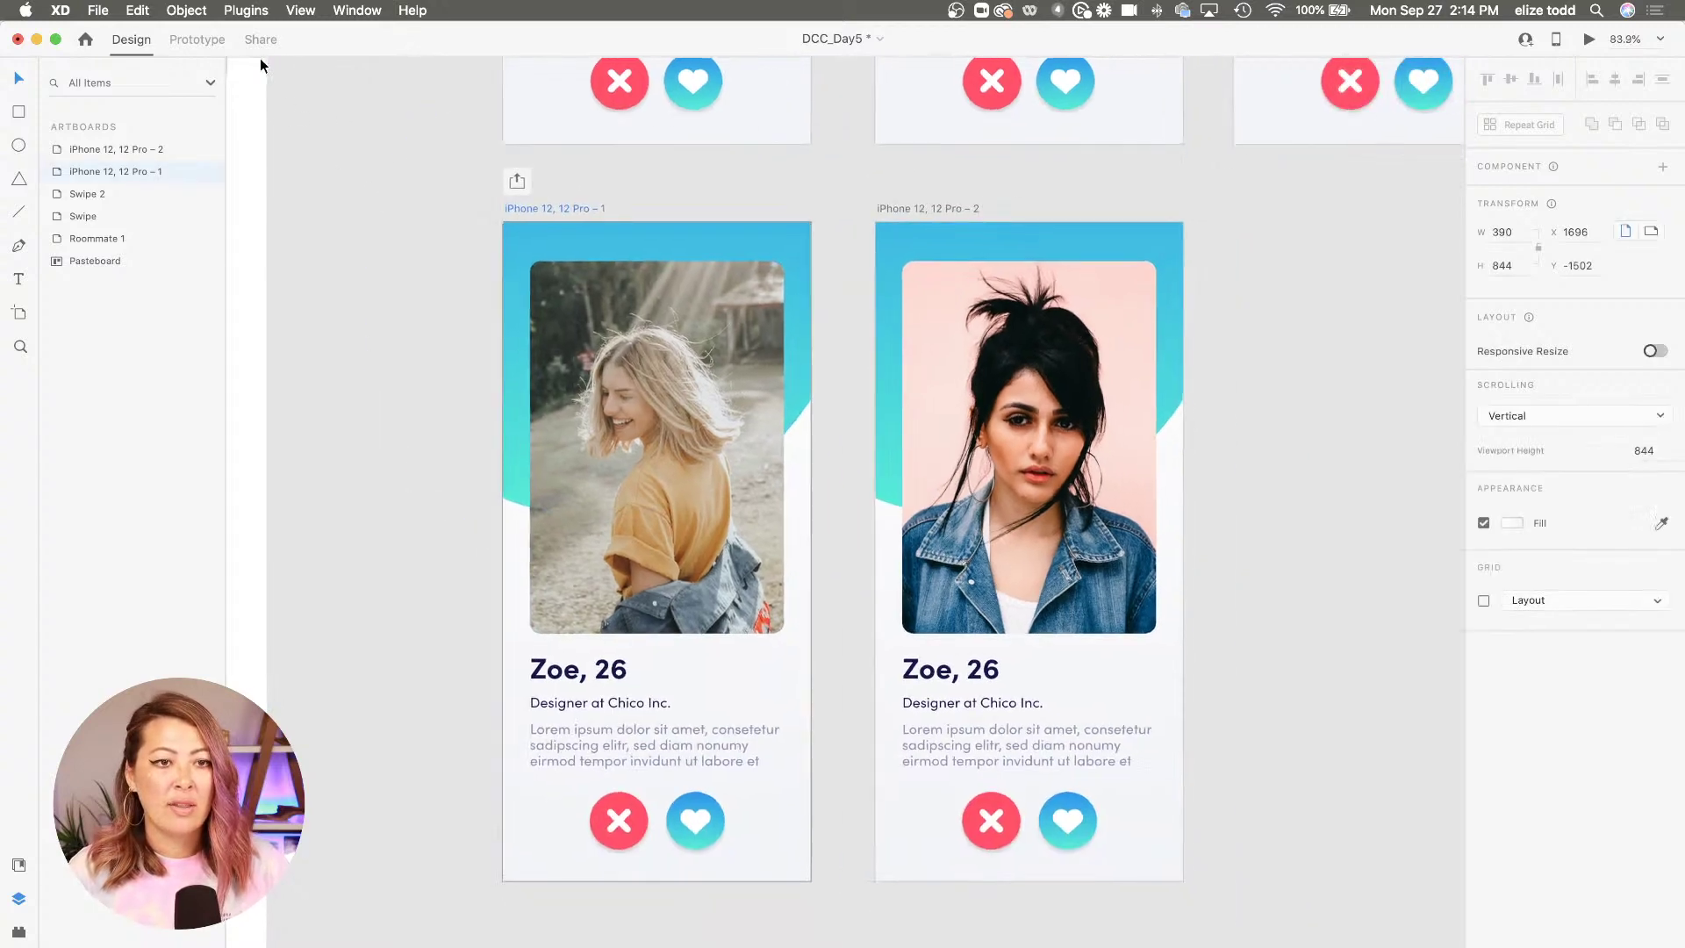
click(197, 39)
click(713, 399)
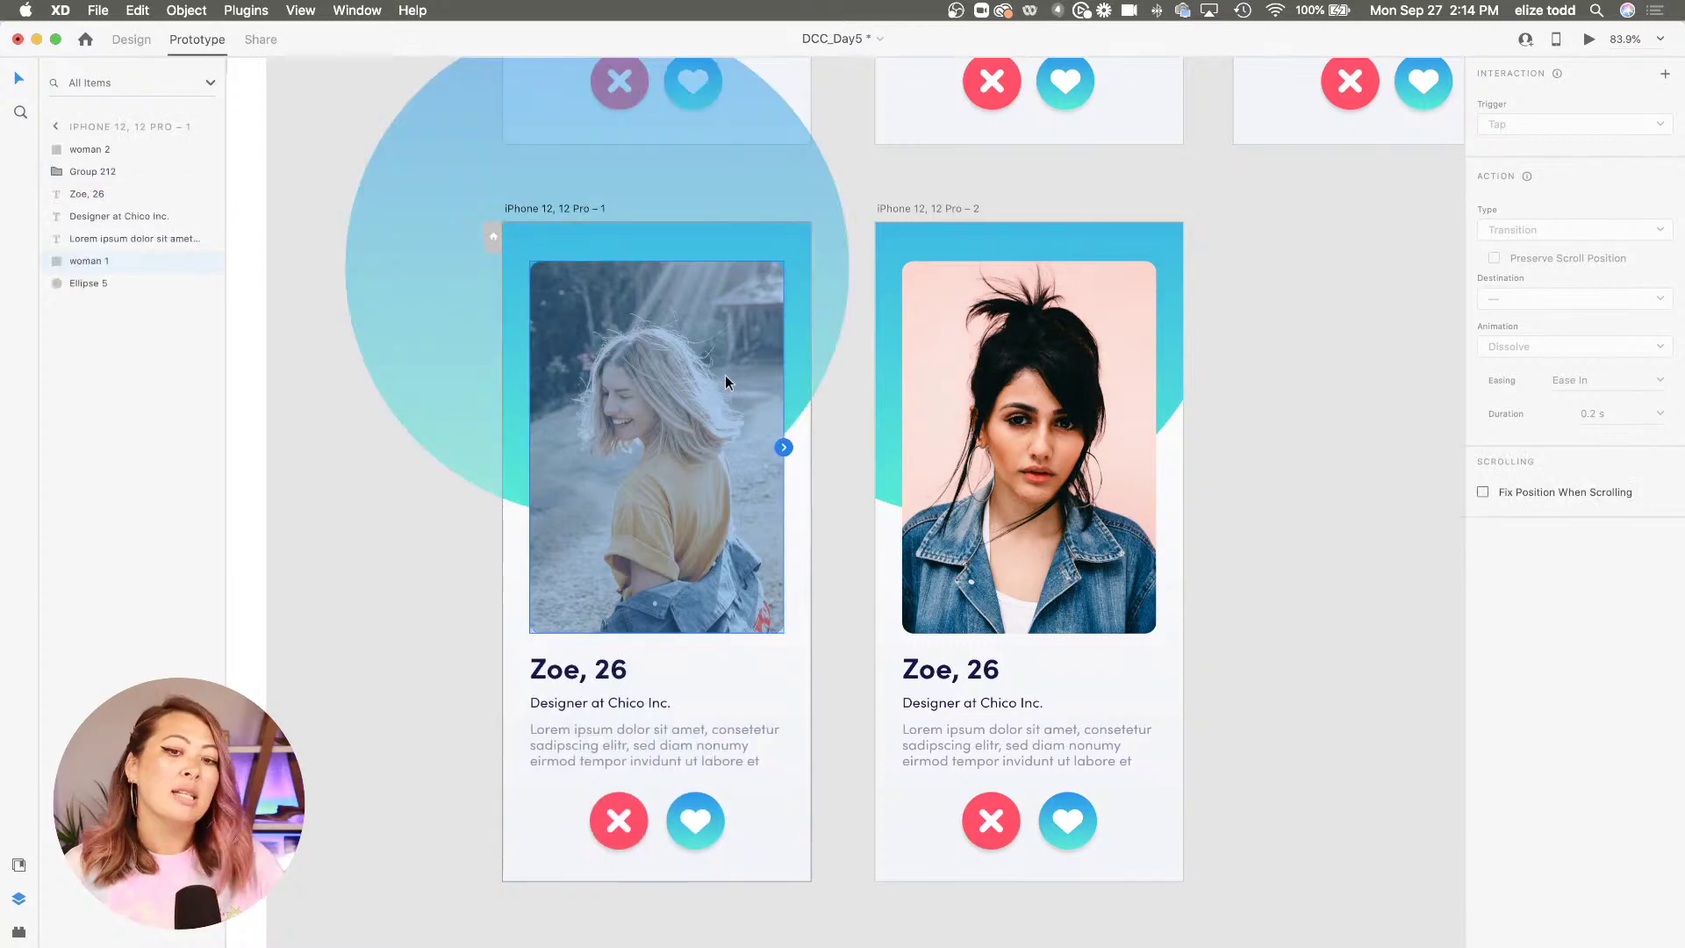
scroll(783, 451, up, 3)
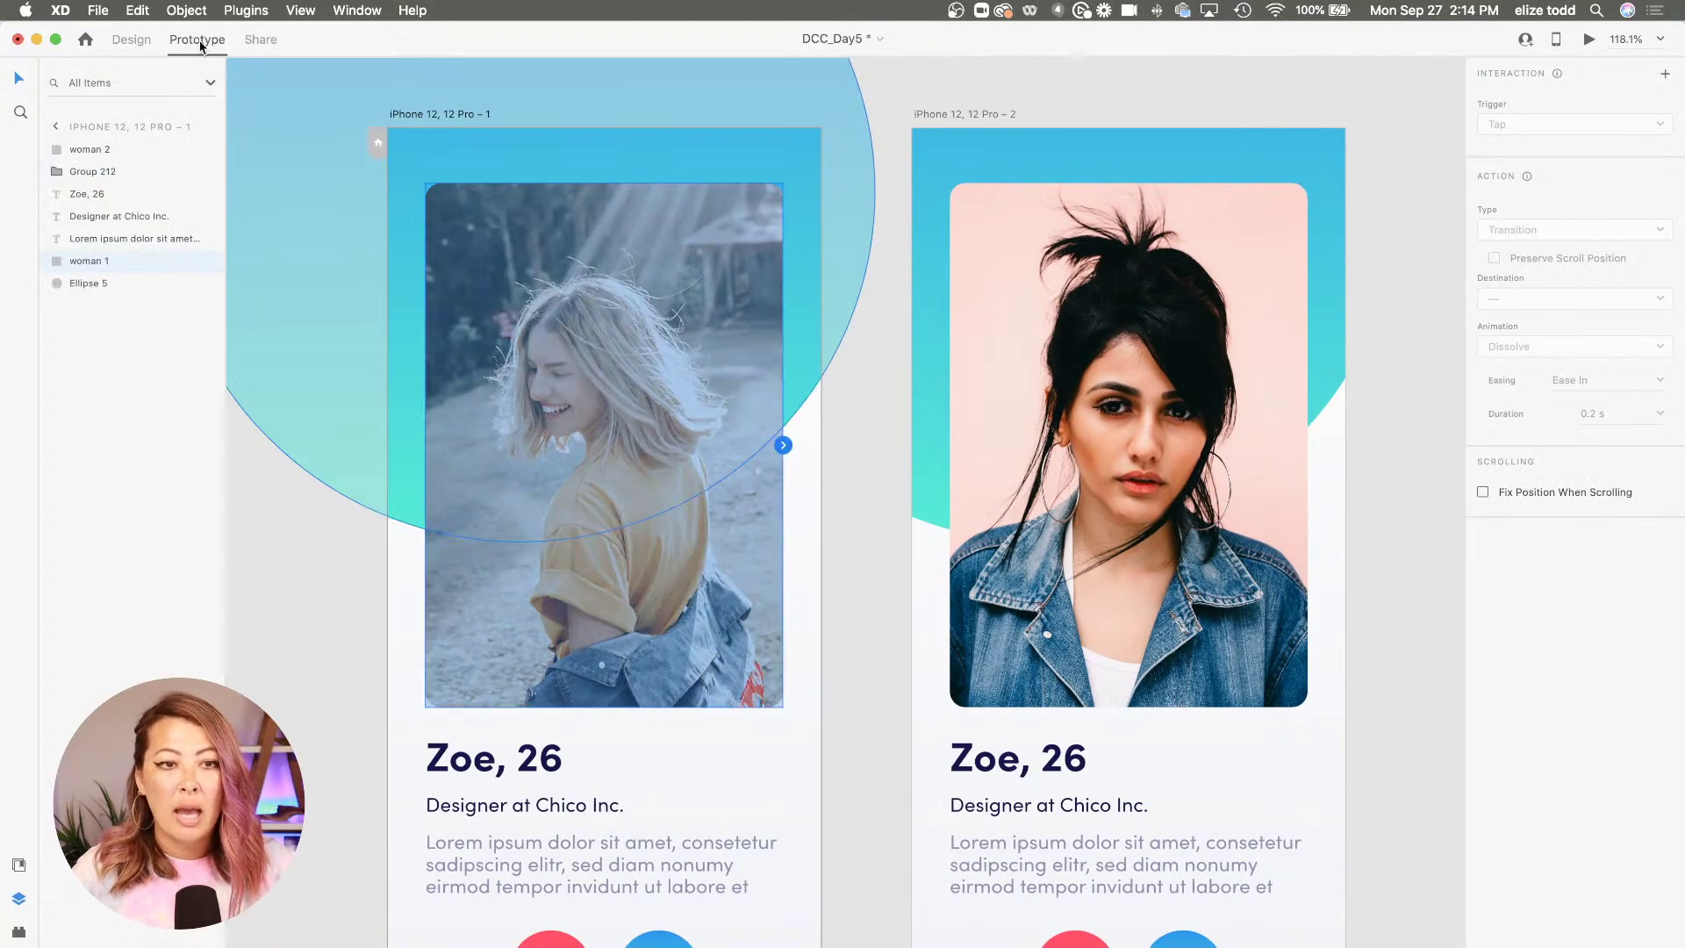
scroll(686, 390, up, 5)
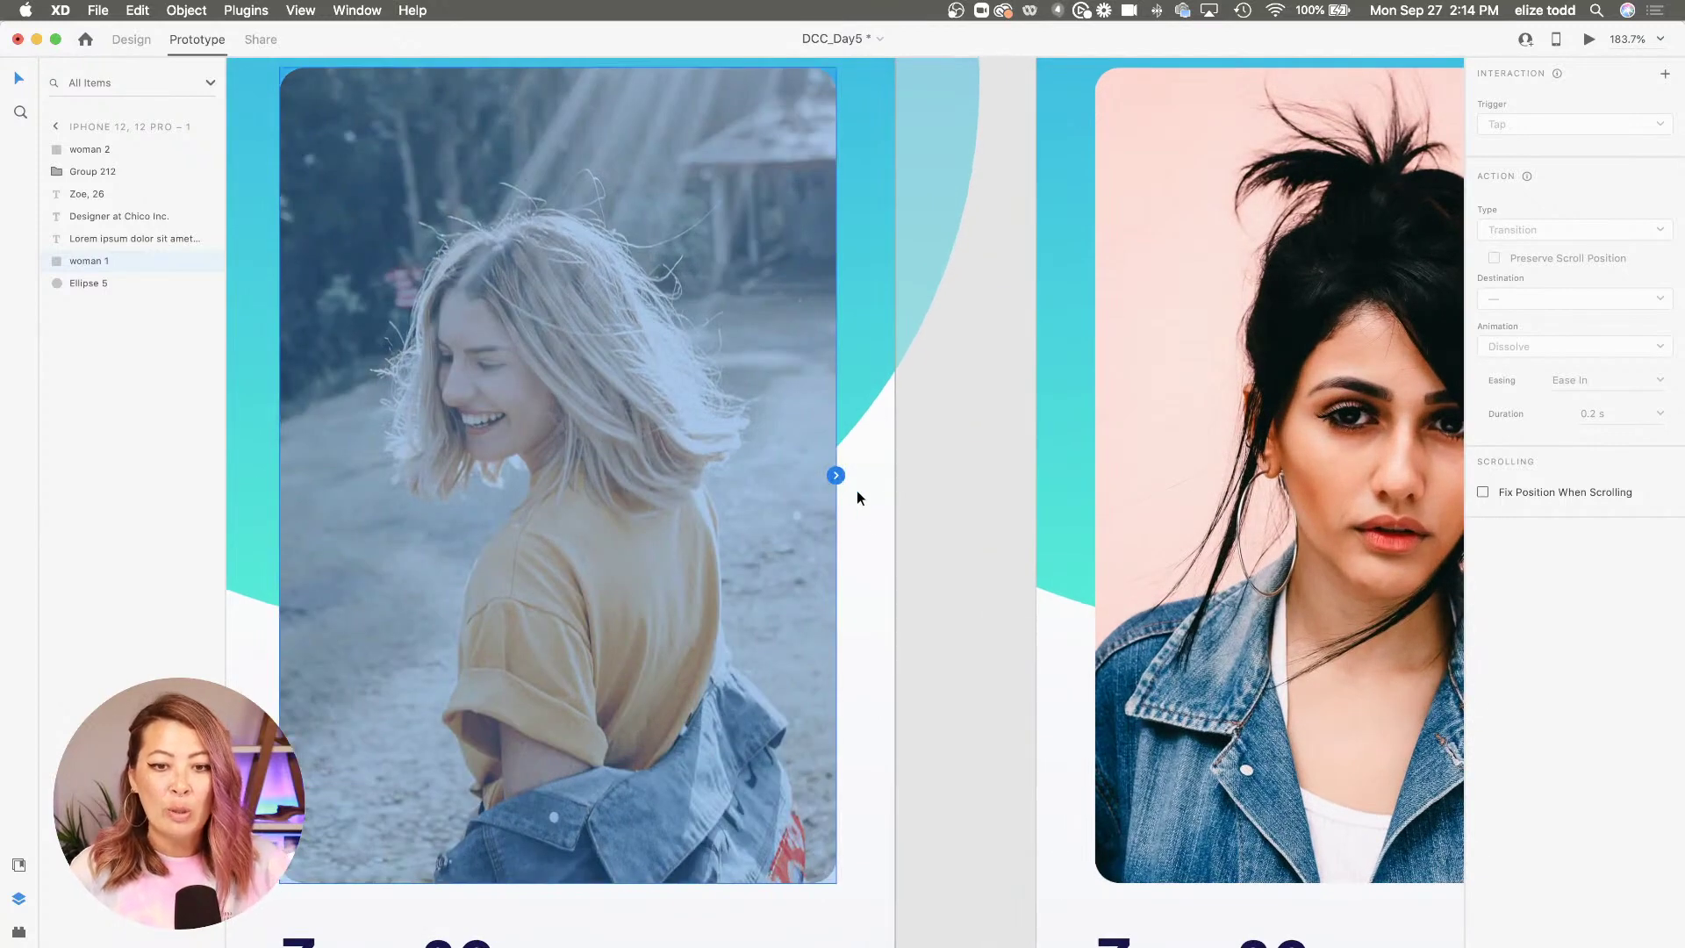
scroll(857, 490, down, 5)
drag(846, 482, 1101, 465)
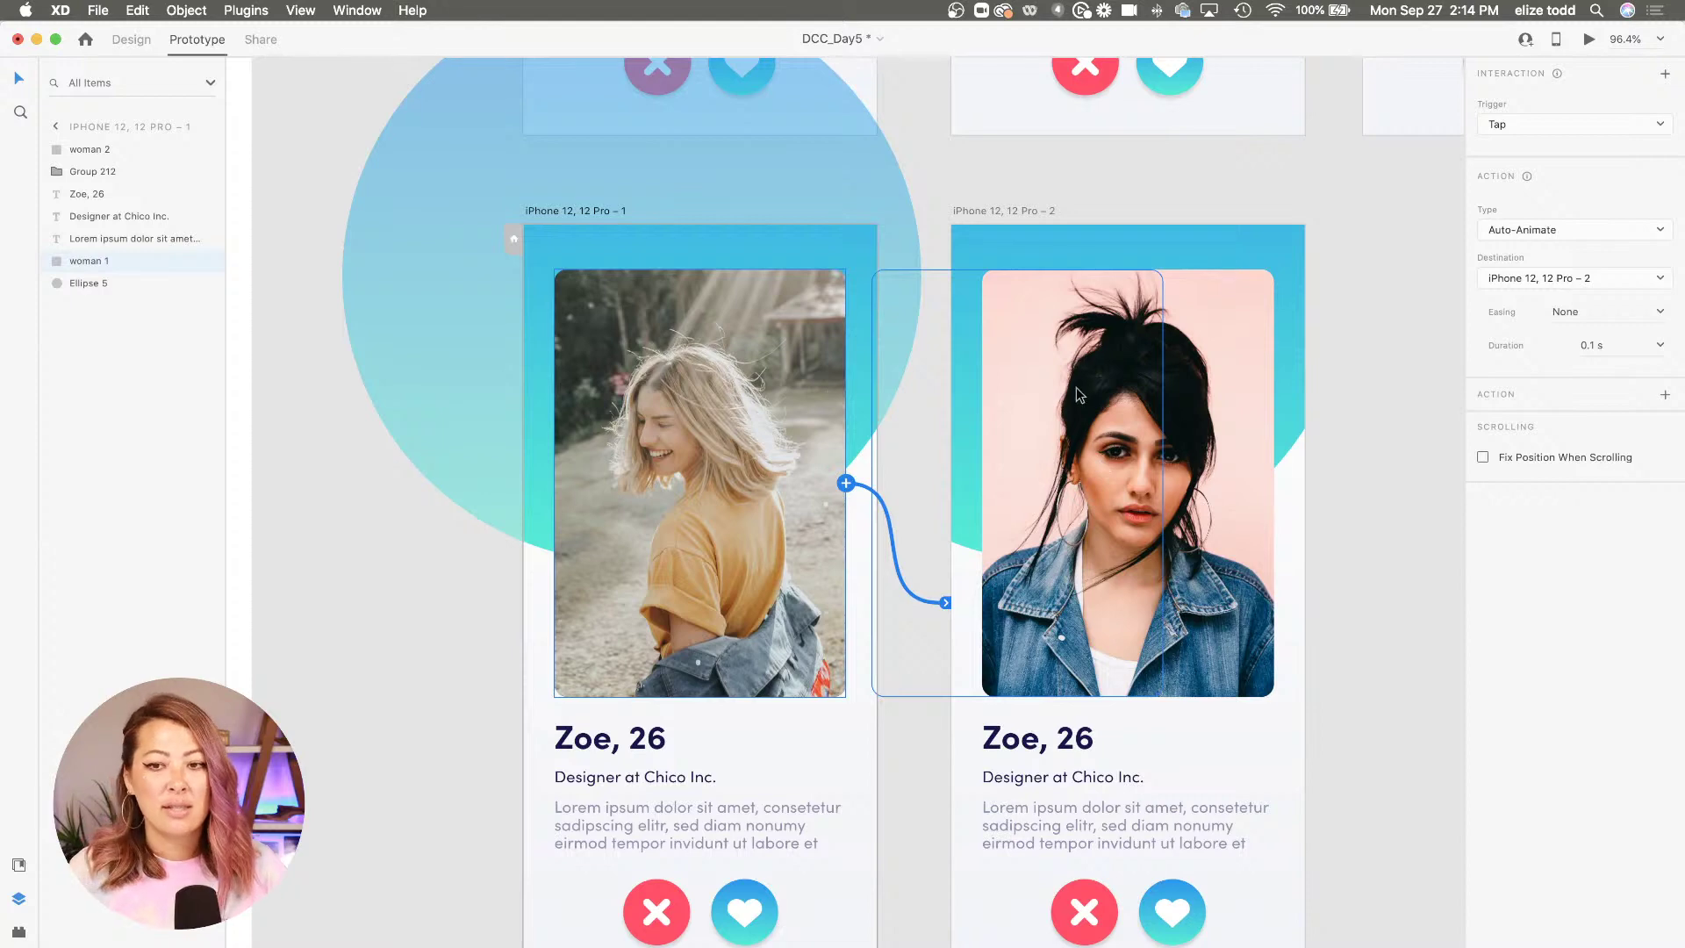
click(1543, 125)
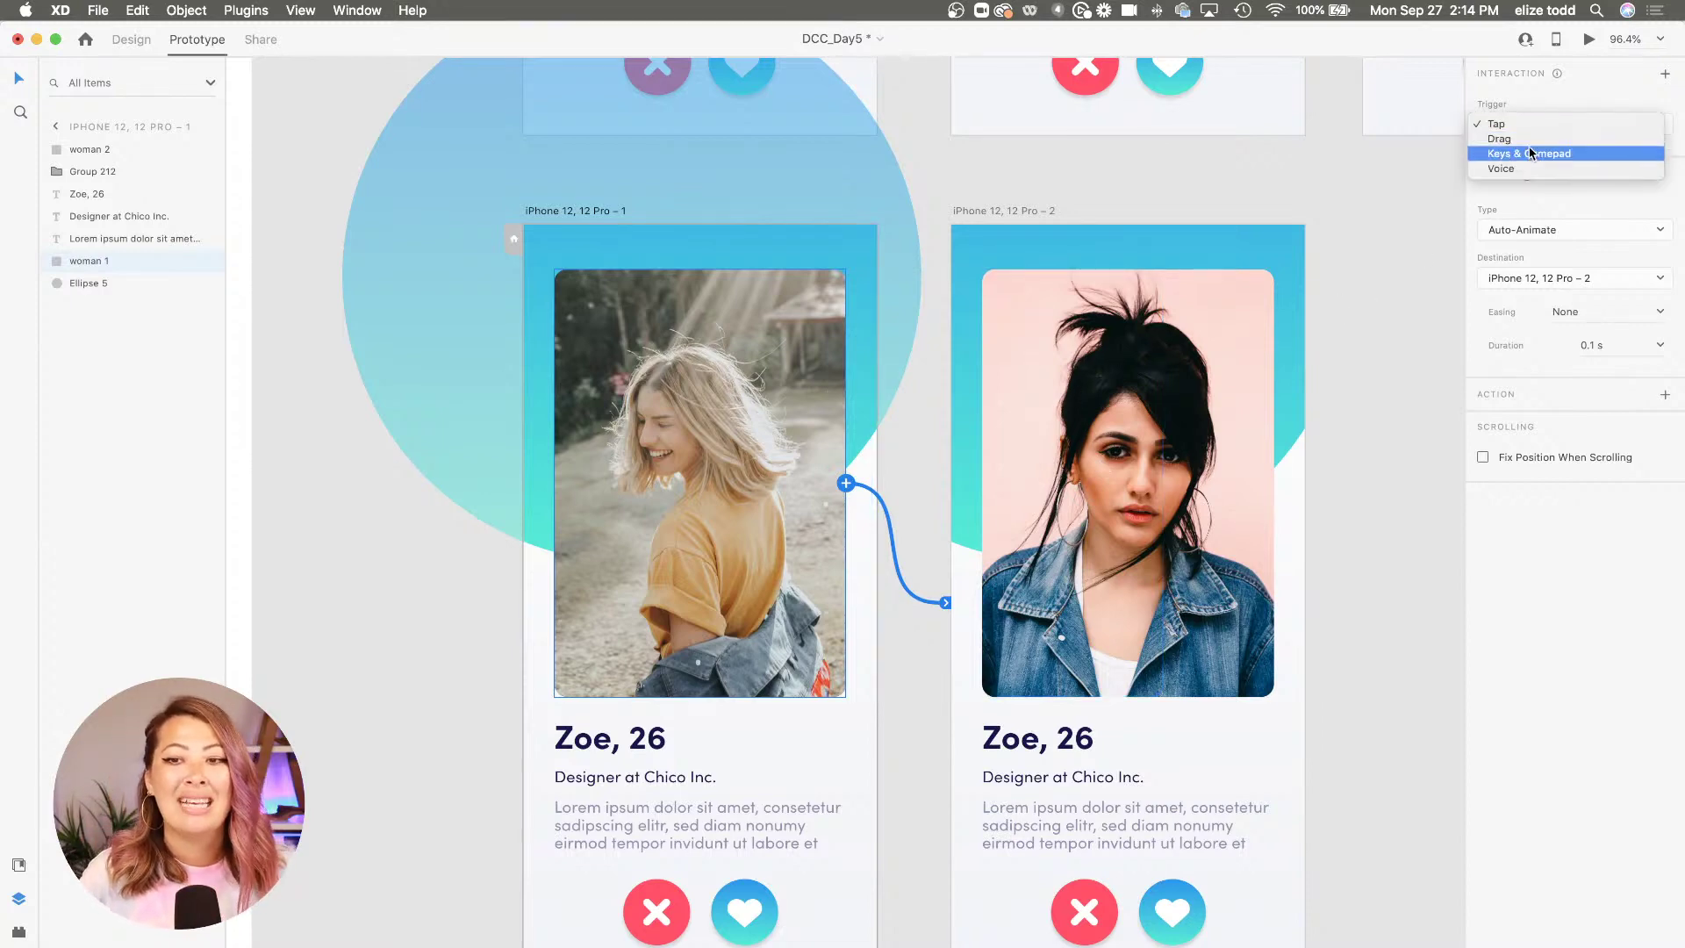
click(1526, 139)
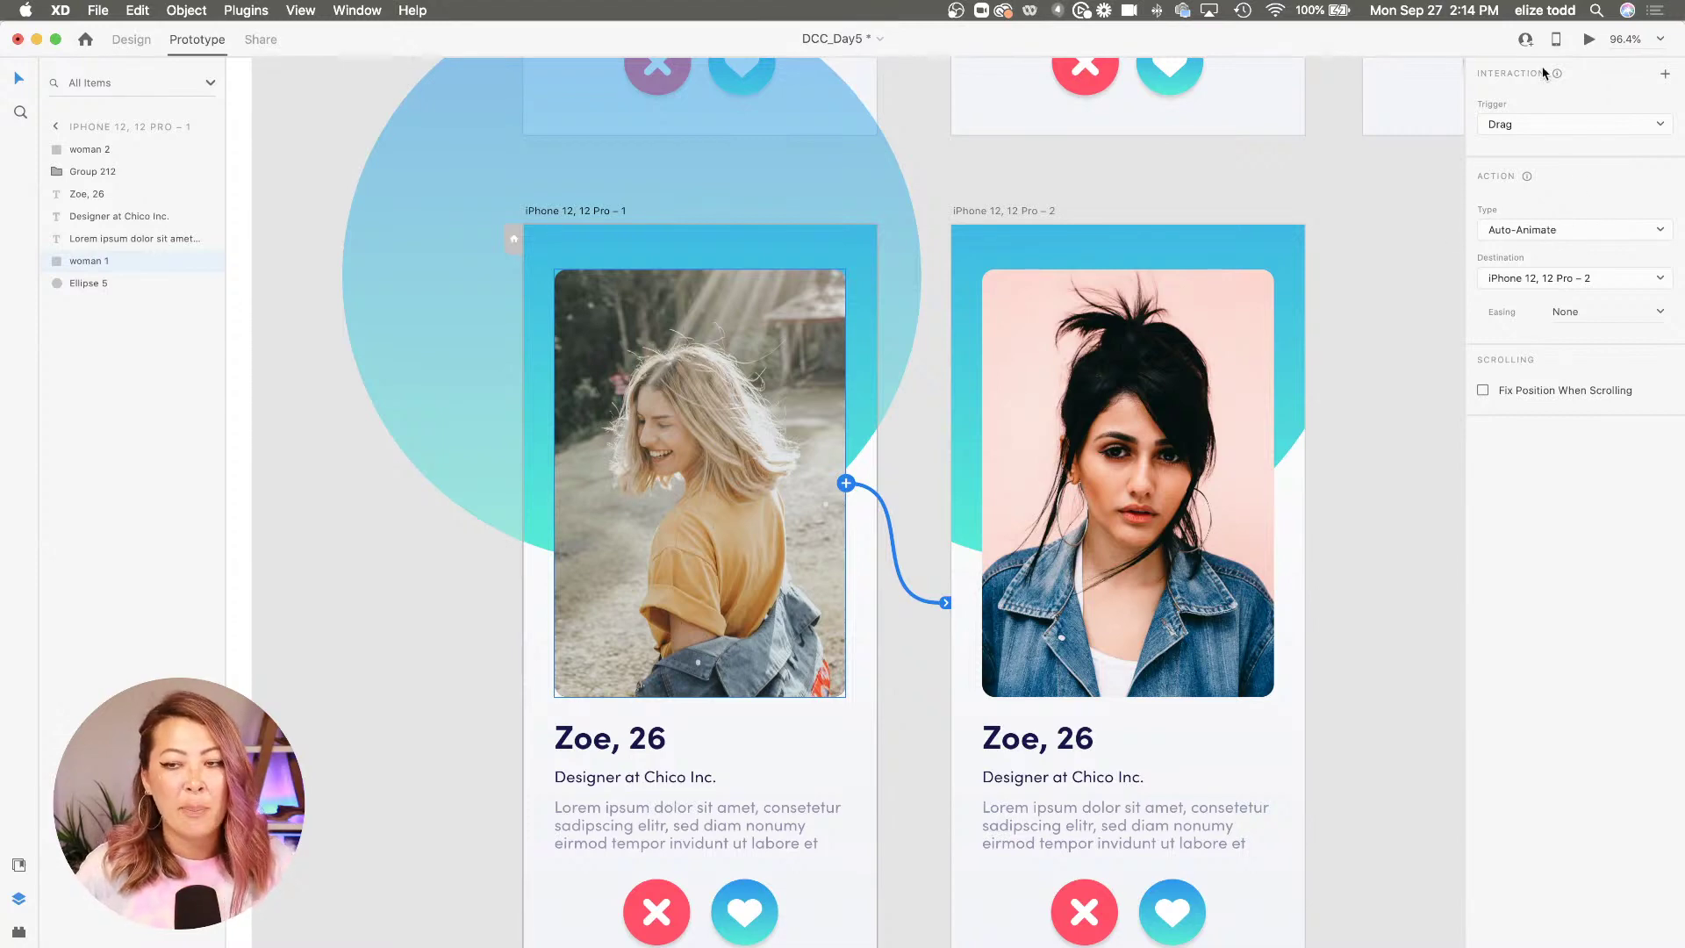
Preview the first new artboard and swipe the woman 1 photo left to test the drag transition
click(1588, 38)
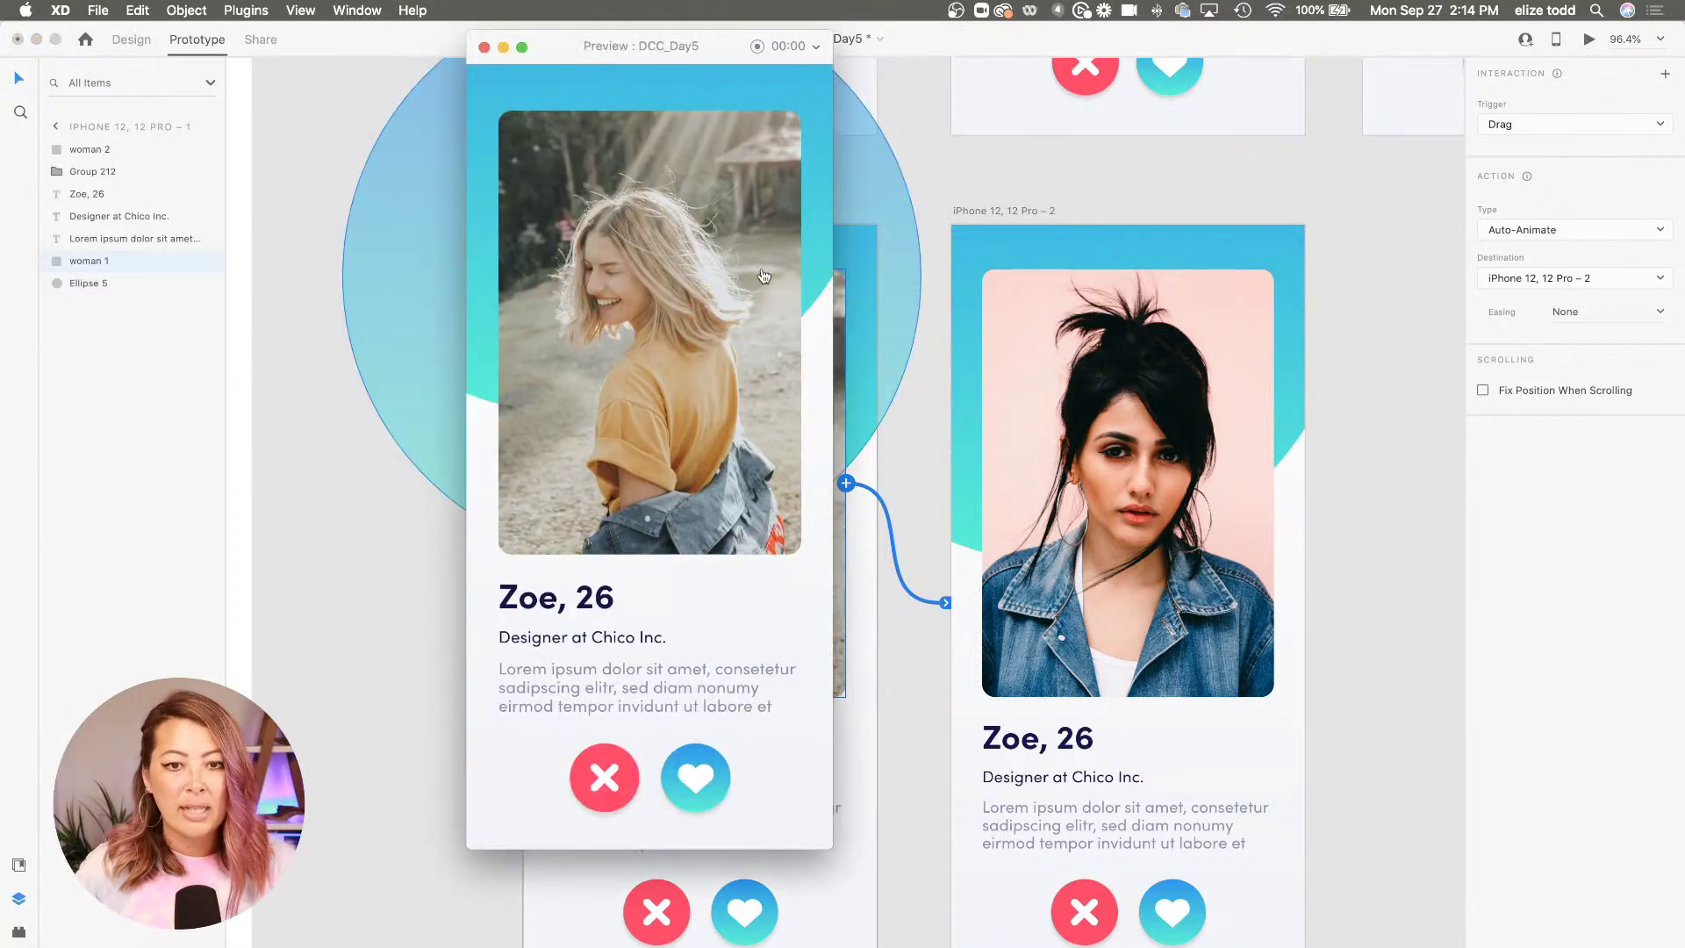
drag(763, 276, 482, 281)
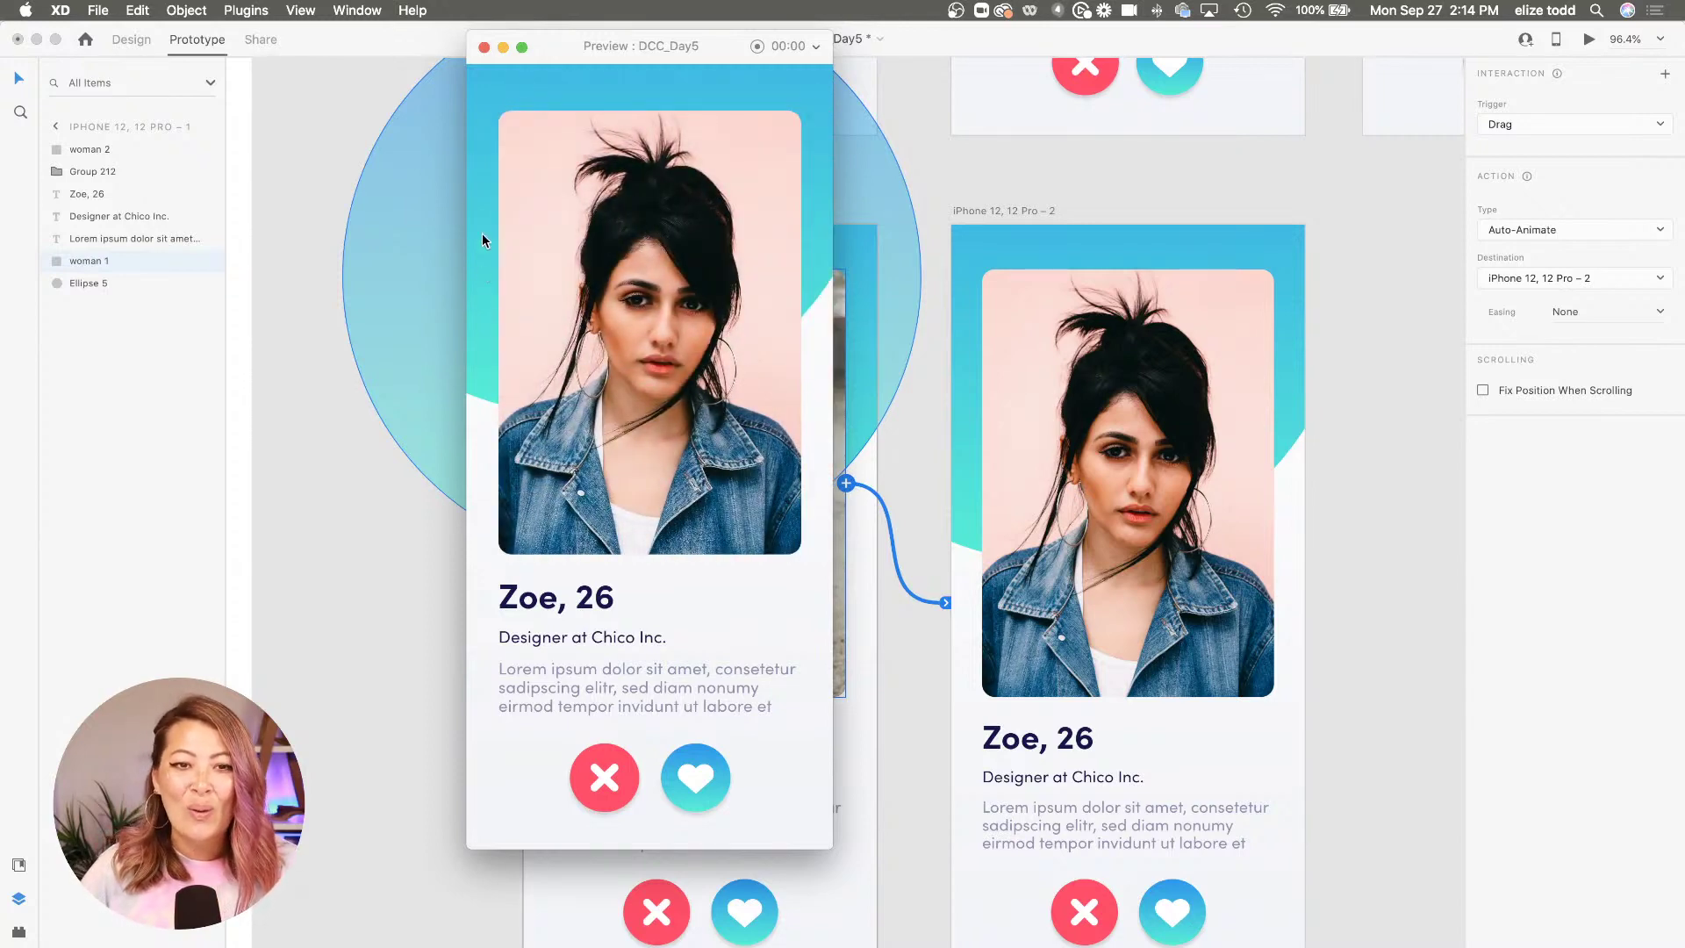
click(483, 48)
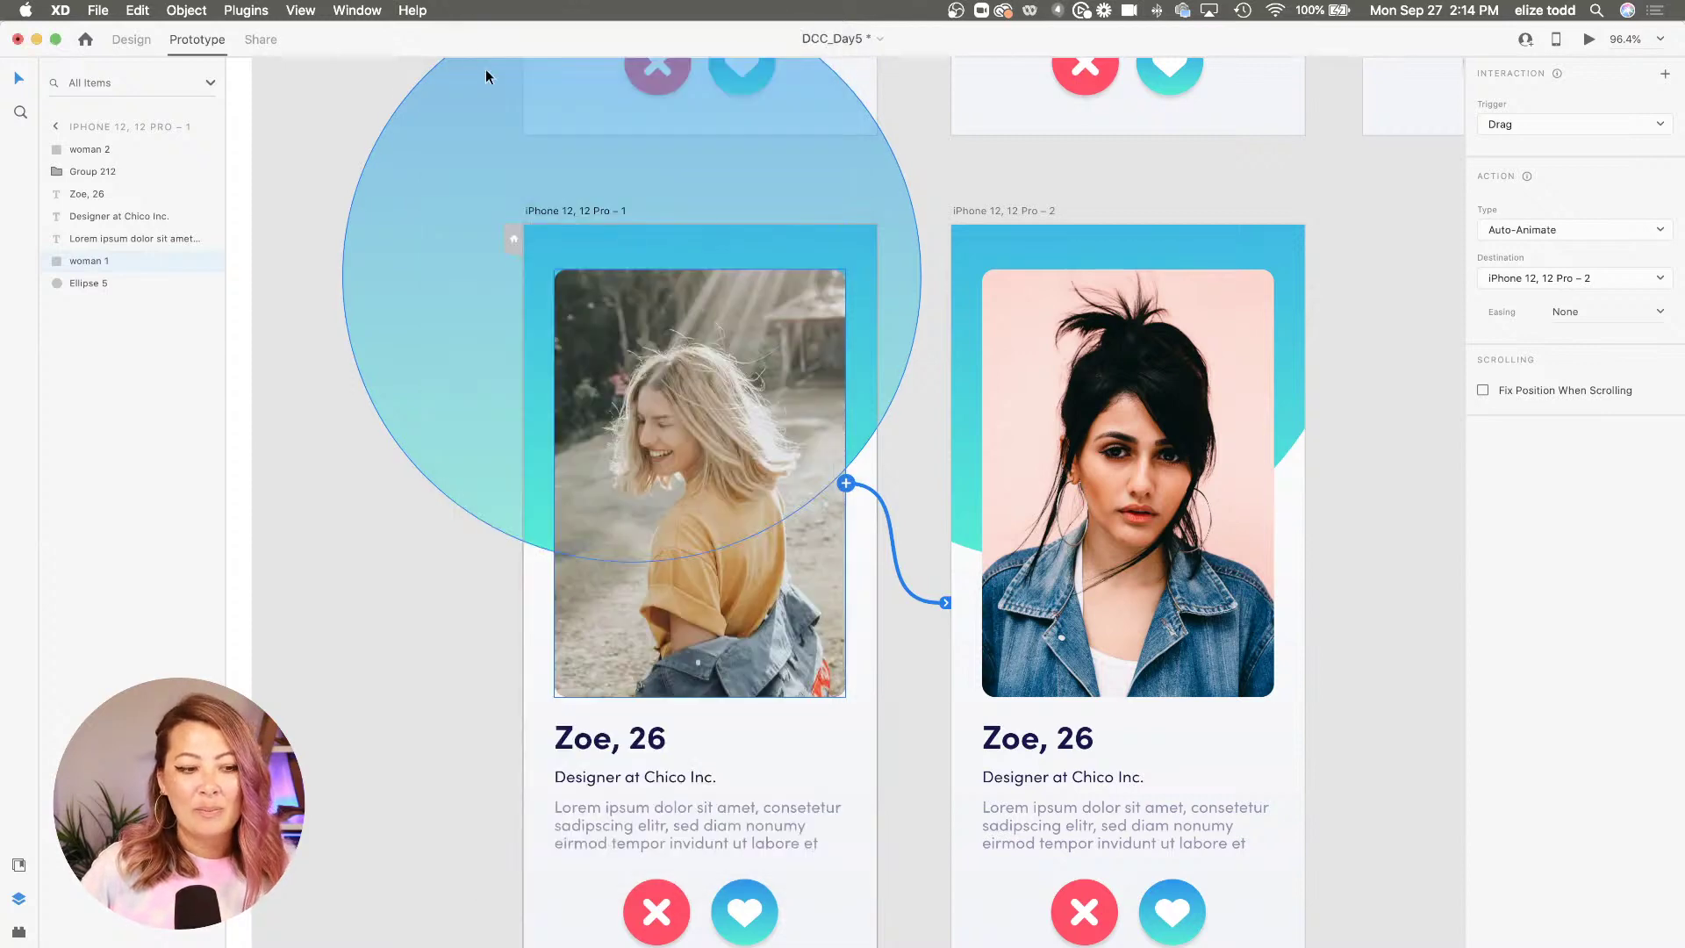
click(414, 579)
scroll(712, 537, down, 5)
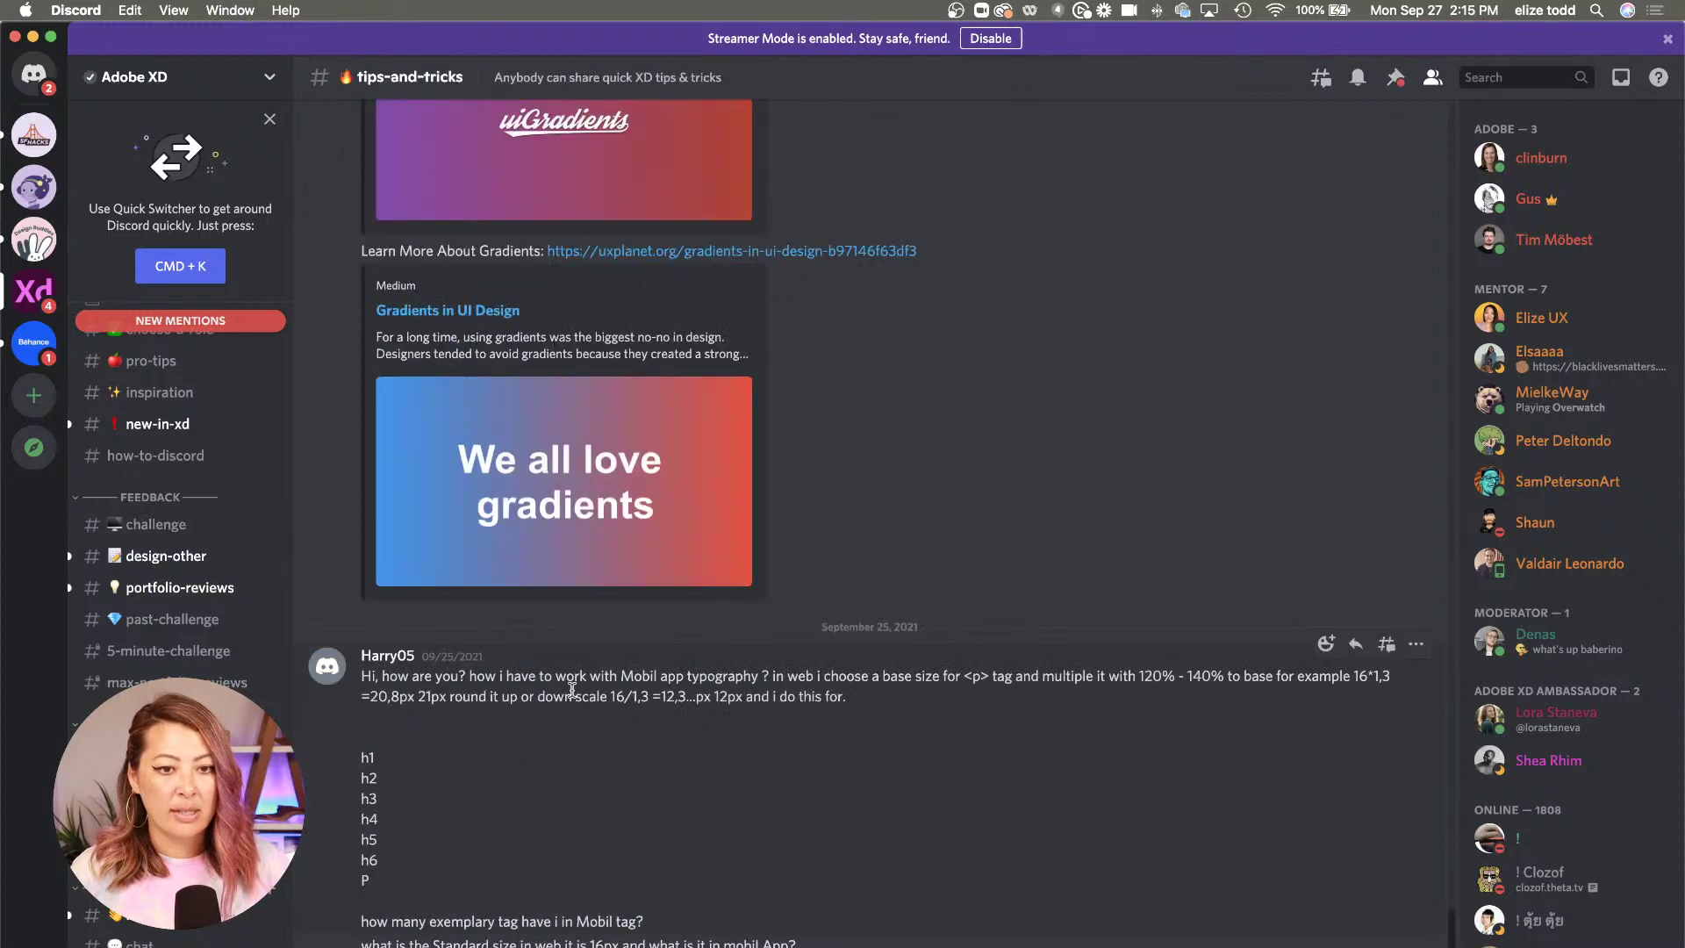
Look through the gradient resources in Discord's tips-and-tricks channel and return to Adobe XD
scroll(565, 371, up, 10)
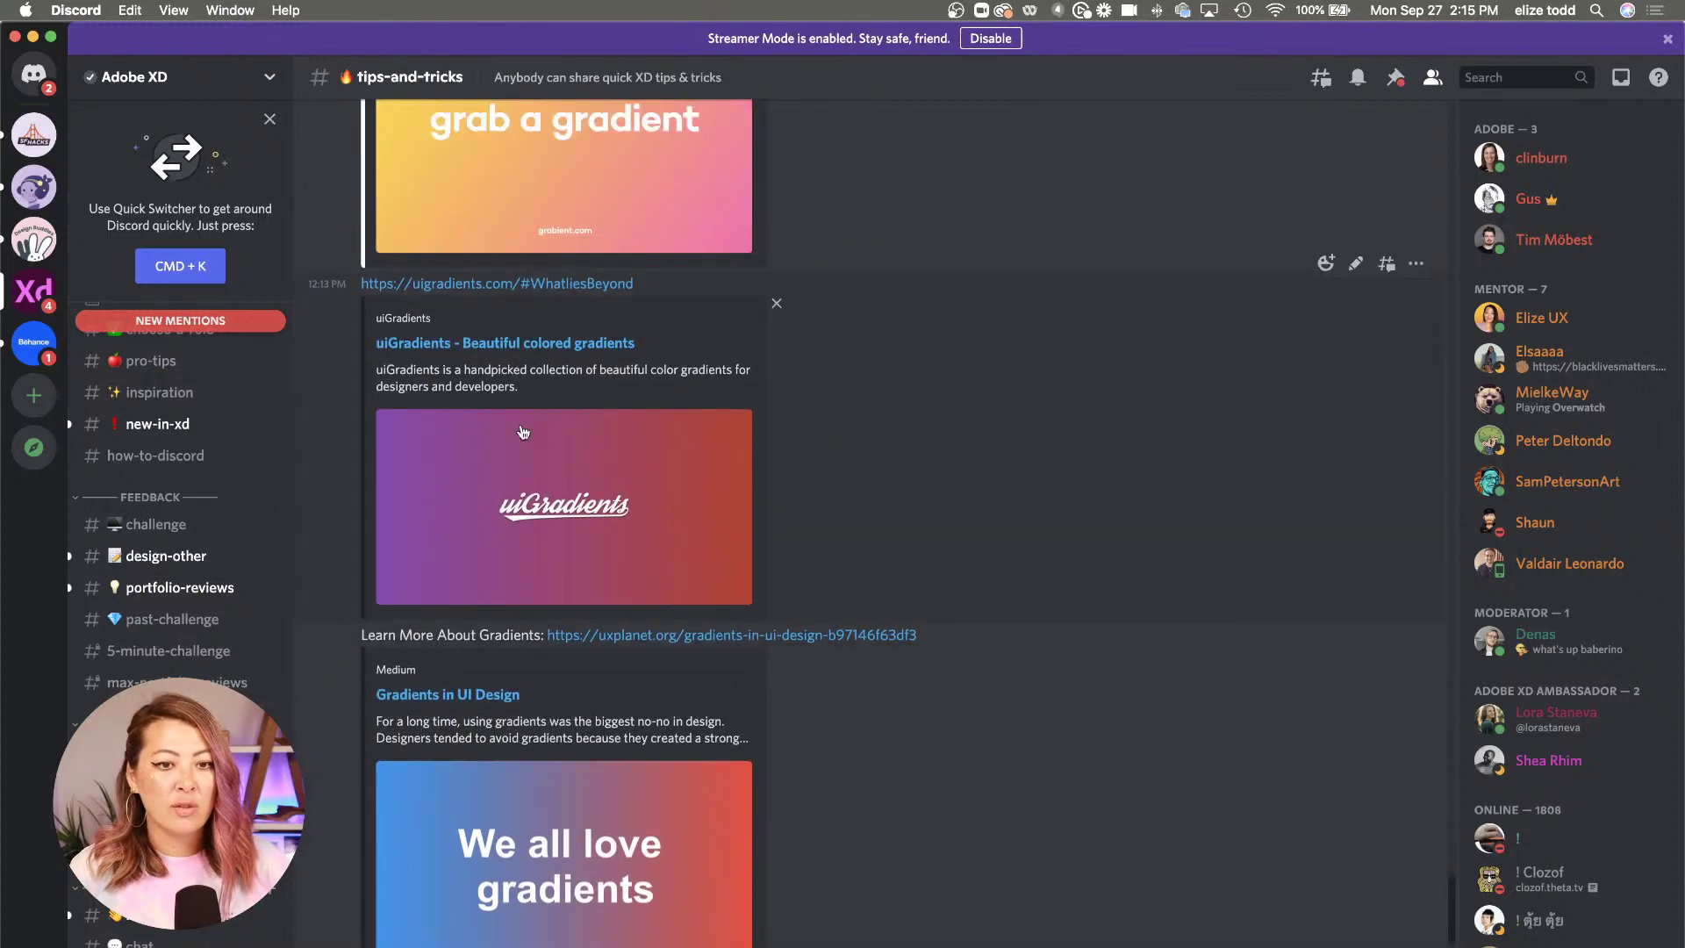
scroll(564, 372, up, 10)
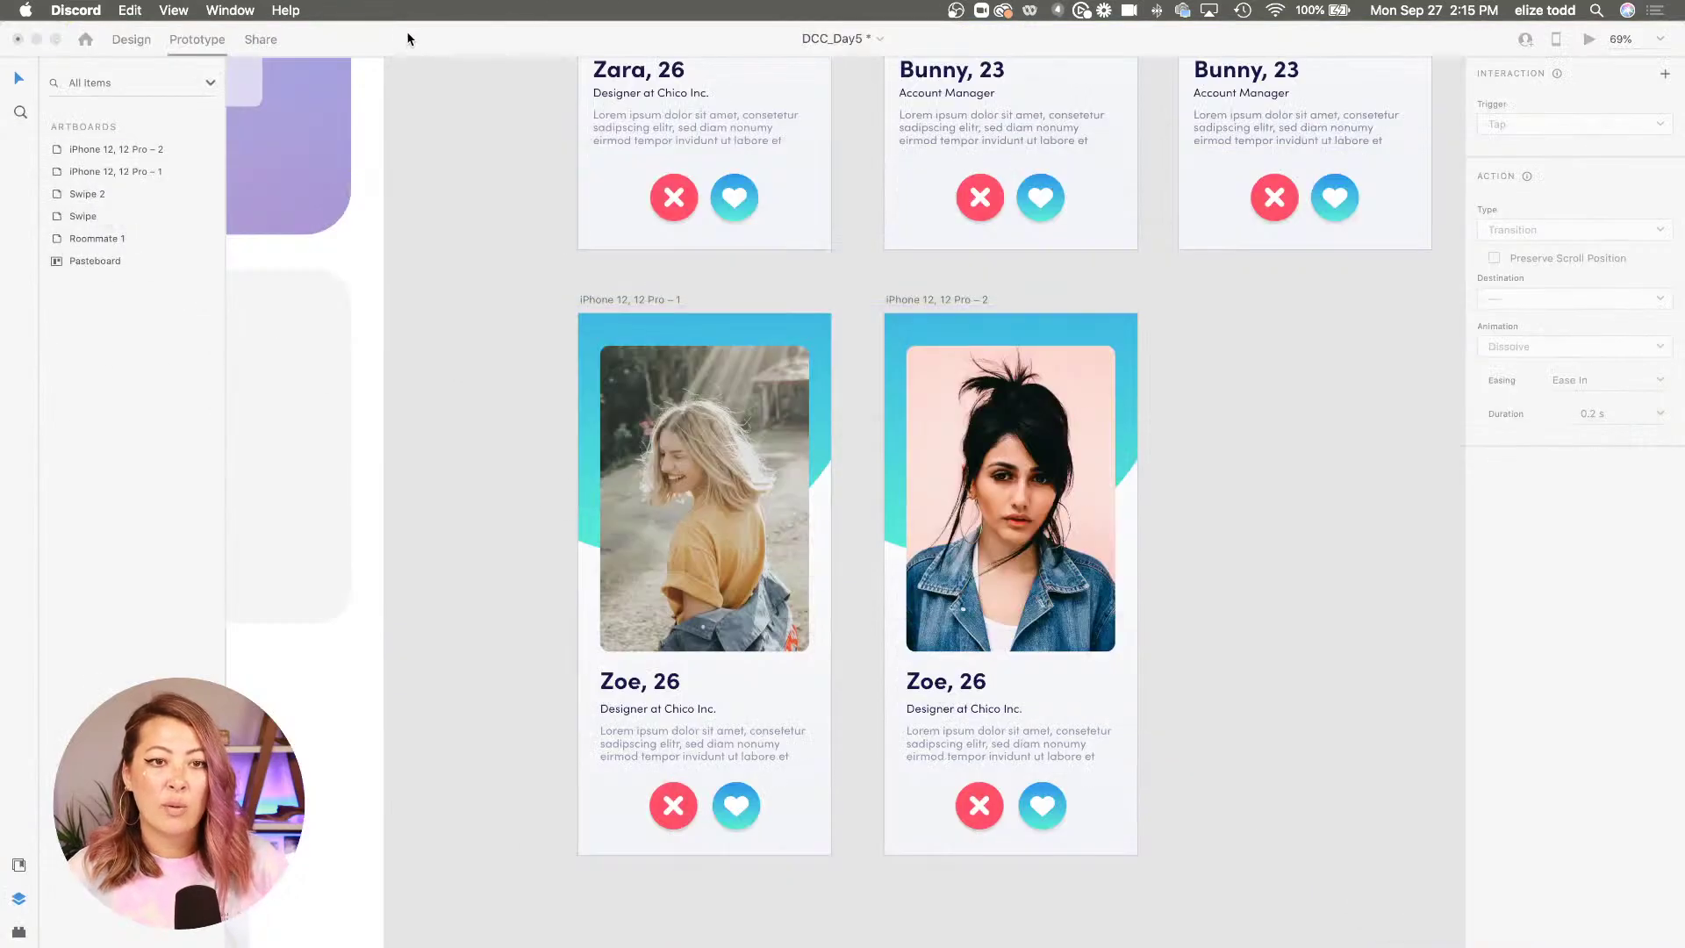
click(409, 41)
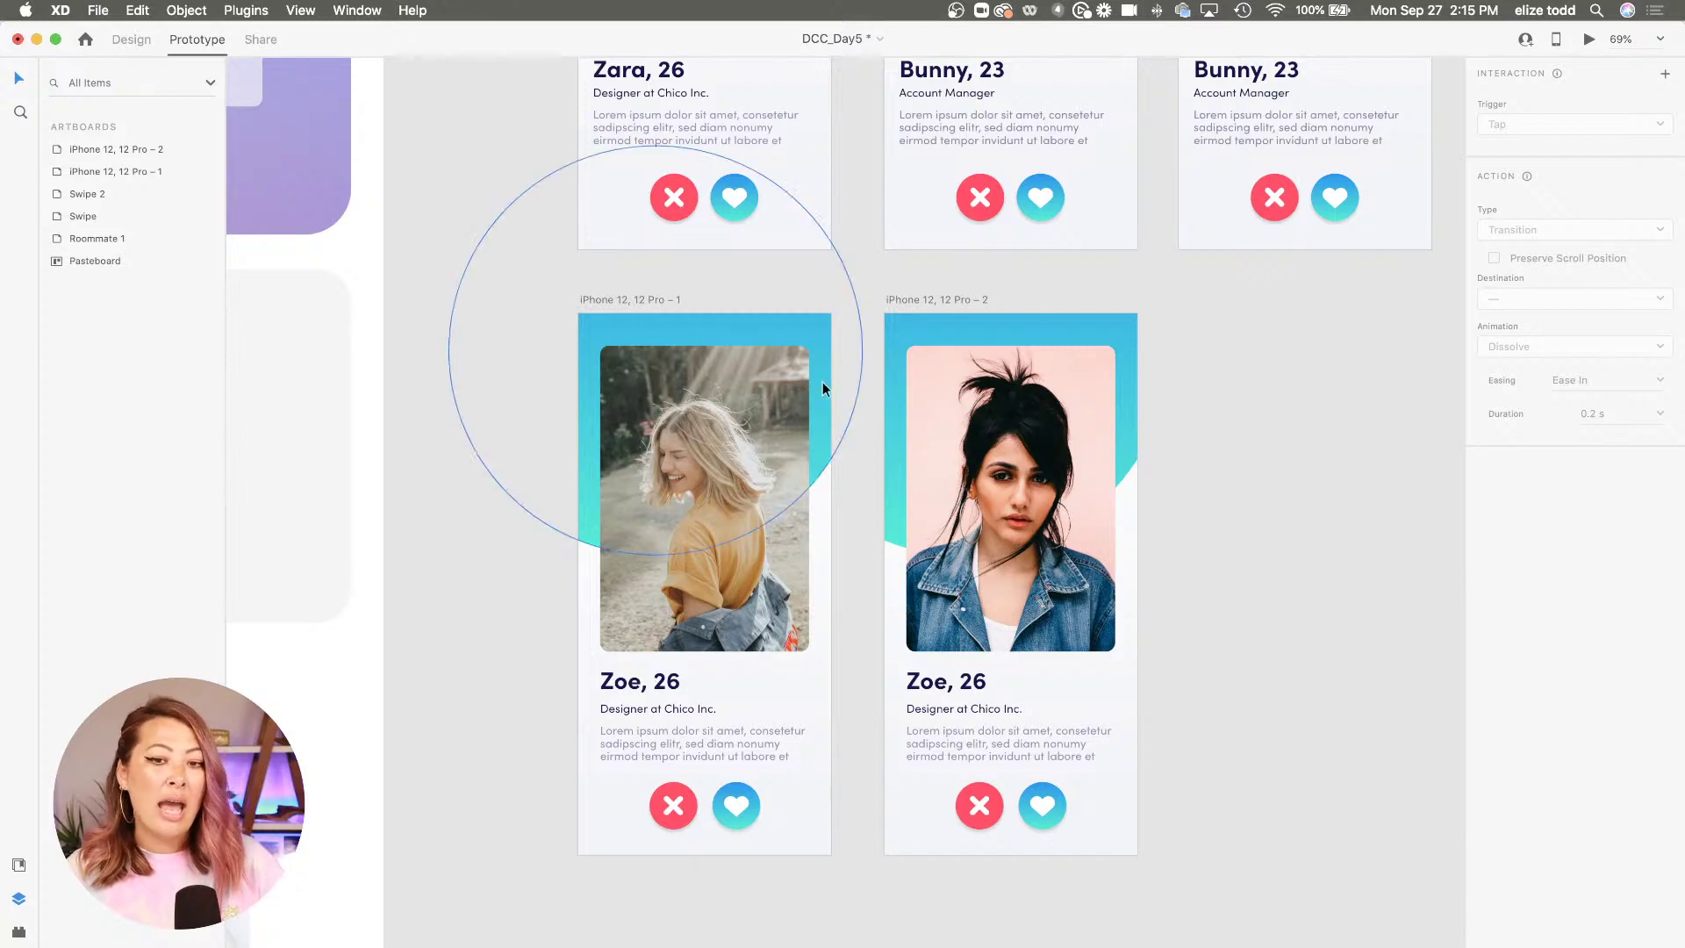
scroll(823, 382, up, 5)
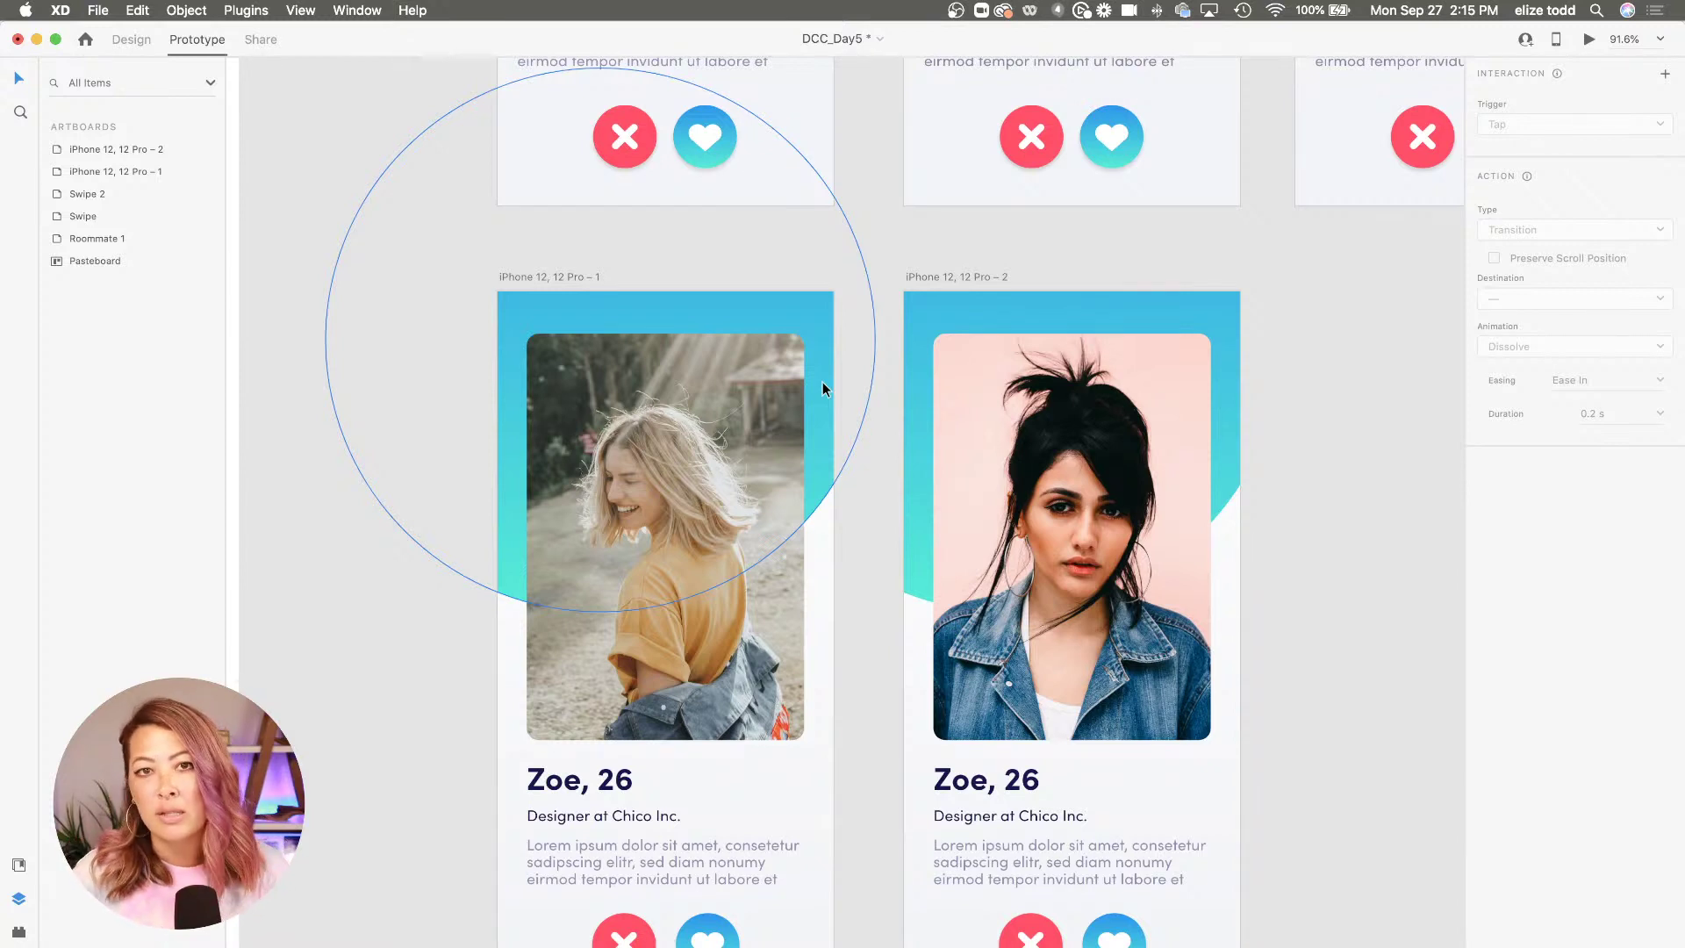
scroll(446, 411, down, 3)
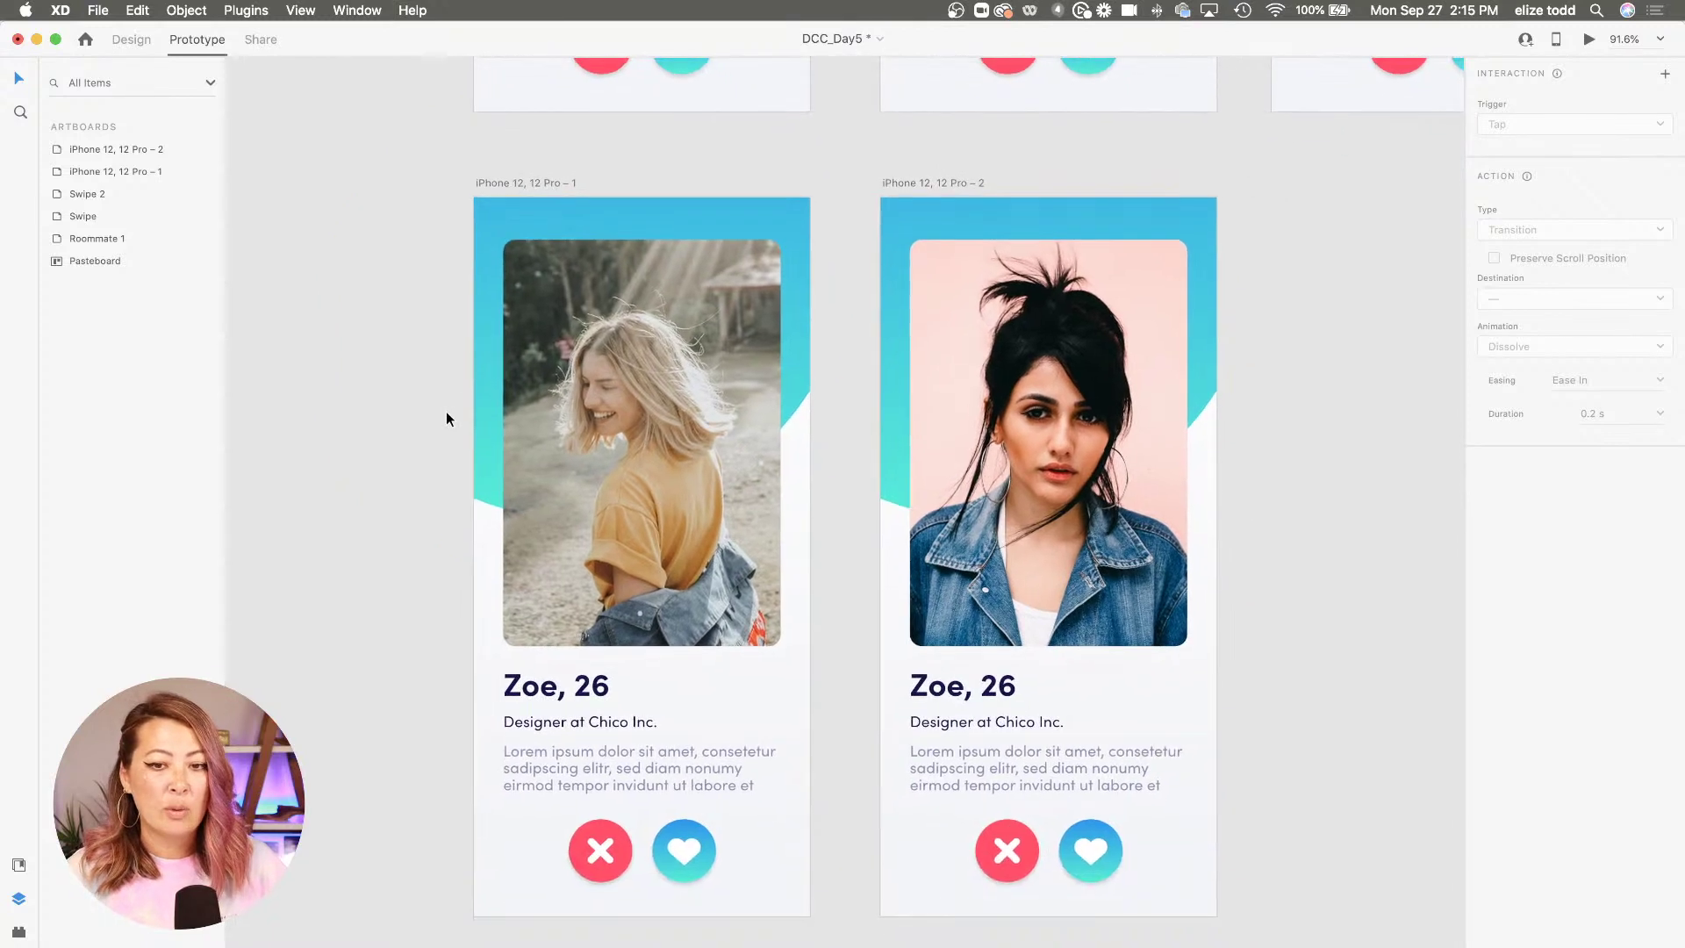
scroll(446, 418, down, 2)
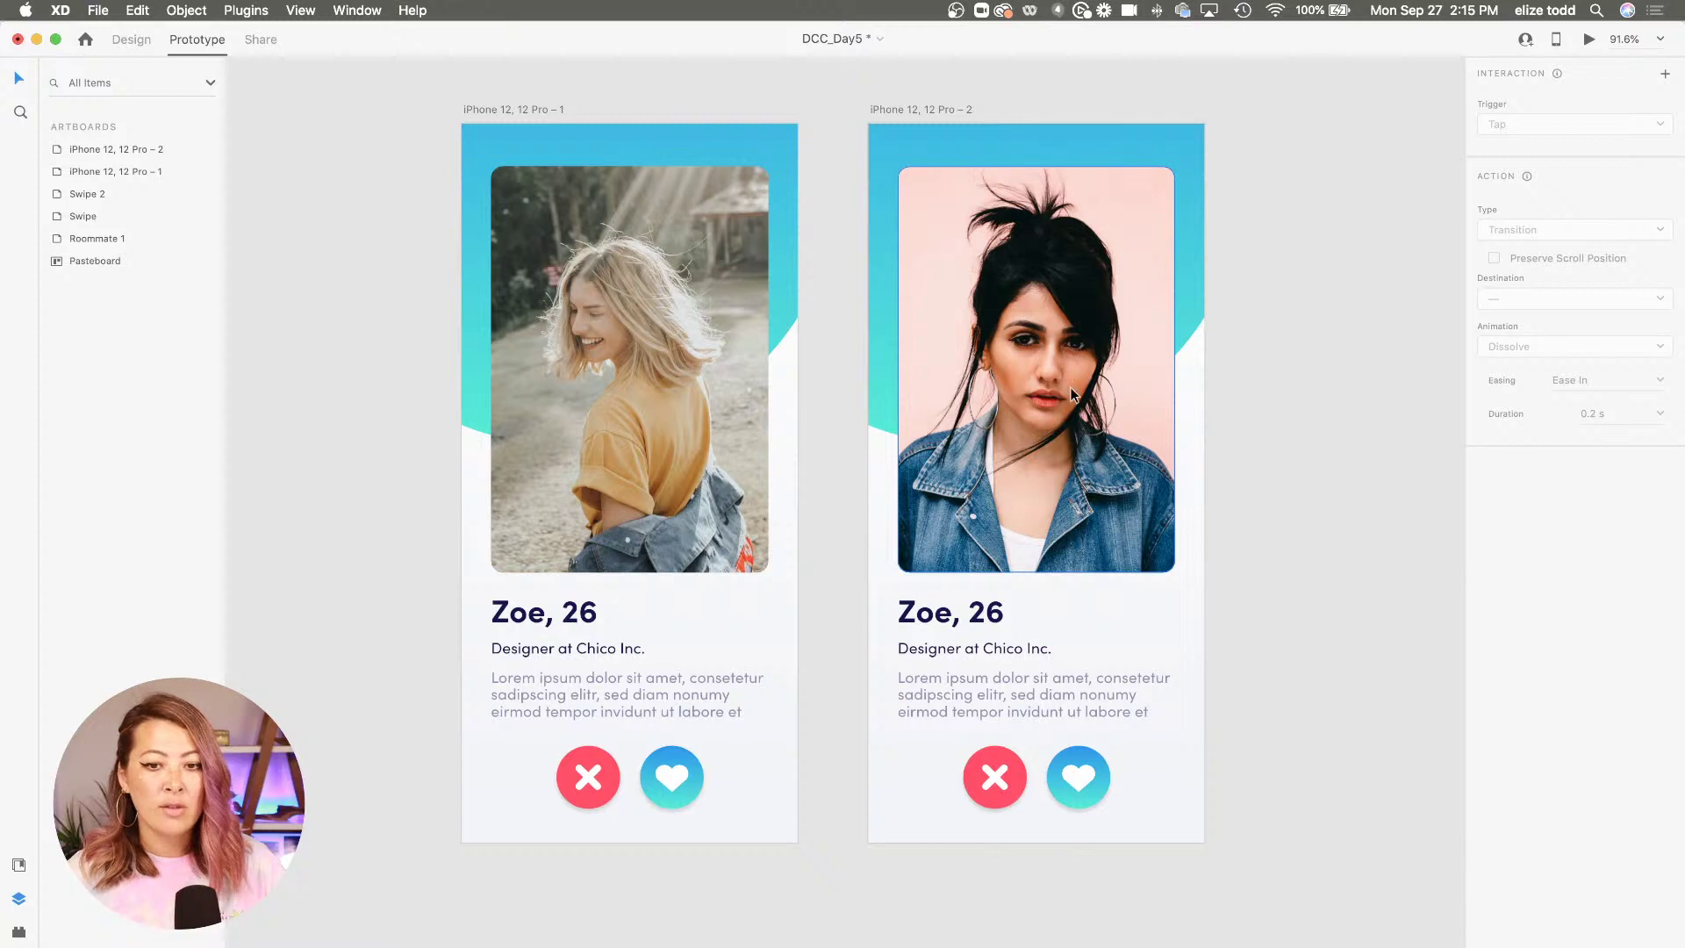
scroll(1071, 392, down, 4)
scroll(1071, 391, right, 2)
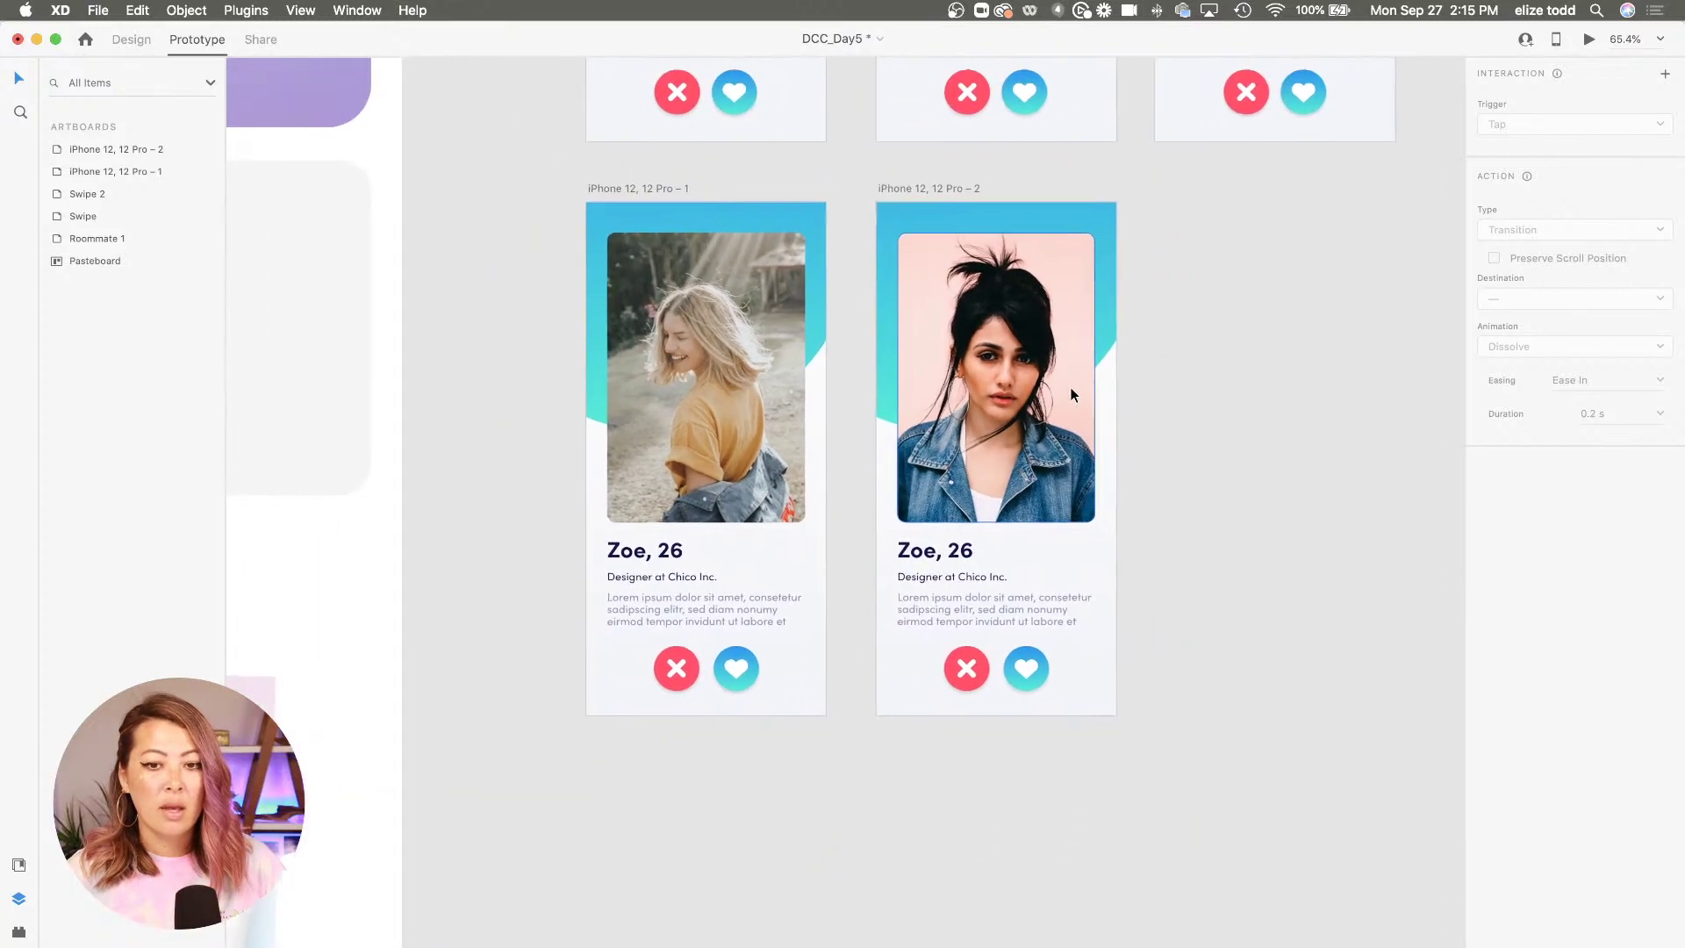
Preview the iPhone 12, 12 Pro – 1 artboard and swipe its woman 1 photo left through the transition
click(628, 186)
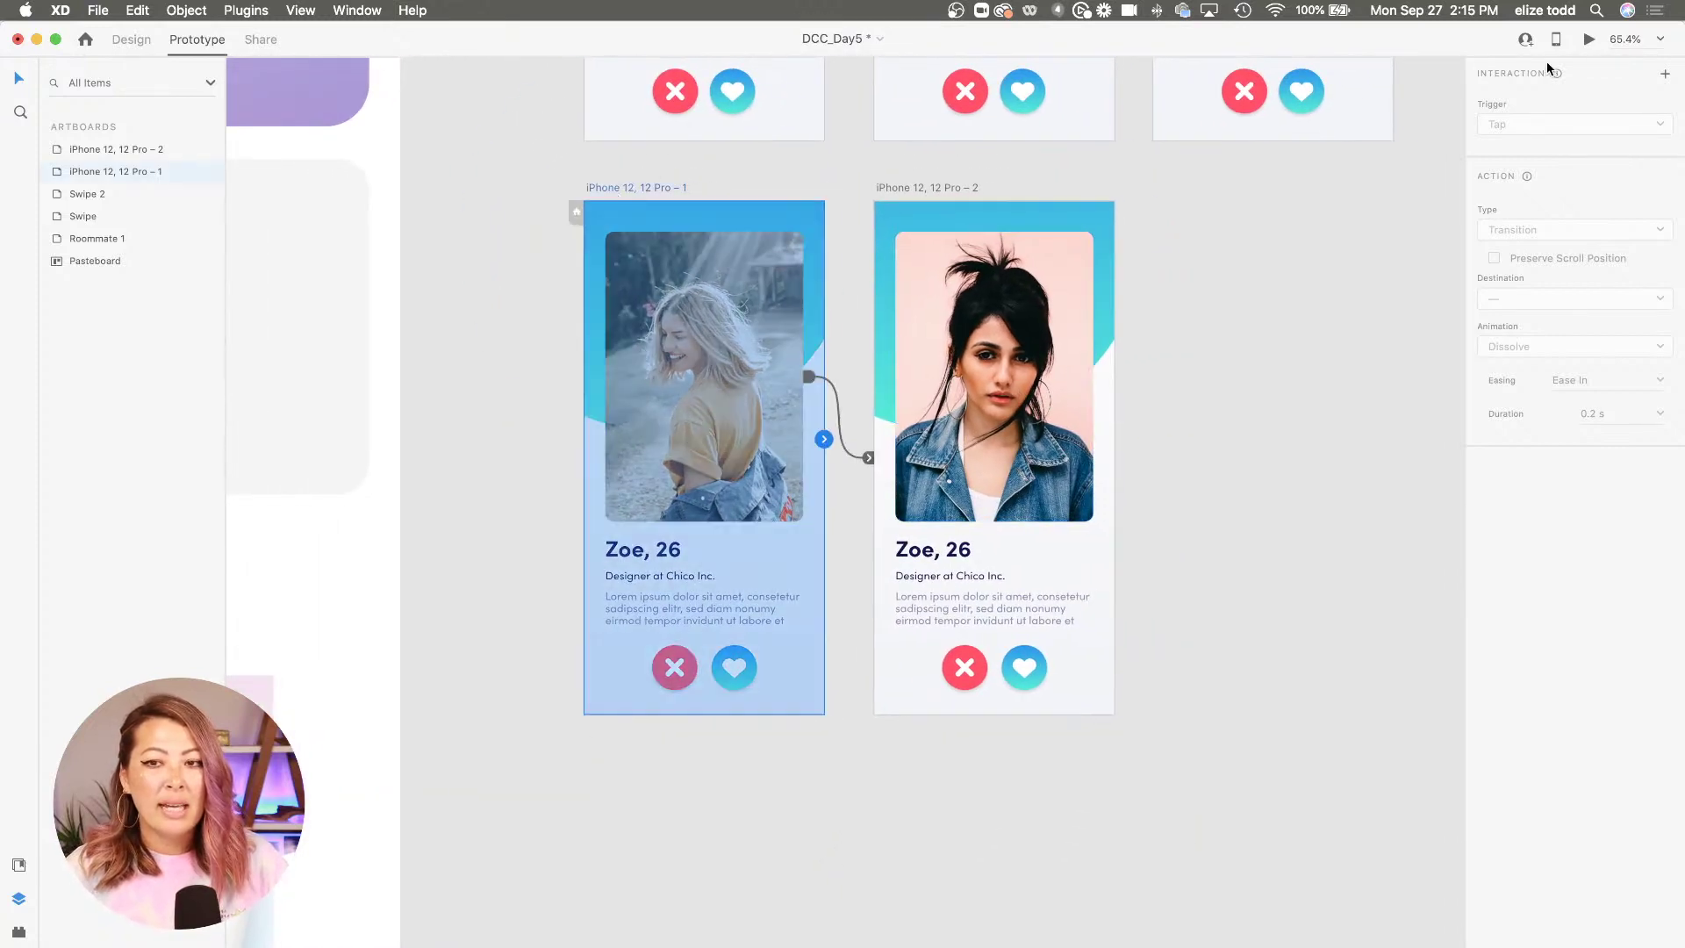
click(1589, 40)
drag(641, 295, 478, 297)
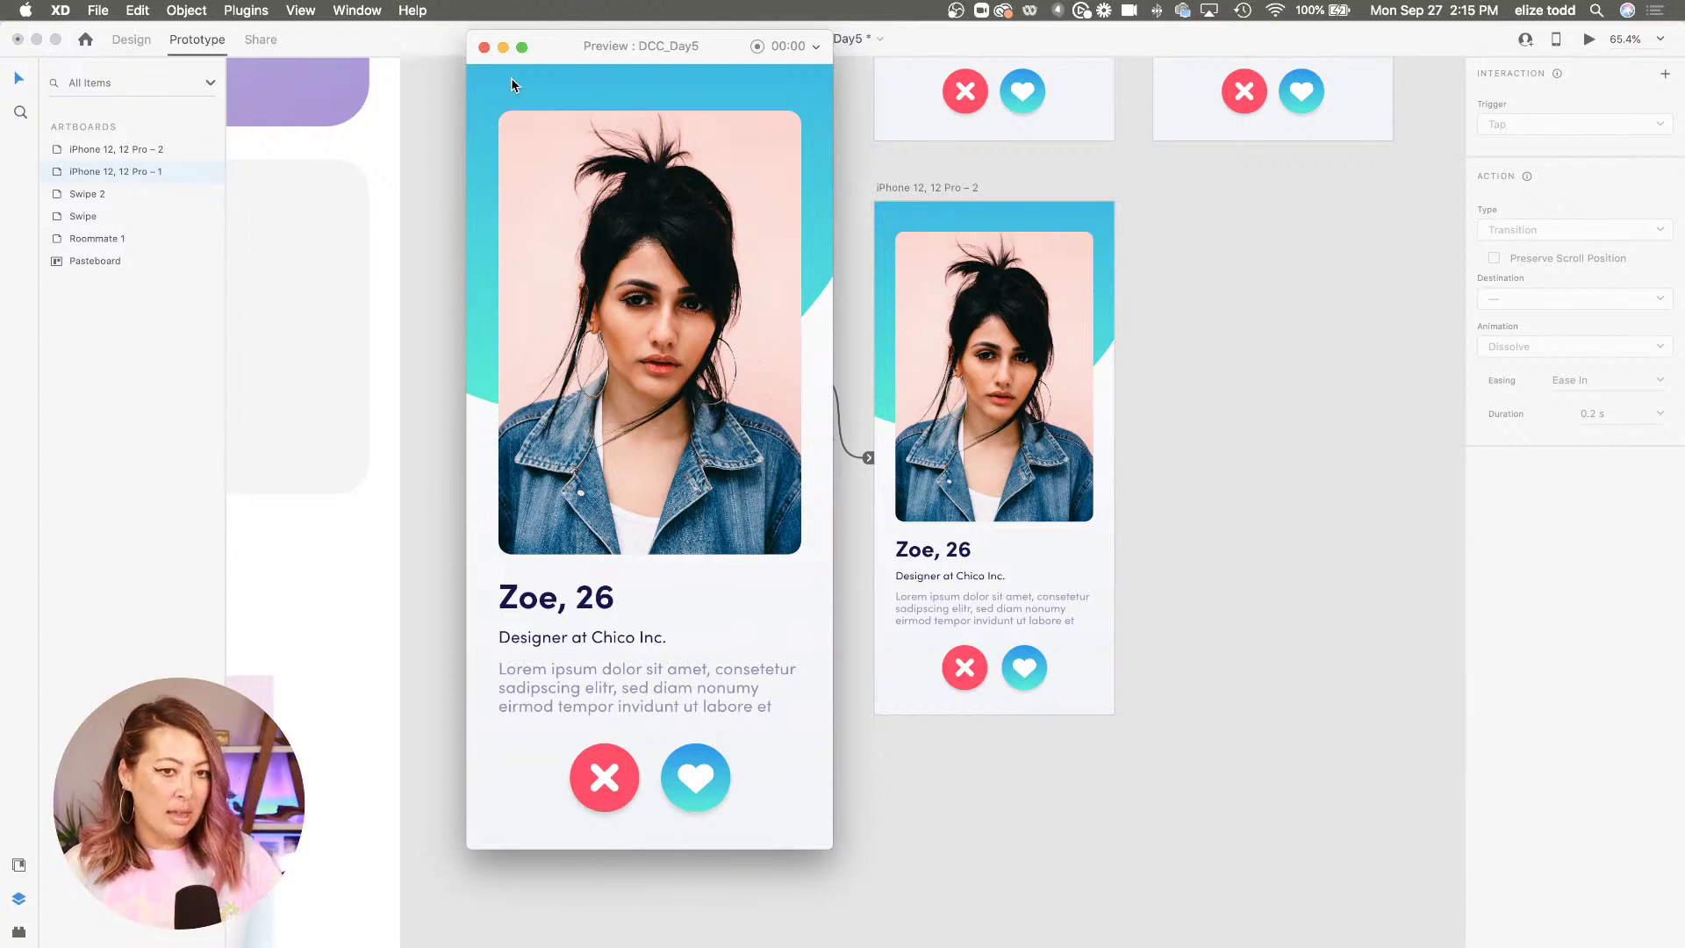
click(483, 48)
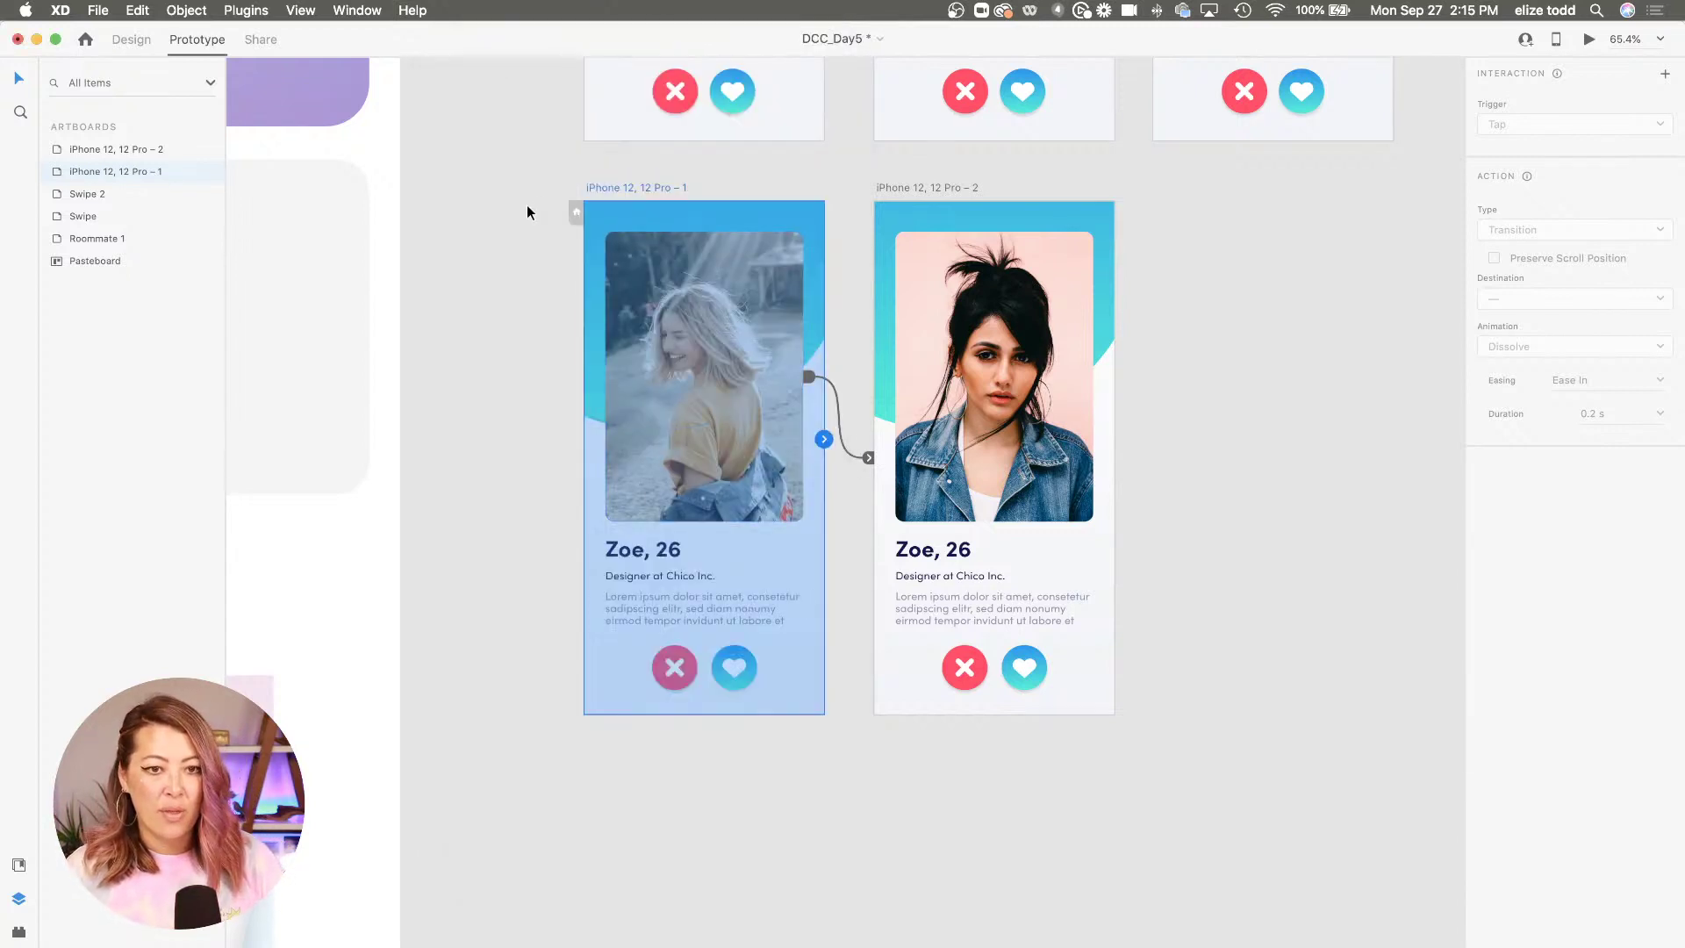
Preview the Roommate 1 reference artboard and drag its photo slightly to study how it moves
click(529, 205)
scroll(670, 267, up, 3)
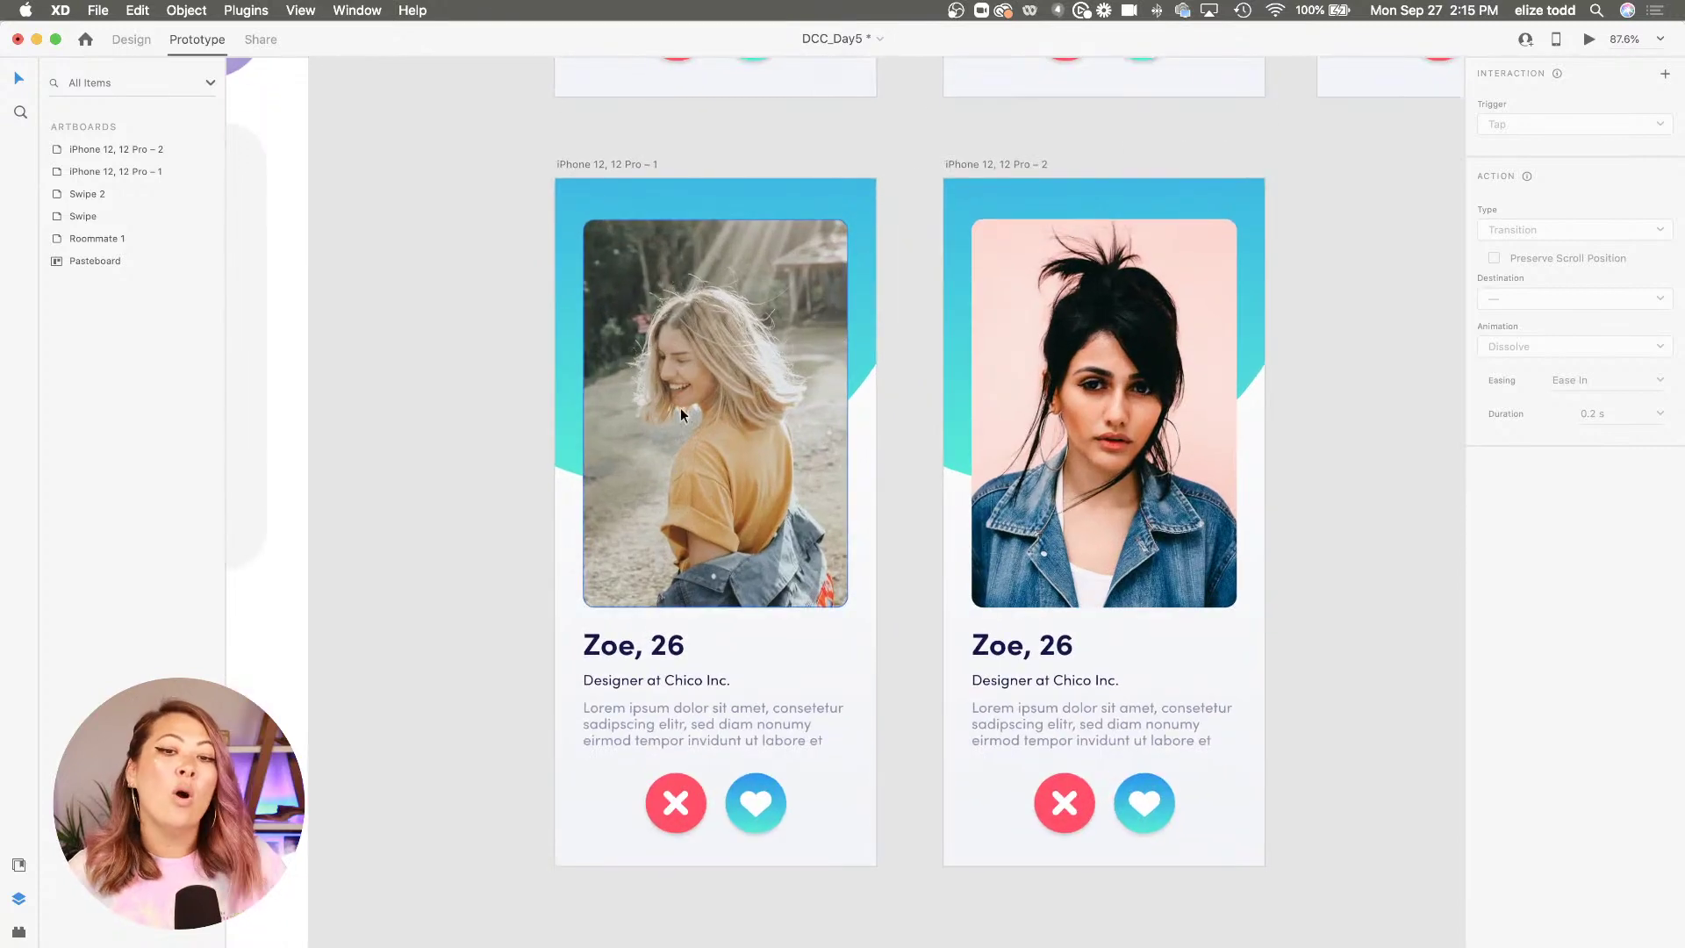
scroll(699, 458, up, 10)
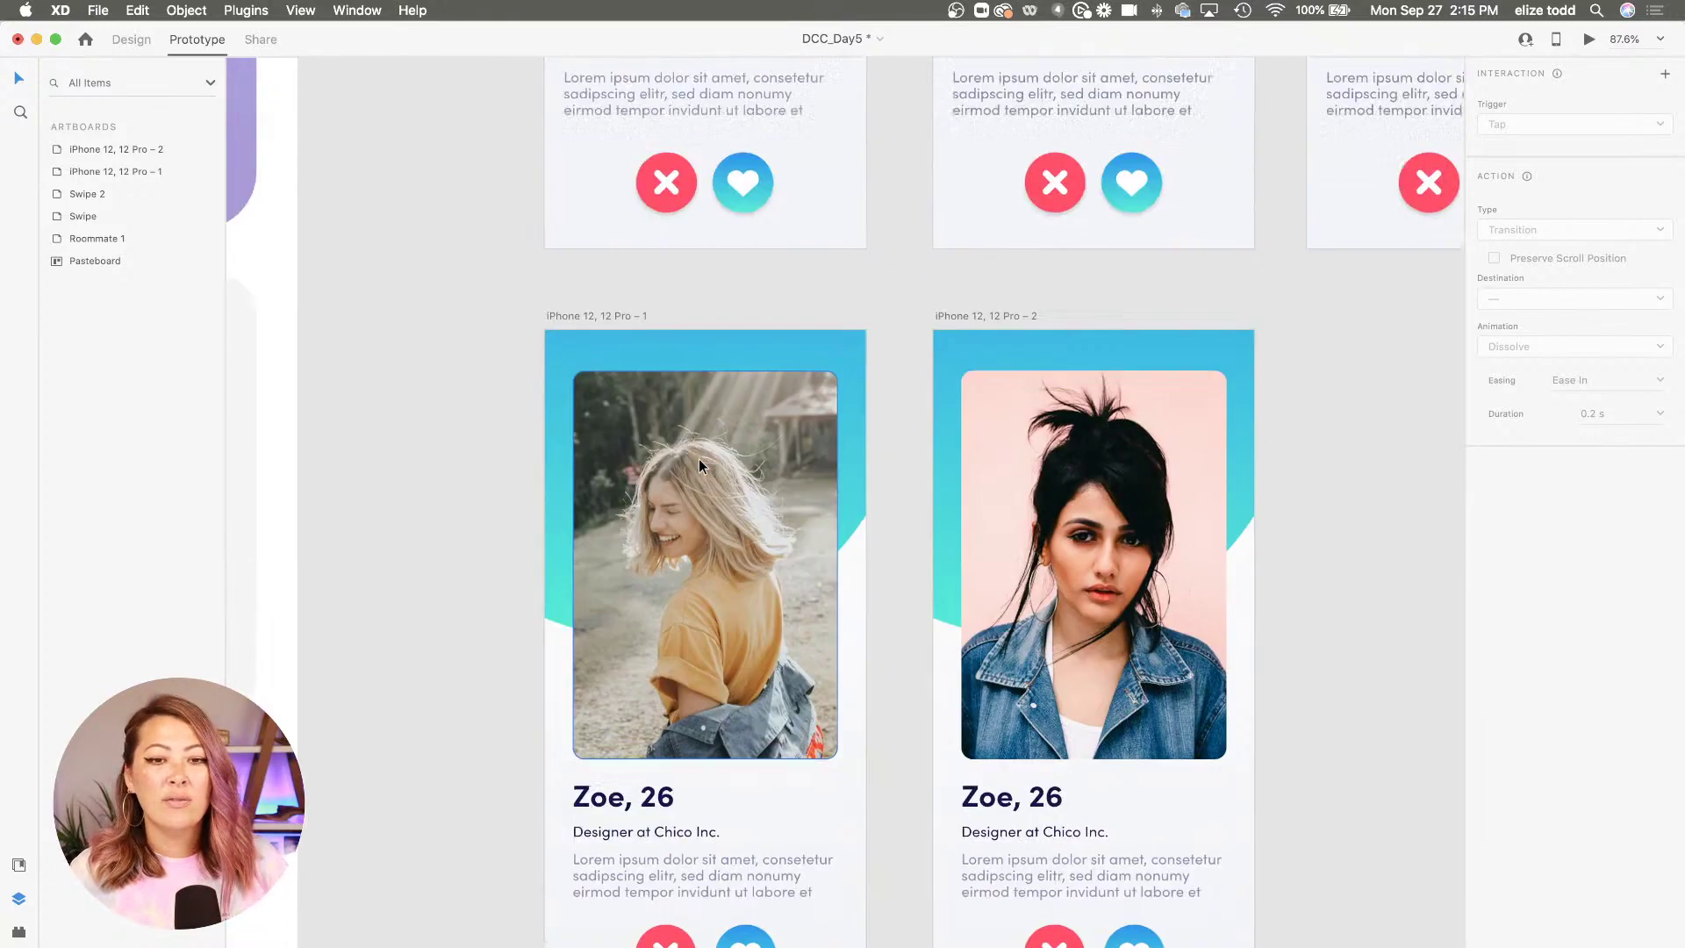
click(573, 120)
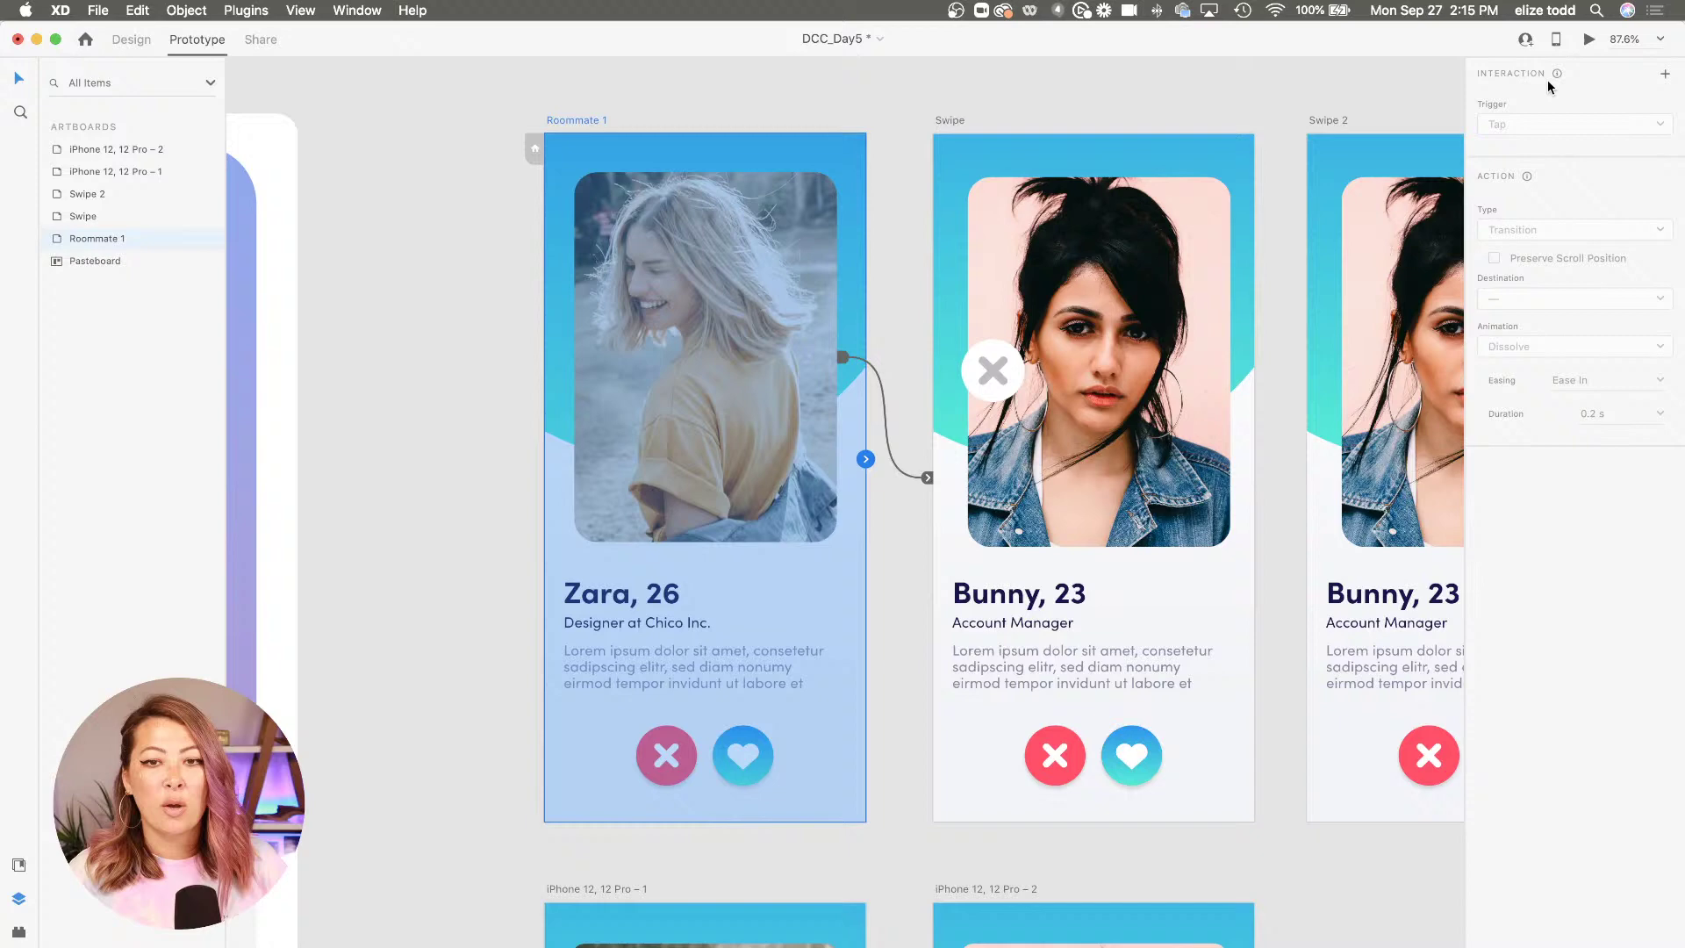
click(1588, 40)
mouse_move(715, 250)
mouse_down()
mouse_move(458, 240)
mouse_move(722, 252)
mouse_up()
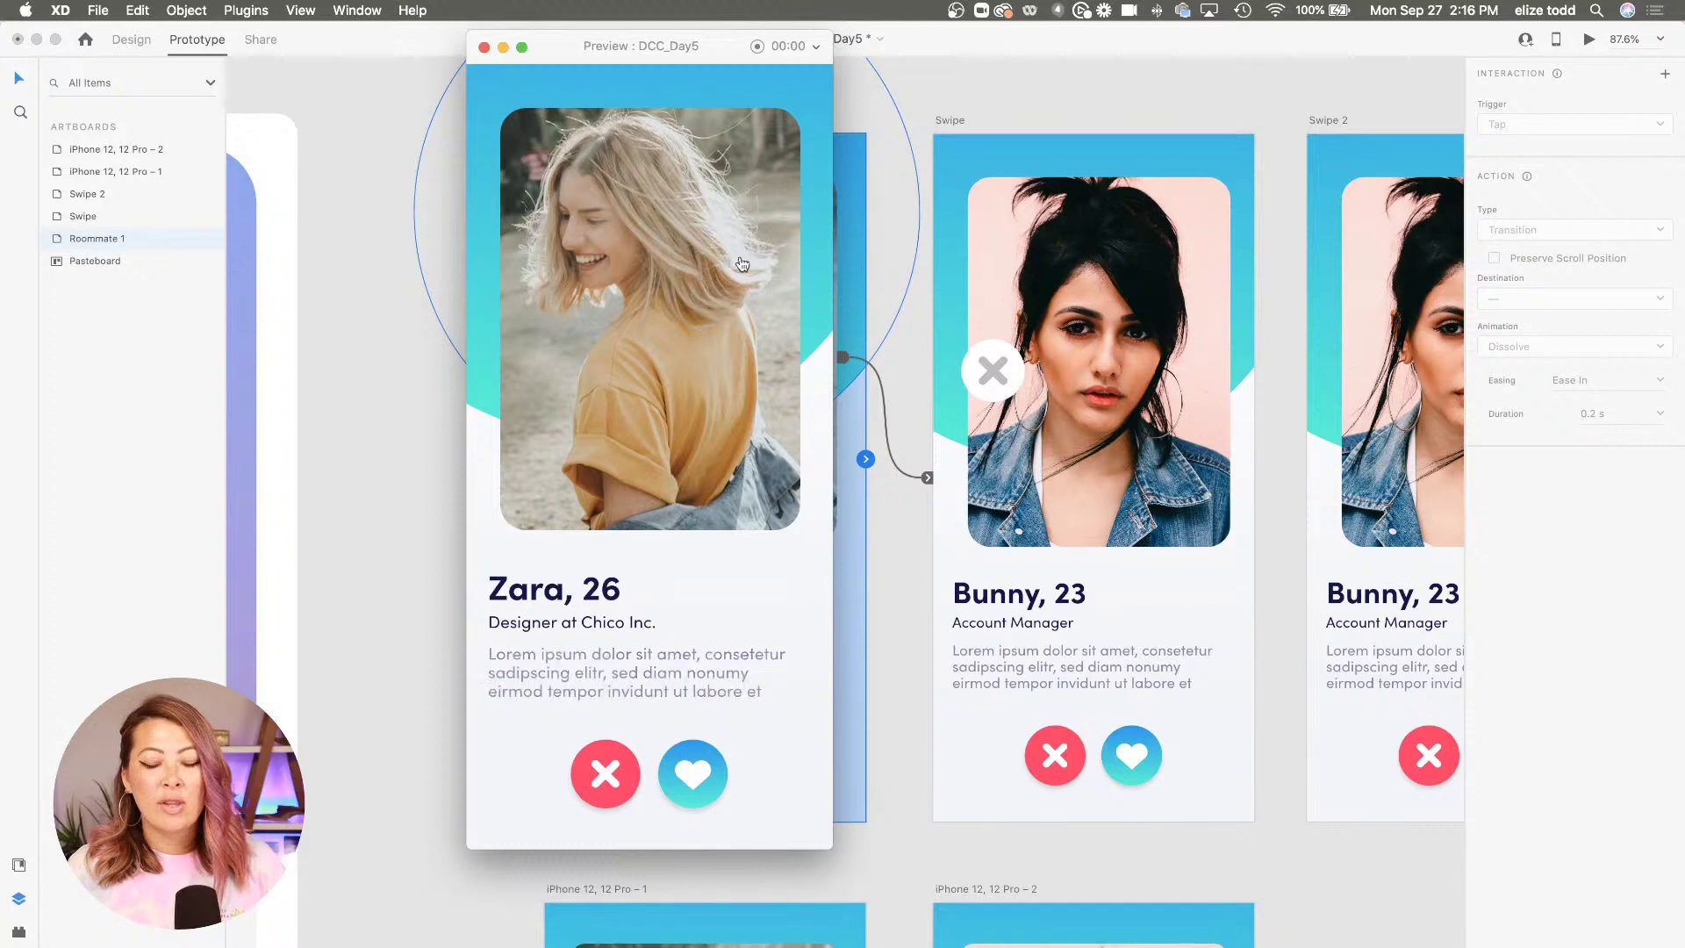
click(484, 47)
In Design mode, copy the woman 1 photo from the iPhone 12, 12 Pro – 1 artboard onto iPhone 12, 12 Pro – 2
scroll(661, 535, down, 10)
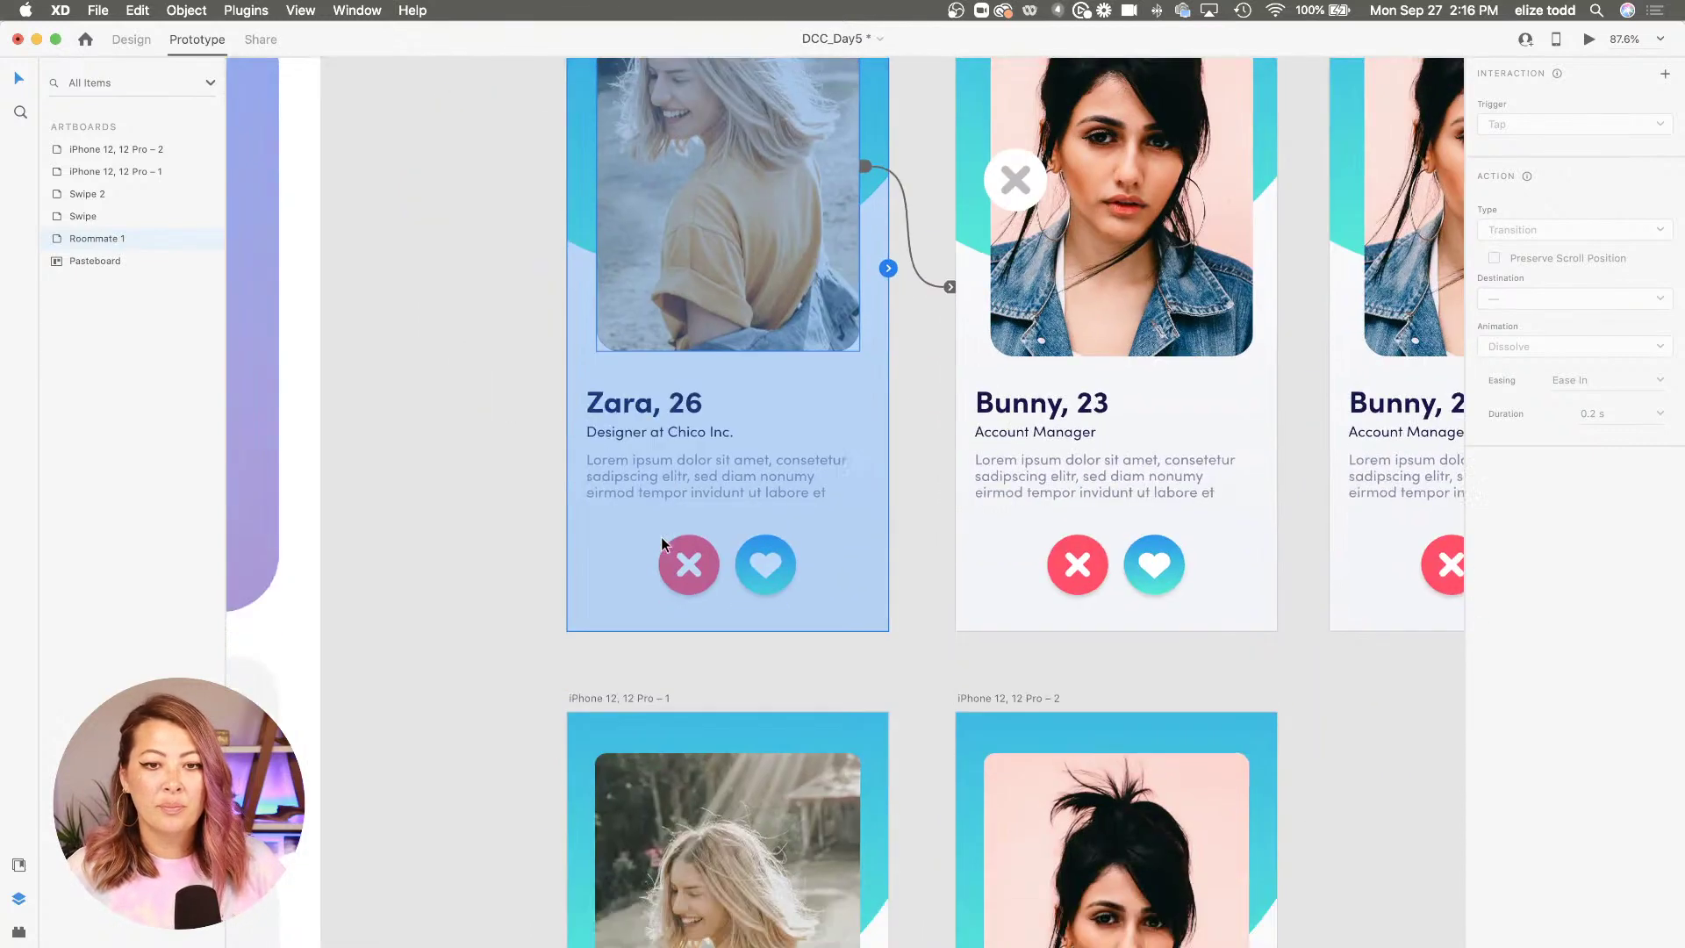
click(739, 639)
click(252, 143)
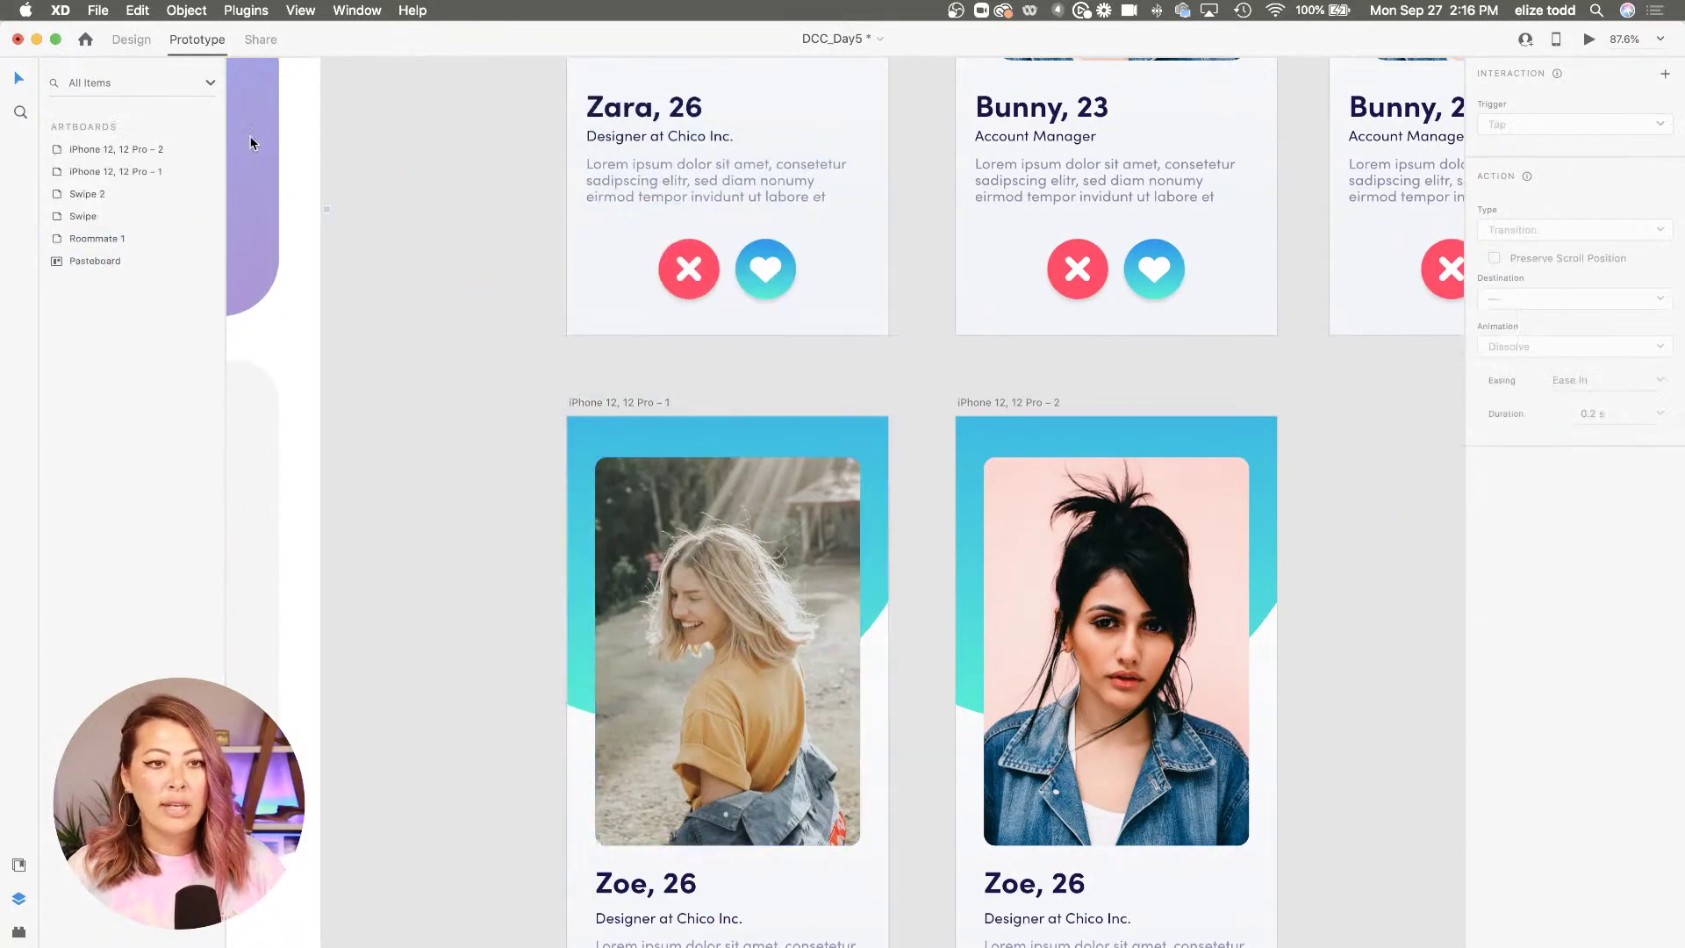
scroll(252, 143, left, 2)
click(131, 39)
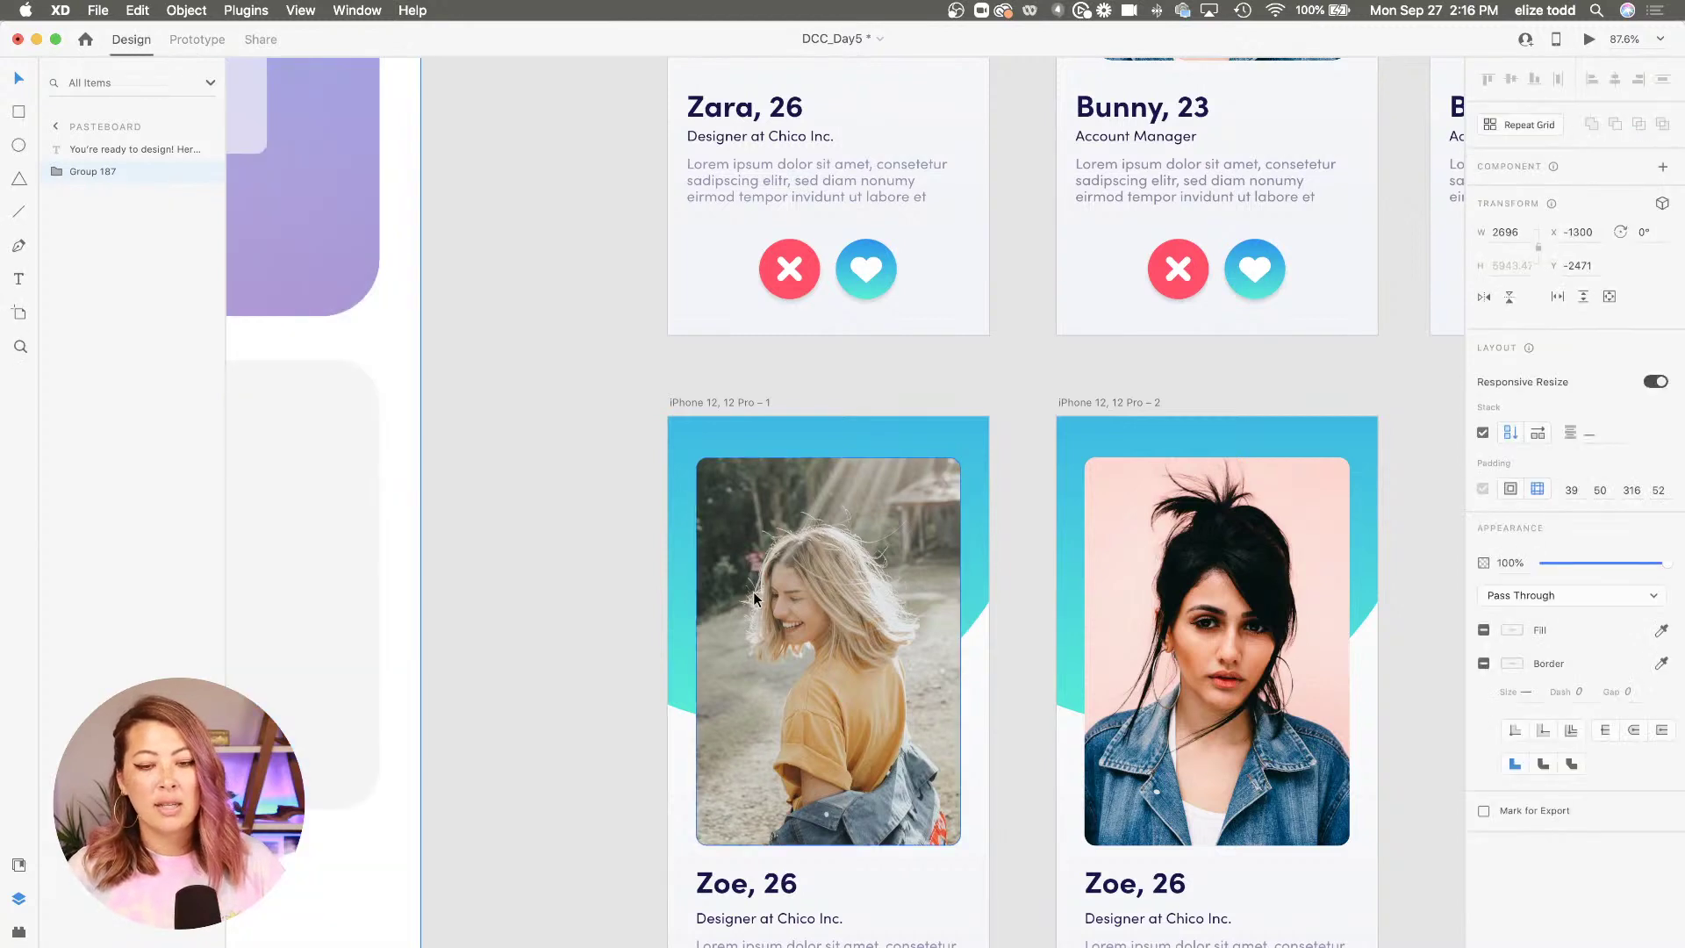
scroll(753, 592, down, 3)
click(815, 592)
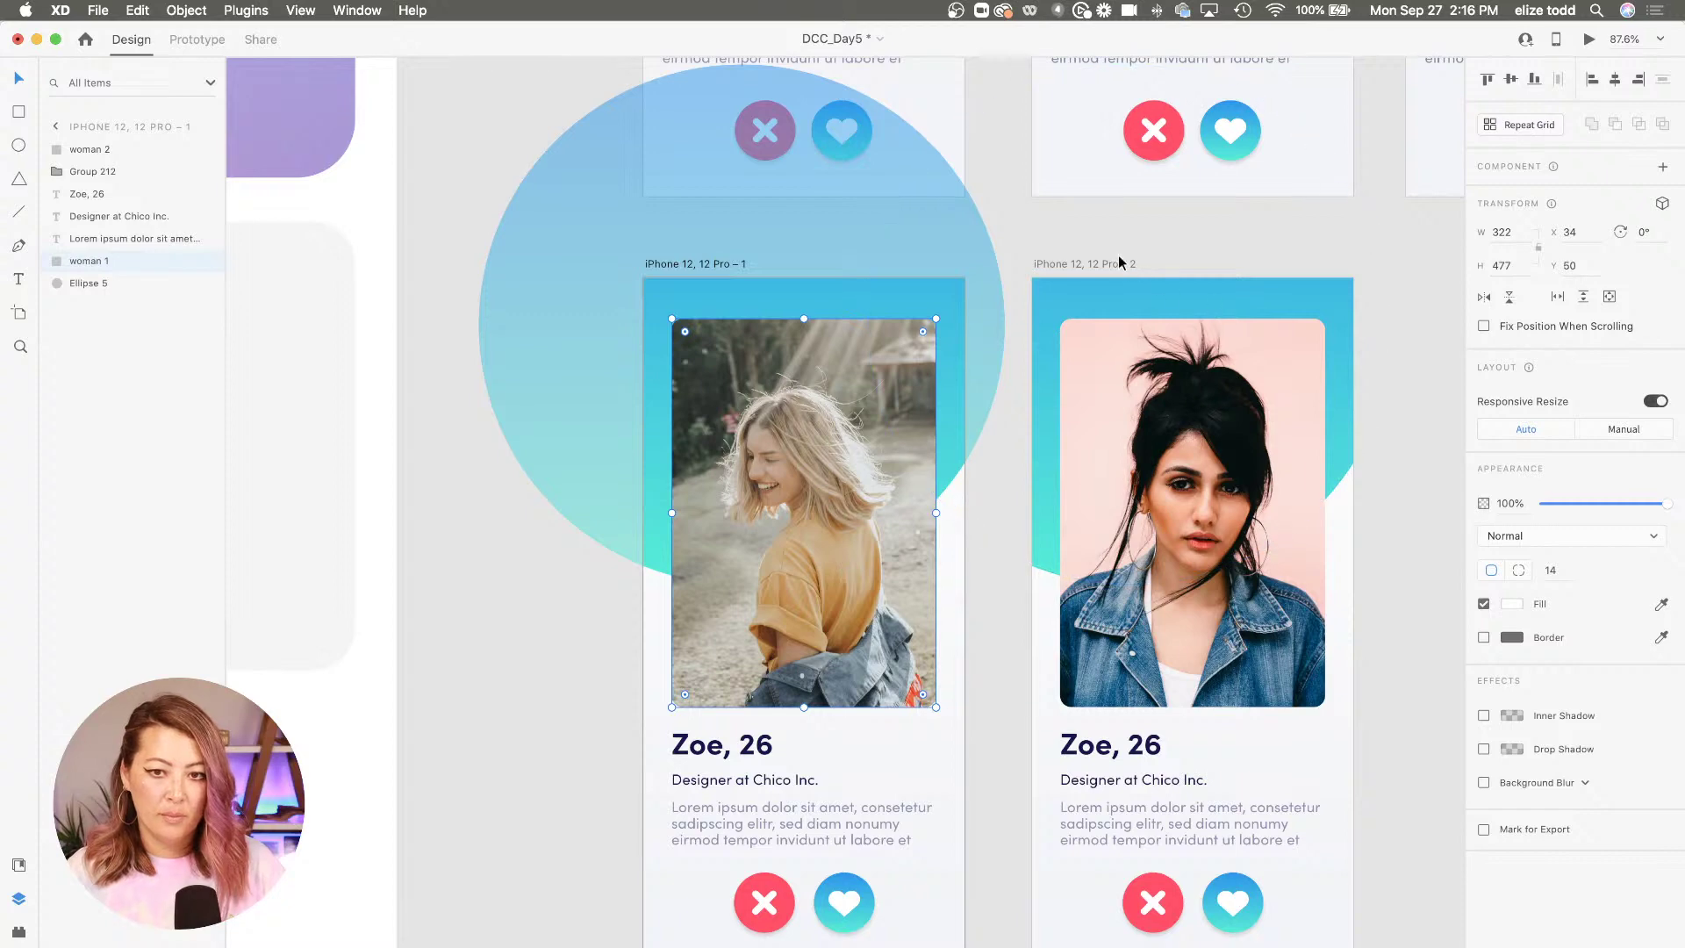
key(super+d)
key(super+x)
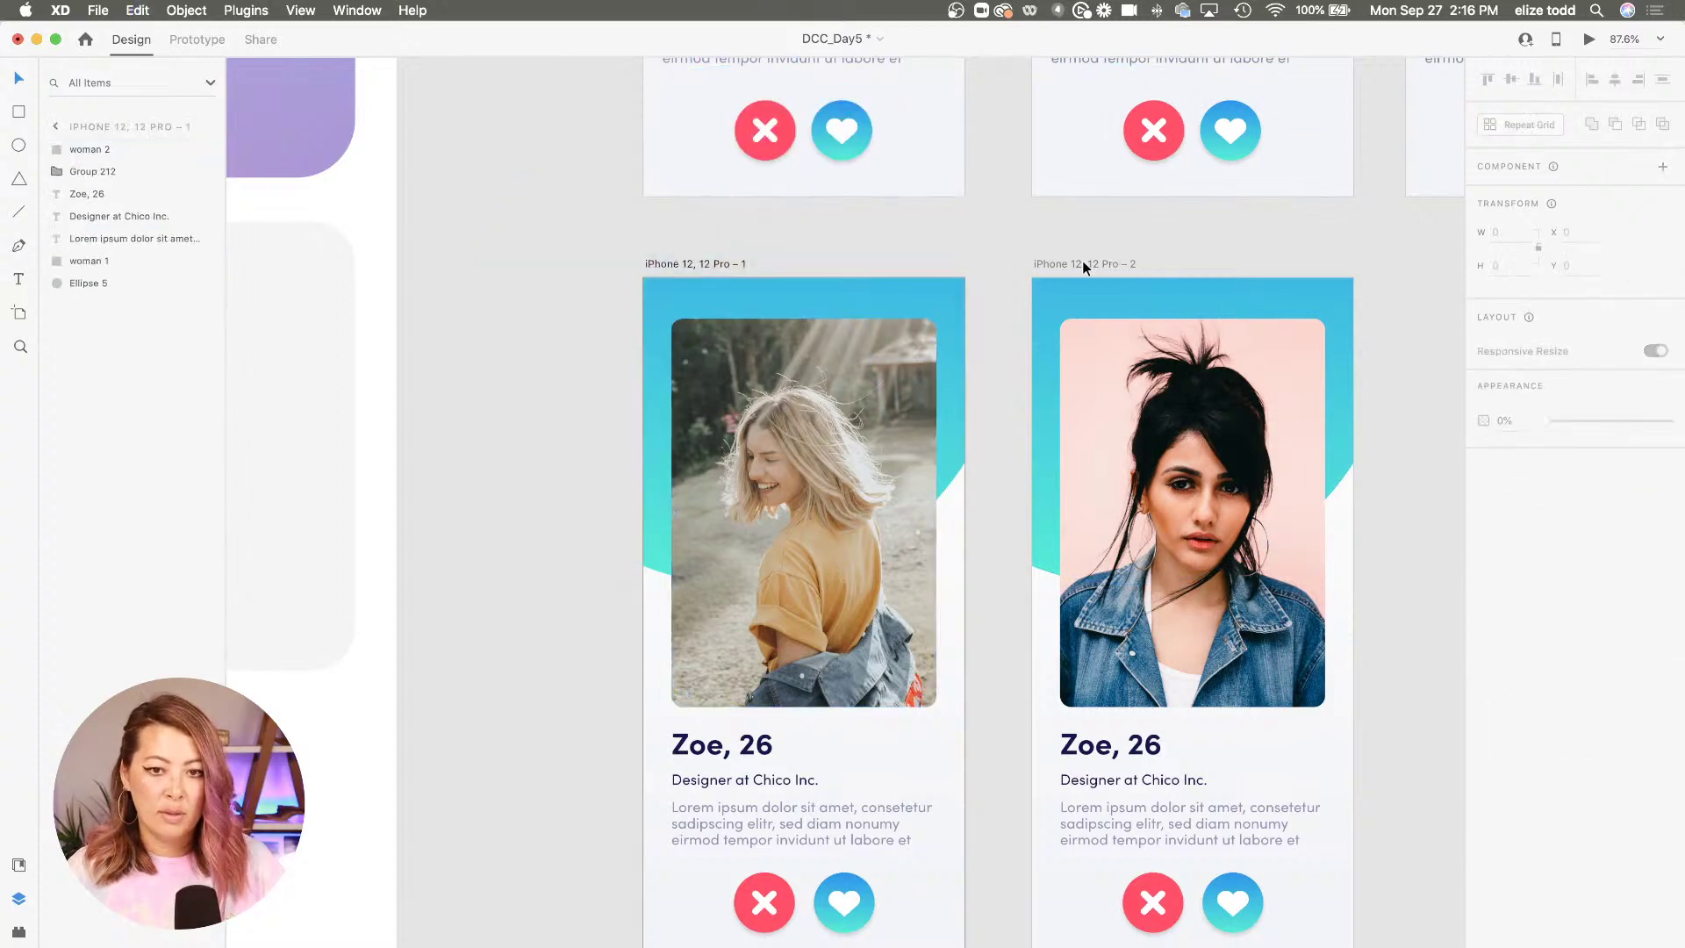
click(1081, 261)
key(super+v)
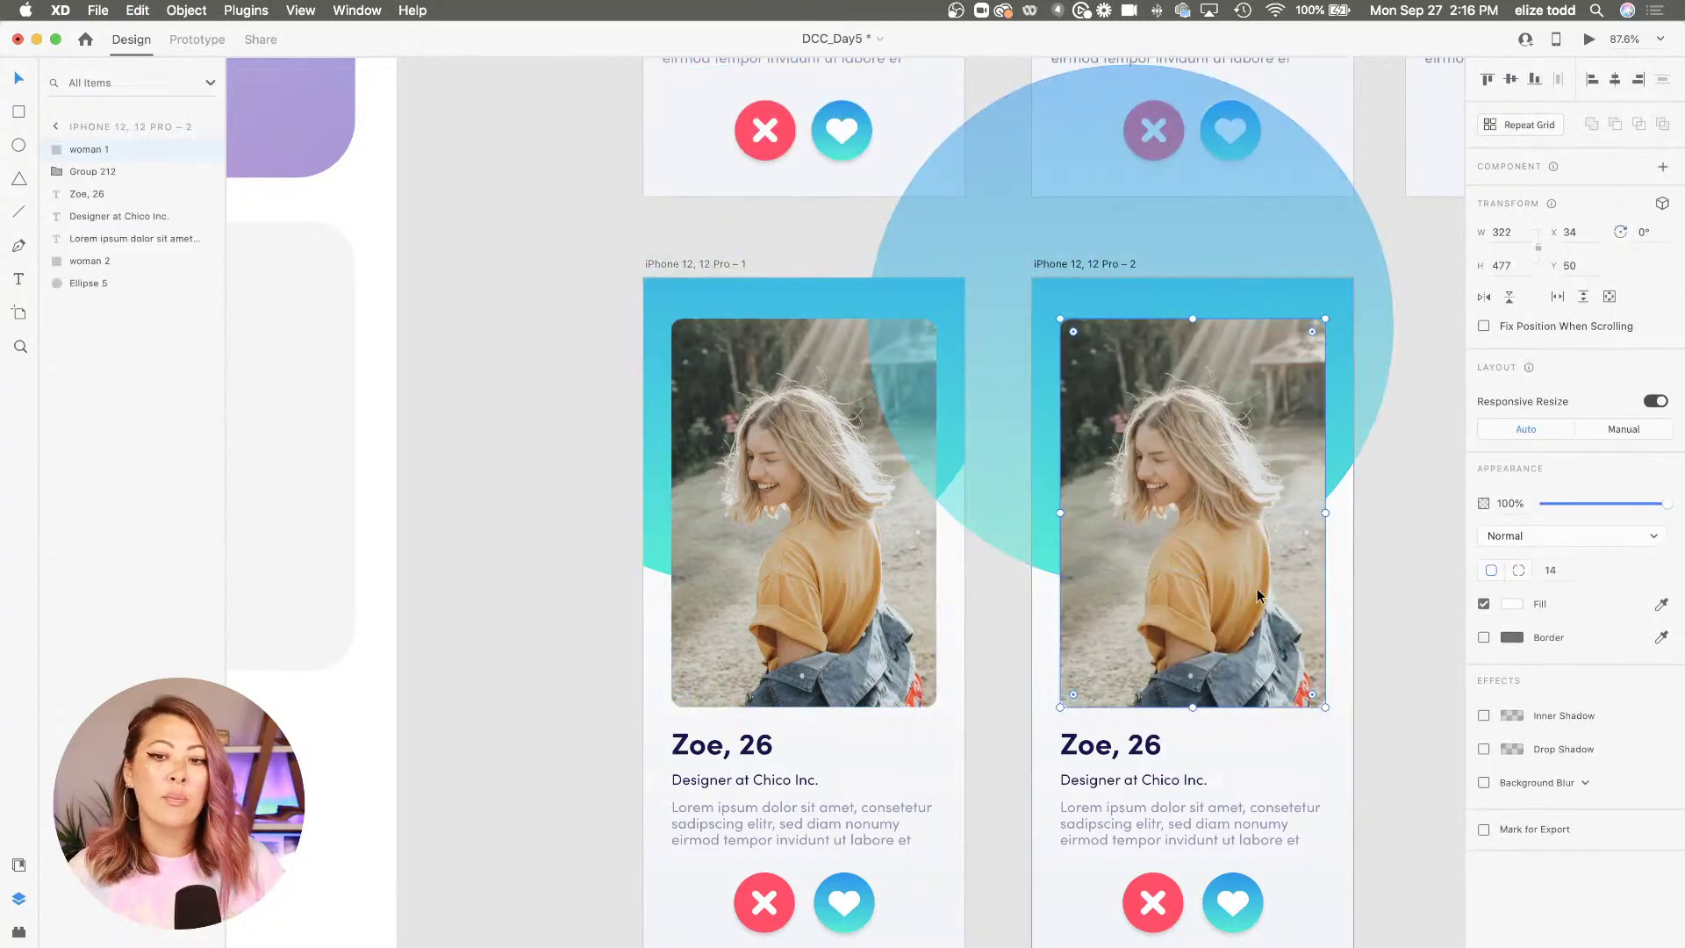
Place the copied woman 1 photo beyond the second artboard's left edge, rotated -30°, and make it fully transparent
drag(1253, 579, 985, 581)
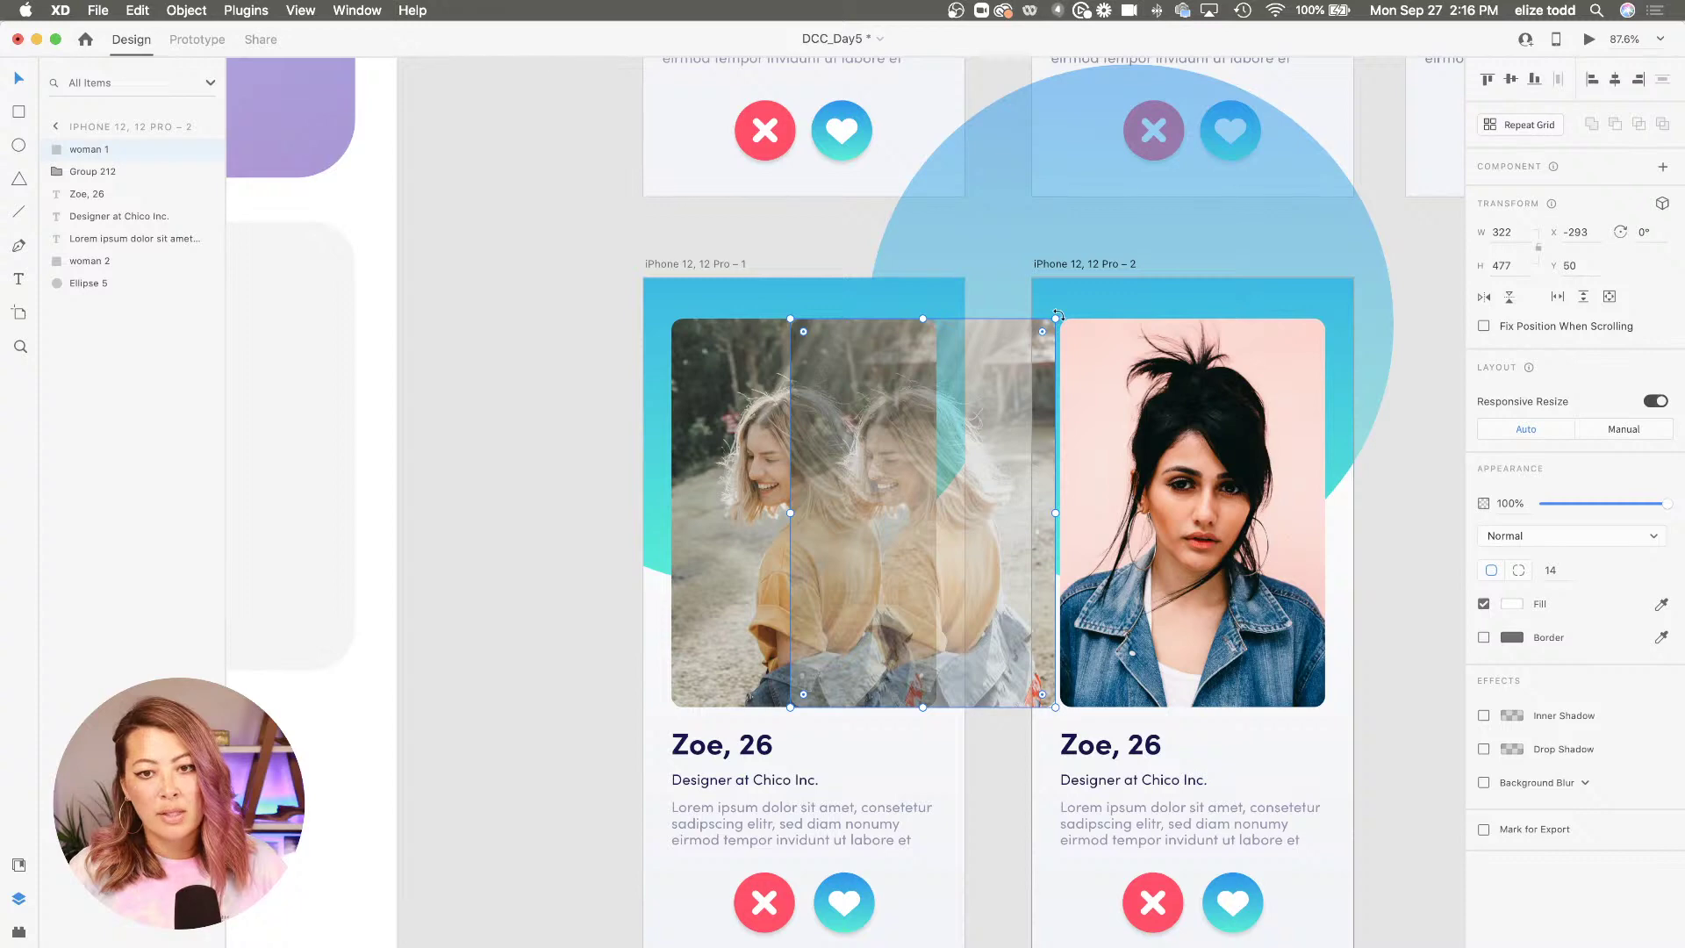
drag(1058, 315, 944, 252)
drag(1075, 621, 1010, 621)
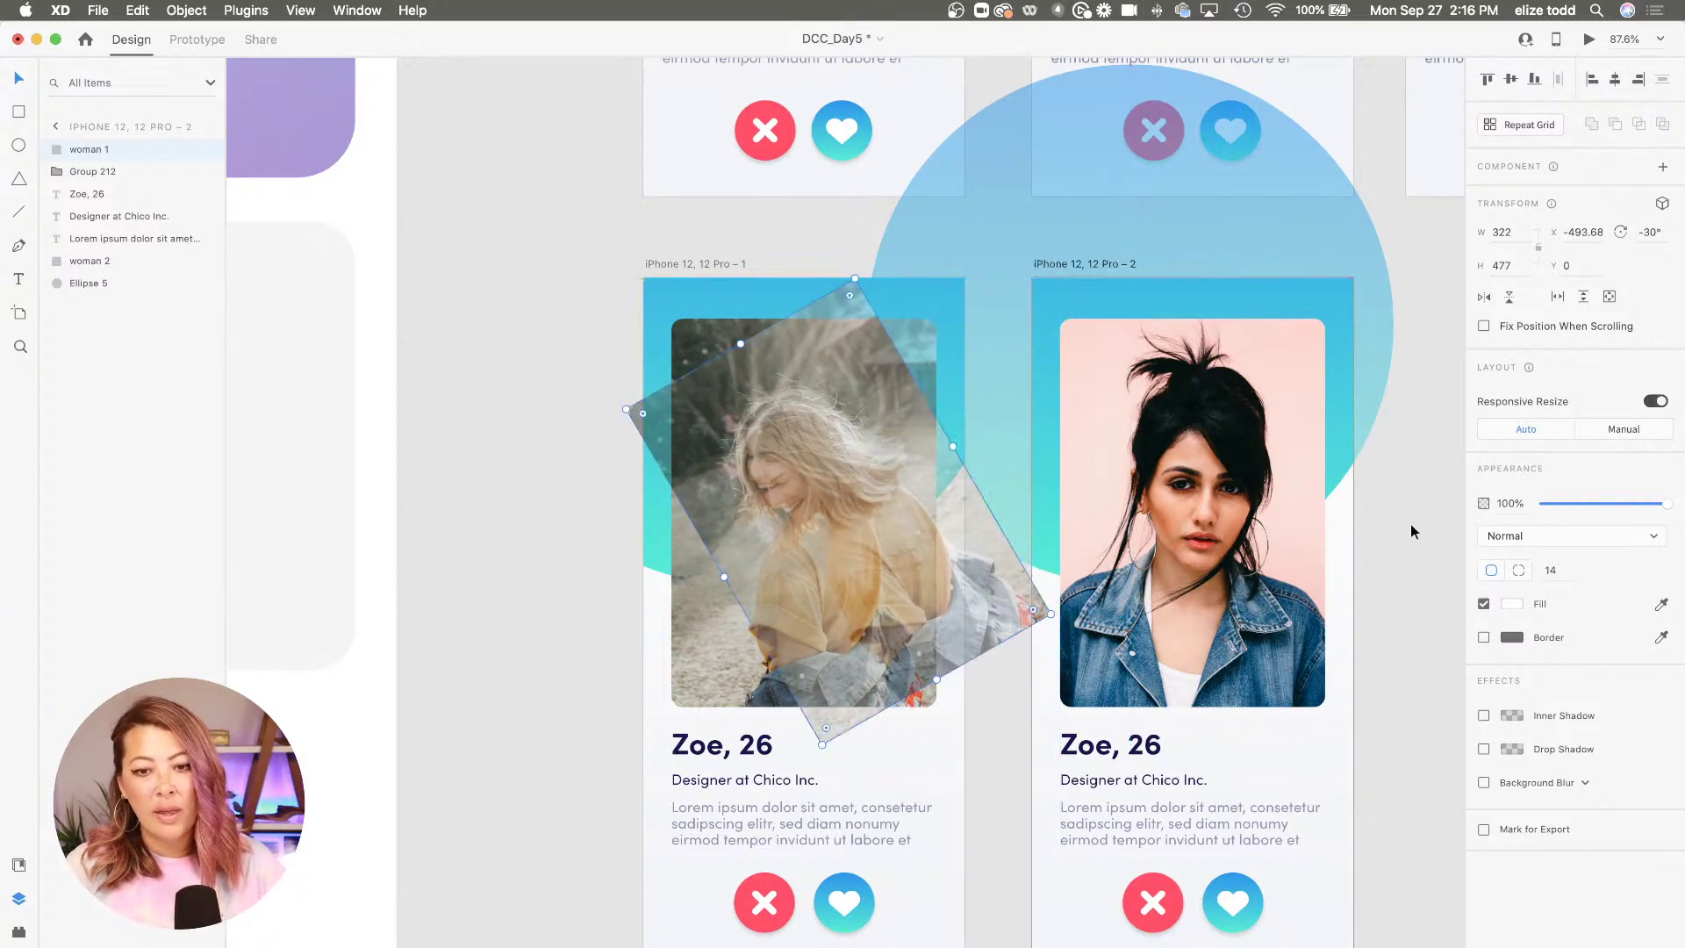
drag(1665, 503, 1466, 500)
click(503, 362)
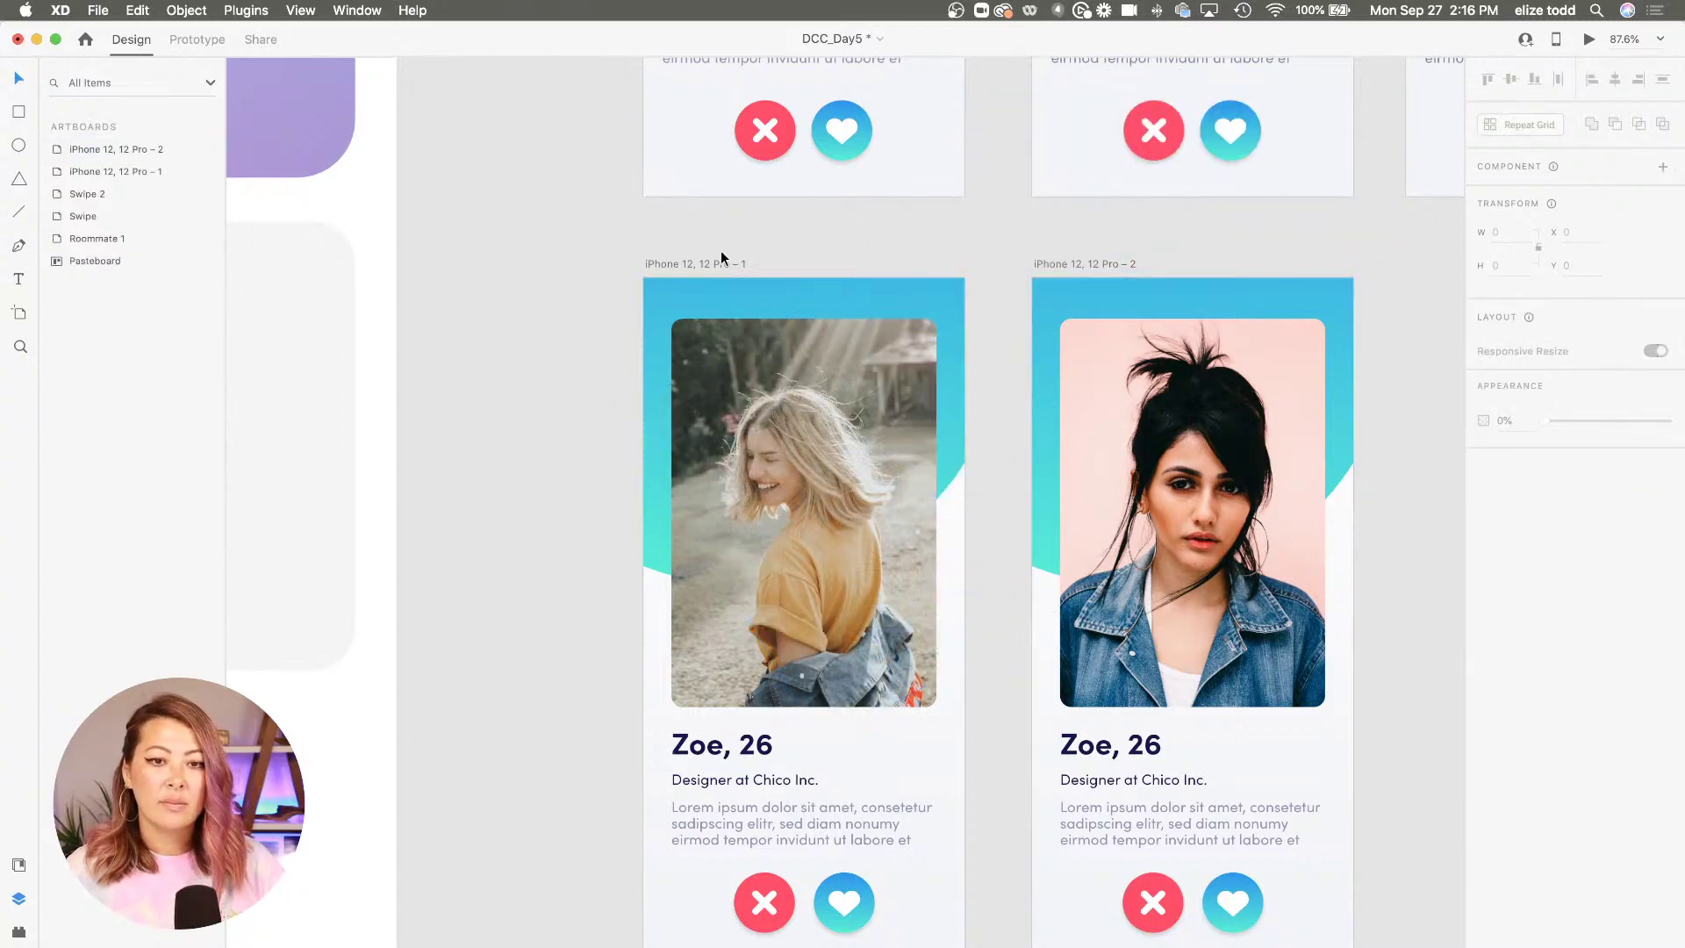
Preview the iPhone 12, 12 Pro – 1 artboard and swipe left to test the rotating, fading photo transition
click(682, 262)
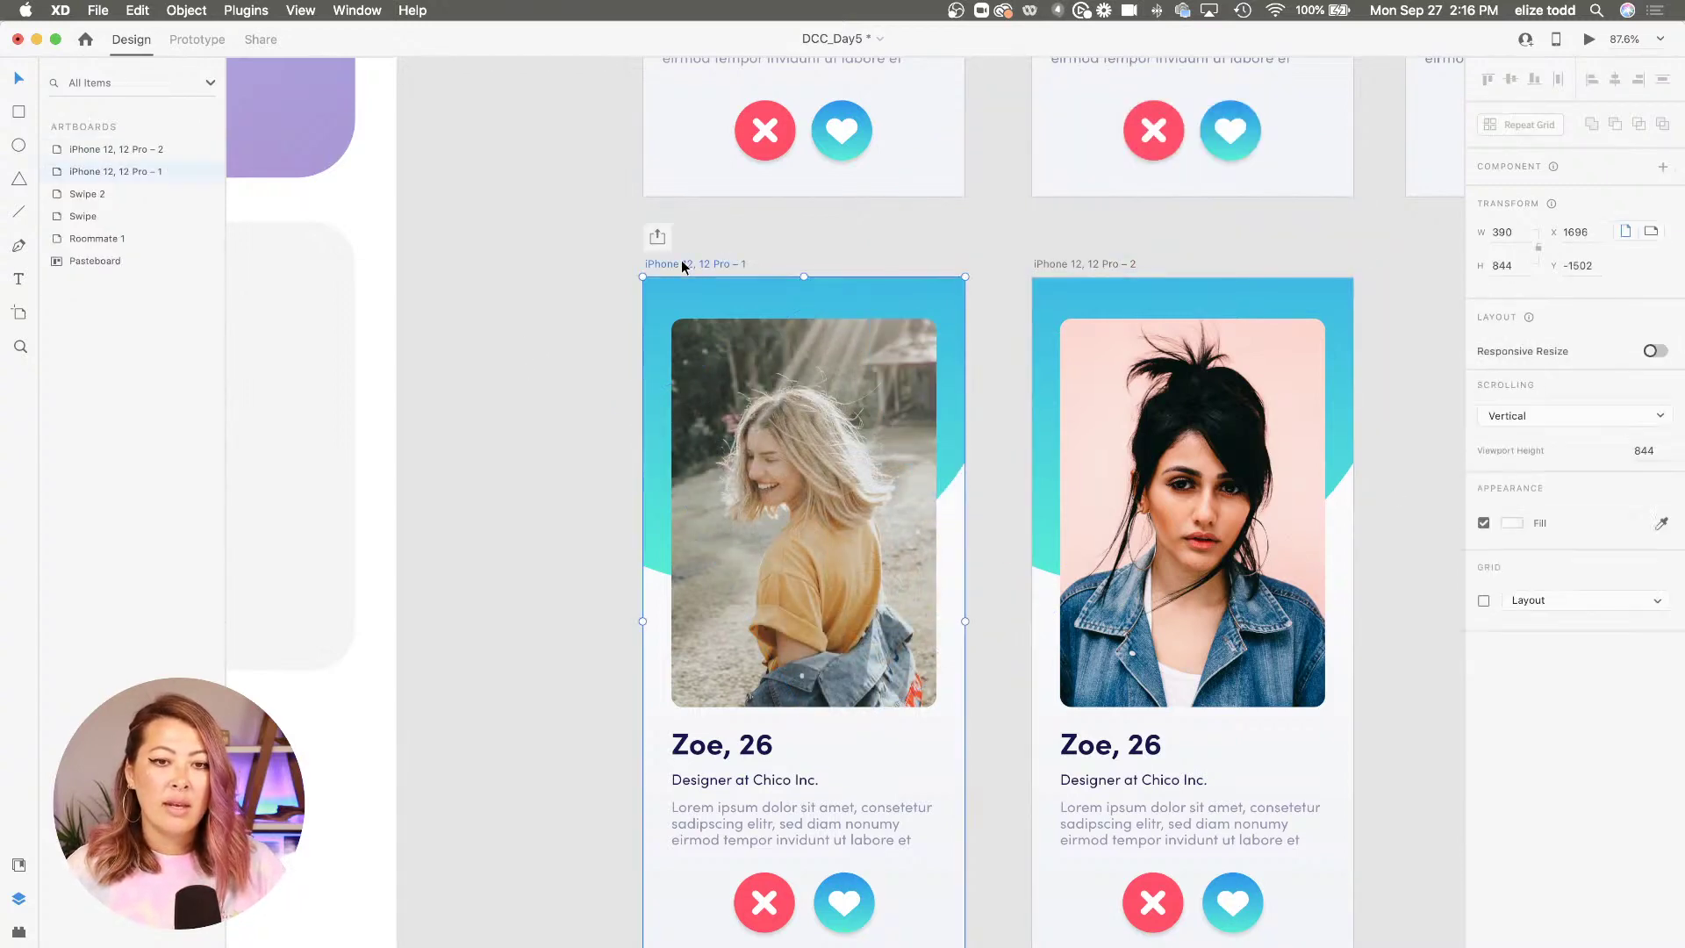
click(1587, 41)
drag(776, 298, 540, 305)
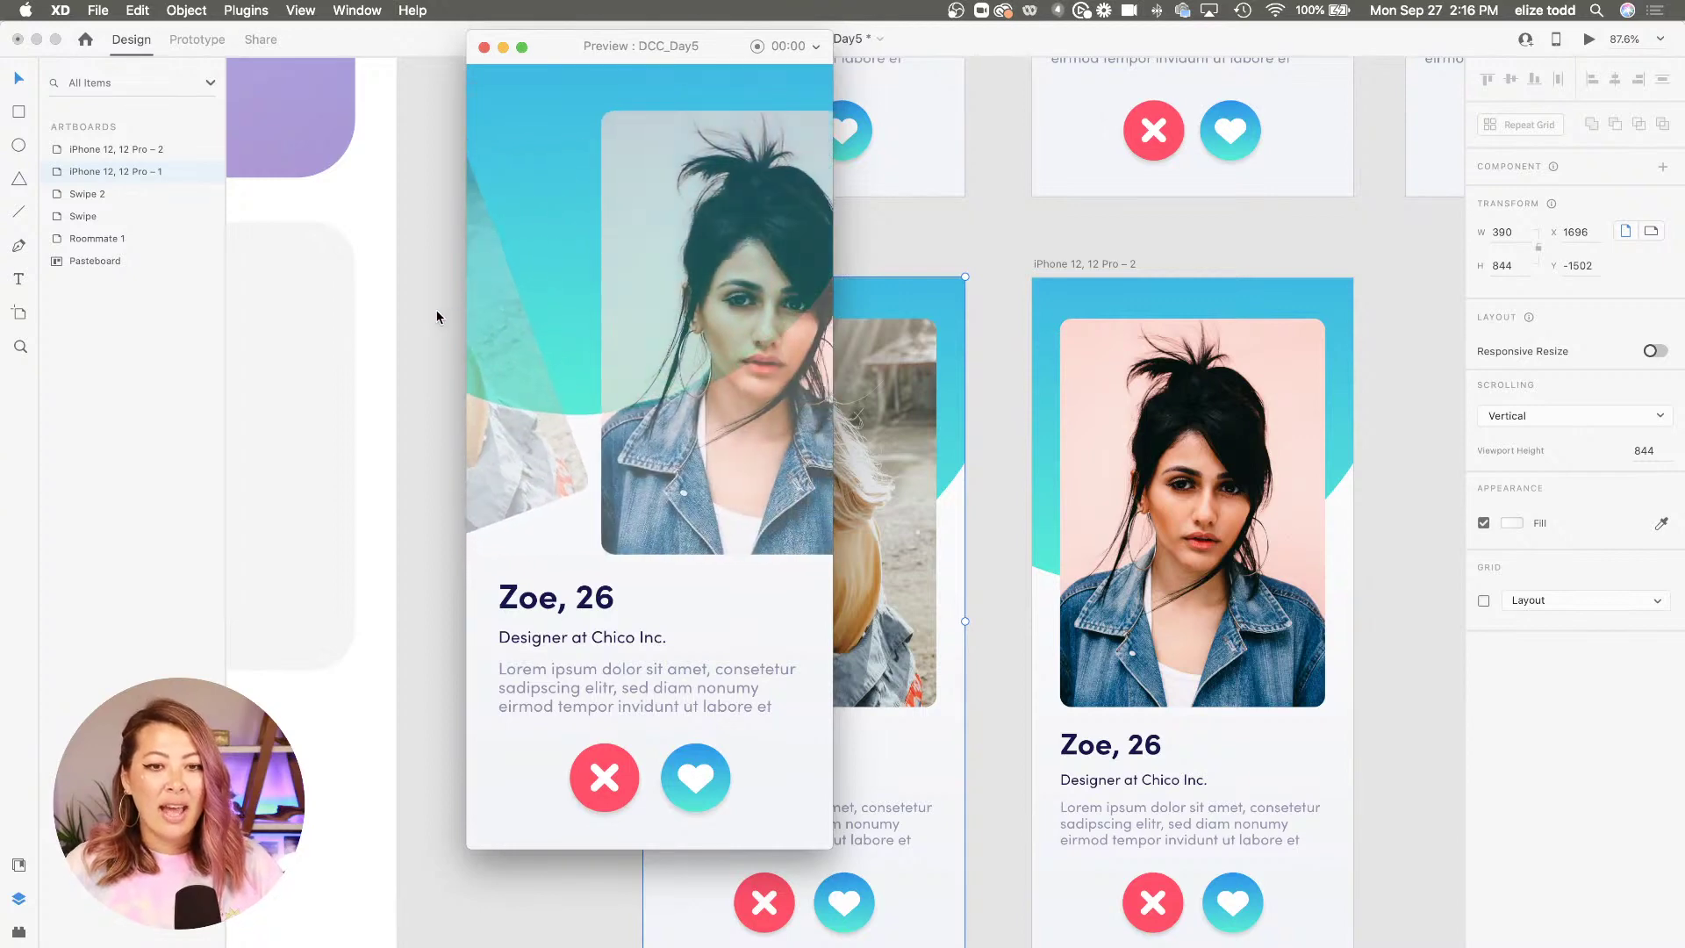
click(484, 48)
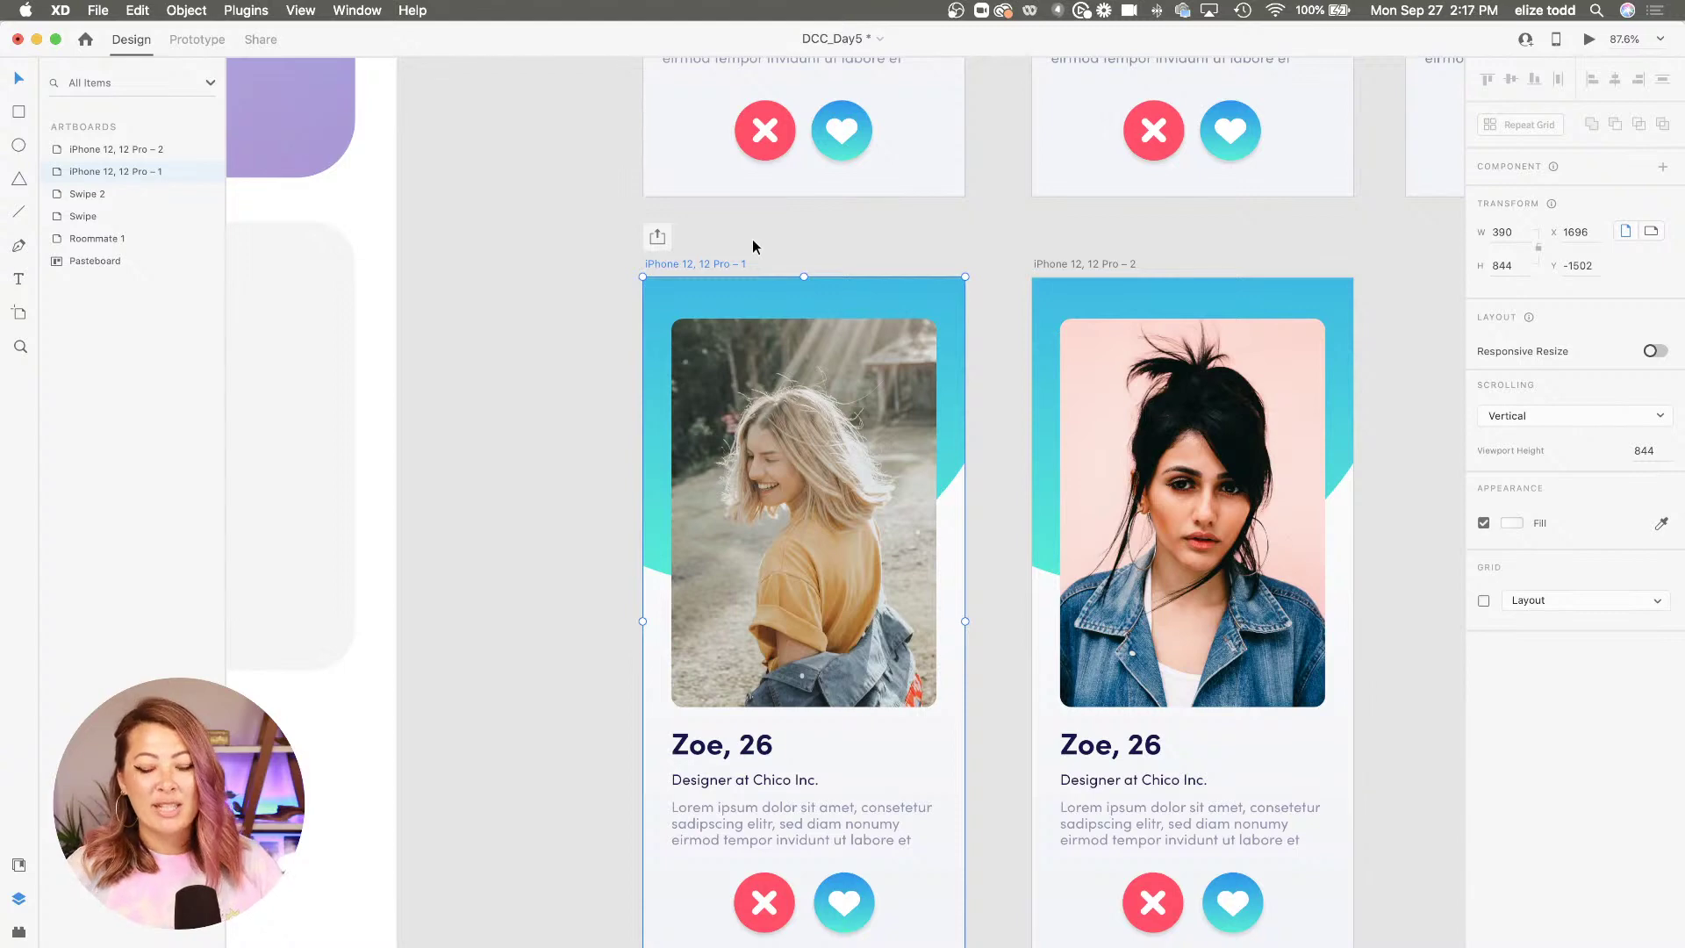
scroll(751, 409, up, 5)
scroll(751, 409, down, 2)
scroll(751, 409, up, 5)
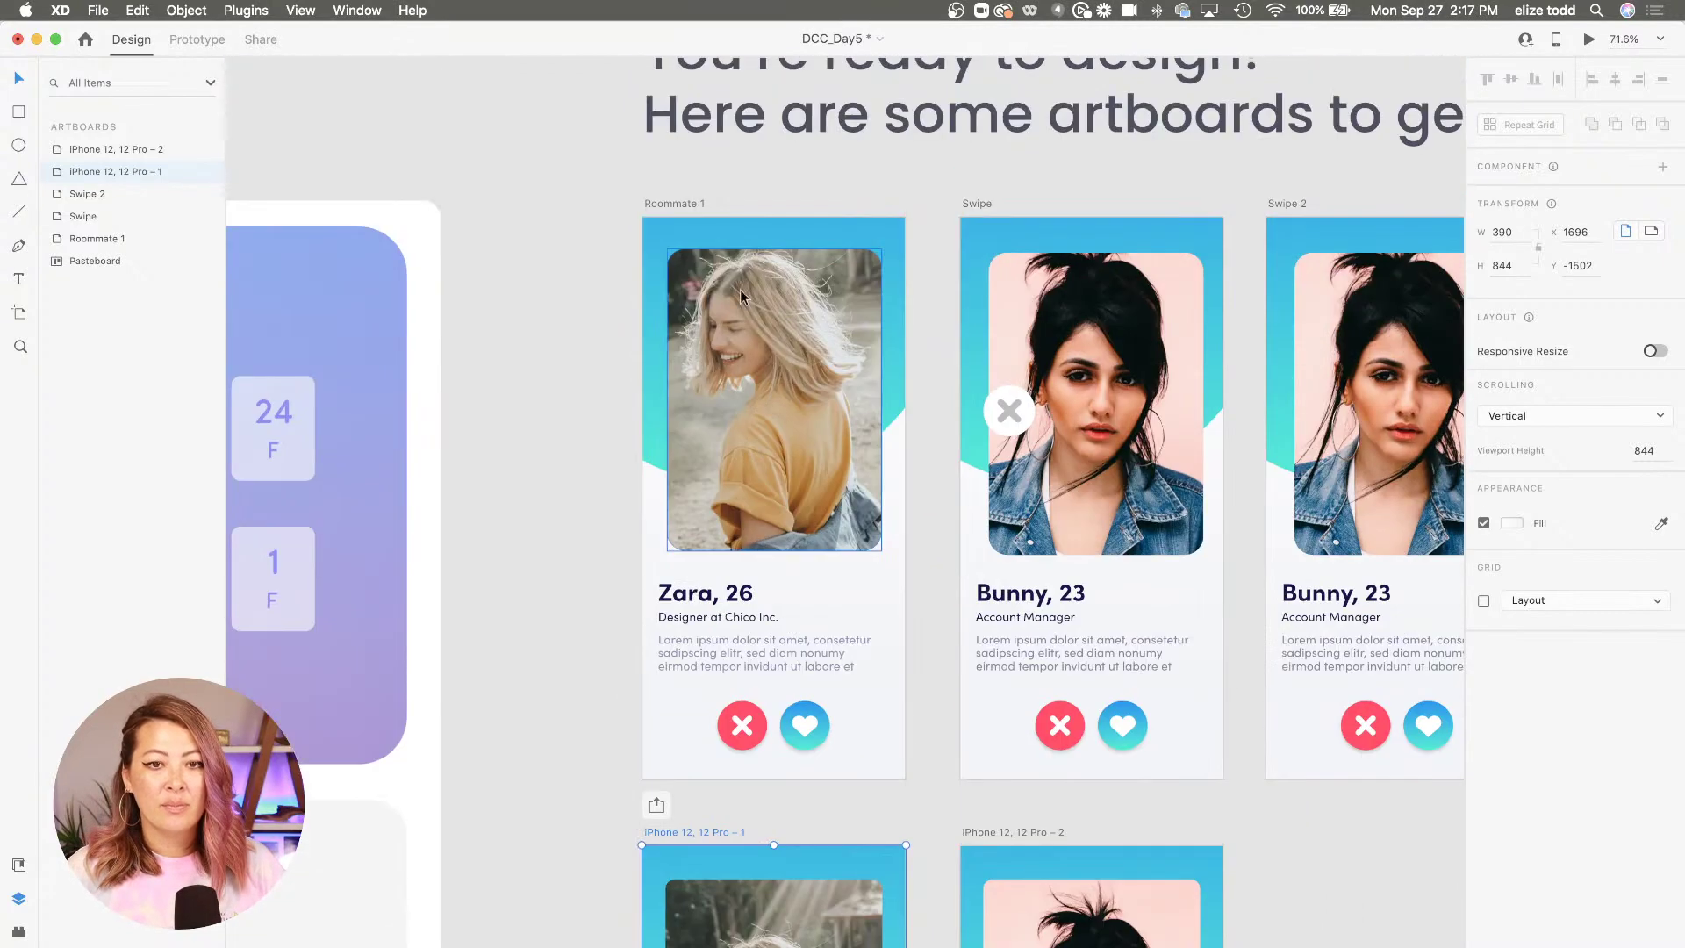
click(686, 197)
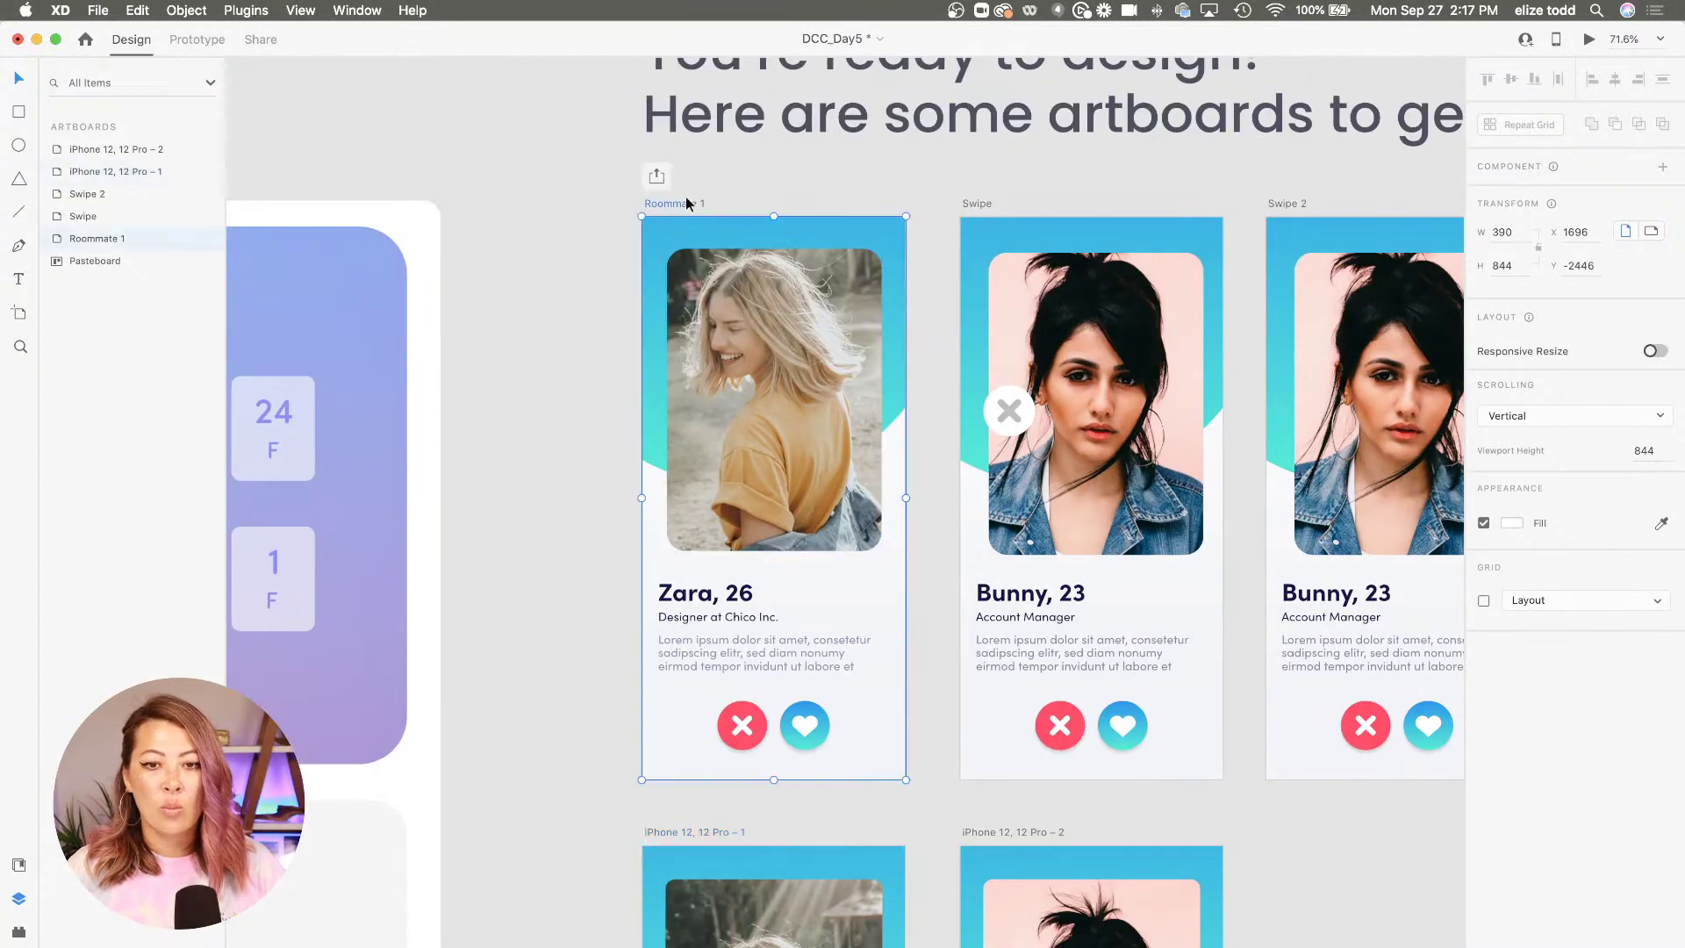
click(1589, 38)
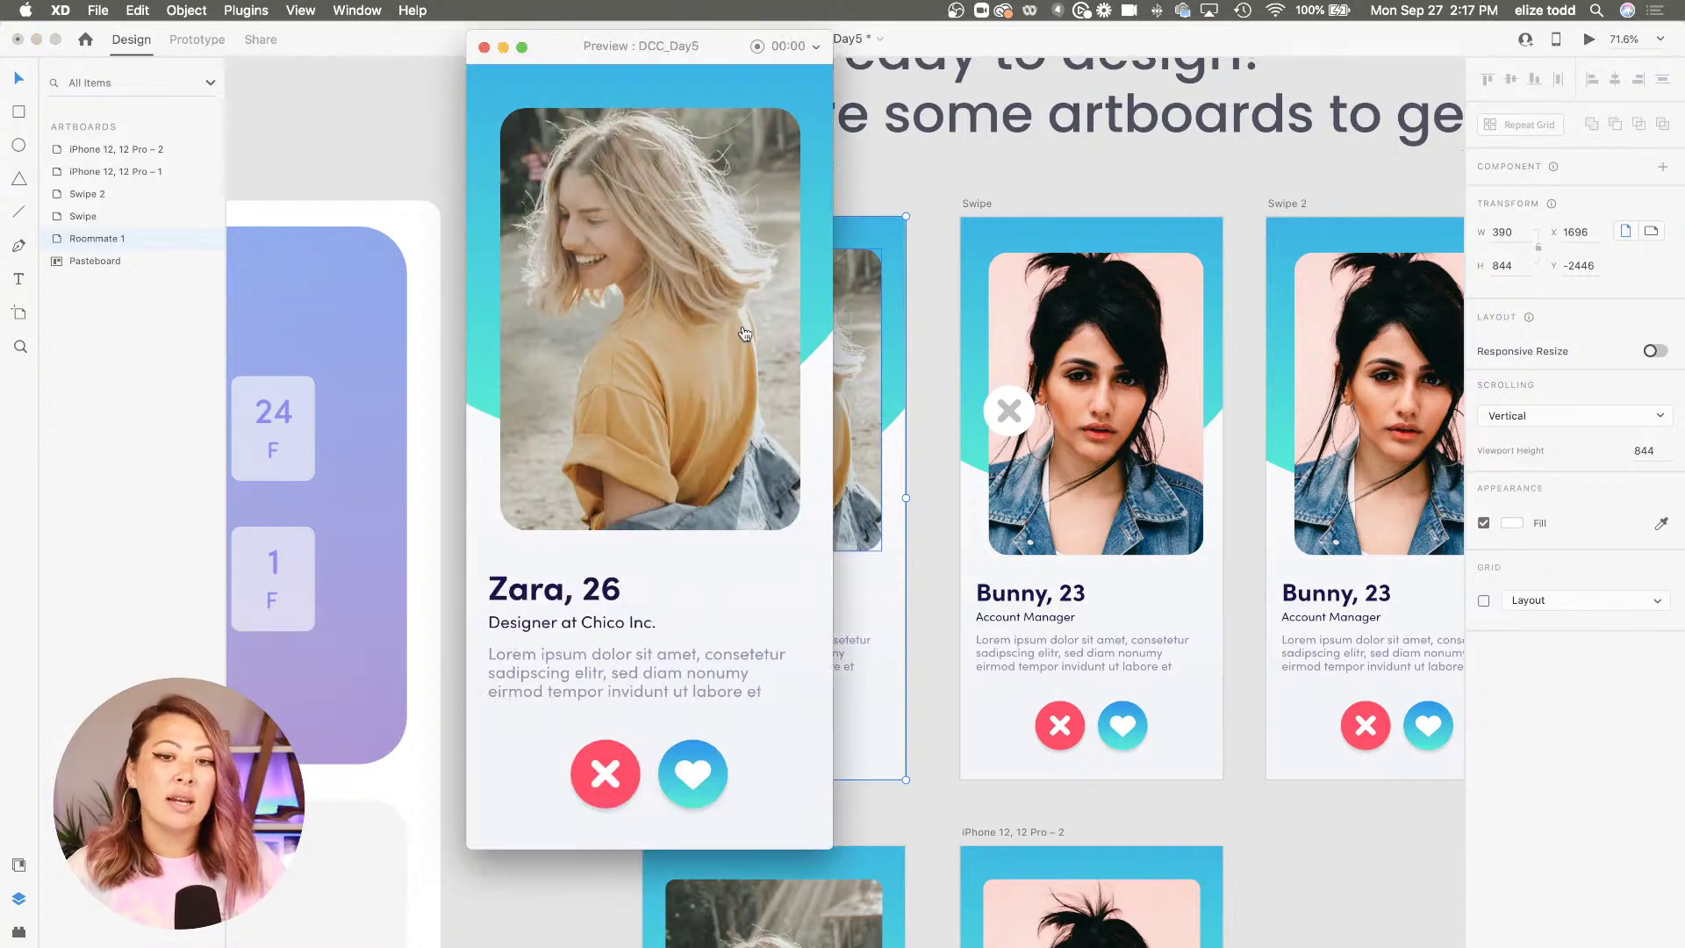
drag(744, 331, 700, 371)
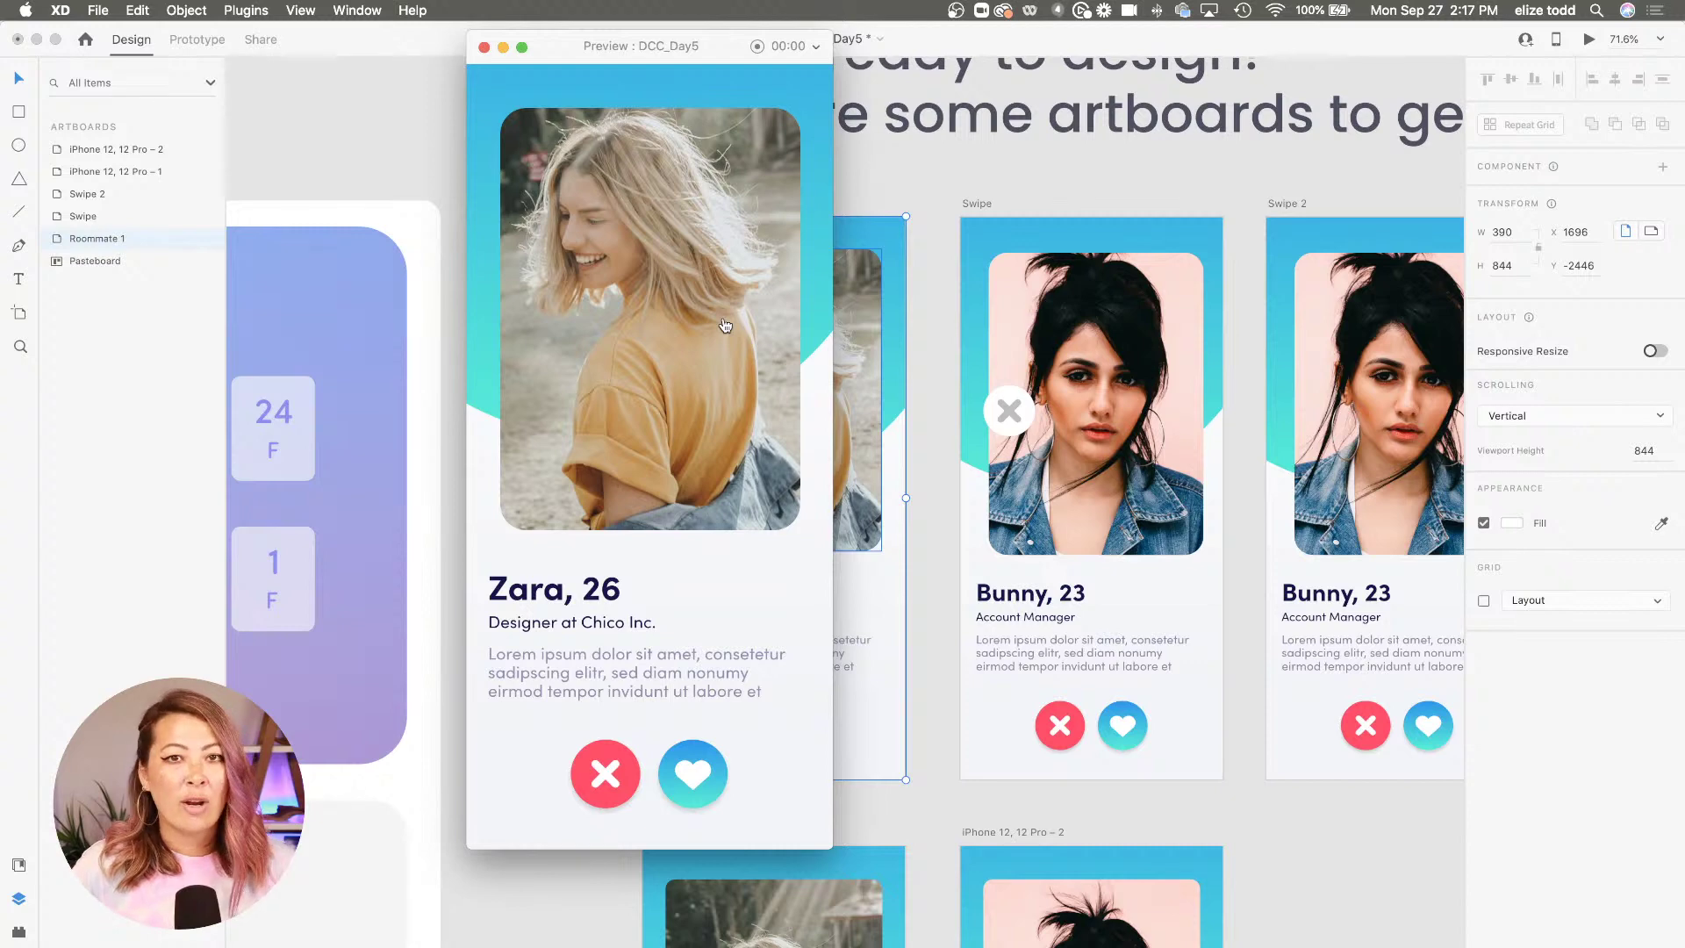
mouse_move(725, 325)
mouse_down()
mouse_move(411, 330)
mouse_move(733, 338)
mouse_up()
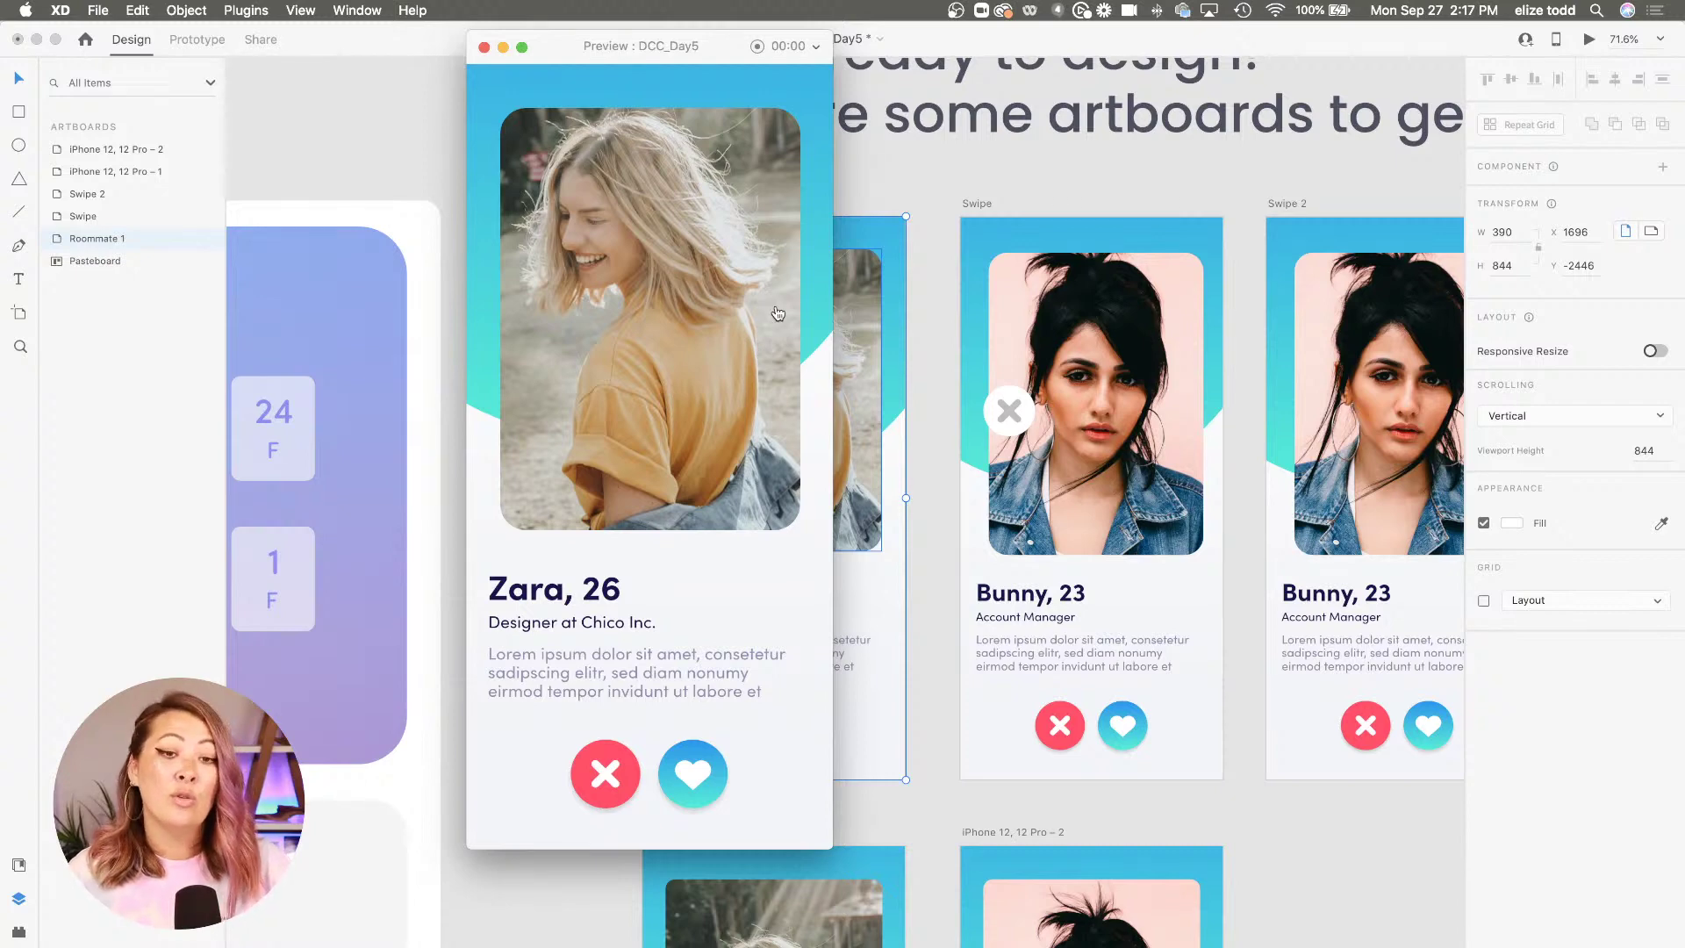
drag(740, 315, 605, 314)
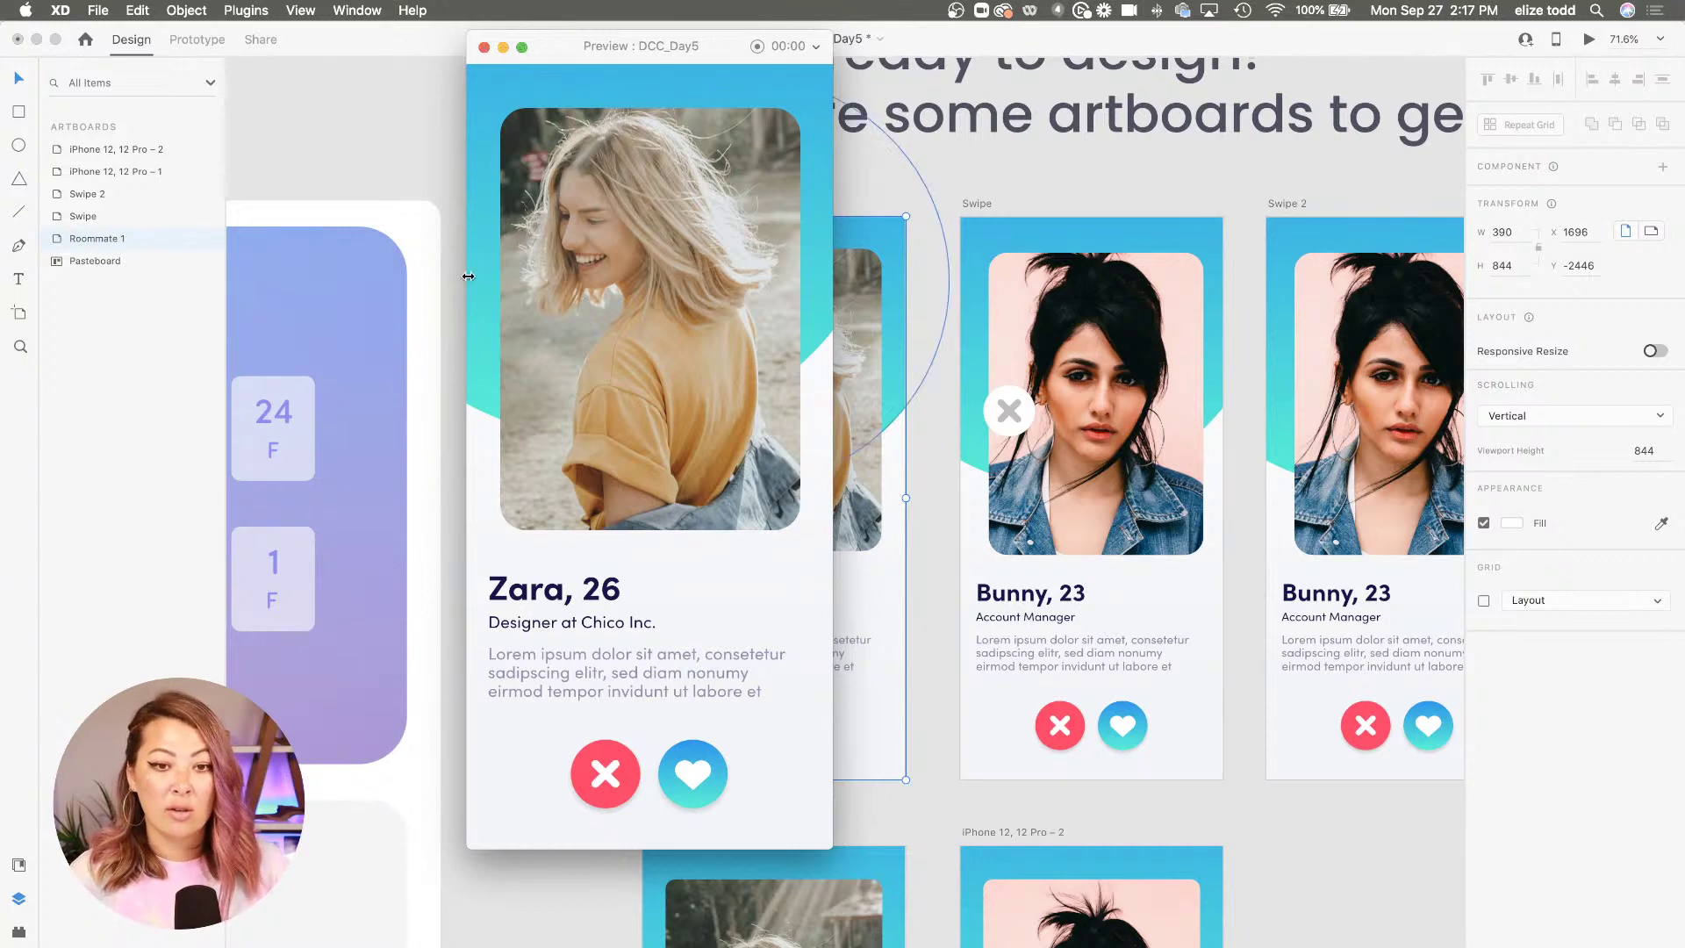
drag(723, 277, 421, 286)
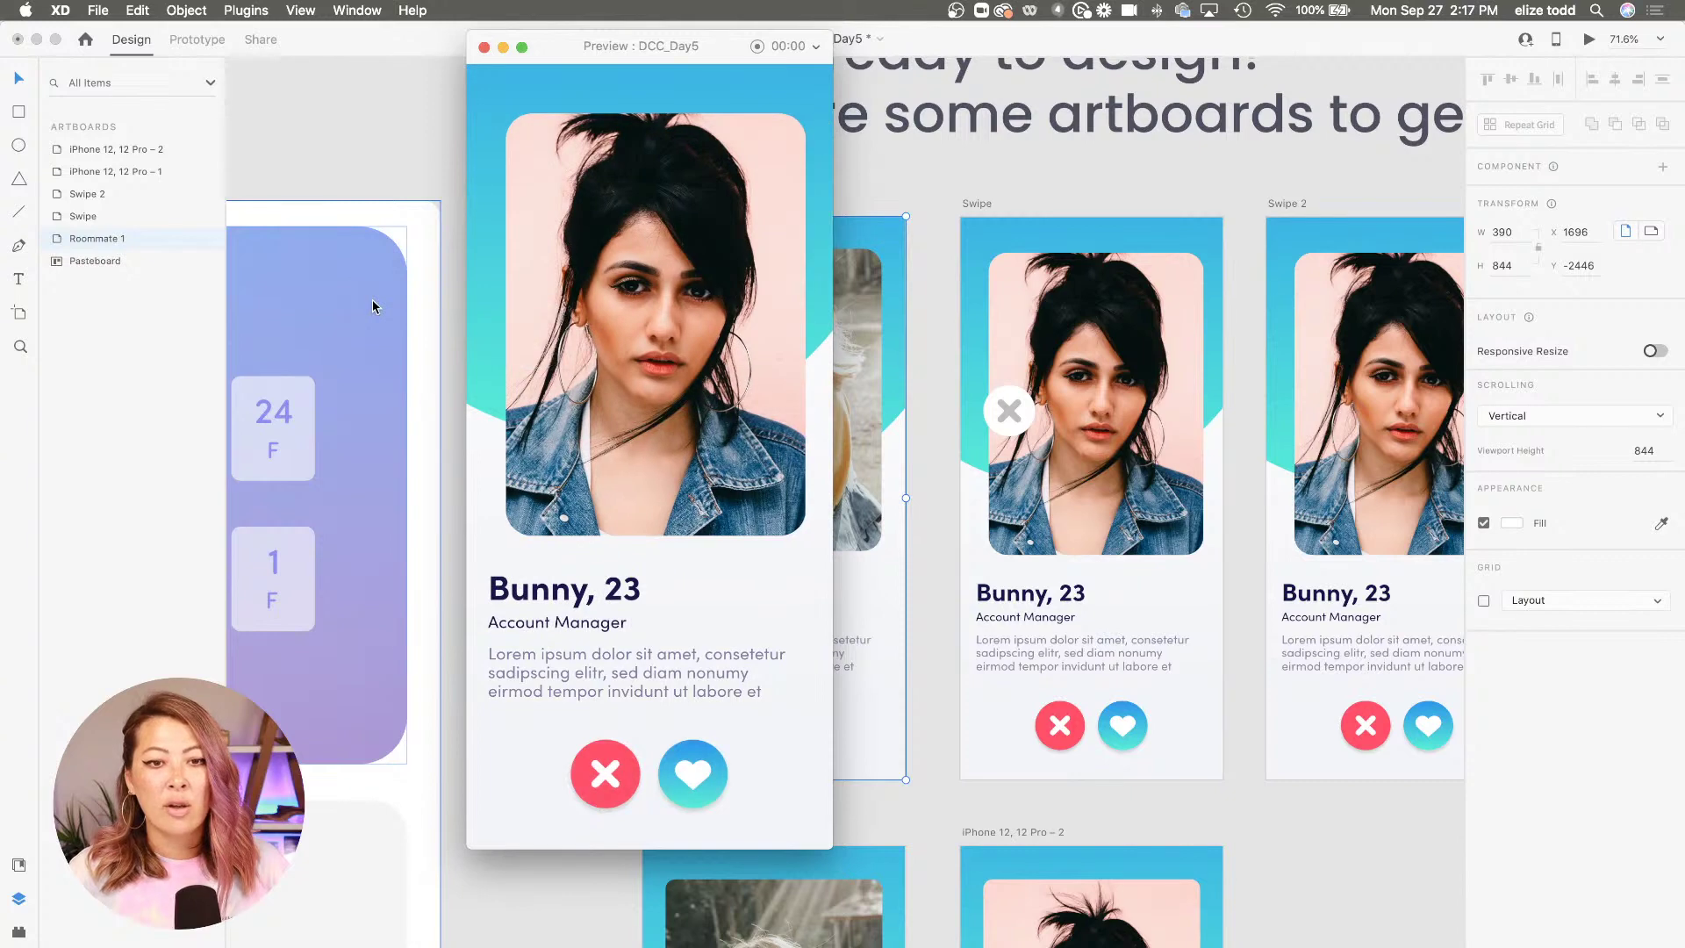
click(483, 47)
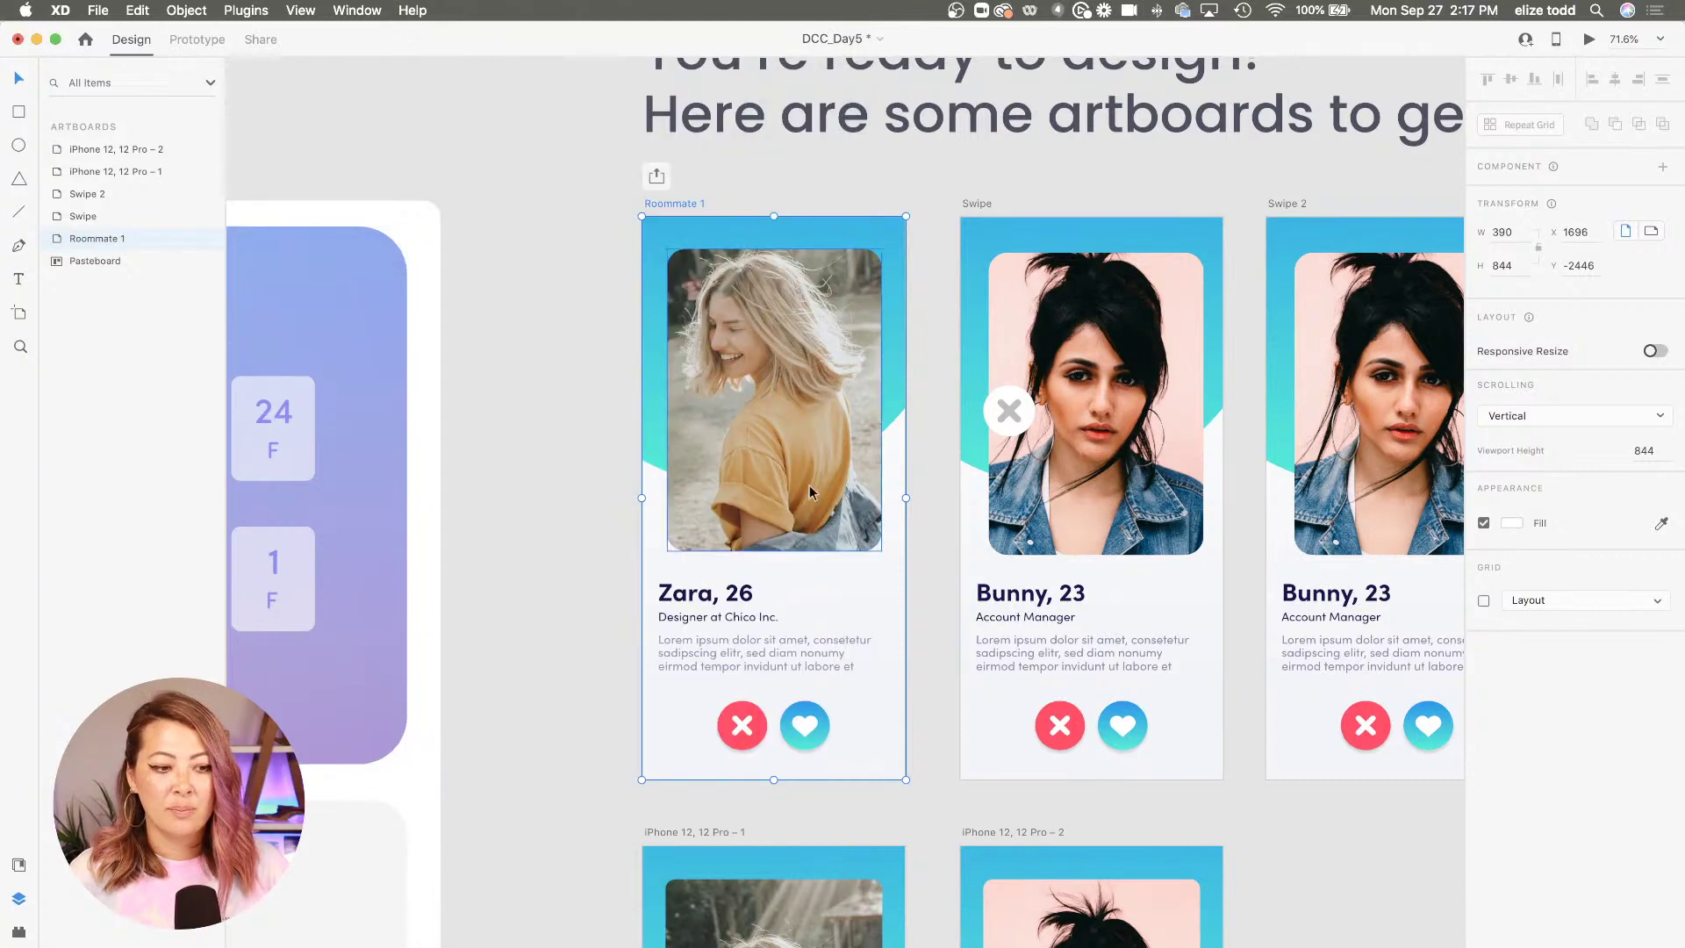
Copy the round white X component from the Swipe artboard onto the iPhone 12, 12 Pro – 2 artboard
scroll(809, 484, down, 5)
scroll(809, 484, down, 3)
click(824, 451)
scroll(834, 431, down, 2)
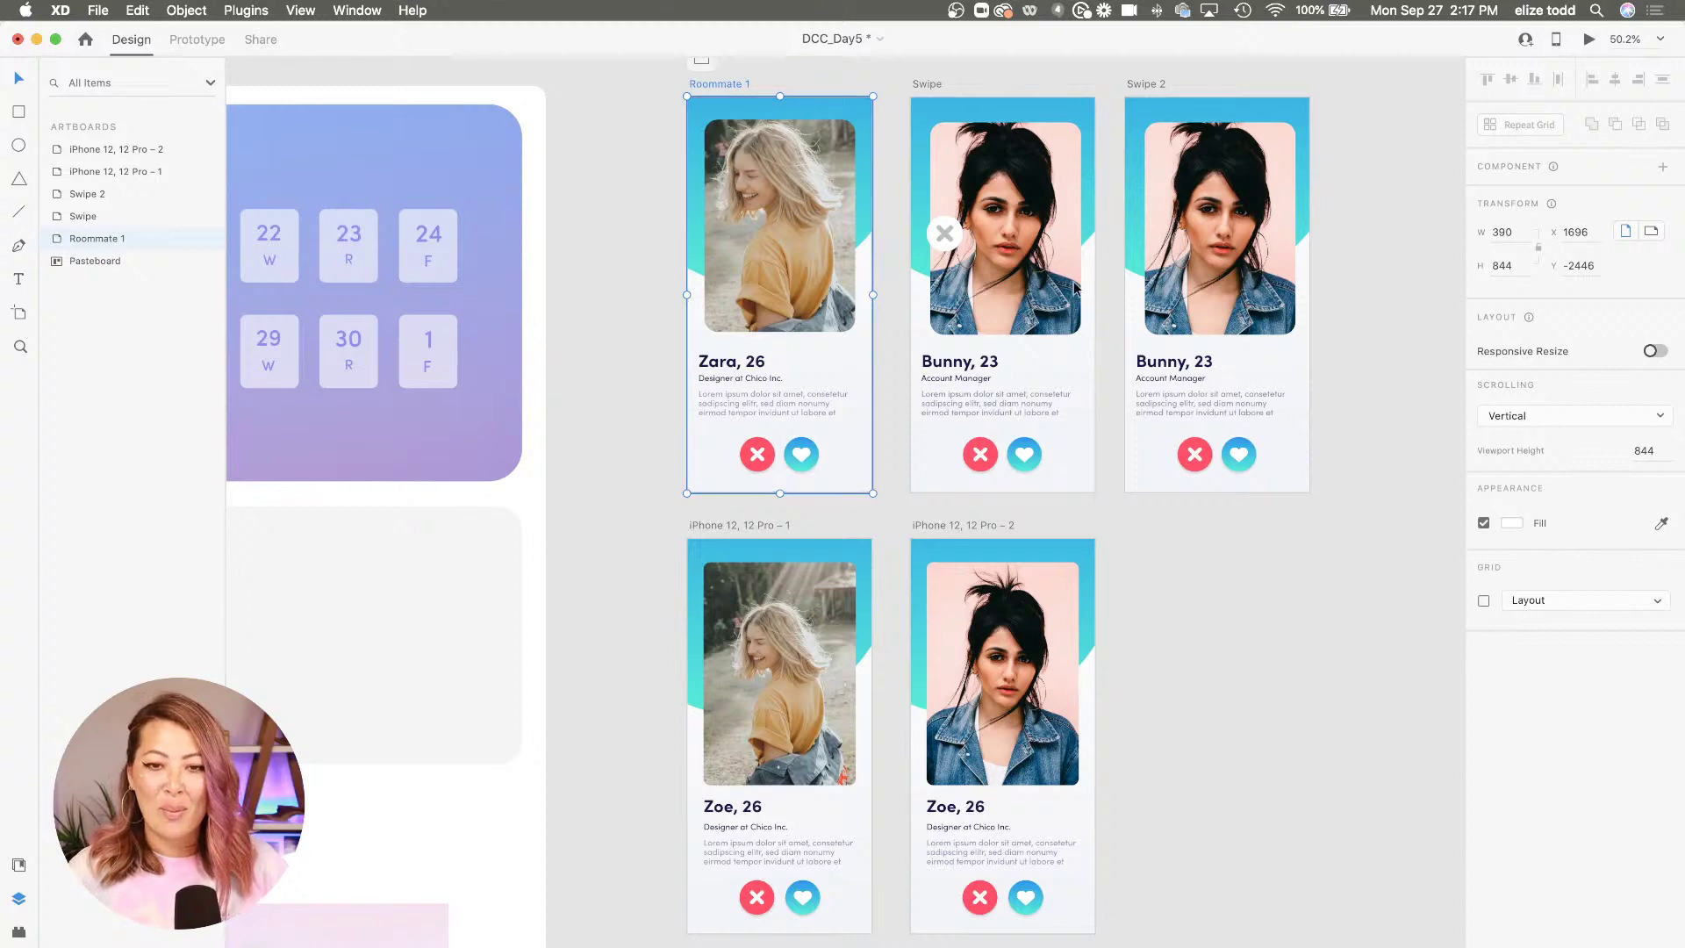
scroll(911, 278, up, 3)
click(945, 228)
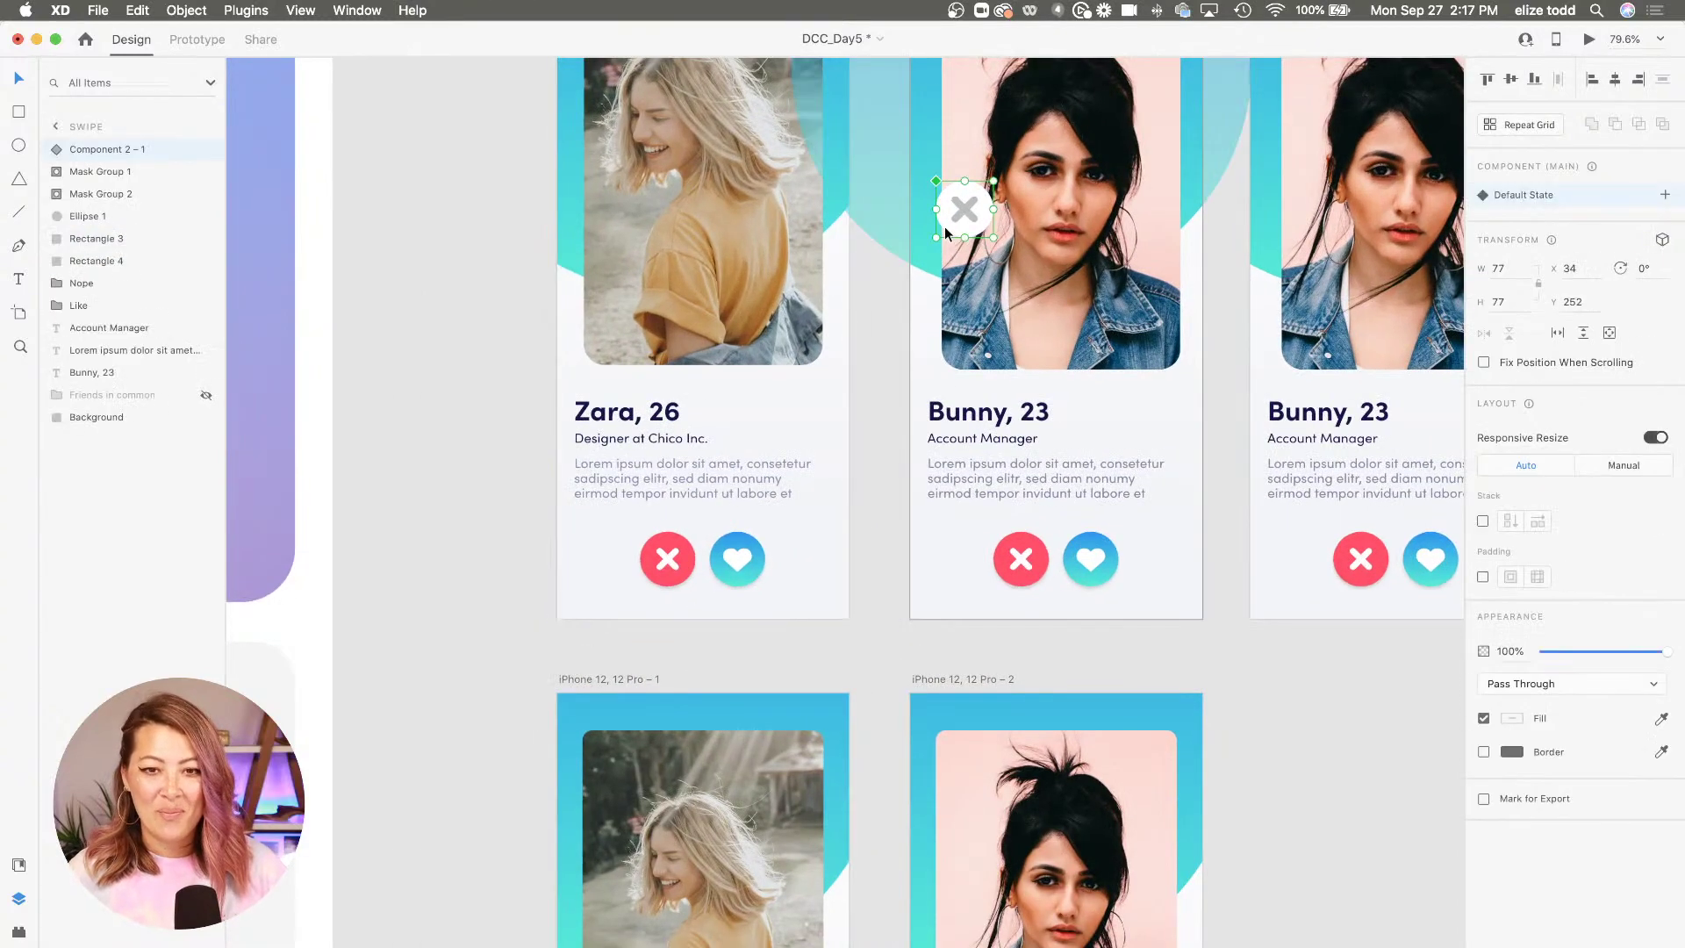
scroll(866, 430, down, 5)
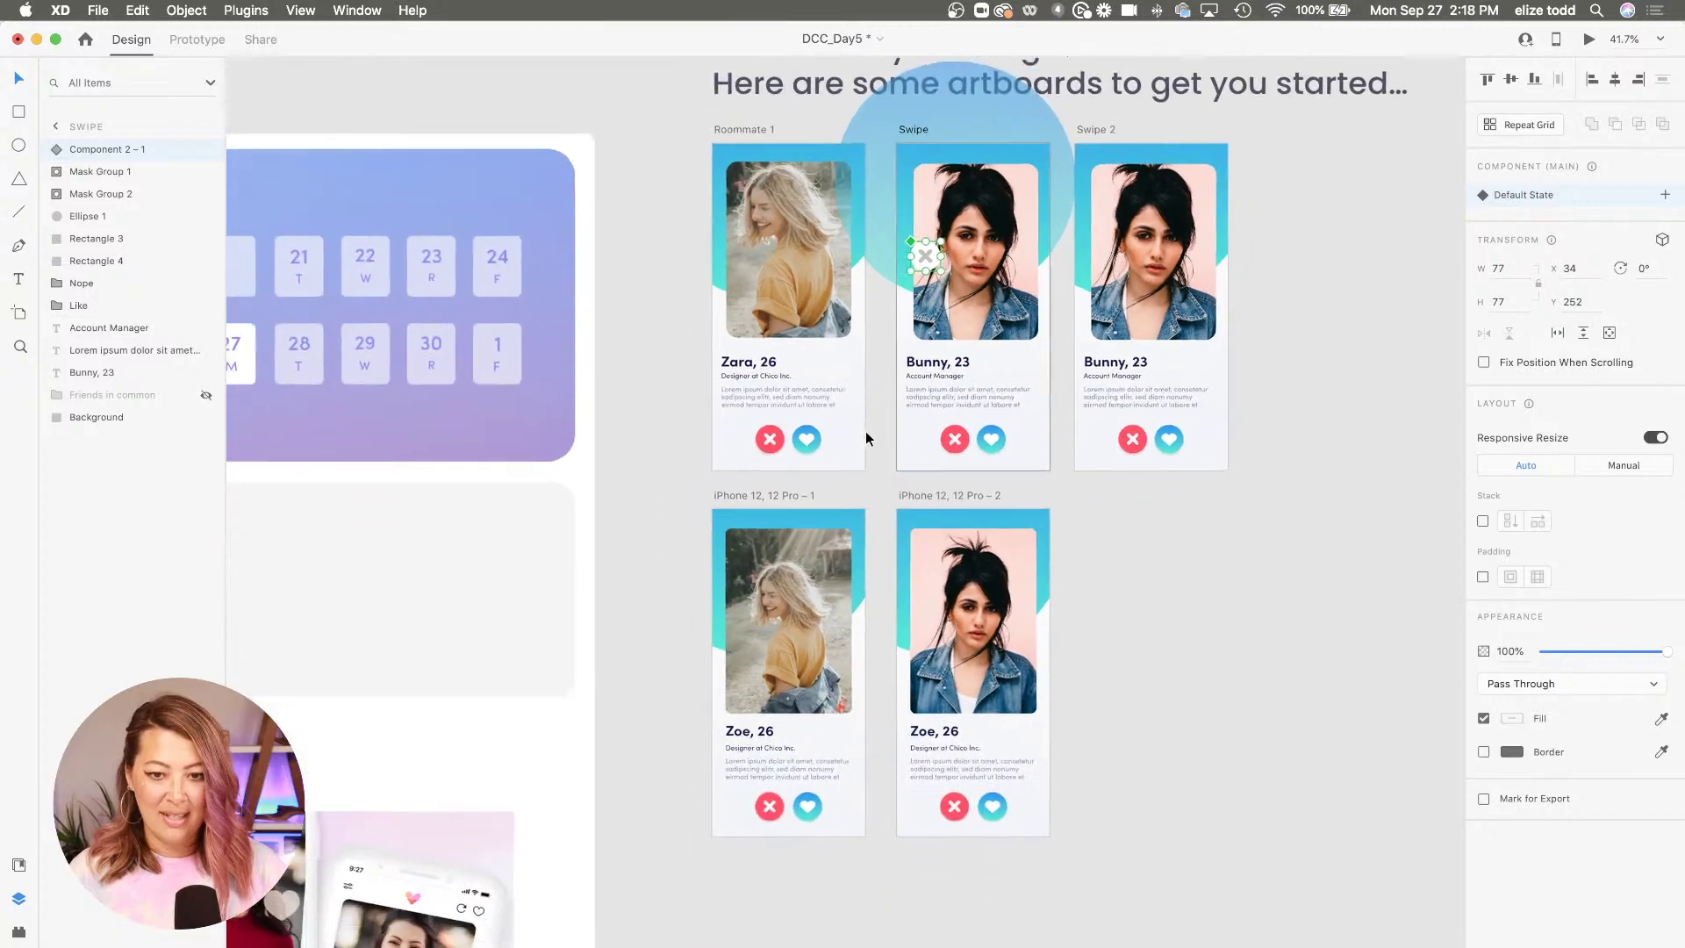
scroll(865, 430, up, 4)
scroll(866, 430, down, 2)
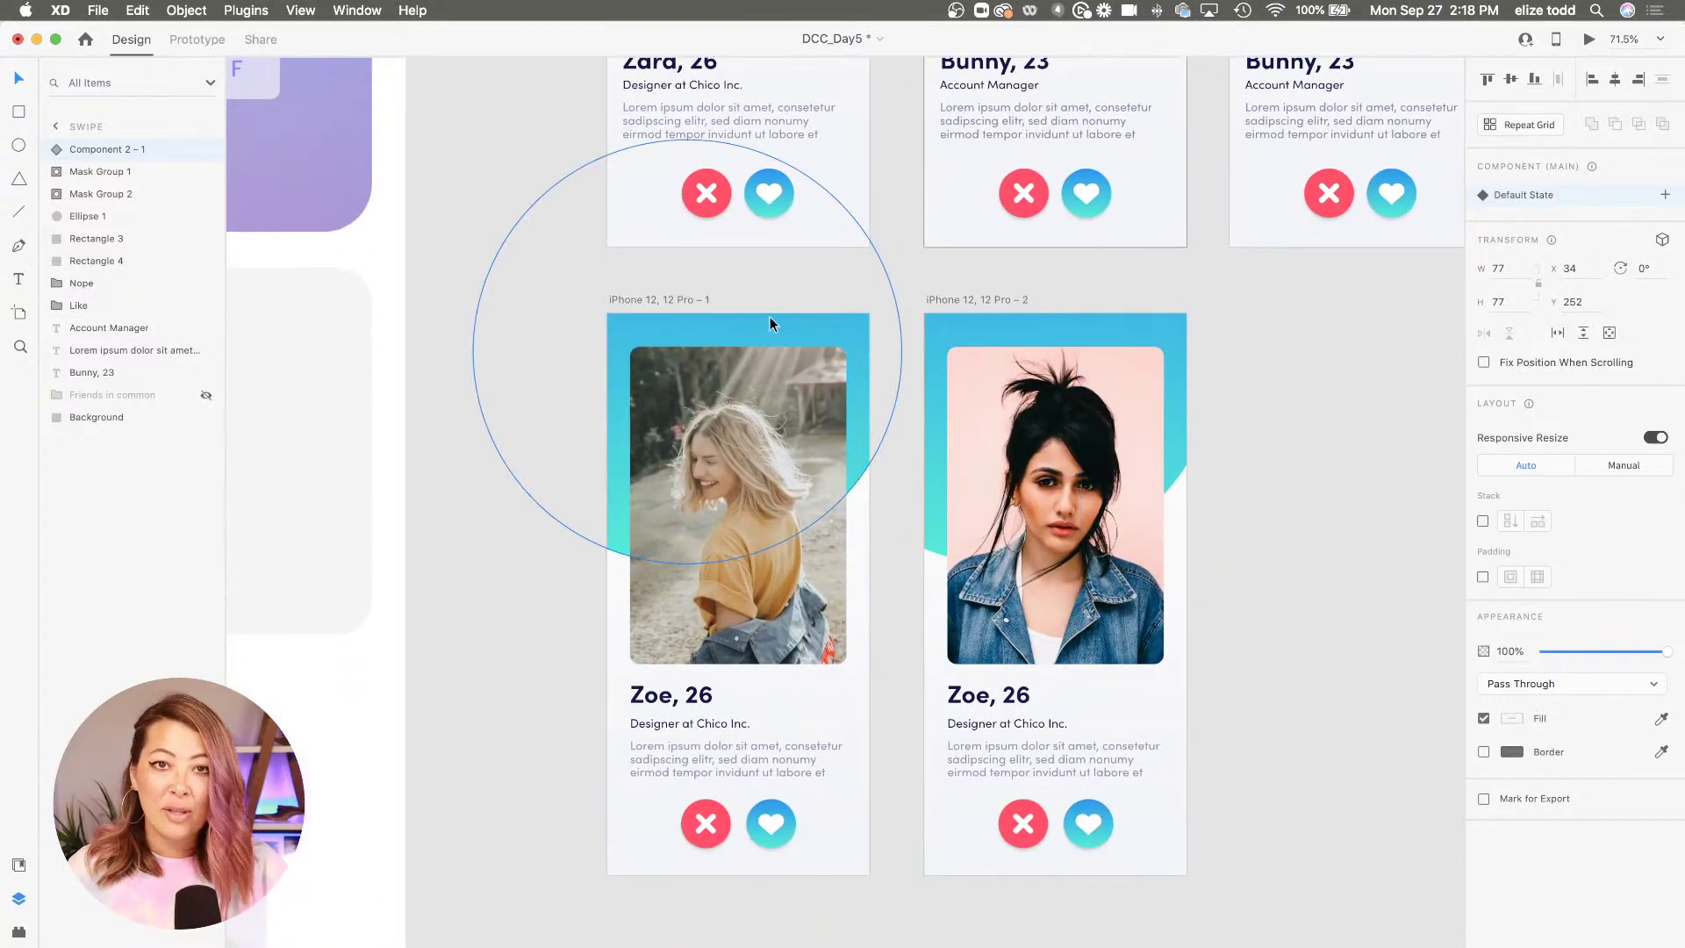
scroll(956, 298, down, 3)
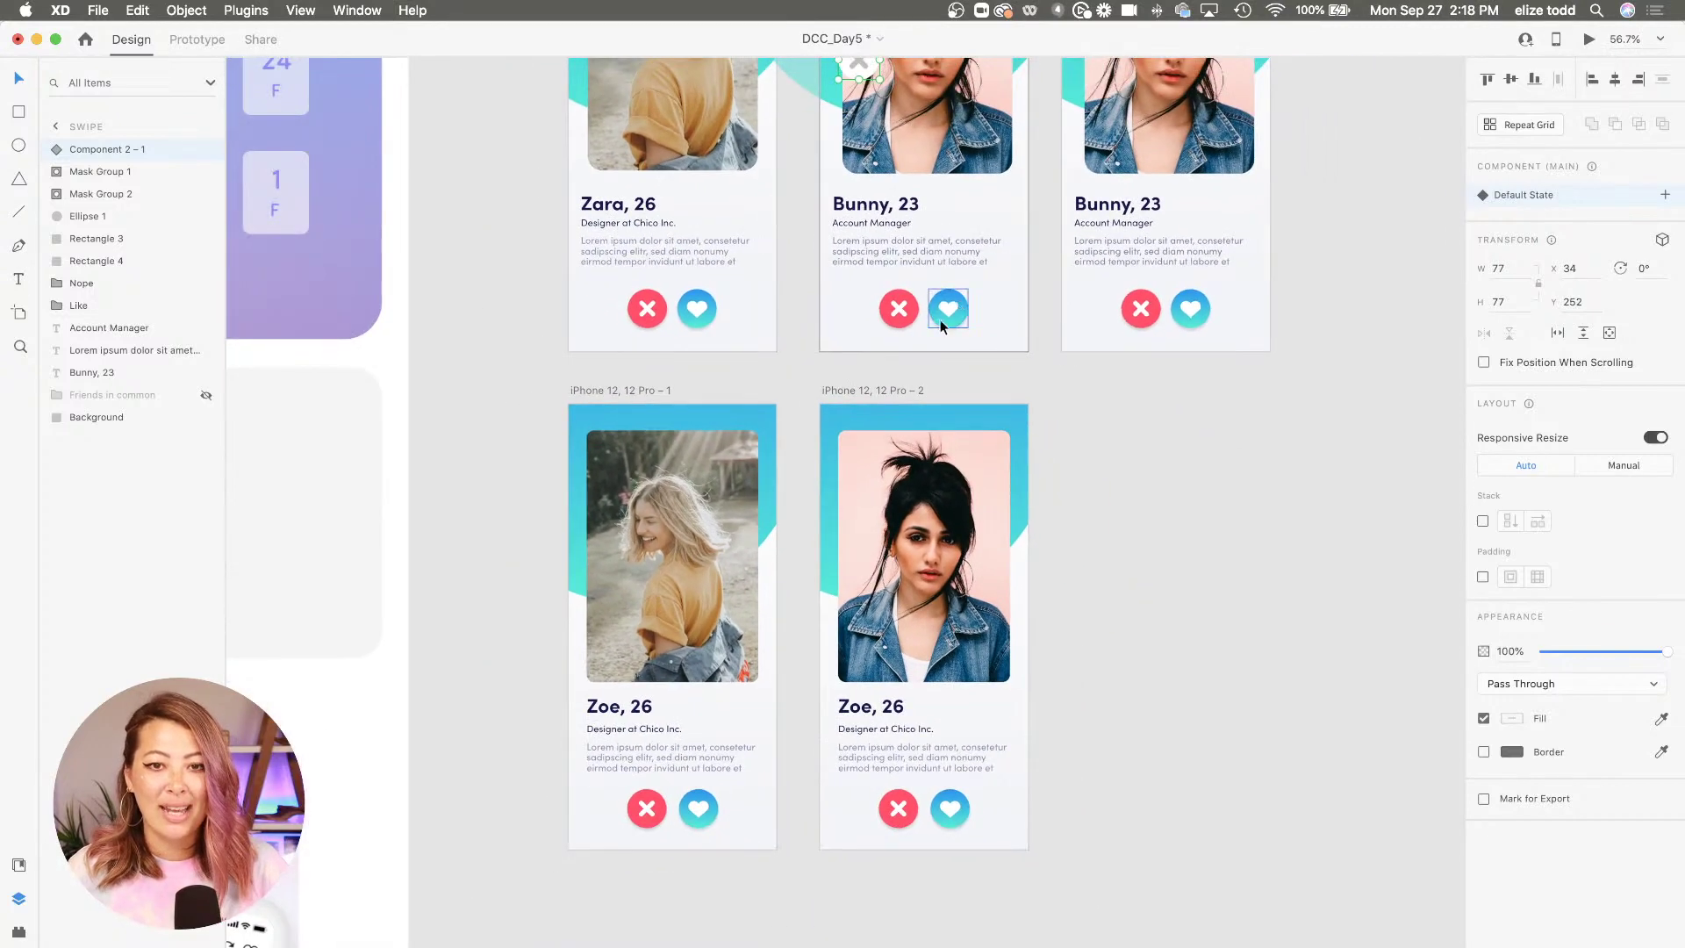
click(840, 389)
click(1068, 588)
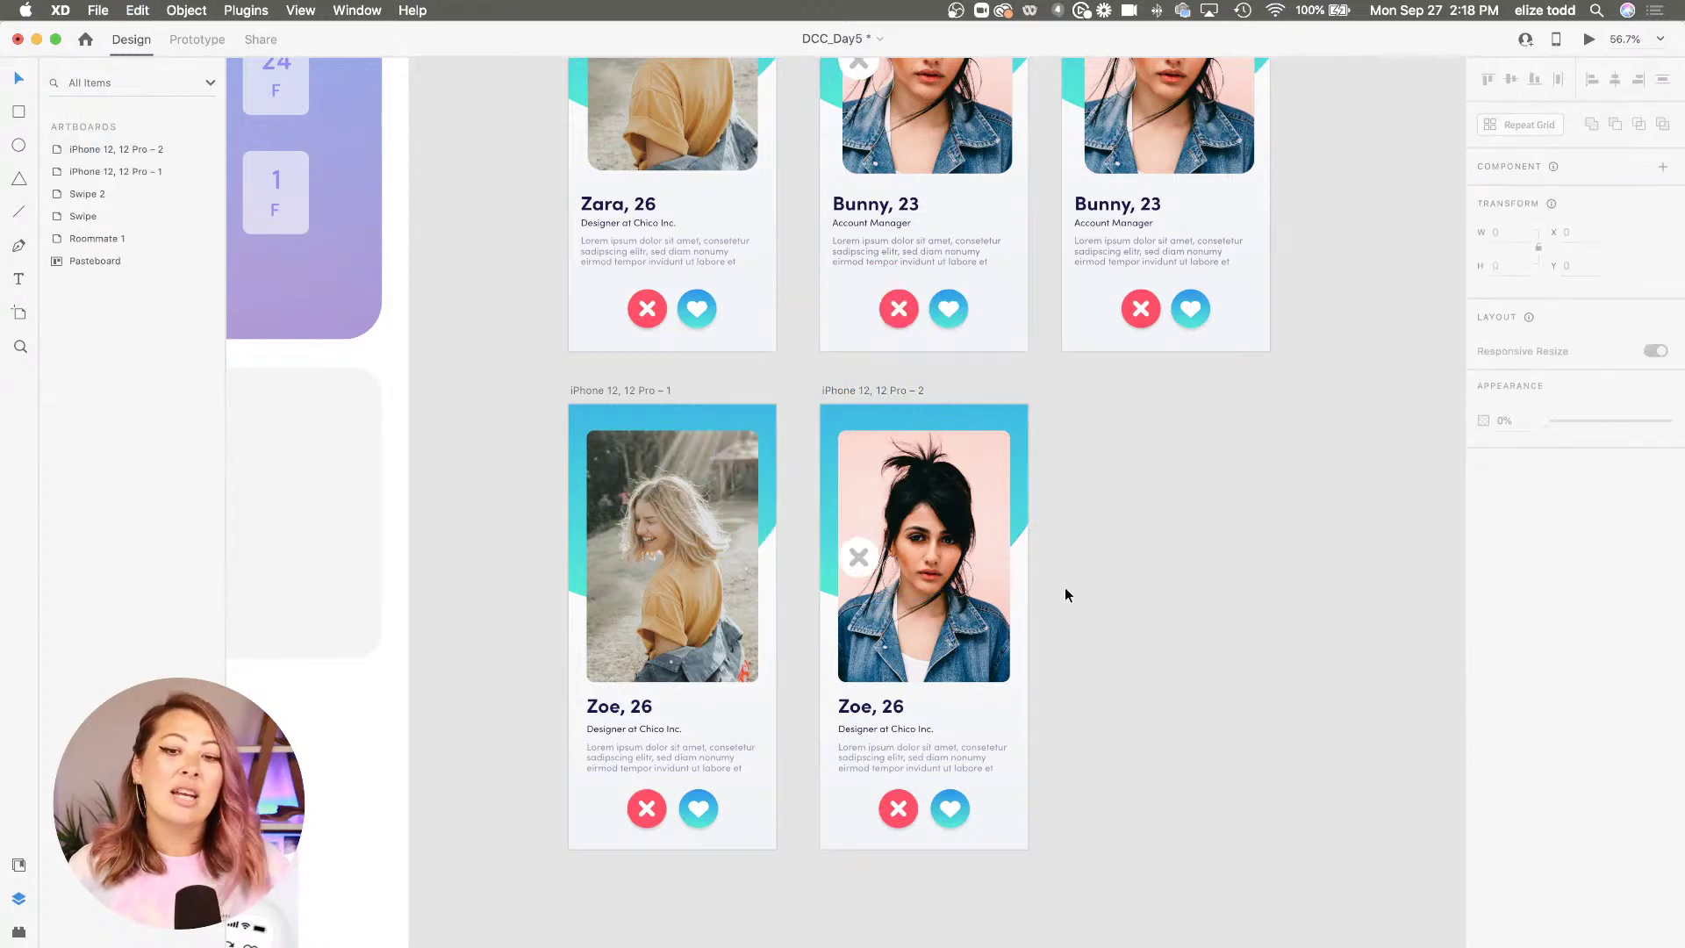
Preview the iPhone 12, 12 Pro – 1 artboard and swipe the photo left to check how the white X appears
scroll(907, 612, up, 3)
scroll(907, 612, up, 3)
scroll(798, 502, down, 4)
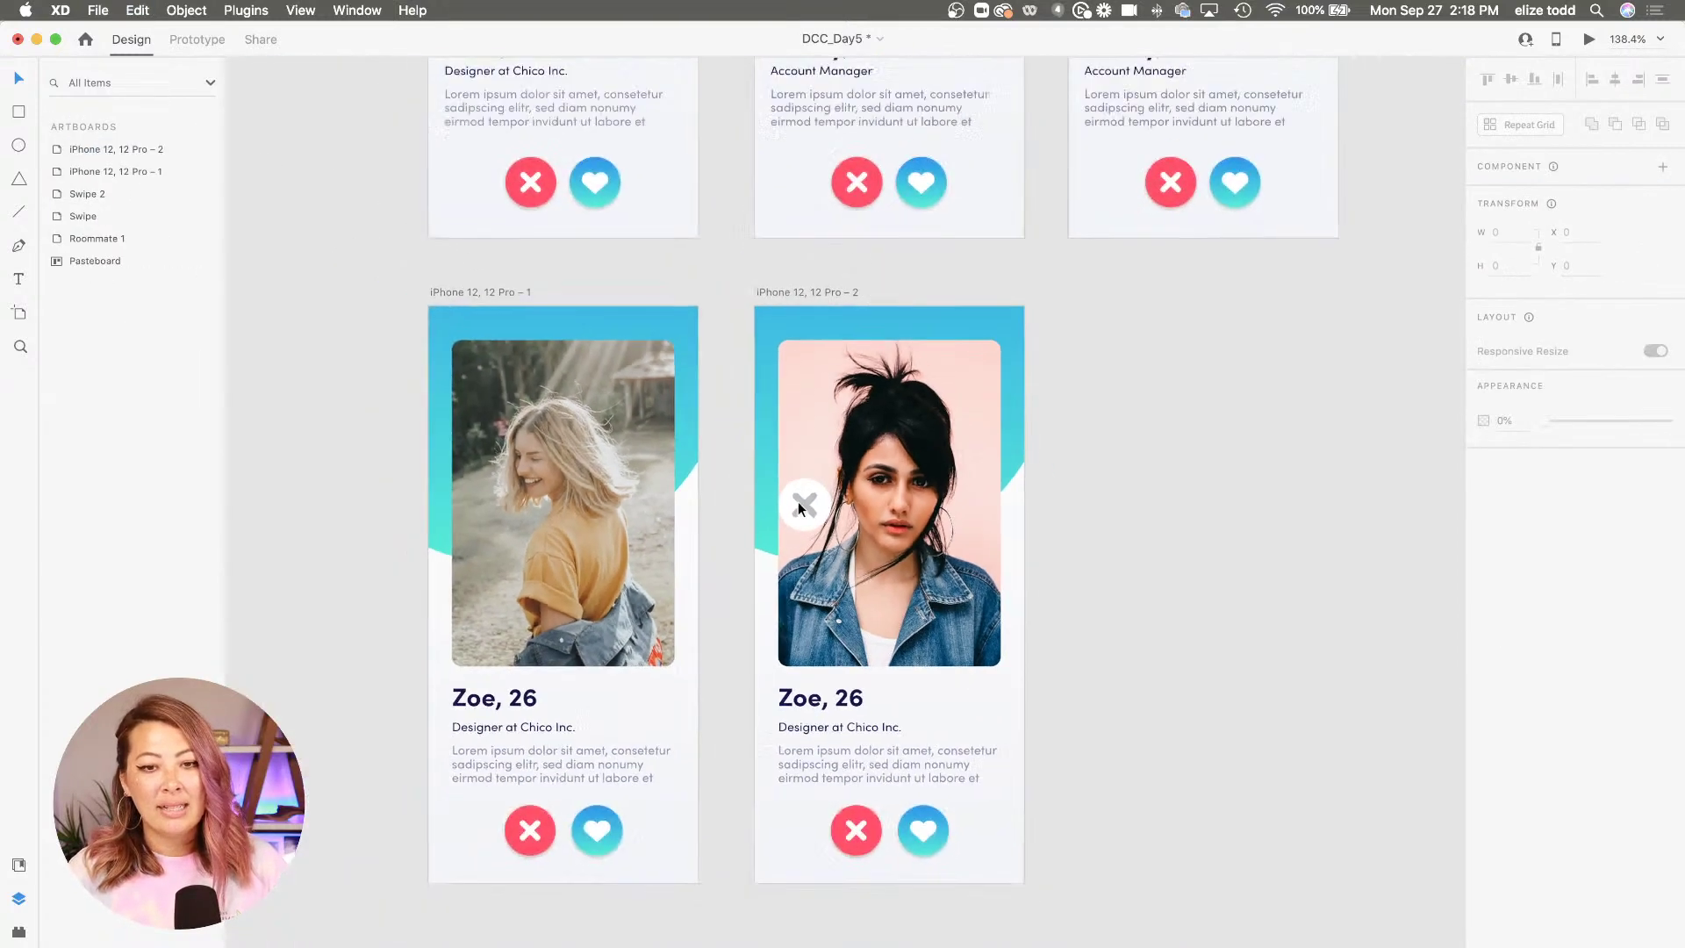
click(453, 288)
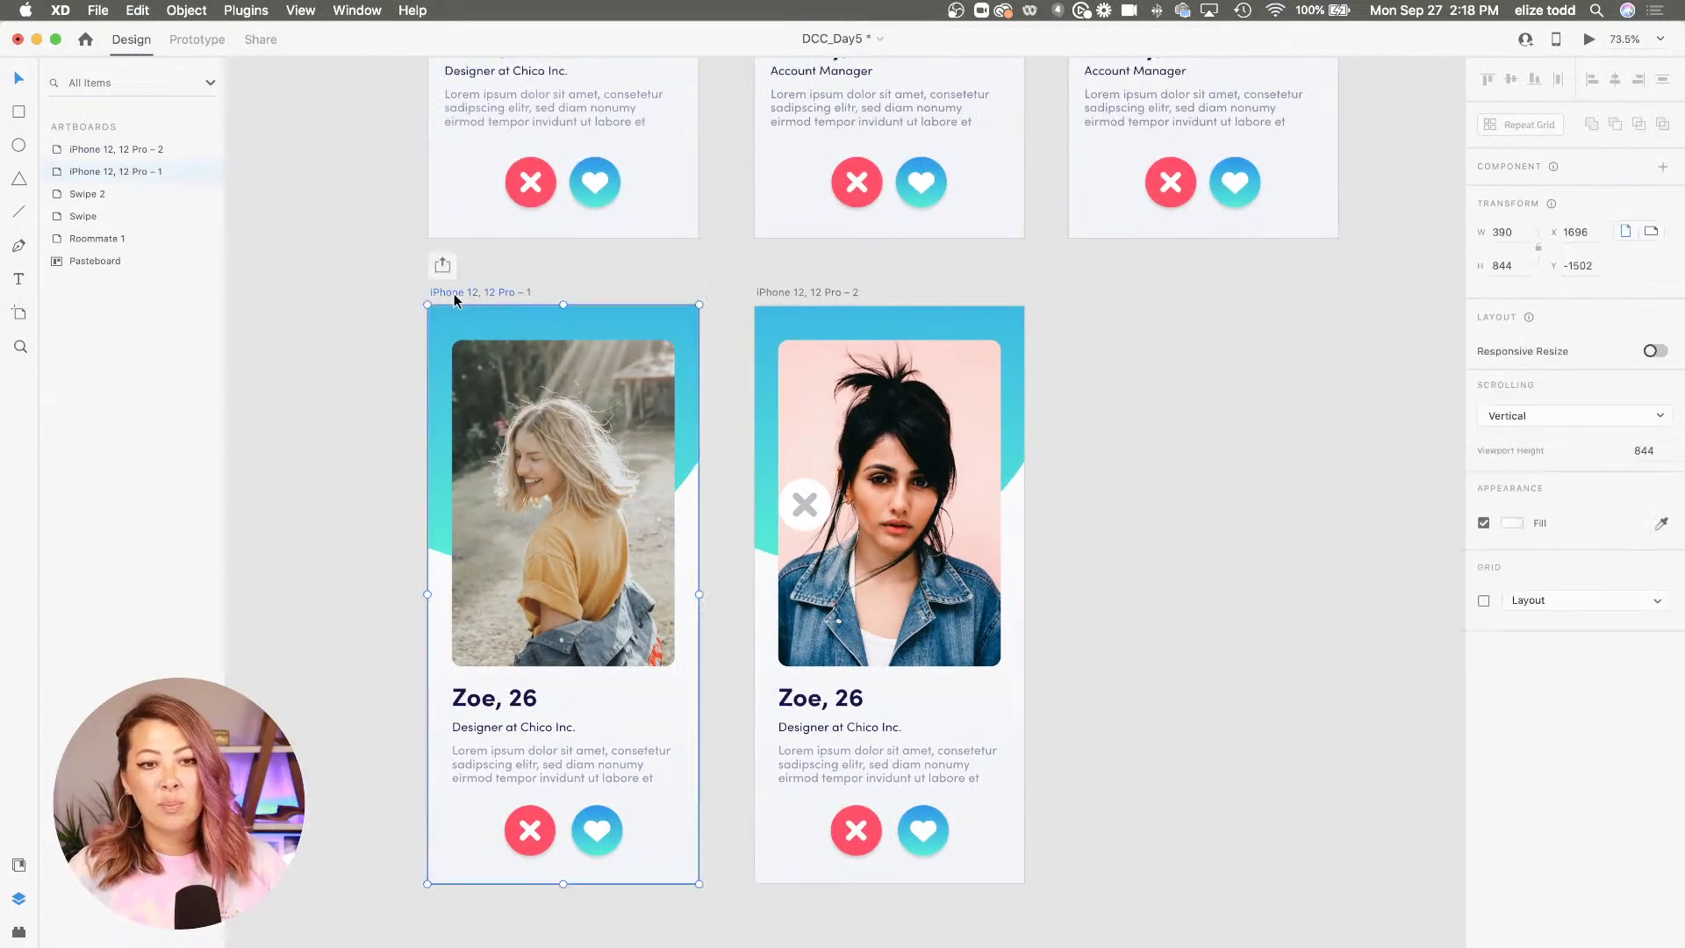
click(1590, 40)
drag(745, 308, 467, 320)
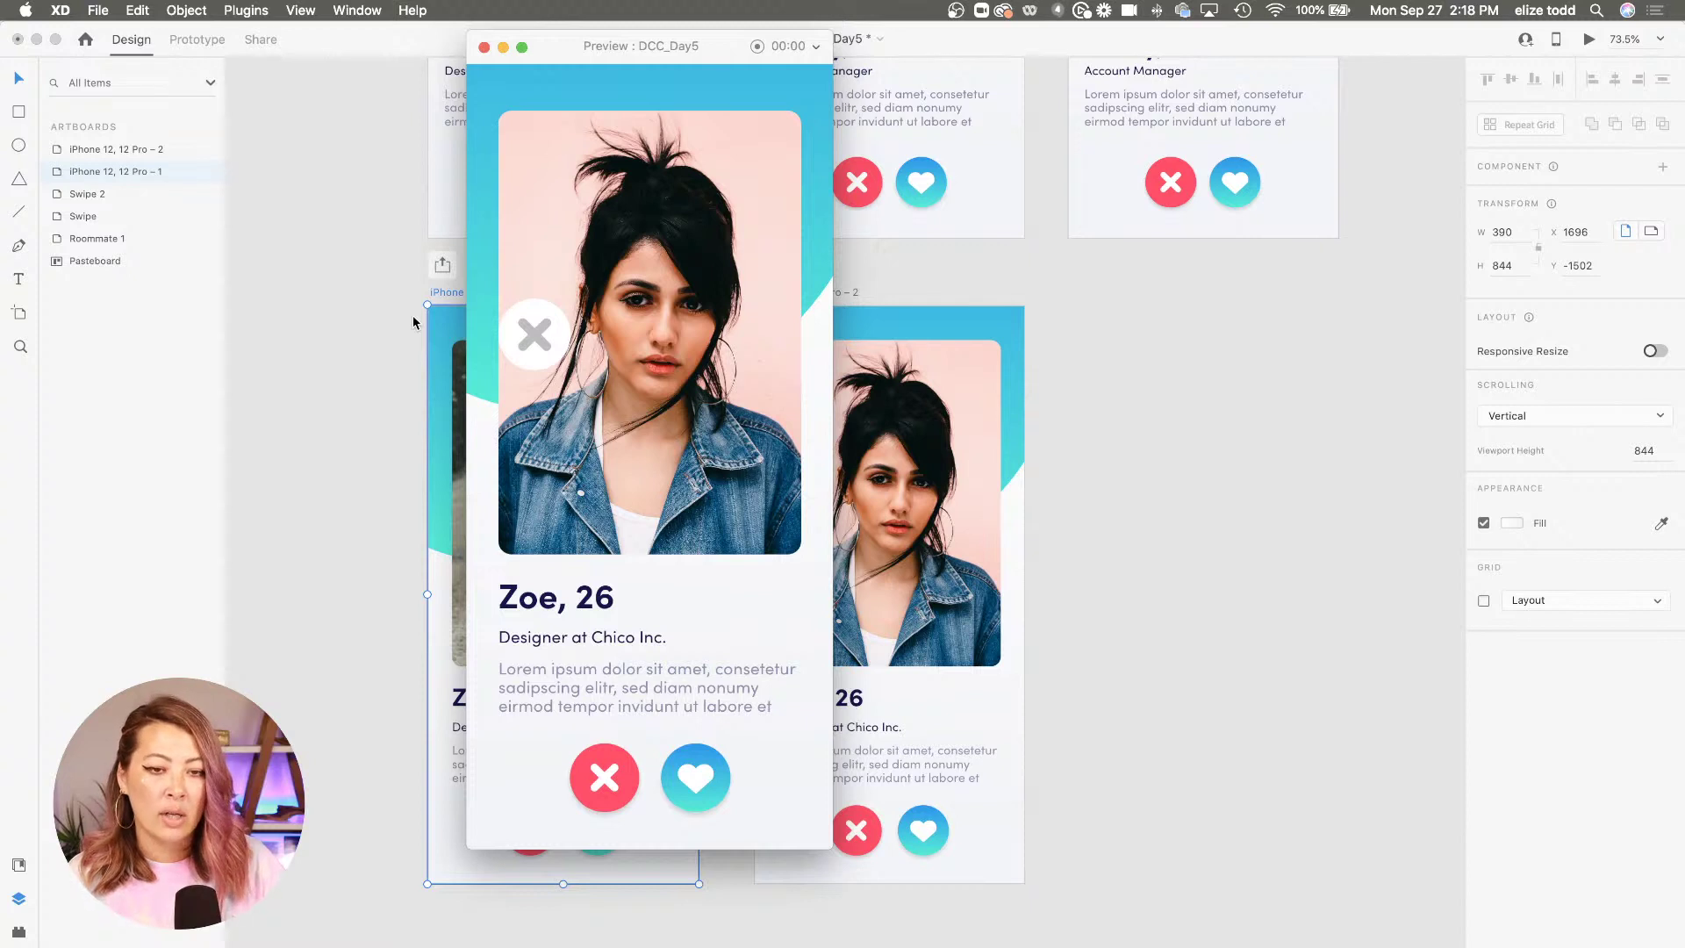
click(483, 47)
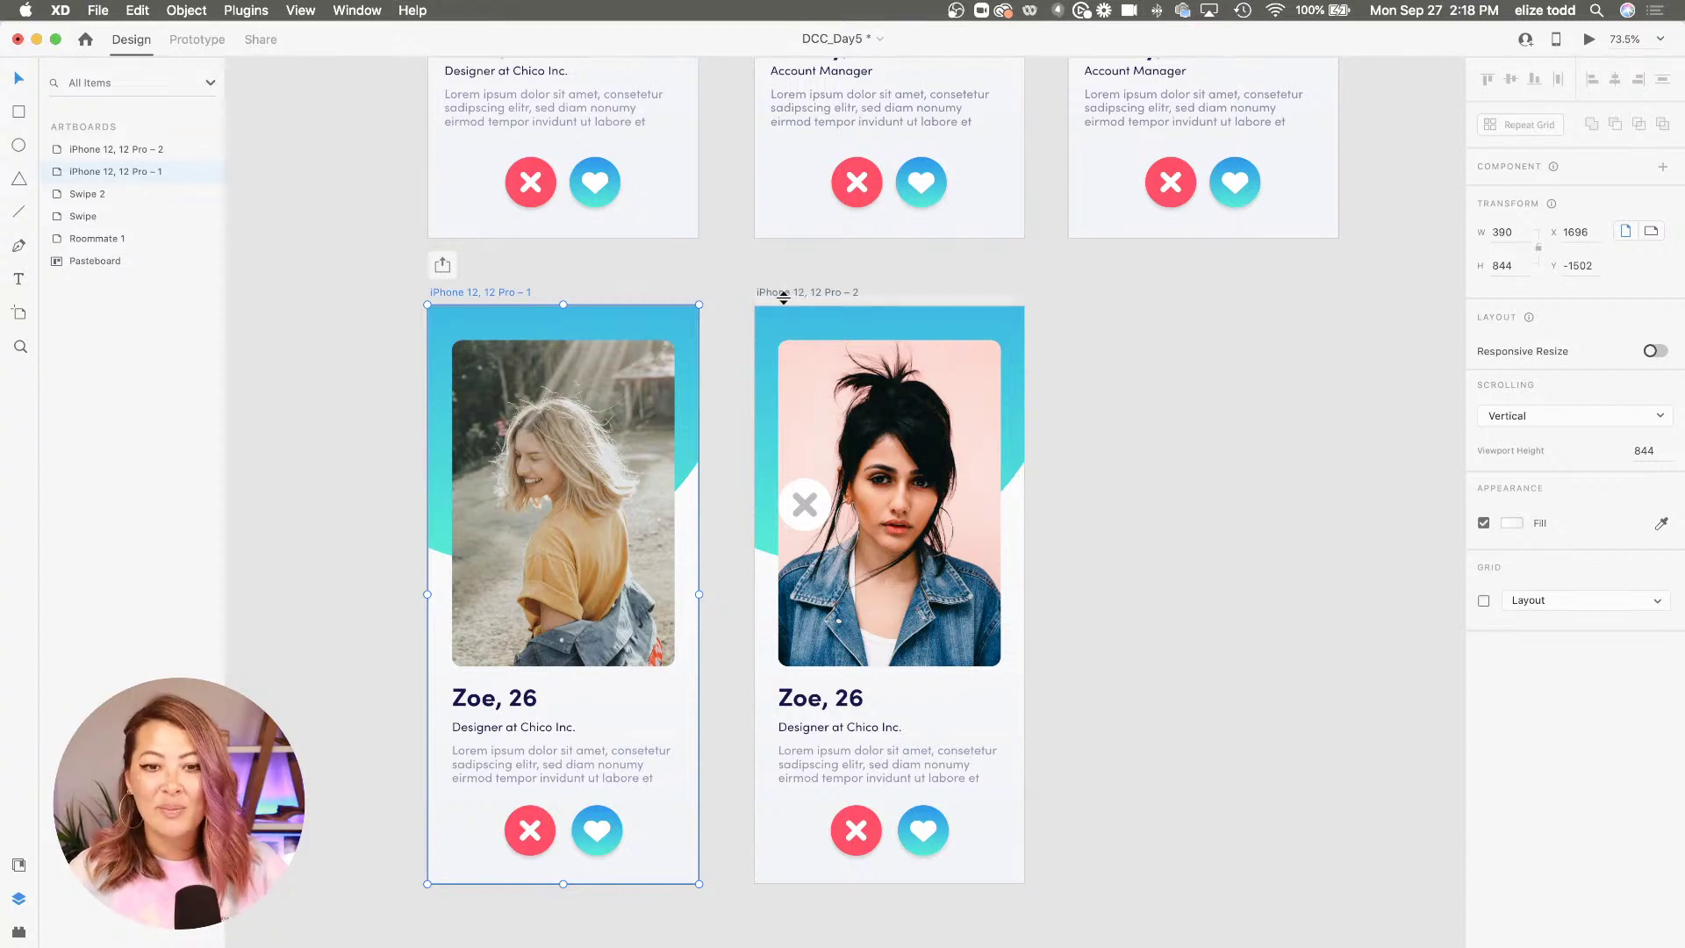
Duplicate the iPhone 12, 12 Pro – 2 artboard beside it and move the copy's X component past its left edge at 0% opacity
drag(778, 293, 1092, 300)
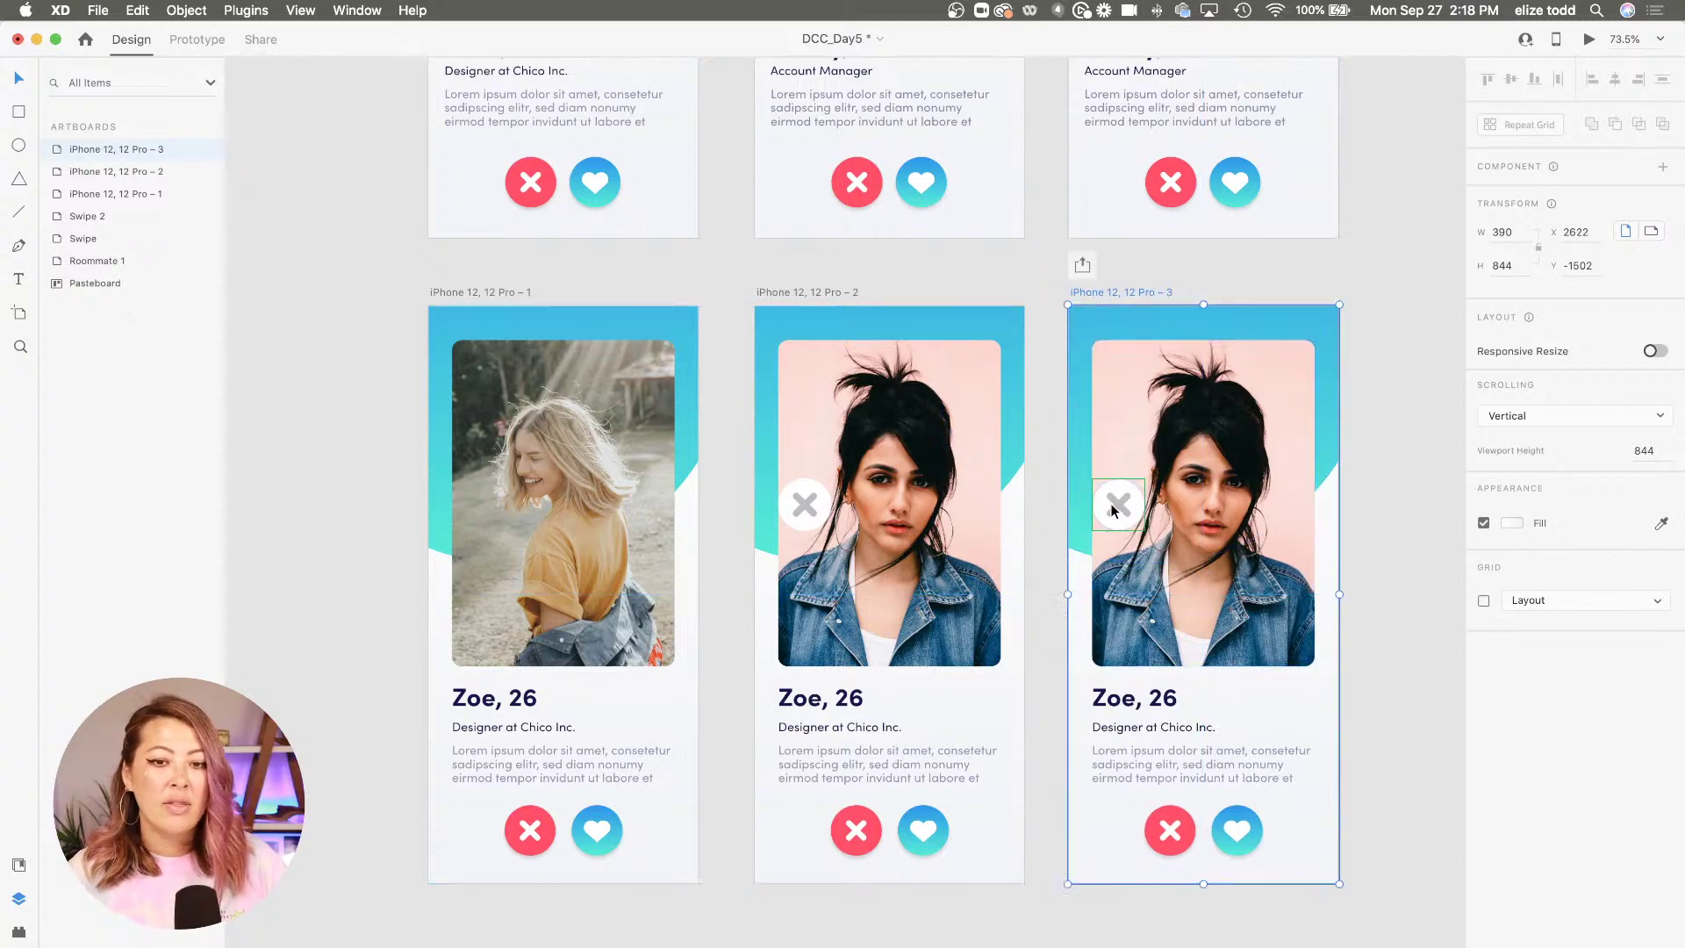
scroll(1112, 509, up, 5)
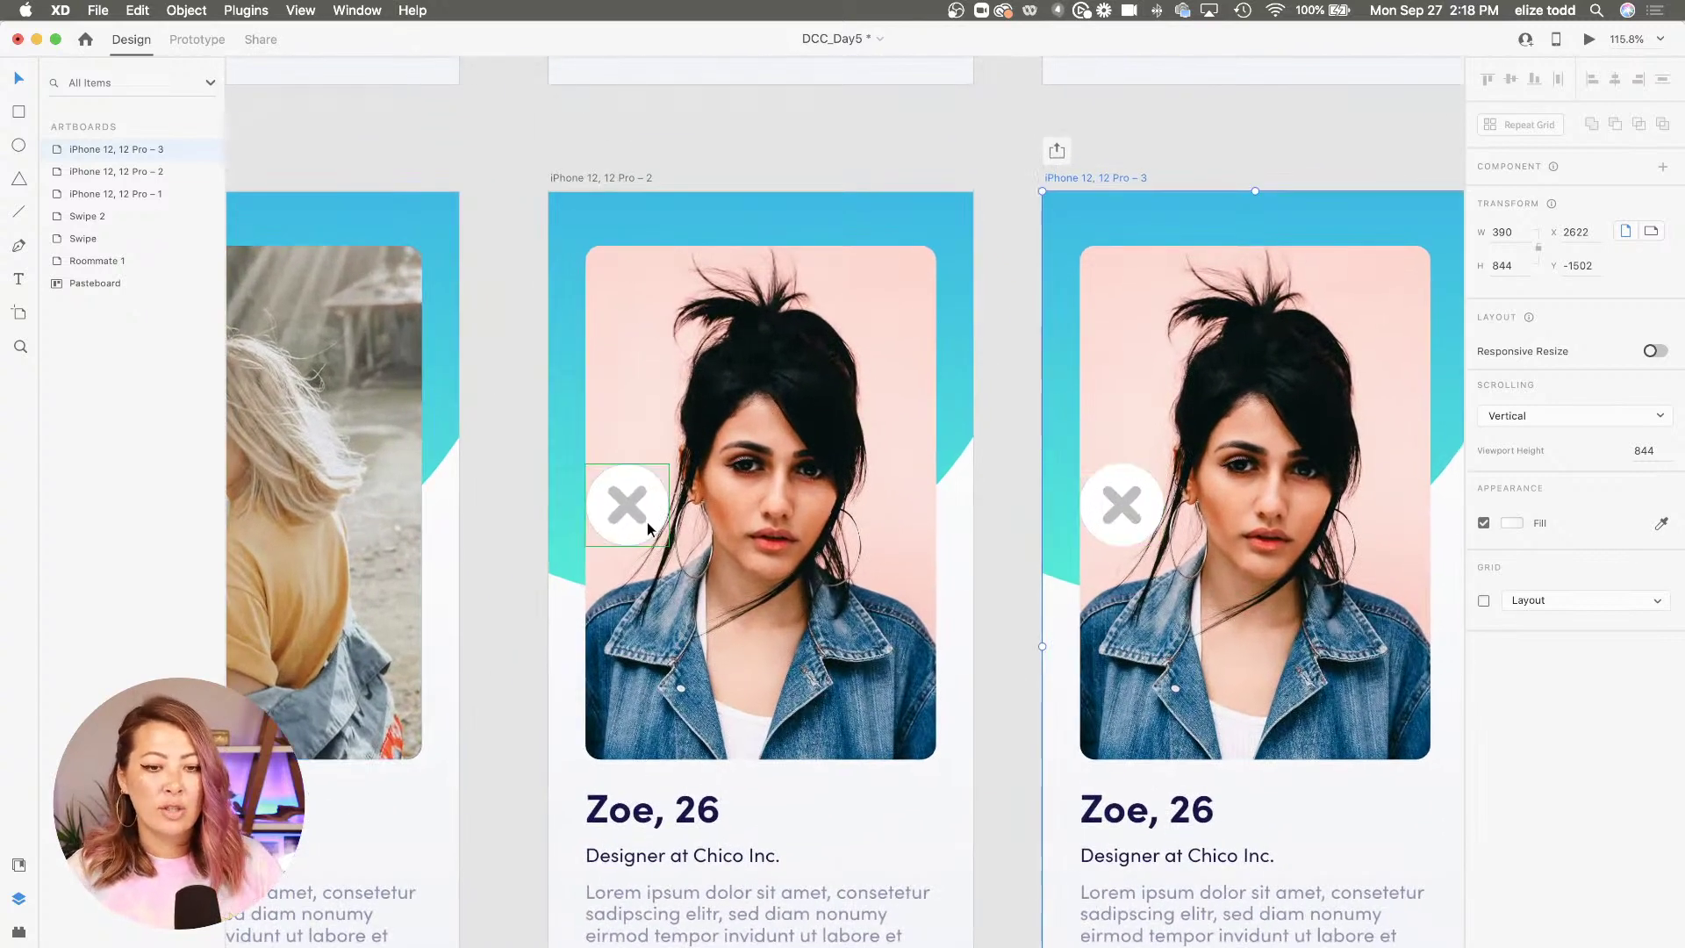
drag(1122, 520, 1016, 585)
drag(1665, 540, 1441, 538)
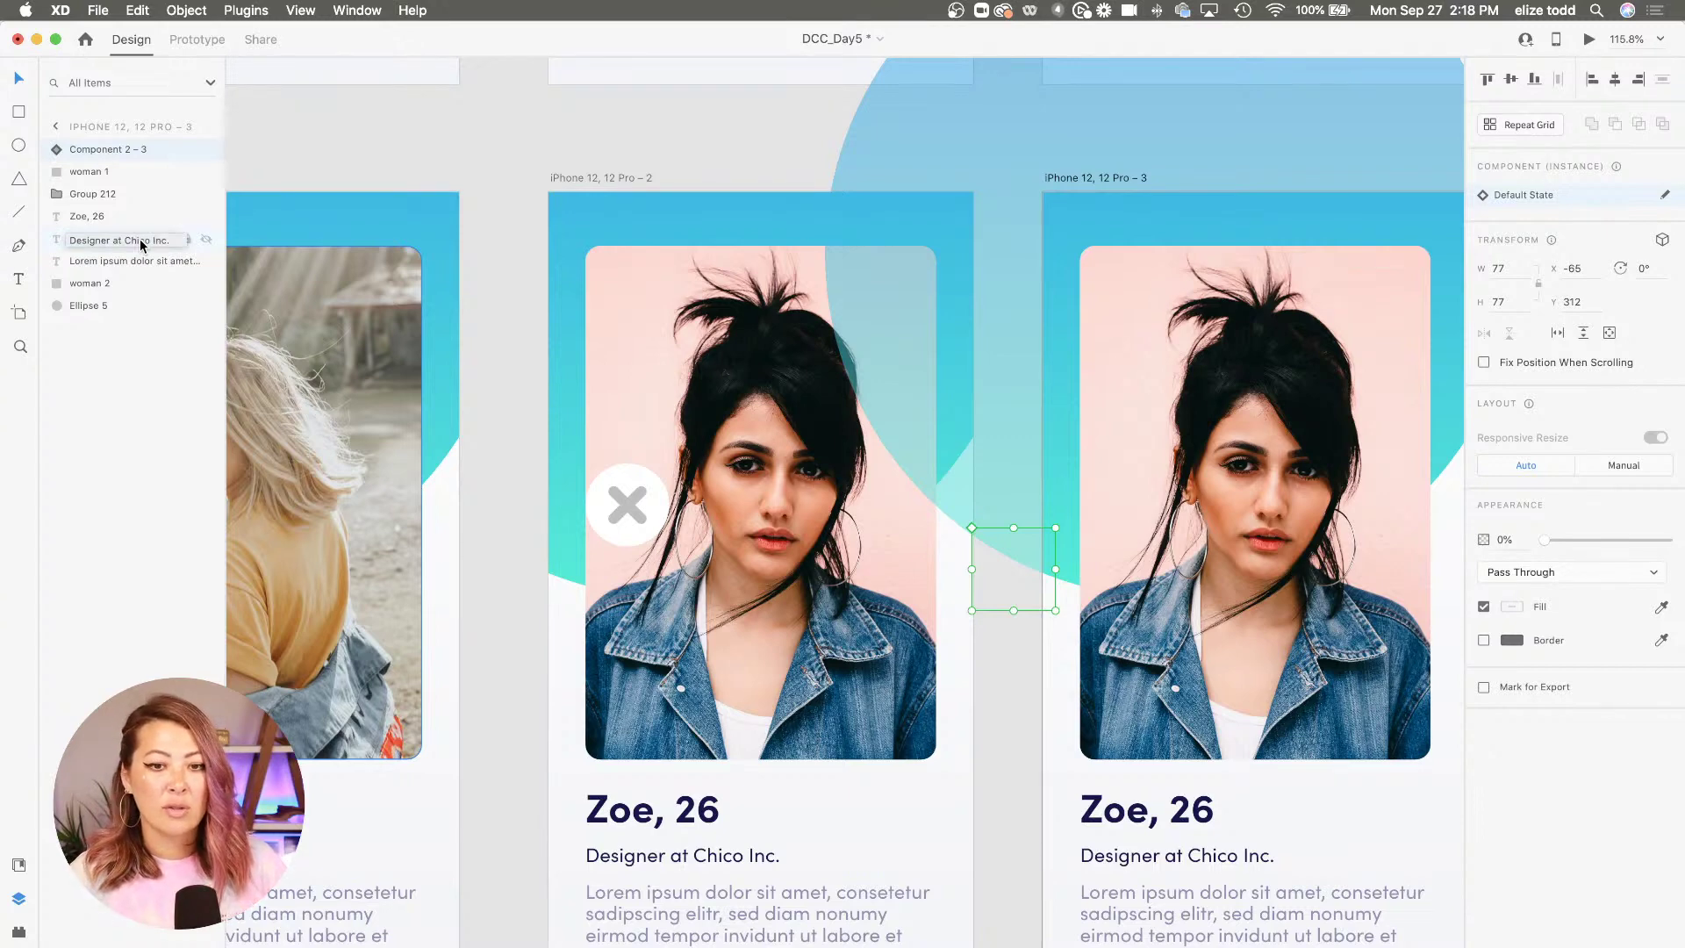
Rename the third artboard's X component layer to Component 2 – 2 so it matches the layer on the second artboard
click(618, 497)
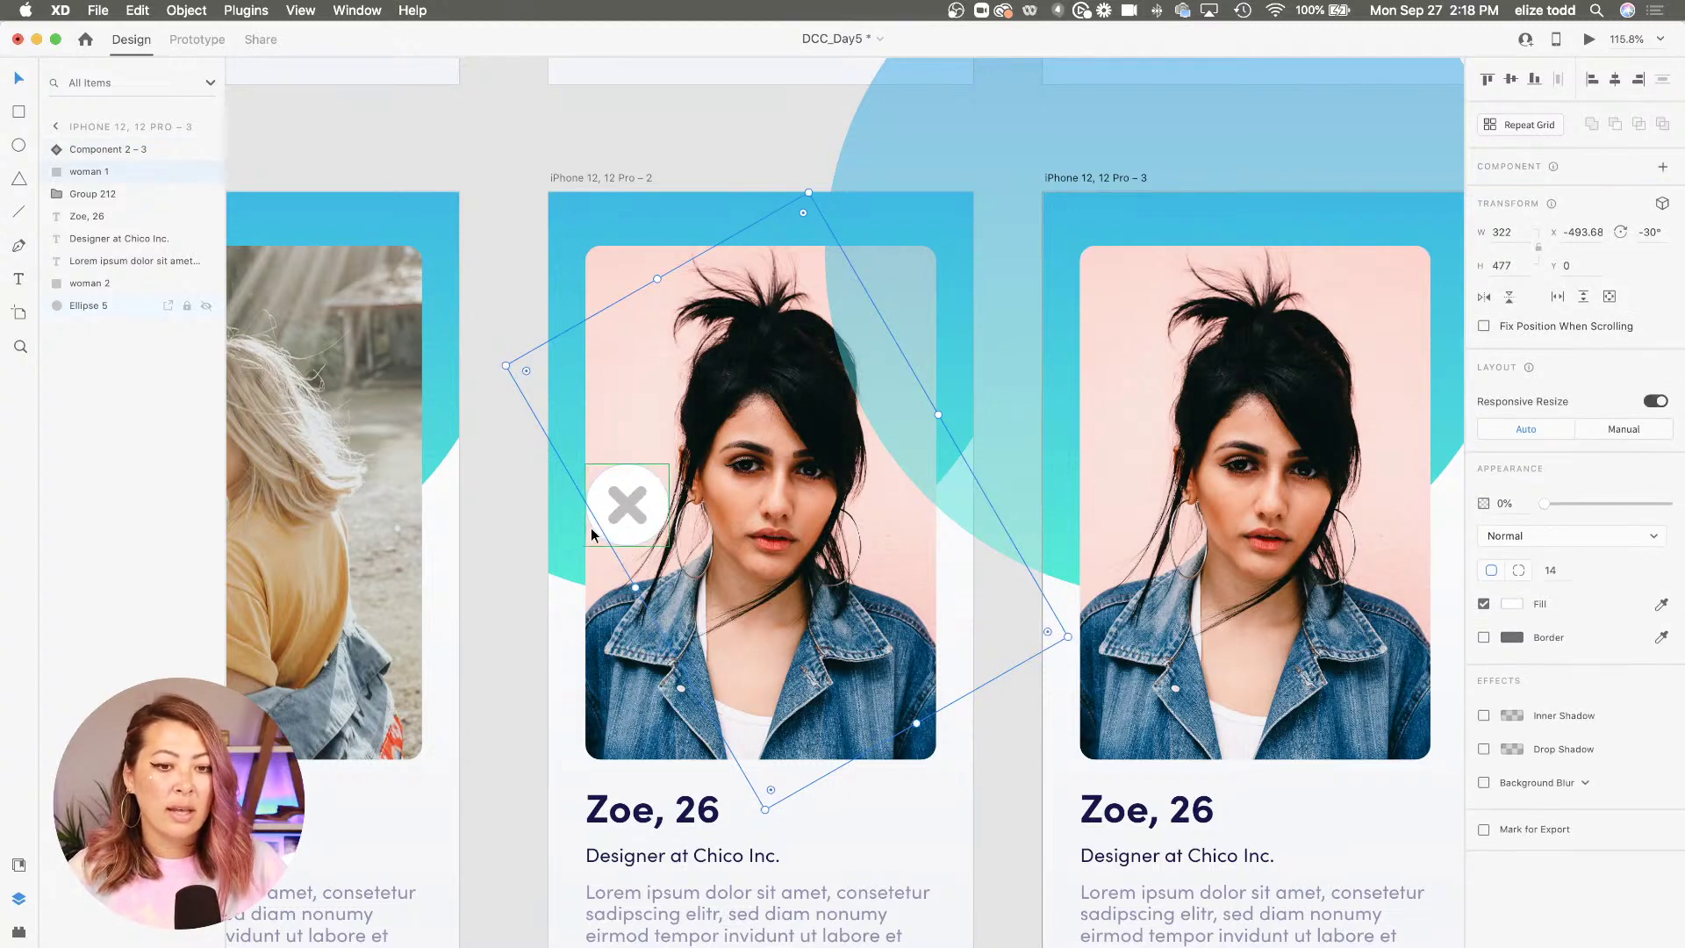
click(592, 528)
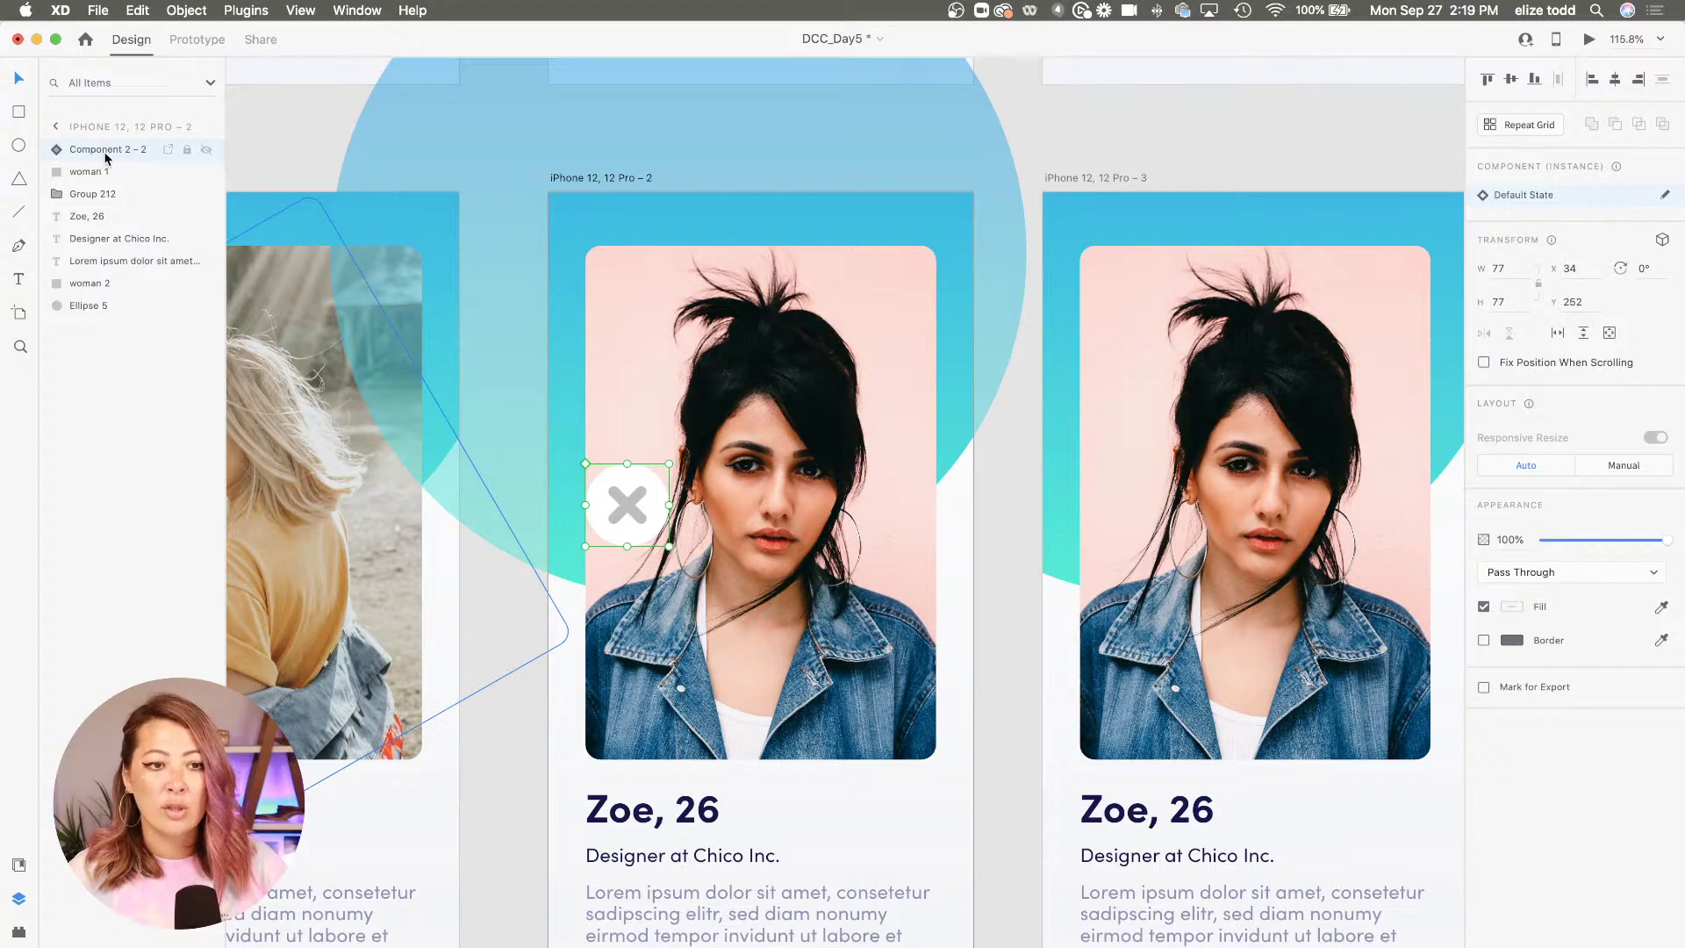
click(1047, 575)
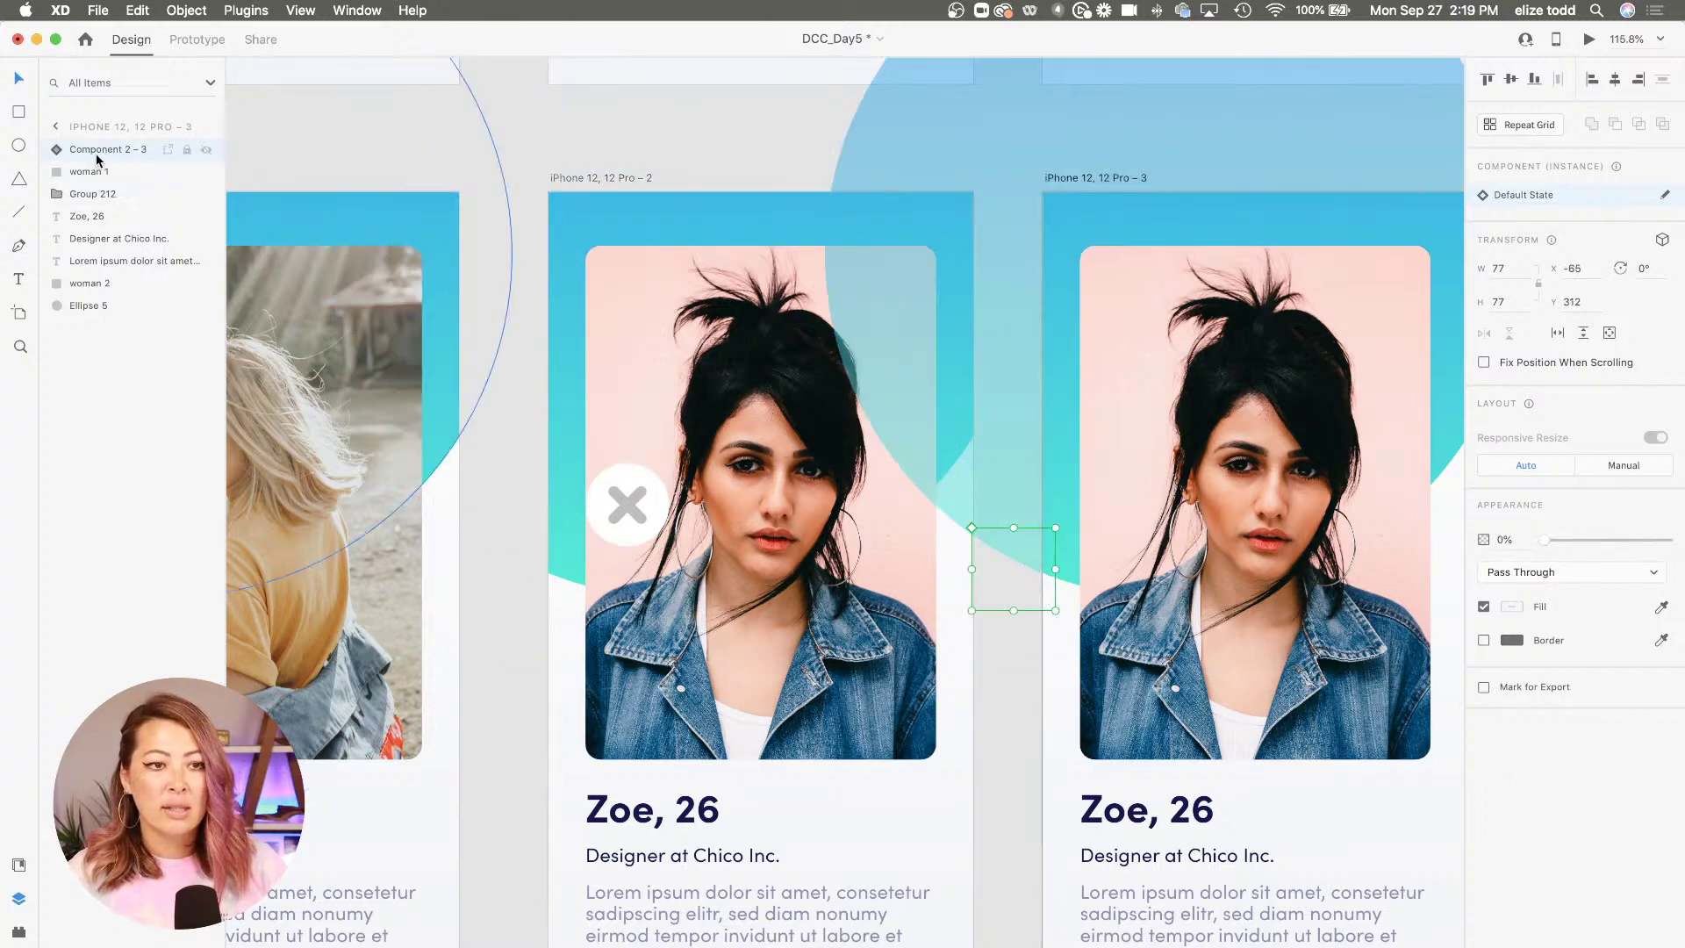
double_click(141, 157)
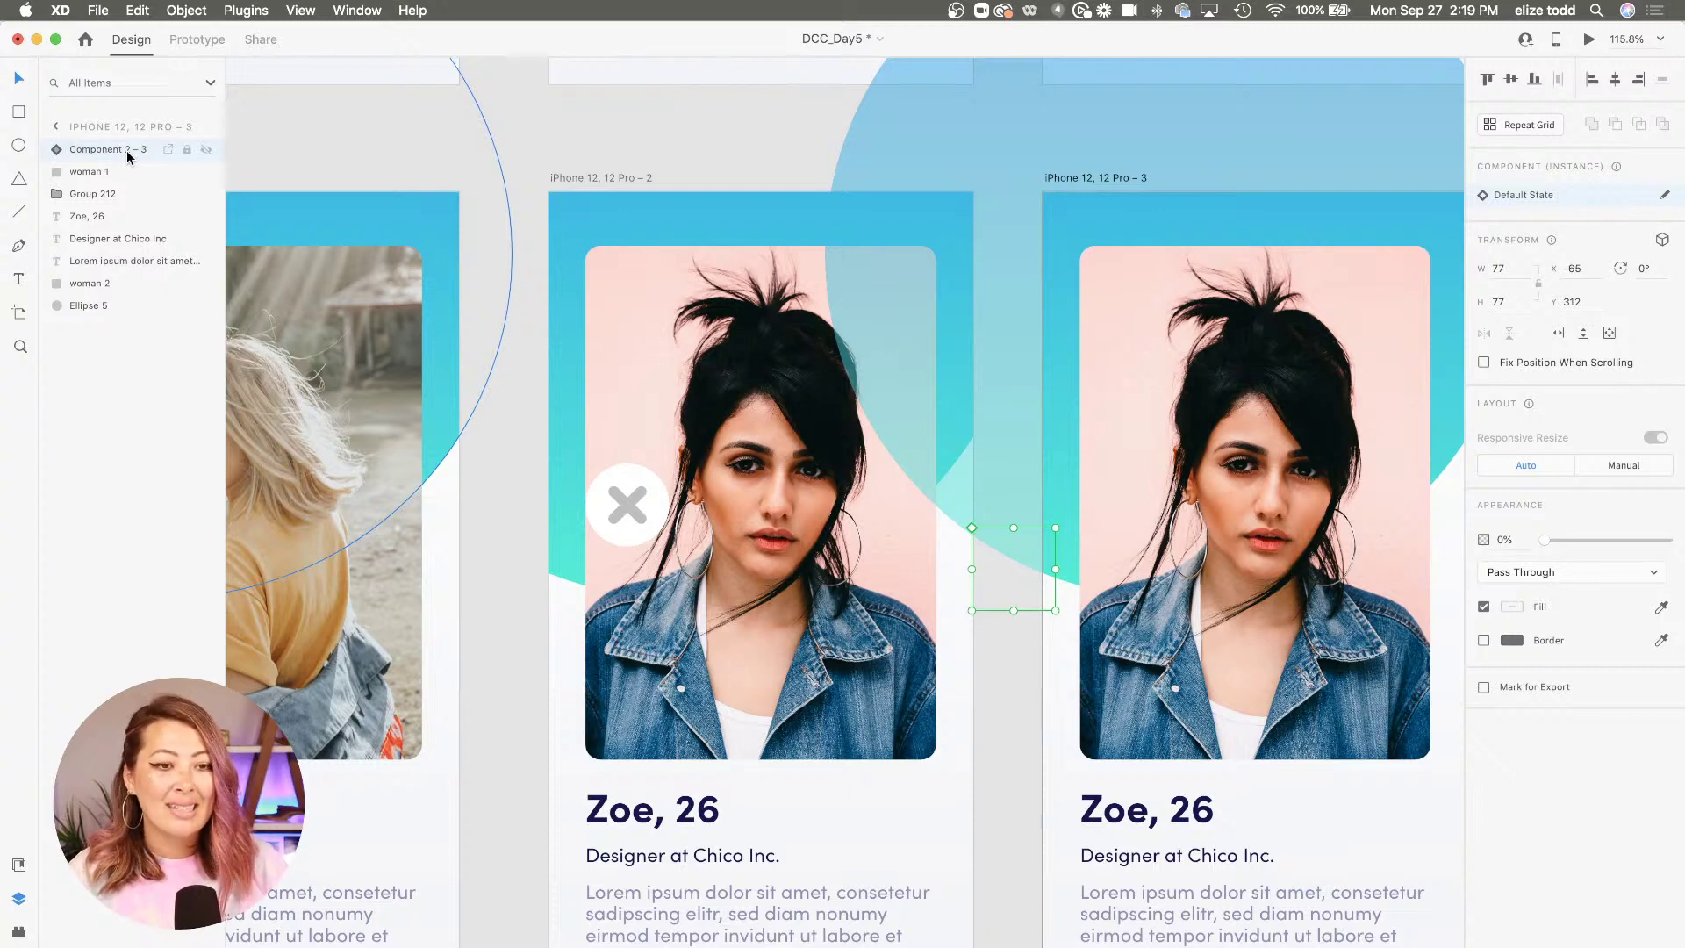
double_click(129, 154)
click(188, 151)
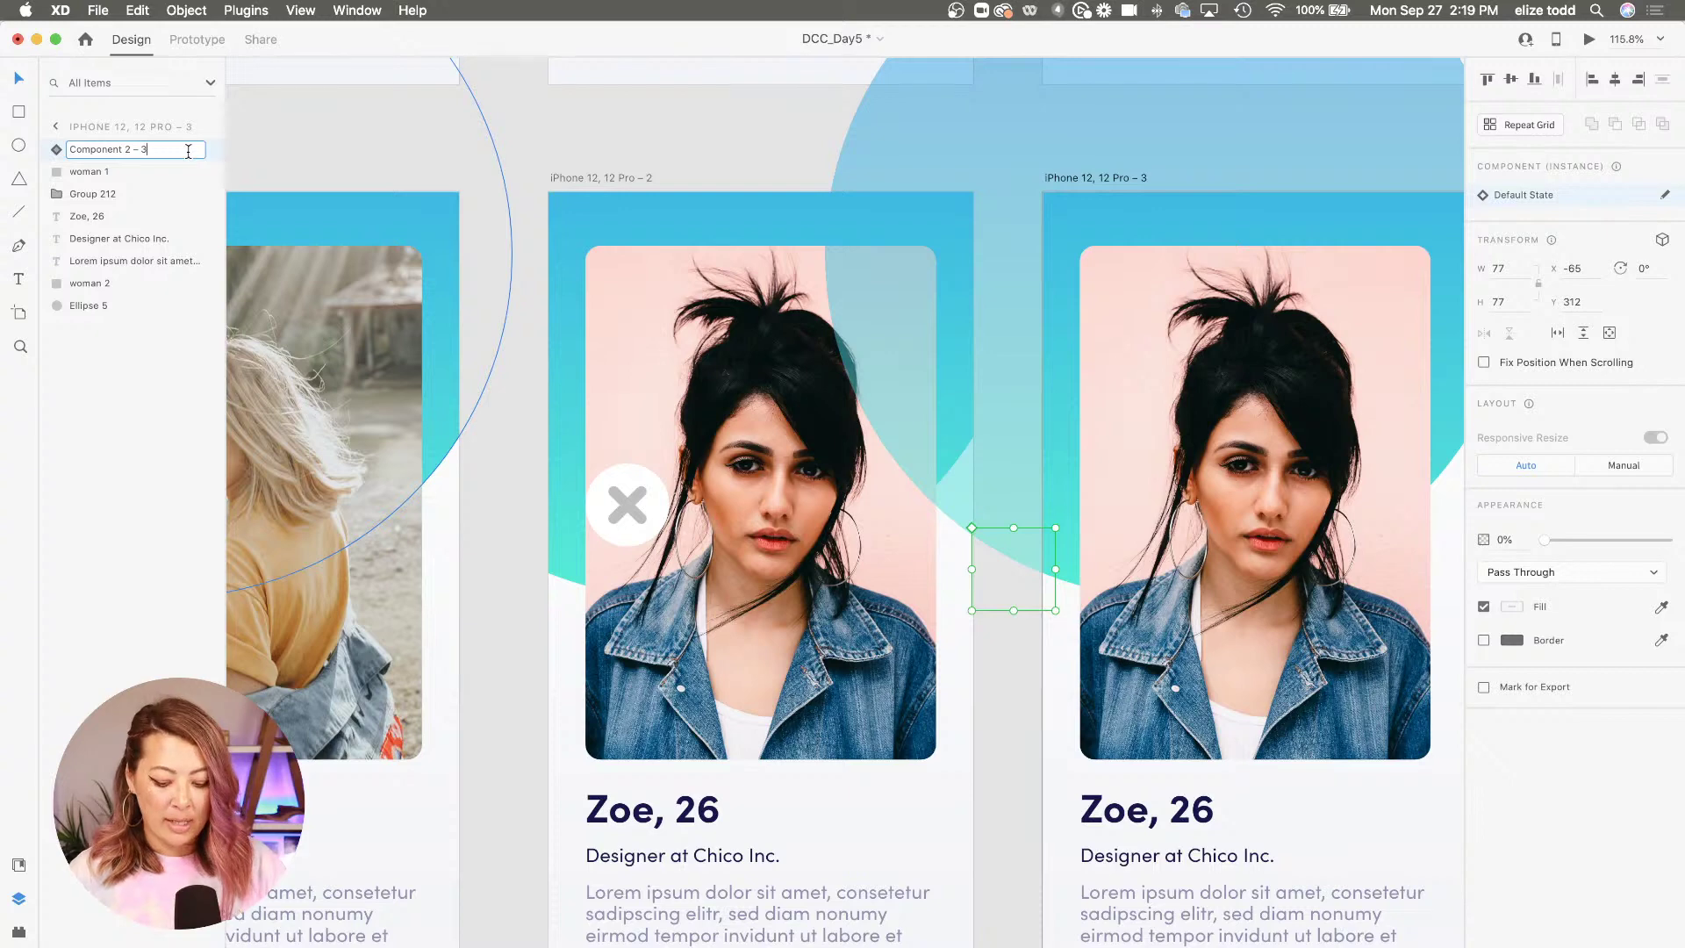
key(BackSpace)
text(2)
key(Return)
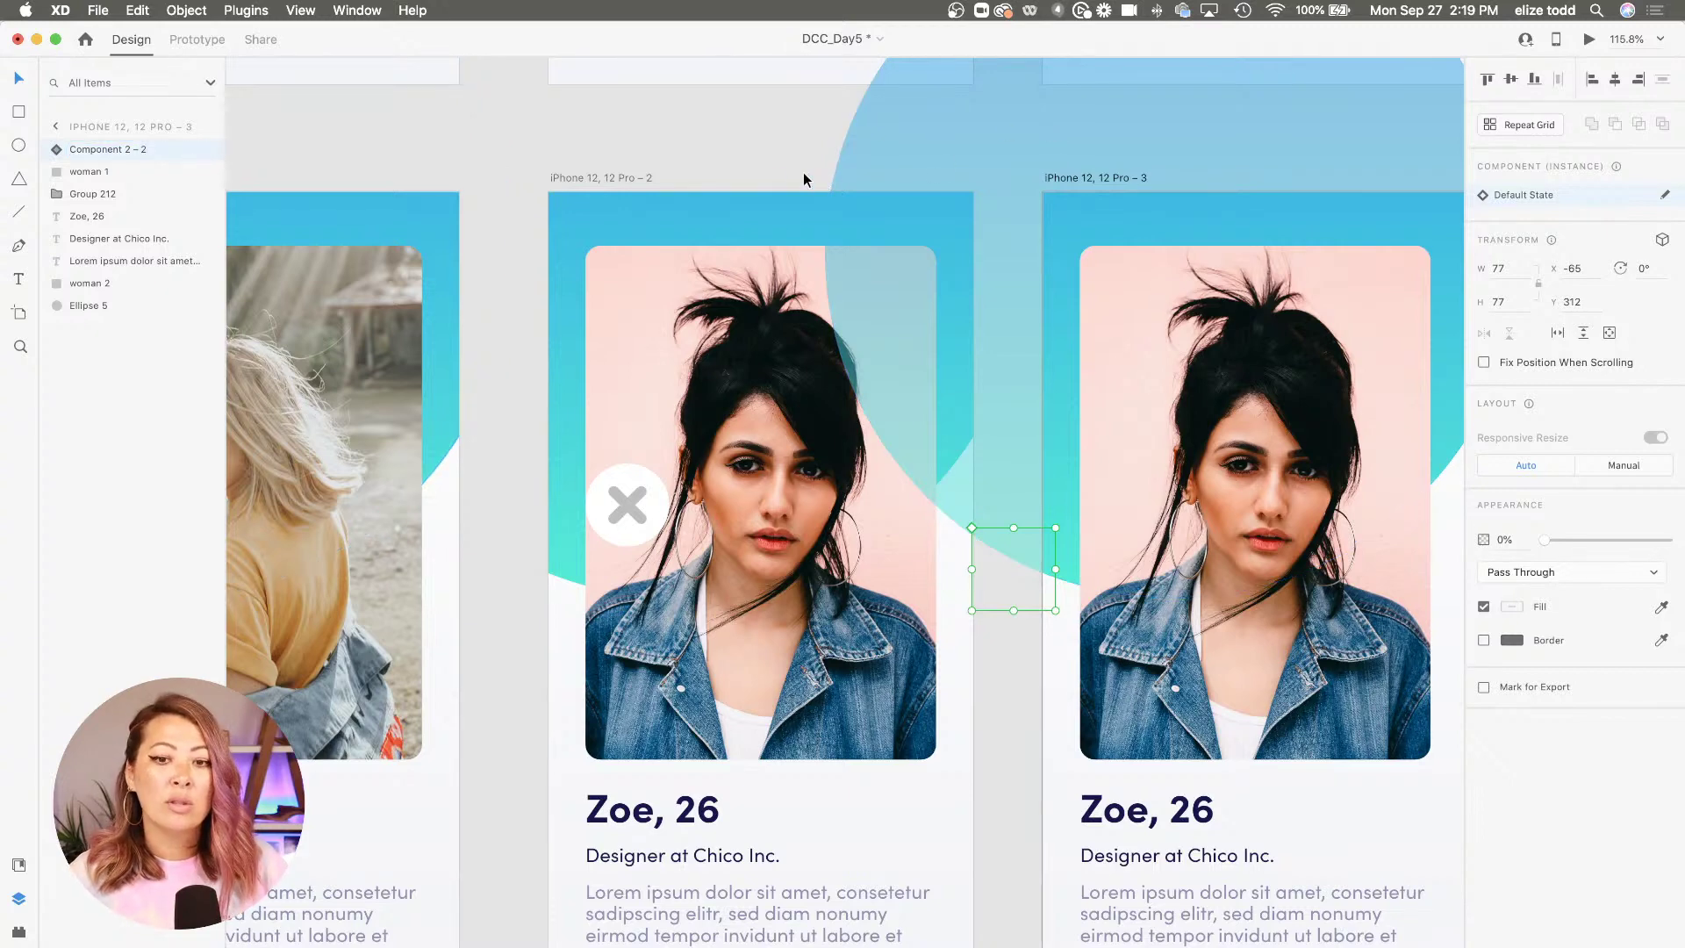
click(779, 175)
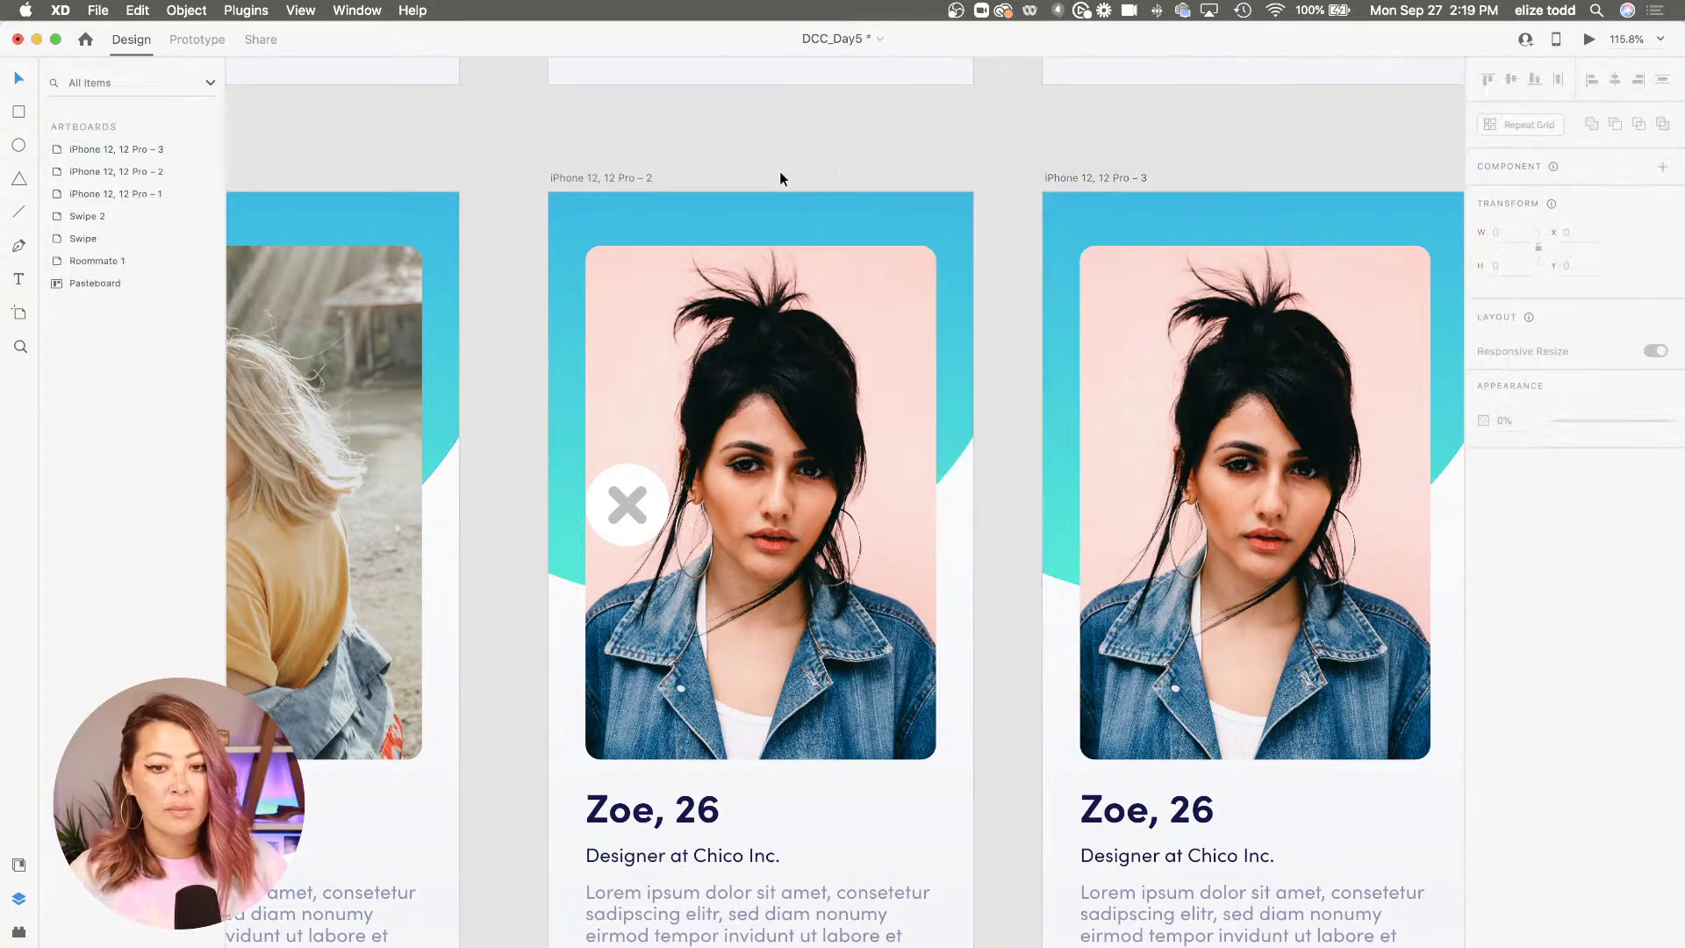
Link the iPhone 12, 12 Pro – 2 artboard to iPhone 12, 12 Pro – 3 with a Time trigger, 0 s delay and Auto-Animate
scroll(779, 176, down, 5)
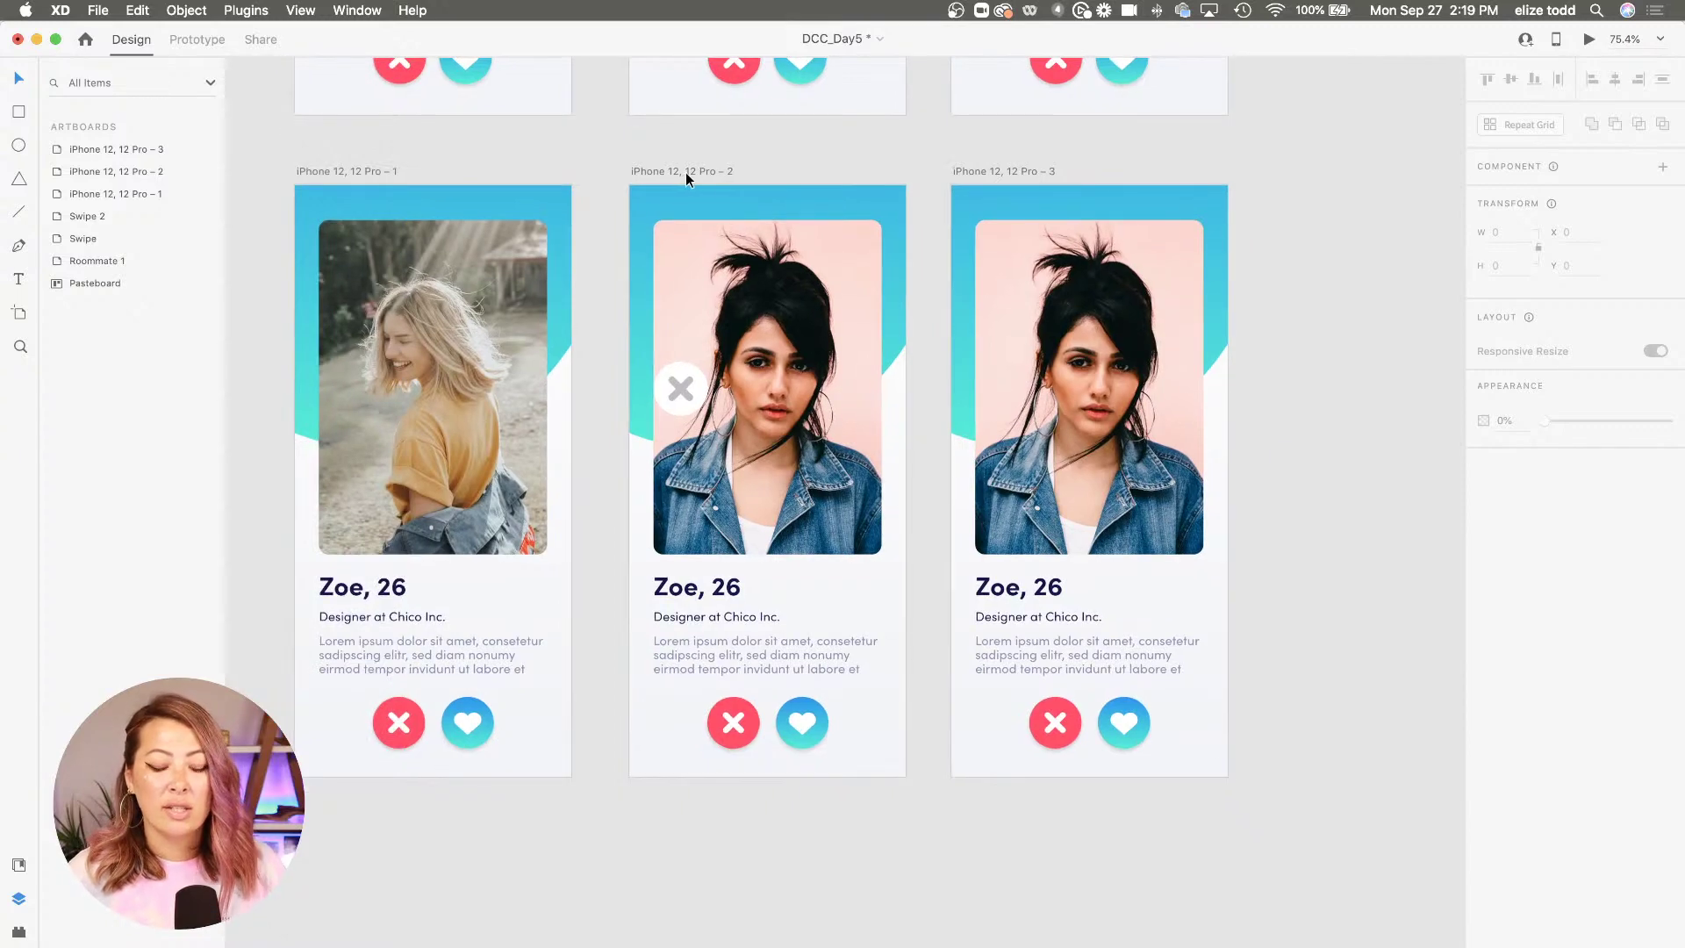
click(684, 171)
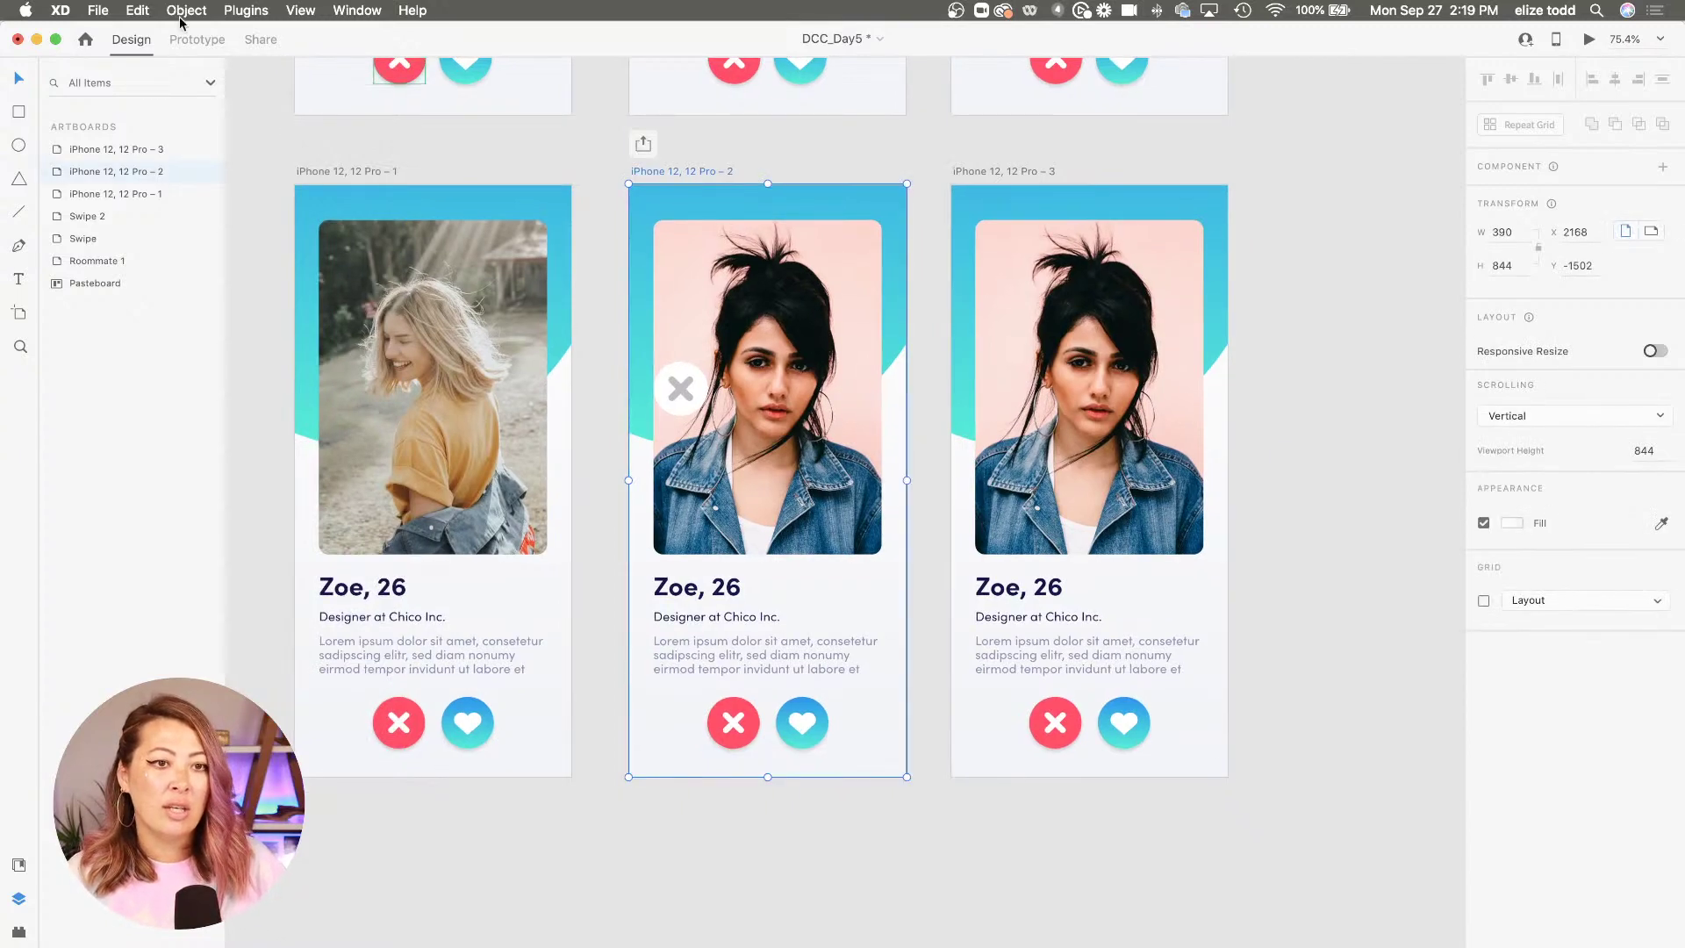
click(191, 41)
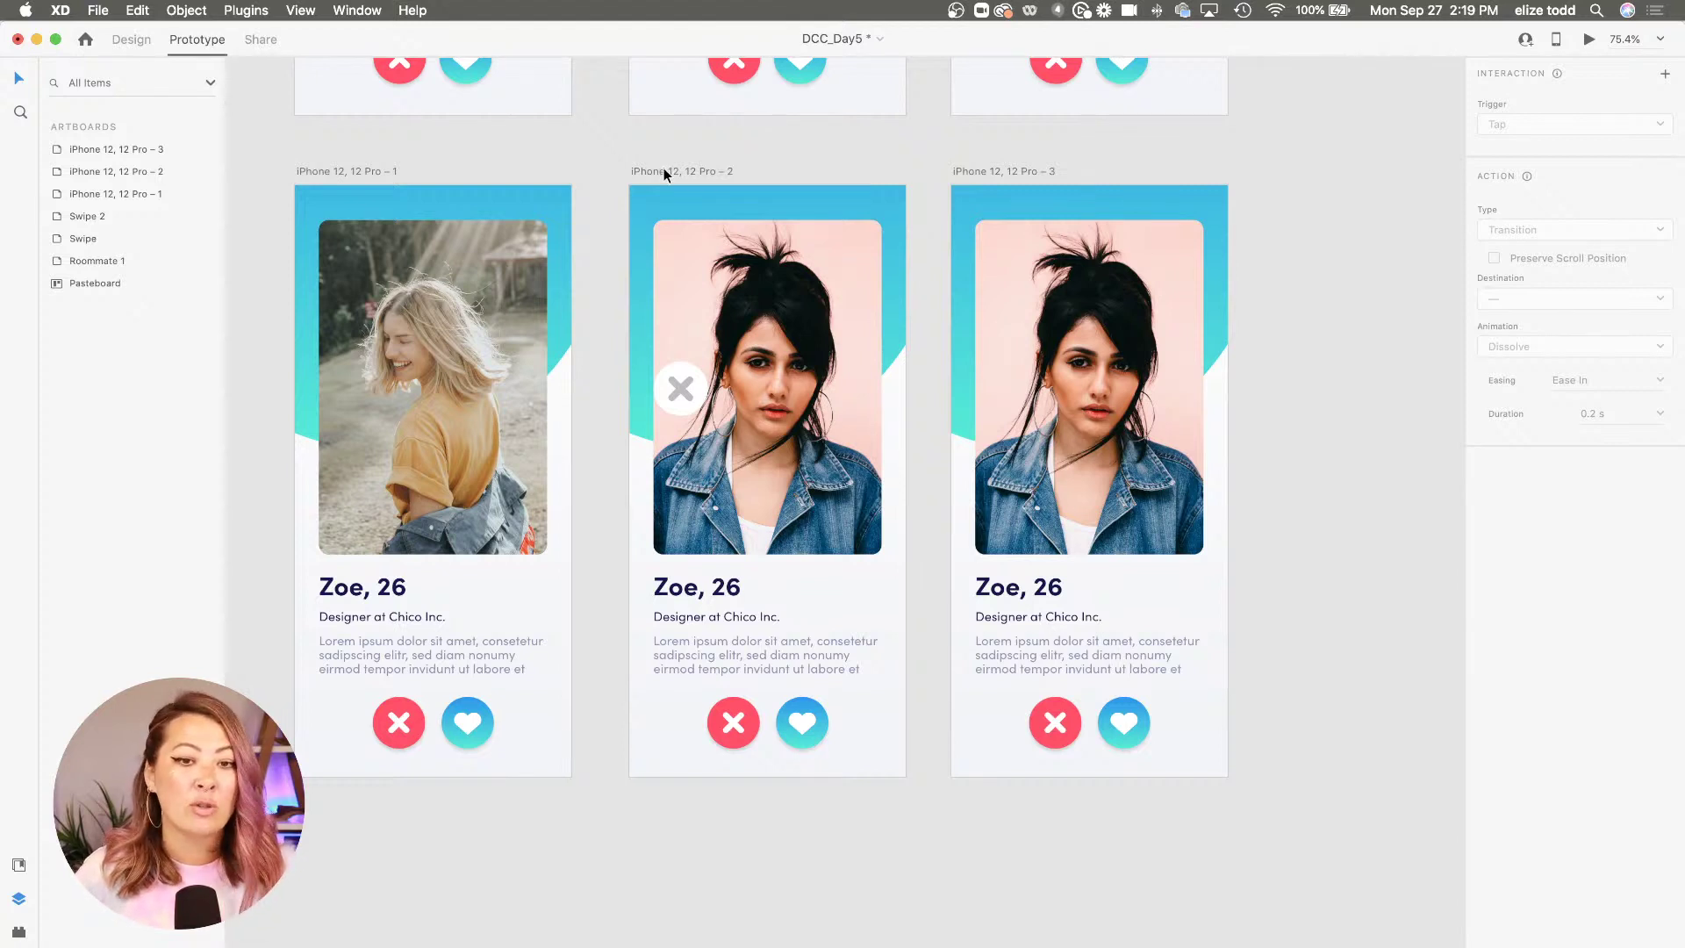
click(664, 173)
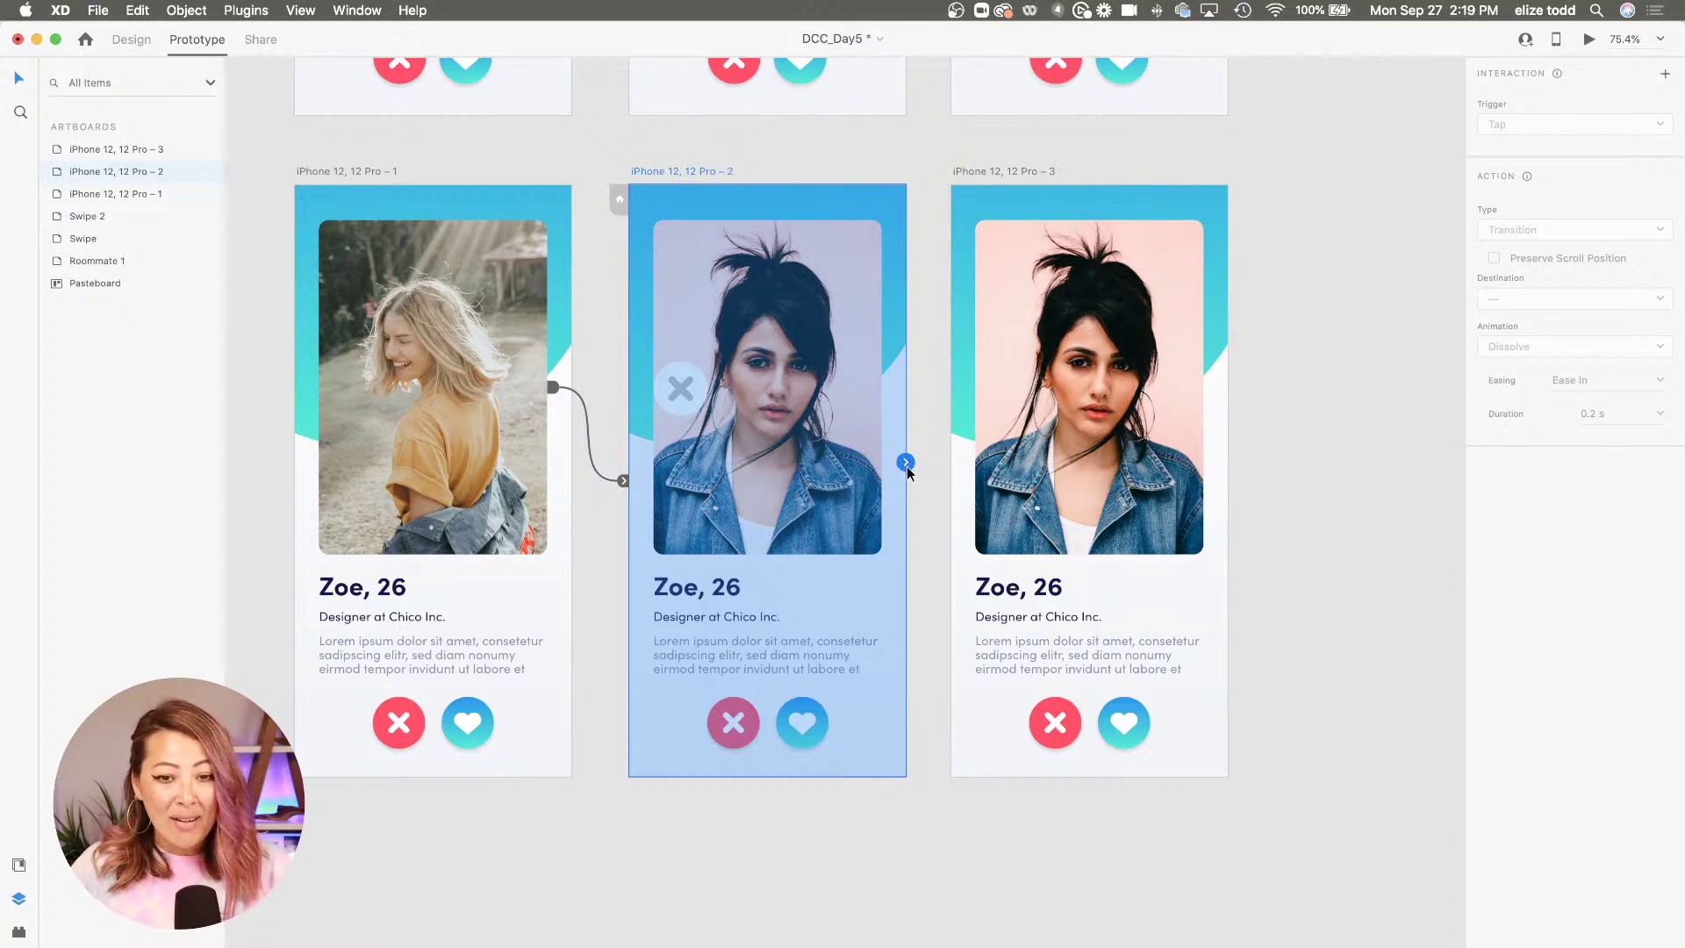
drag(905, 463, 1091, 465)
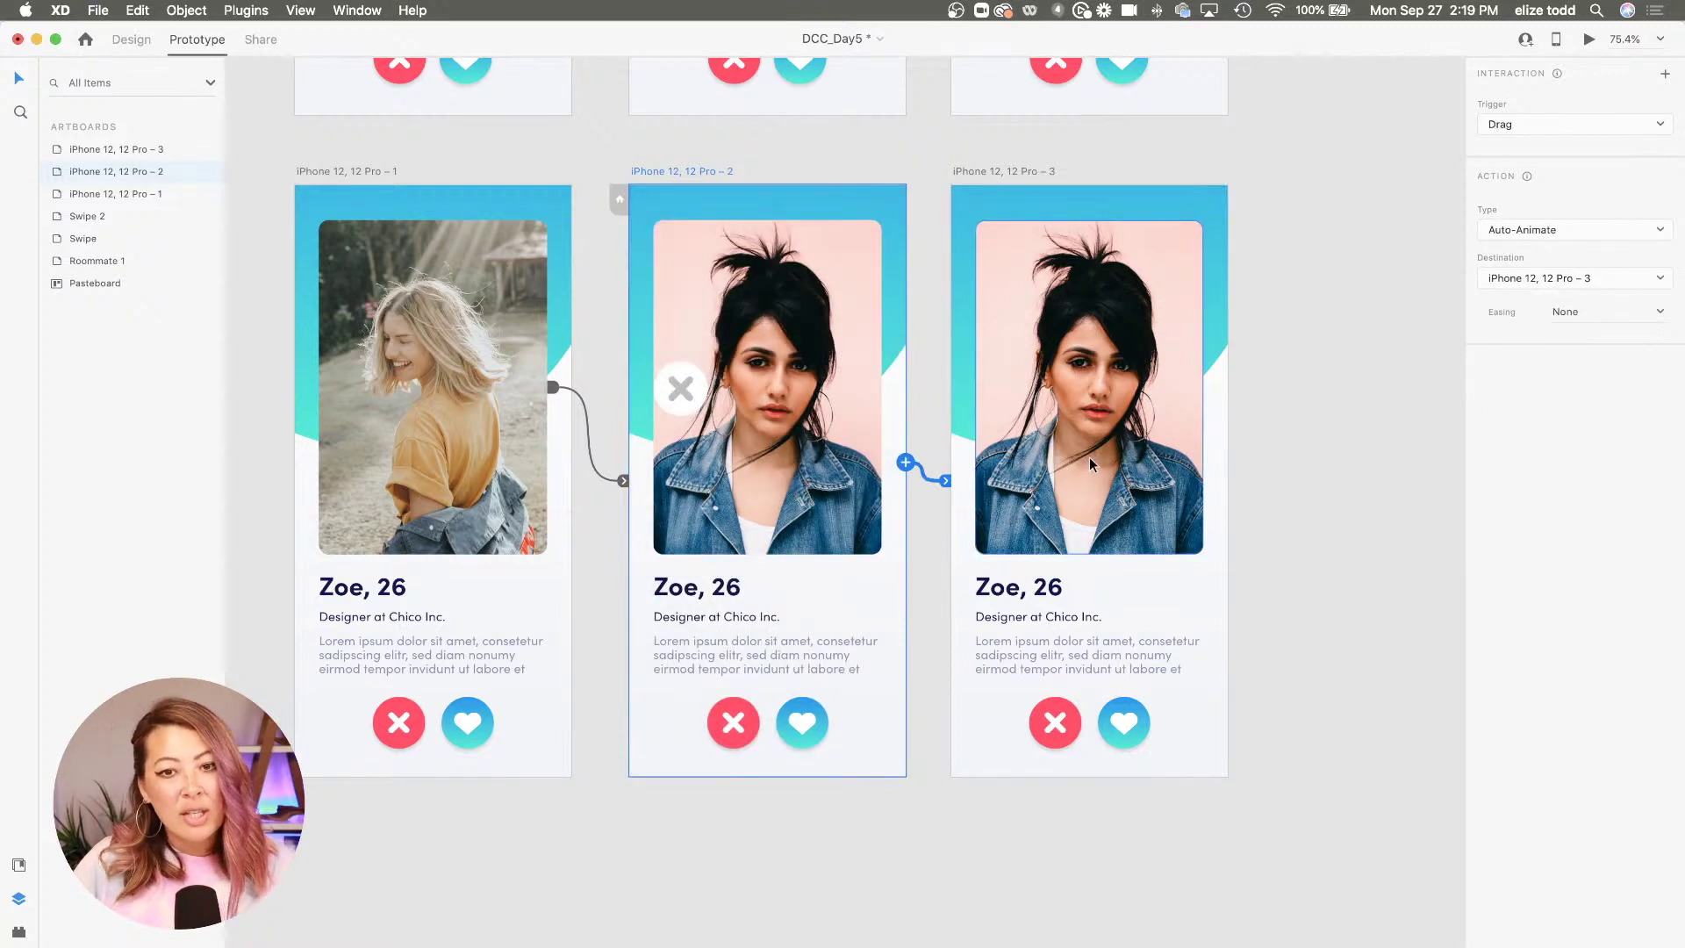
click(1543, 129)
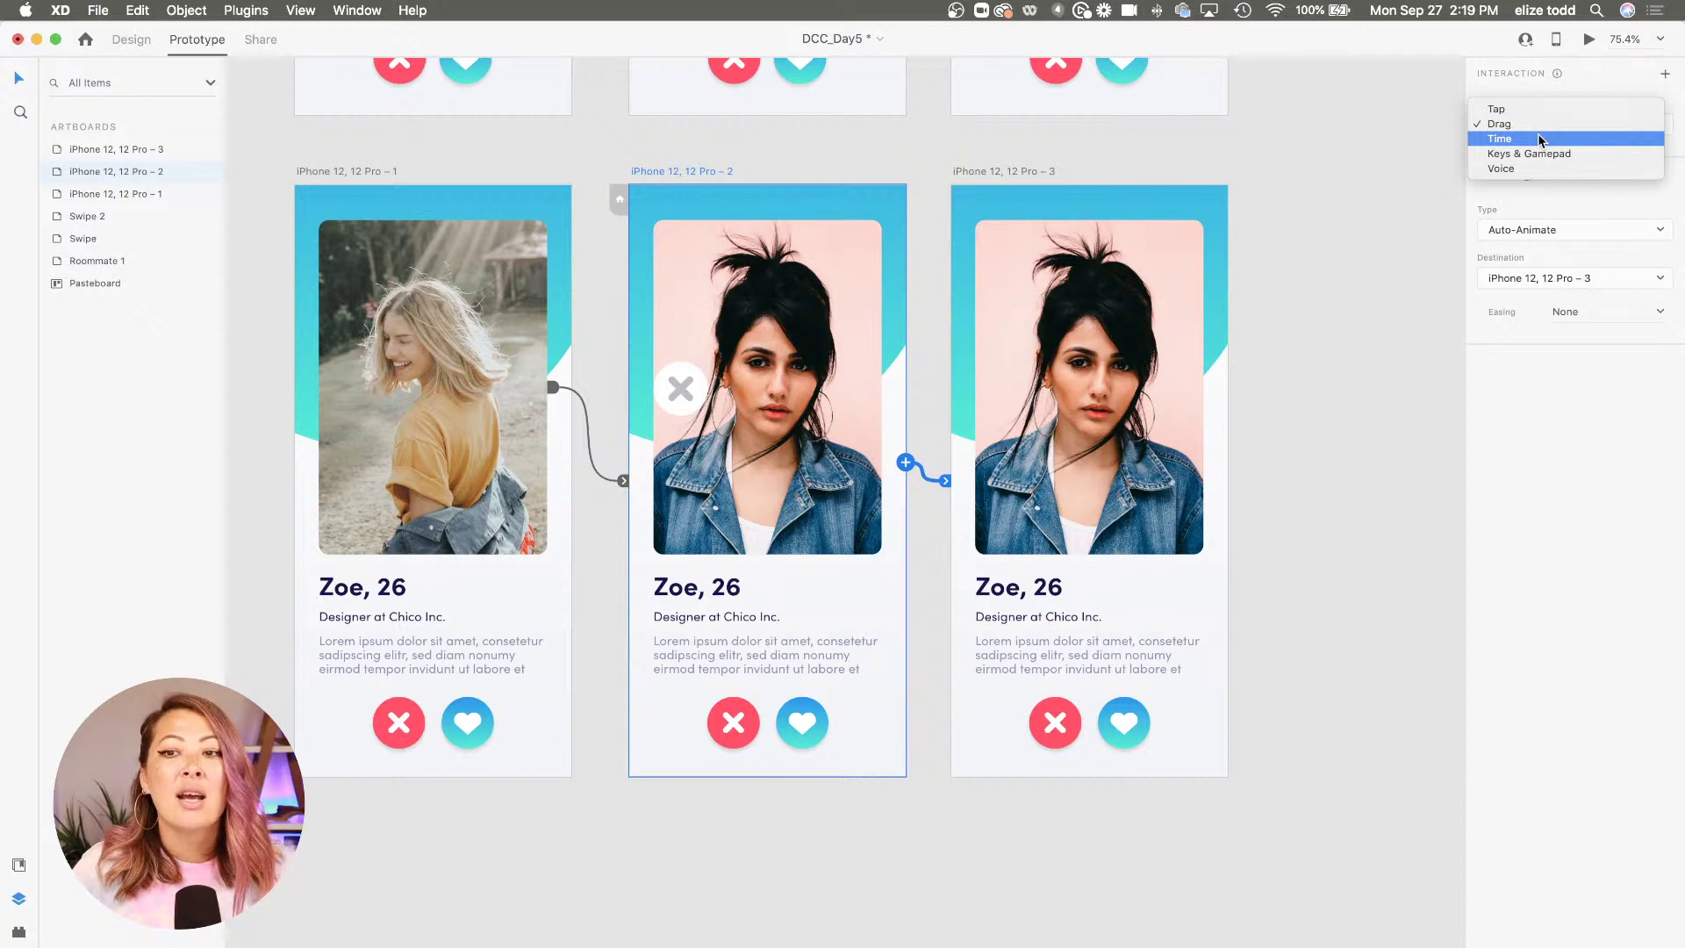
click(1540, 140)
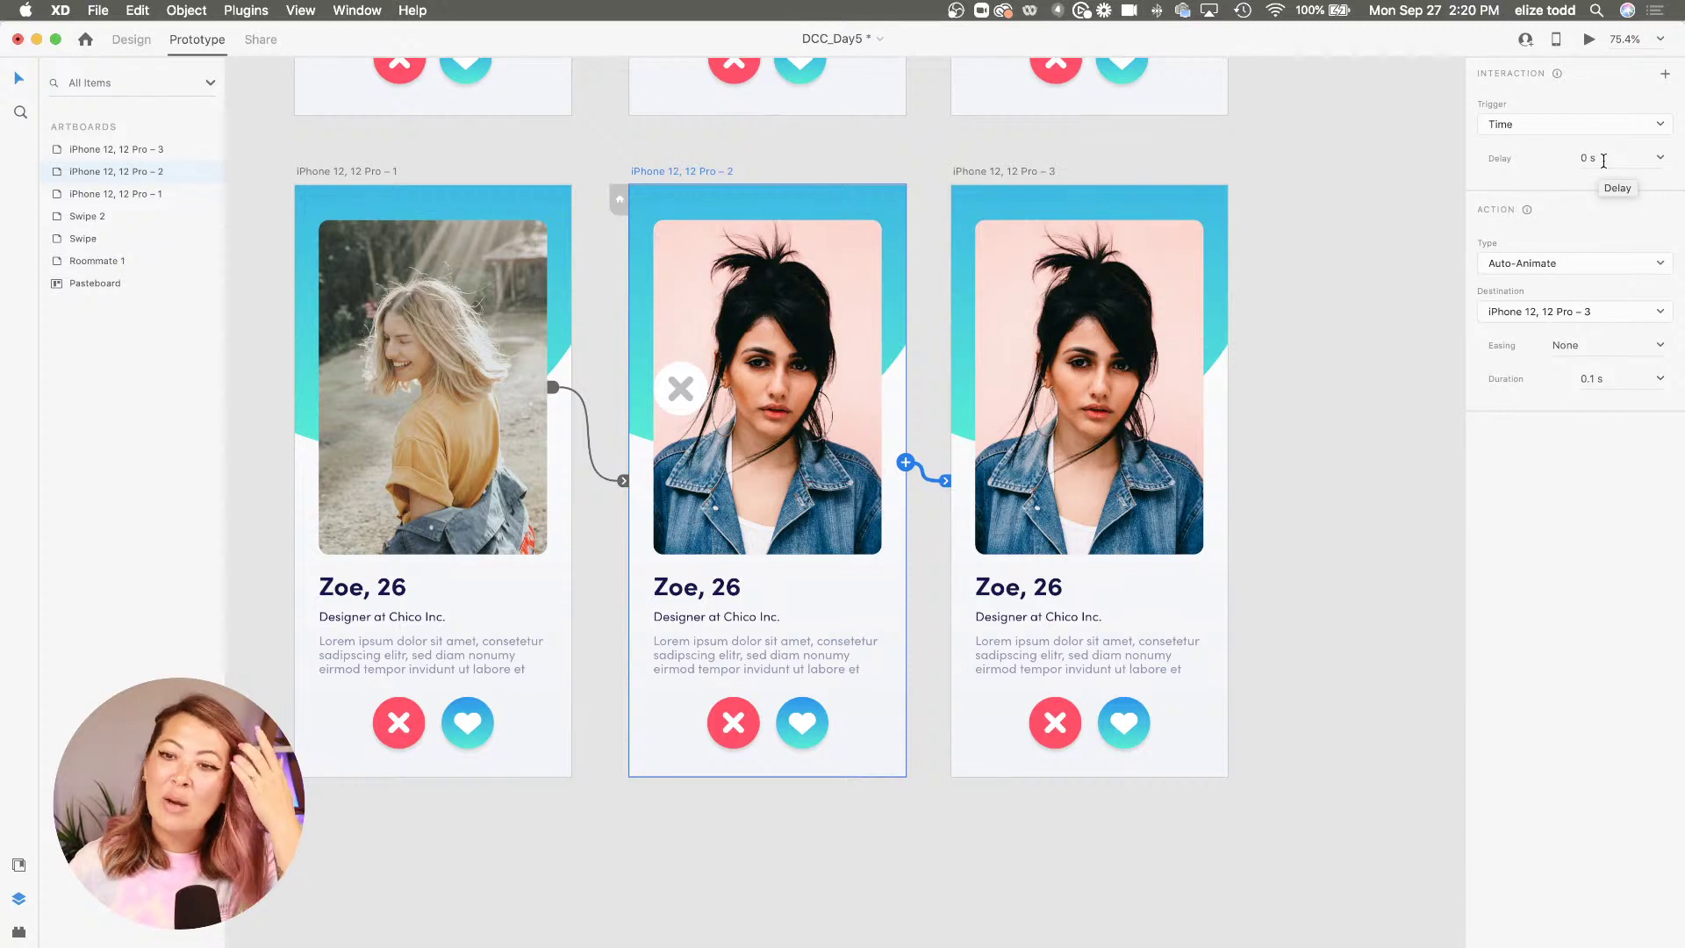
click(1603, 159)
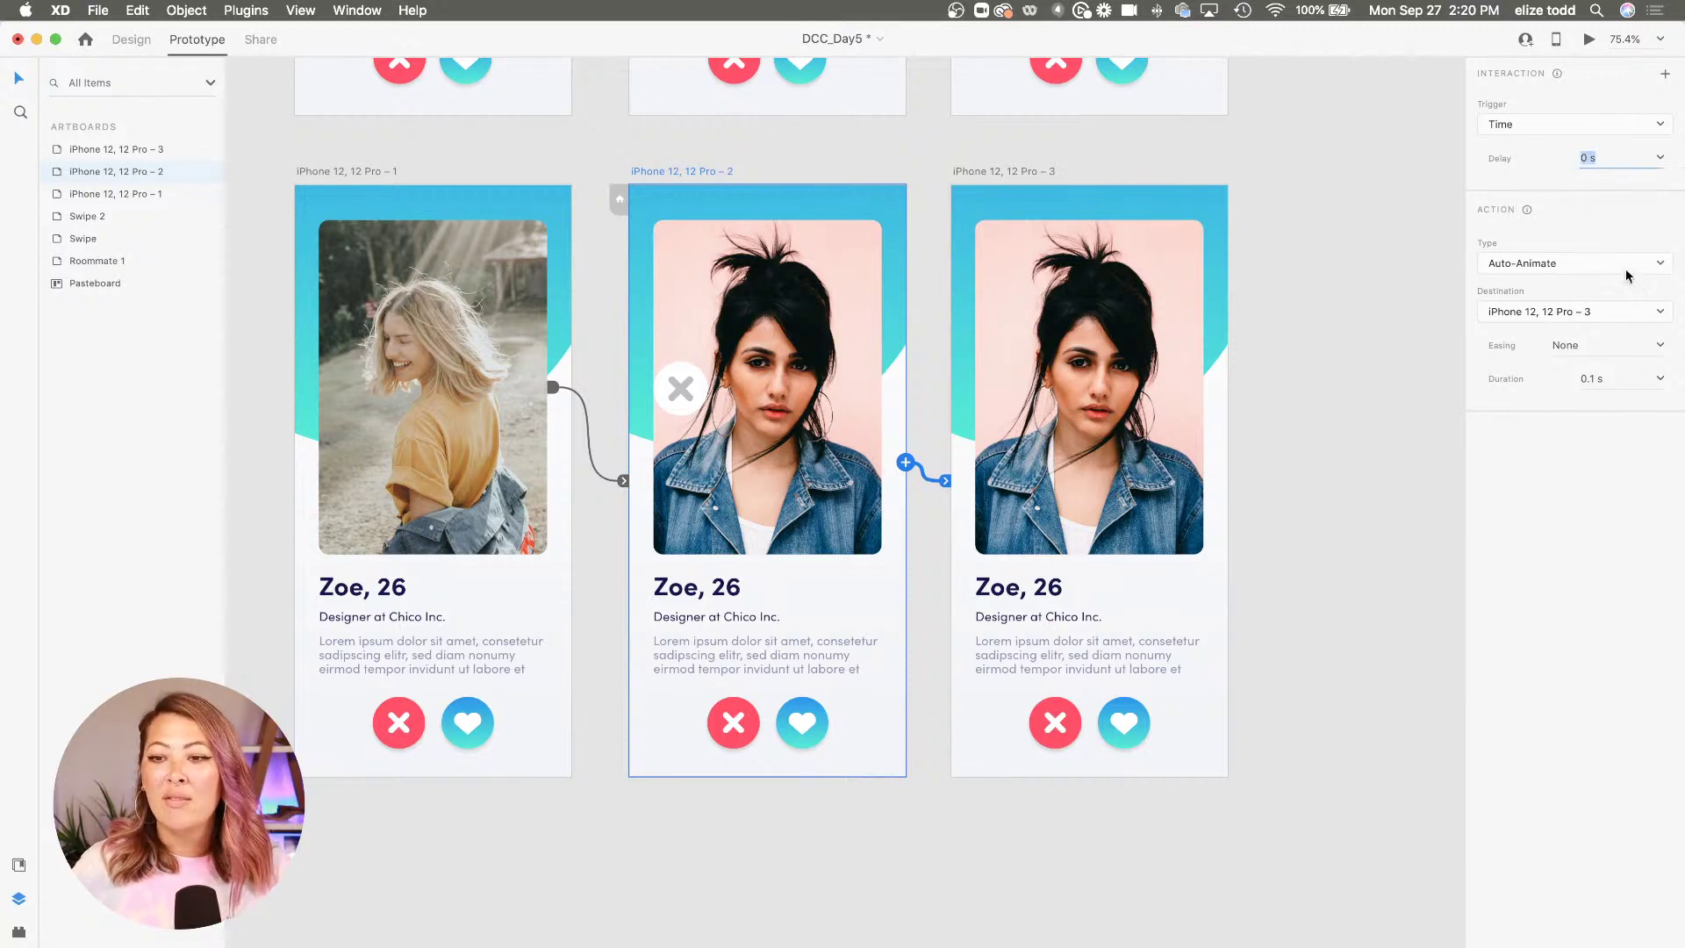
click(1608, 236)
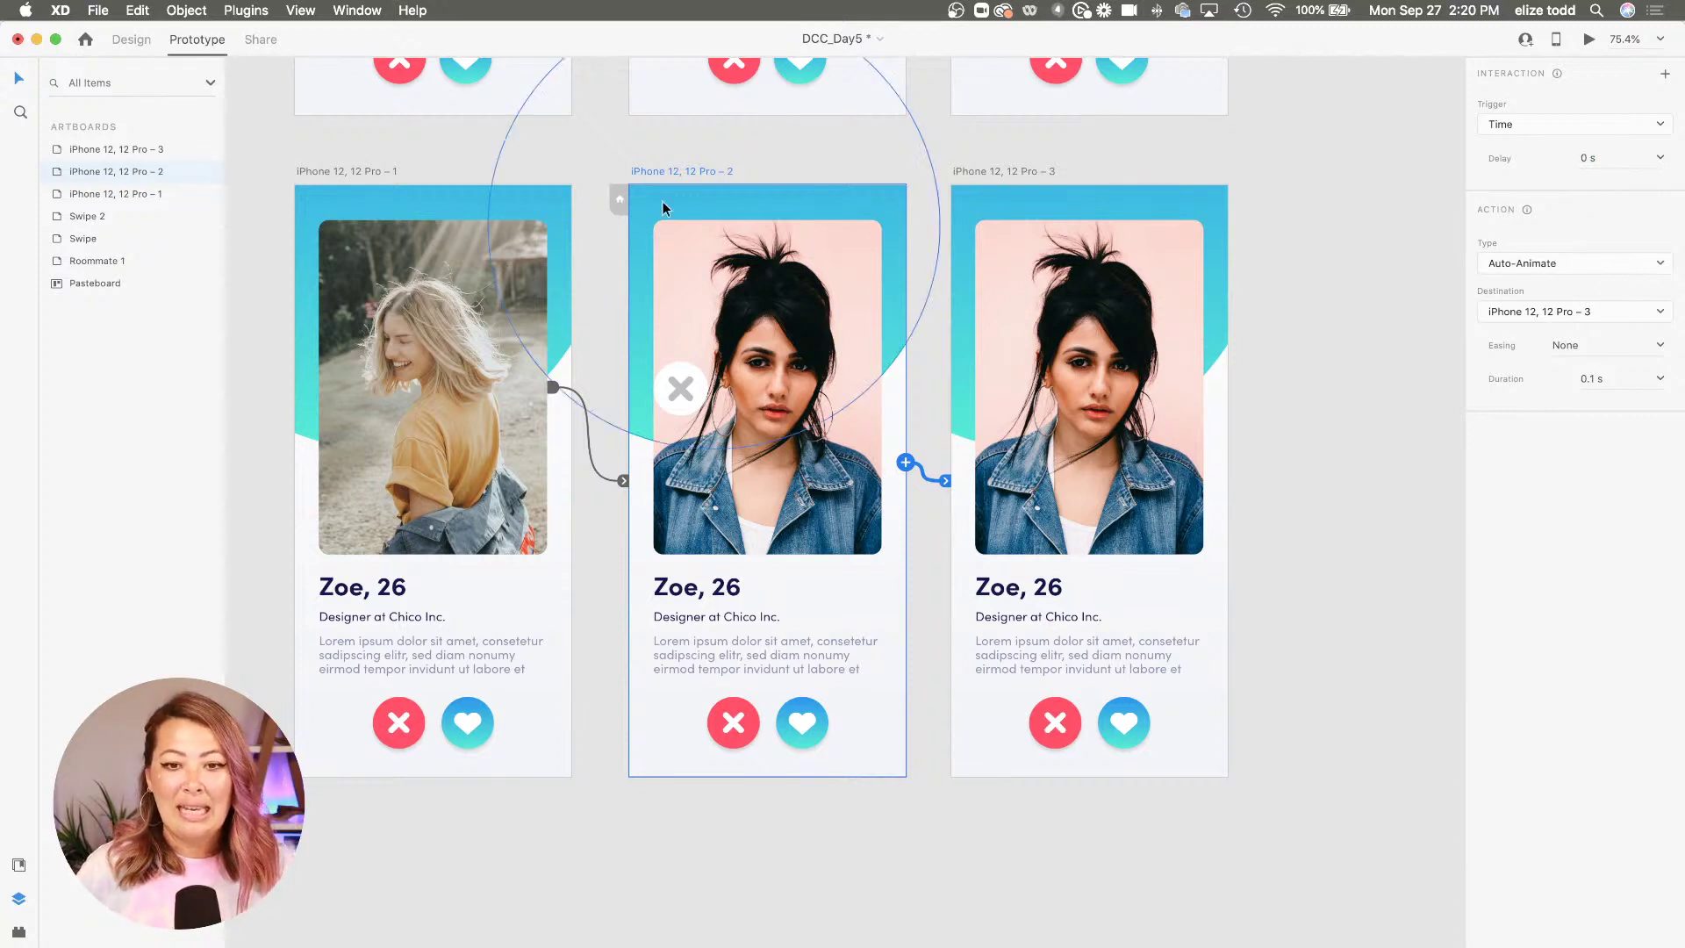
Preview the iPhone 12, 12 Pro – 1 artboard and drag the photo left to test the timed transition through all three artboards
click(339, 171)
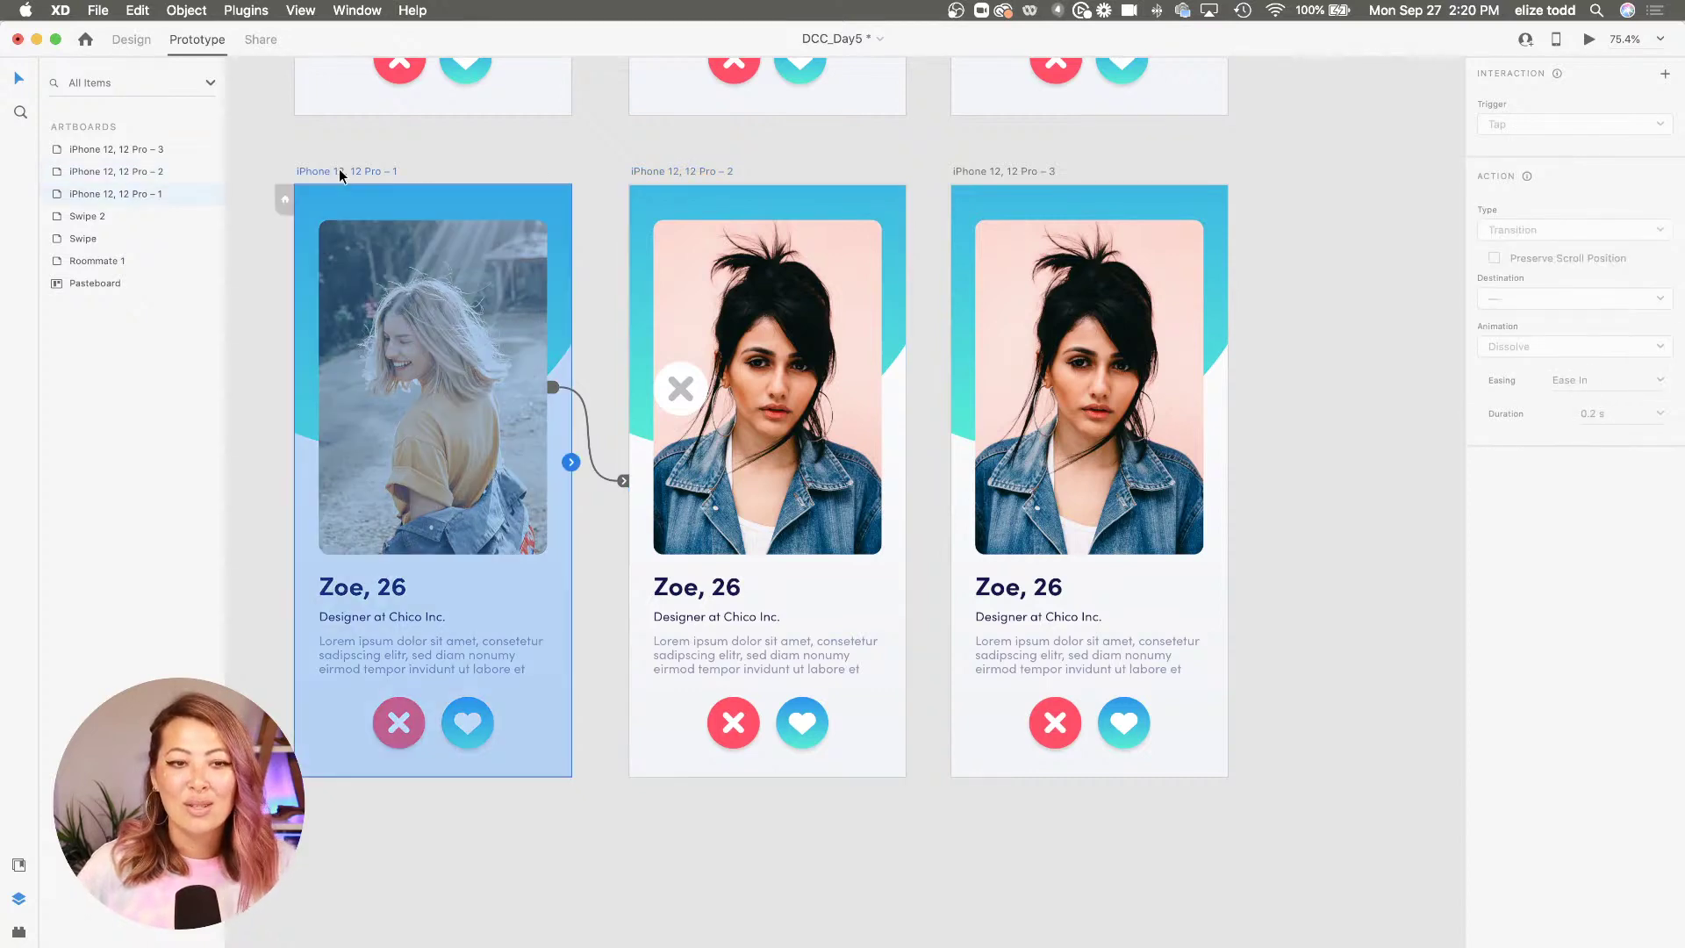
click(1588, 42)
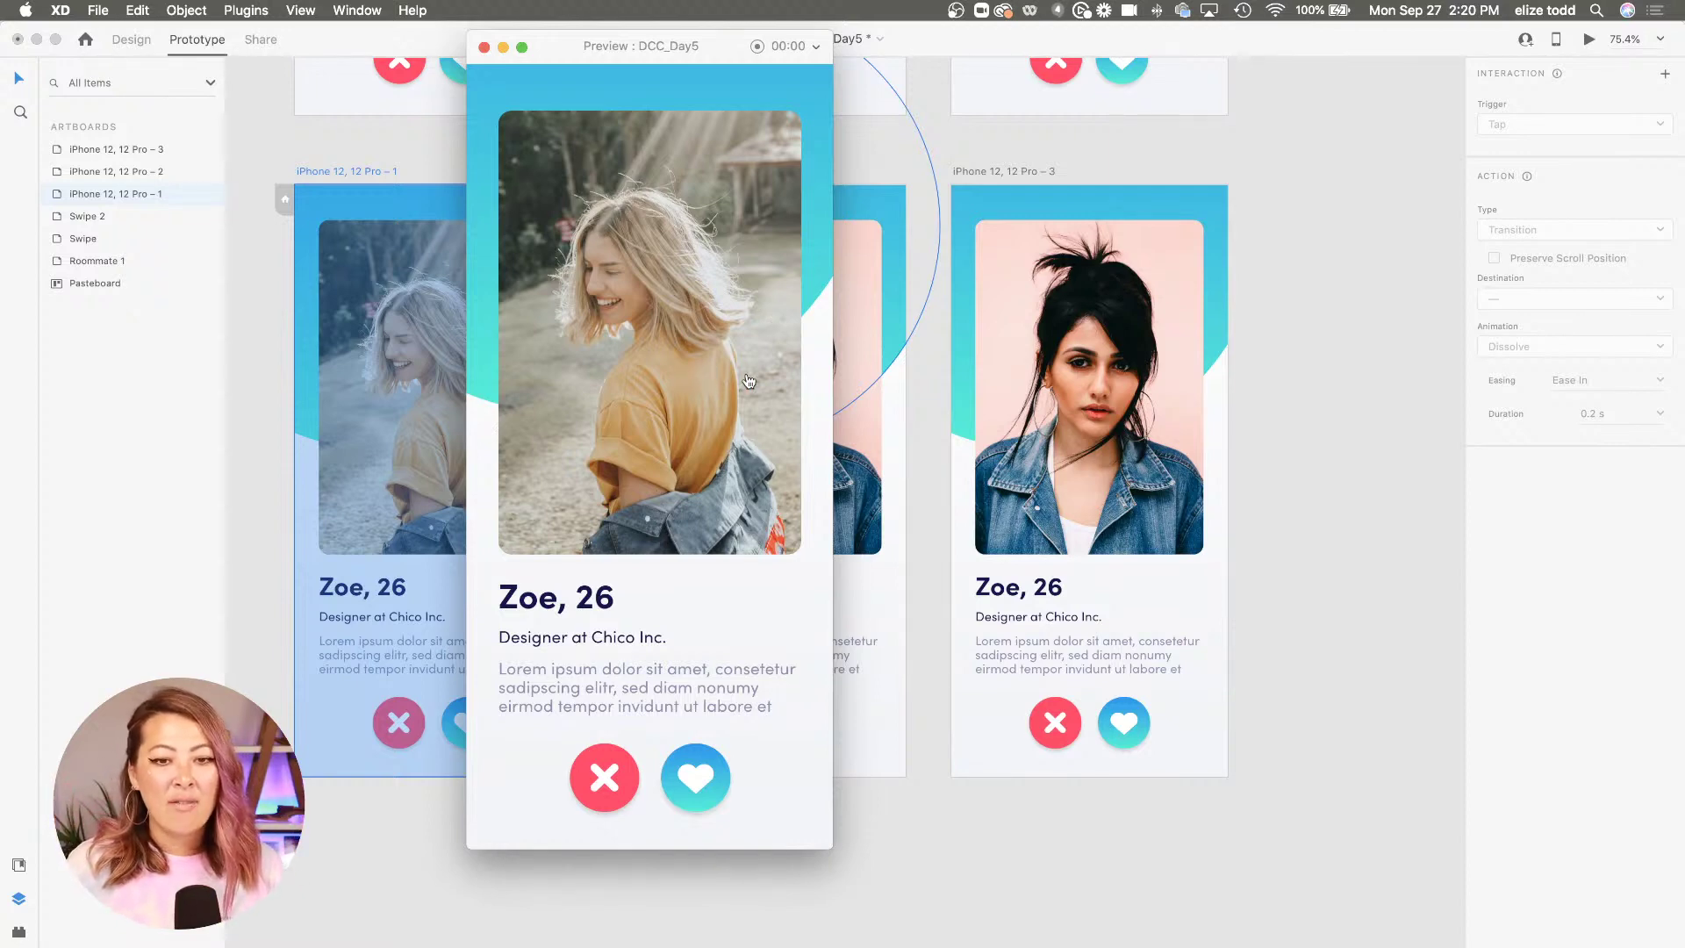
drag(767, 353, 796, 374)
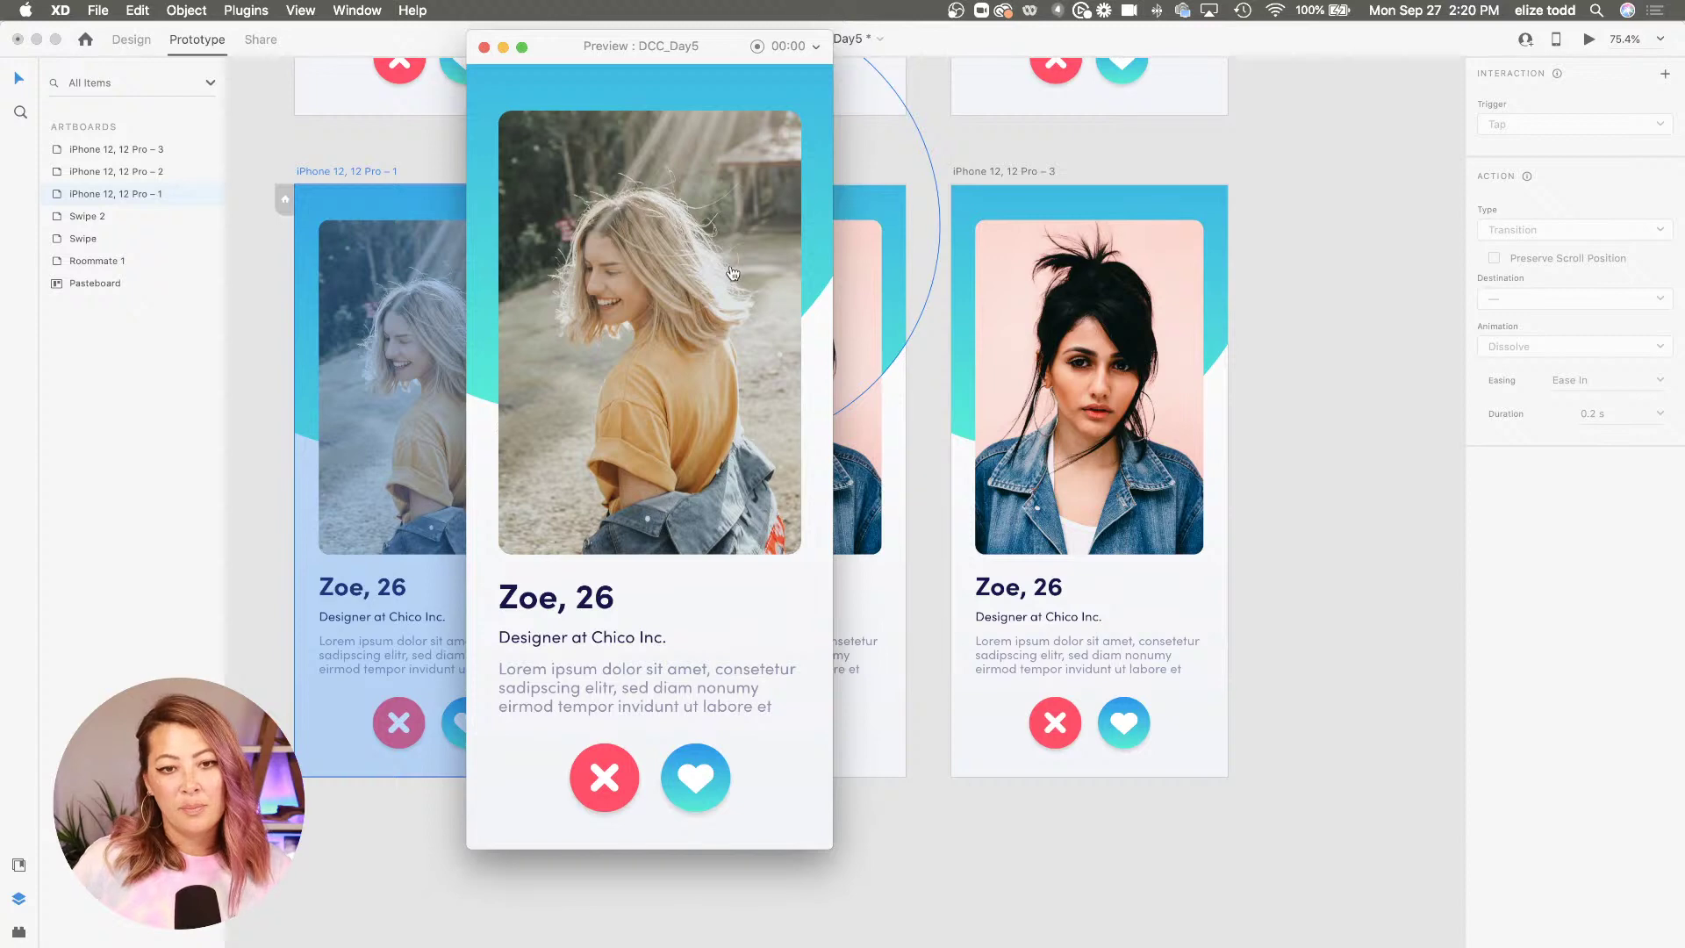
drag(724, 268, 424, 265)
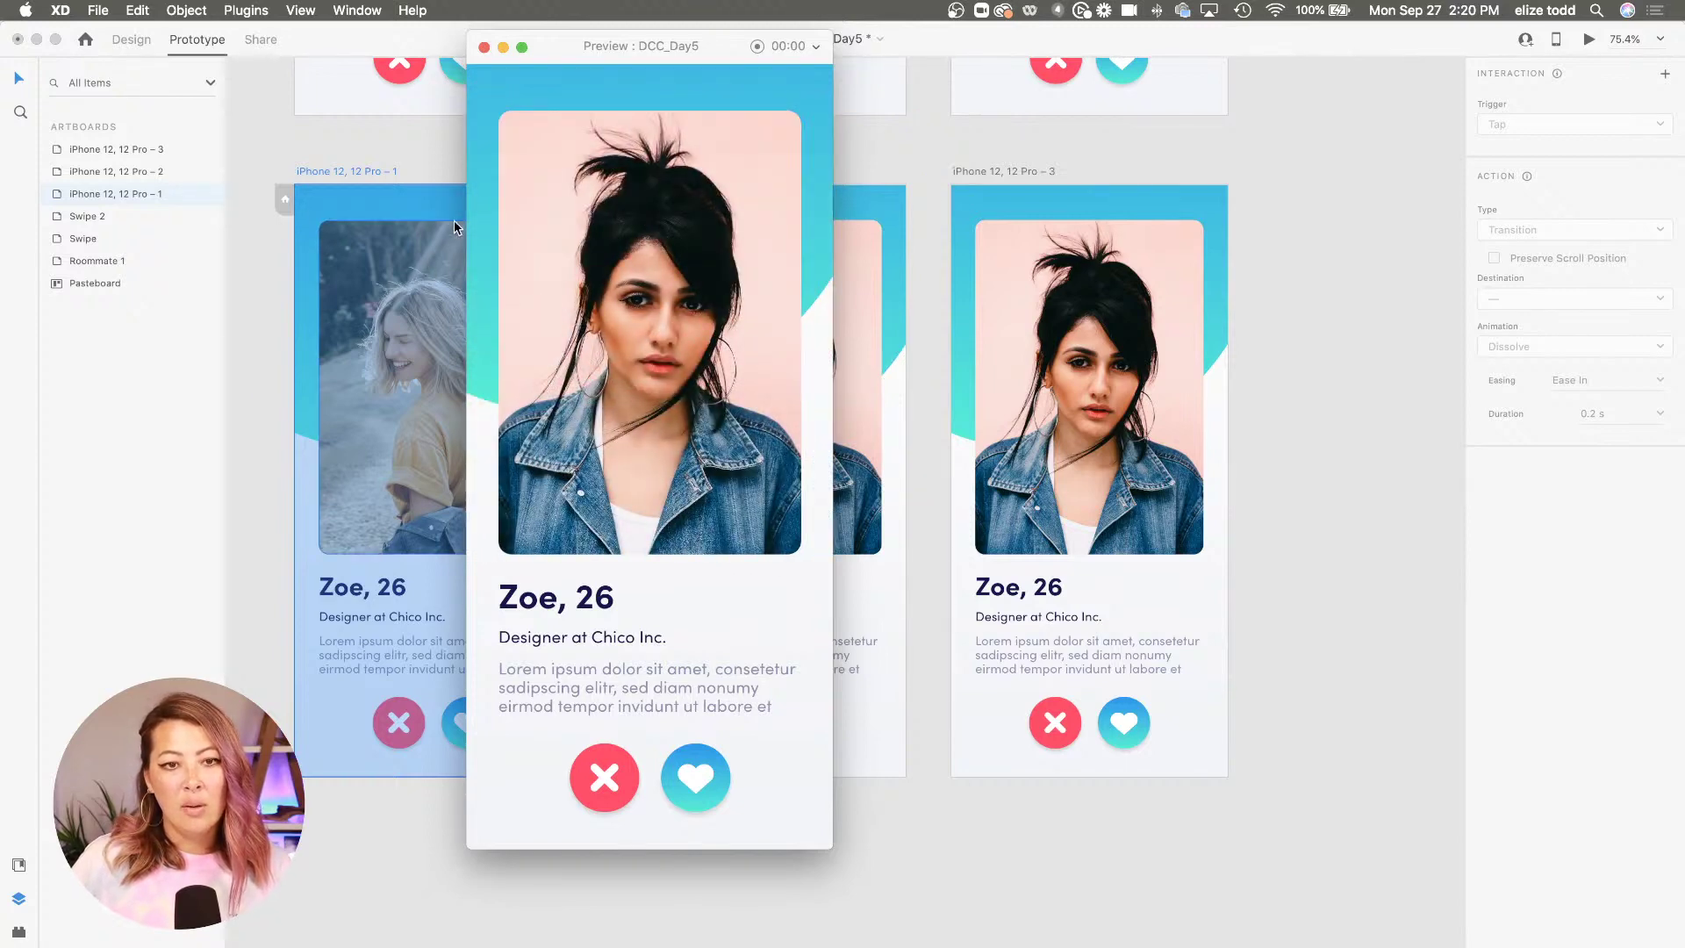
click(484, 47)
Review the second artboard's timed interaction and replay the swipe preview from iPhone 12, 12 Pro – 1
click(674, 172)
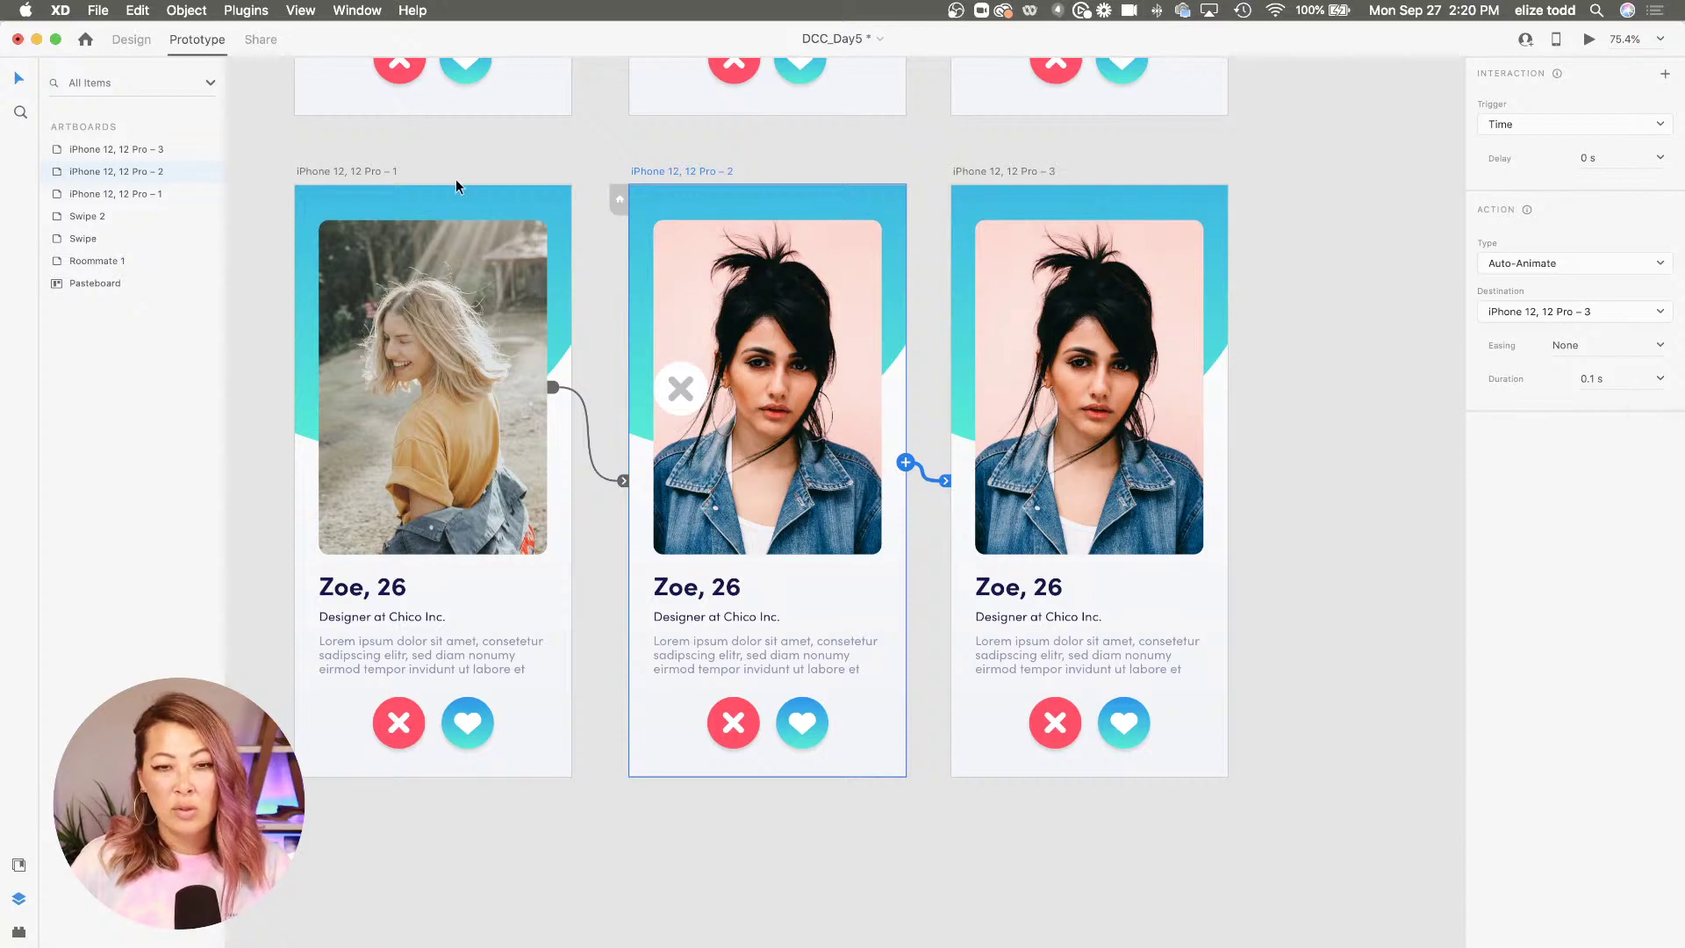
click(351, 178)
click(1589, 38)
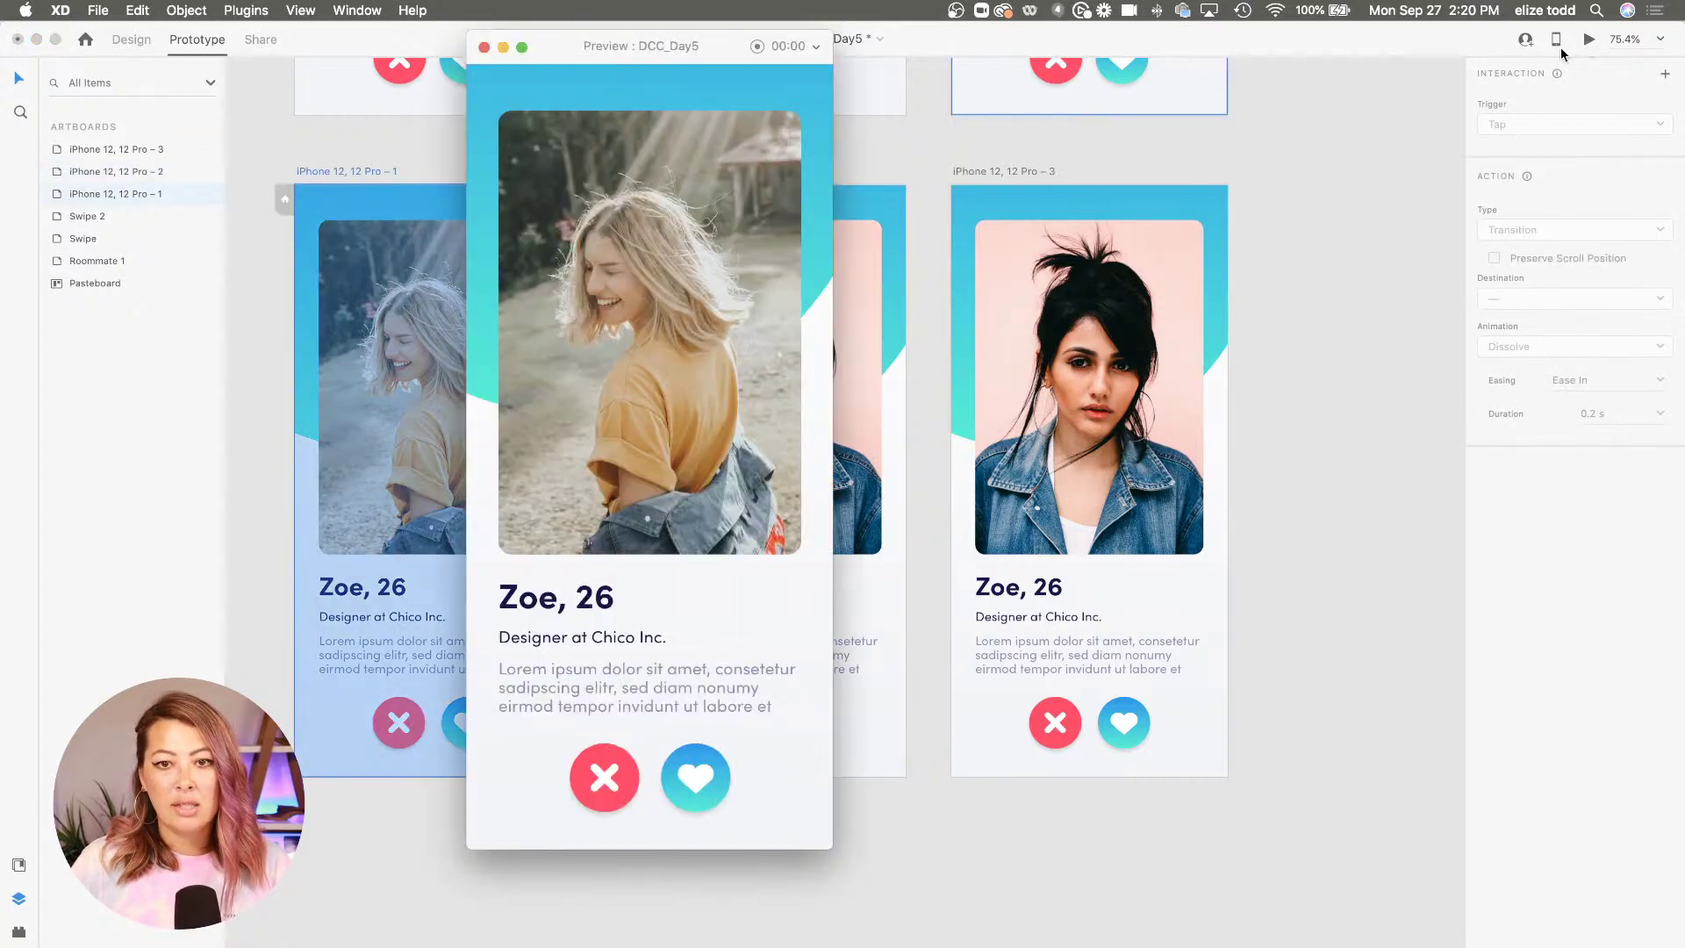
drag(702, 318, 455, 324)
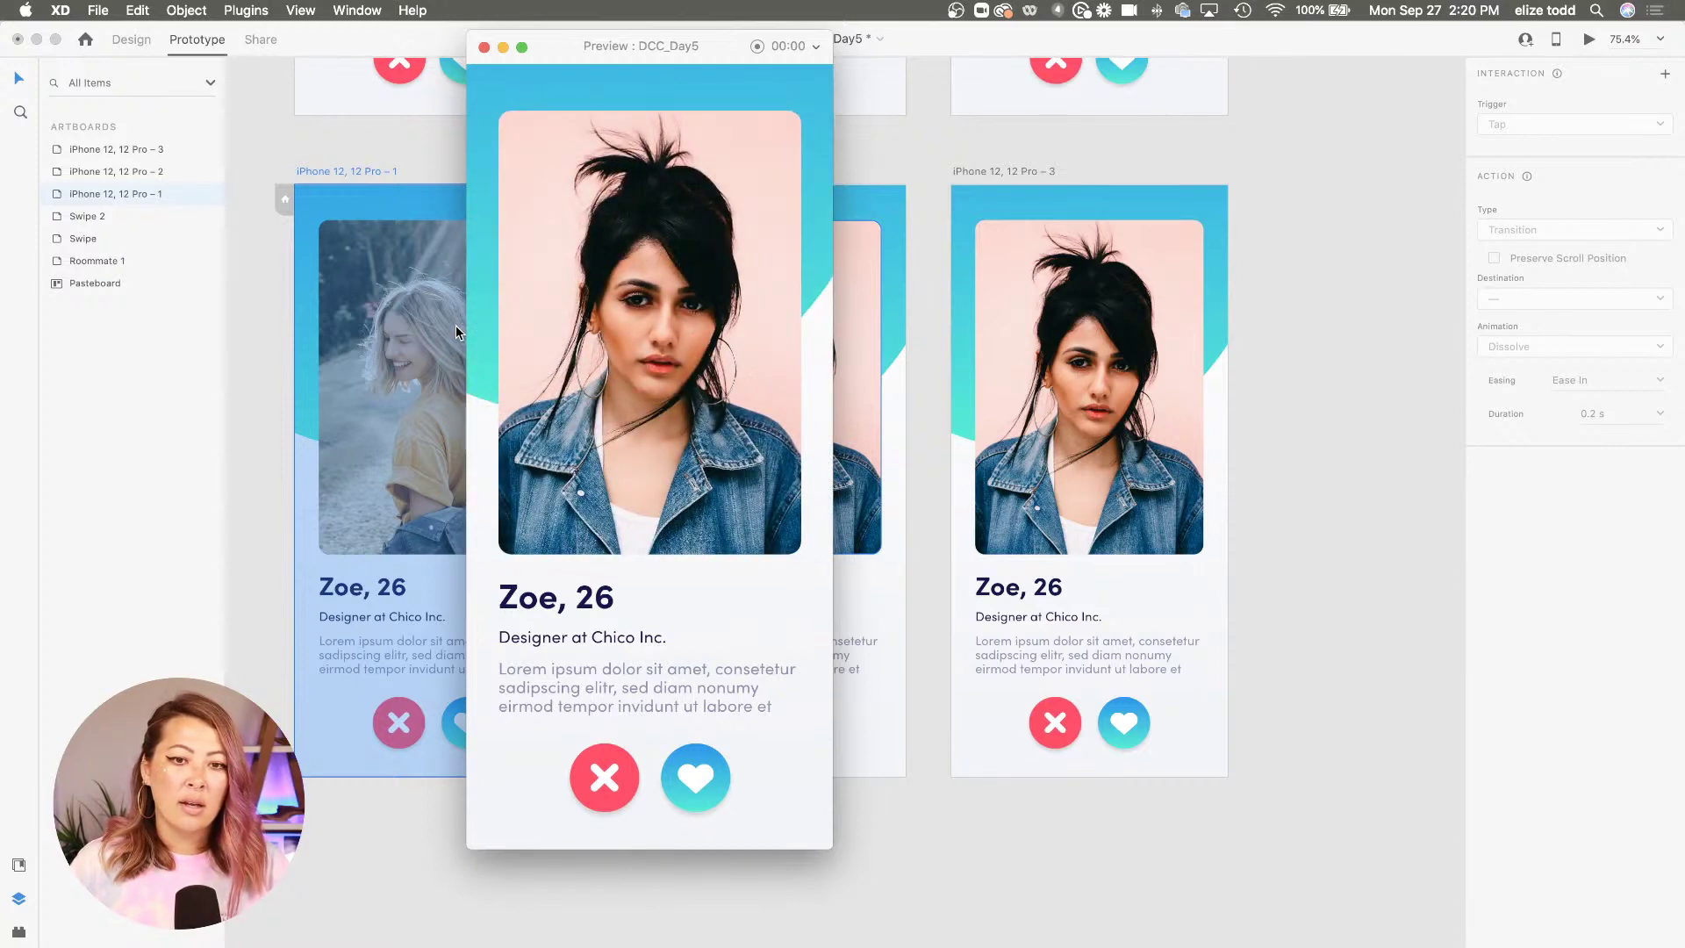
click(483, 48)
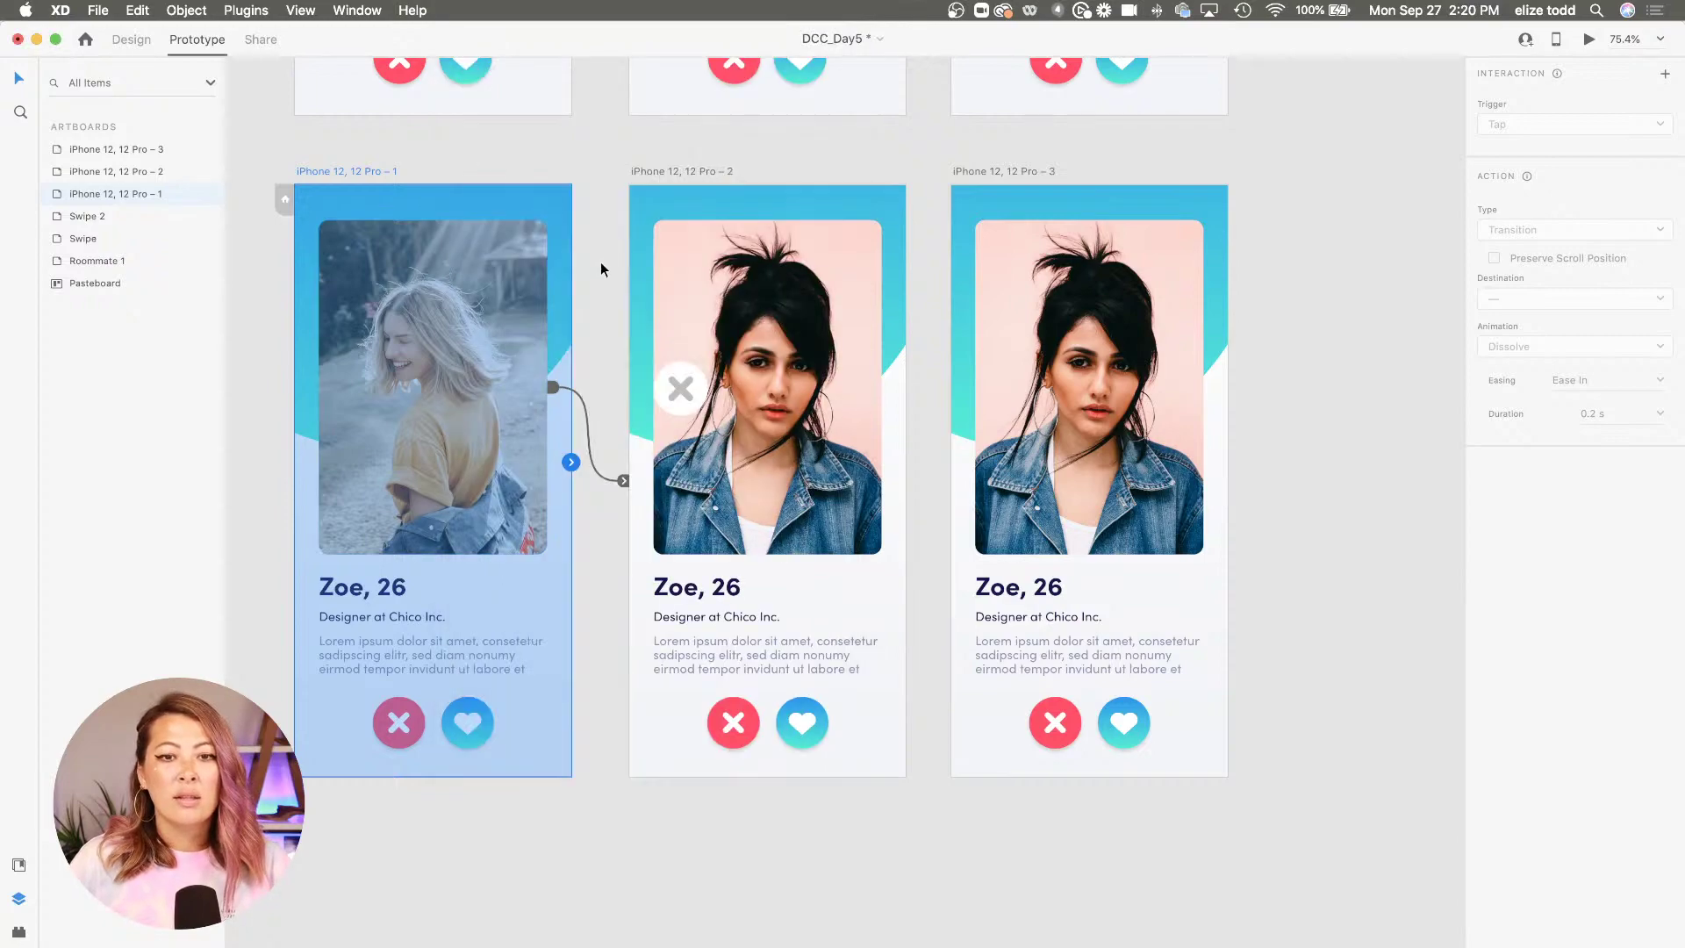
Preview the Roommate 1 artboard and swipe Zara's photo left to compare its transition with the rebuilt one
scroll(600, 261, up, 10)
scroll(429, 307, down, 4)
click(351, 213)
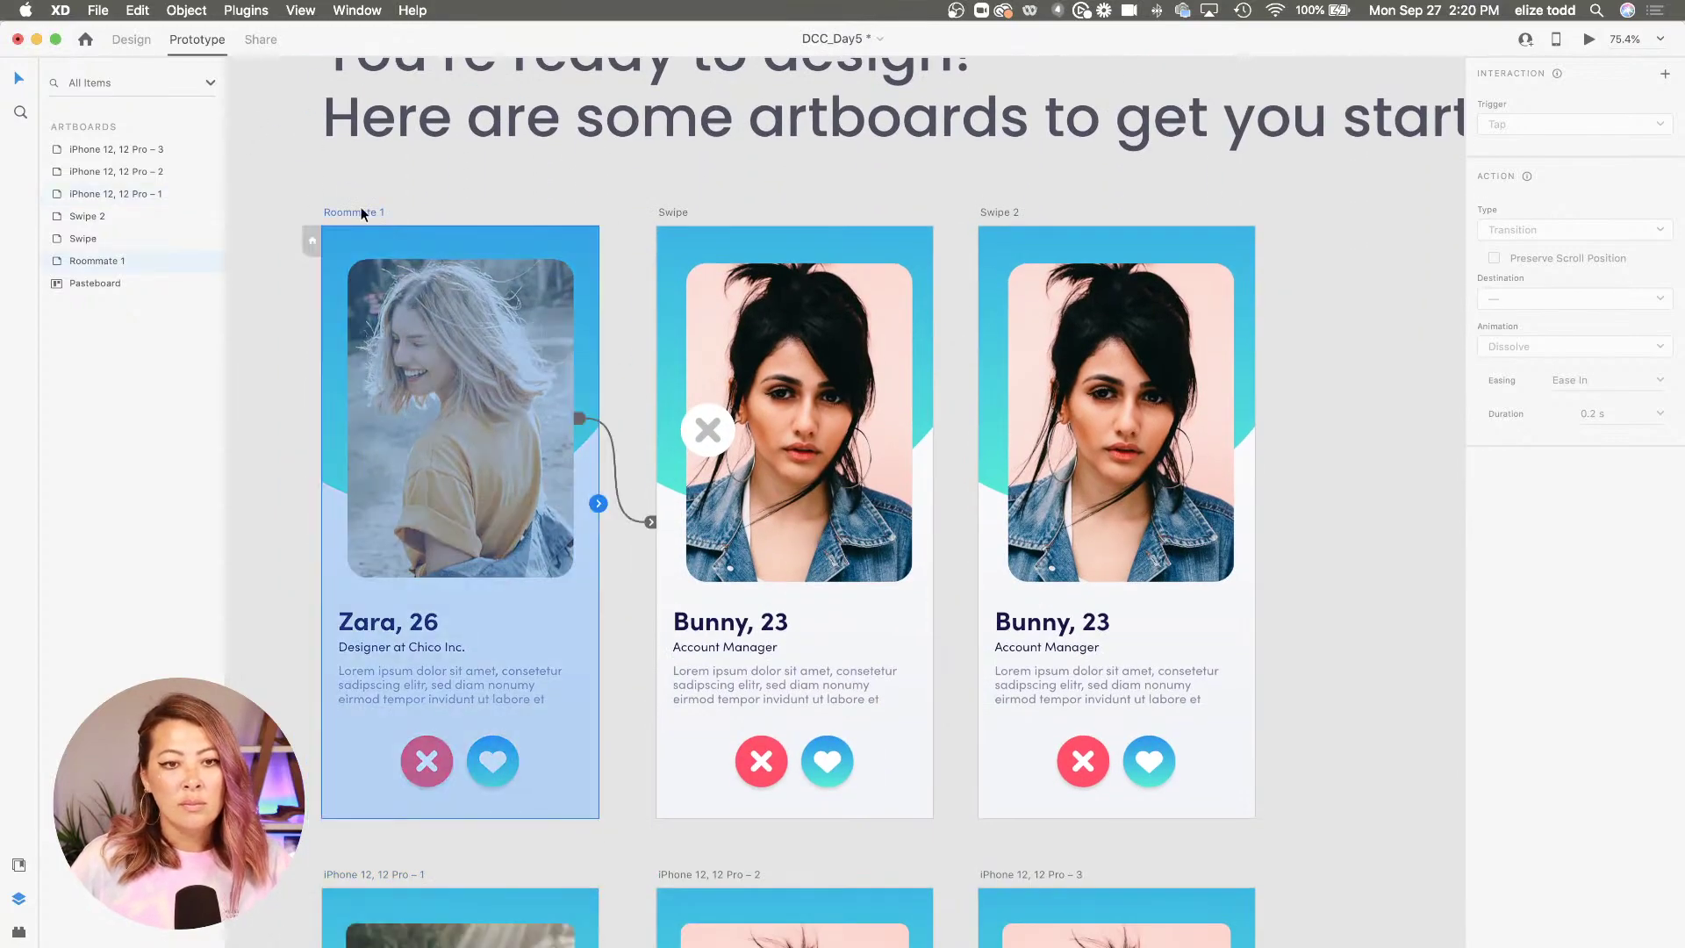
click(1588, 39)
drag(715, 324, 433, 345)
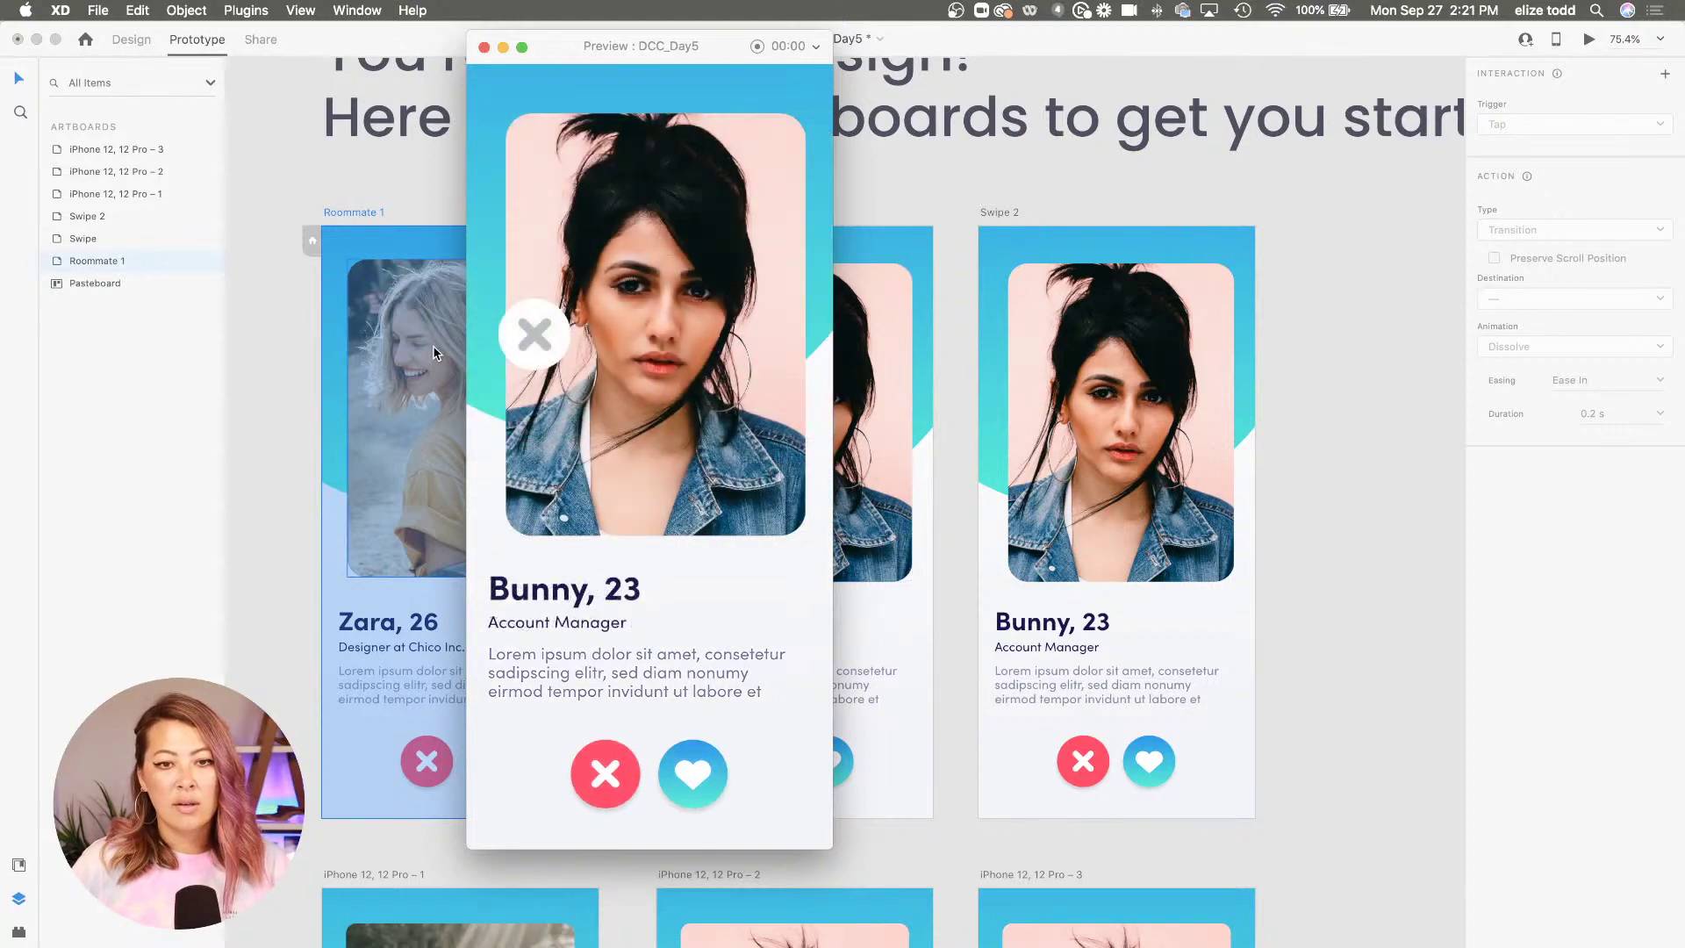
click(484, 47)
click(818, 171)
scroll(818, 170, down, 3)
scroll(818, 170, down, 2)
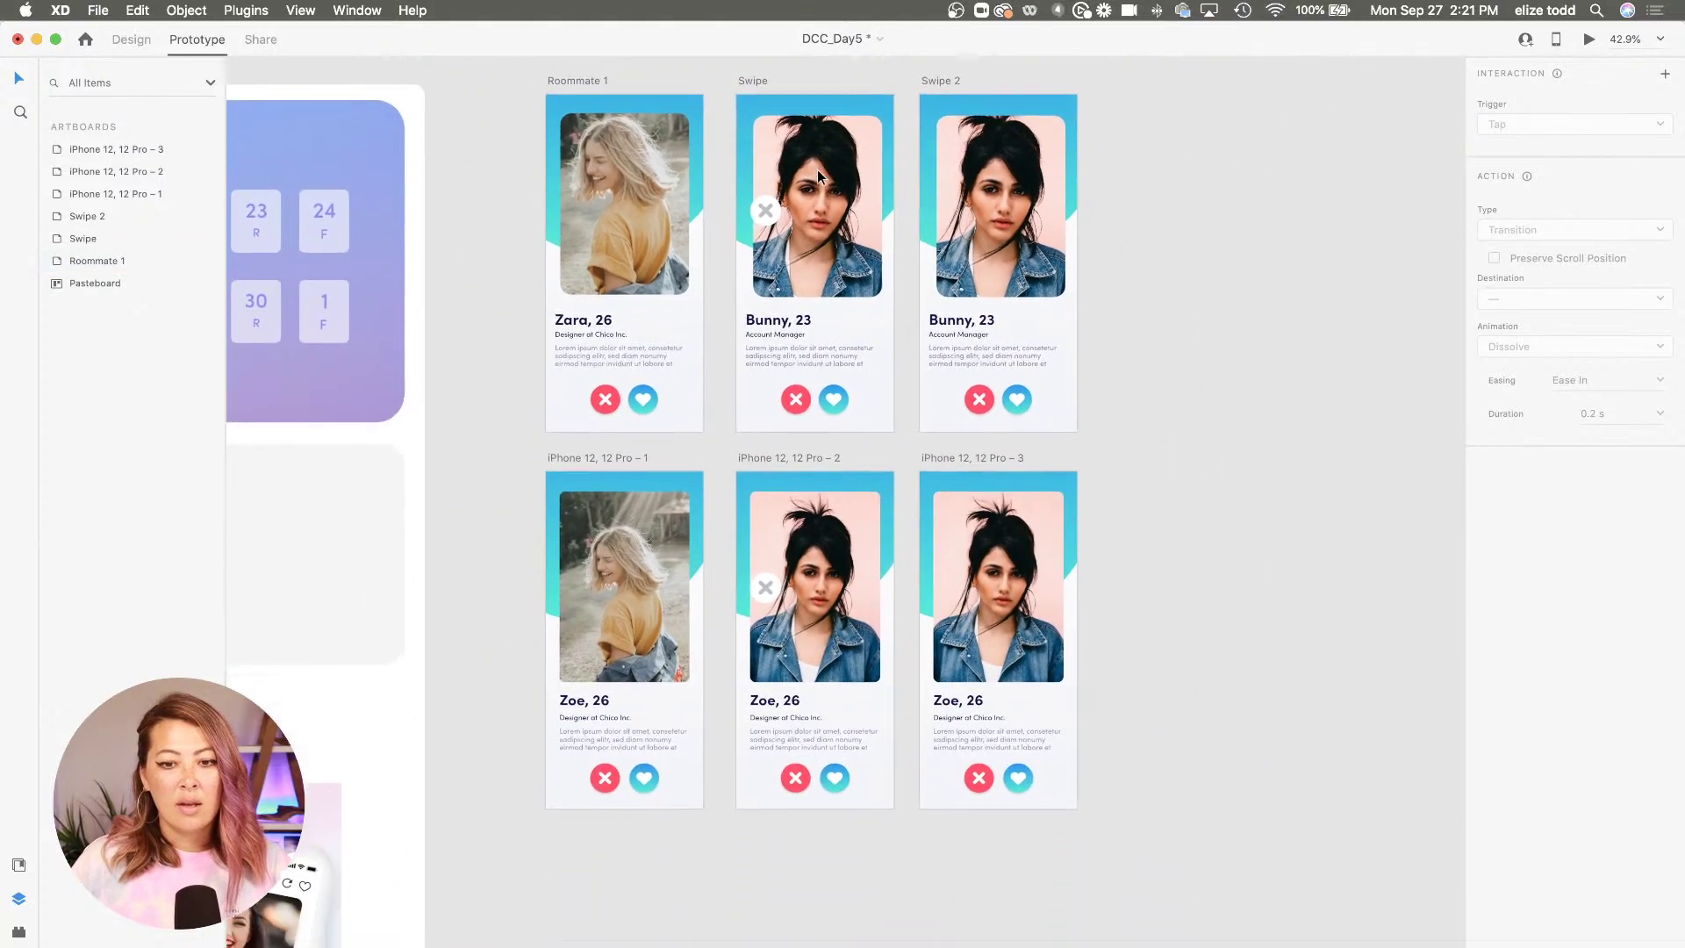
scroll(818, 170, up, 2)
scroll(818, 170, down, 3)
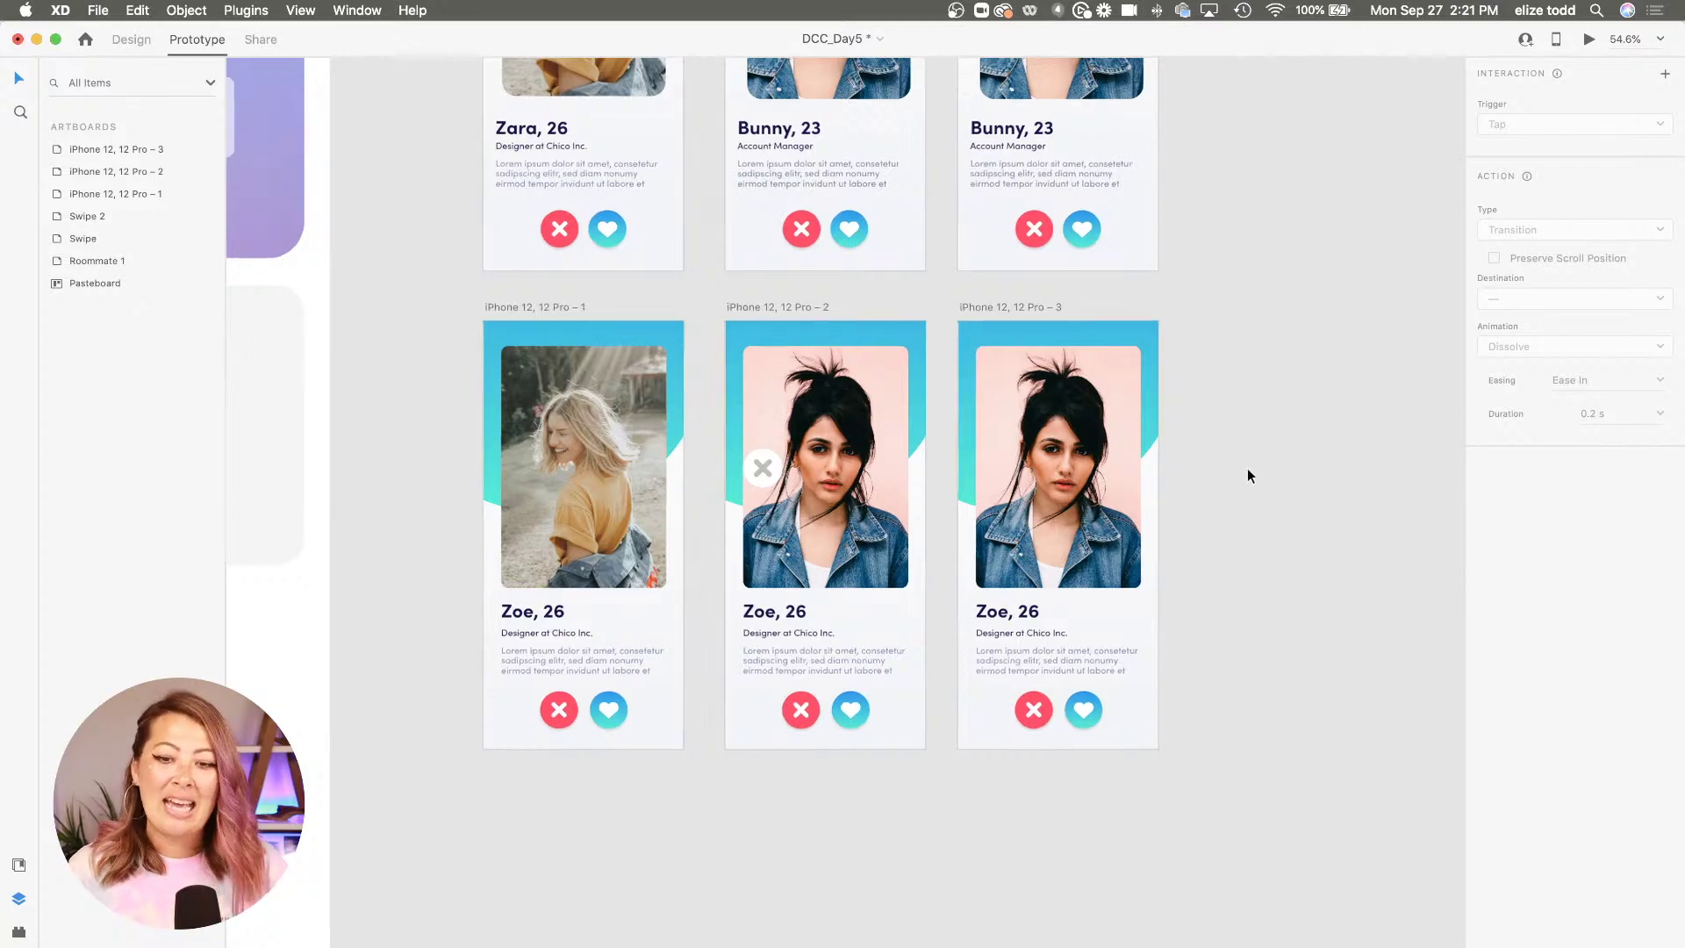
scroll(1250, 474, down, 3)
scroll(1249, 475, up, 4)
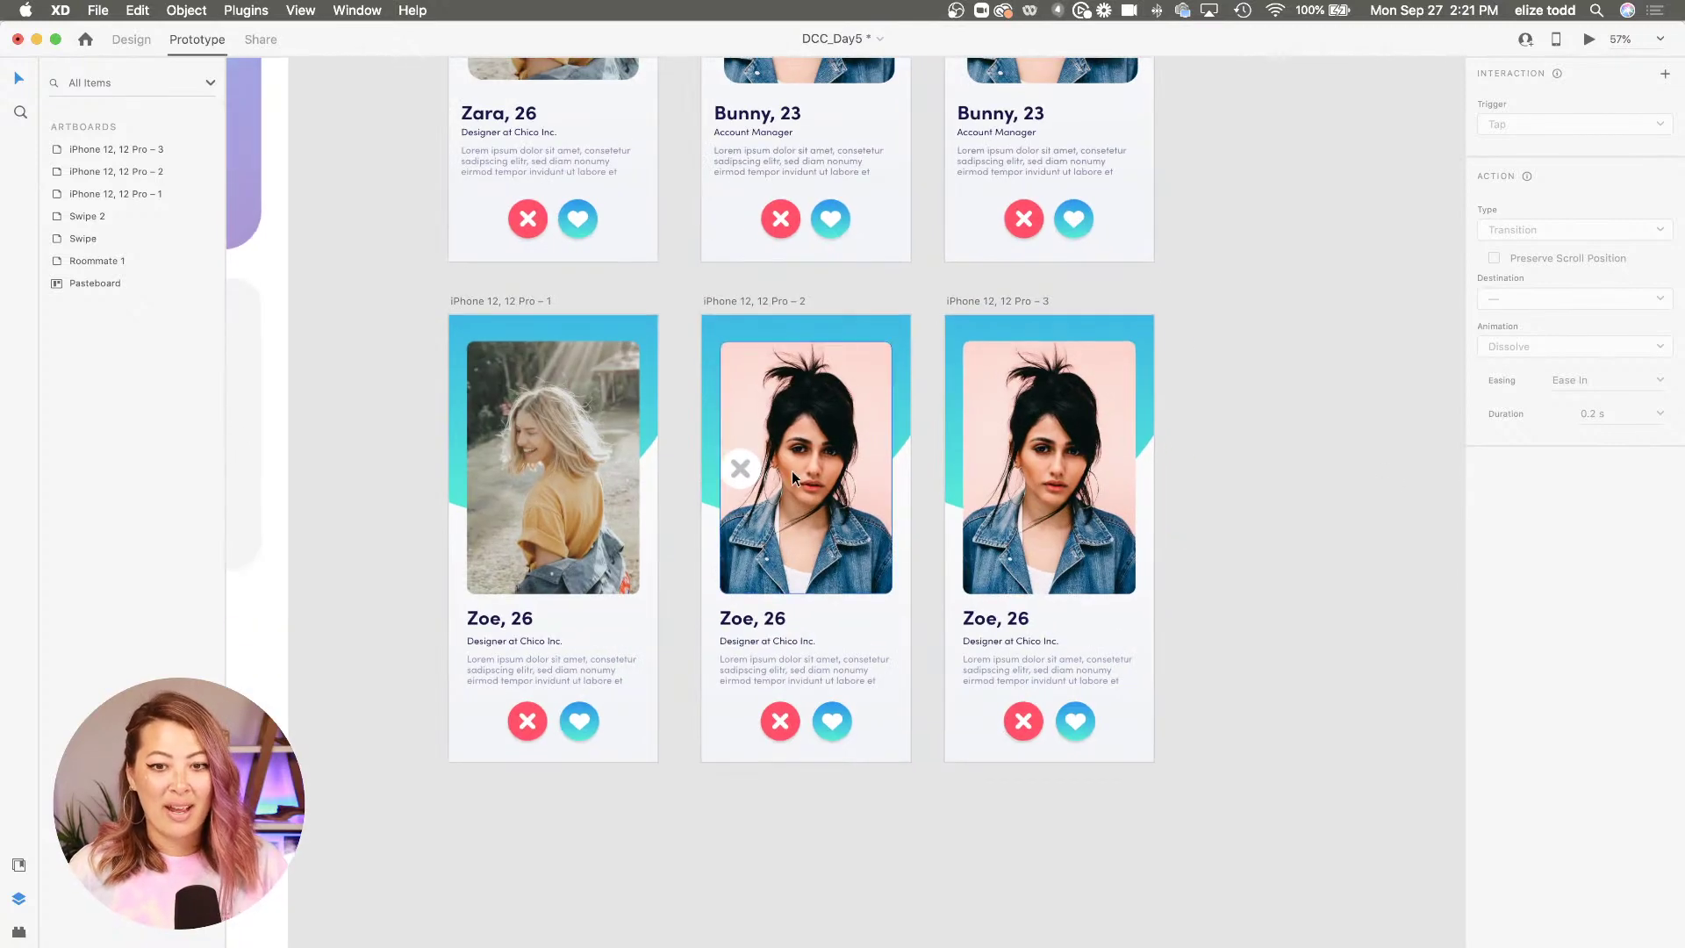
scroll(792, 474, up, 4)
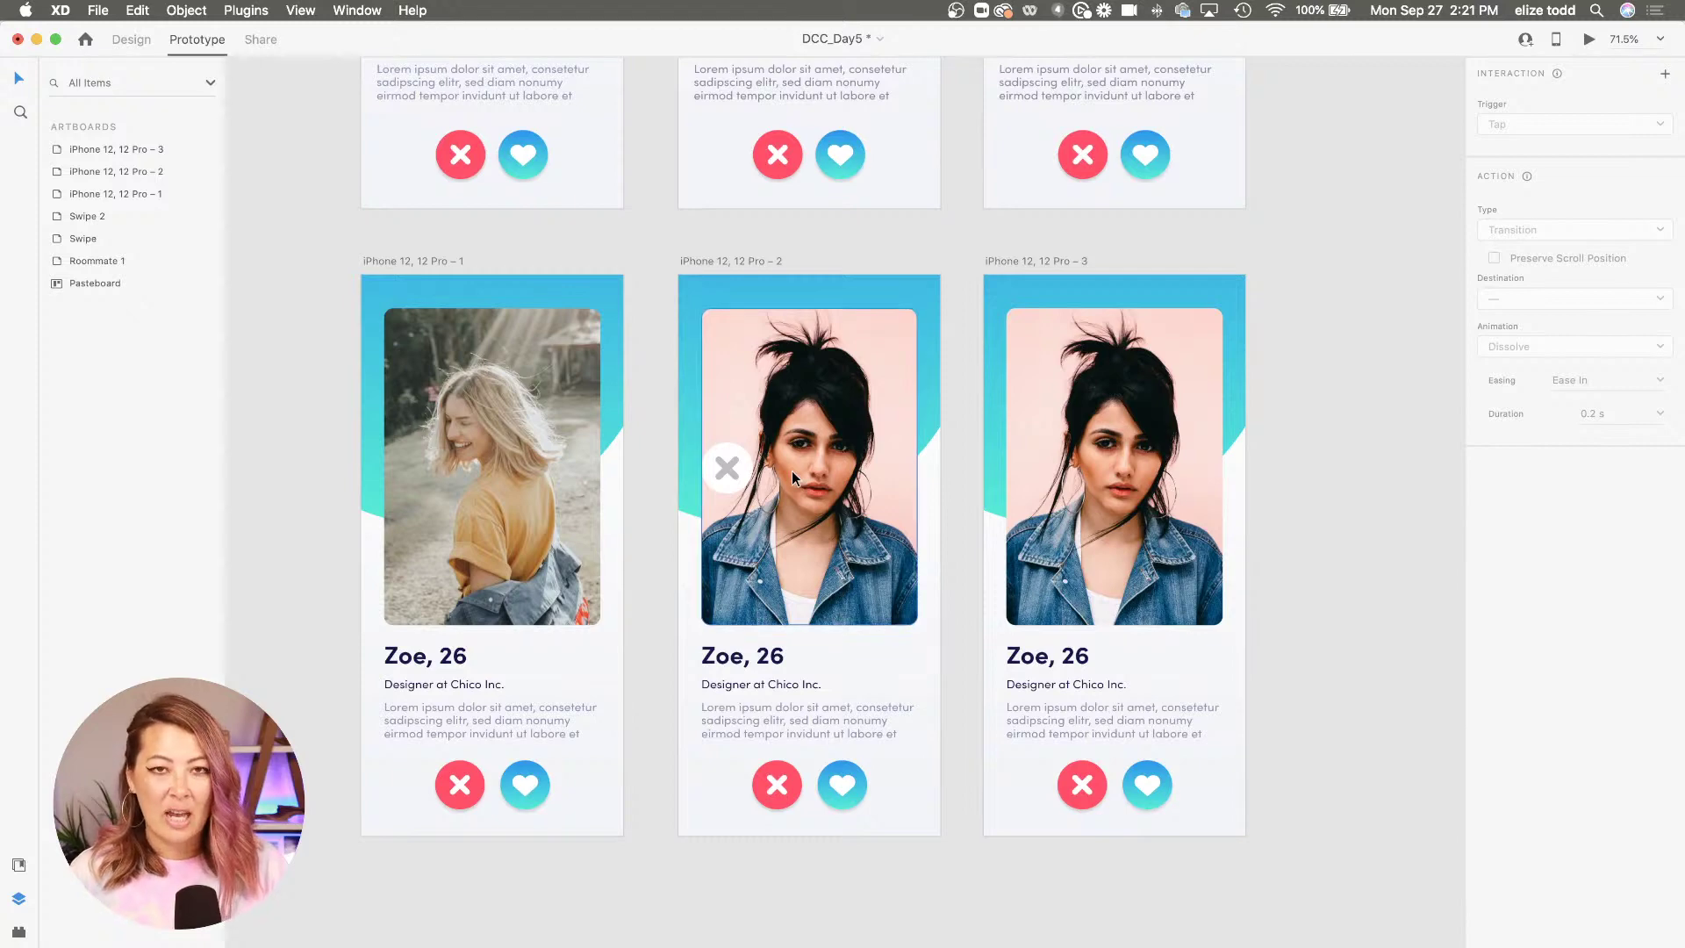
scroll(791, 471, down, 4)
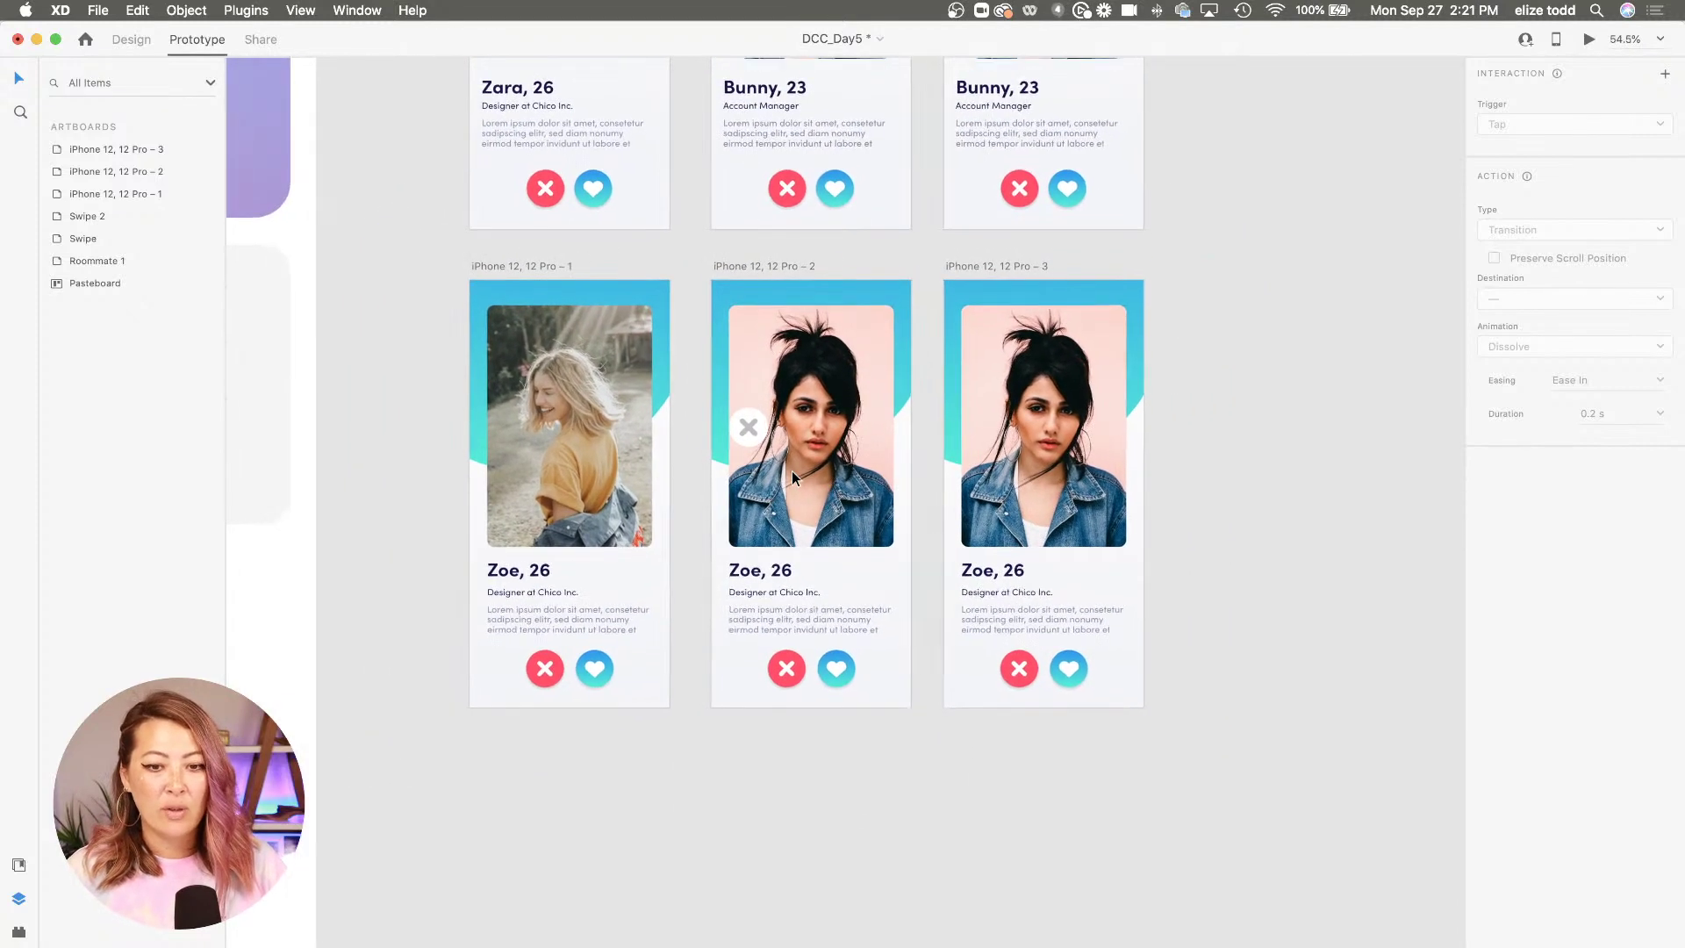
scroll(791, 470, up, 4)
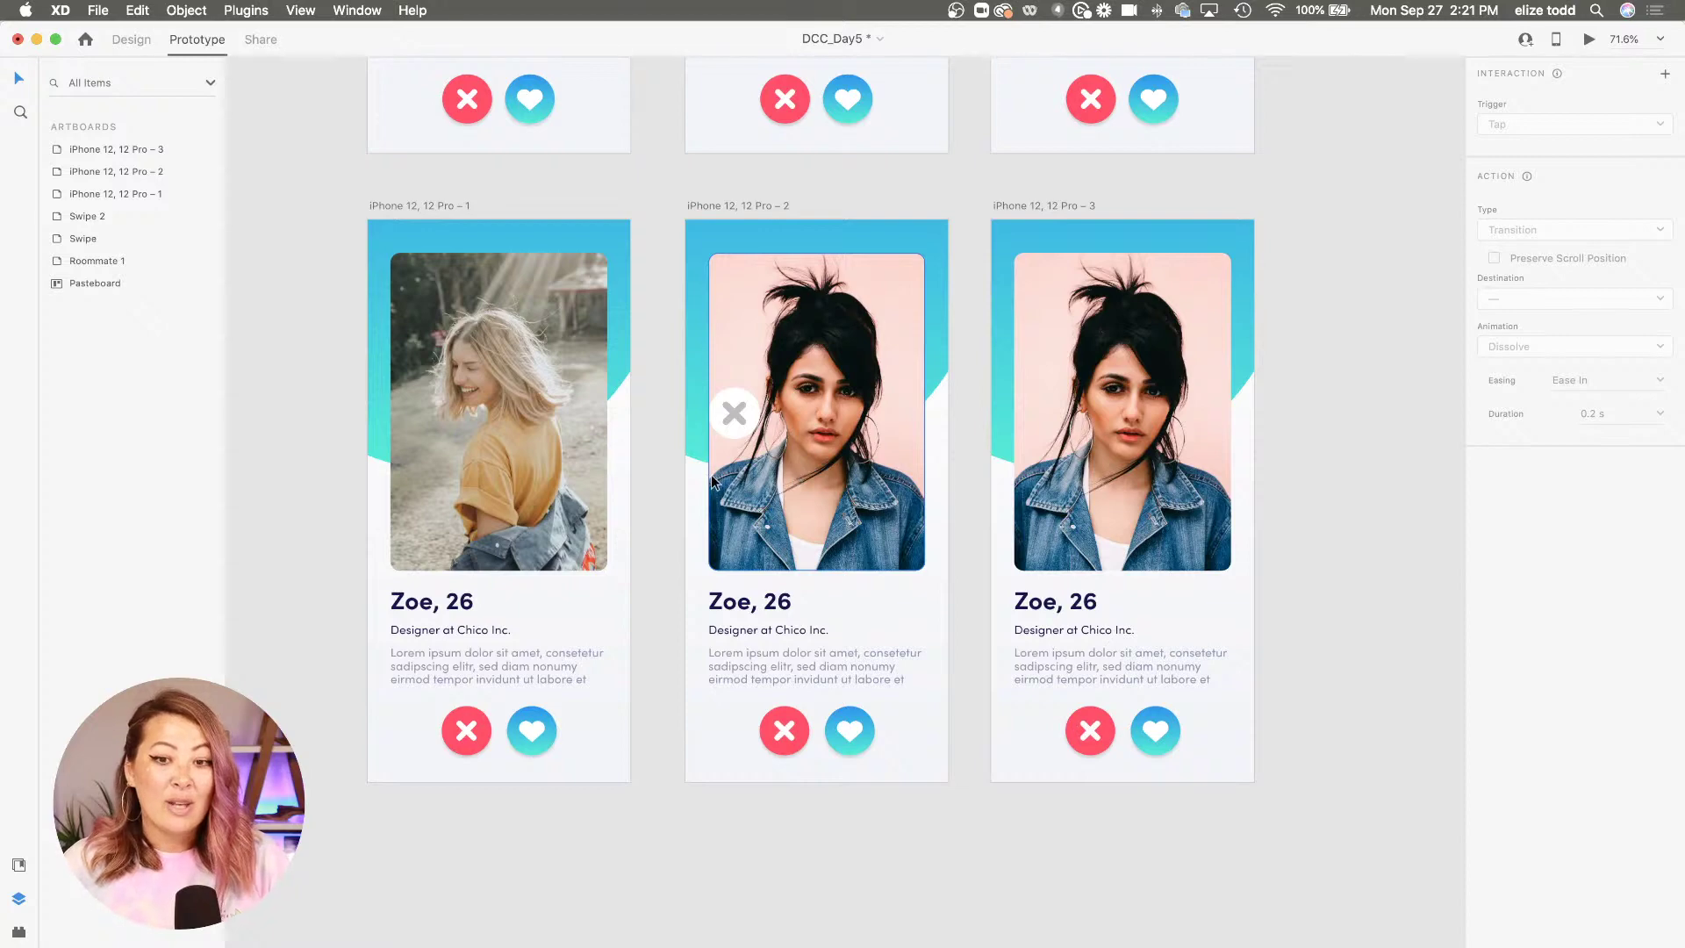
scroll(713, 482, down, 2)
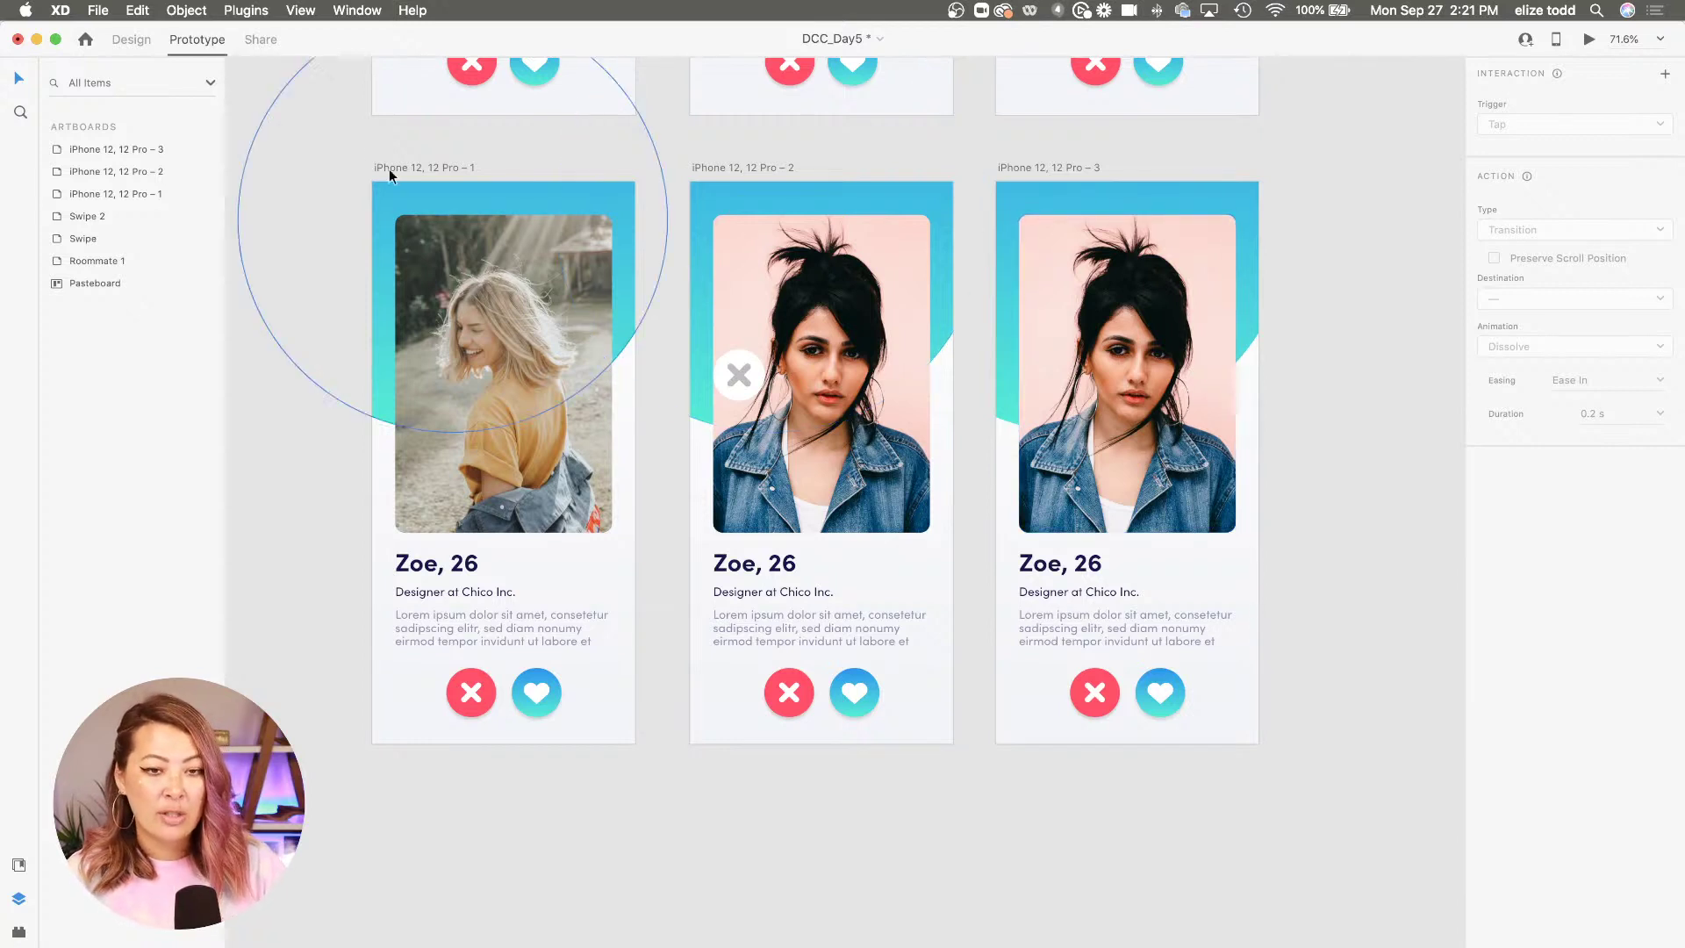
Record a preview of the photo swipe starting from iPhone 12, 12 Pro – 1, discard the recording without saving, and close the preview
click(412, 168)
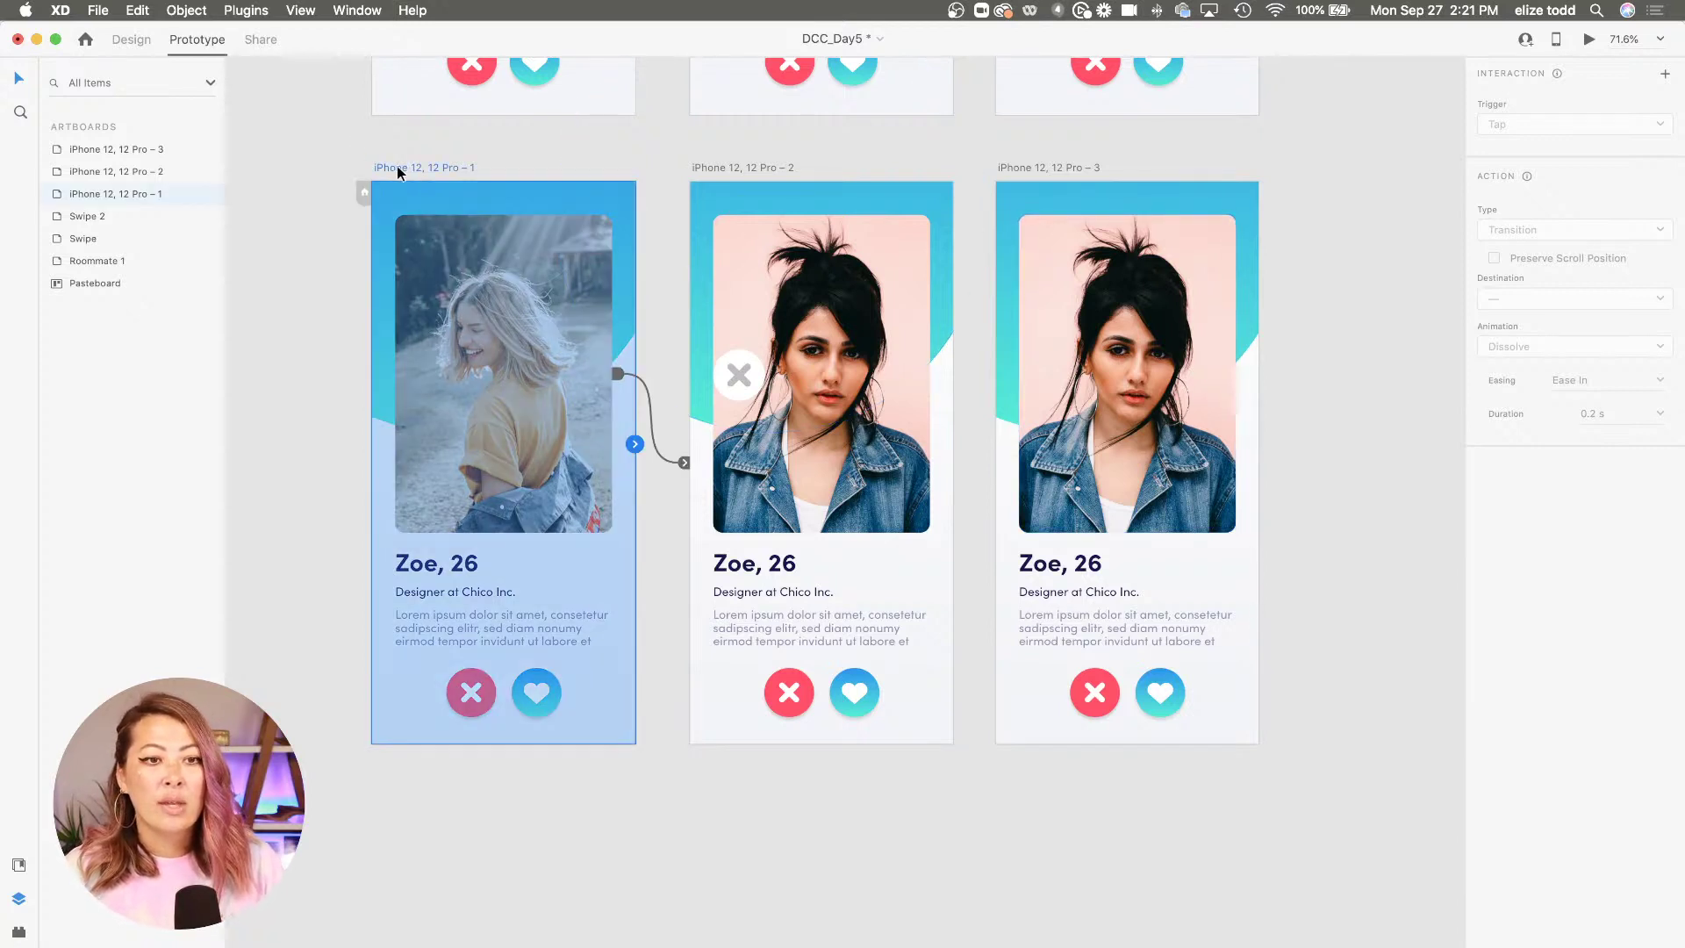
click(1587, 41)
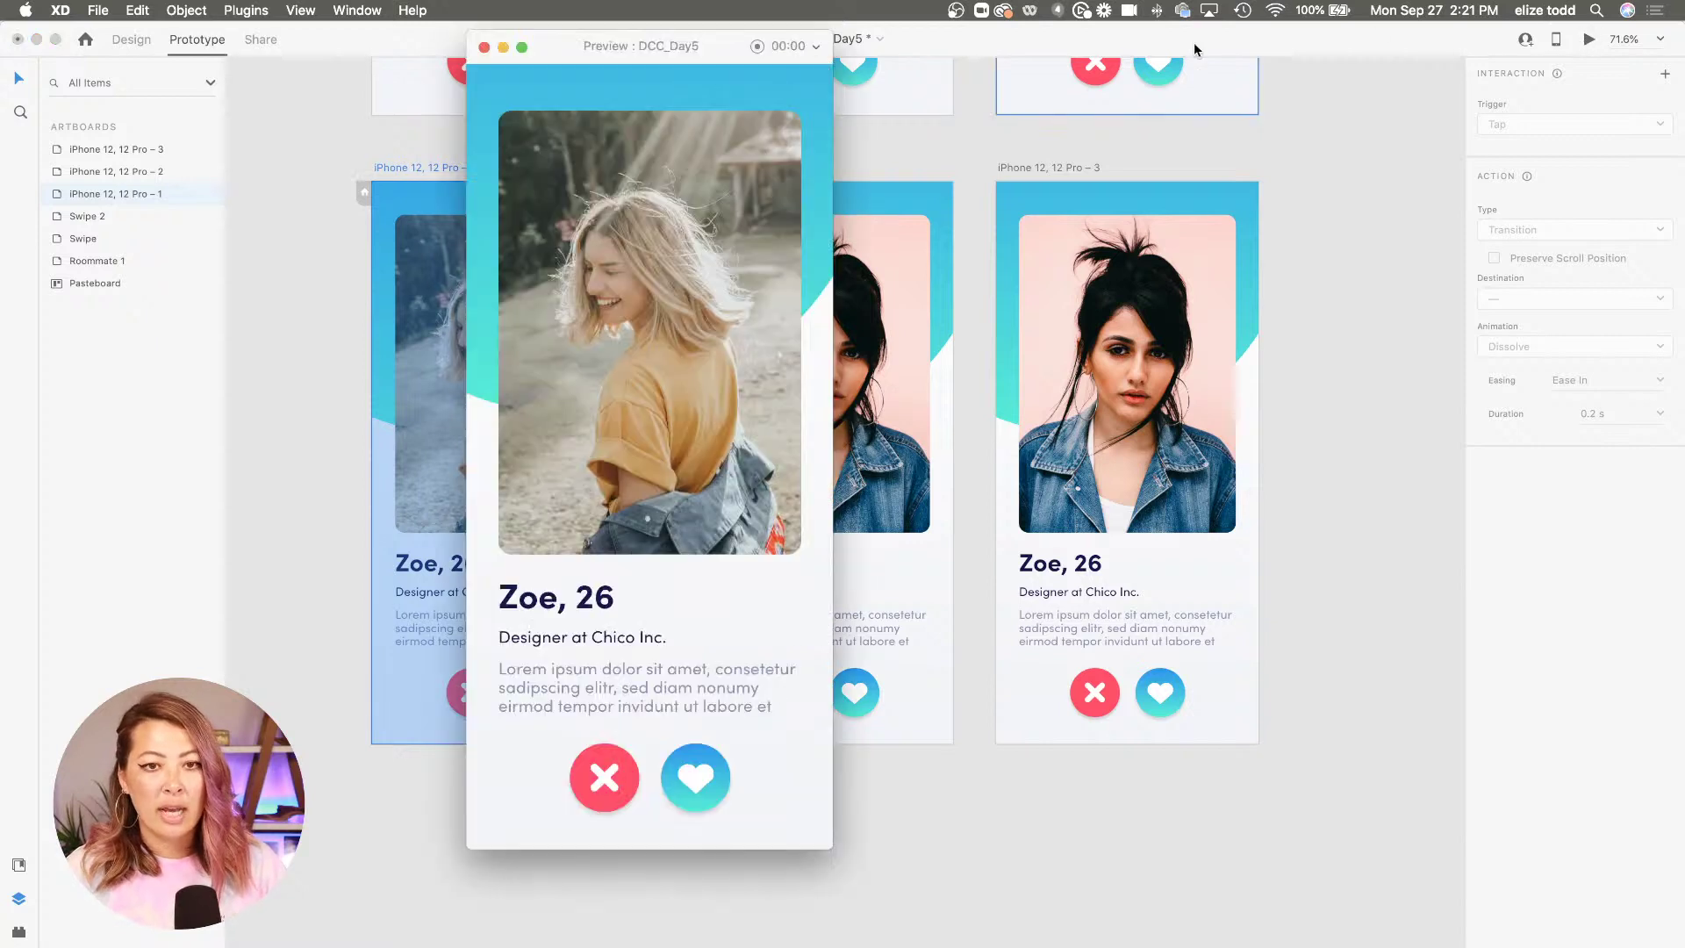
click(756, 46)
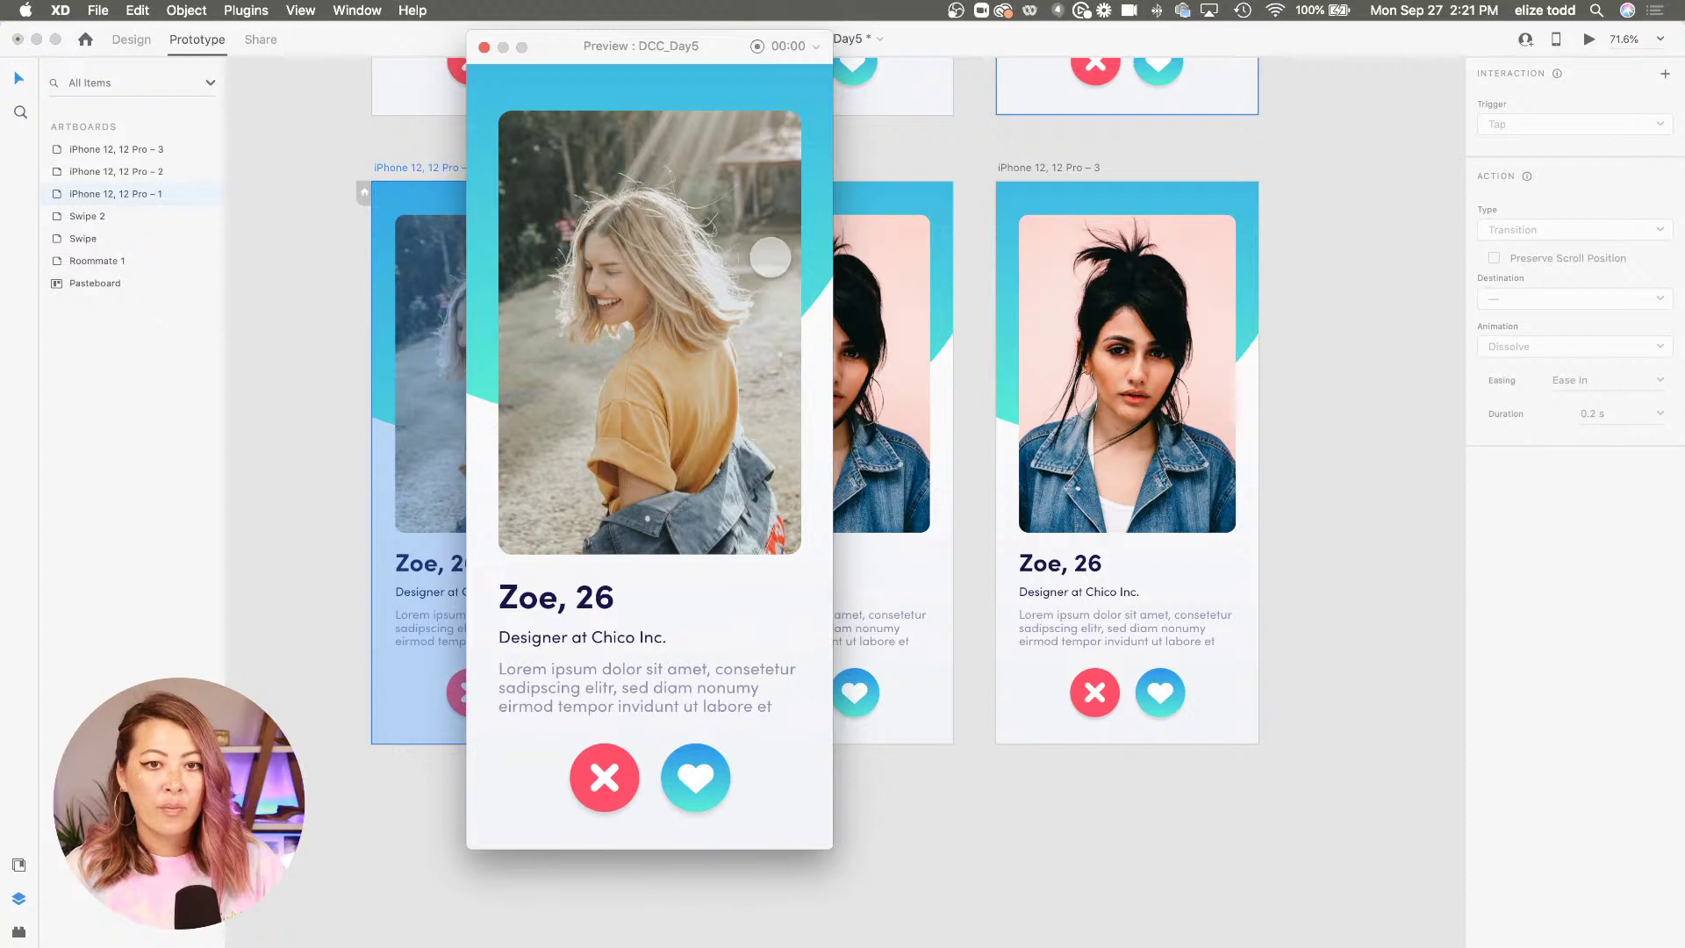
drag(493, 283, 412, 290)
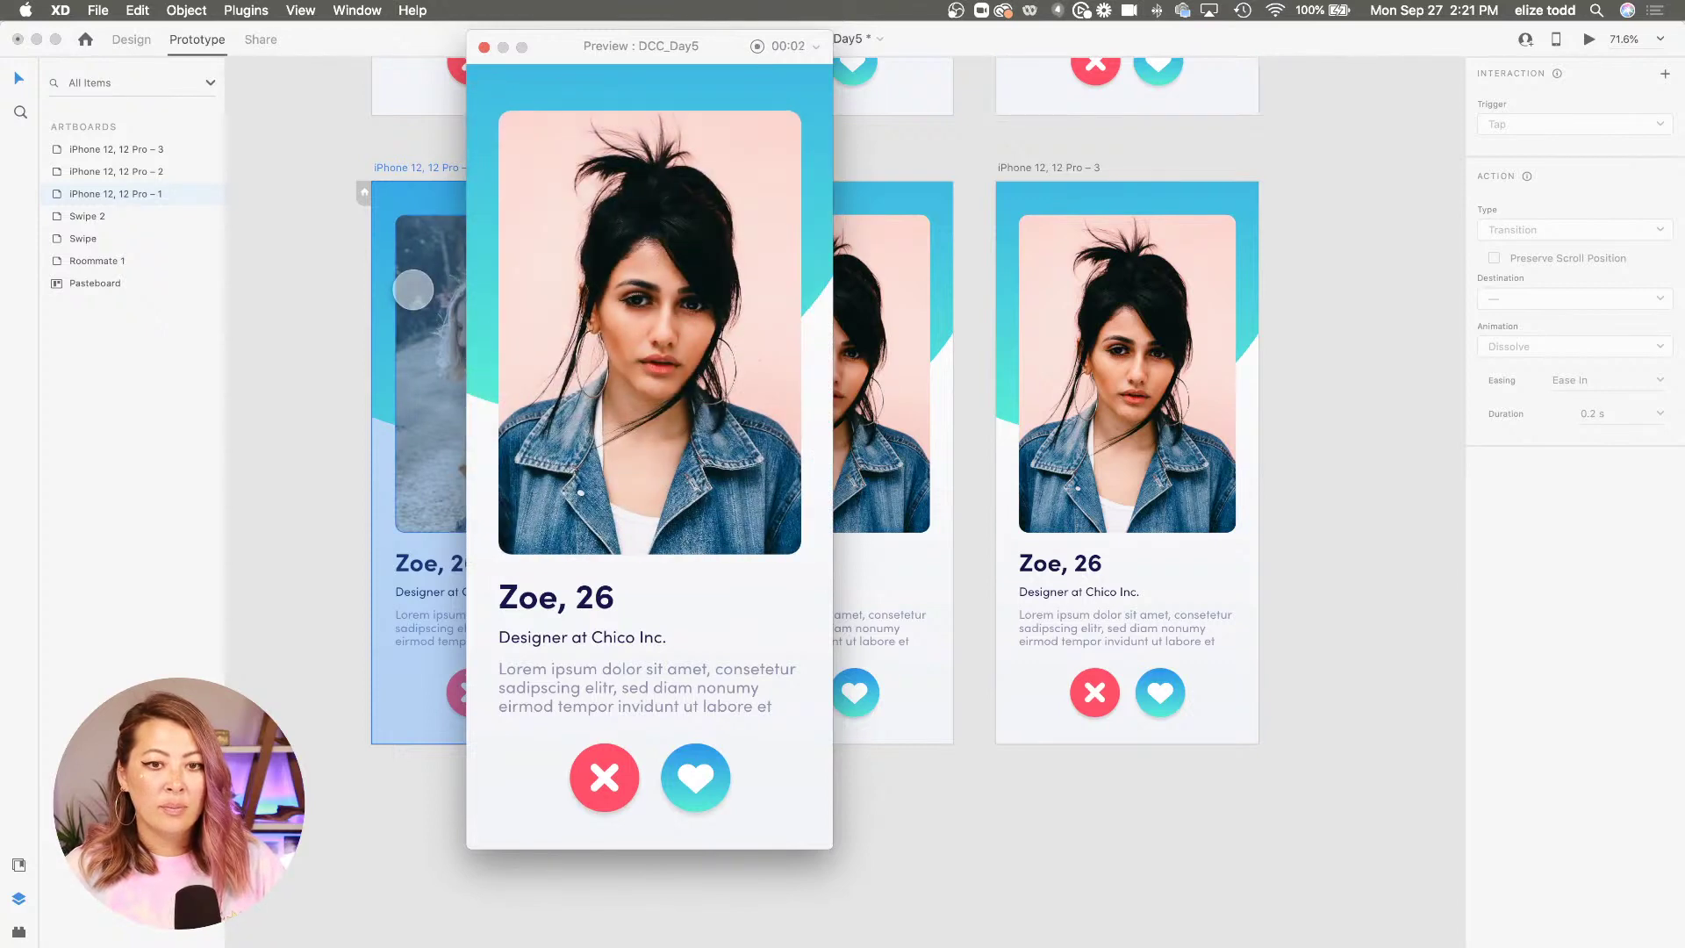
click(756, 46)
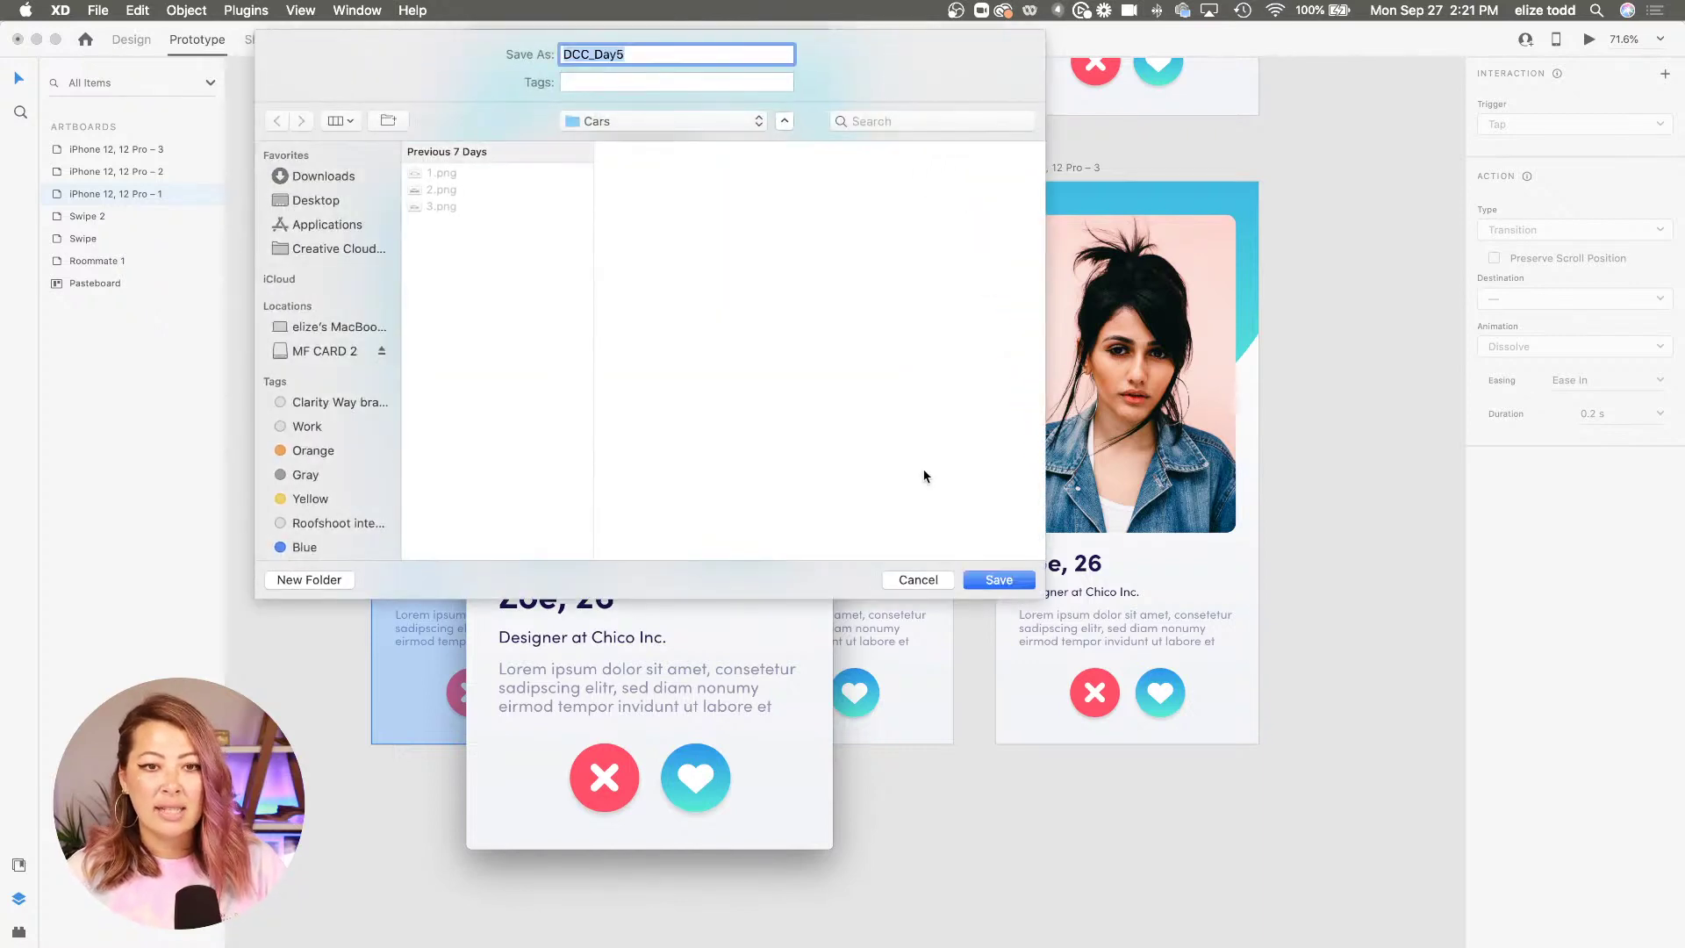
click(923, 585)
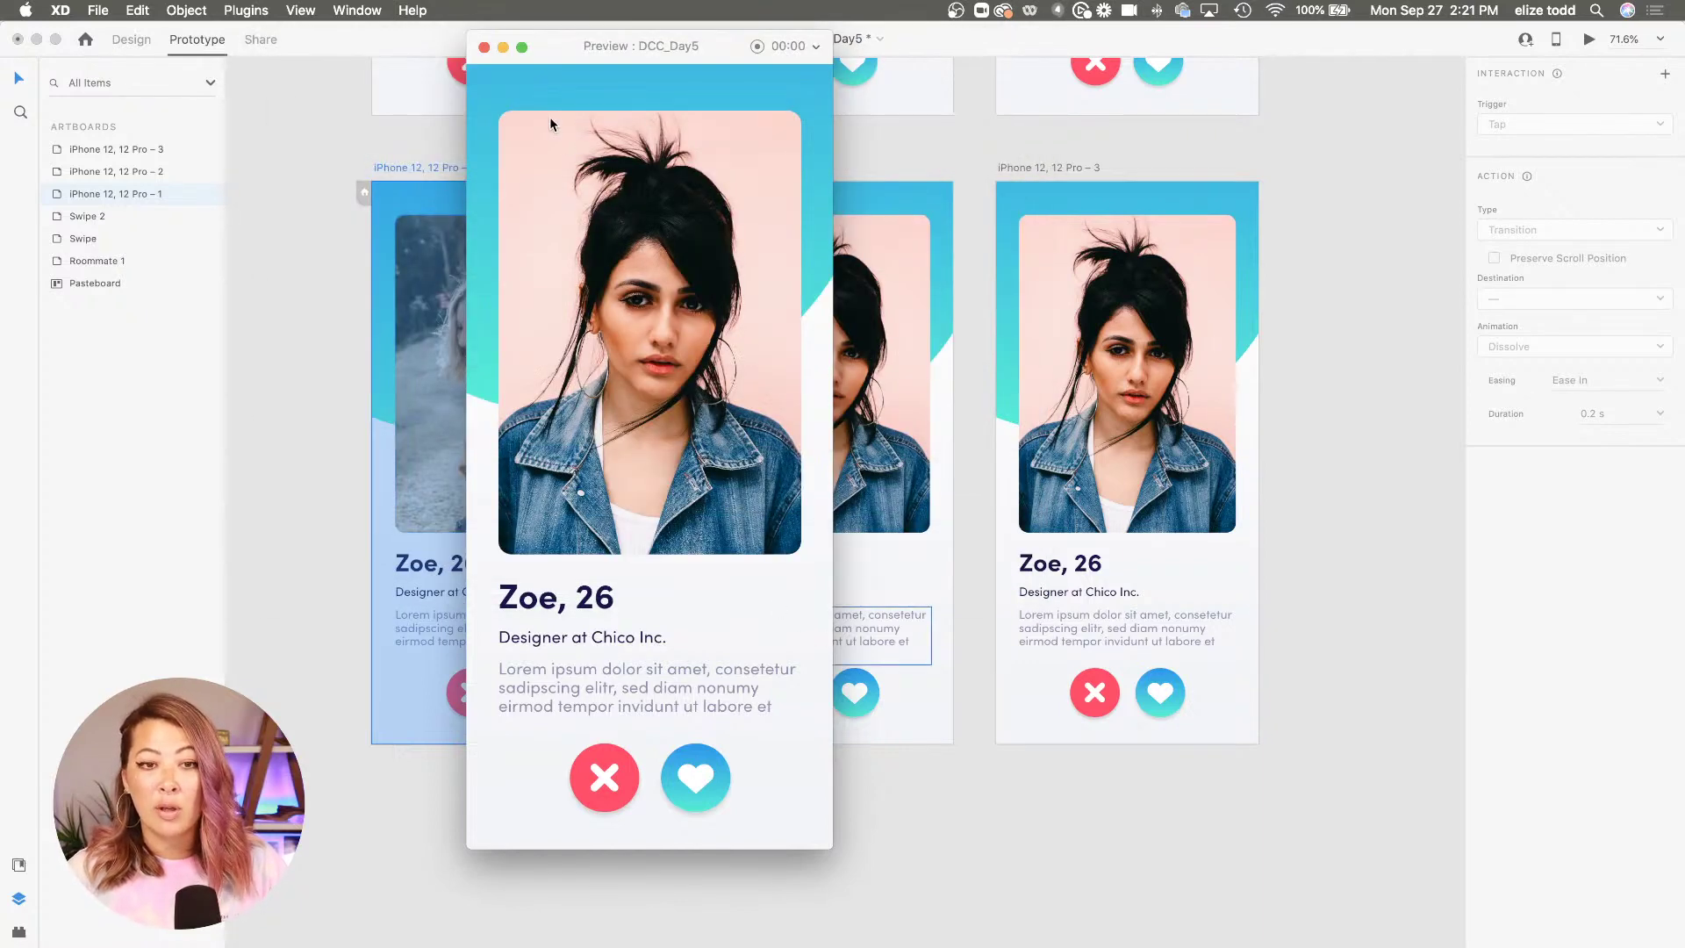
click(485, 47)
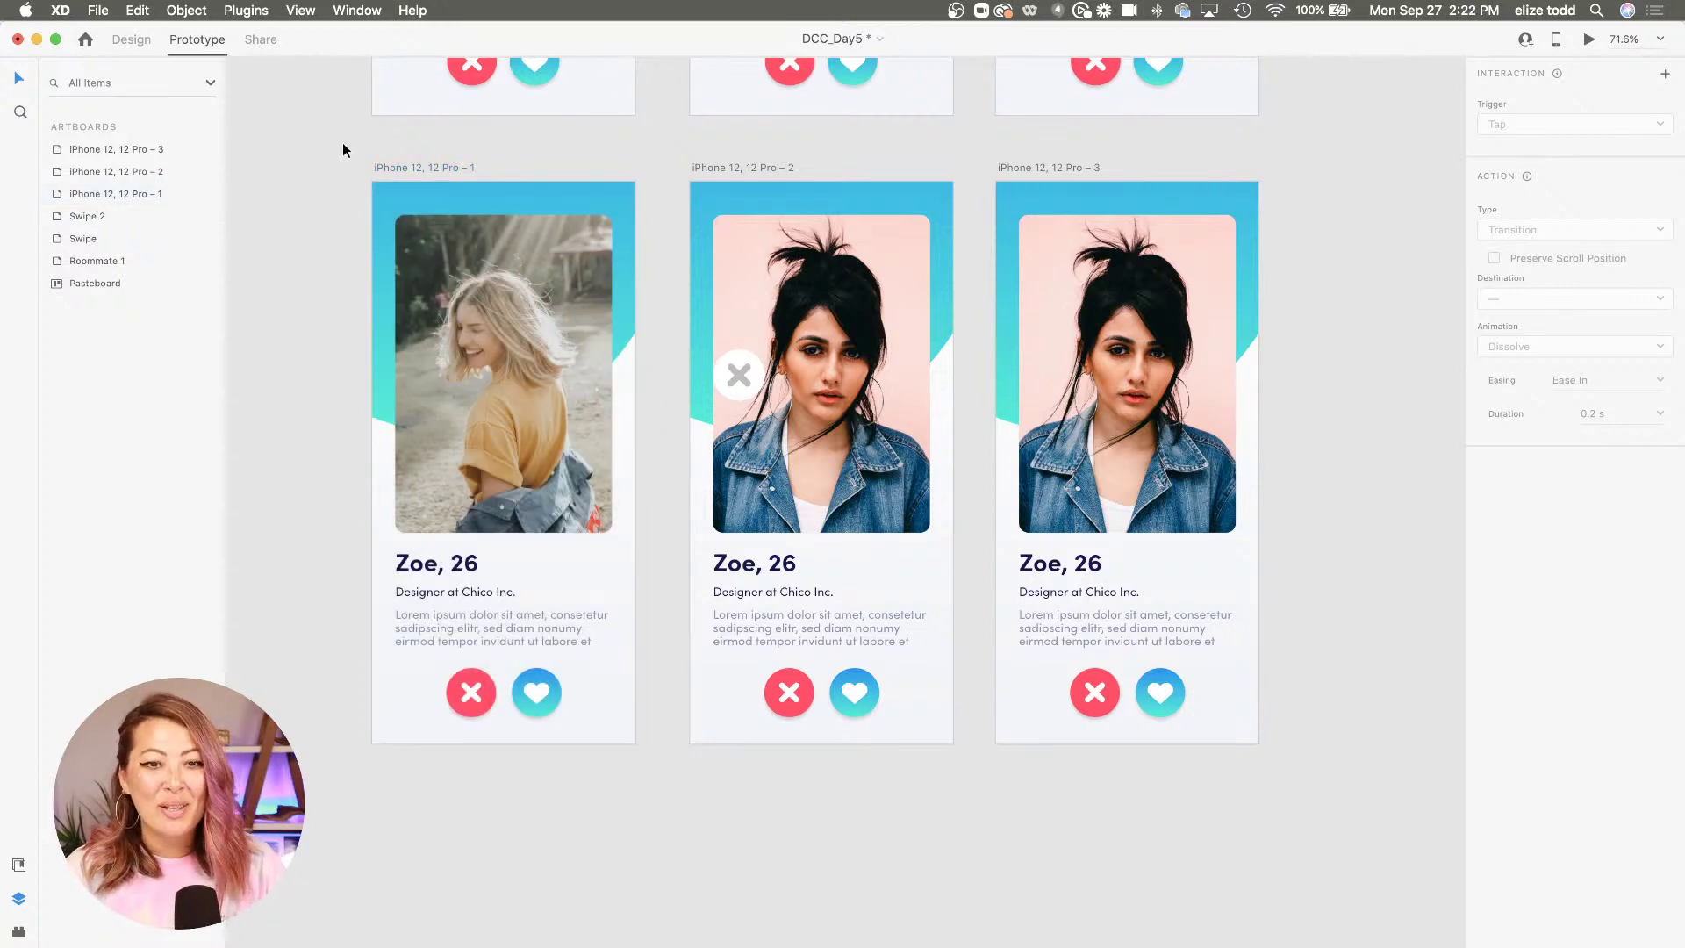
In Design mode, select the three iPhone 12, 12 Pro artboards and export only the selected artboards
drag(344, 146, 1254, 796)
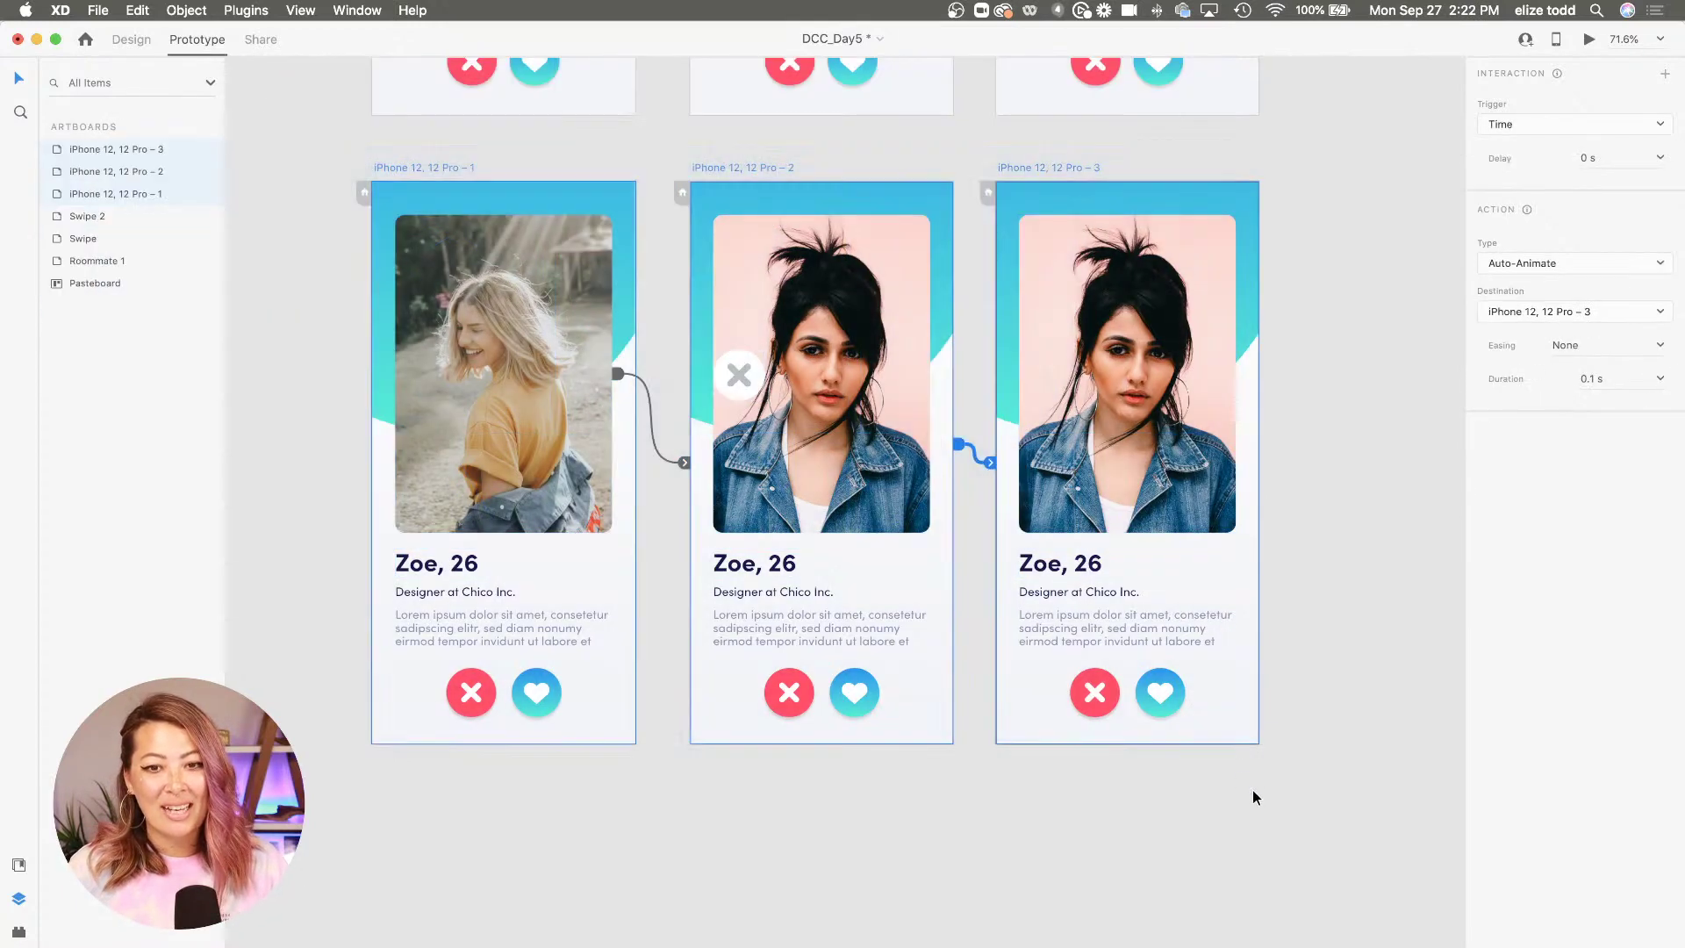
click(131, 38)
click(330, 157)
drag(329, 157, 1324, 816)
click(94, 10)
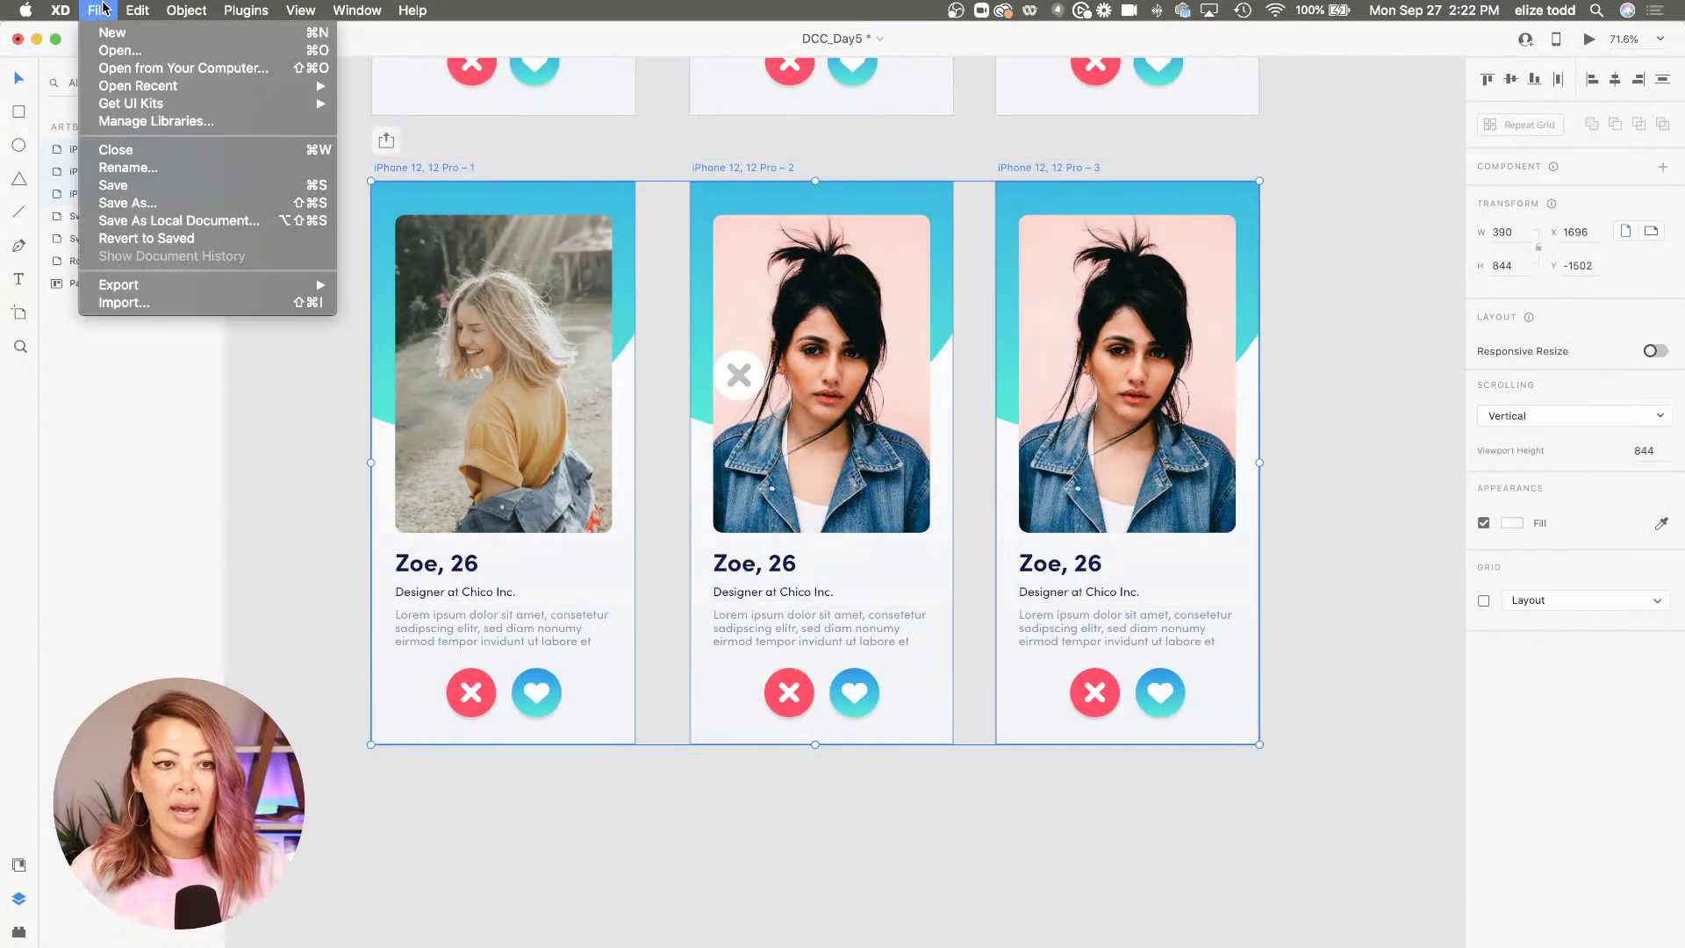
mouse_move(128, 284)
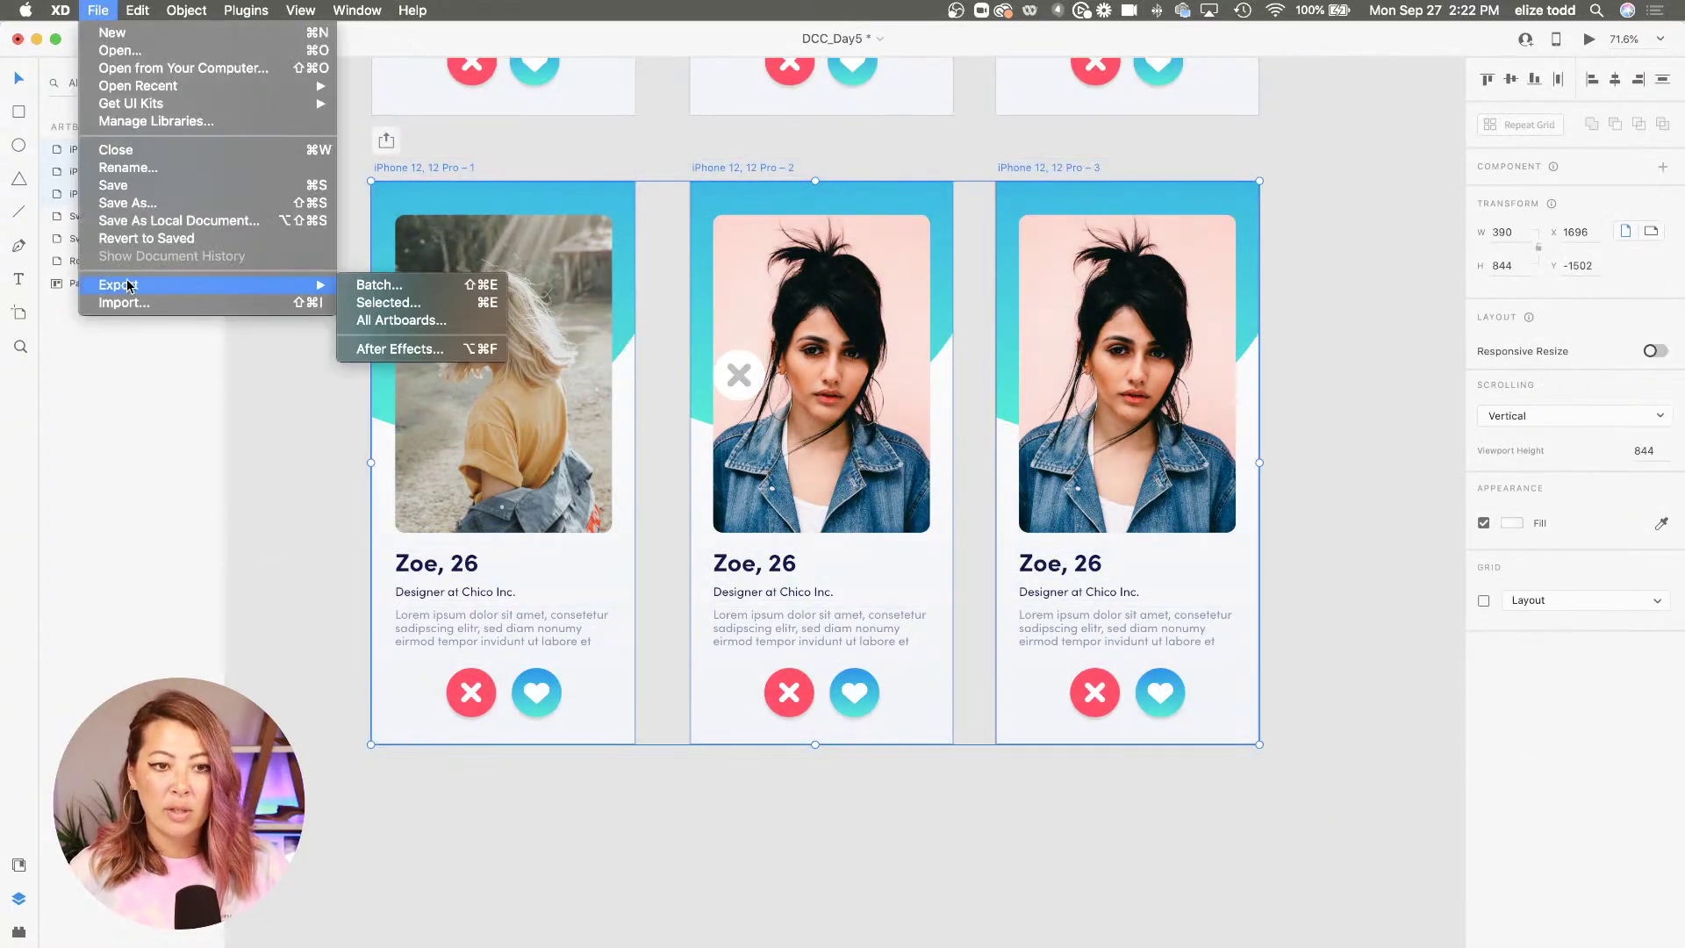
click(389, 305)
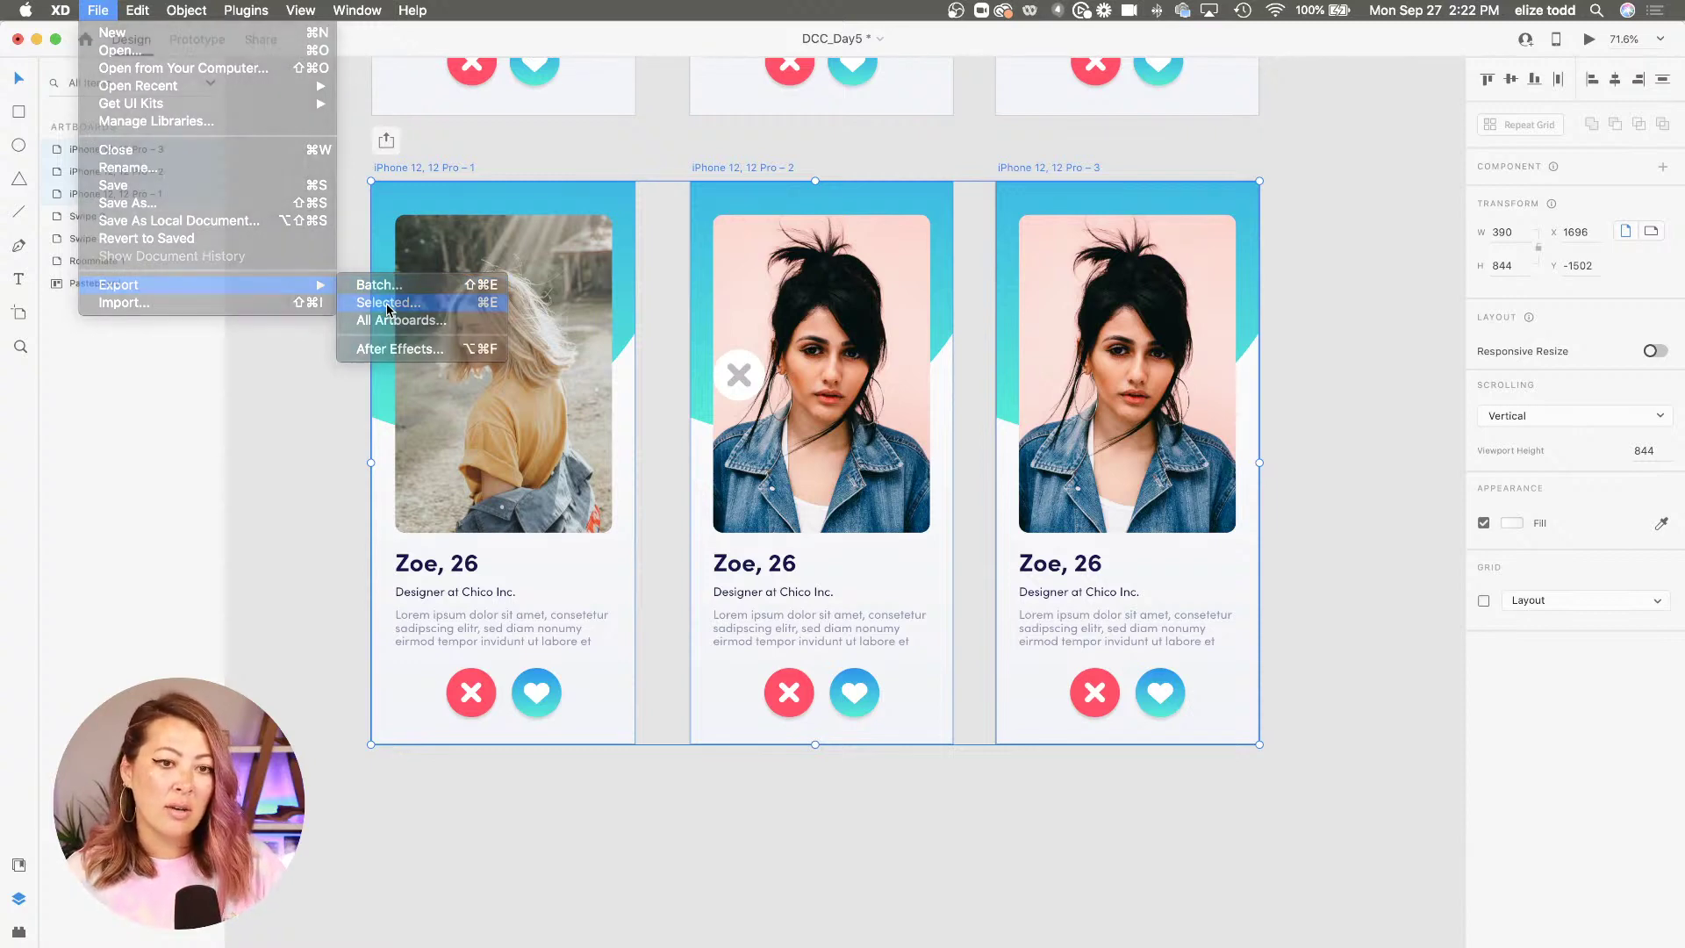
key(Return)
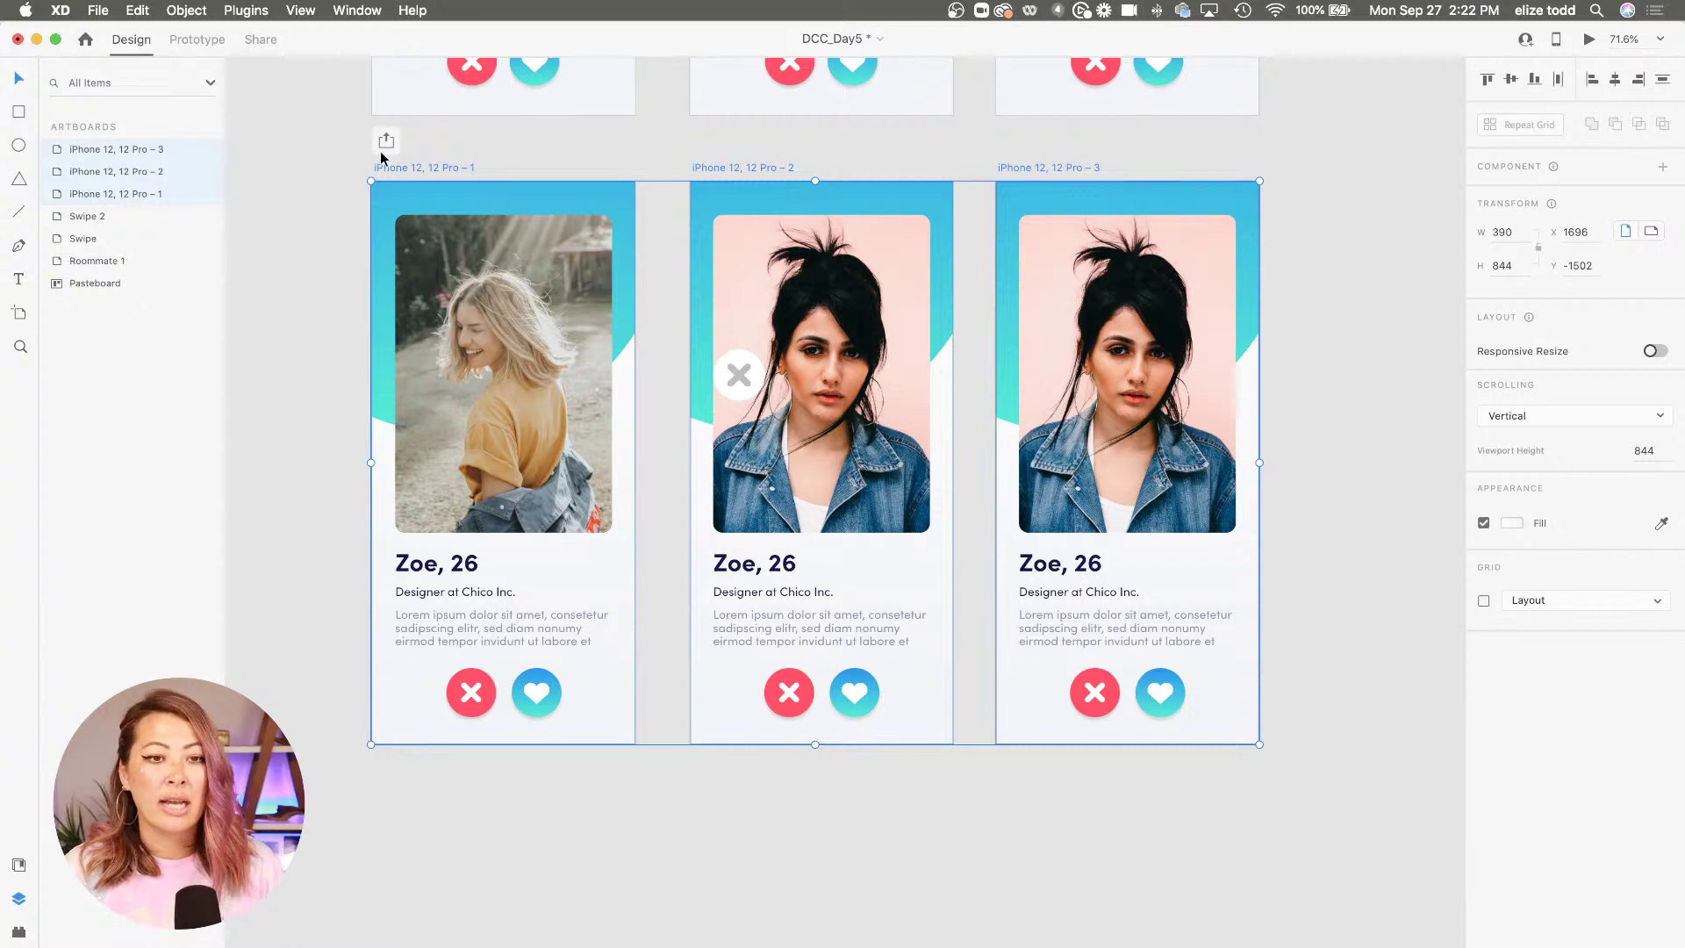
Create a Design Review share link for the three-artboard flow, open to anyone with the link, copy it, and return to Design mode
key(super+3)
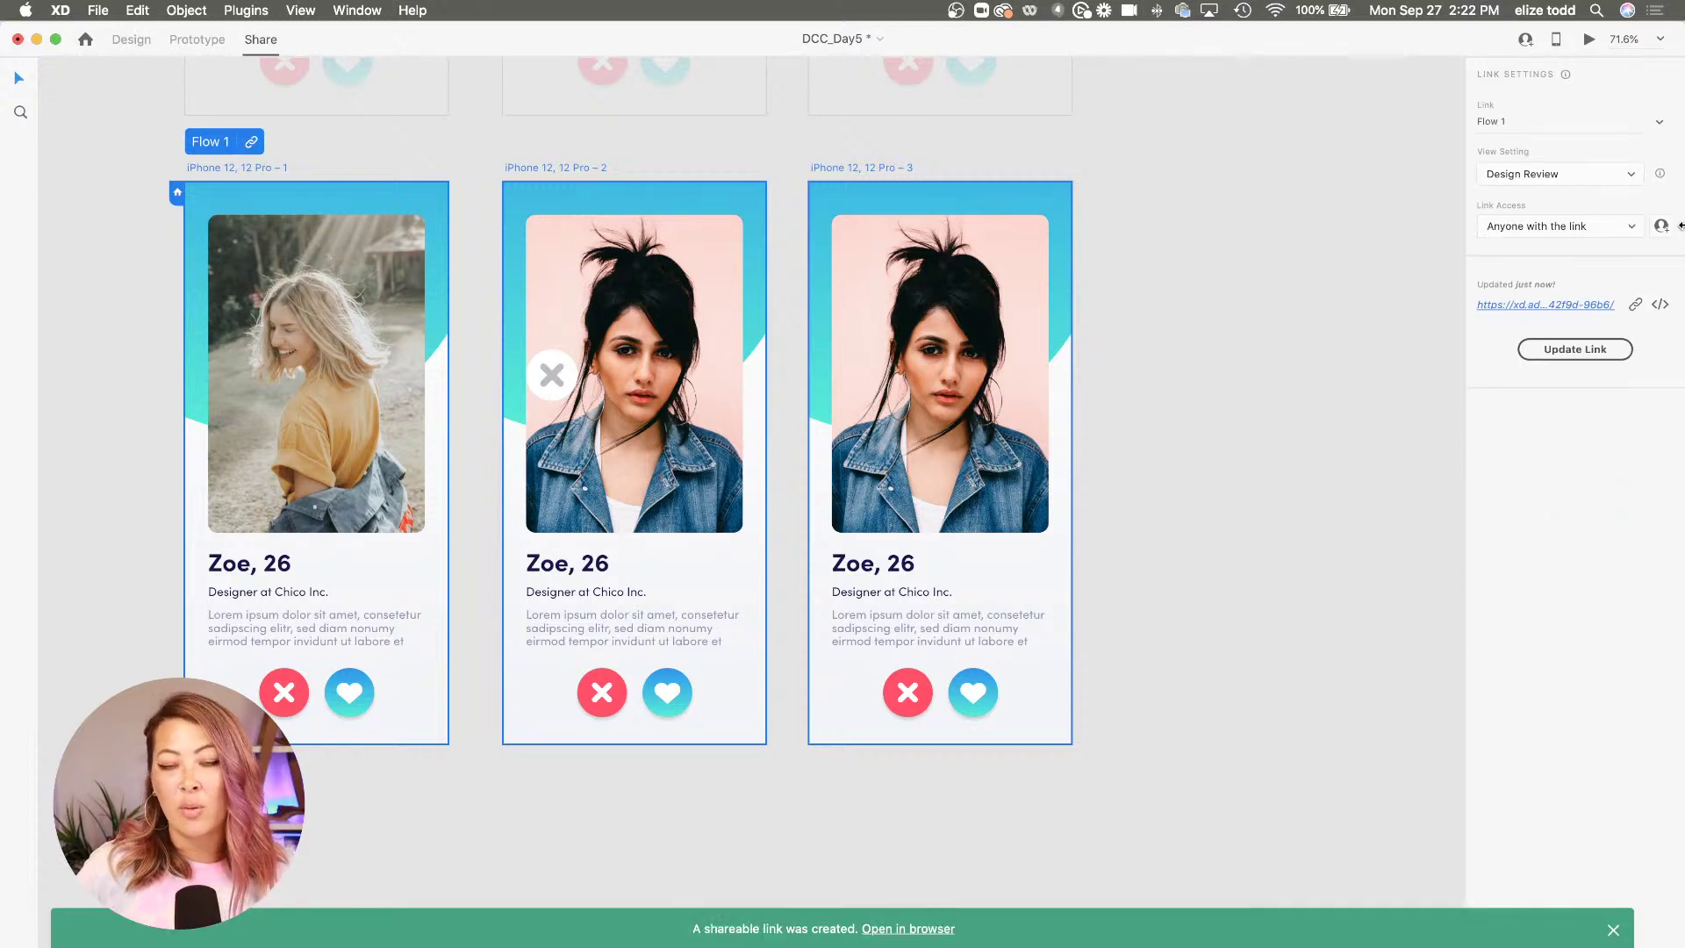
click(1634, 305)
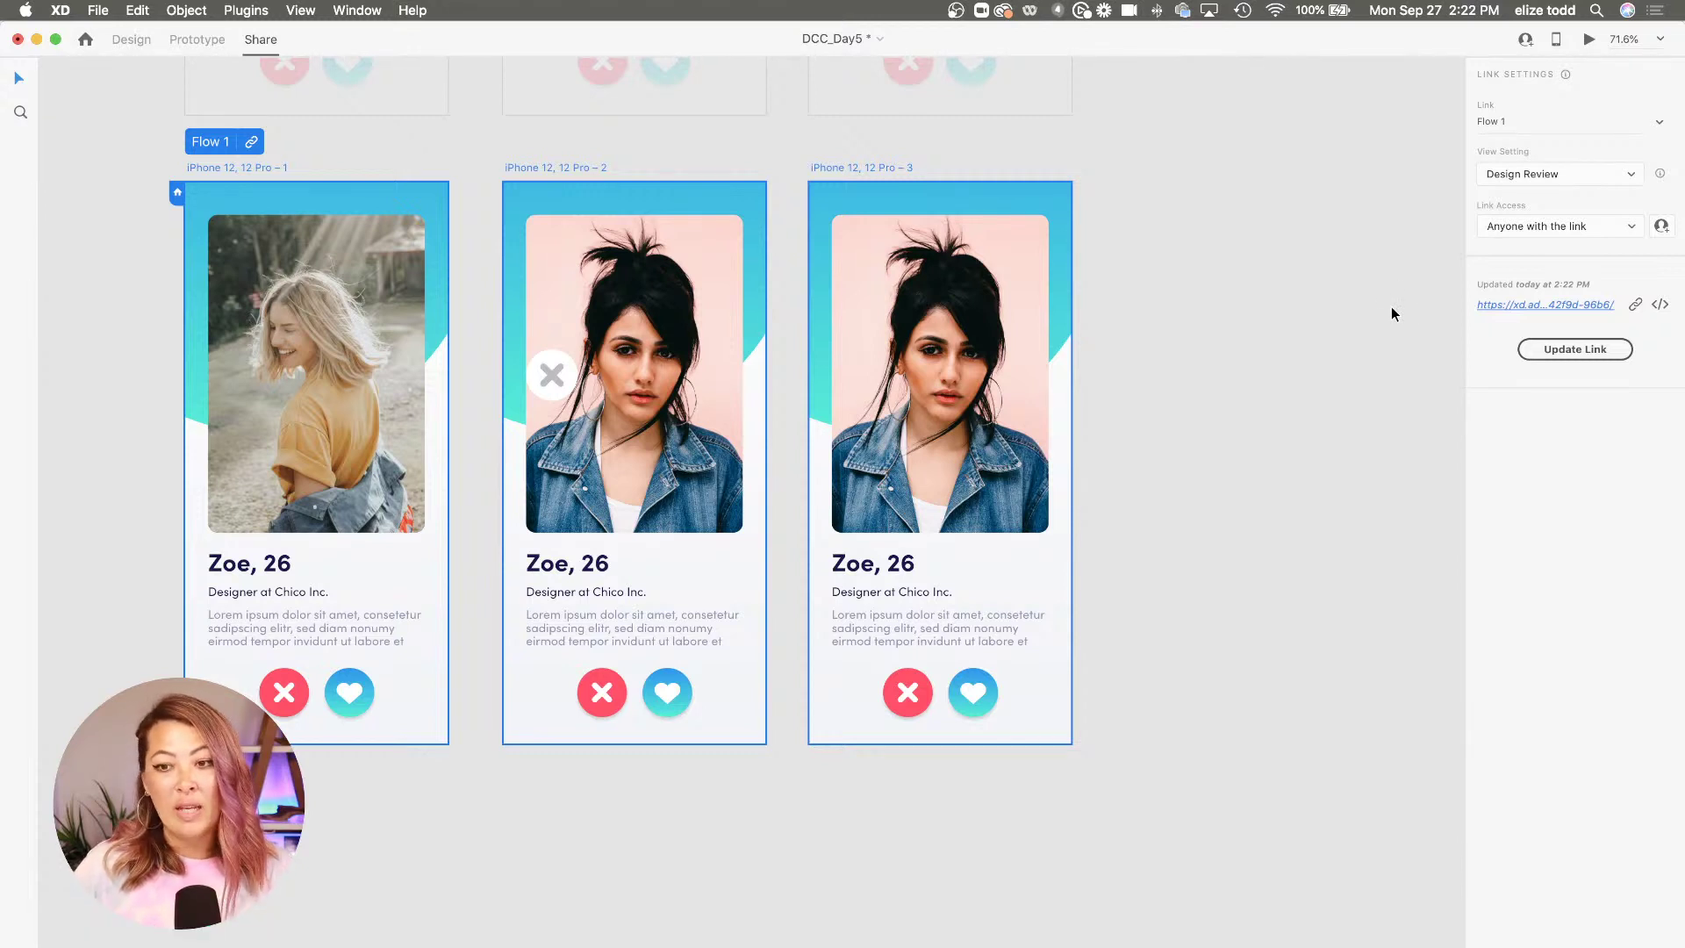
click(1635, 304)
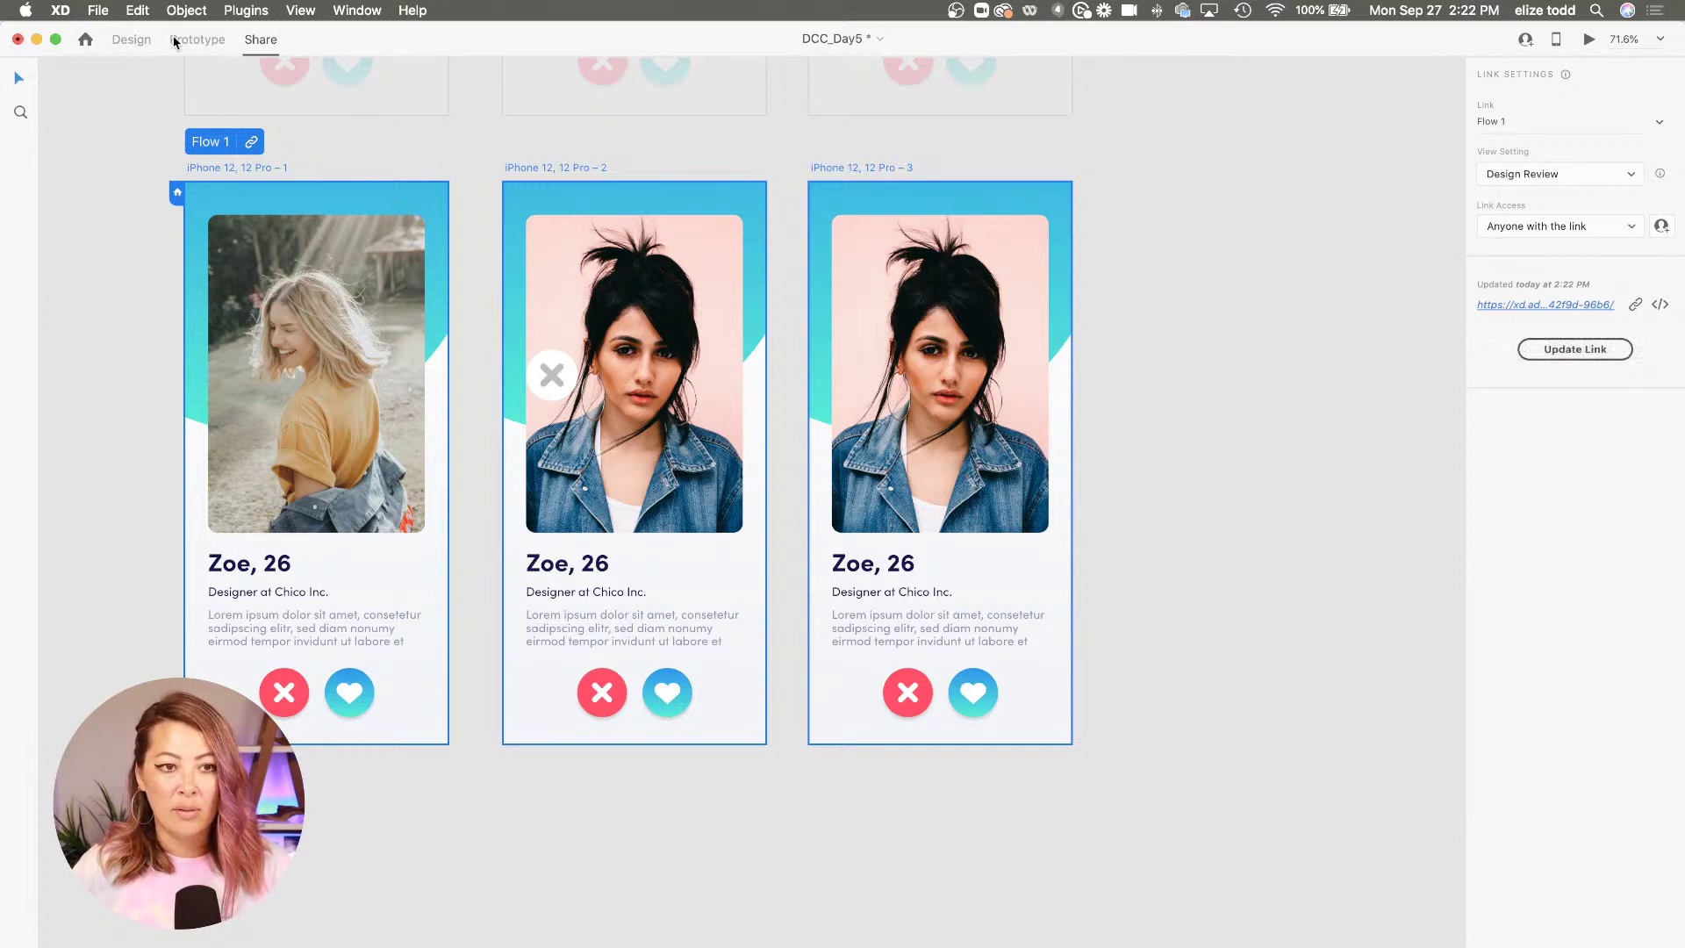
click(139, 39)
click(669, 147)
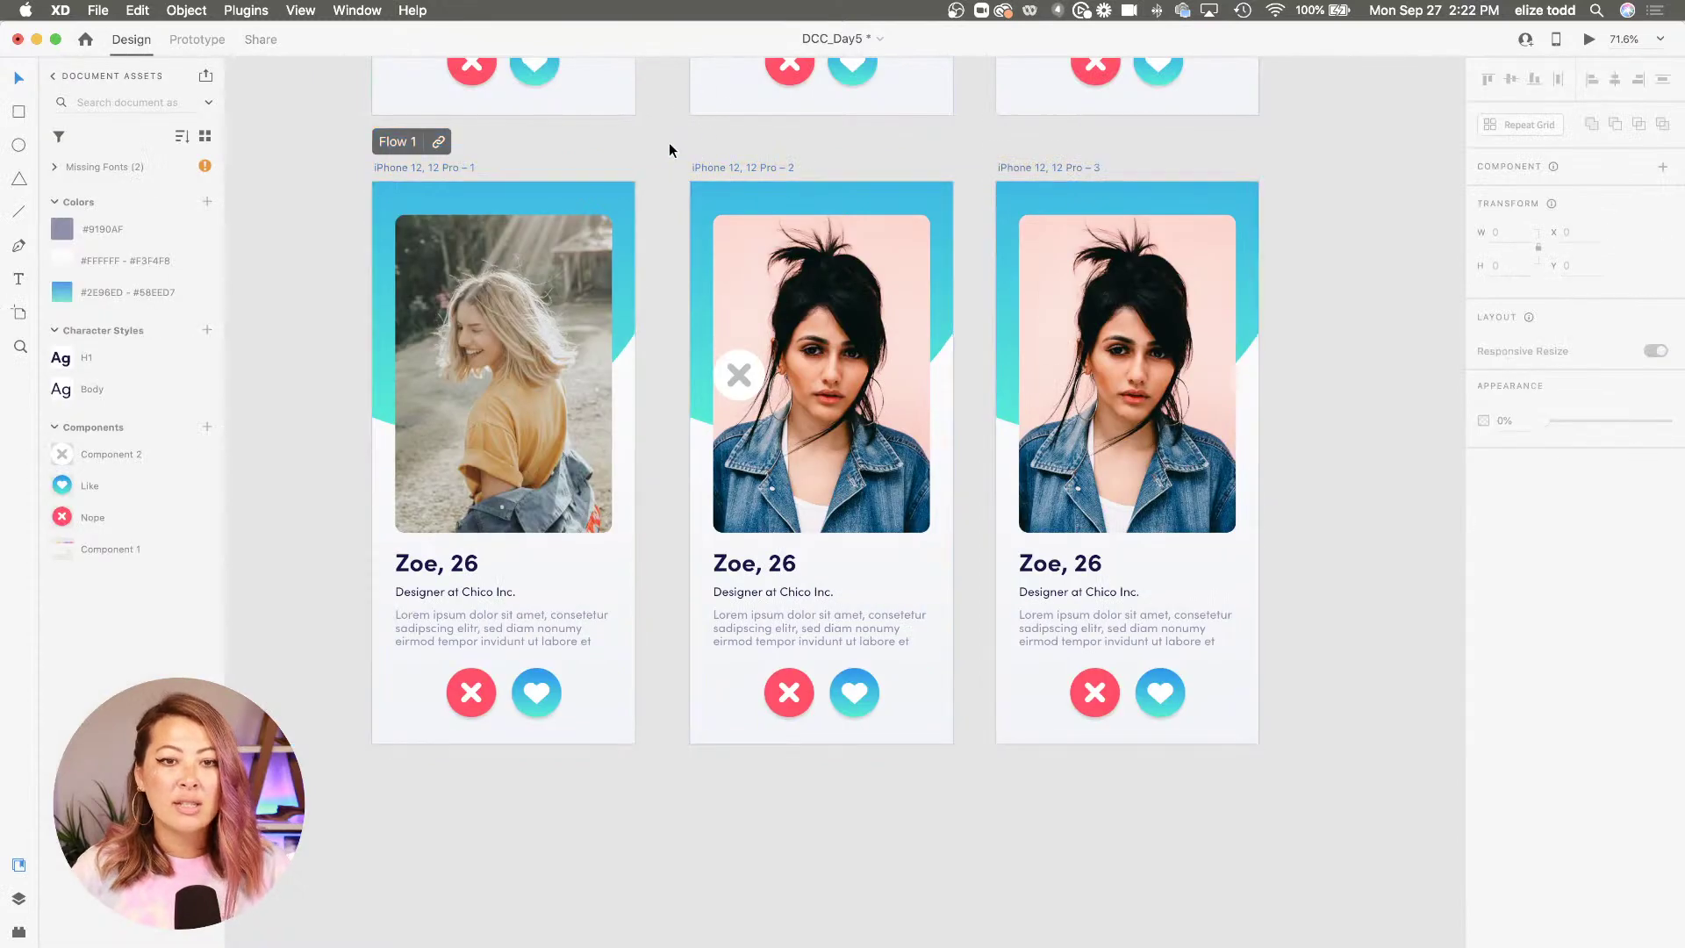